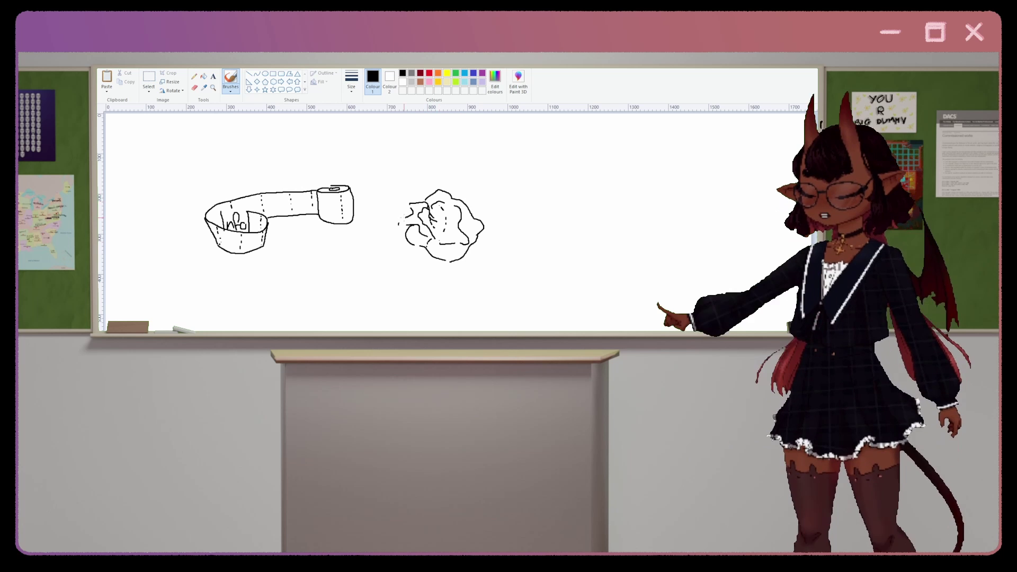
# Erase all the sketches from the Paint canvas and reactivate the brush tool.
pyautogui.hotkey('ctrl', 'a')
pyautogui.press('Delete')
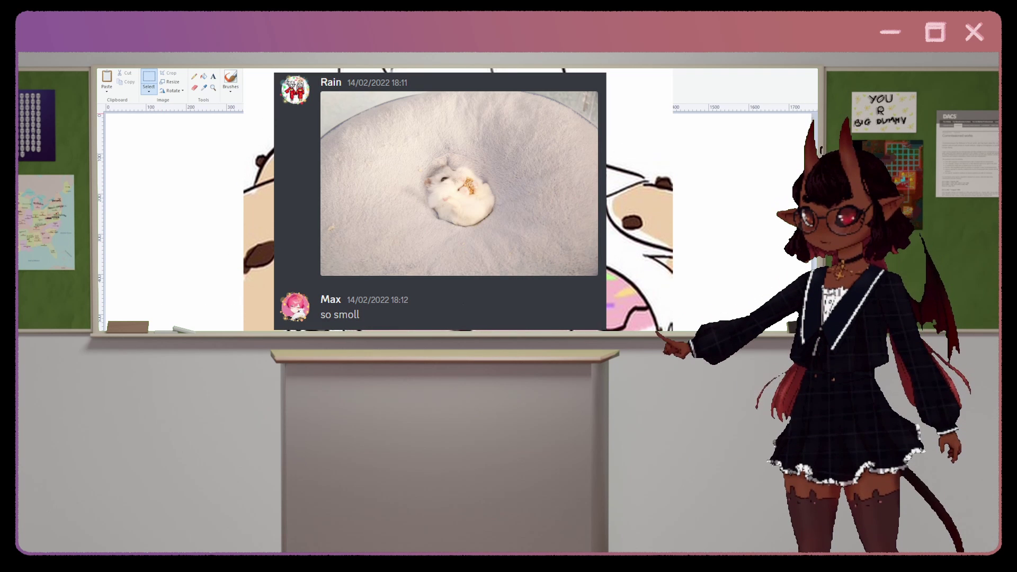
pyautogui.click(231, 81)
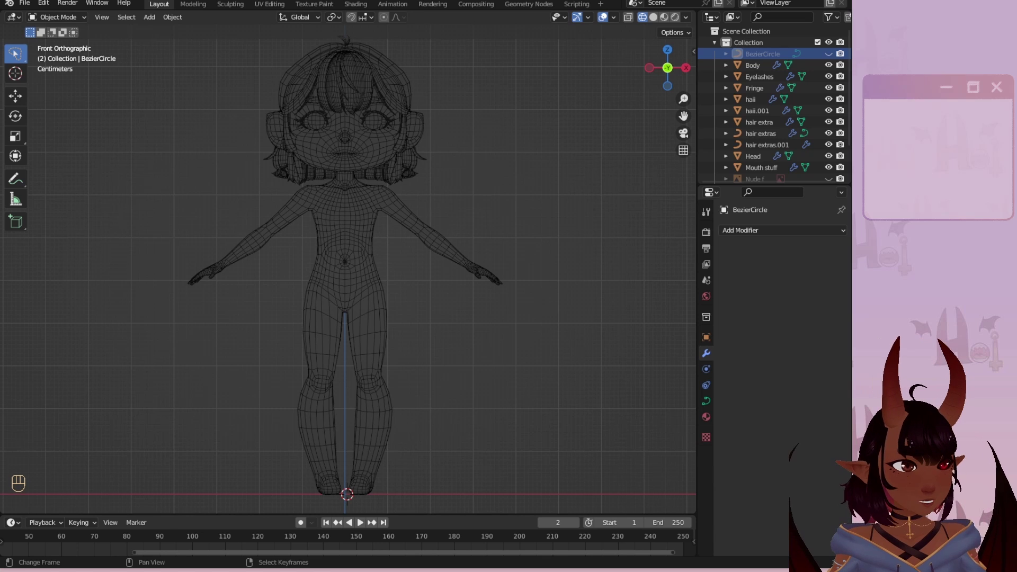
# Switch to Blender and add an armature to the character scene.
pyautogui.scroll(-1, 366, 265)
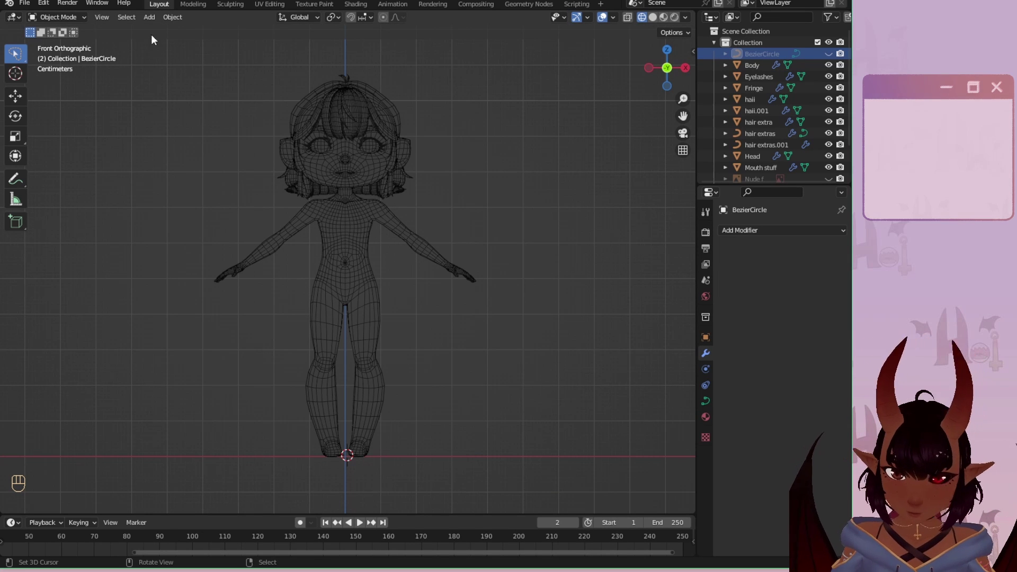
pyautogui.click(148, 18)
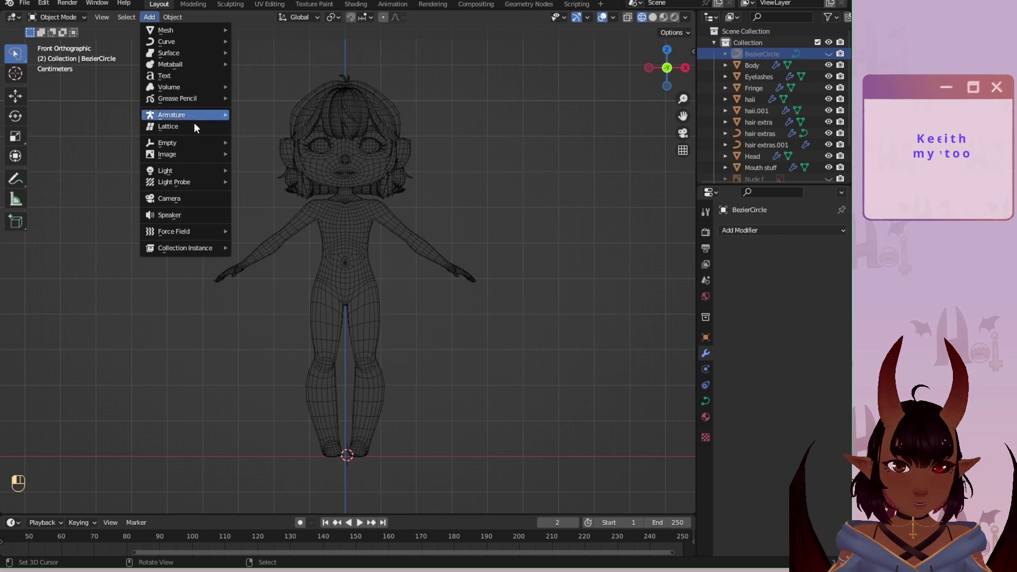
pyautogui.click(249, 113)
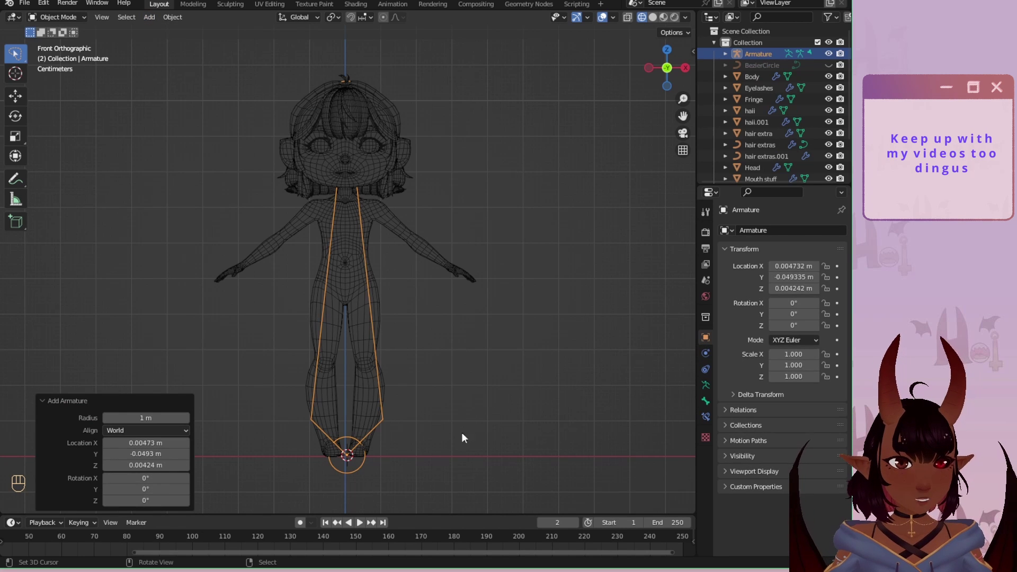
# Set the new armature's X, Y and Z location to 0 m.
pyautogui.click(154, 443)
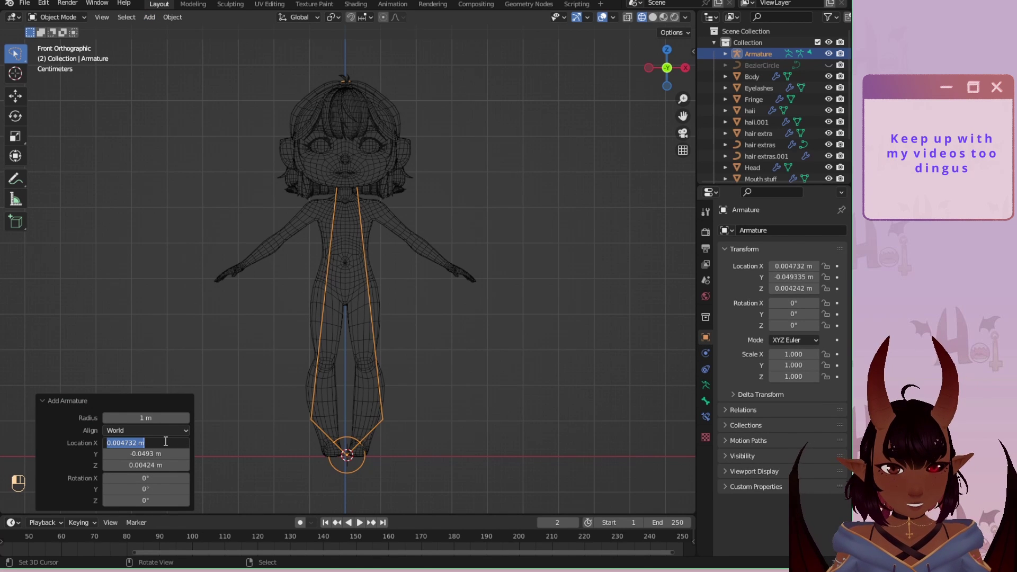
pyautogui.write('0')
pyautogui.press('Tab')
pyautogui.press('Tab')
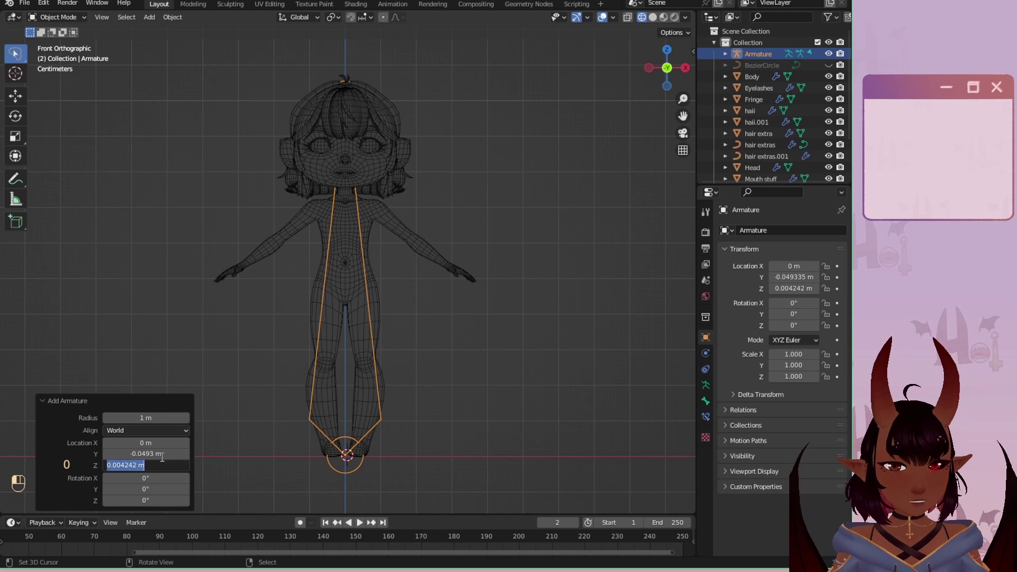
pyautogui.write('0')
pyautogui.press('Return')
pyautogui.click(159, 454)
pyautogui.write('0')
pyautogui.press('Return')
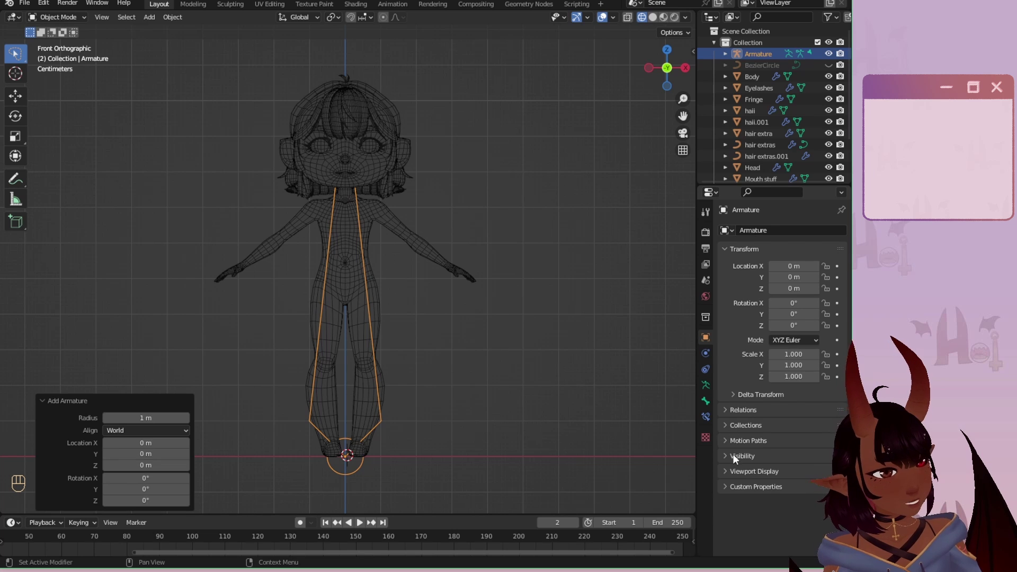
# Make the armature object display in front of the mesh and set its display type to Wire.
pyautogui.click(726, 470)
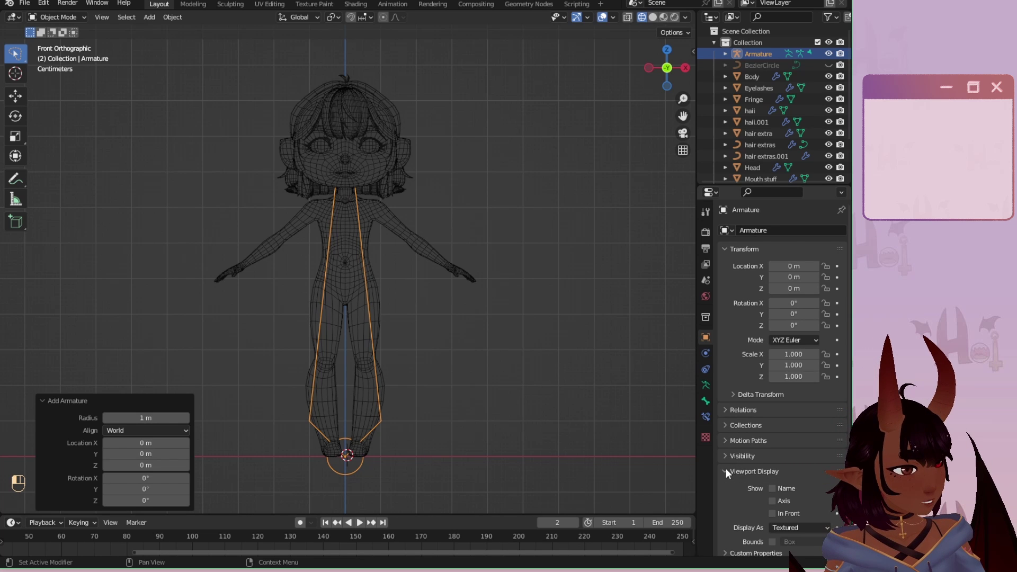
pyautogui.click(774, 514)
pyautogui.click(773, 527)
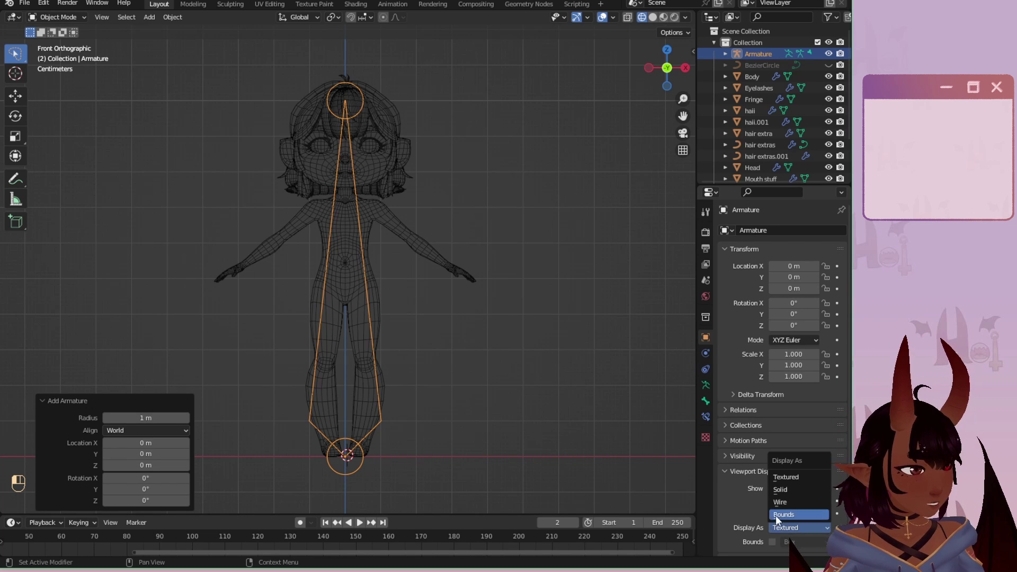
pyautogui.click(781, 501)
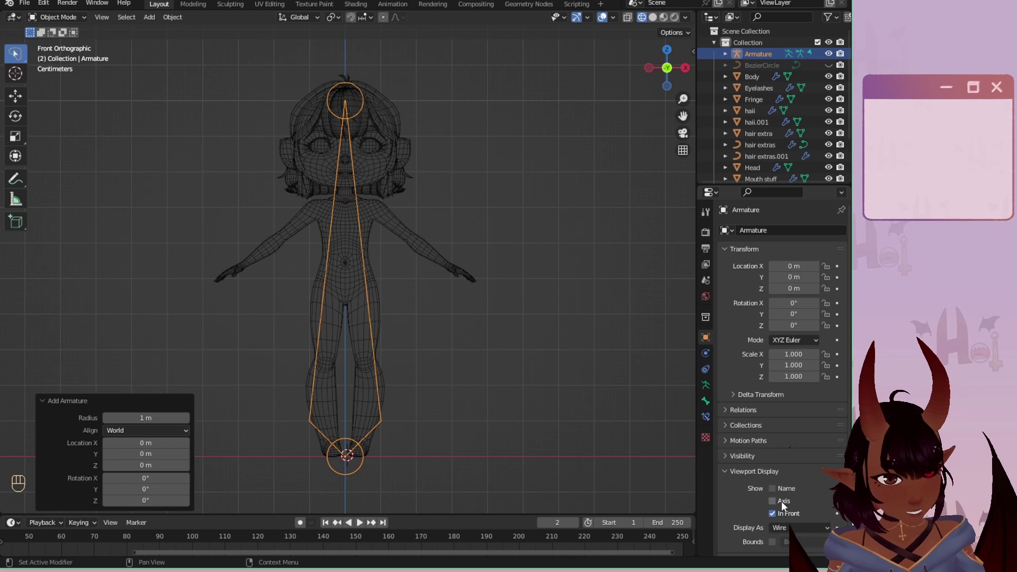
pyautogui.click(706, 385)
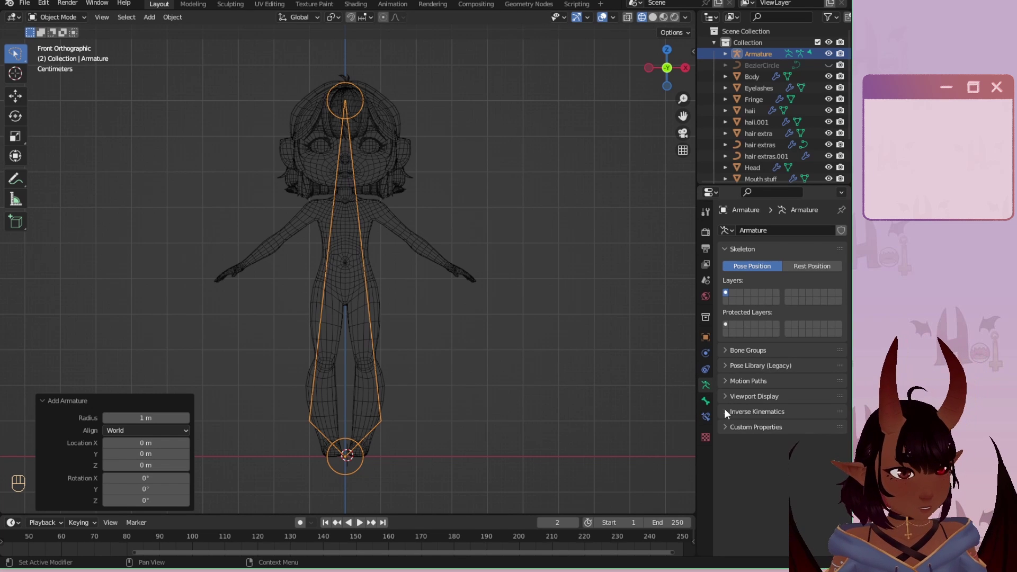
pyautogui.click(726, 399)
pyautogui.click(775, 466)
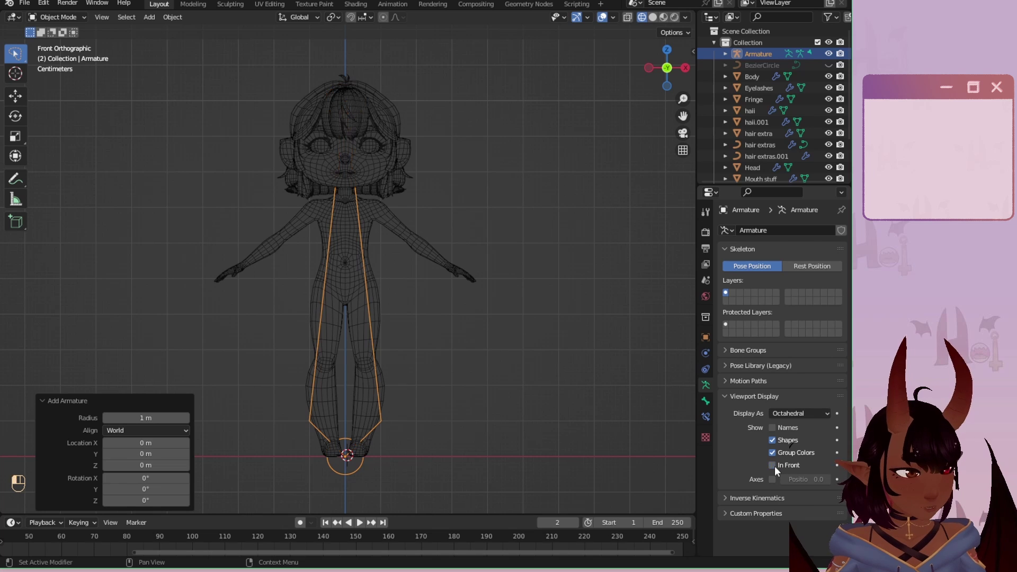
pyautogui.click(775, 466)
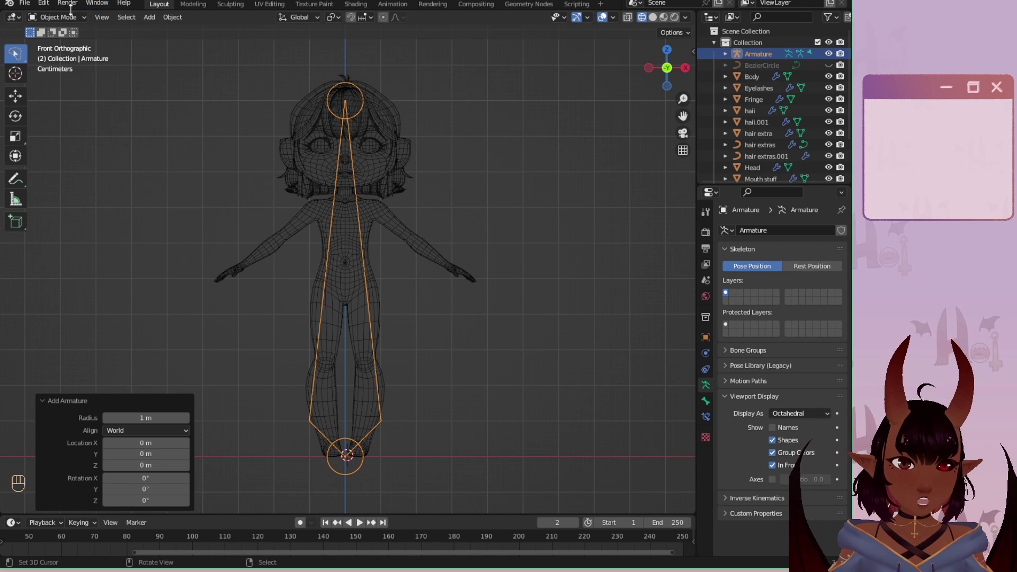
# In Edit Mode, scale the whole bone down to about 0.026 and move it up about 0.028 m along Z, below the navel.
pyautogui.click(73, 19)
pyautogui.click(55, 30)
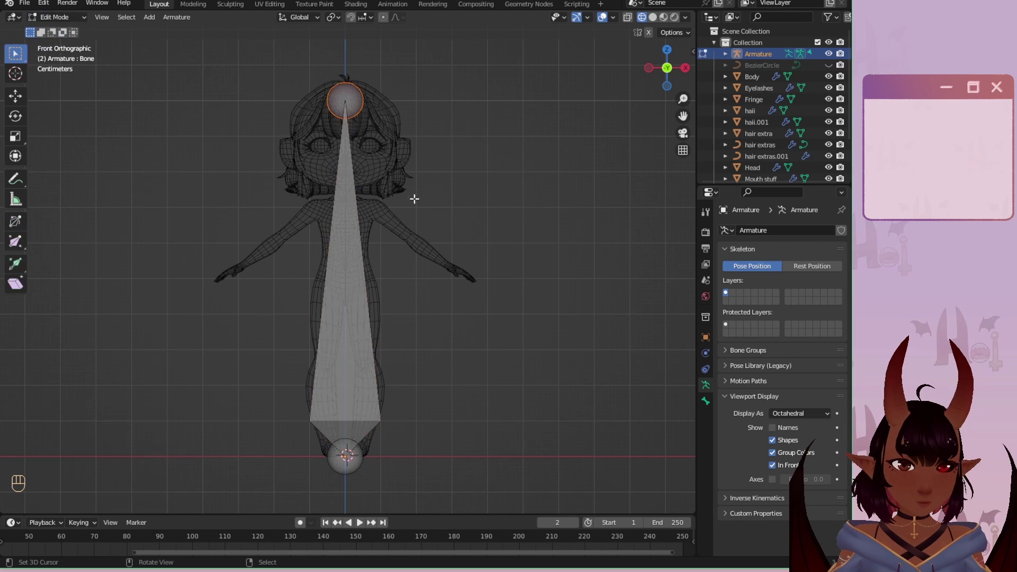
pyautogui.scroll(2, 461, 75)
pyautogui.press('a')
pyautogui.press('s')
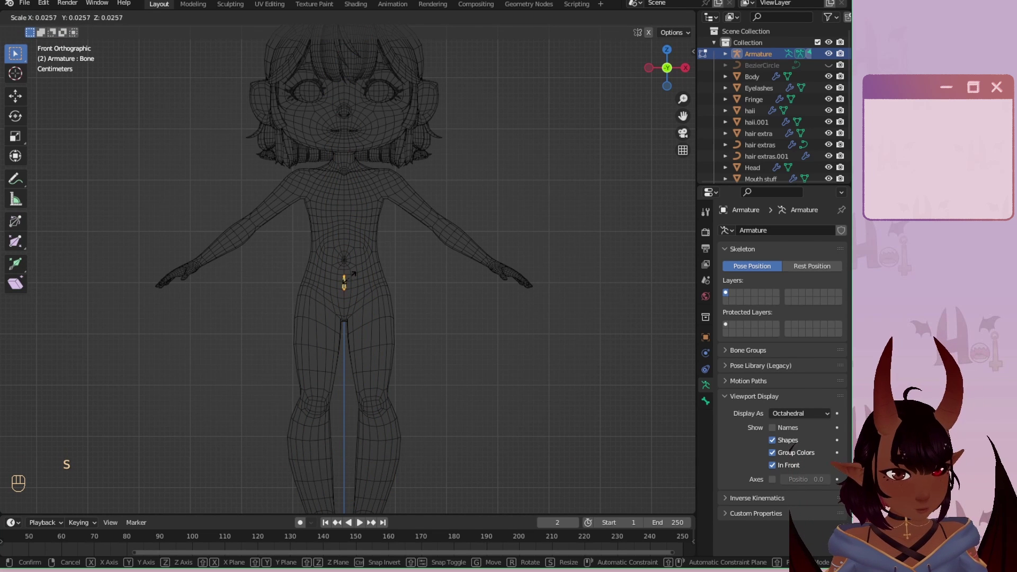
pyautogui.click(354, 274)
pyautogui.press('g')
pyautogui.press('z')
pyautogui.click(370, 291)
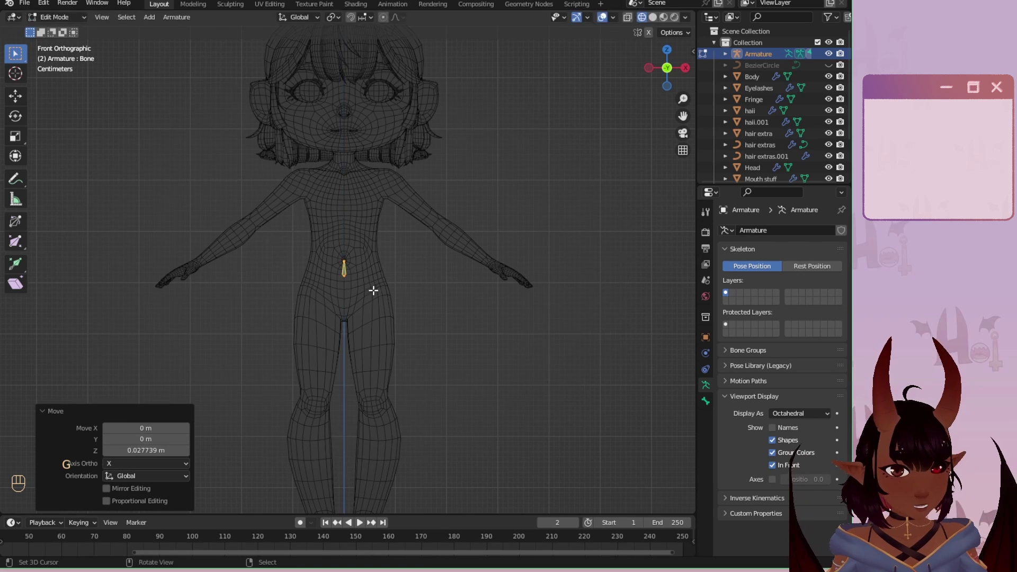
# From the bone's upper tip, extrude a spine bone about 0.06 m along Z, followed by a chest bone ending at the neck base.
pyautogui.scroll(3, 354, 247)
pyautogui.moveTo(374, 216); pyautogui.dragTo(306, 272)
pyautogui.scroll(8, 345, 256)
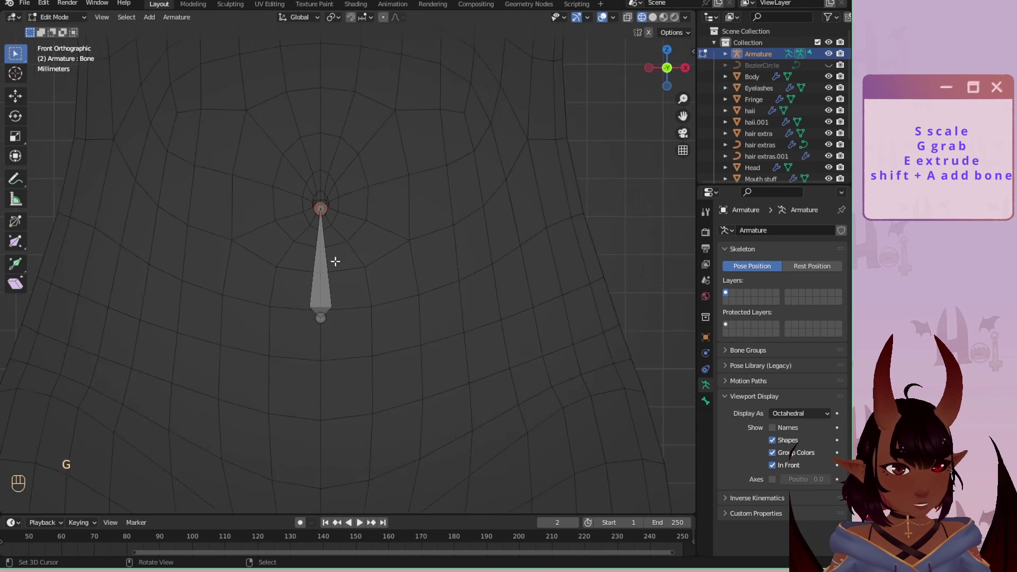
pyautogui.scroll(-5, 322, 189)
pyautogui.keyDown('shift'); pyautogui.moveTo(313, 194); pyautogui.dragTo(374, 261, button='middle'); pyautogui.keyUp('shift')
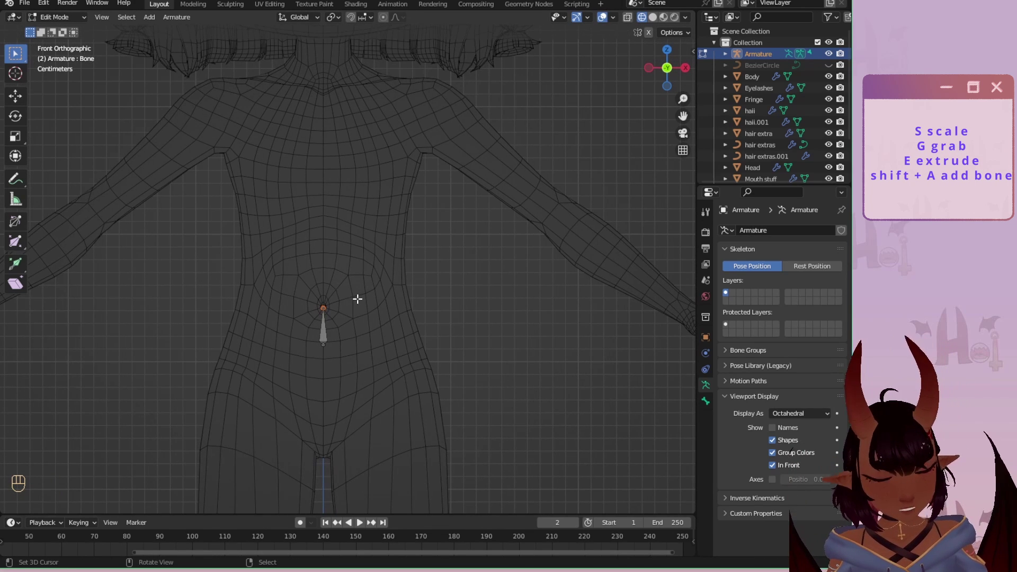
pyautogui.press('e')
pyautogui.press('z')
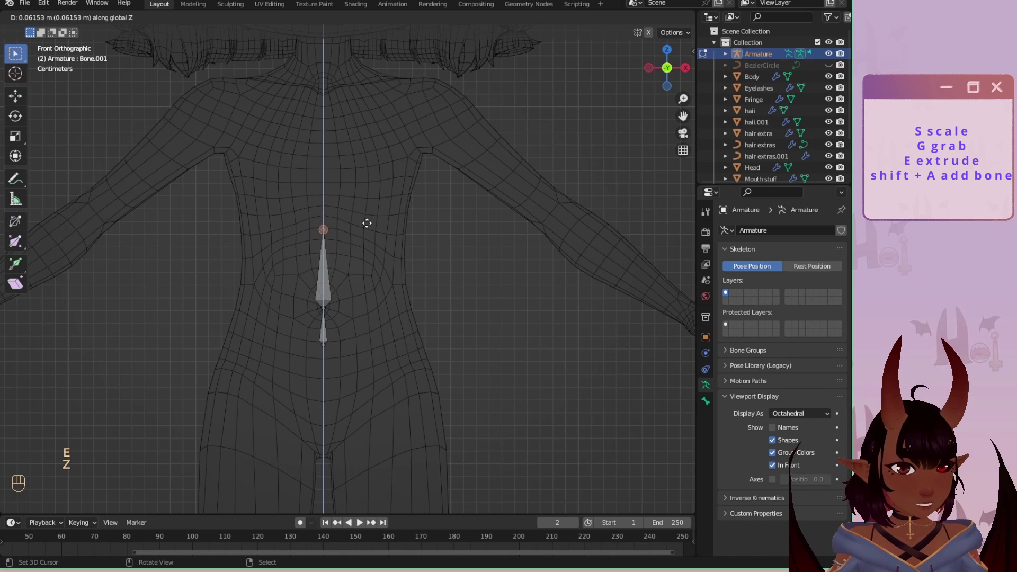
pyautogui.click(364, 227)
pyautogui.press('e')
pyautogui.press('z')
pyautogui.press('z')
pyautogui.click(357, 78)
# Extrude a neck bone about 0.052 m and a head bone about 0.088 m straight up along Z.
pyautogui.keyDown('shift'); pyautogui.moveTo(357, 78); pyautogui.dragTo(327, 215, button='middle'); pyautogui.keyUp('shift')
pyautogui.press('e')
pyautogui.press('z')
pyautogui.click(329, 152)
pyautogui.scroll(-2, 339, 164)
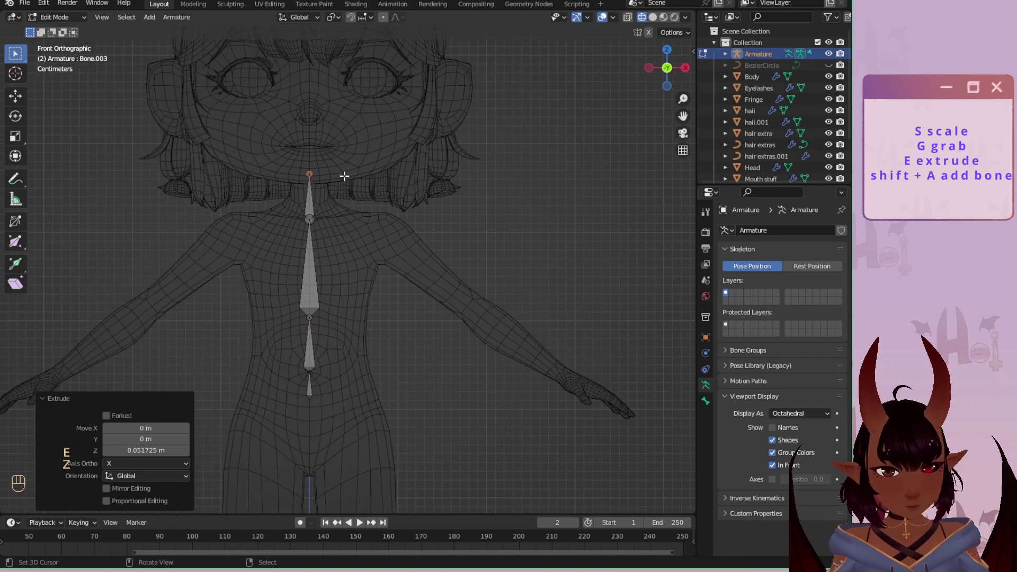
pyautogui.press('e')
pyautogui.press('z')
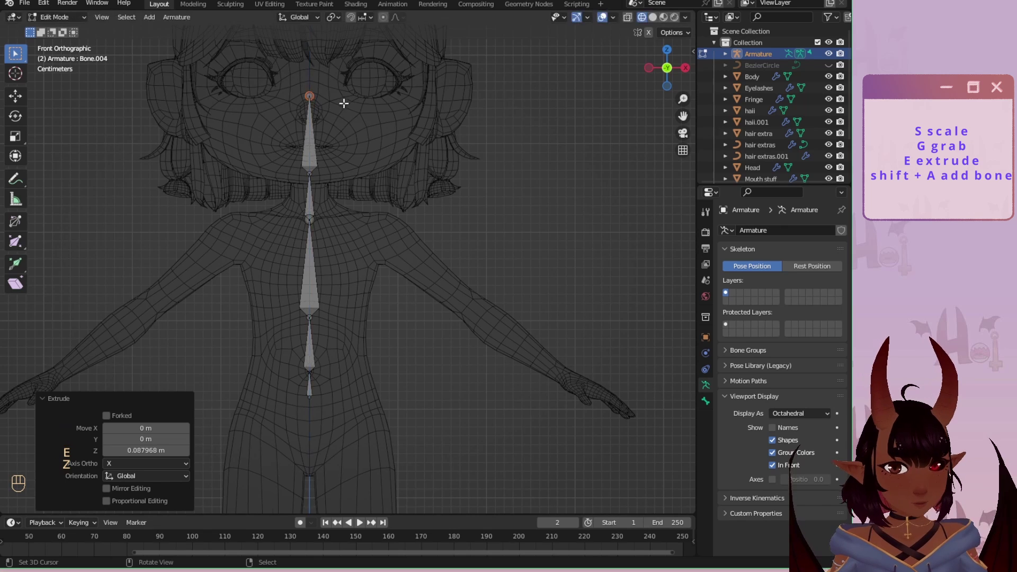
pyautogui.click(343, 102)
# Deselect the spine chain, add a separate bone to the armature, and scale it down by about 0.214 and again by 0.36.
pyautogui.scroll(-2, 343, 103)
pyautogui.keyDown('shift'); pyautogui.moveTo(343, 102); pyautogui.dragTo(428, 240, button='middle'); pyautogui.keyUp('shift')
pyautogui.press('a')
pyautogui.press('a')
pyautogui.scroll(2, 371, 255)
pyautogui.scroll(-4, 377, 252)
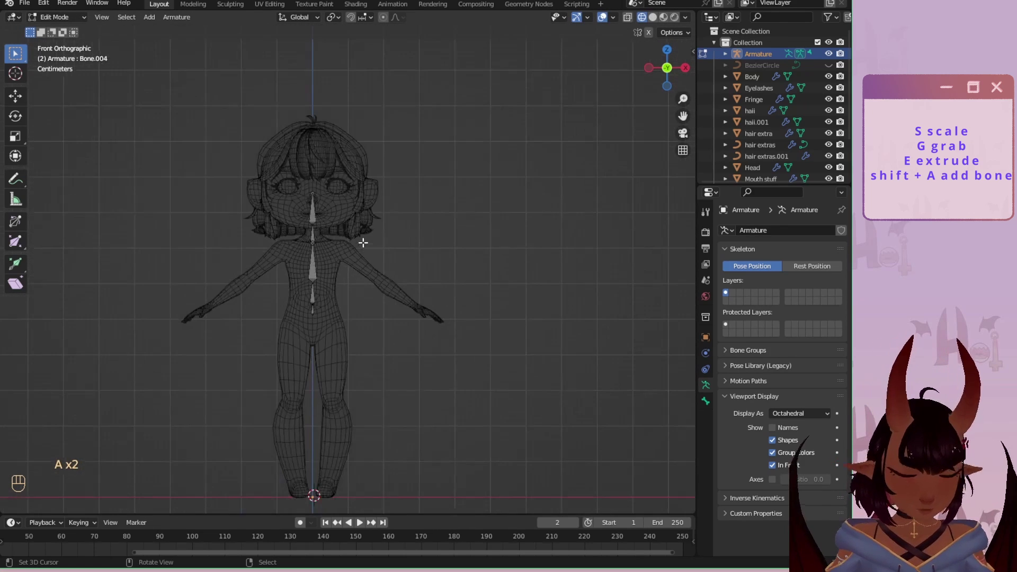
pyautogui.hotkey('shift', 'a')
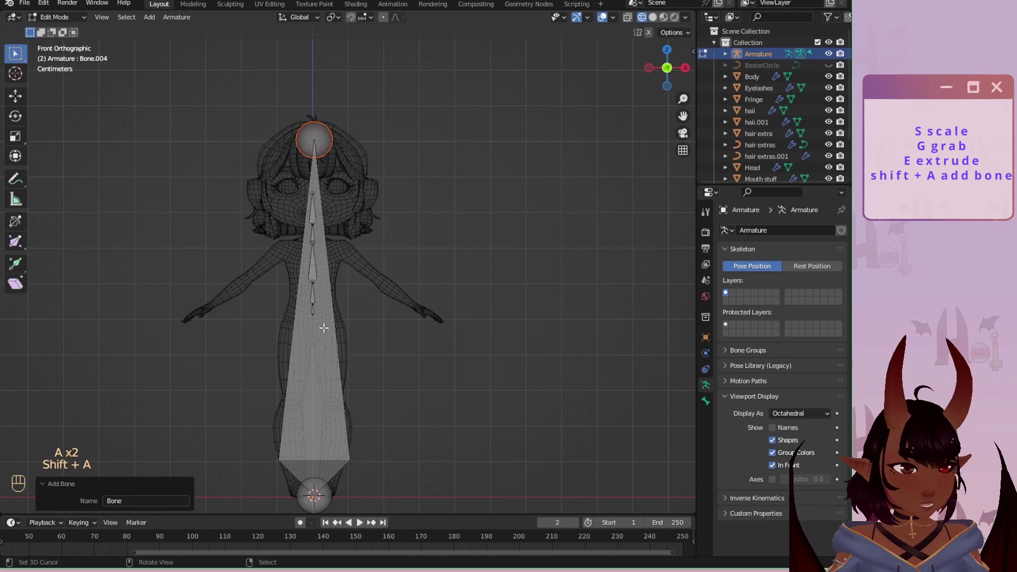
pyautogui.press('s')
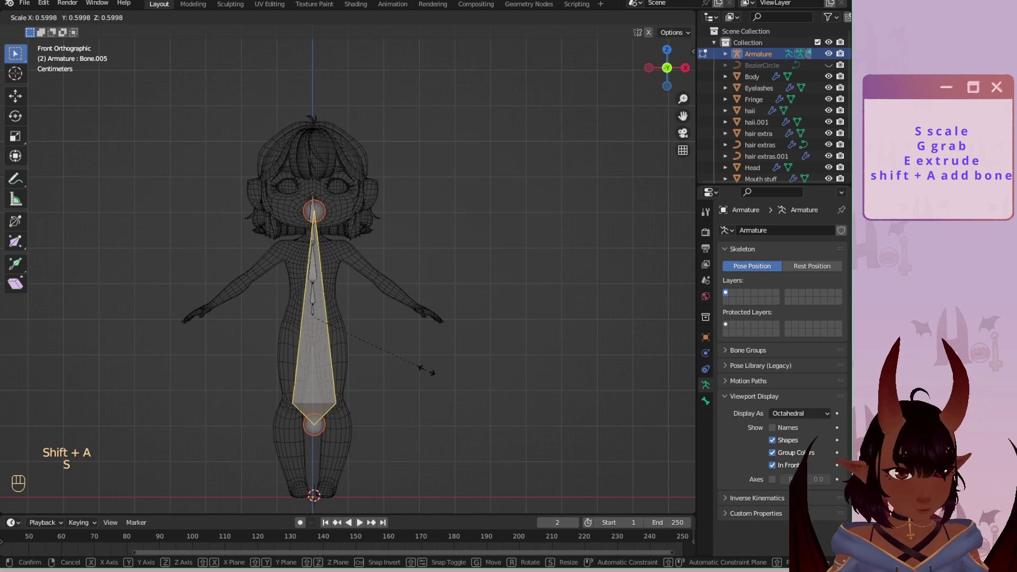
pyautogui.press('s')
pyautogui.click(373, 353)
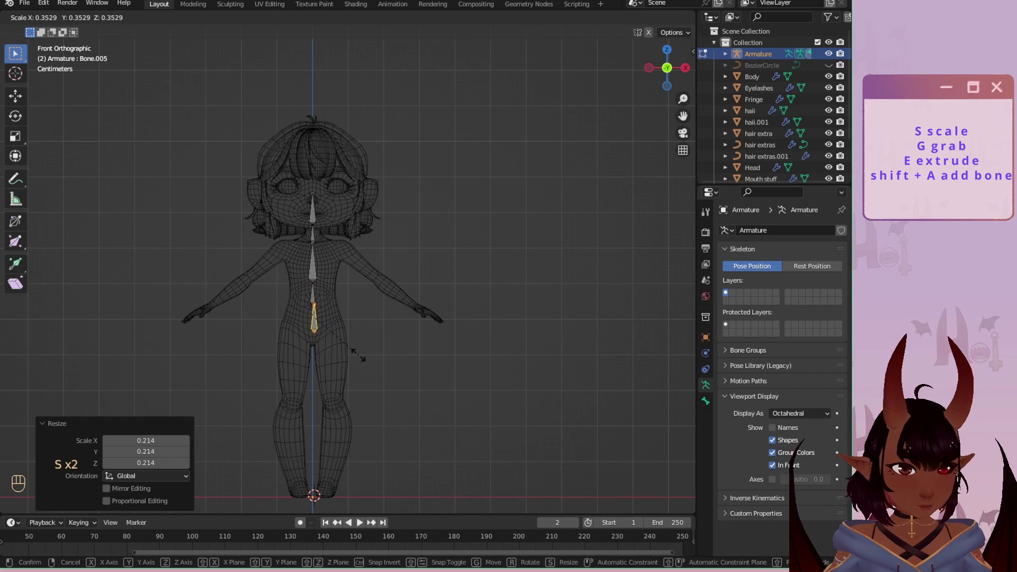
# Move the new bone about 0.039 m in X and 0.233 m in Z, placing its base at the character's left collarbone.
pyautogui.scroll(4, 364, 351)
pyautogui.keyDown('shift'); pyautogui.moveTo(311, 265); pyautogui.dragTo(280, 318, button='middle'); pyautogui.keyUp('shift')
pyautogui.press('g')
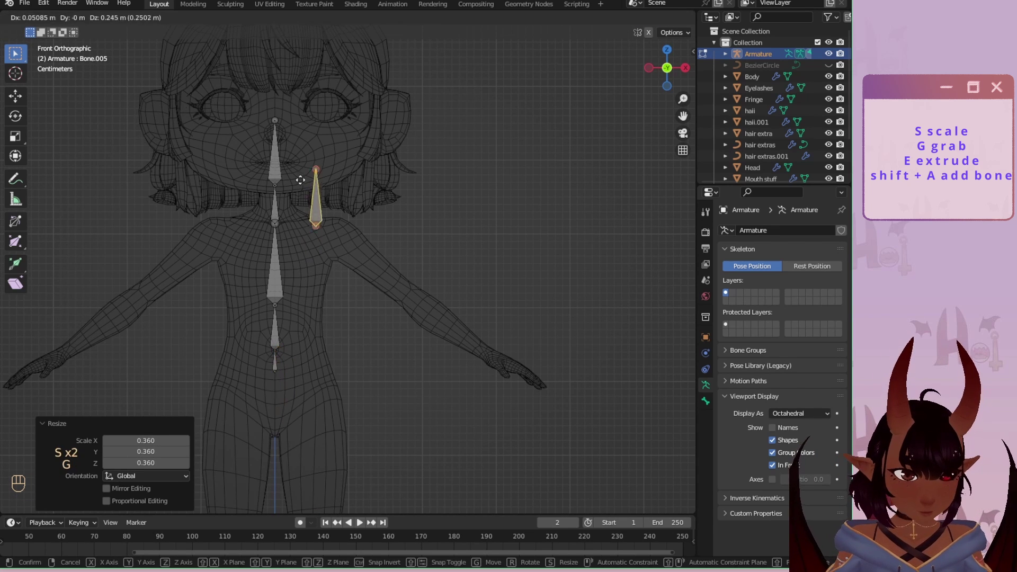
pyautogui.click(288, 195)
pyautogui.scroll(4, 264, 191)
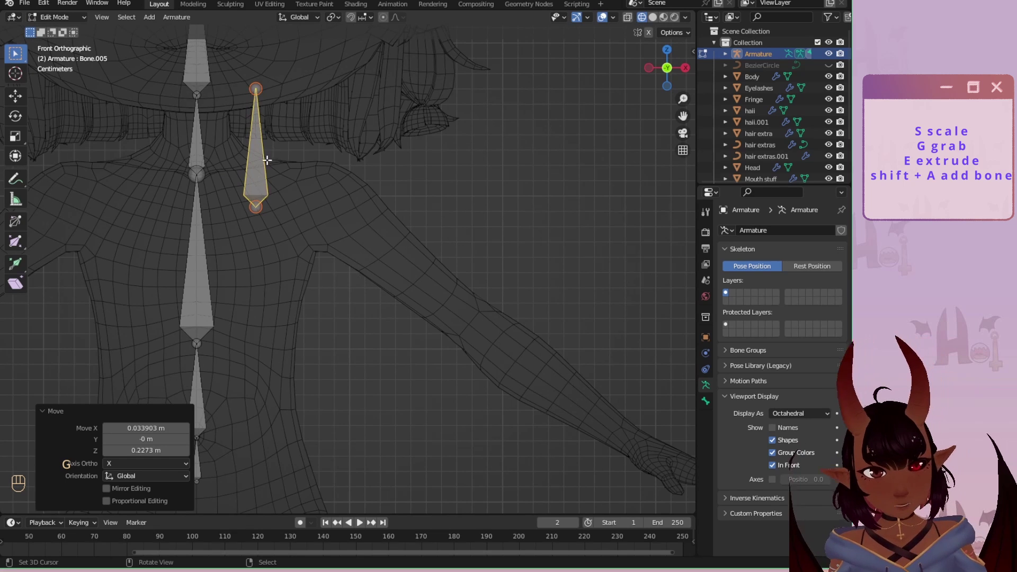
pyautogui.press('g')
pyautogui.click(273, 193)
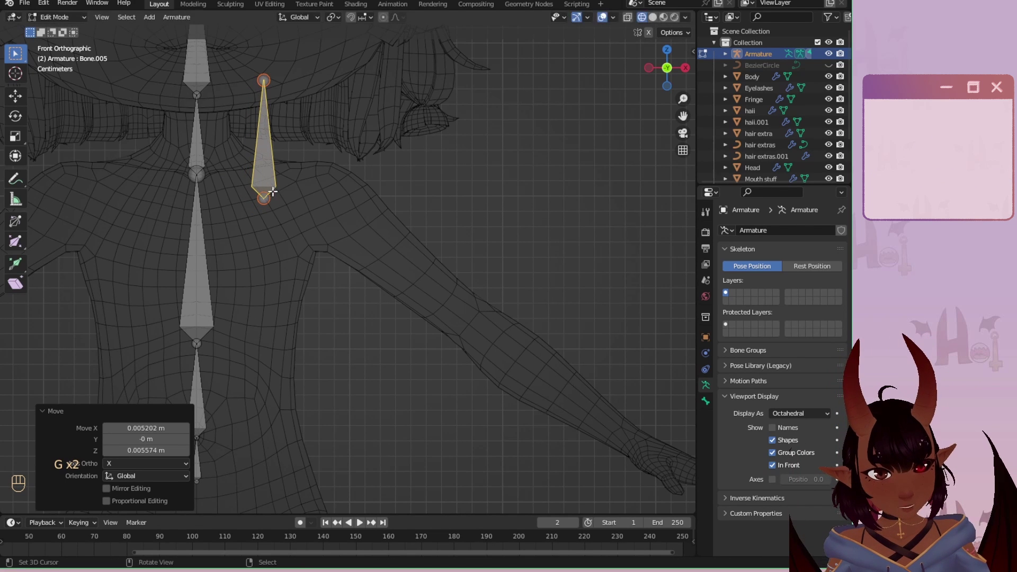
# Move the collarbone bone's tip about 0.043 m in X and -0.074 m in Z to the shoulder joint.
pyautogui.click(265, 80)
pyautogui.press('g')
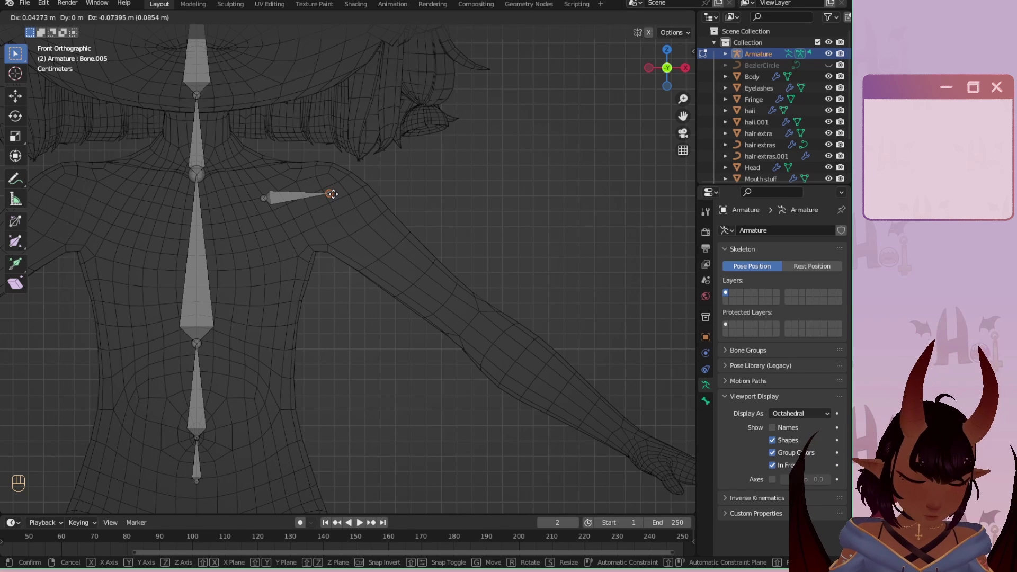
pyautogui.click(332, 194)
# Extrude a chain of three arm bones from the shoulder joint, ending at the elbow, the wrist and the middle of the hand.
pyautogui.press('e')
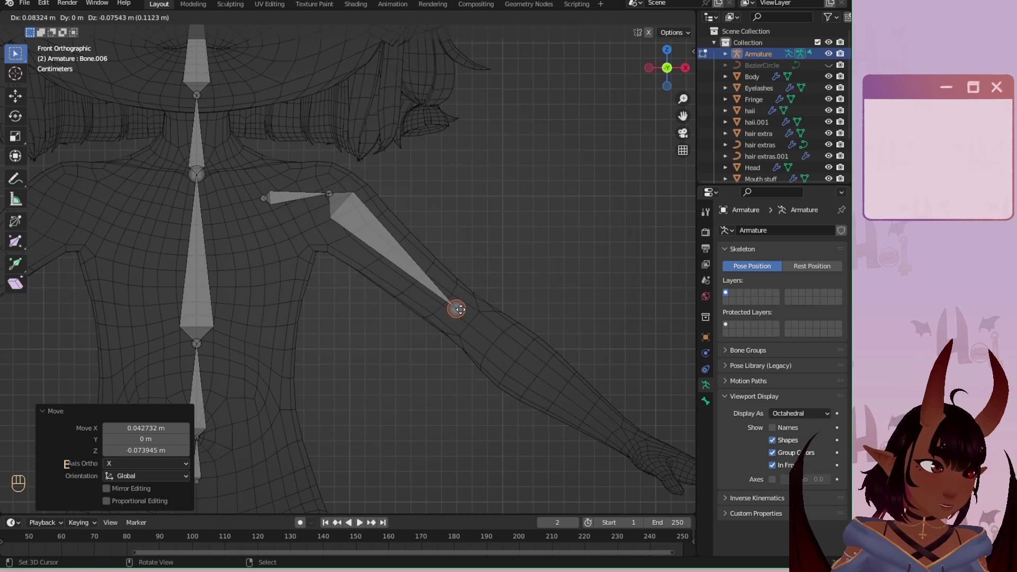
pyautogui.click(476, 321)
pyautogui.keyDown('shift'); pyautogui.moveTo(515, 352); pyautogui.dragTo(297, 191, button='middle'); pyautogui.keyUp('shift')
pyautogui.press('e')
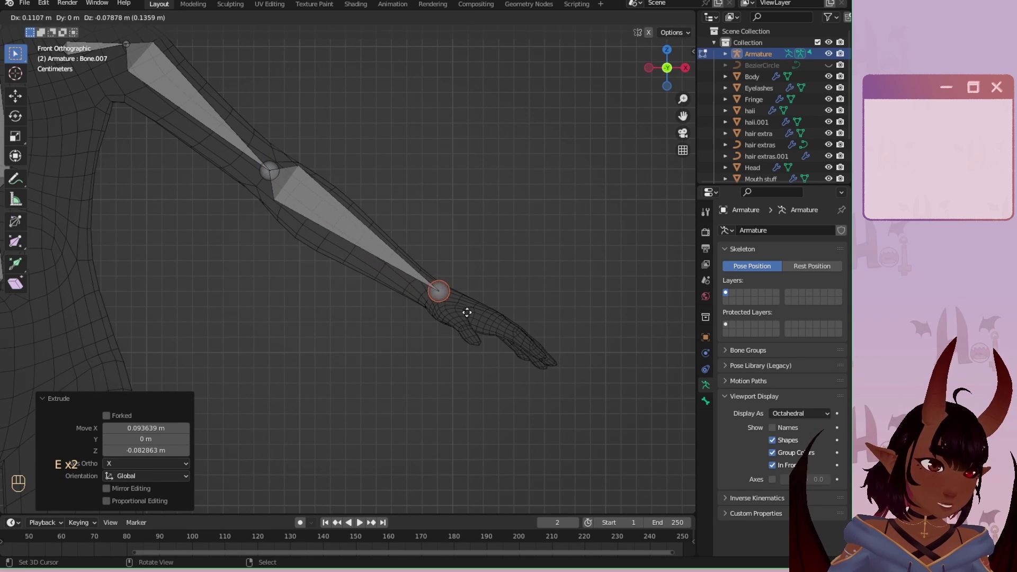
pyautogui.click(473, 314)
pyautogui.press('e')
pyautogui.click(521, 343)
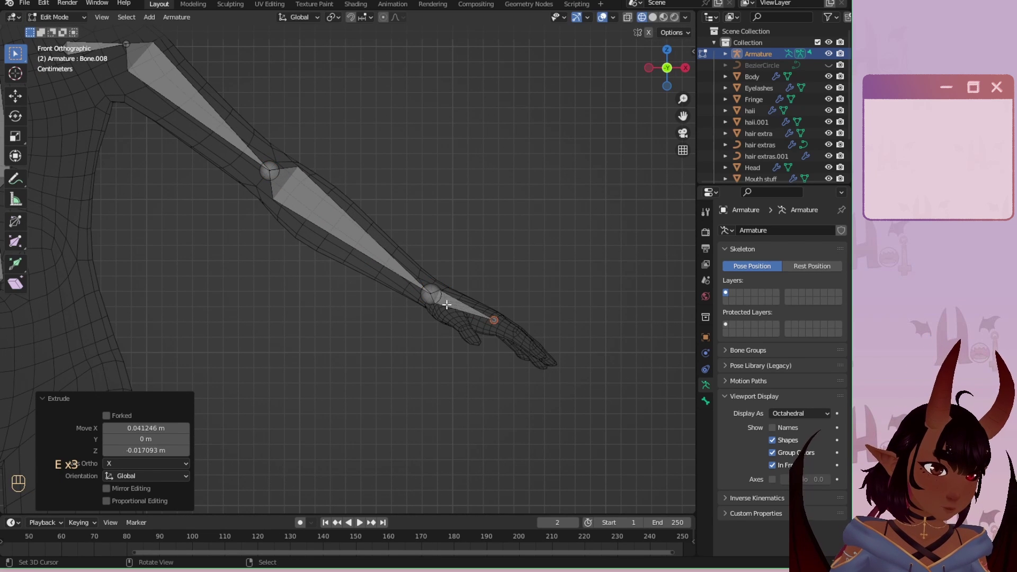
# Parent the left collarbone bone to the chest bone with Keep Offset, and deselect all bones.
pyautogui.scroll(-3, 447, 305)
pyautogui.keyDown('shift'); pyautogui.moveTo(447, 305); pyautogui.dragTo(371, 298, button='middle'); pyautogui.keyUp('shift')
pyautogui.scroll(2, 371, 297)
pyautogui.click(314, 196)
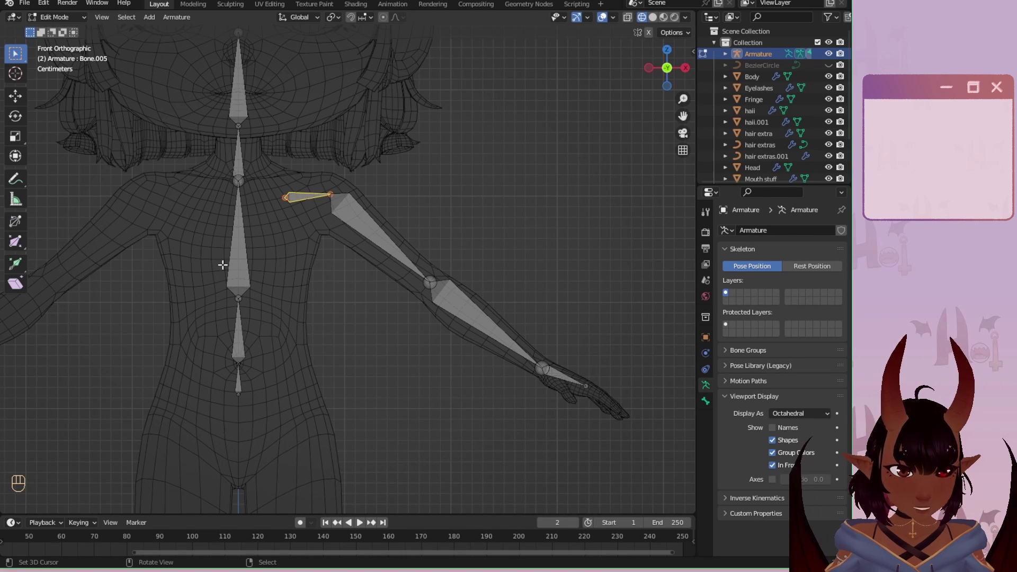
pyautogui.keyDown('shift'); pyautogui.click(238, 245); pyautogui.keyUp('shift')
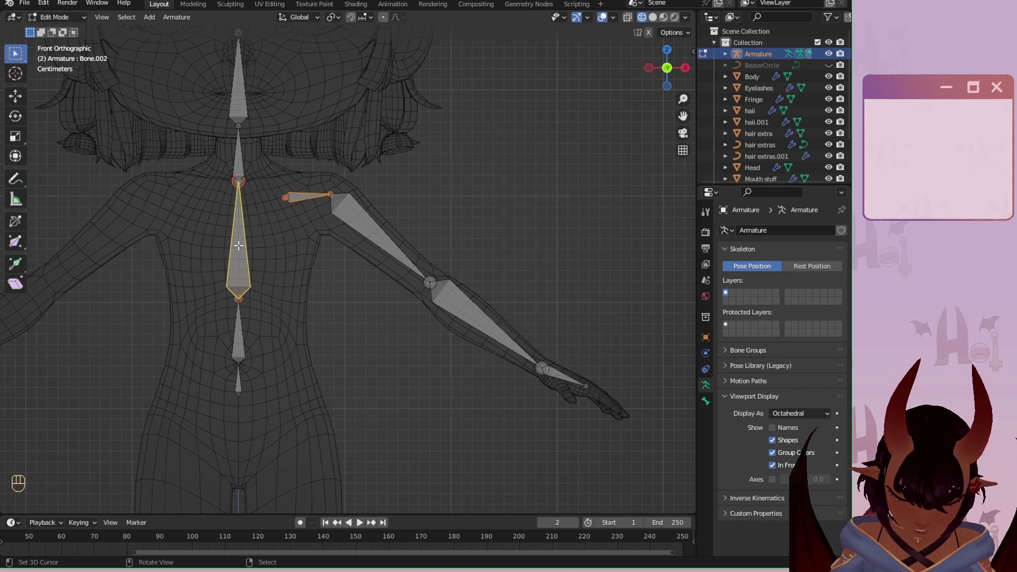
pyautogui.hotkey('ctrl', 'p')
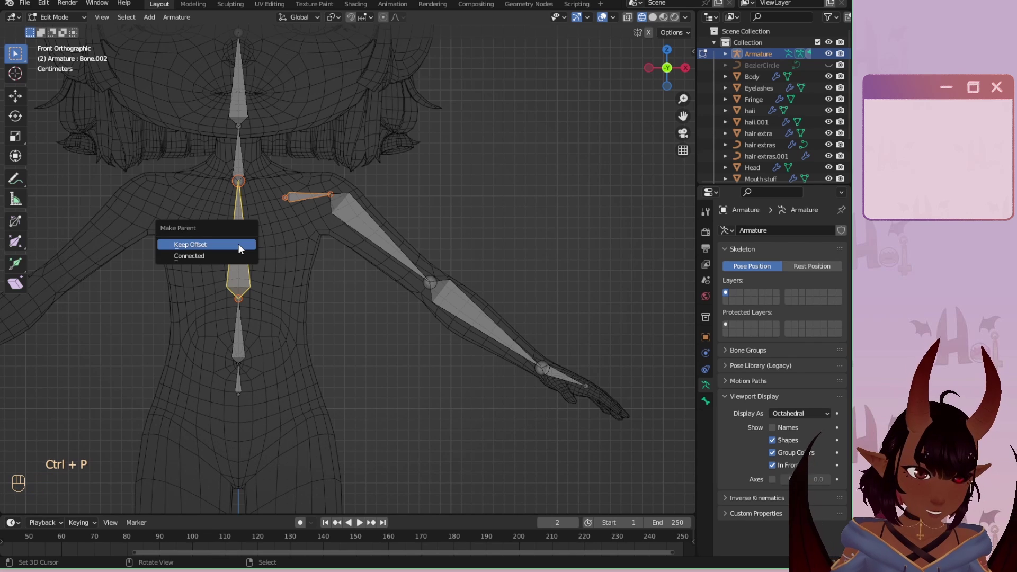
pyautogui.click(238, 245)
pyautogui.scroll(2, 278, 199)
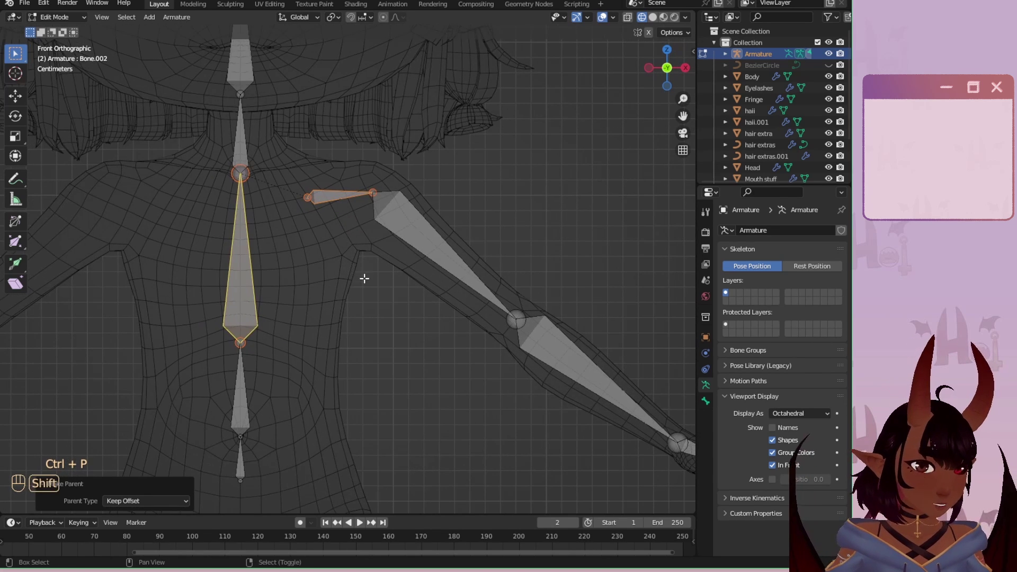
pyautogui.press('a')
pyautogui.press('a')
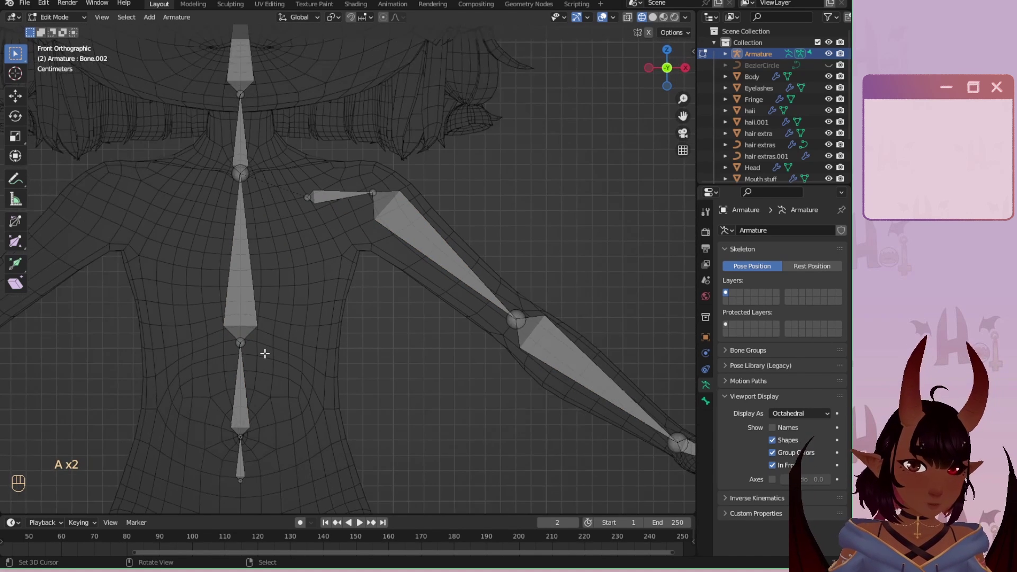
# Rename the lowest bone of the spine chain to Hips.
pyautogui.scroll(-1, 212, 379)
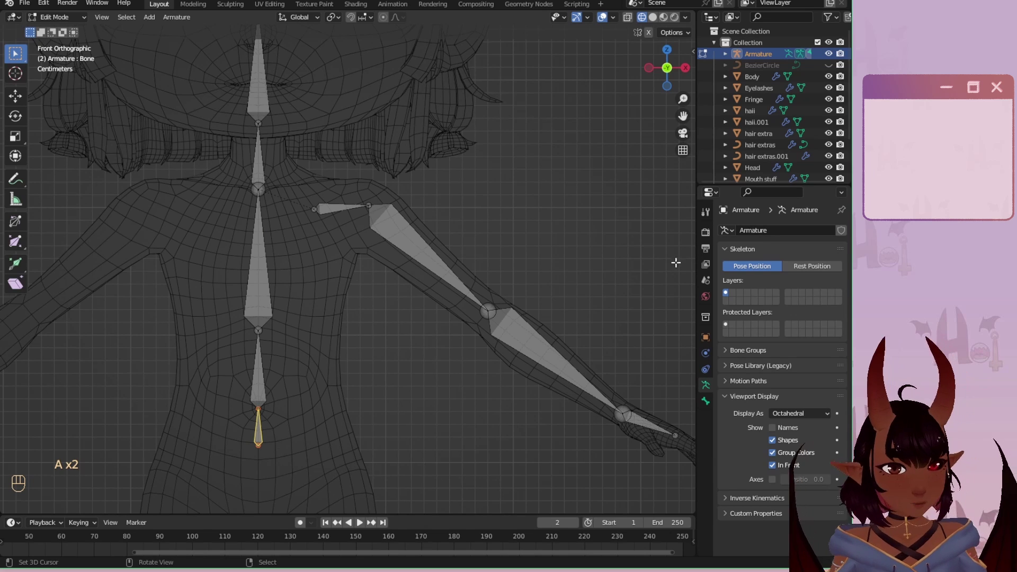
pyautogui.click(705, 402)
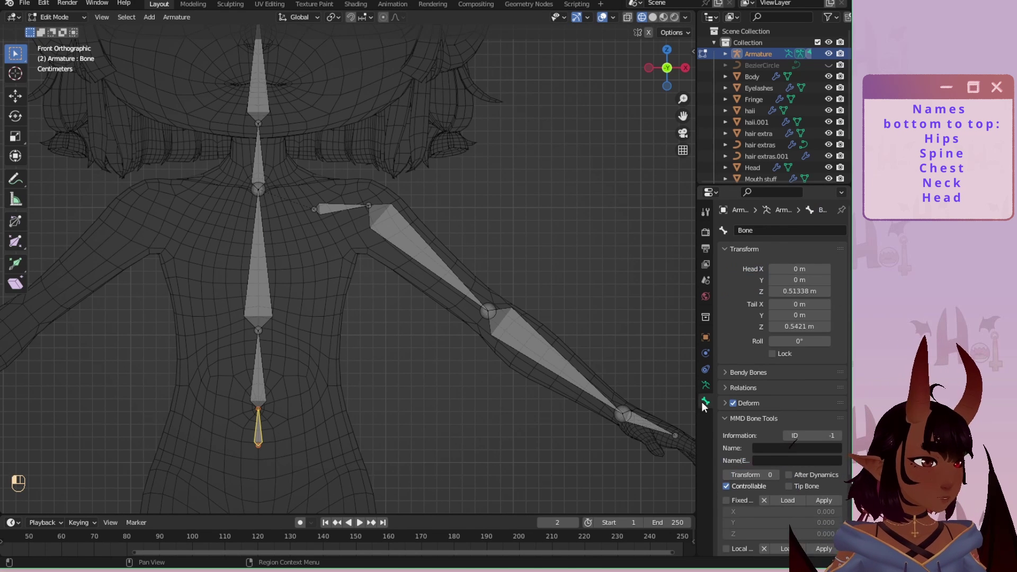
pyautogui.click(760, 232)
pyautogui.write('H')
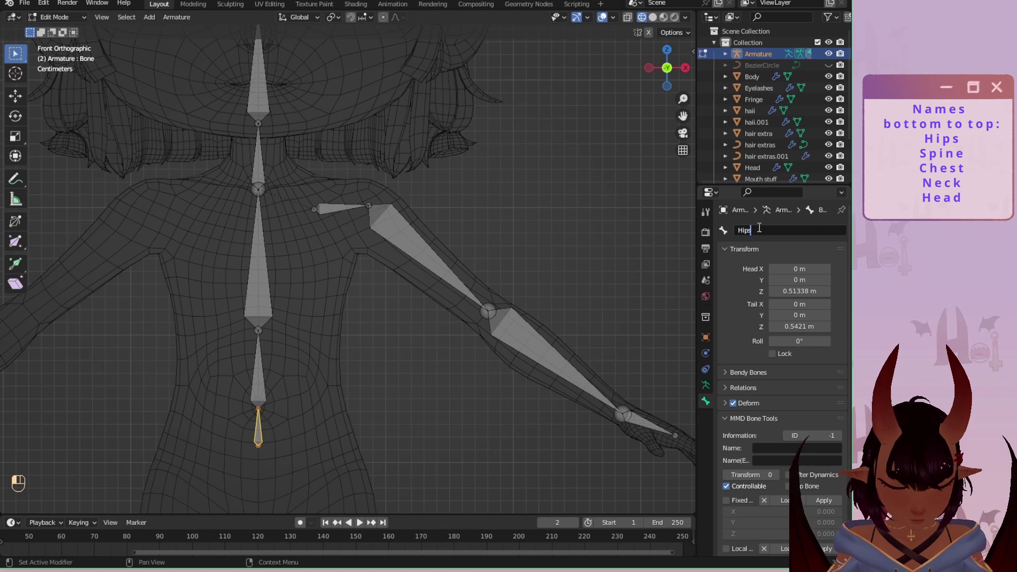
pyautogui.write('ips')
pyautogui.press('Return')
# Rename the bone directly above the hips to Spine and the long torso bone above it to Chest.
pyautogui.click(262, 376)
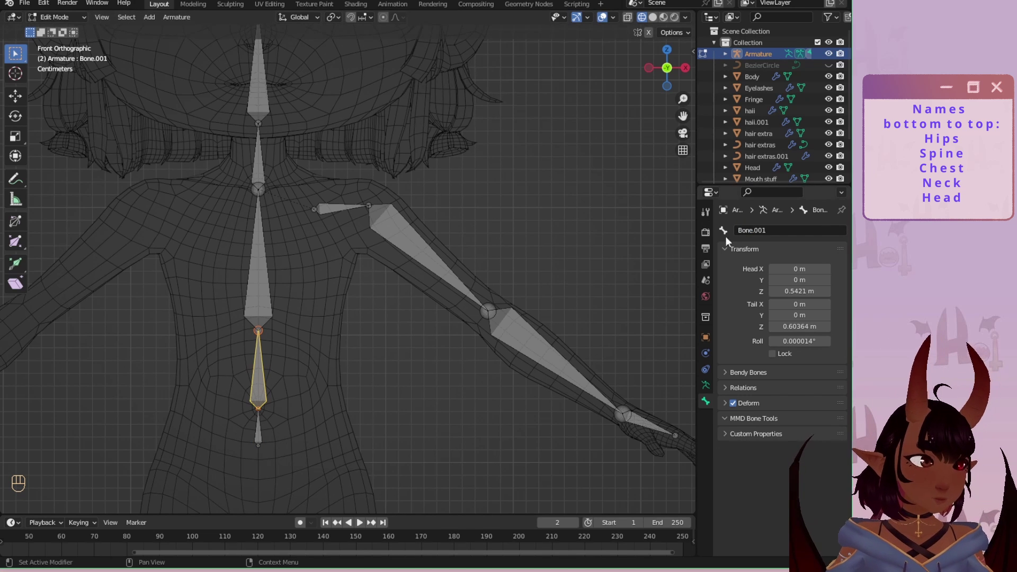
pyautogui.write('Spine')
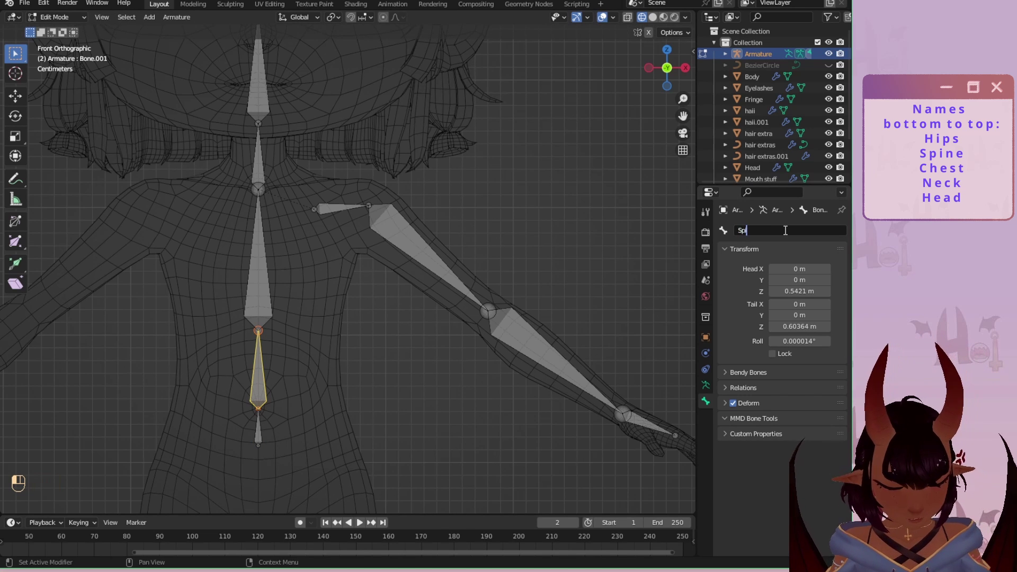
pyautogui.press('Return')
pyautogui.click(258, 291)
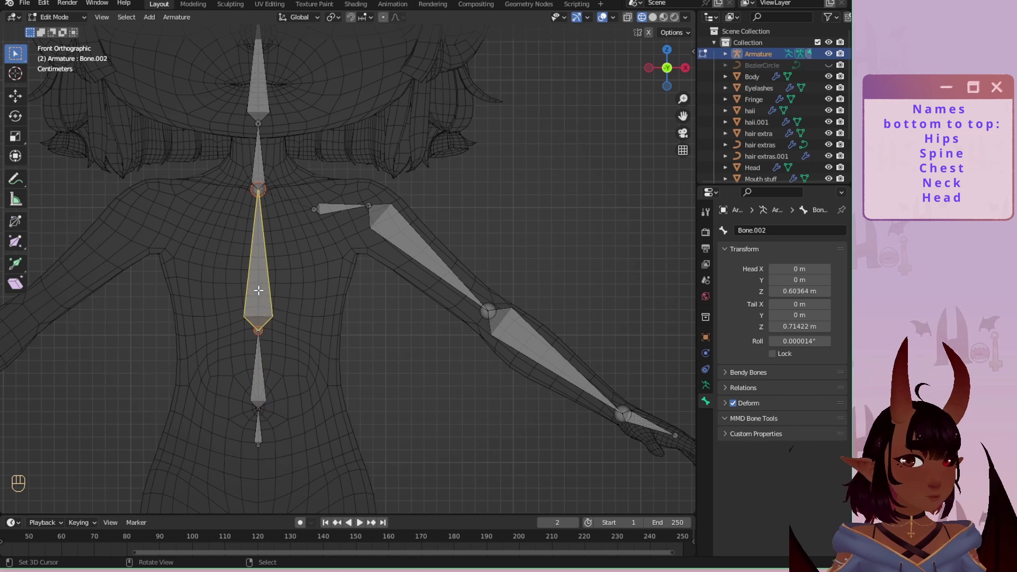
pyautogui.write('Chest')
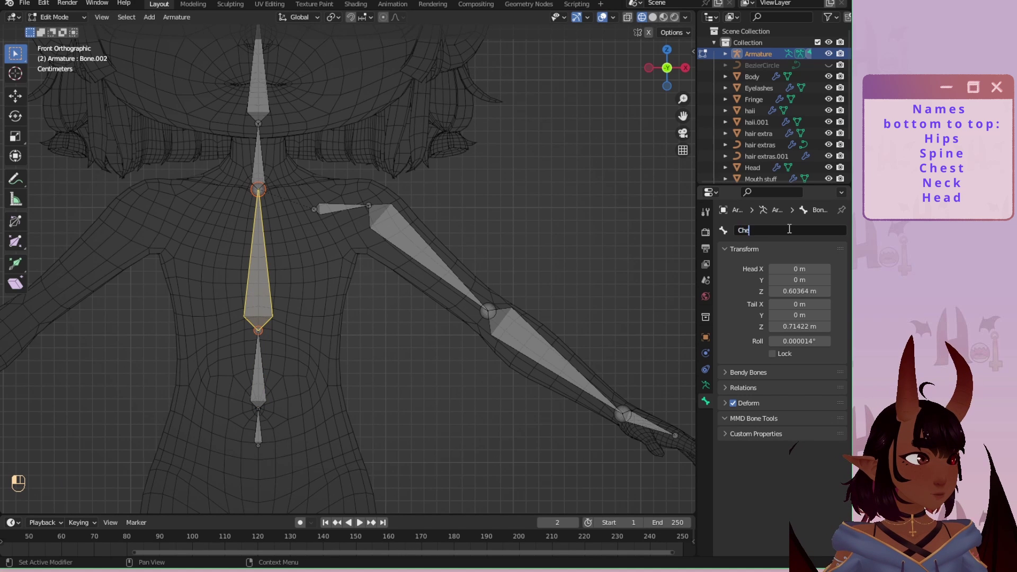
pyautogui.press('Return')
# Rename the bone above the chest to Neck and the topmost bone to Head.
pyautogui.click(265, 161)
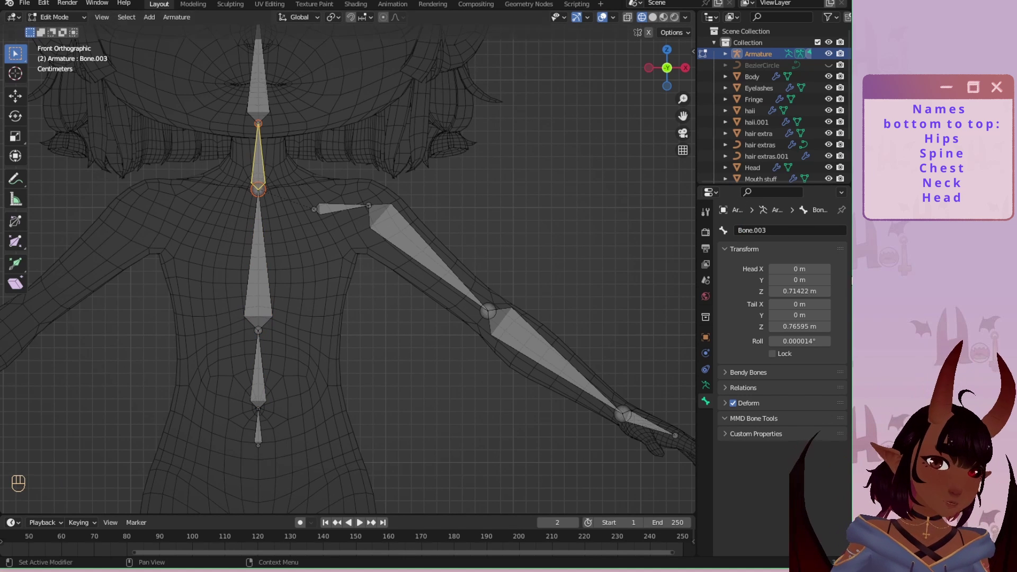
pyautogui.write('Neck')
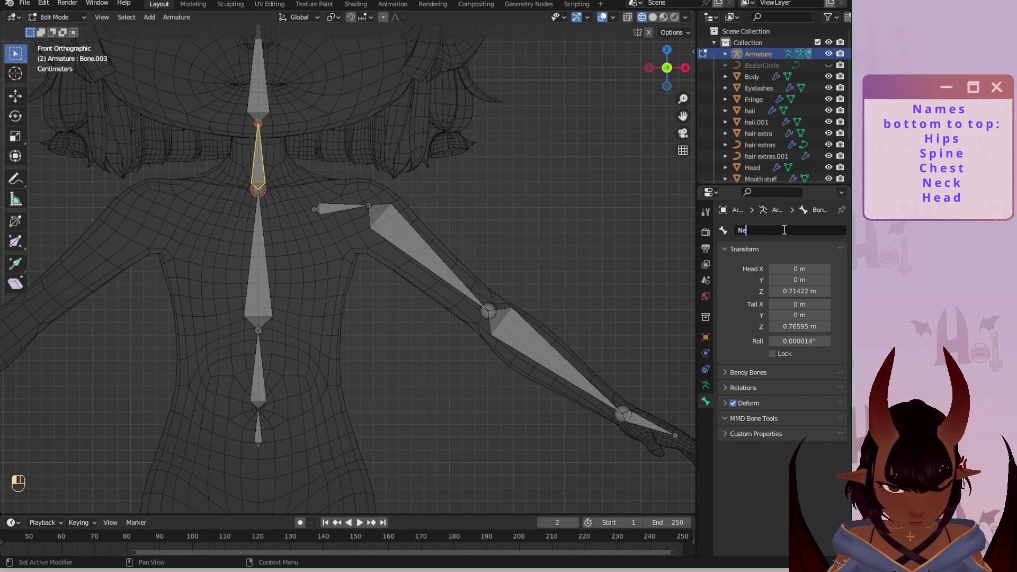
pyautogui.press('Return')
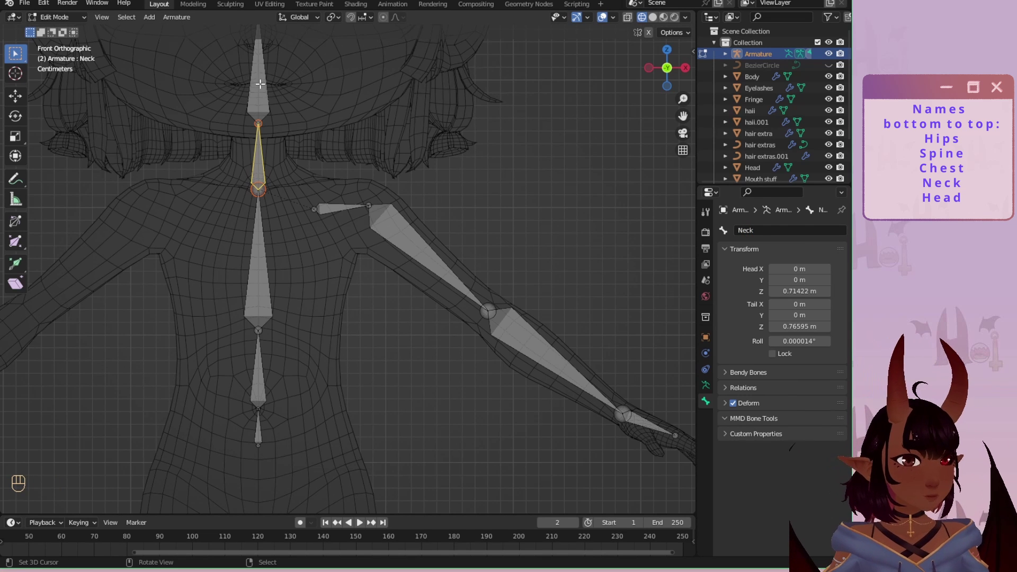
pyautogui.click(260, 84)
pyautogui.click(793, 230)
pyautogui.write('Head')
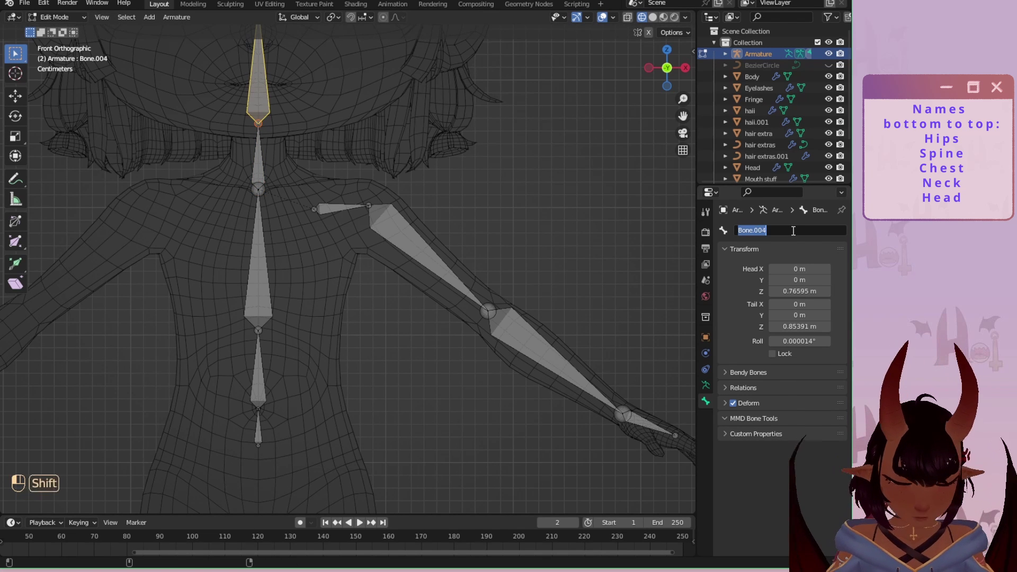
pyautogui.press('Return')
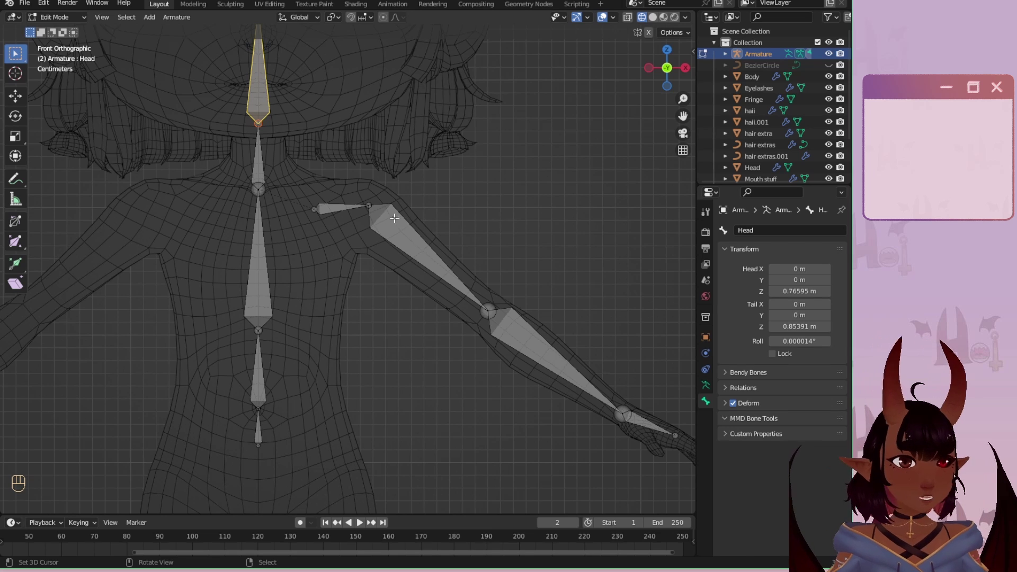
# Rename the short collarbone bone on the character's left side to Left_Shoulder.
pyautogui.click(344, 209)
pyautogui.doubleClick(774, 231)
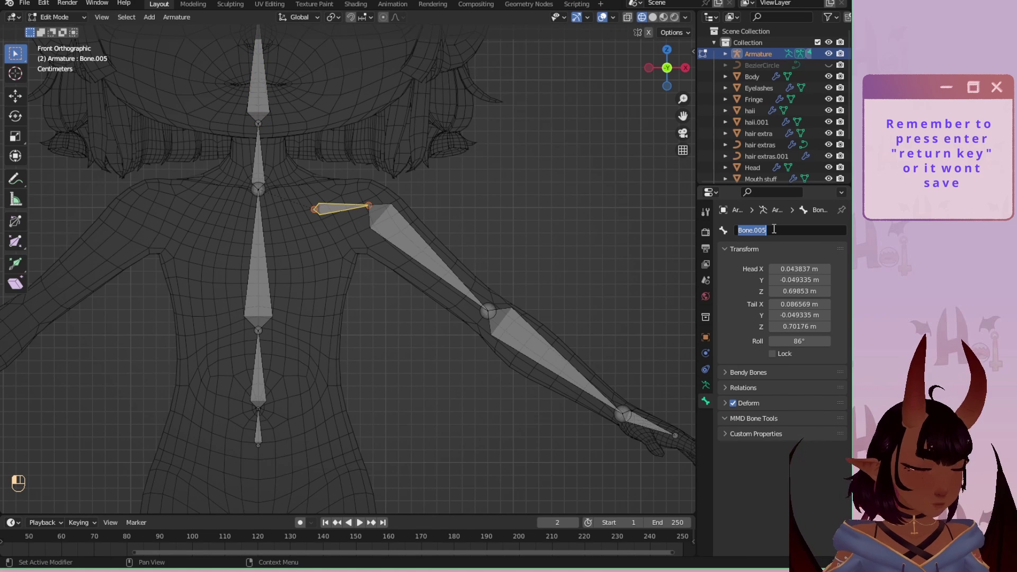
pyautogui.write('Left_Sho')
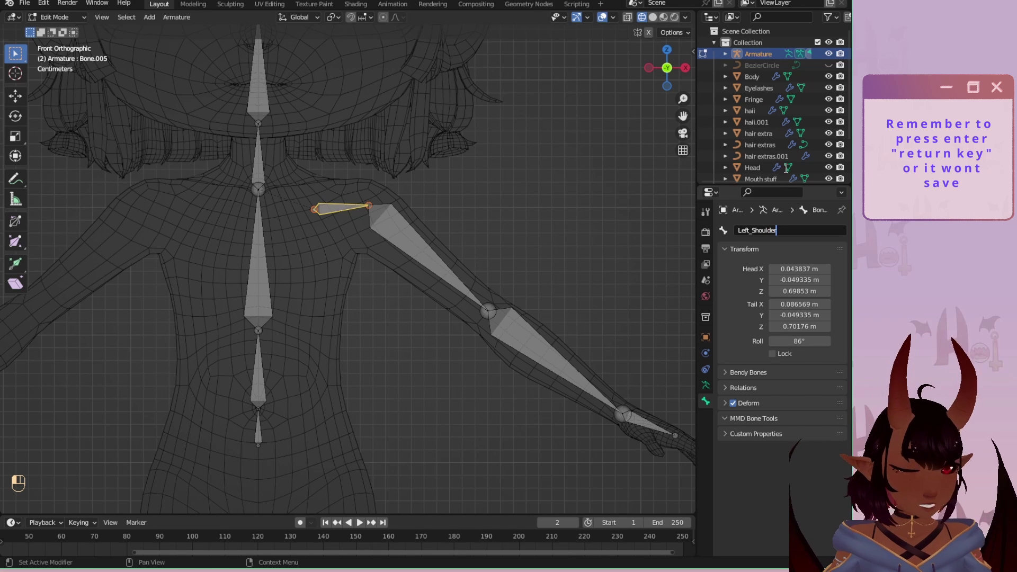
pyautogui.write('ulder')
pyautogui.press('Return')
# Name the character's left upper arm bone Left_Shoulder.
pyautogui.click(455, 258)
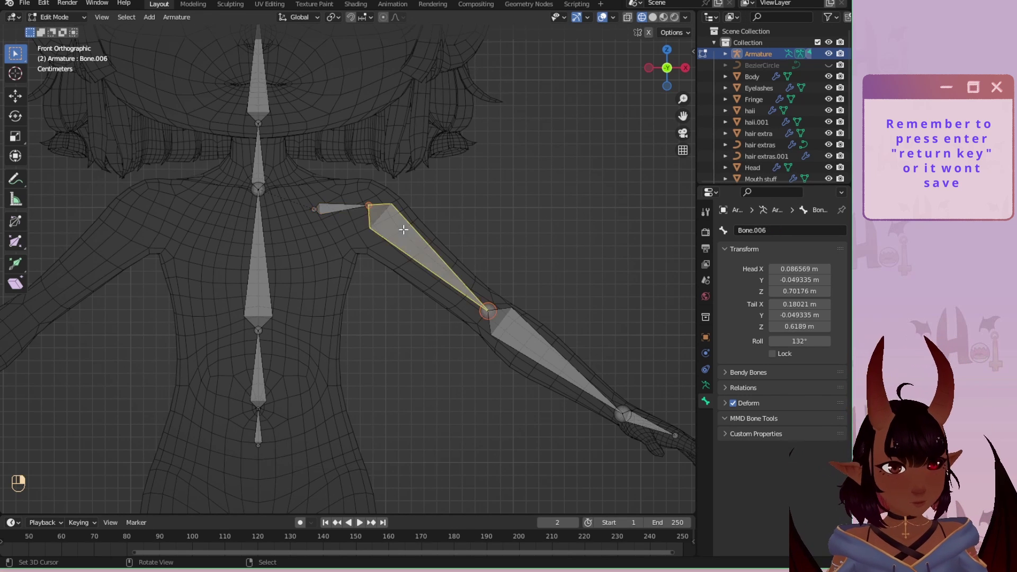
pyautogui.click(805, 228)
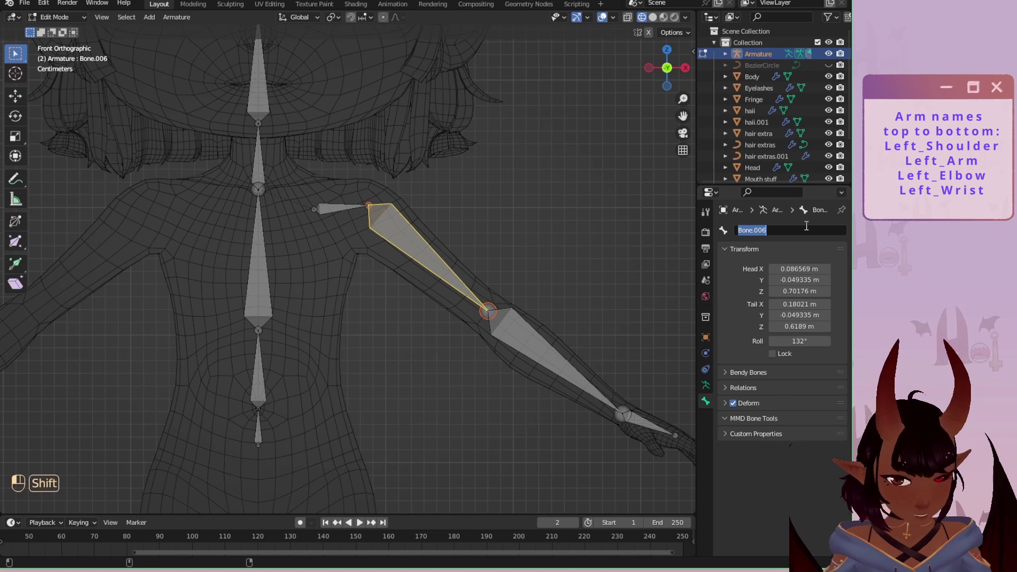
pyautogui.write('Left_Sh')
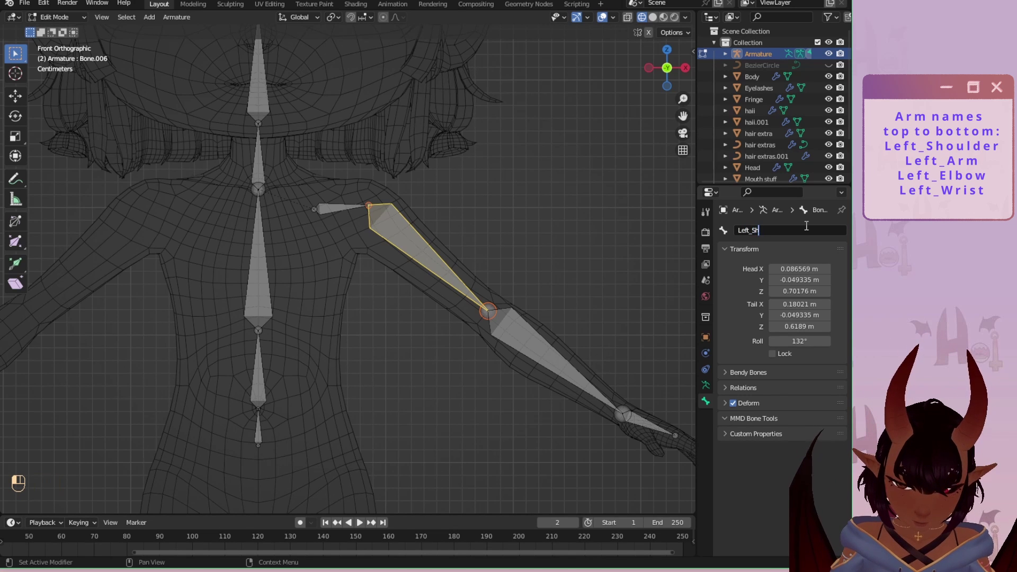
pyautogui.write('oulder')
pyautogui.press('Return')
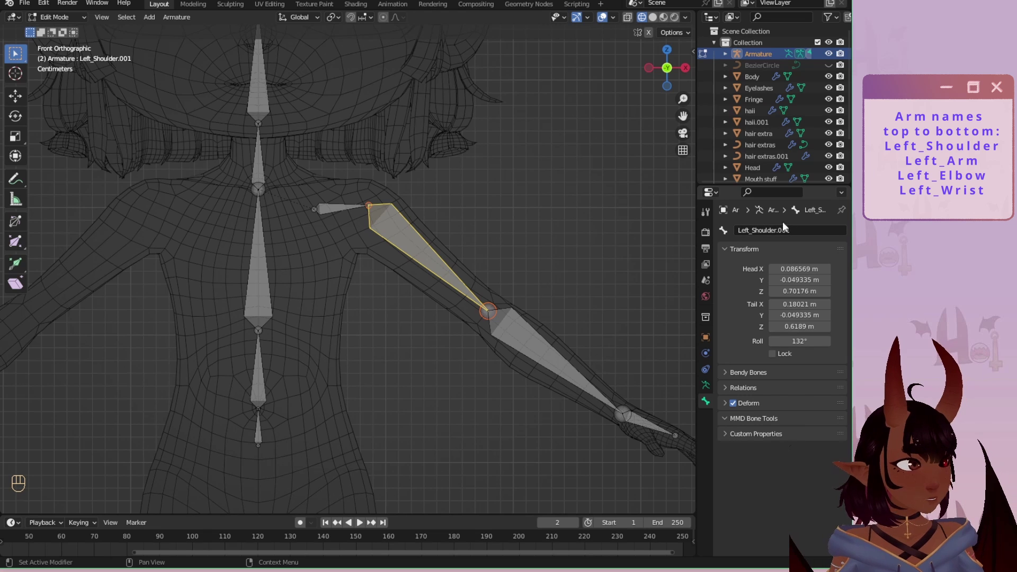
# Correct the upper arm bone's name to Left_Arm, with a capital A.
pyautogui.click(762, 230)
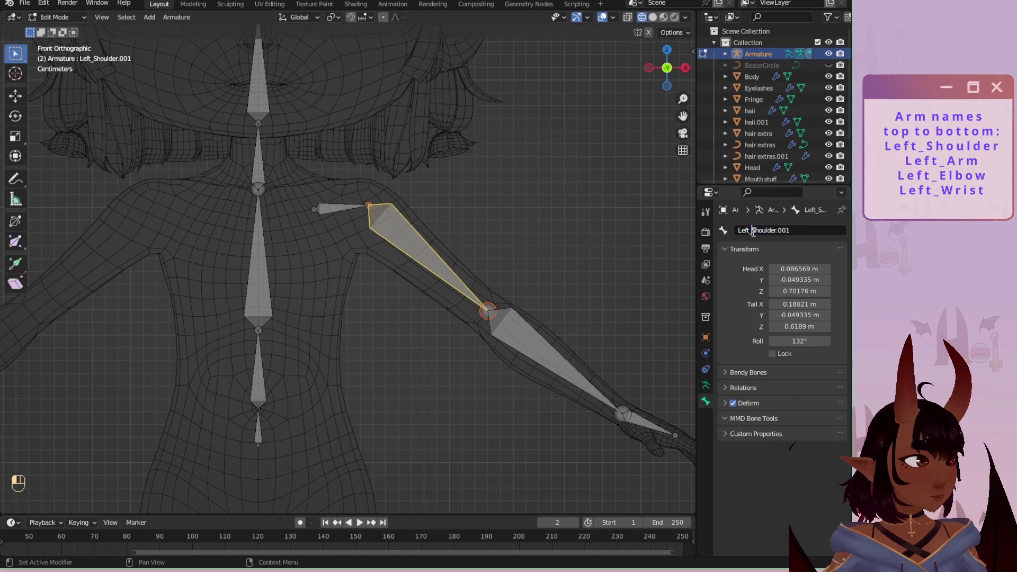
pyautogui.moveTo(844, 230); pyautogui.dragTo(752, 229)
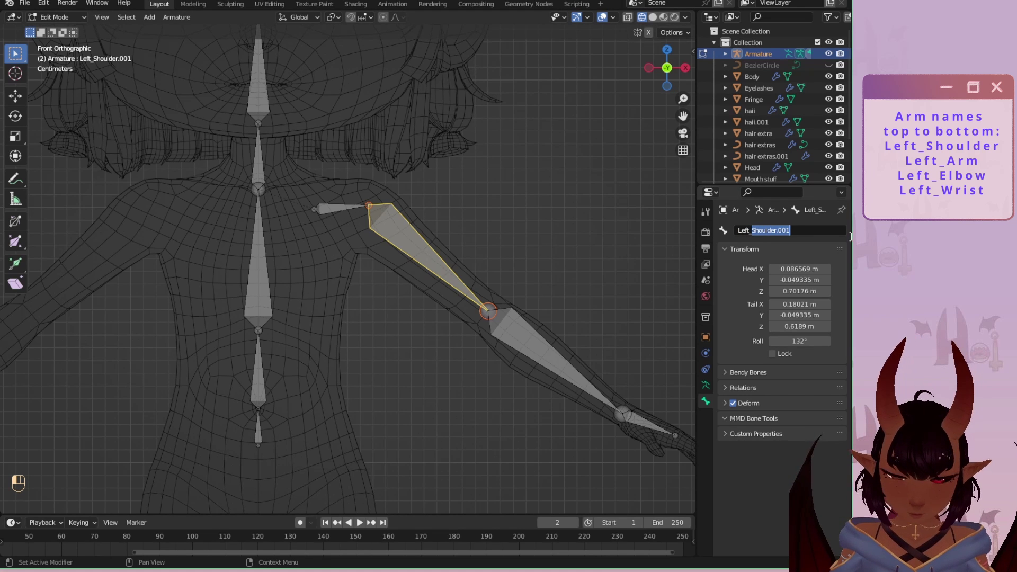
pyautogui.write('arm')
pyautogui.press('Return')
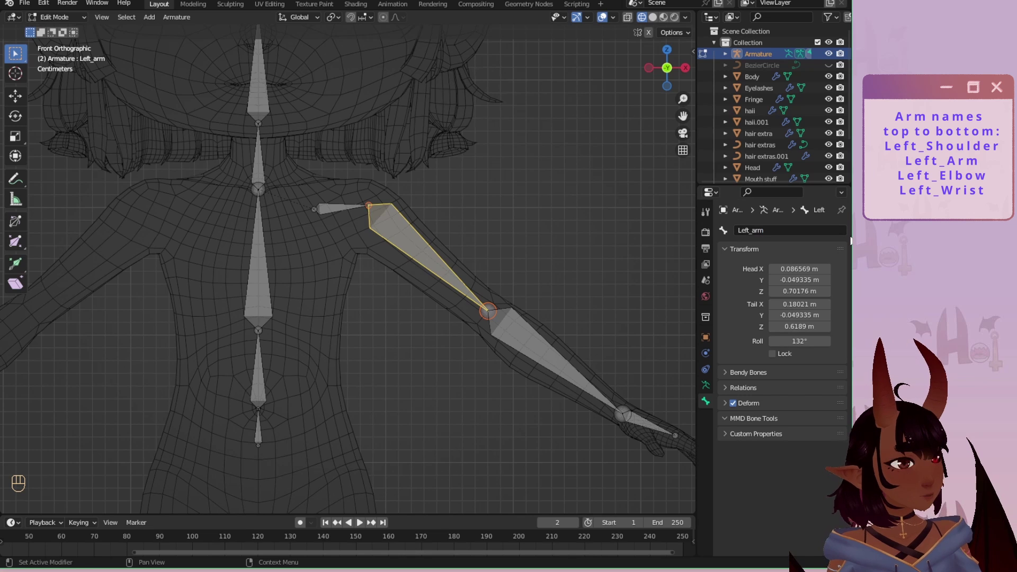
pyautogui.click(755, 229)
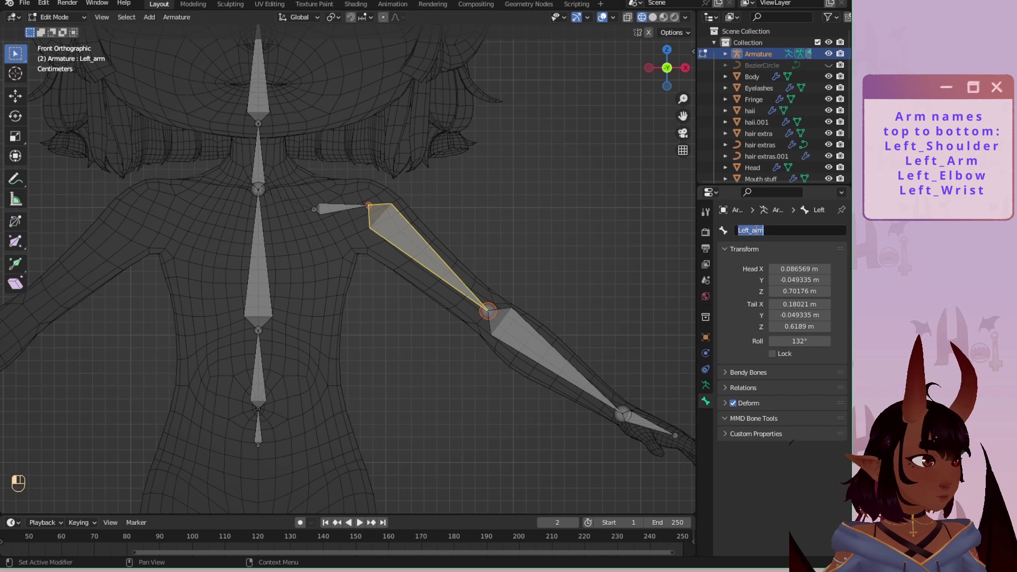
pyautogui.click(755, 229)
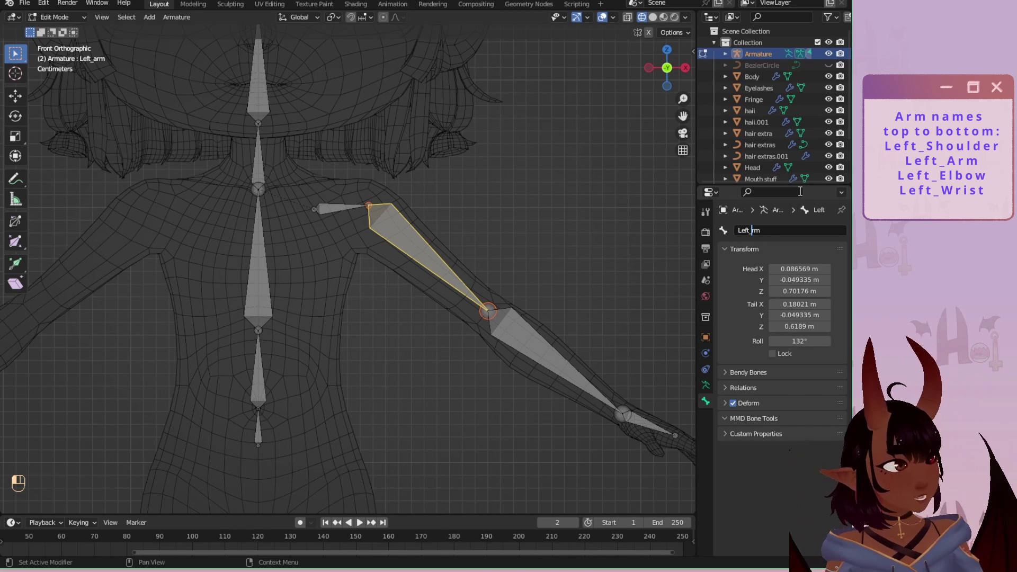
pyautogui.press('Return')
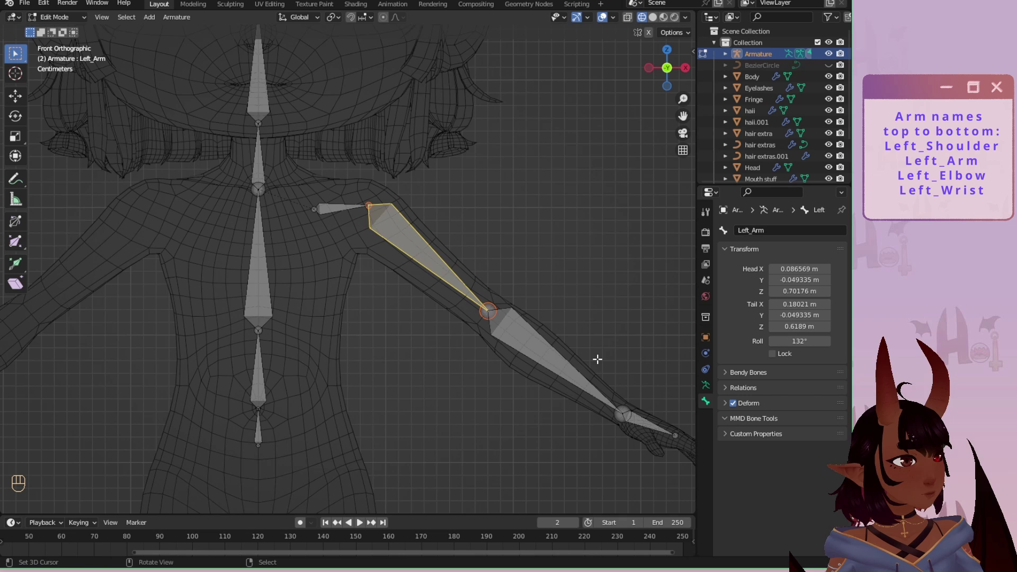
# Rename the forearm bone between the elbow and the wrist to Left_Elbow.
pyautogui.click(567, 376)
pyautogui.click(747, 232)
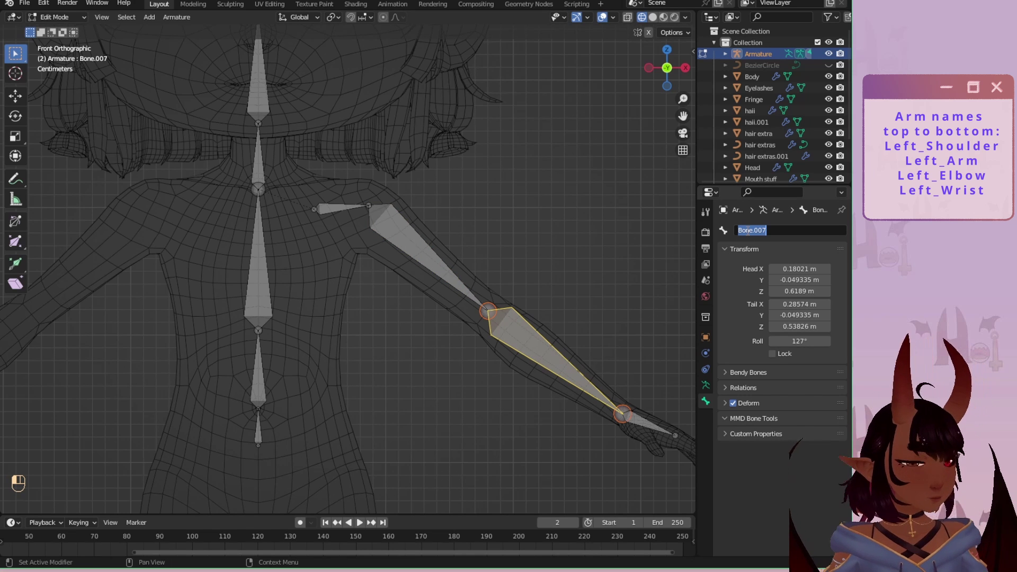
pyautogui.write('Left')
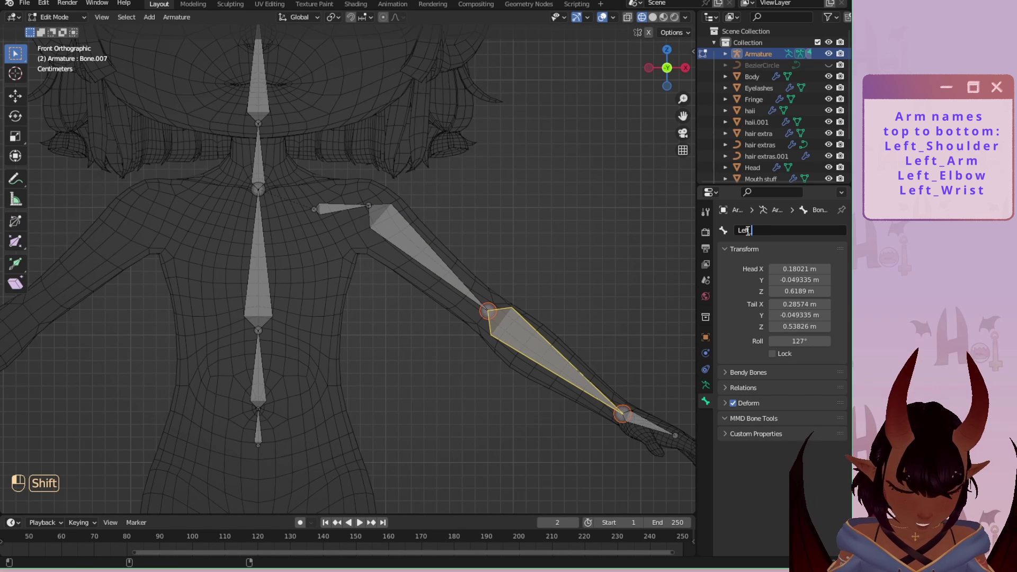
pyautogui.write('_Elbow')
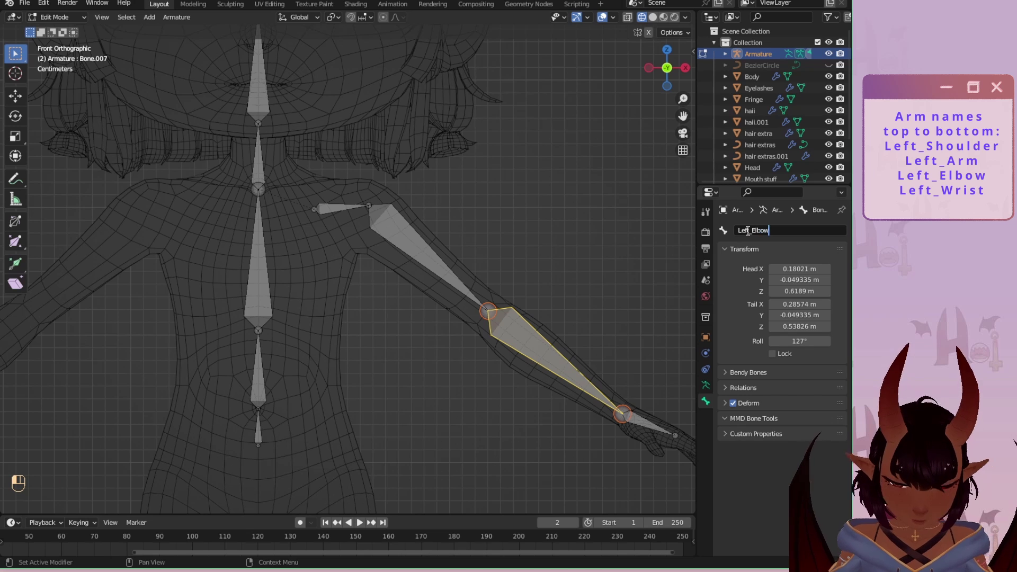
pyautogui.press('Return')
# Rename the hand bone beyond the wrist joint to Left_Wrist.
pyautogui.click(649, 424)
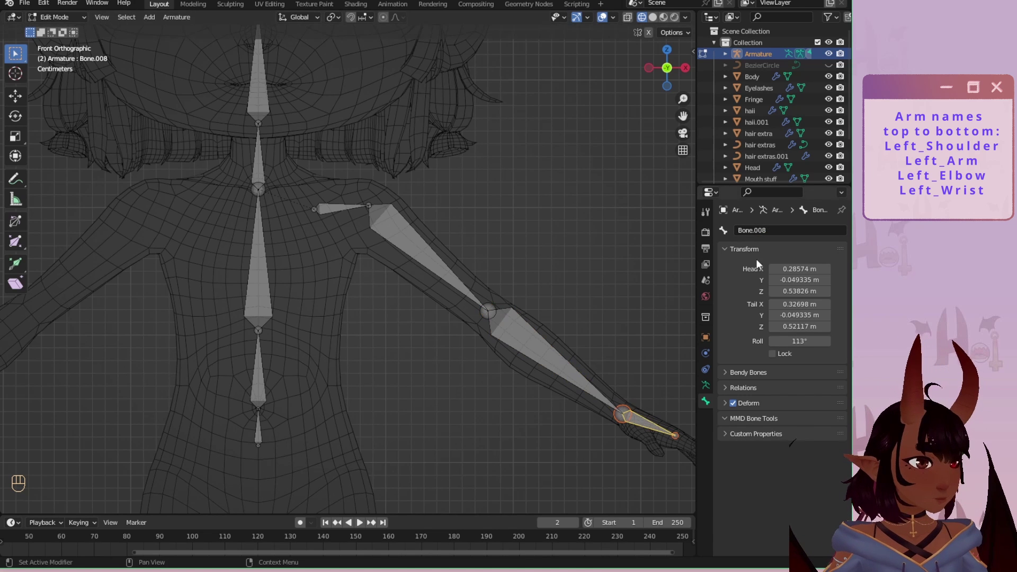
pyautogui.click(764, 231)
pyautogui.write('Le')
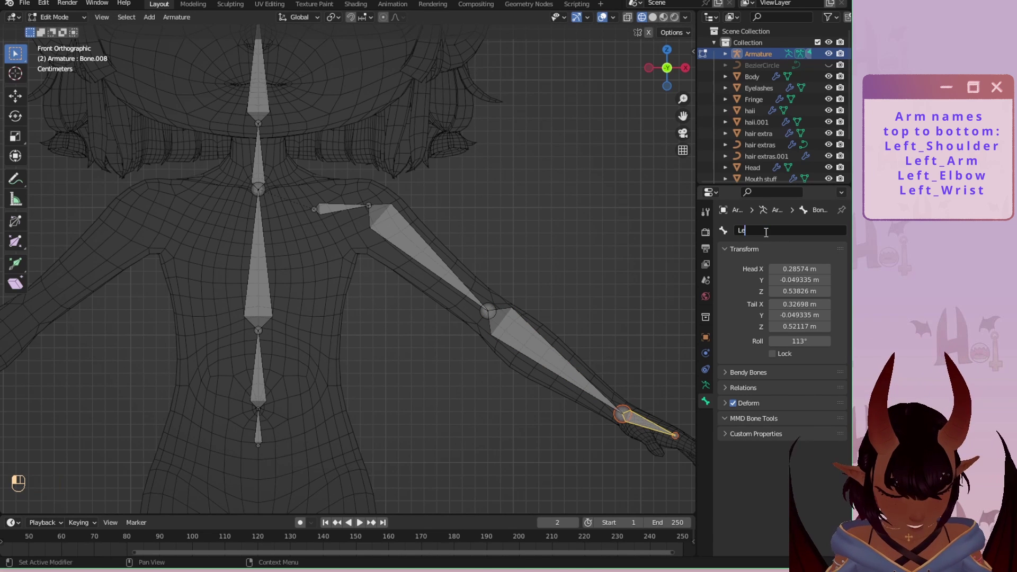
pyautogui.write('ft_Wri')
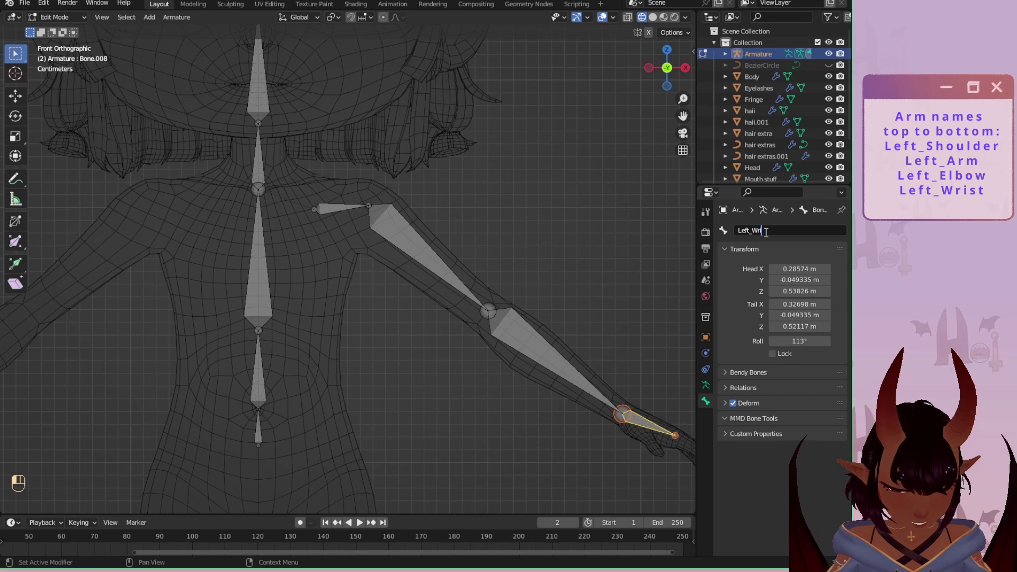
pyautogui.write('st')
pyautogui.press('Return')
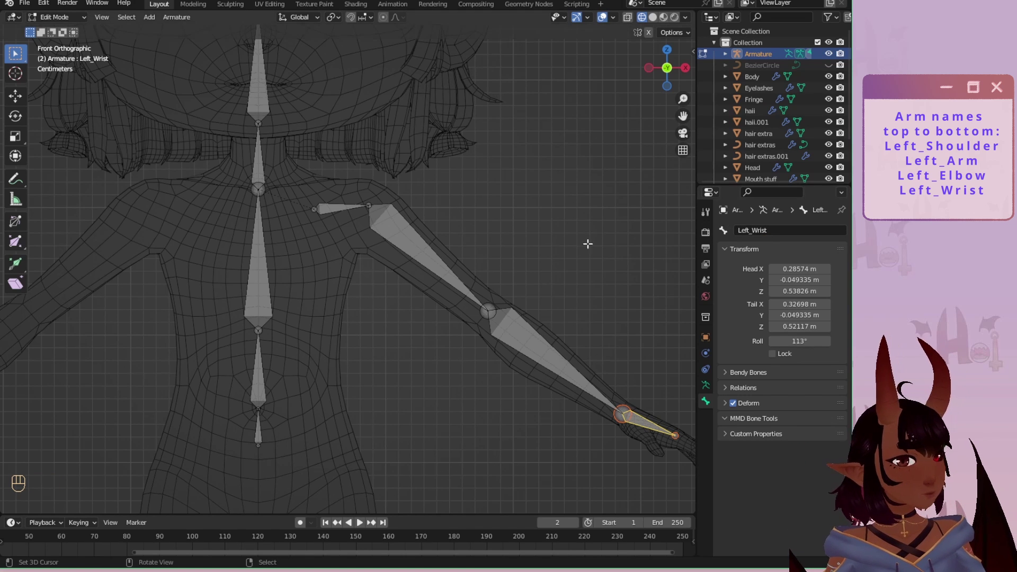
# Extrude a bone about 0.029 m long from the tip of Left_Wrist along the X axis toward the fingers.
pyautogui.keyDown('shift'); pyautogui.moveTo(588, 244); pyautogui.dragTo(336, 226, button='middle'); pyautogui.keyUp('shift')
pyautogui.scroll(5, 336, 227)
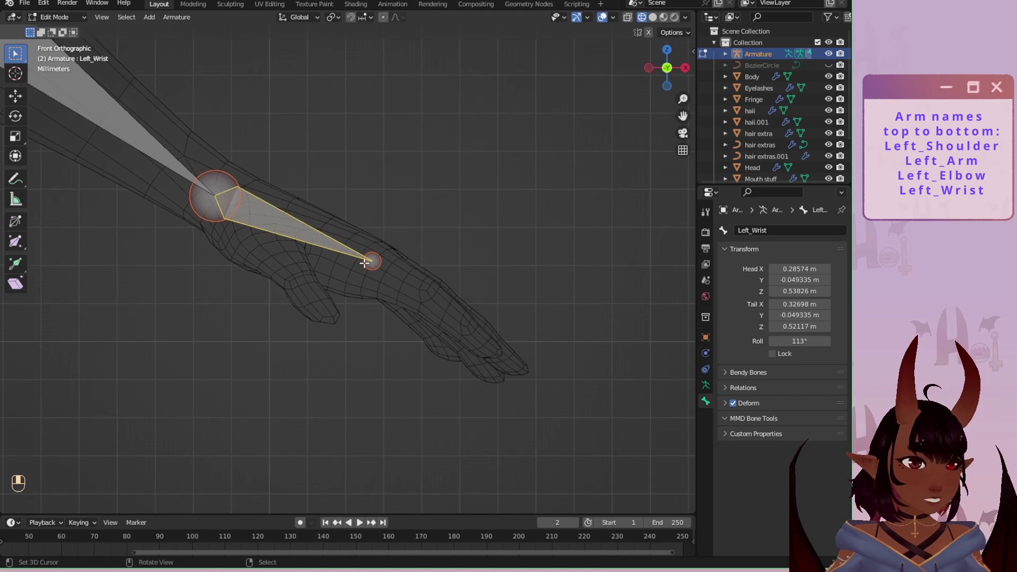
pyautogui.click(370, 261)
pyautogui.press('e')
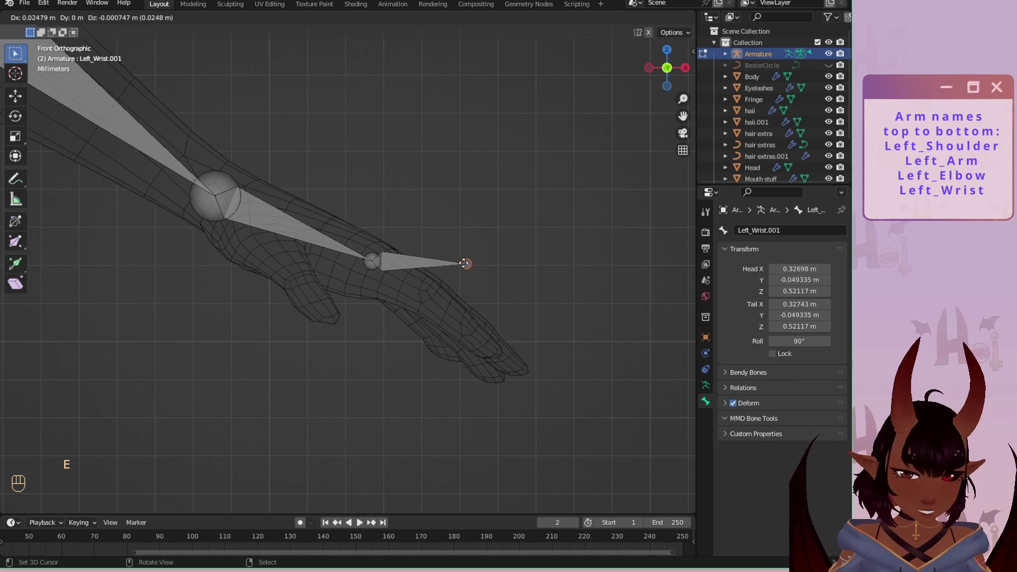
pyautogui.press('x')
pyautogui.click(480, 261)
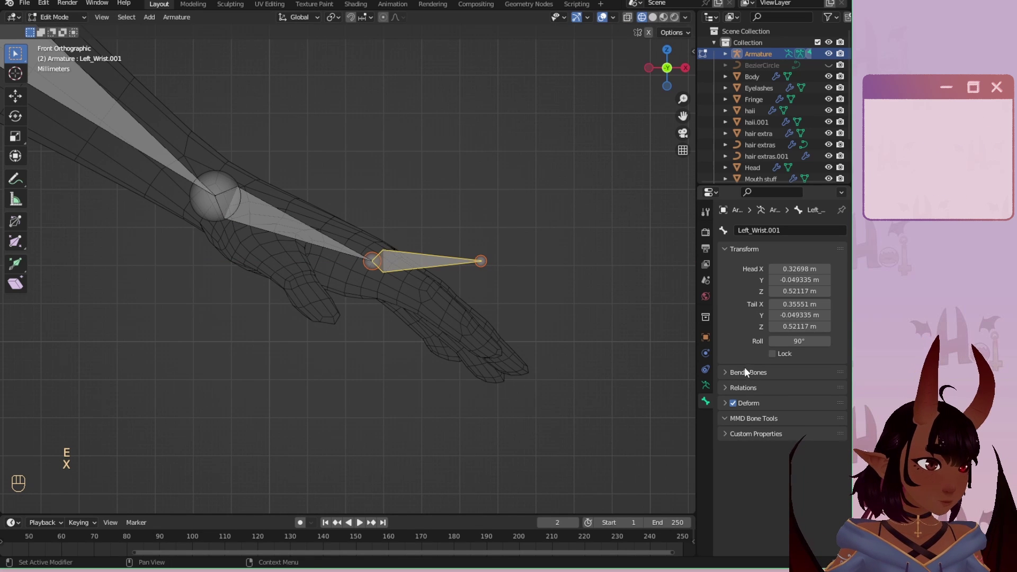
# Disconnect the extruded finger bone from its parent and move it about 0.004 m in X and -0.0016 m in Z.
pyautogui.click(723, 387)
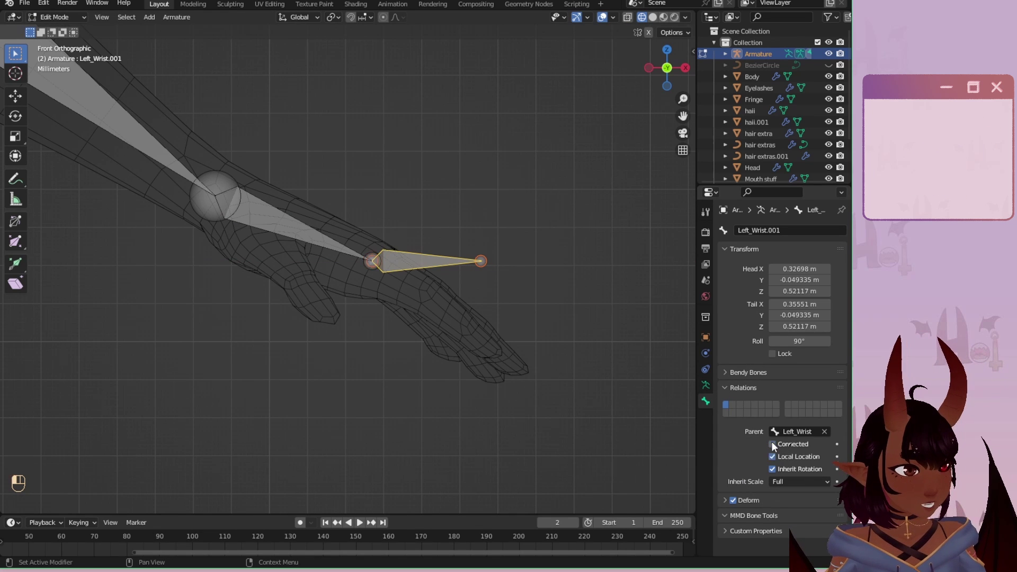
pyautogui.press('g')
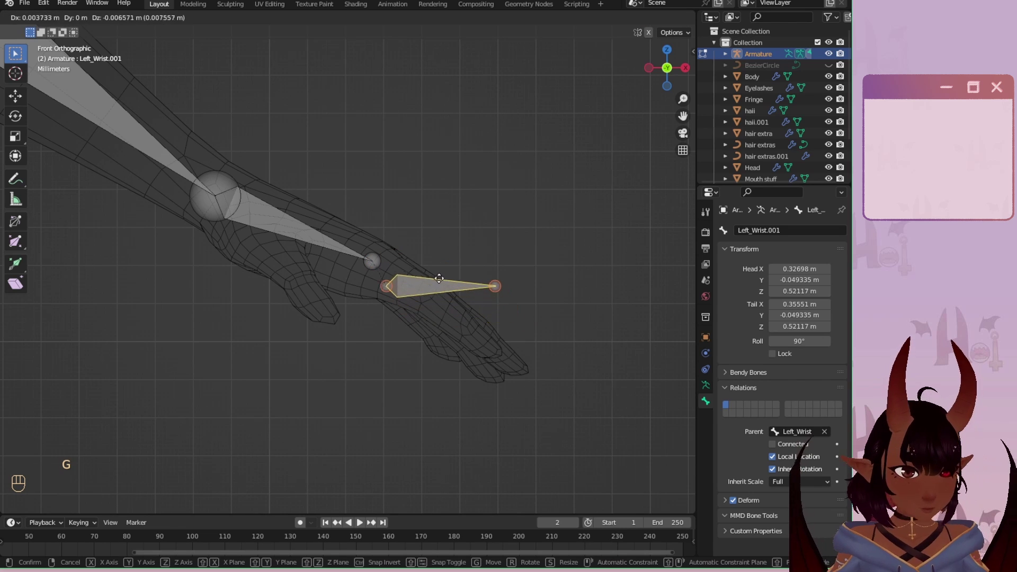
pyautogui.click(440, 261)
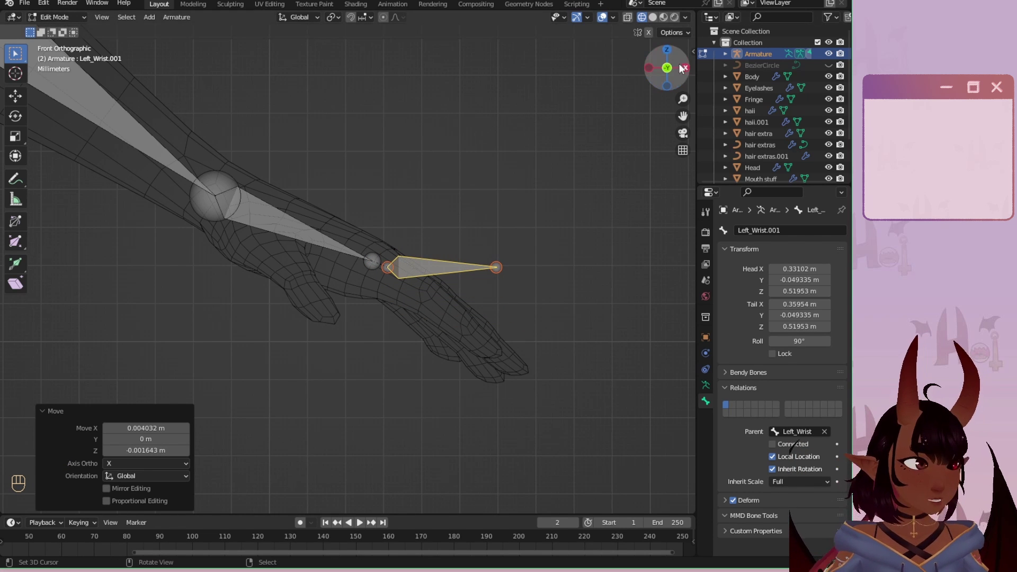
# From the top view, move the whole left arm chain about 0.078 m along Y into the arm mesh.
pyautogui.click(668, 49)
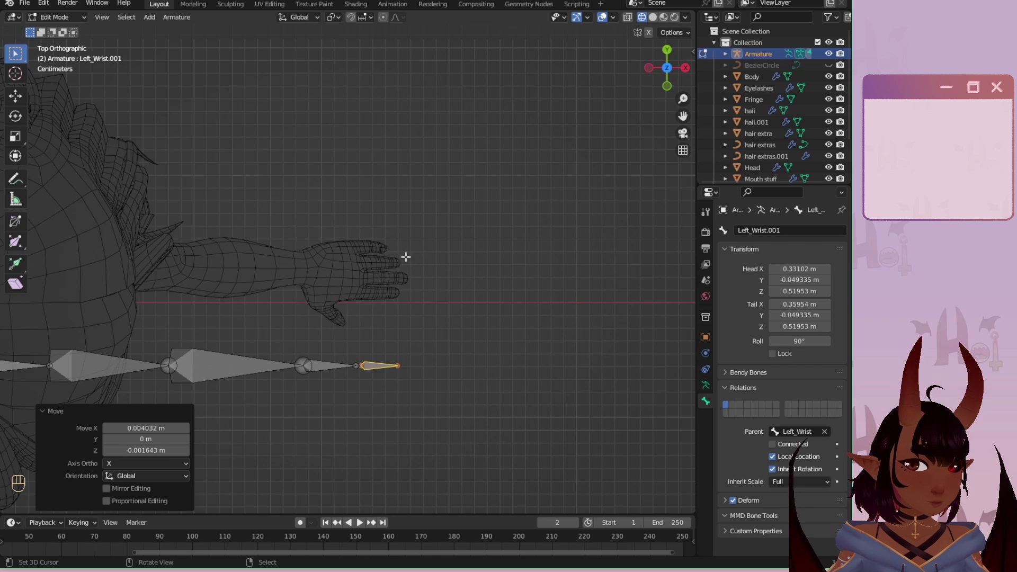
pyautogui.scroll(-3, 406, 257)
pyautogui.keyDown('shift'); pyautogui.moveTo(295, 275); pyautogui.dragTo(438, 252, button='middle'); pyautogui.keyUp('shift')
pyautogui.moveTo(241, 301); pyautogui.dragTo(655, 339)
pyautogui.press('g')
pyautogui.press('y')
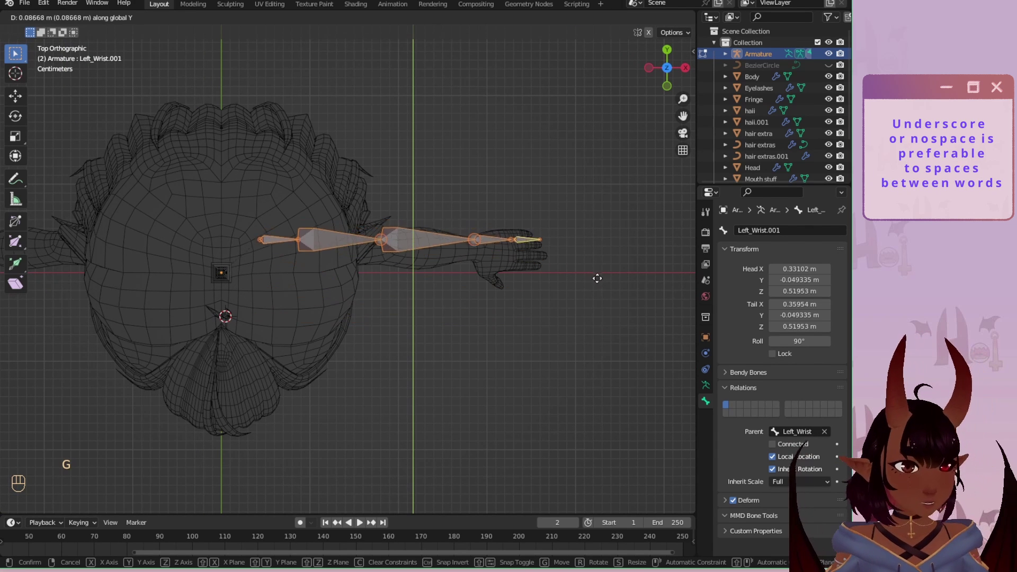
pyautogui.click(604, 290)
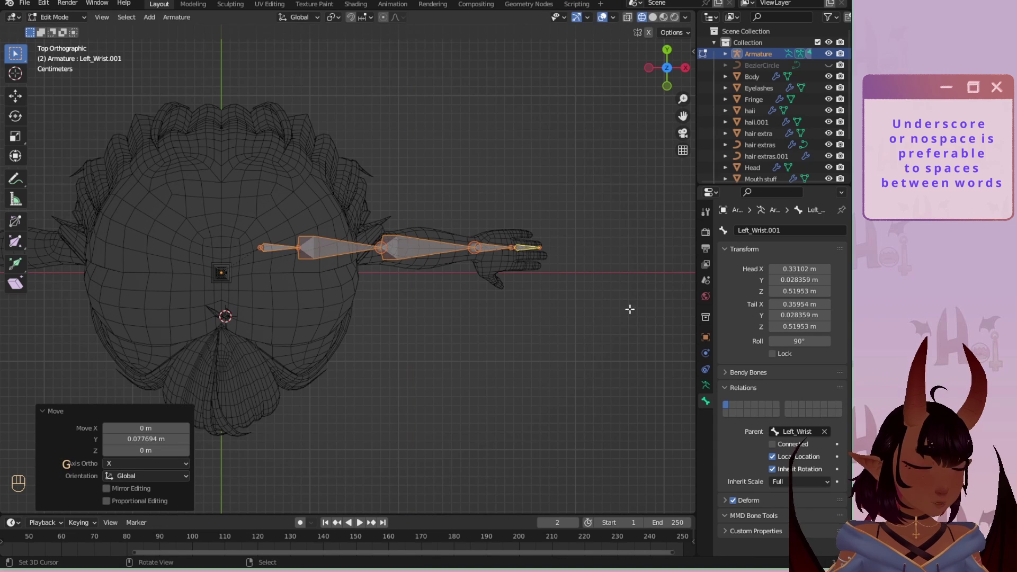
# Move the Left_Wrist bone and the finger bone together about -0.0025 m along Y to centre them in the hand.
pyautogui.press('KP_3')
pyautogui.moveTo(620, 313); pyautogui.dragTo(461, 236, button='middle')
pyautogui.scroll(4, 466, 249)
pyautogui.scroll(-4, 523, 262)
pyautogui.press('a')
pyautogui.press('a')
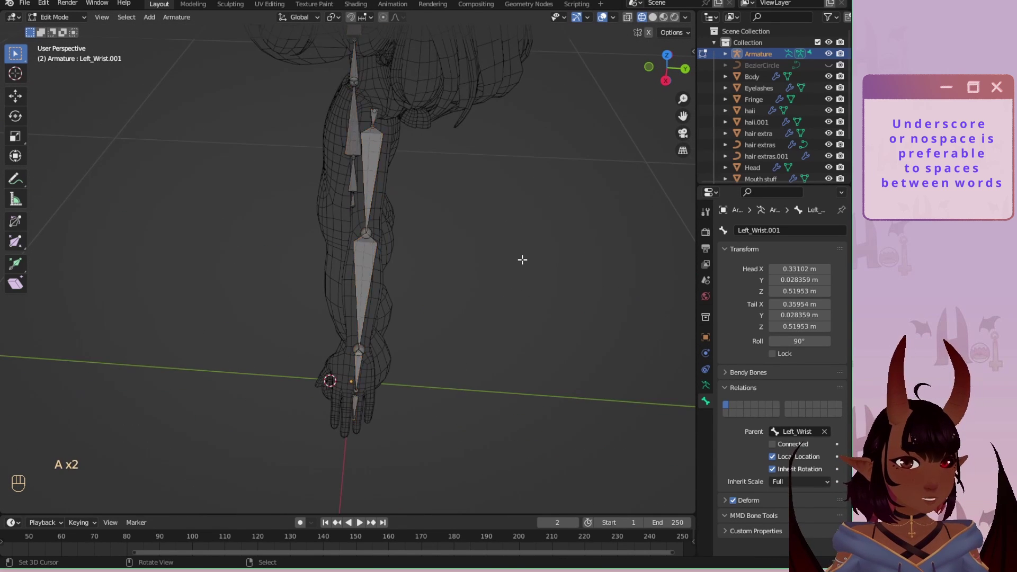
pyautogui.scroll(5, 522, 260)
pyautogui.scroll(-4, 522, 258)
pyautogui.scroll(1, 455, 299)
pyautogui.keyDown('shift'); pyautogui.moveTo(507, 234); pyautogui.dragTo(369, 77, button='middle'); pyautogui.keyUp('shift')
pyautogui.moveTo(443, 295); pyautogui.dragTo(423, 241, button='middle')
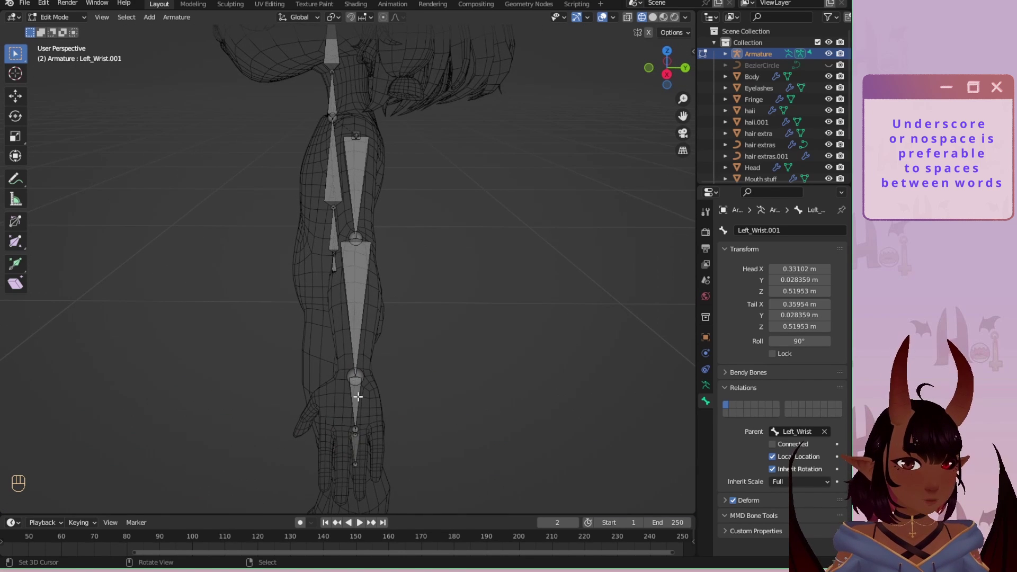
pyautogui.moveTo(393, 366); pyautogui.dragTo(336, 474)
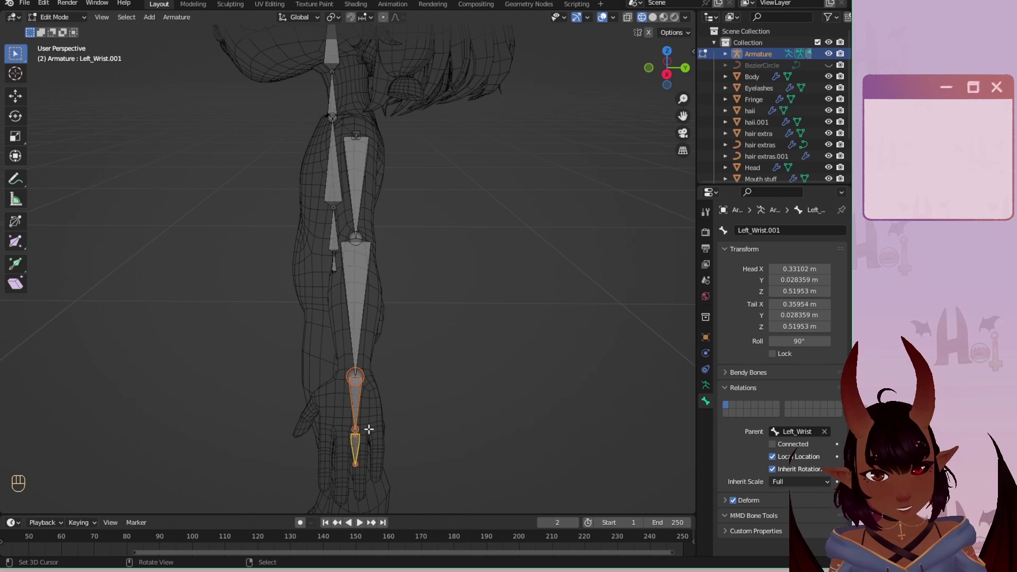
pyautogui.press('g')
pyautogui.press('y')
pyautogui.click(427, 444)
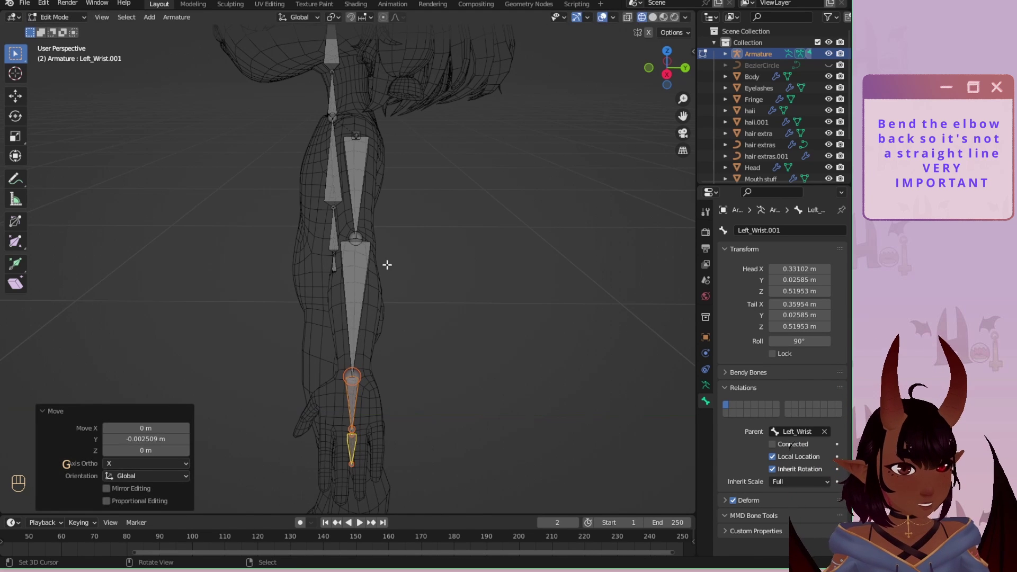
# Move the left elbow joint back about 0.0038 m along Y so the arm chain bends slightly.
pyautogui.scroll(5, 386, 266)
pyautogui.moveTo(386, 265); pyautogui.dragTo(365, 284, button='middle')
pyautogui.click(362, 289)
pyautogui.press('g')
pyautogui.press('y')
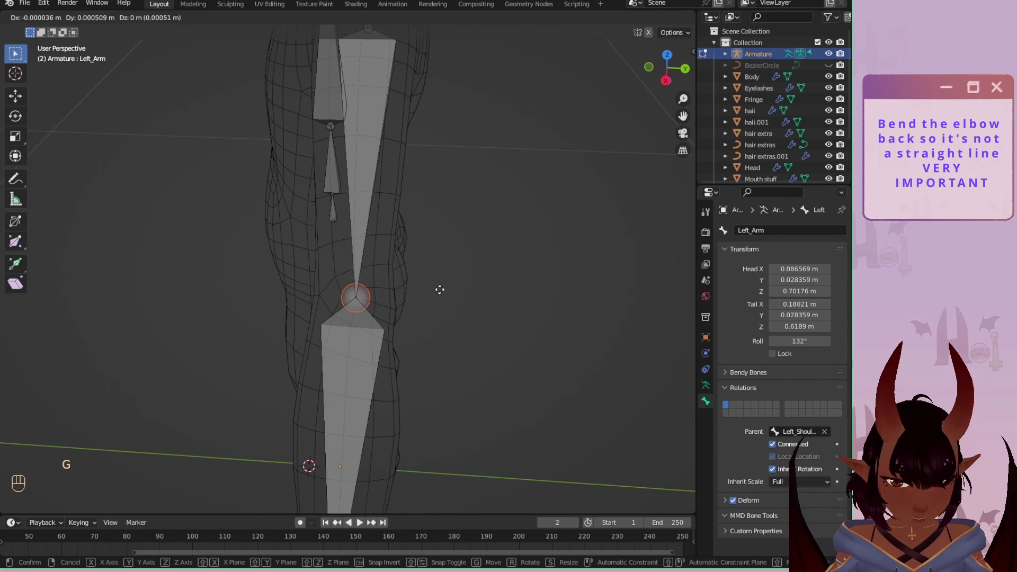
pyautogui.click(447, 290)
# Move the left shoulder bone about -0.0018 m along Y.
pyautogui.scroll(-2, 423, 289)
pyautogui.moveTo(423, 289); pyautogui.dragTo(354, 209, button='middle')
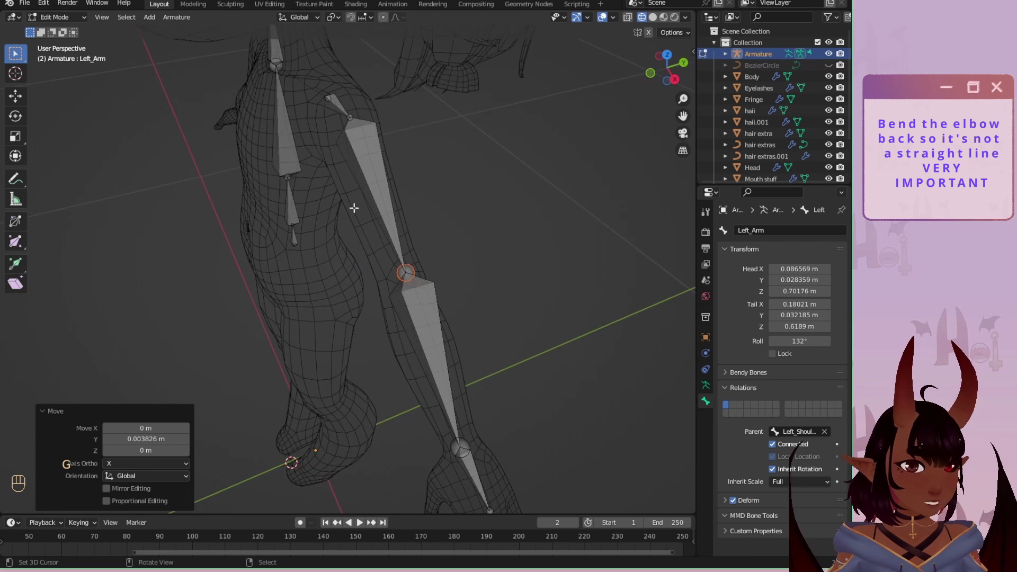
pyautogui.click(320, 132)
pyautogui.press('g')
pyautogui.press('y')
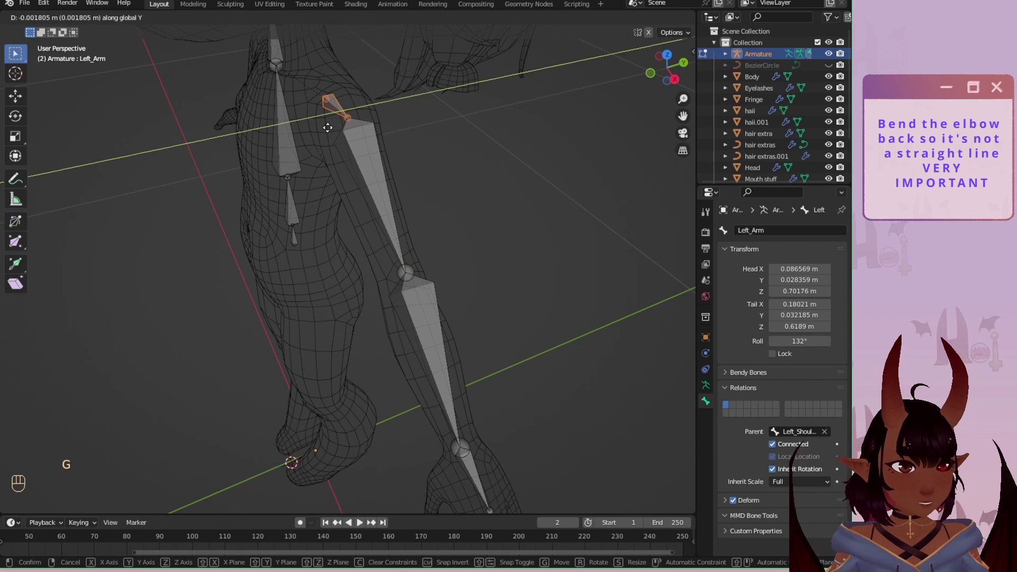
pyautogui.click(329, 128)
# From the top view, move the finger bone about -0.018 m in Y and 0.0007 m in X into the index finger.
pyautogui.scroll(-4, 465, 244)
pyautogui.keyDown('shift'); pyautogui.moveTo(453, 336); pyautogui.dragTo(435, 286, button='middle'); pyautogui.keyUp('shift')
pyautogui.scroll(5, 434, 286)
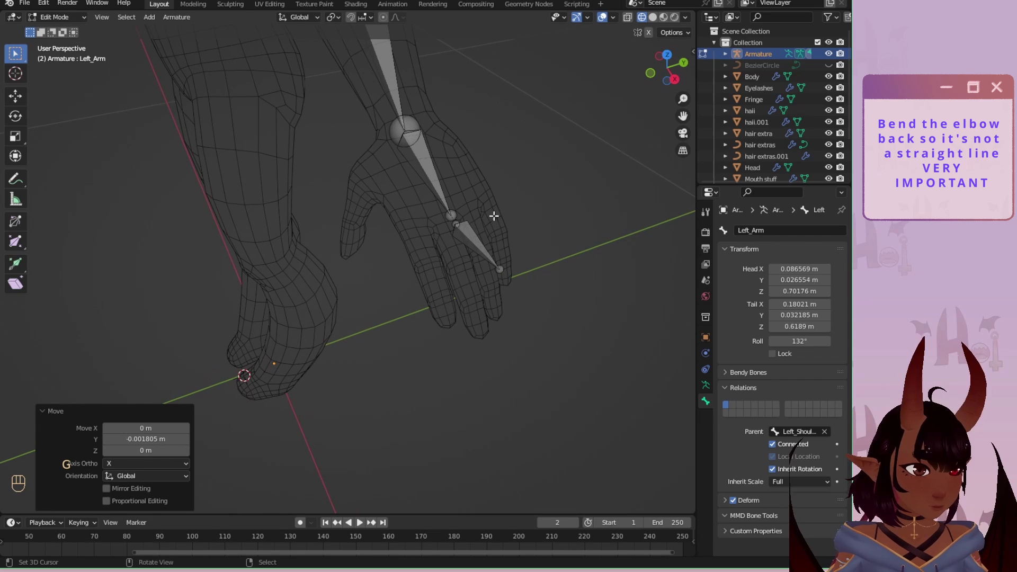
pyautogui.click(667, 56)
pyautogui.scroll(3, 341, 259)
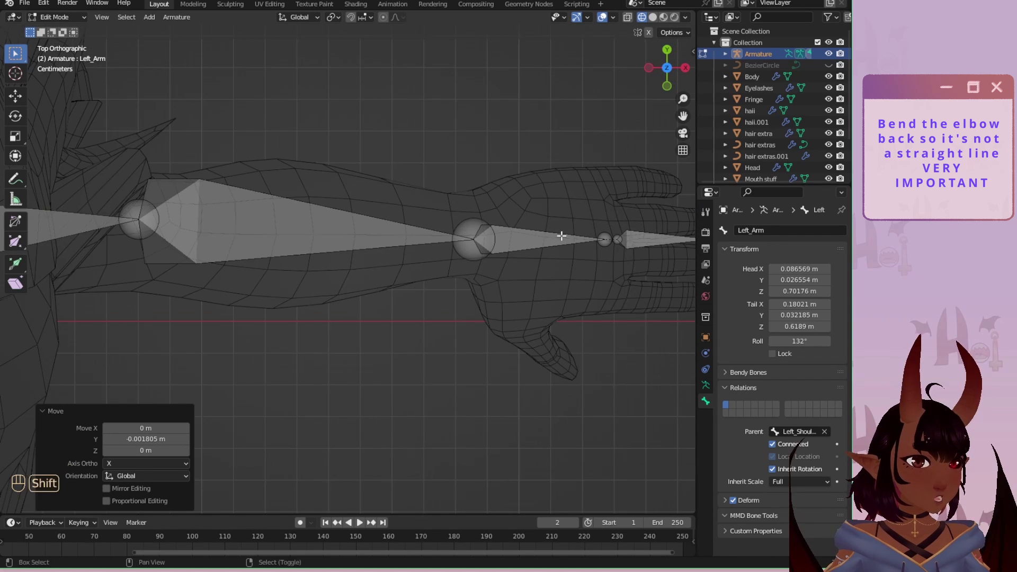
pyautogui.keyDown('shift'); pyautogui.moveTo(403, 259); pyautogui.dragTo(341, 259, button='middle'); pyautogui.keyUp('shift')
pyautogui.scroll(2, 340, 259)
pyautogui.keyDown('shift'); pyautogui.moveTo(371, 188); pyautogui.dragTo(356, 220, button='middle'); pyautogui.keyUp('shift')
pyautogui.click(375, 227)
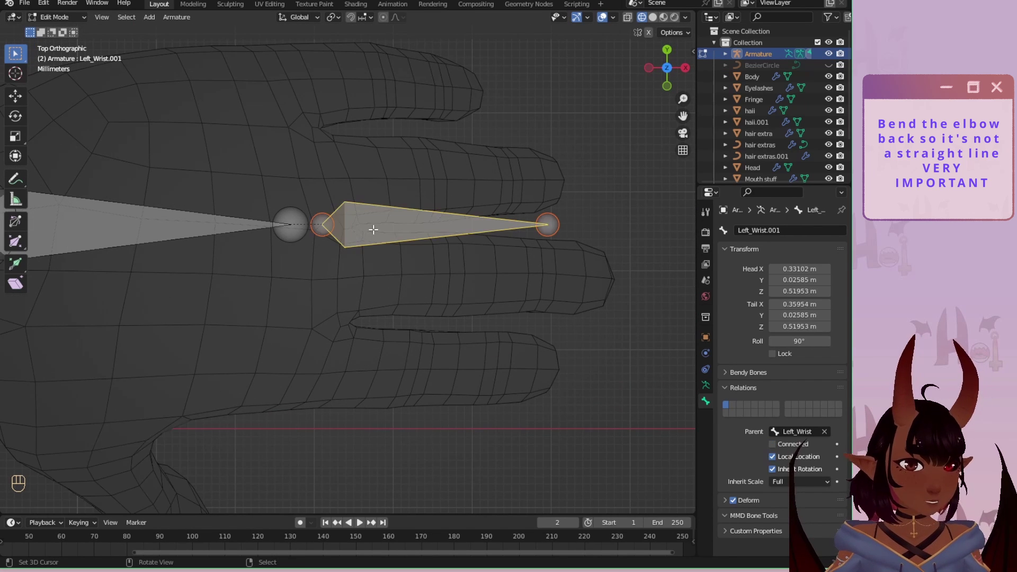
pyautogui.press('g')
pyautogui.click(383, 382)
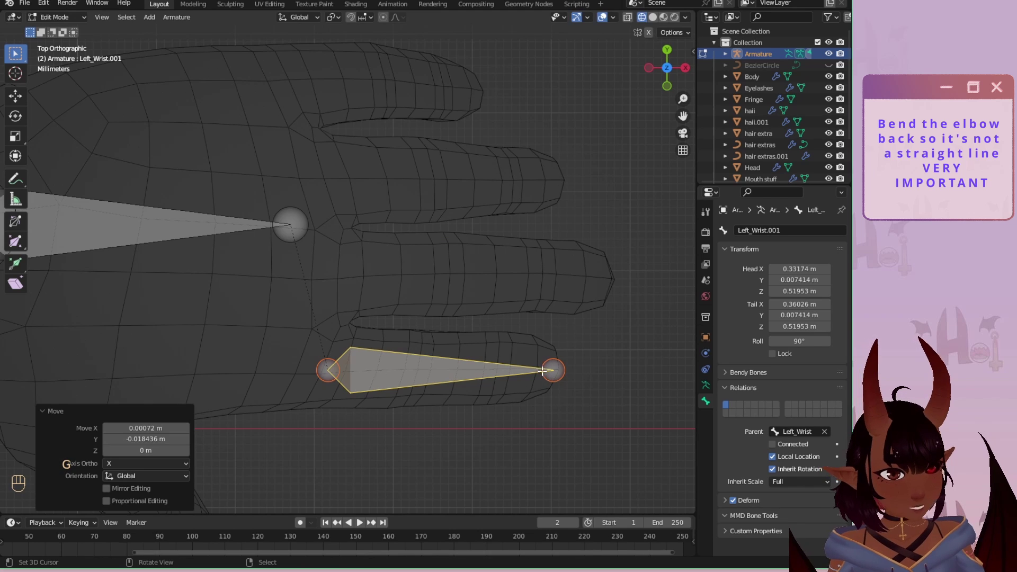
# Shorten the index finger bone to about 0.012 m by moving its tip toward the knuckle along X.
pyautogui.click(553, 371)
pyautogui.press('g')
pyautogui.click(421, 371)
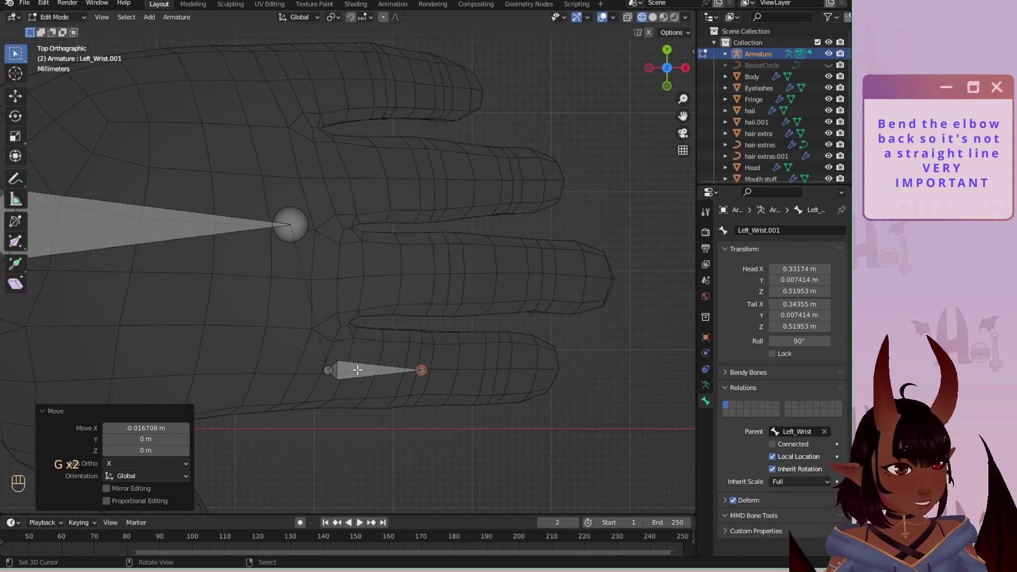
# Duplicate the index finger bone three times, placing the copies at the bases of the middle, ring and little fingers.
pyautogui.click(341, 369)
pyautogui.hotkey('shift', 'd')
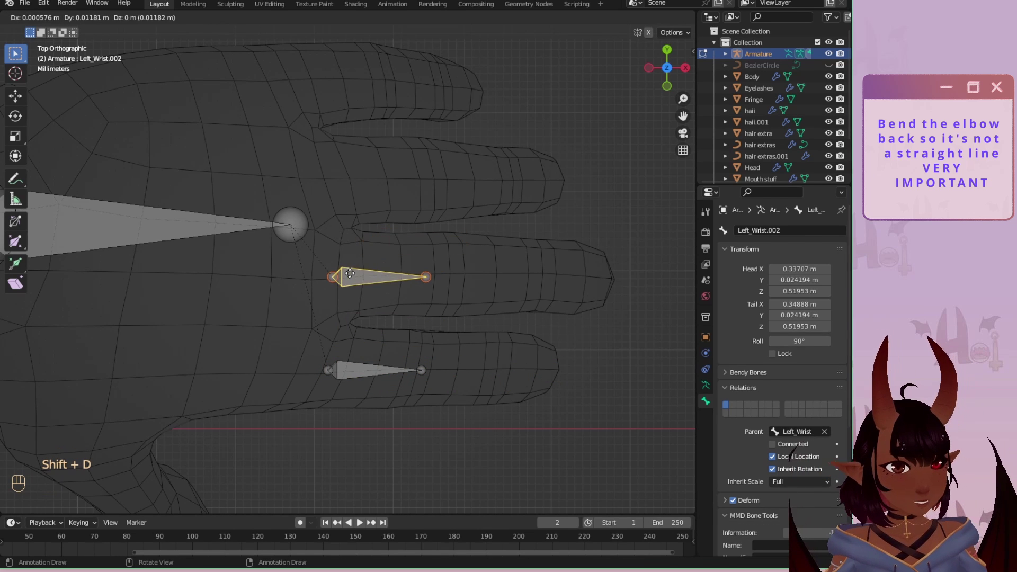
pyautogui.click(348, 274)
pyautogui.hotkey('shift', 'd')
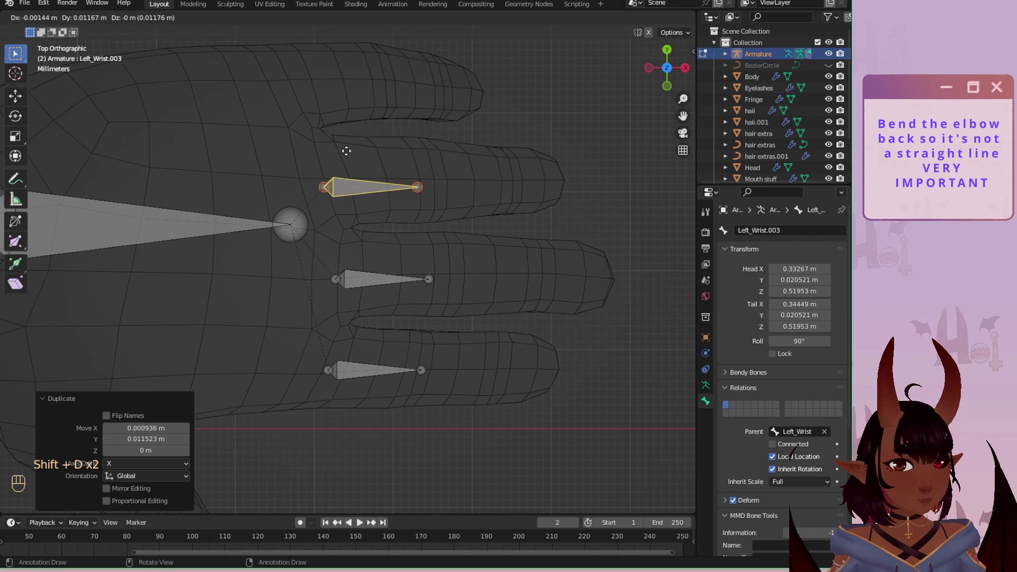
pyautogui.click(351, 145)
pyautogui.hotkey('shift', 'd')
pyautogui.click(313, 55)
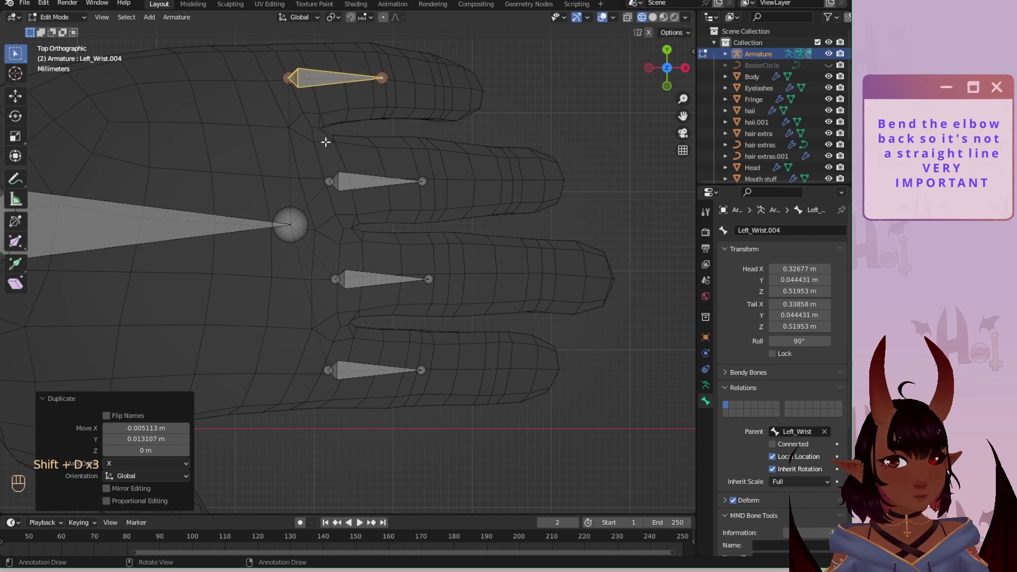
# Duplicate the little finger bone and place the copy in the palm near the base of the thumb.
pyautogui.scroll(-3, 329, 141)
pyautogui.hotkey('shift', 'd')
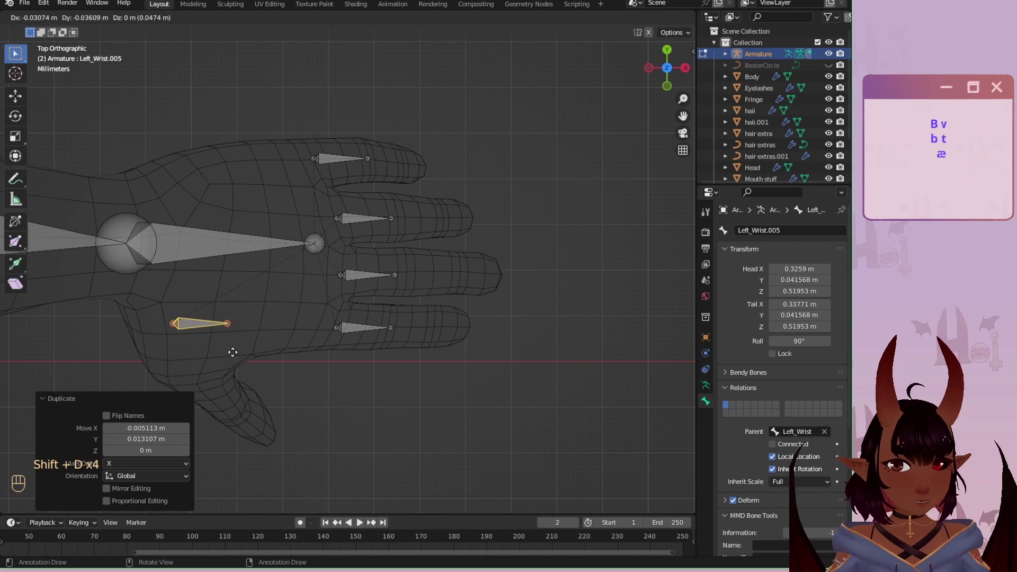
pyautogui.click(233, 360)
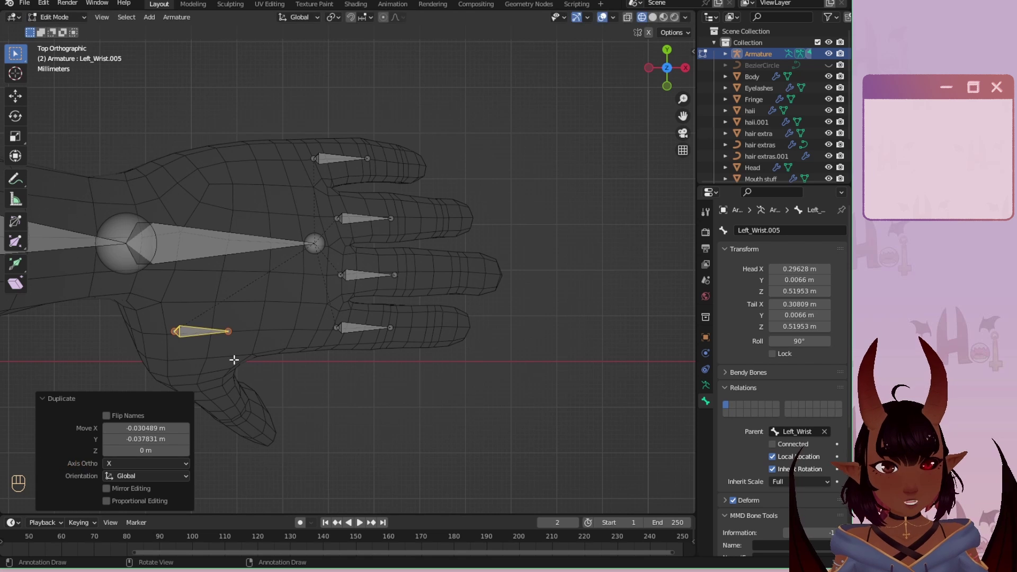
# Move the thumb bone's tip about -0.007 m in X and -0.012 m in Y so it points into the thumb.
pyautogui.scroll(-1, 267, 326)
pyautogui.scroll(1, 273, 320)
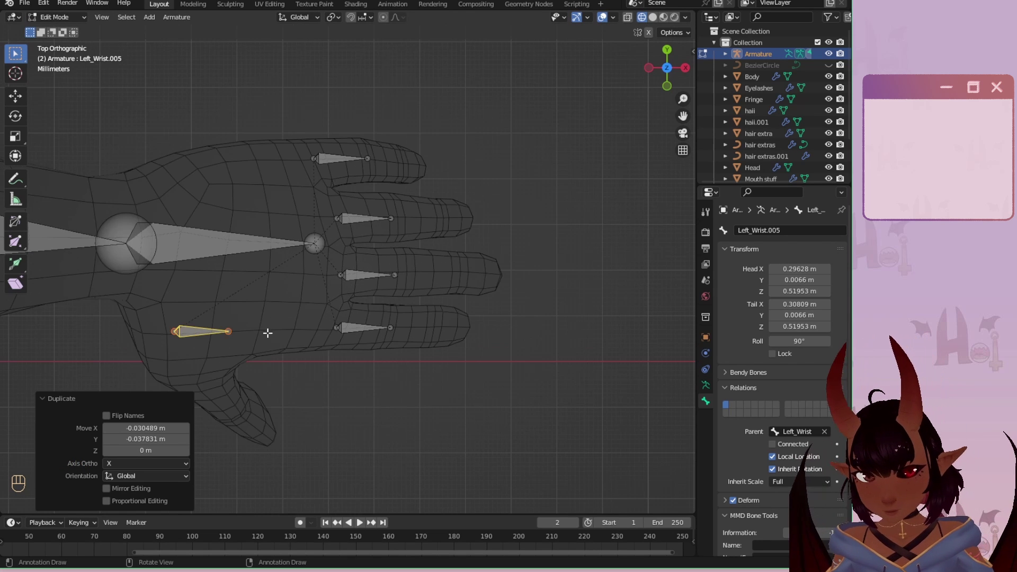
pyautogui.keyDown('shift'); pyautogui.moveTo(266, 333); pyautogui.dragTo(254, 267, button='middle'); pyautogui.keyUp('shift')
pyautogui.scroll(2, 255, 267)
pyautogui.click(270, 198)
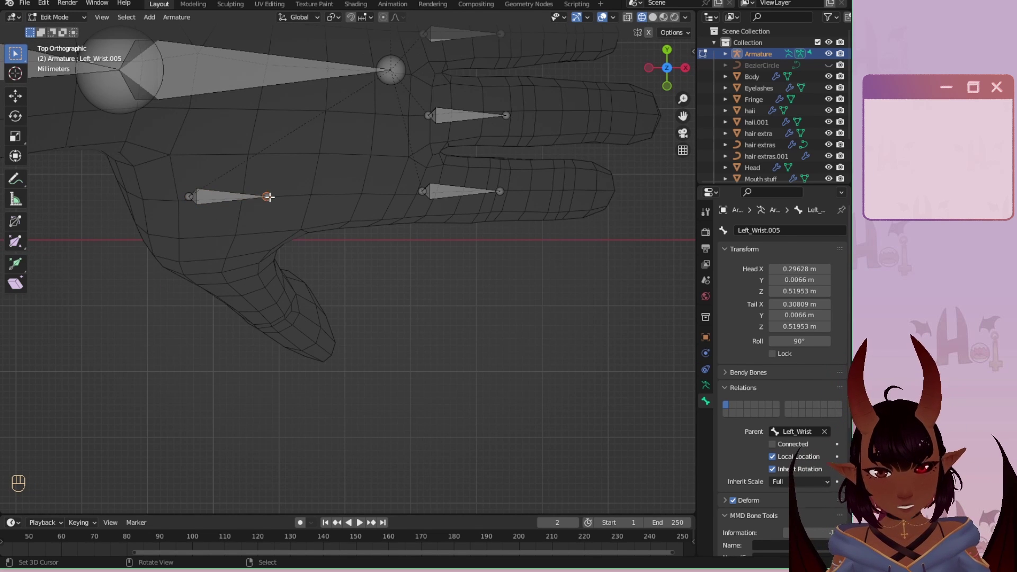
pyautogui.press('g')
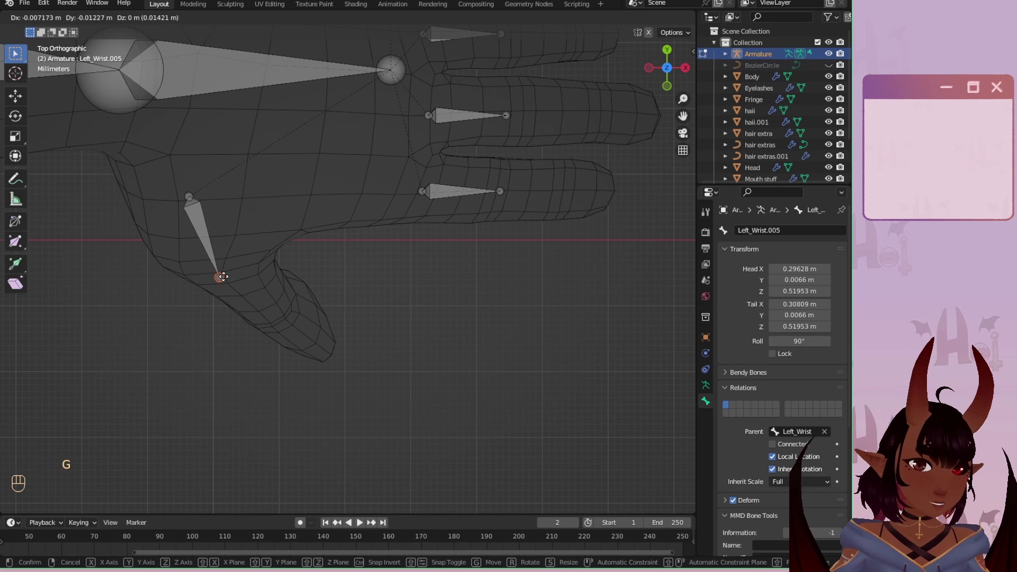
pyautogui.click(222, 275)
# Rename the bone at the base of the thumb to Thumb0_L.
pyautogui.scroll(-1, 207, 224)
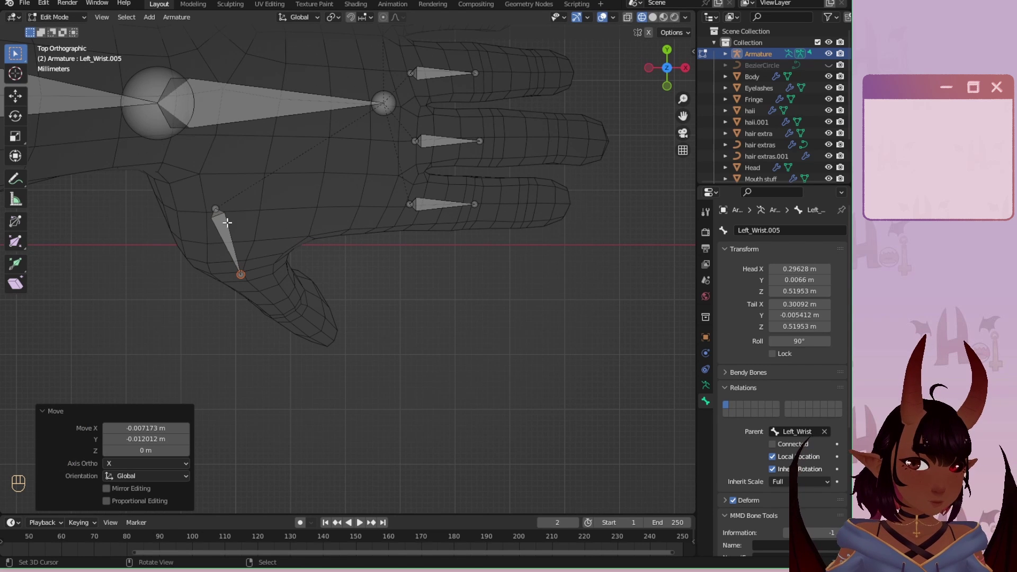
pyautogui.click(228, 222)
pyautogui.click(776, 229)
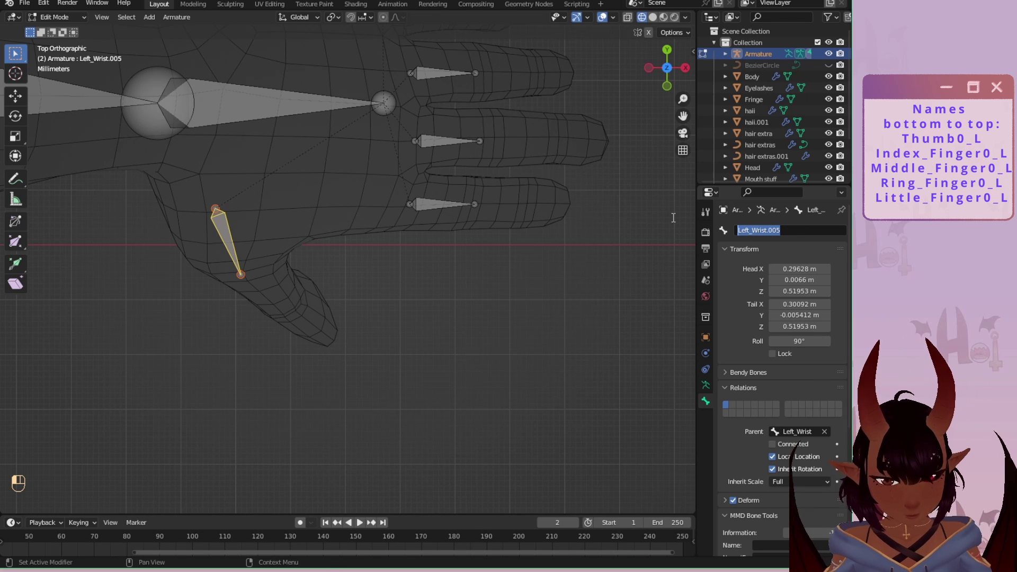
pyautogui.write('Thumb')
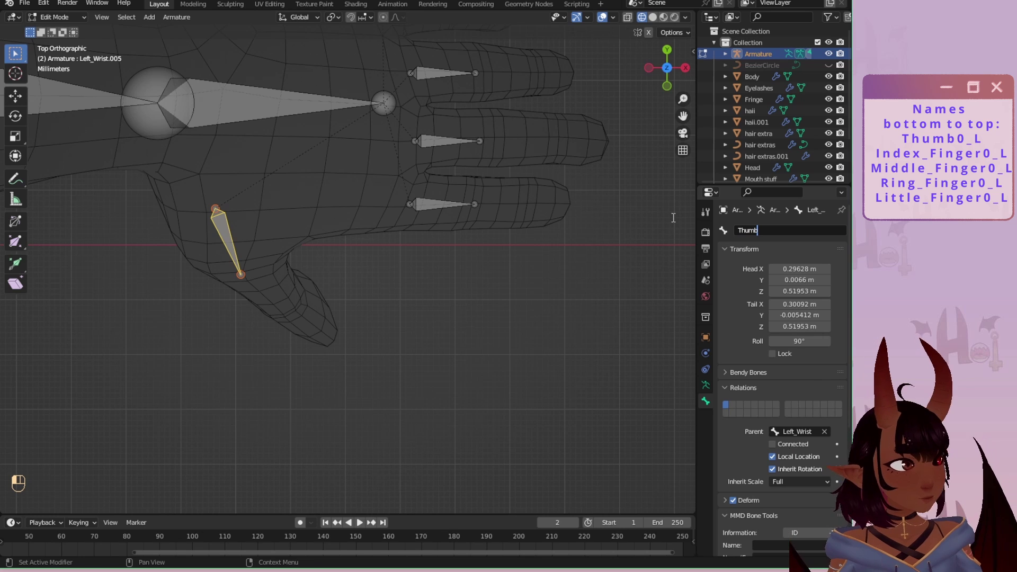
pyautogui.press('shift')
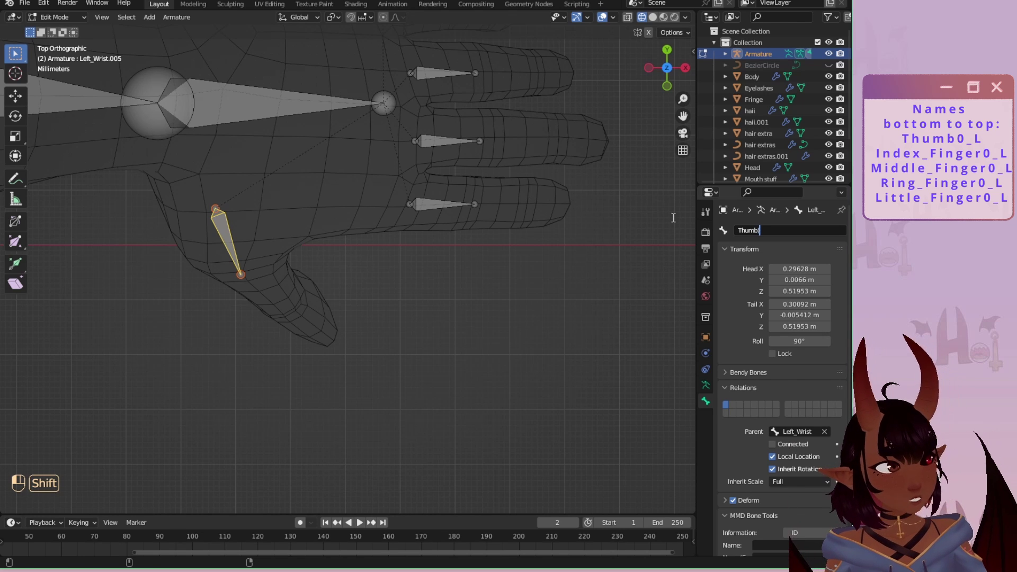
pyautogui.write('0_L')
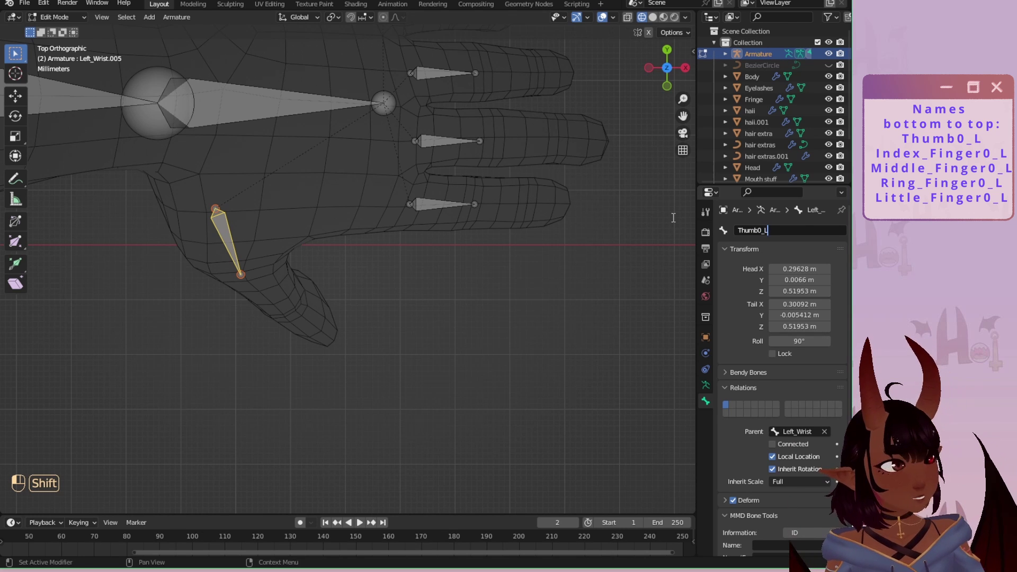
pyautogui.press('Return')
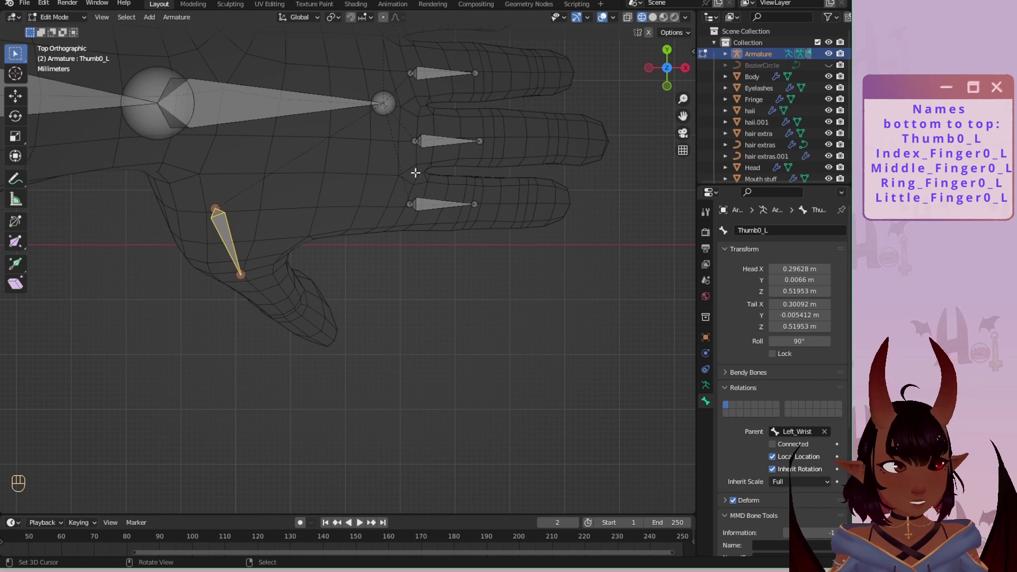
# Rename the bone at the base of the index finger to Index_Finger0_L.
pyautogui.keyDown('shift'); pyautogui.moveTo(311, 211); pyautogui.dragTo(306, 318, button='middle'); pyautogui.keyUp('shift')
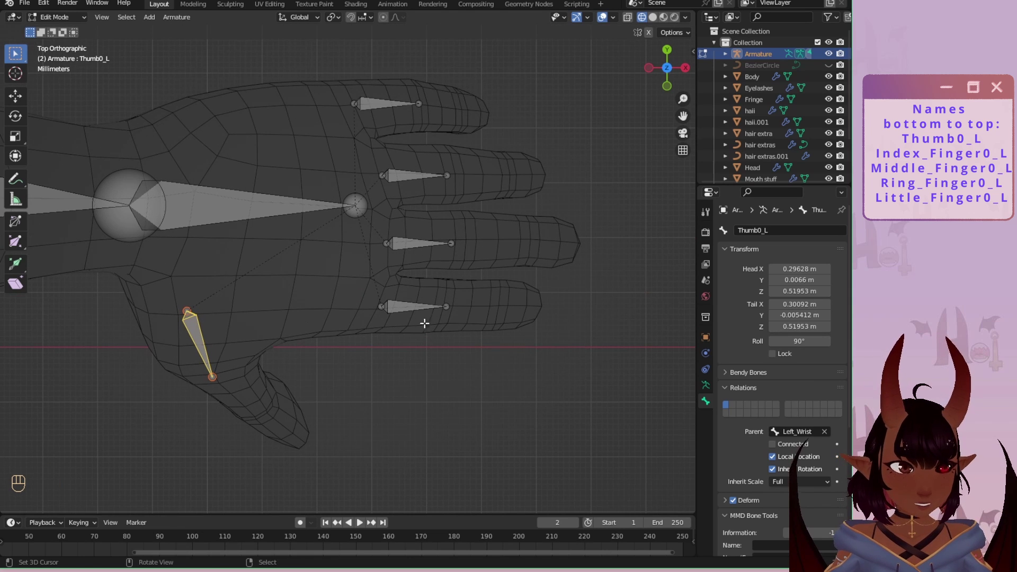
pyautogui.click(397, 306)
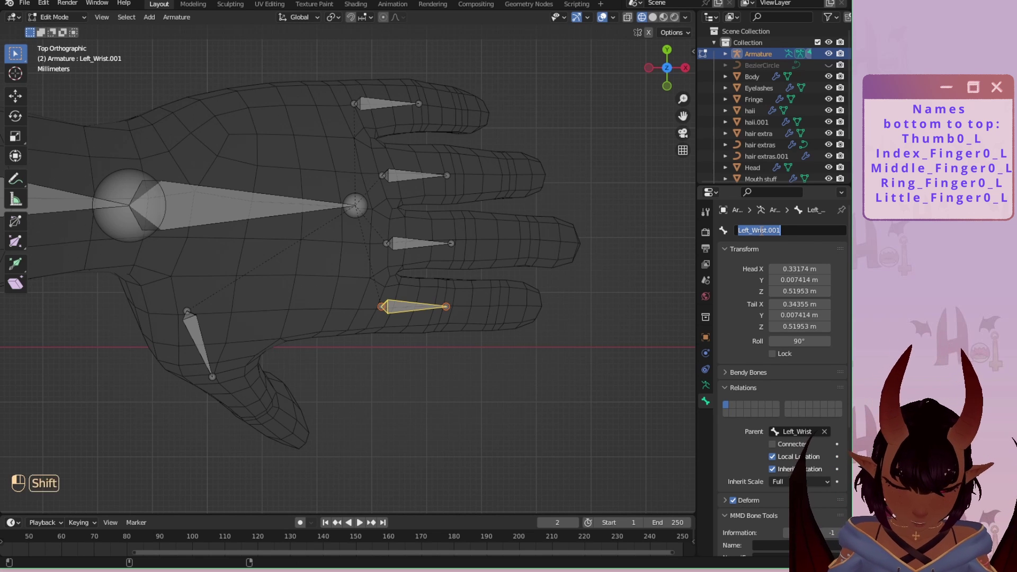
pyautogui.write('Index')
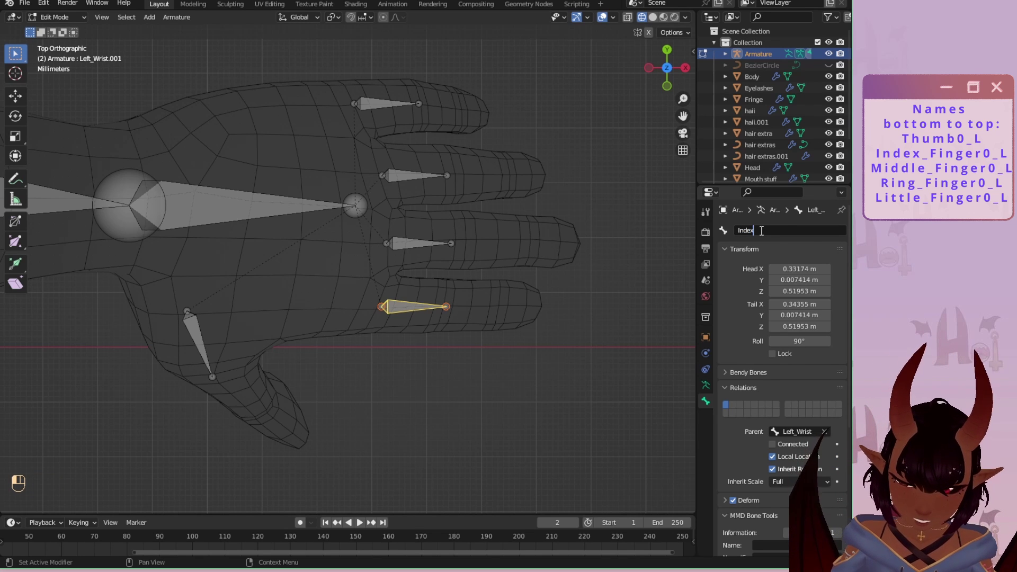
pyautogui.write('_Finge')
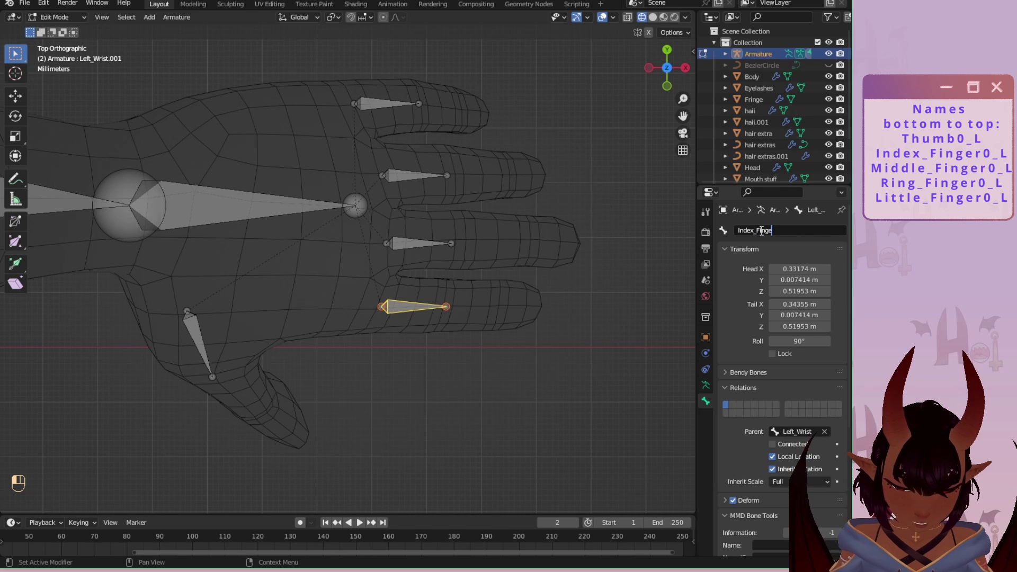
pyautogui.write('r0')
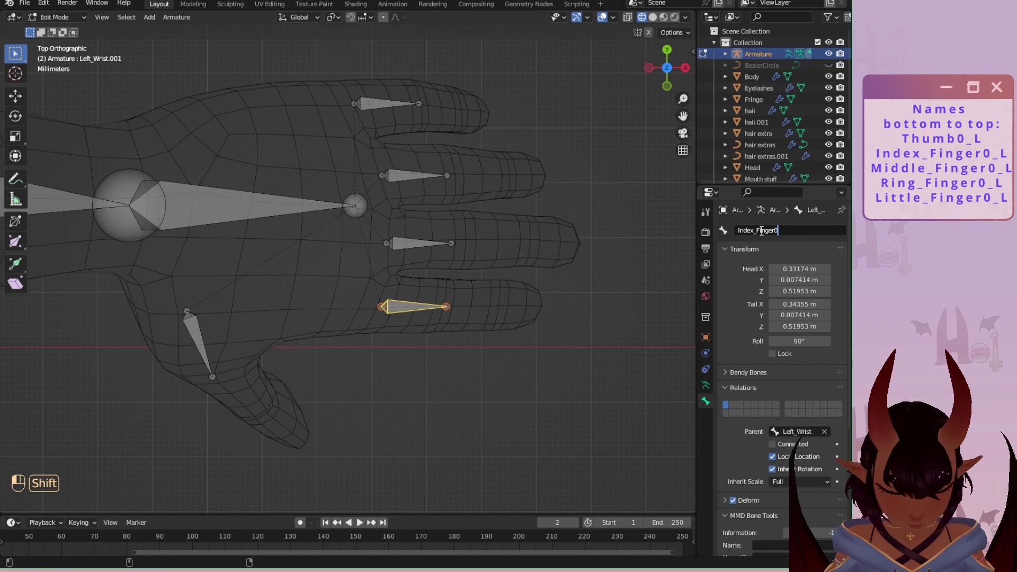
pyautogui.write('_L')
pyautogui.press('Return')
# Rename the bone at the base of the middle finger to Middle_Finger0_L.
pyautogui.rightClick(430, 244)
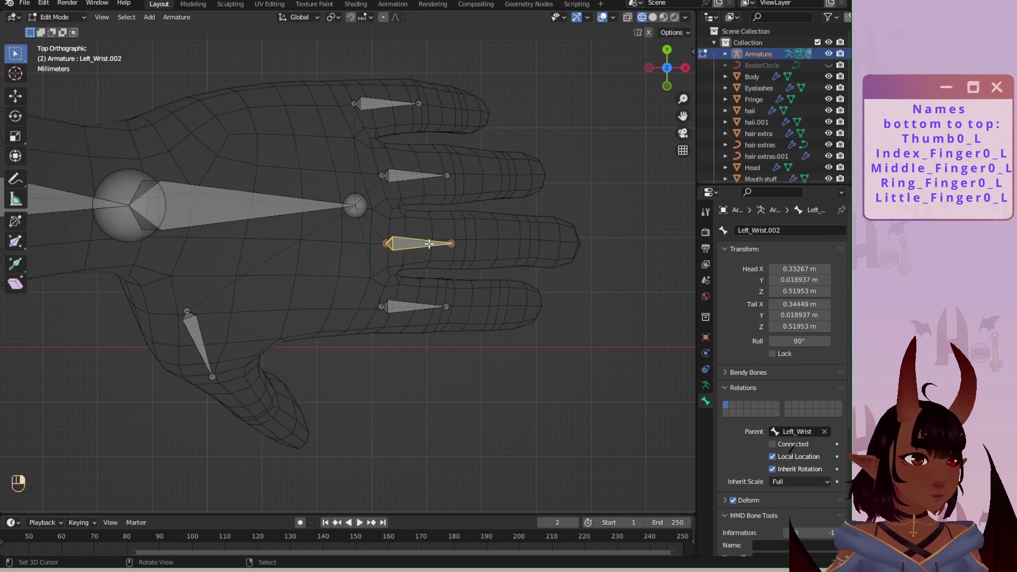
pyautogui.click(777, 230)
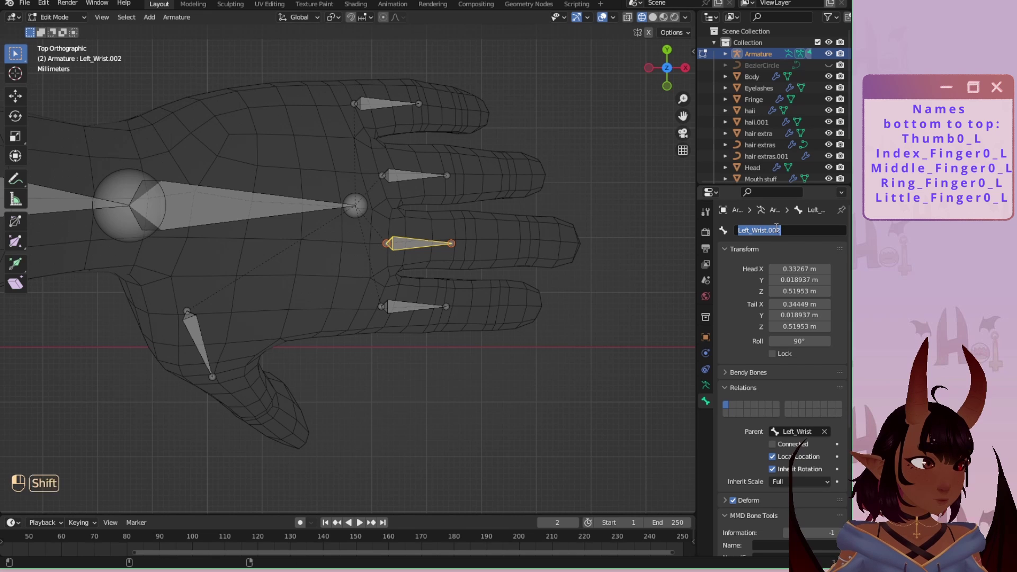
pyautogui.write('Middle_F')
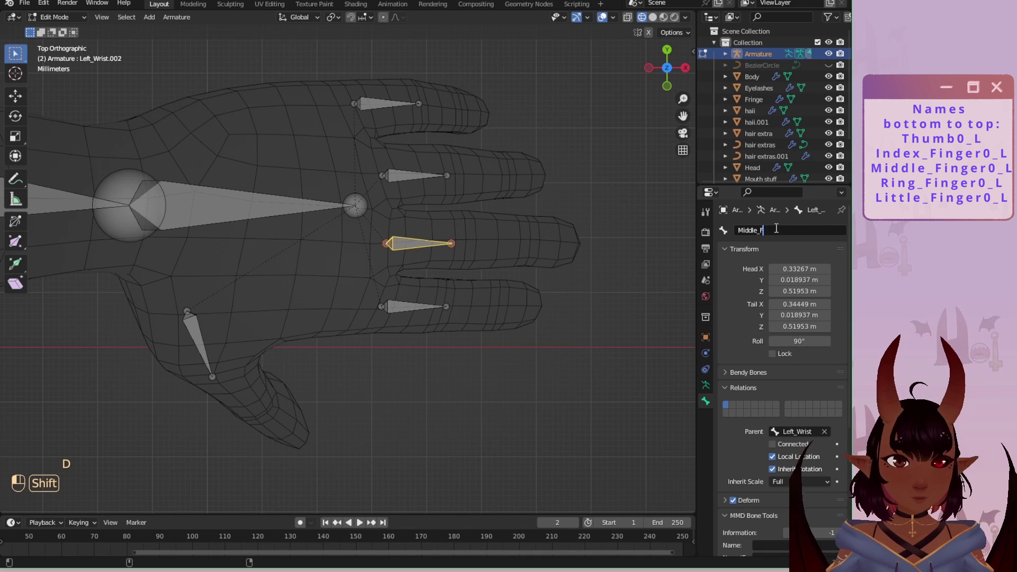
pyautogui.write('inger')
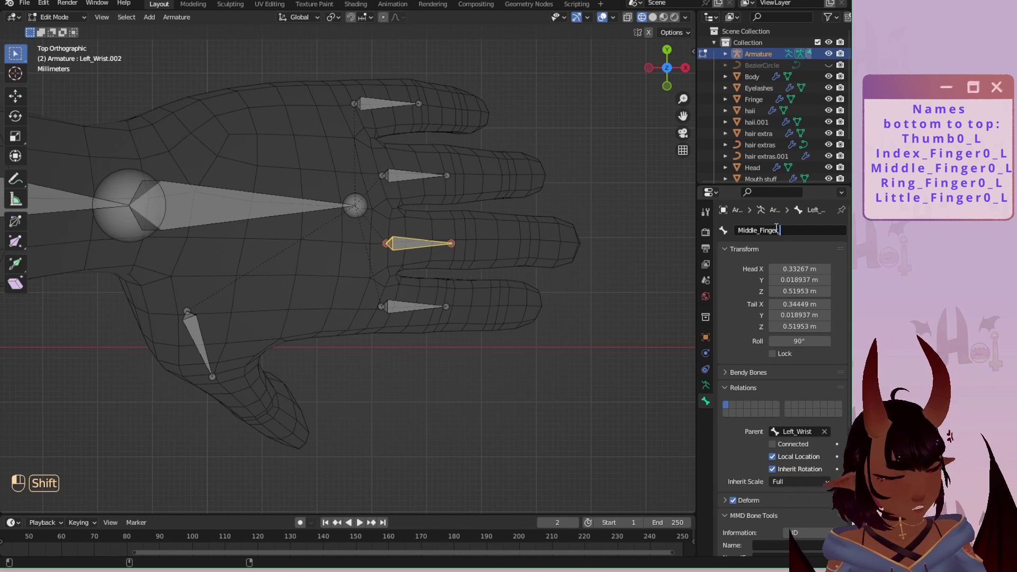
pyautogui.write('_L')
pyautogui.press('Left')
pyautogui.press('Left')
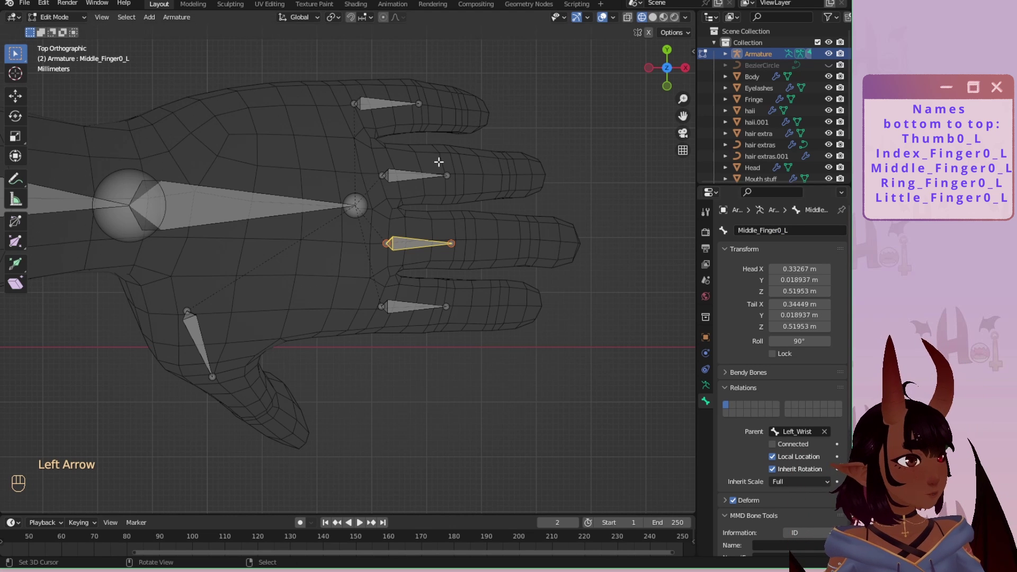
pyautogui.click(391, 311)
pyautogui.click(395, 239)
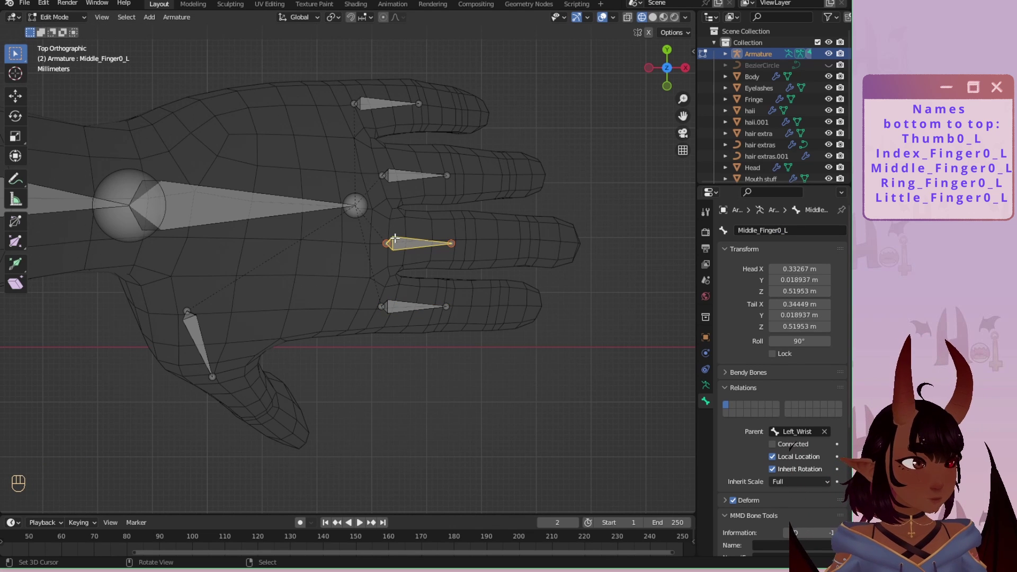
# Rename the bone at the base of the ring finger to Ring_Finger0_L.
pyautogui.click(411, 177)
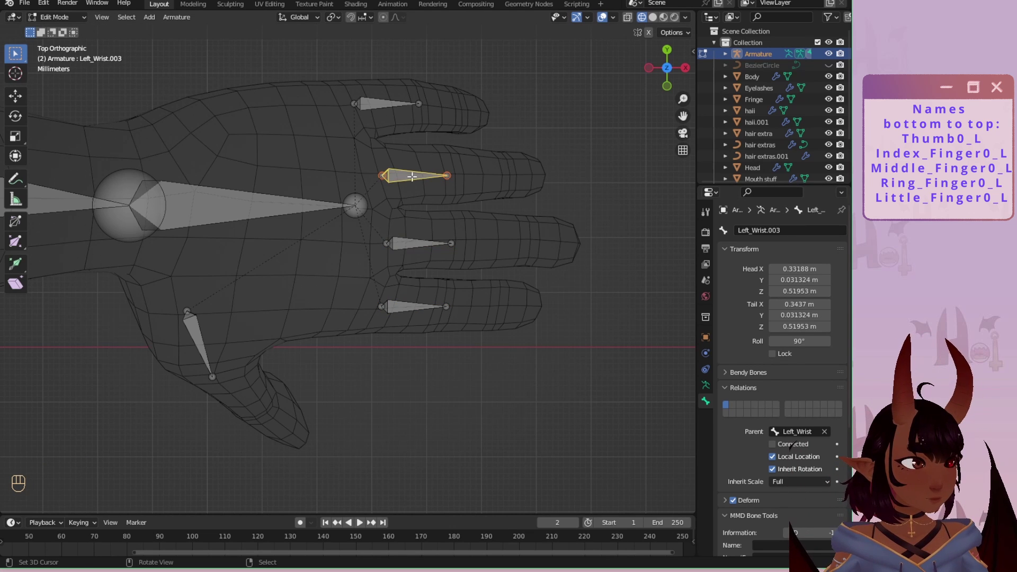
pyautogui.doubleClick(752, 230)
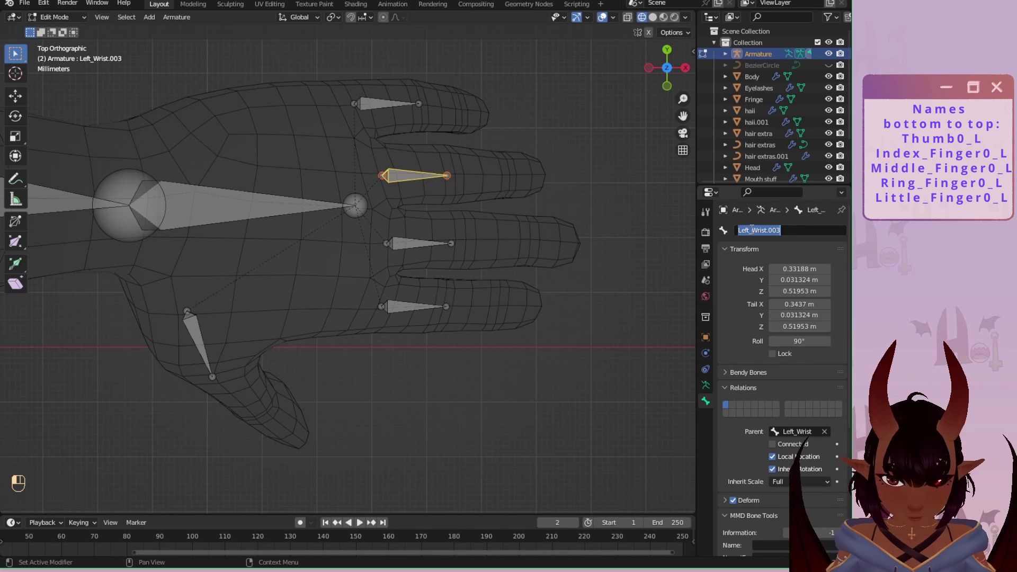
pyautogui.write('Ring')
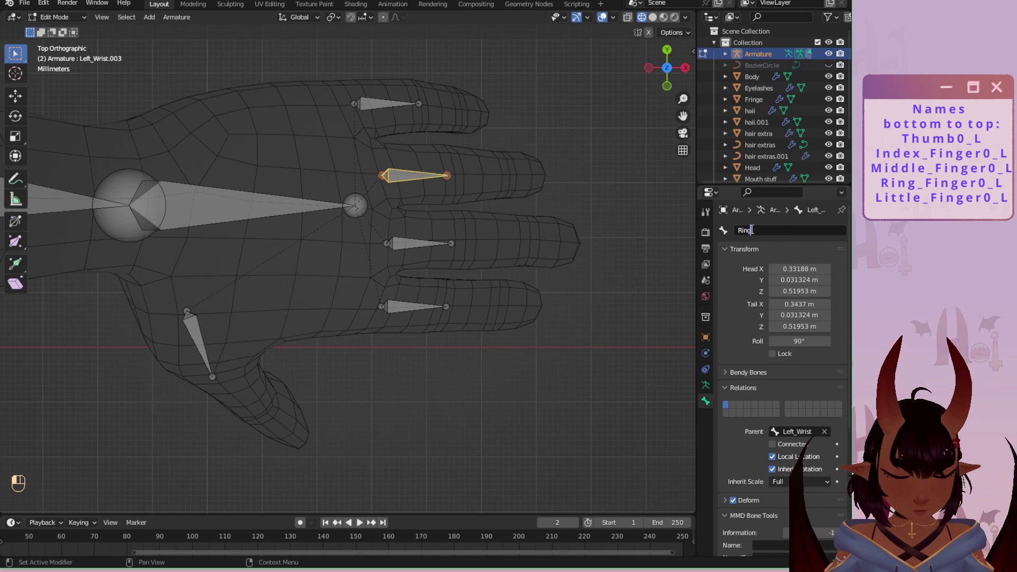
pyautogui.press('shift')
pyautogui.write('ing_F')
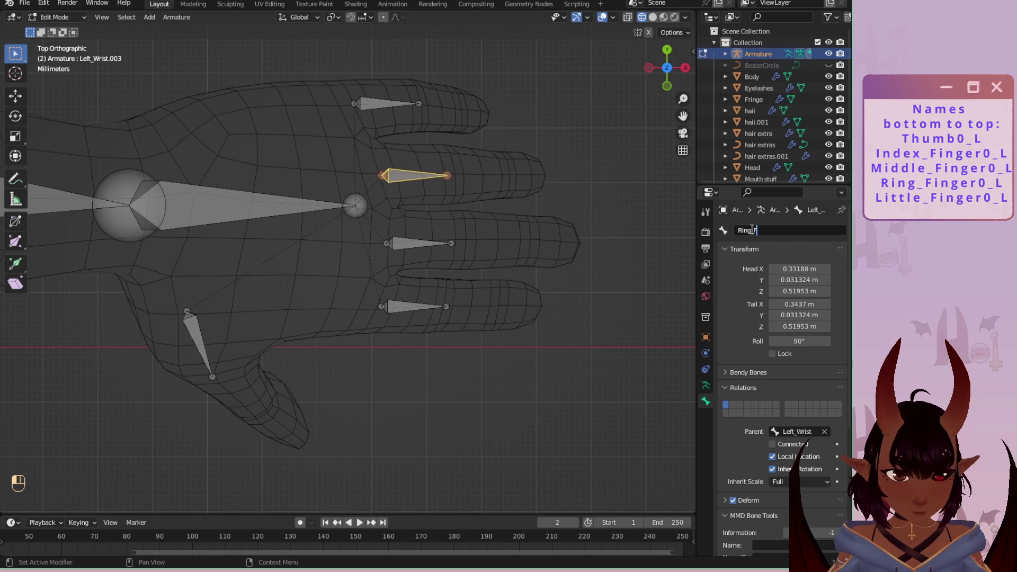
pyautogui.write('inger')
pyautogui.press('shift')
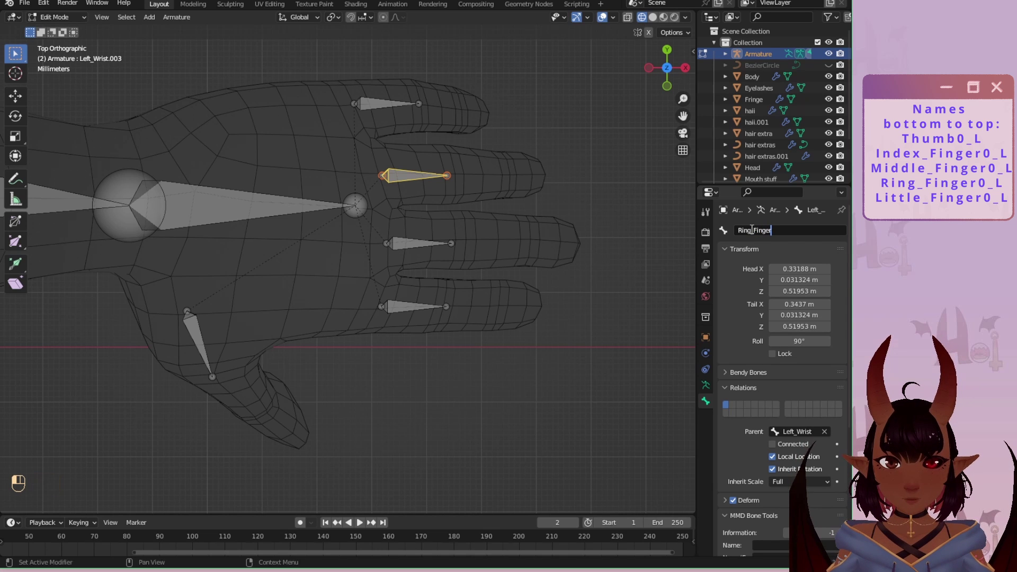
pyautogui.write('0')
pyautogui.press('shift')
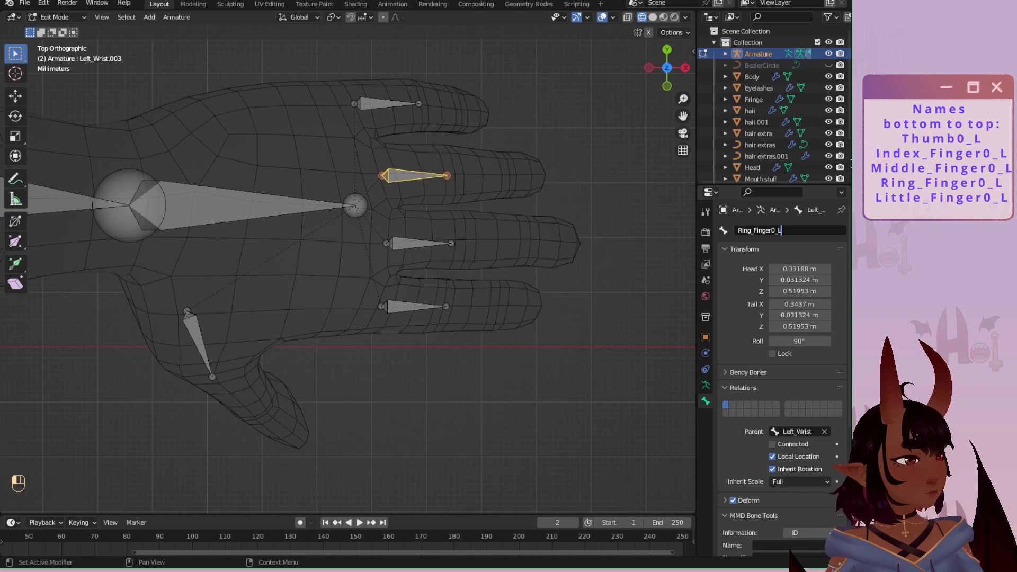
pyautogui.press('Return')
# Rename the bone at the base of the little finger to Little_Finger0_L.
pyautogui.click(366, 104)
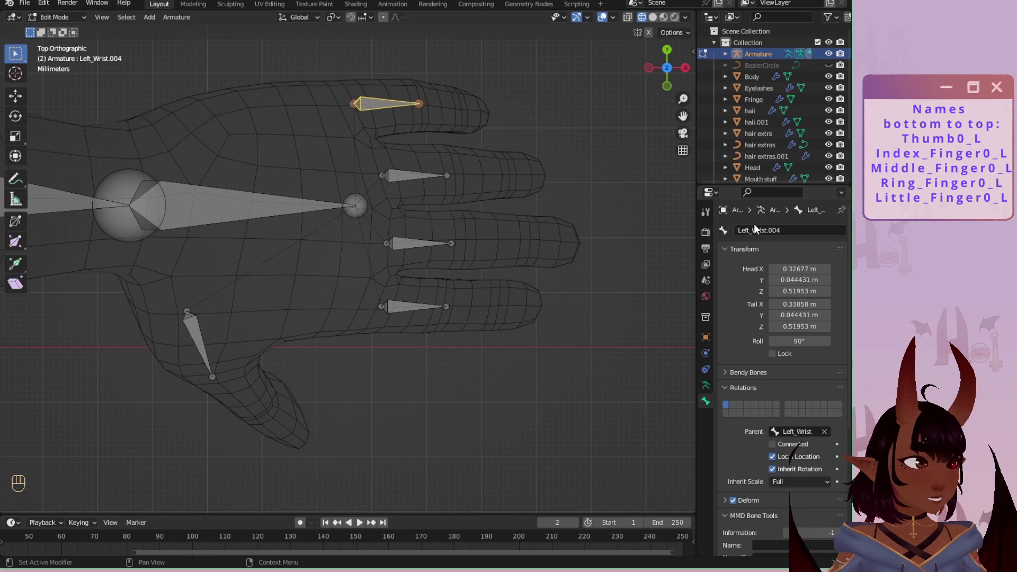
pyautogui.write('L')
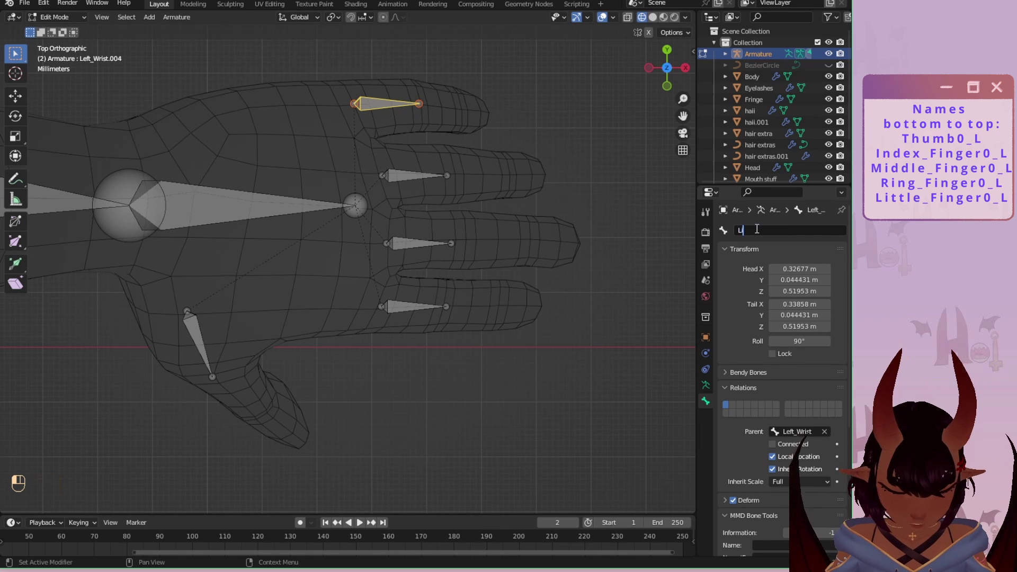
pyautogui.write('ittle')
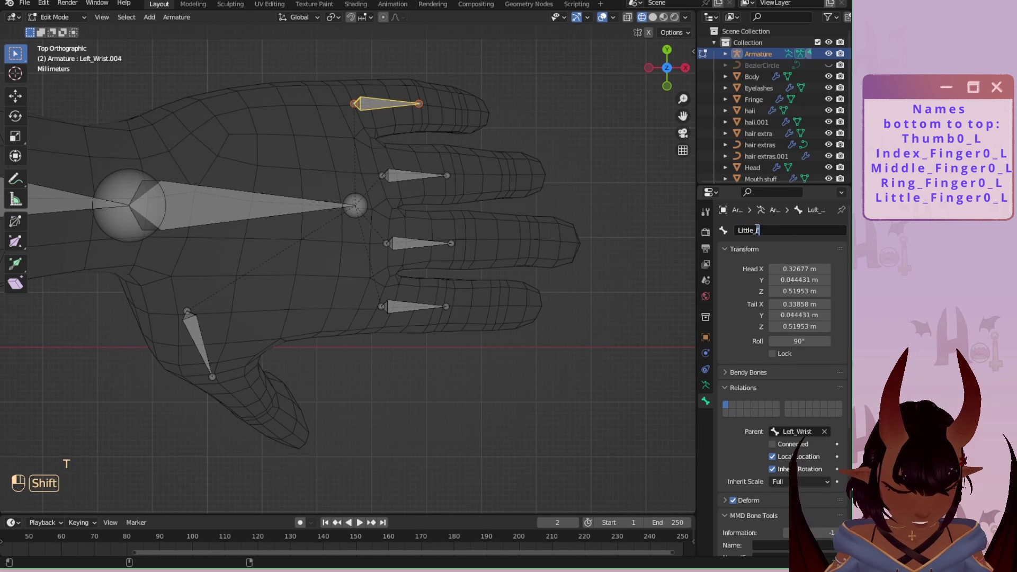
pyautogui.write('_Finger0_L')
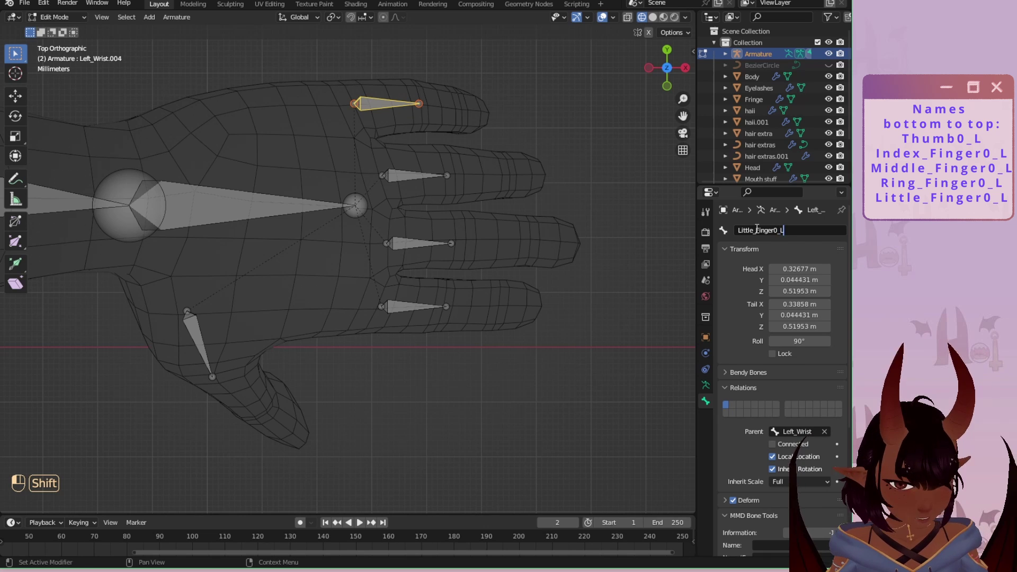
pyautogui.press('Return')
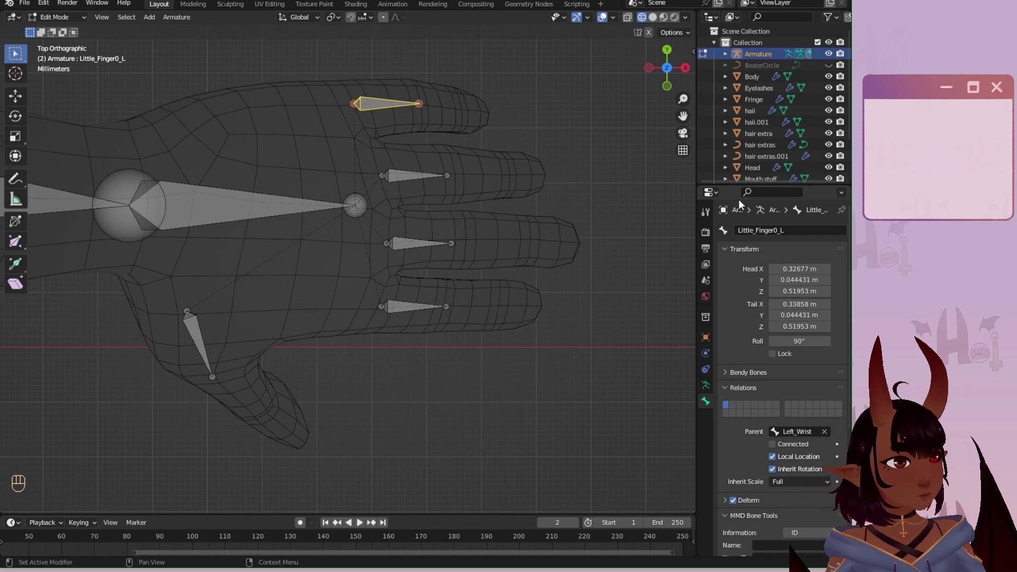
# Extrude two connected bones, each about 0.011 m long, from the tip of Thumb0_L to the end of the thumb.
pyautogui.click(196, 341)
pyautogui.click(211, 383)
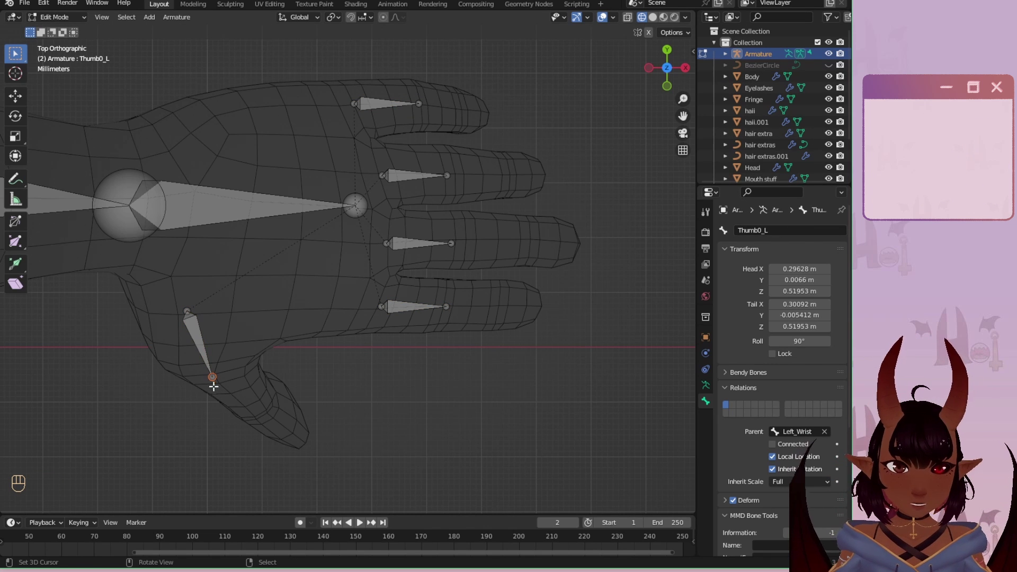
pyautogui.press('e')
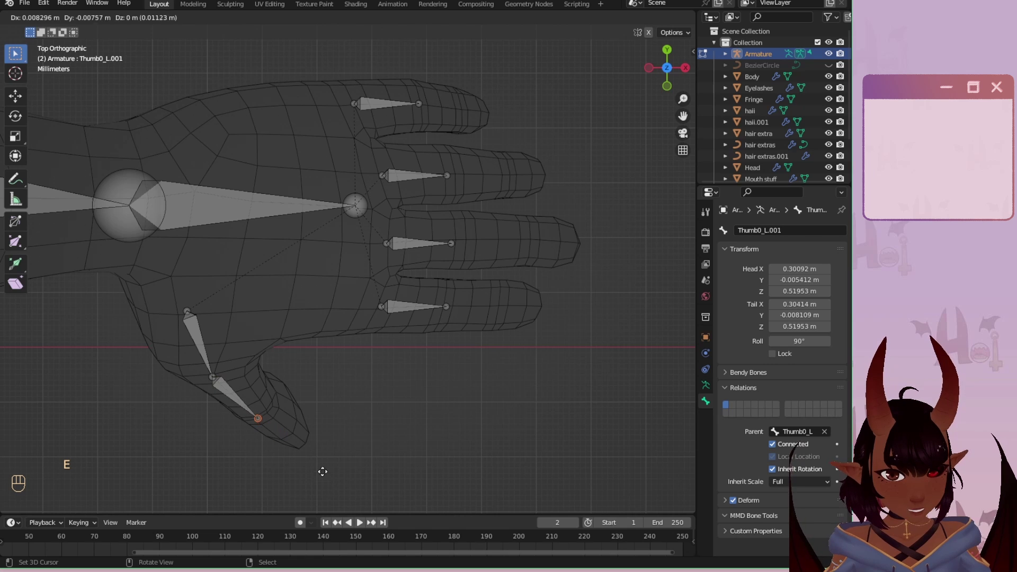
pyautogui.click(323, 466)
pyautogui.press('e')
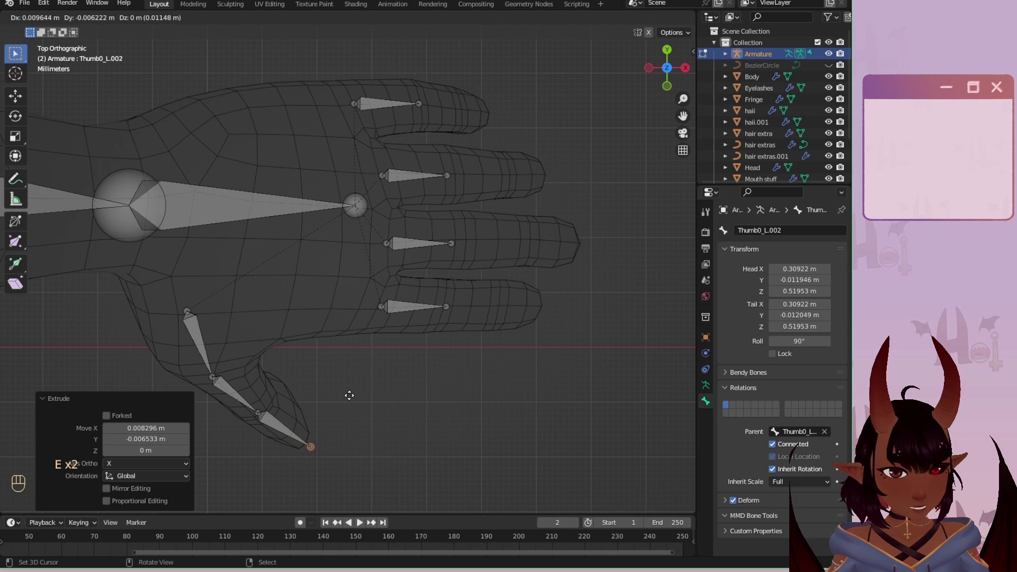
pyautogui.click(349, 395)
# Extrude two connected bones from the tip of Index_Finger0_L along the index finger, ending just past the fingertip.
pyautogui.click(441, 306)
pyautogui.press('e')
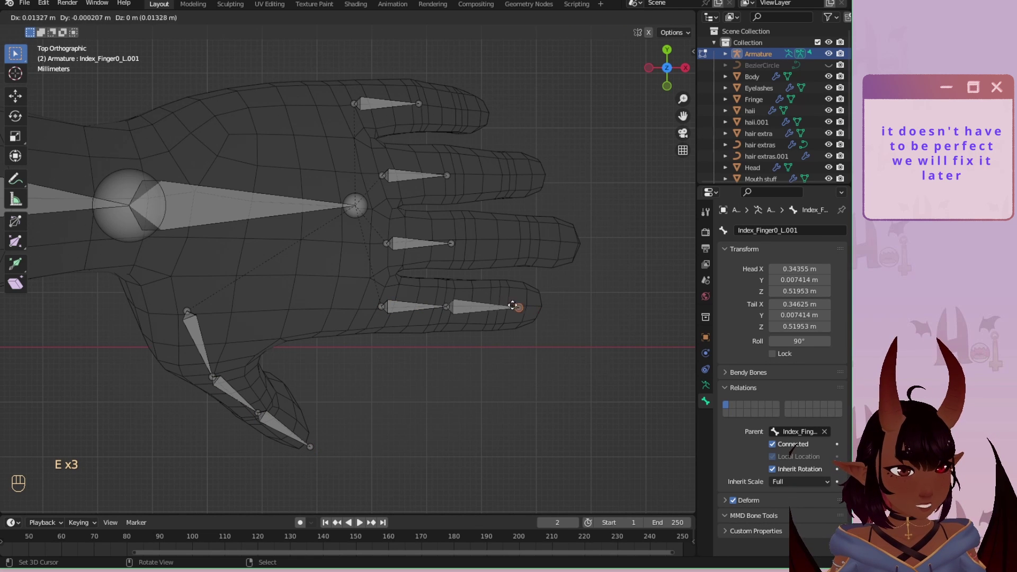
pyautogui.click(550, 305)
# Extrude two connected bones, about 0.013 m and 0.012 m long, from the tip of Middle_Finger0_L to just past the middle fingertip.
pyautogui.click(458, 244)
pyautogui.press('e')
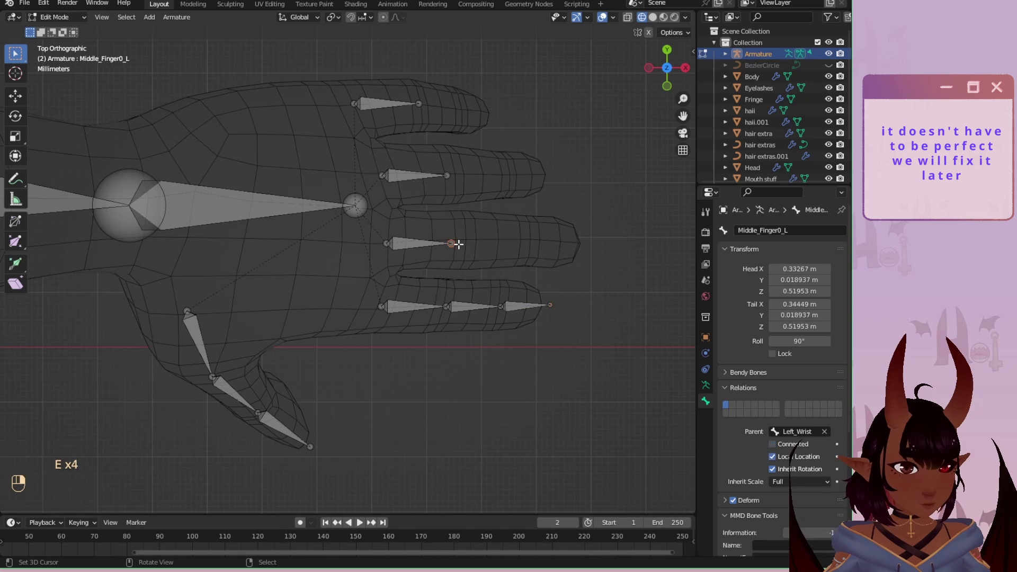
pyautogui.press('e')
pyautogui.click(525, 242)
pyautogui.press('e')
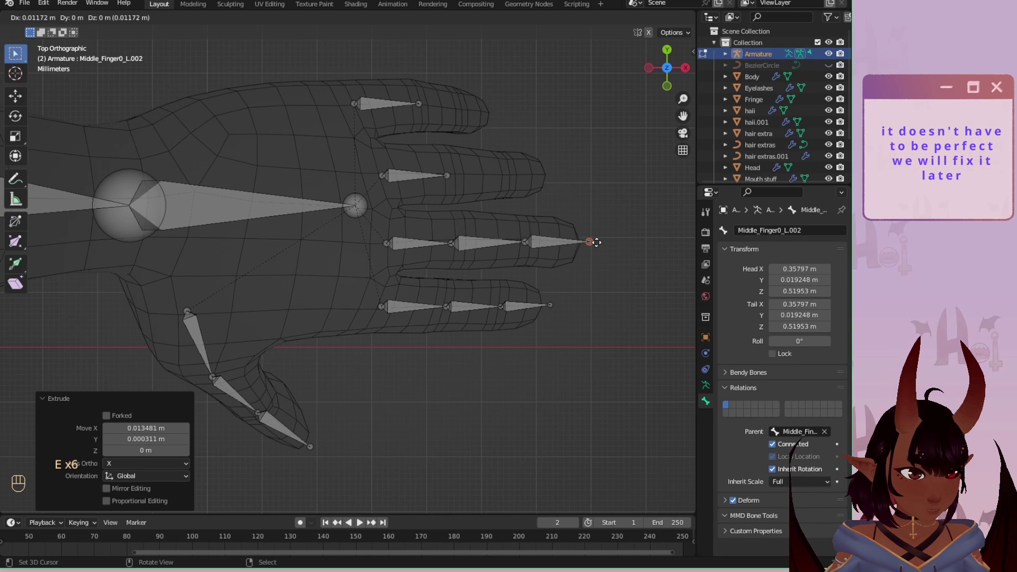
pyautogui.click(589, 242)
# Extrude two connected bones, about 0.012 m and 0.006 m long, from the tip of Ring_Finger0_L to the ring fingertip.
pyautogui.press('e')
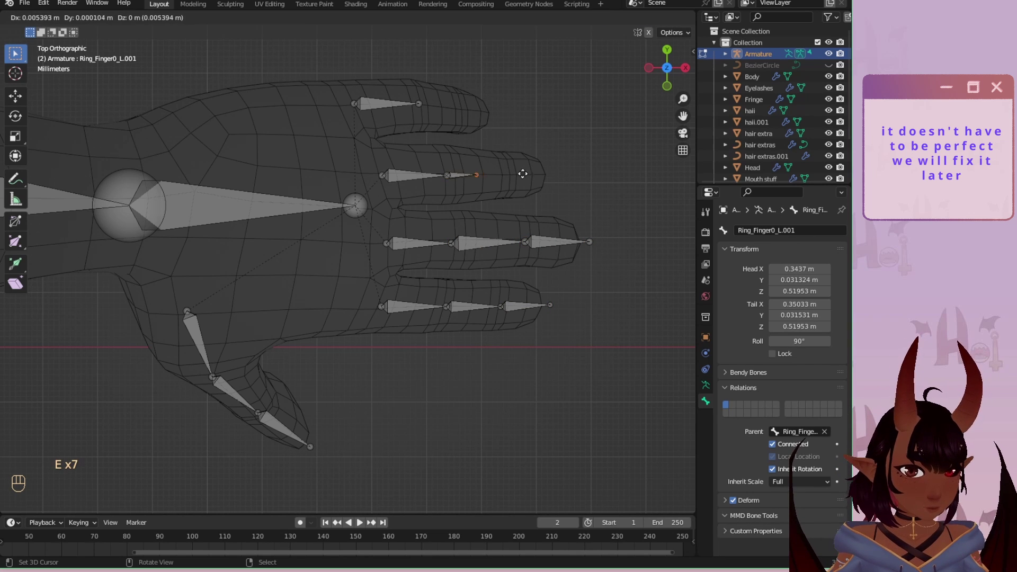
pyautogui.click(555, 173)
pyautogui.press('e')
pyautogui.click(592, 172)
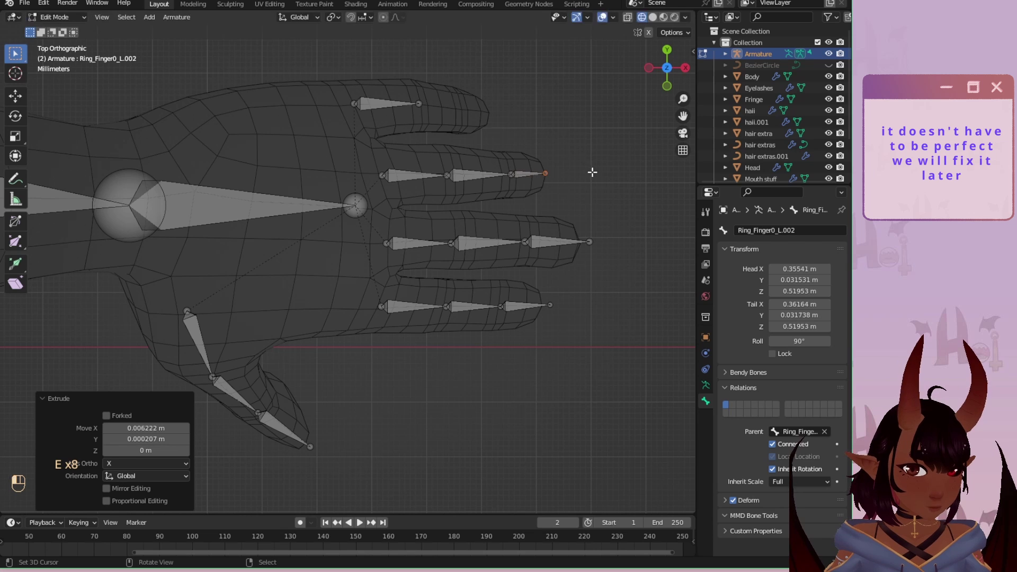
# Extrude two connected bones, each about 0.007 m long, from the tip of Little_Finger0_L to the end of the little finger.
pyautogui.click(419, 102)
pyautogui.press('e')
pyautogui.click(459, 108)
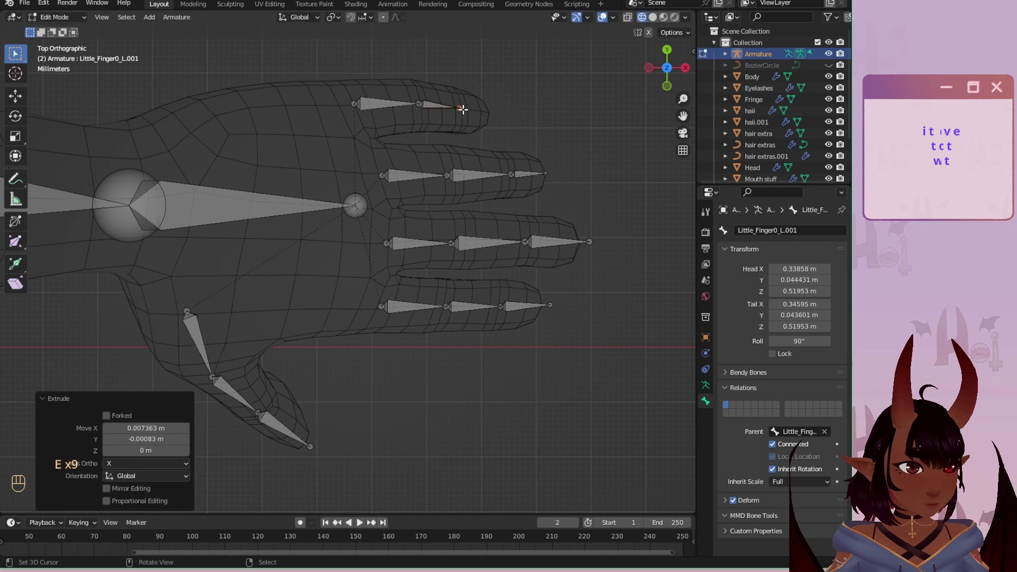
pyautogui.press('e')
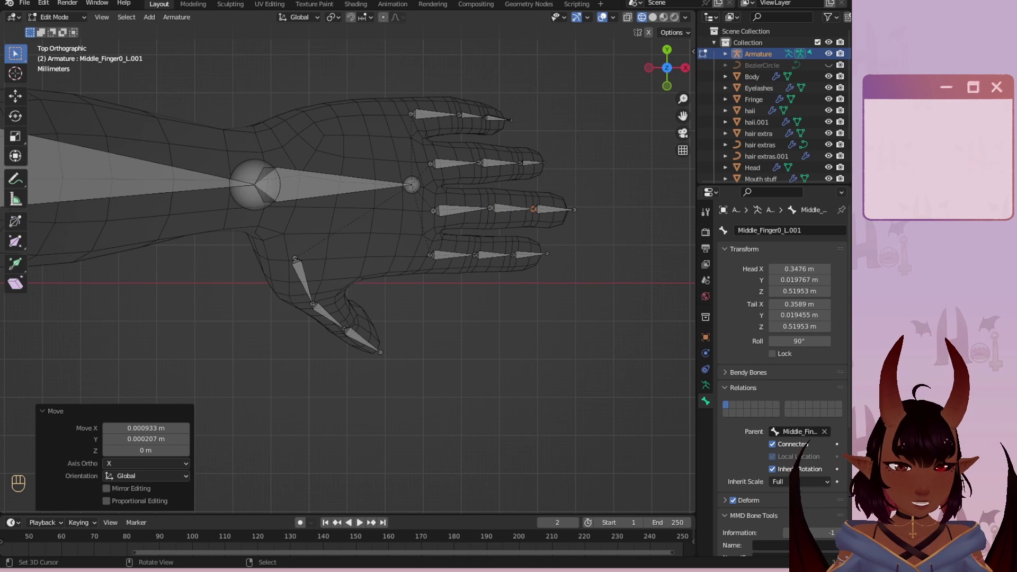
# Rename the middle bone of the thumb to Thumb1_L.
pyautogui.scroll(3, 364, 291)
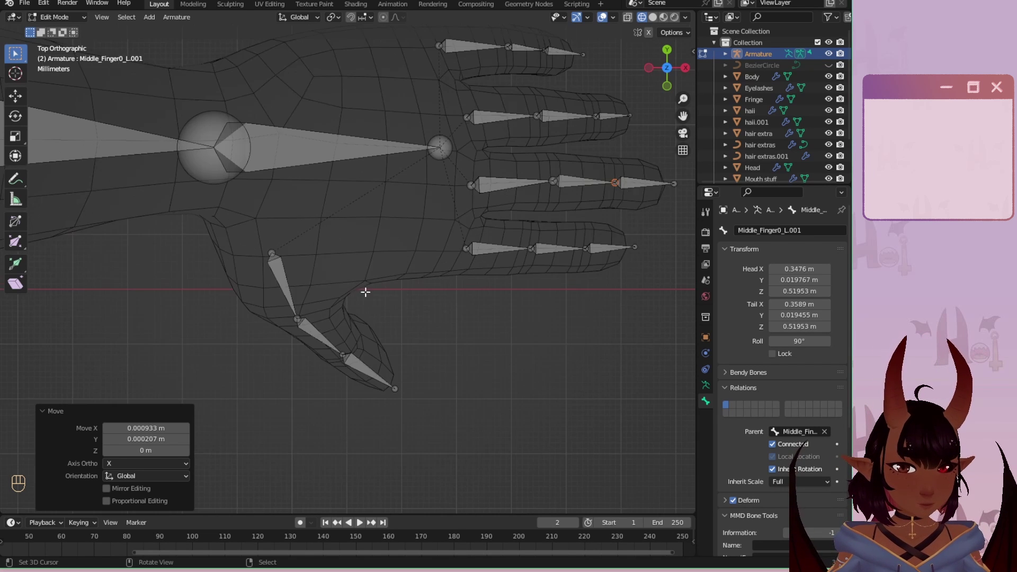
pyautogui.click(272, 282)
pyautogui.press(']')
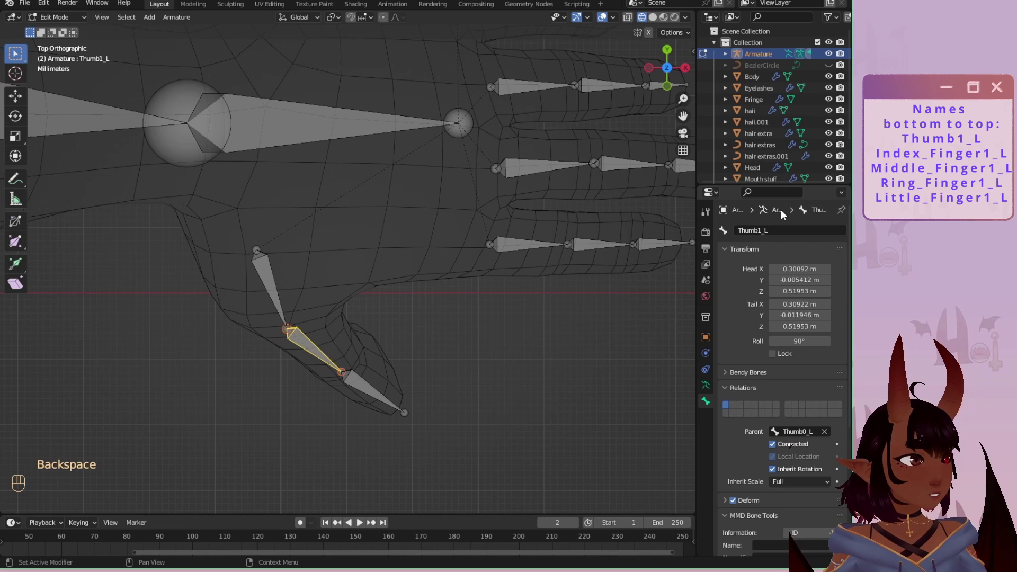
# Rename the bone at the end of the thumb to Thumb2_L and check the names along the thumb chain.
pyautogui.click(353, 386)
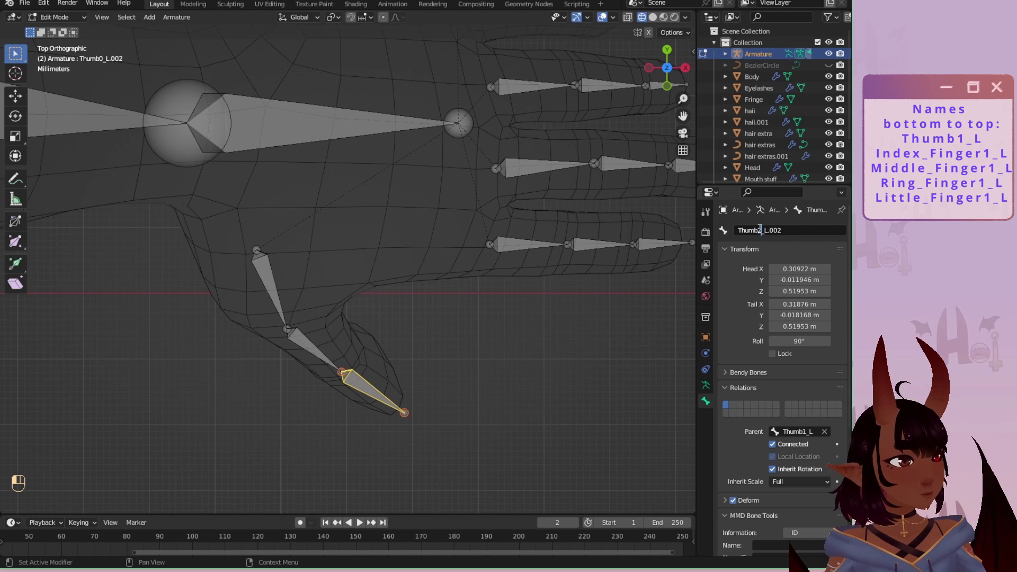
pyautogui.press('BackSpace')
pyautogui.press('BackSpace')
pyautogui.press('BackSpace')
pyautogui.press('Return')
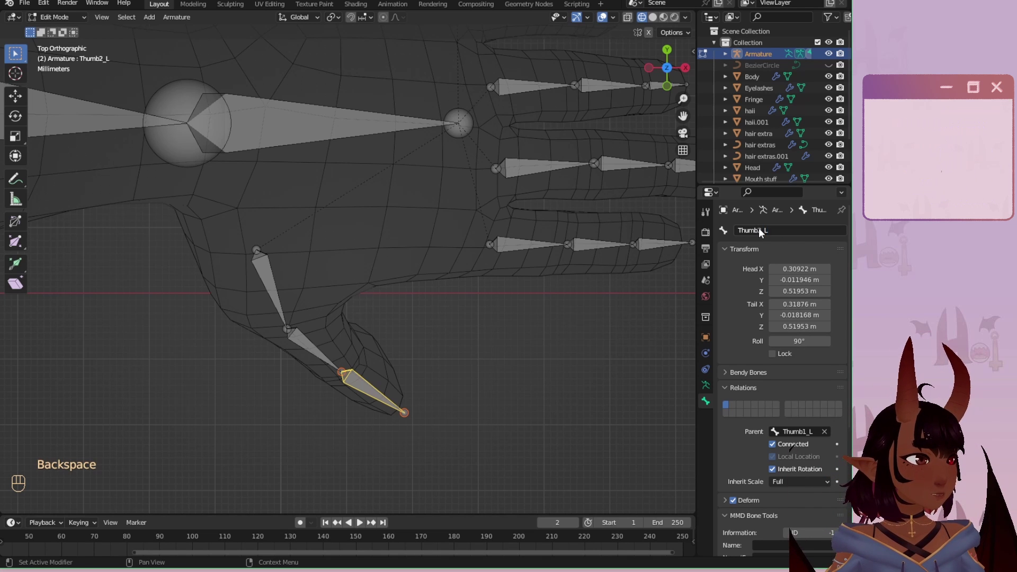
pyautogui.scroll(-2, 458, 316)
pyautogui.keyDown('shift'); pyautogui.moveTo(458, 316); pyautogui.dragTo(216, 340, button='middle'); pyautogui.keyUp('shift')
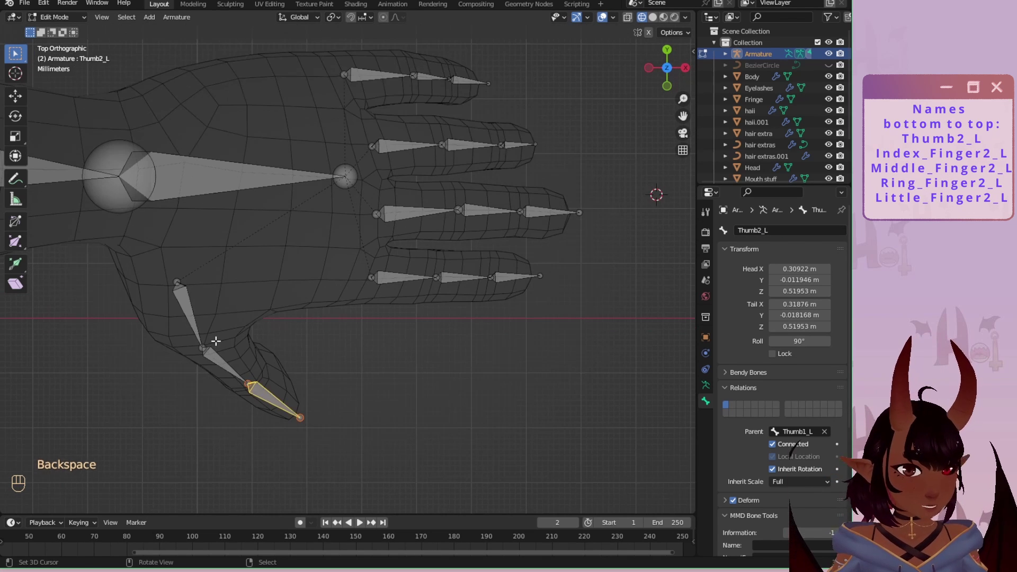
pyautogui.click(202, 328)
pyautogui.click(212, 371)
pyautogui.click(265, 389)
# Rename the middle and end bones of the index finger to Index_Finger1_L and Index_Finger2_L.
pyautogui.keyDown('shift'); pyautogui.moveTo(459, 264); pyautogui.dragTo(275, 333, button='middle'); pyautogui.keyUp('shift')
pyautogui.scroll(2, 275, 333)
pyautogui.click(158, 386)
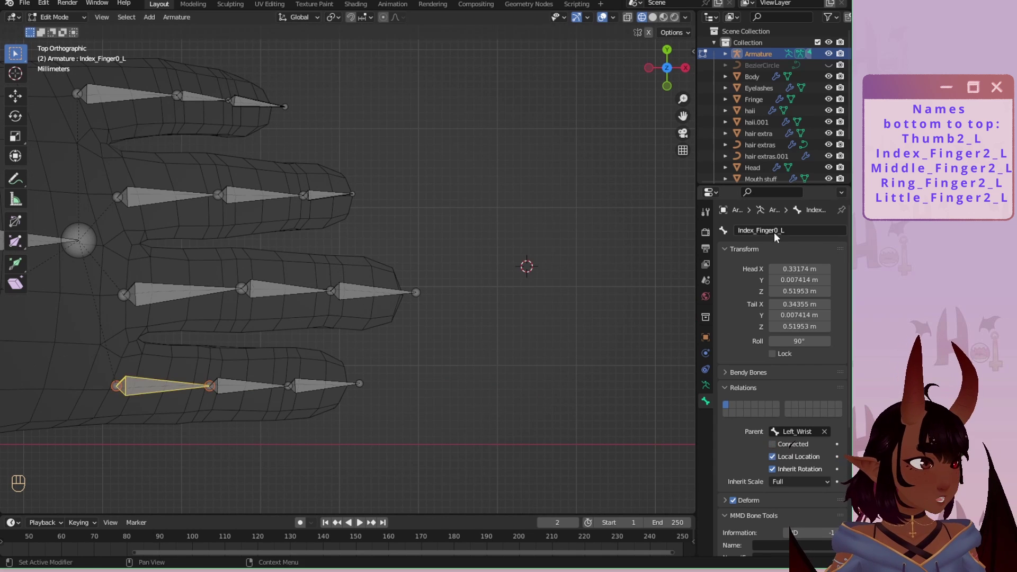
pyautogui.click(248, 386)
pyautogui.click(778, 230)
pyautogui.press('BackSpace')
pyautogui.press('BackSpace')
pyautogui.click(326, 384)
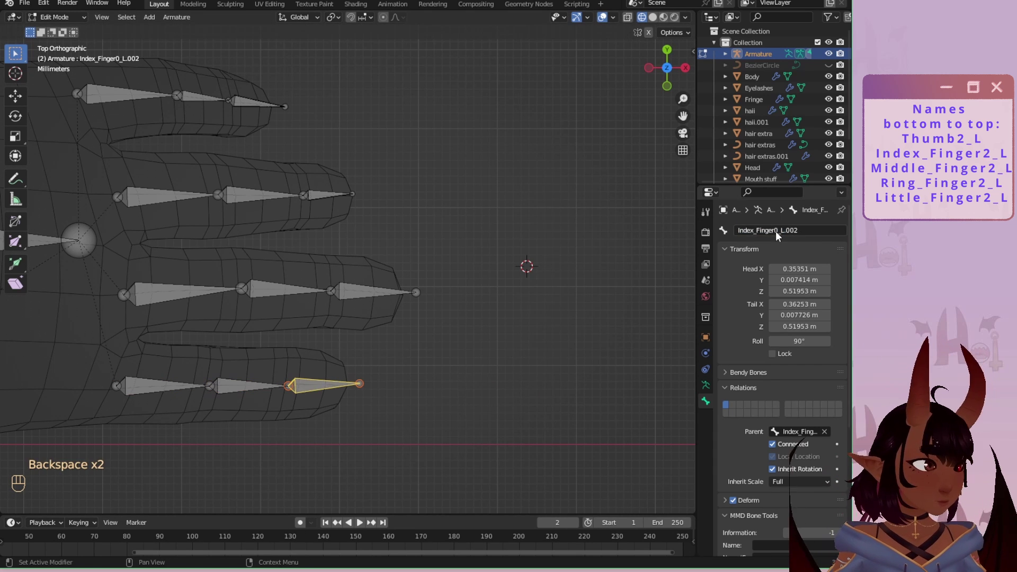
# Rename the second and third bones of the middle finger to Middle_Finger1_L and Middle_Finger2_L.
pyautogui.click(175, 293)
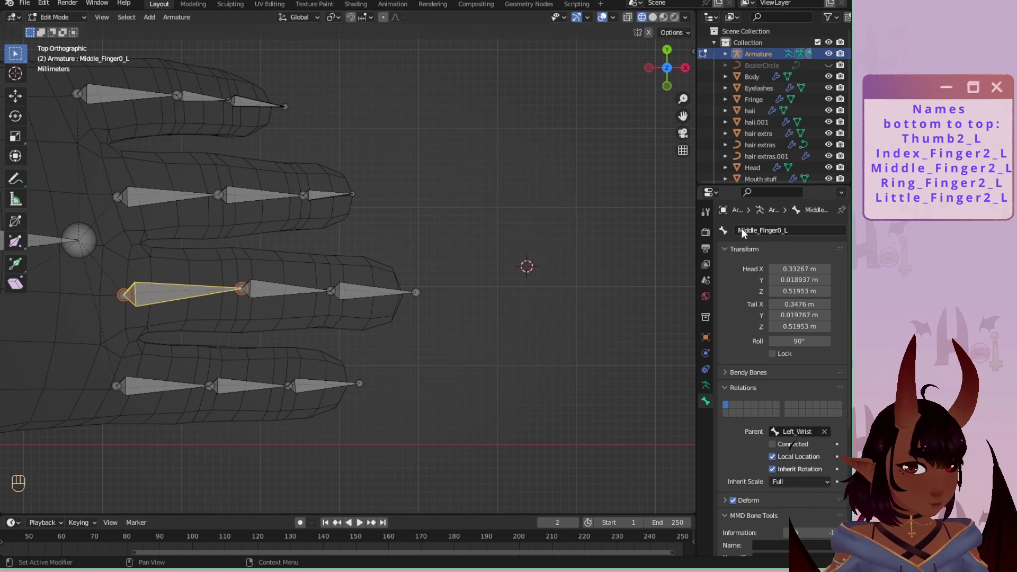
pyautogui.click(286, 289)
pyautogui.press('Return')
pyautogui.click(374, 291)
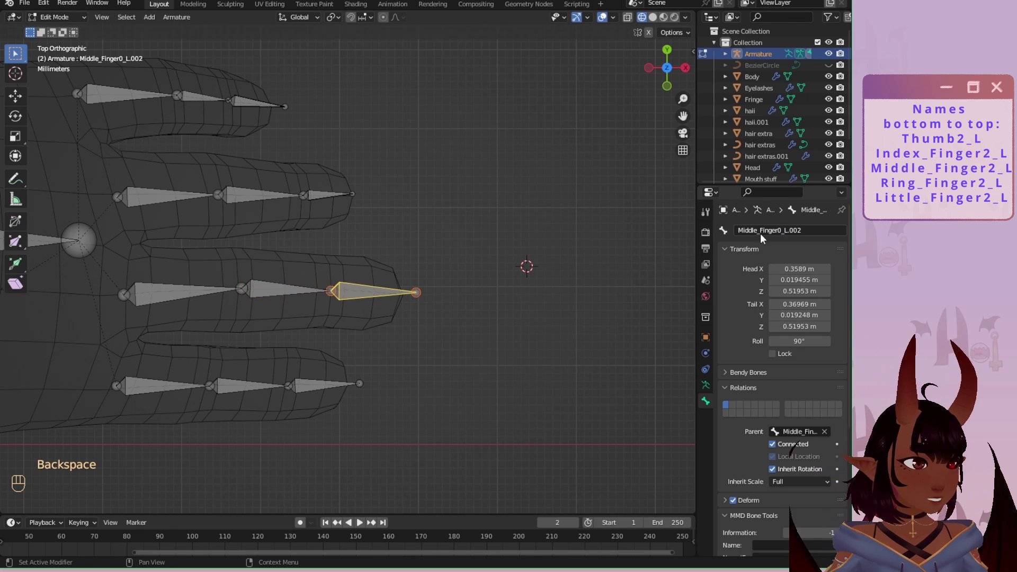
pyautogui.press('BackSpace')
pyautogui.press('BackSpace')
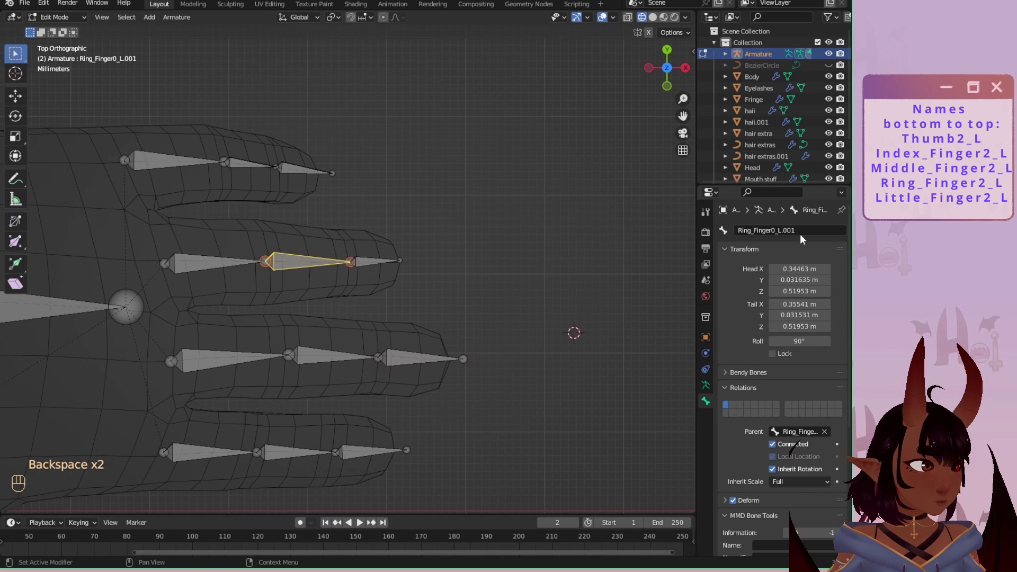
# Rename the middle and end bones of the ring finger to Ring_Finger1_L and Ring_Finger2_L.
pyautogui.press('BackSpace')
pyautogui.click(373, 261)
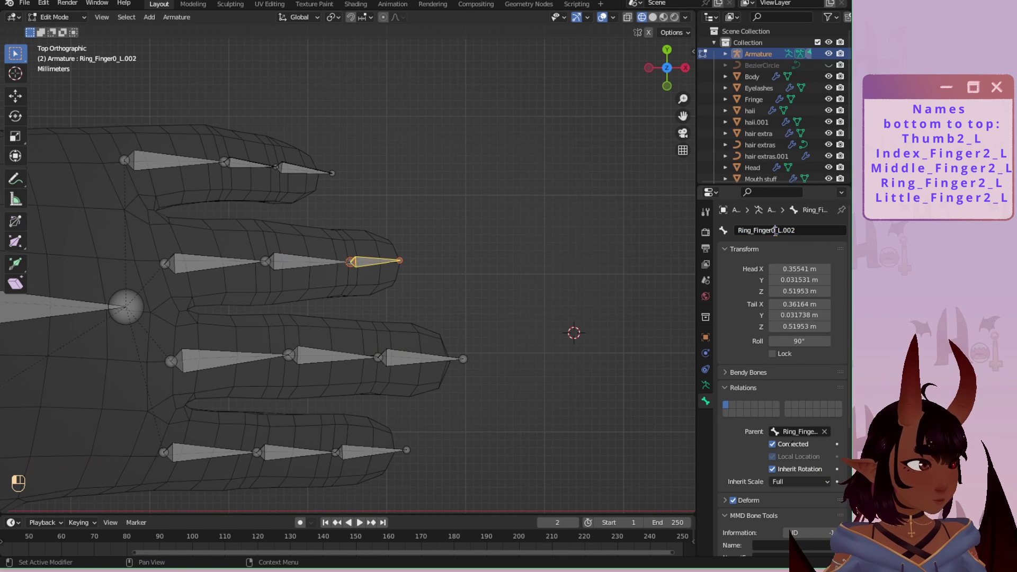
pyautogui.press('End')
pyautogui.press('BackSpace')
pyautogui.press('BackSpace')
pyautogui.press('BackSpace')
pyautogui.press('BackSpace')
pyautogui.press('Left')
pyautogui.press('Left')
pyautogui.press('BackSpace')
pyautogui.write('2')
pyautogui.press('Return')
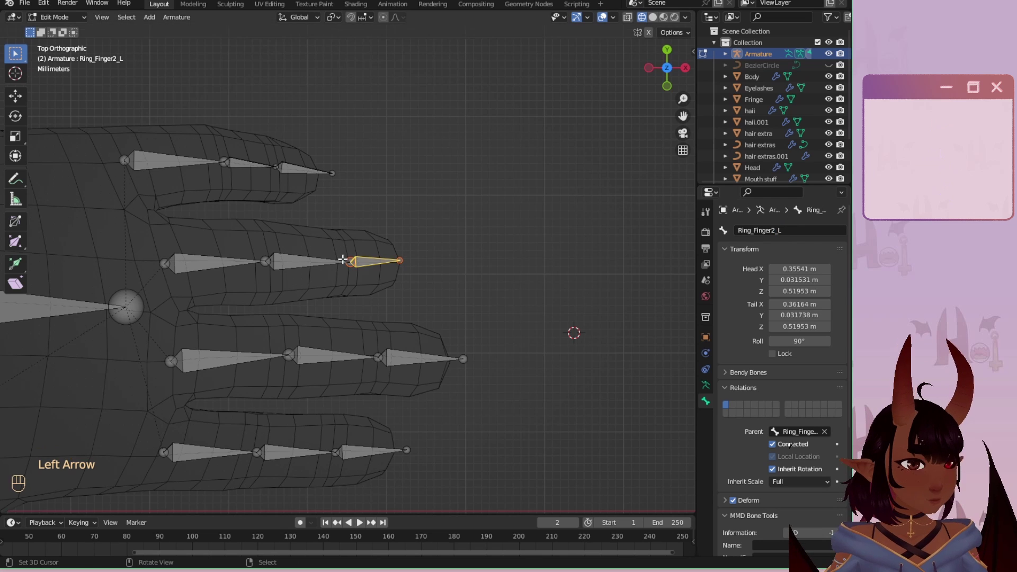
# Rename the little finger's middle and end bones to Little_Finger1_L and Little_Finger2_L, and check the finger bones' names.
pyautogui.click(228, 159)
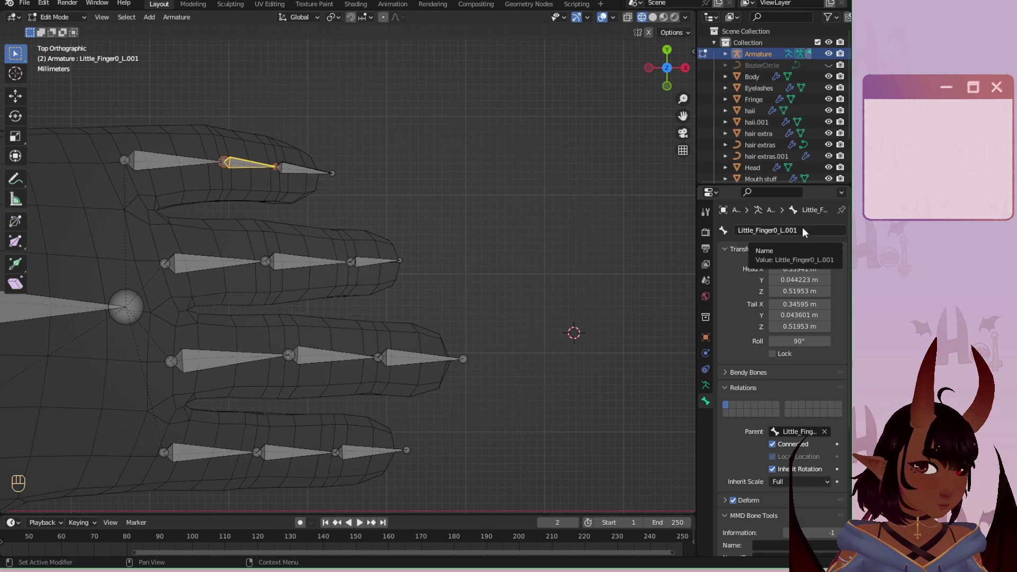
pyautogui.scroll(-3, 102, 333)
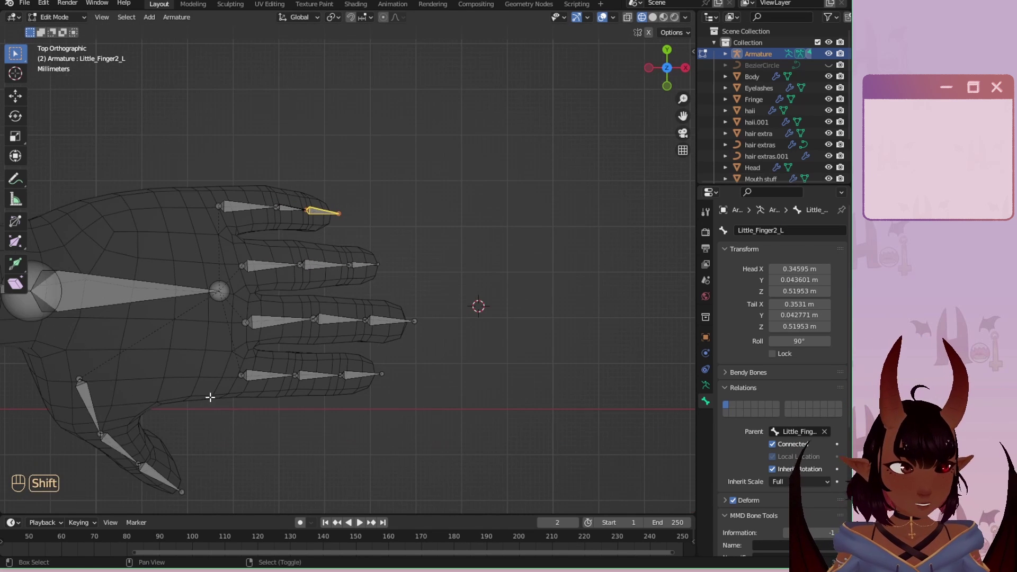
pyautogui.keyDown('shift'); pyautogui.moveTo(209, 397); pyautogui.dragTo(291, 337, button='middle'); pyautogui.keyUp('shift')
pyautogui.scroll(1, 310, 323)
pyautogui.keyDown('shift'); pyautogui.moveTo(363, 184); pyautogui.dragTo(350, 265, button='middle'); pyautogui.keyUp('shift')
pyautogui.click(318, 198)
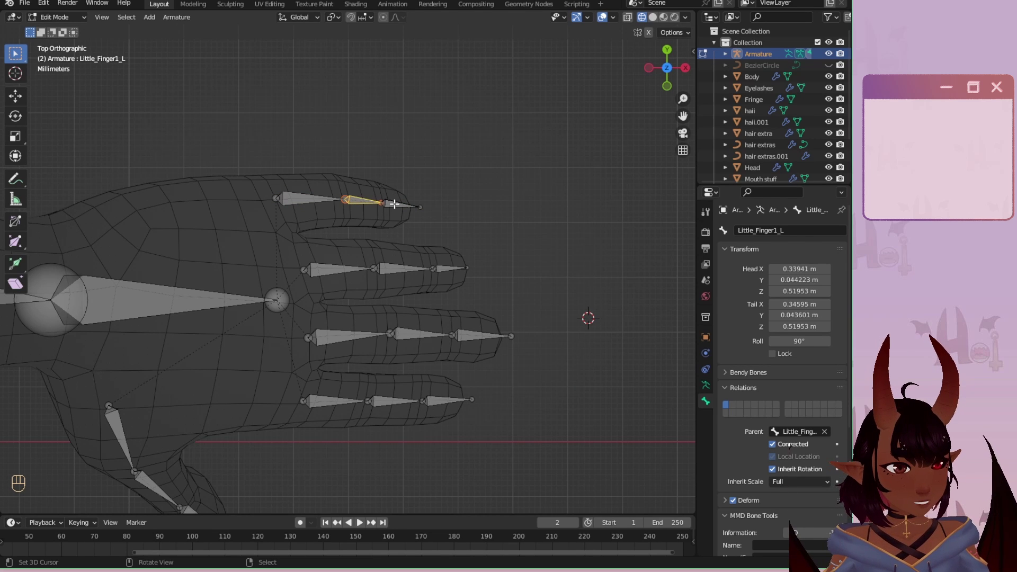
pyautogui.click(342, 273)
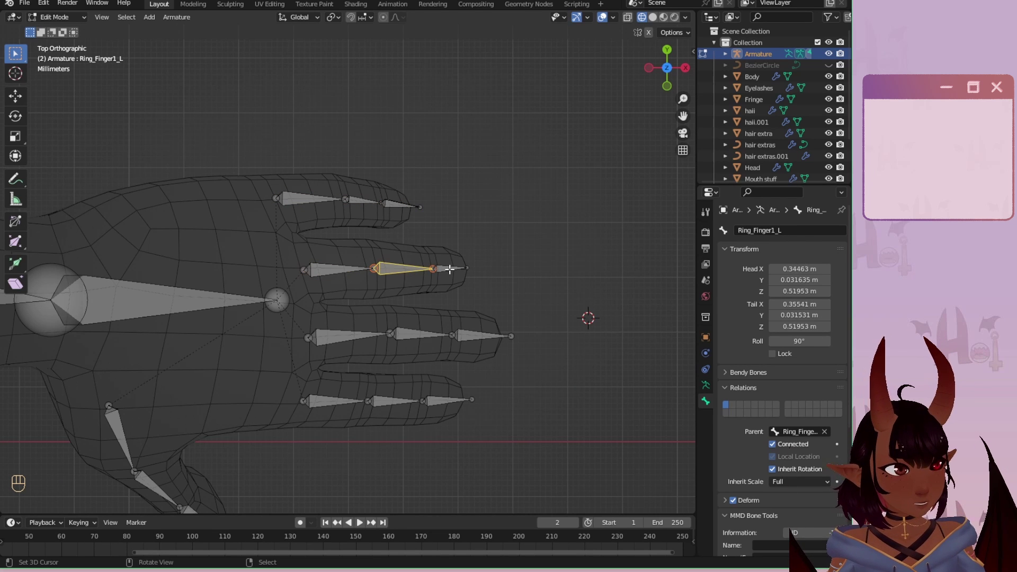
pyautogui.click(367, 333)
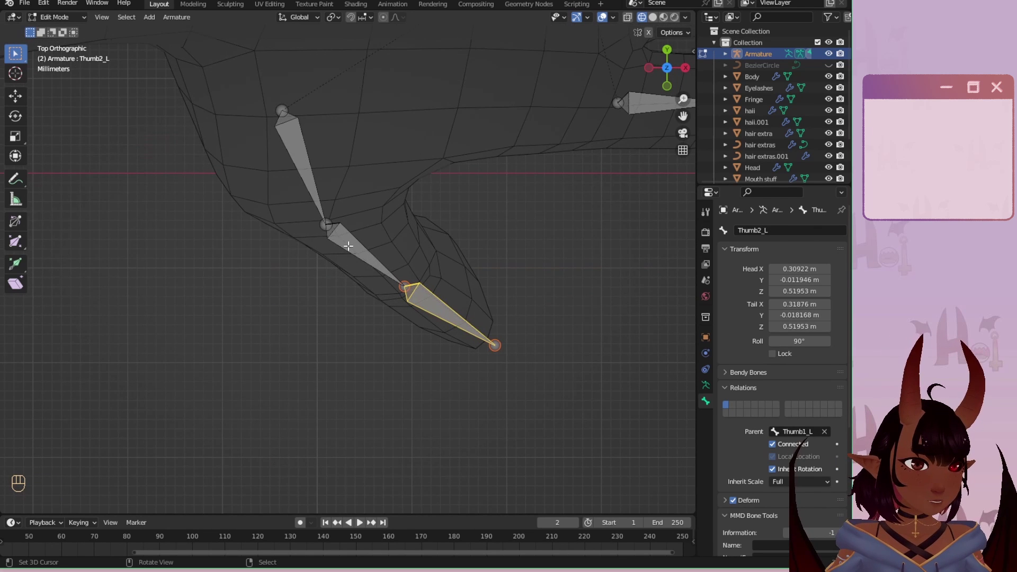
# Straighten the index finger's three-bone chain by scaling it along Y to about 0.056 and again to about 0.21.
pyautogui.moveTo(424, 309)
pyautogui.keyDown('shift'); pyautogui.mouseDown(button='middle')
pyautogui.moveTo(643, 303)
pyautogui.moveTo(431, 307)
pyautogui.mouseUp(button='middle'); pyautogui.keyUp('shift')
pyautogui.moveTo(498, 292); pyautogui.dragTo(30, 393)
pyautogui.press('s')
pyautogui.press('y')
pyautogui.click(252, 334)
pyautogui.press('s')
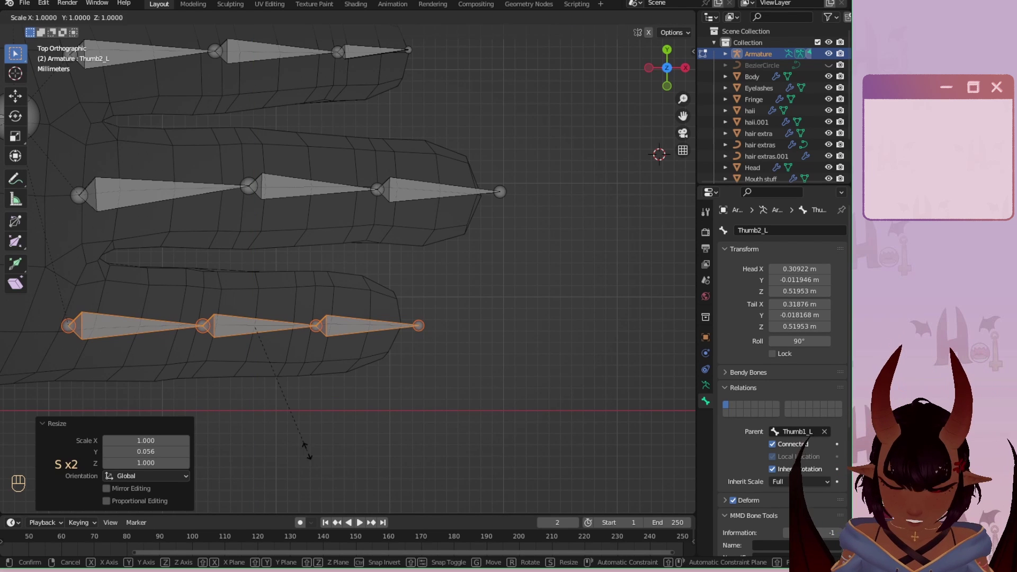
pyautogui.press('y')
pyautogui.press('Escape')
# Straighten the middle finger's three-bone chain by scaling it along Y to about 0.053.
pyautogui.keyDown('shift'); pyautogui.scroll(3, 310, 310); pyautogui.keyUp('shift')
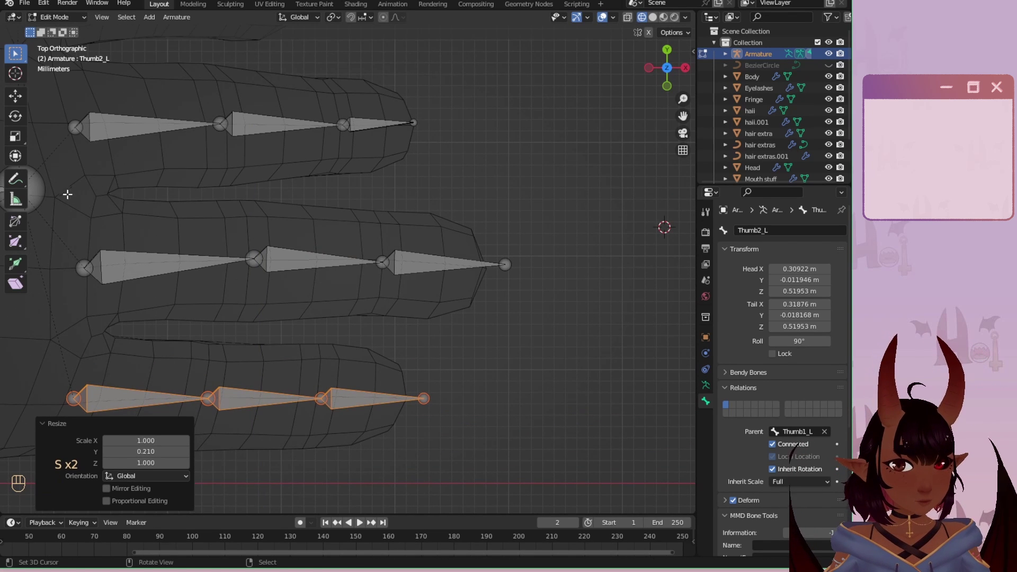
pyautogui.moveTo(67, 195); pyautogui.dragTo(614, 327)
pyautogui.press('s')
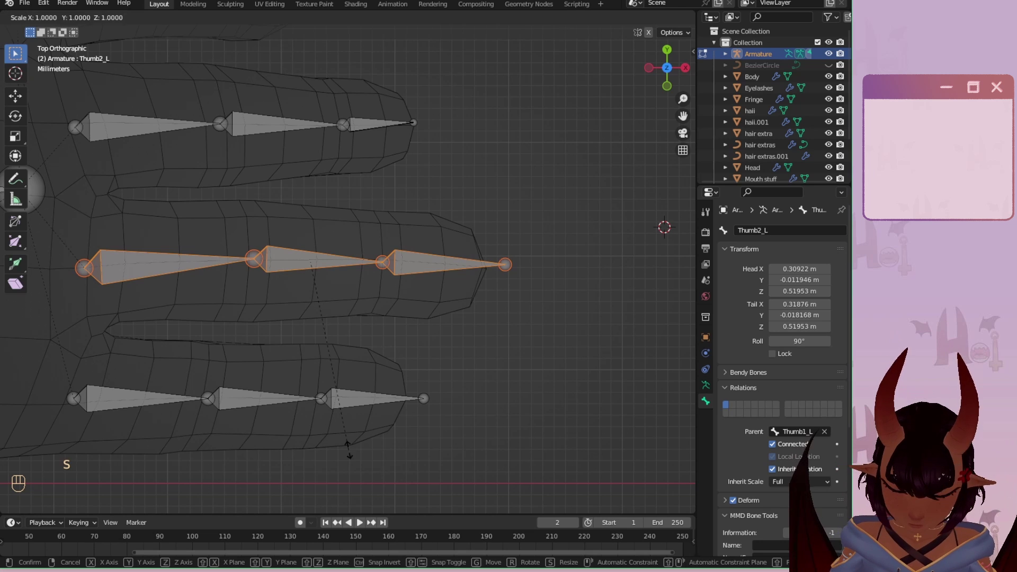
pyautogui.press('y')
pyautogui.click(310, 278)
# Straighten the ring finger's three-bone chain by scaling it nearly flat along Y.
pyautogui.keyDown('shift'); pyautogui.moveTo(310, 278); pyautogui.dragTo(358, 432, button='middle'); pyautogui.keyUp('shift')
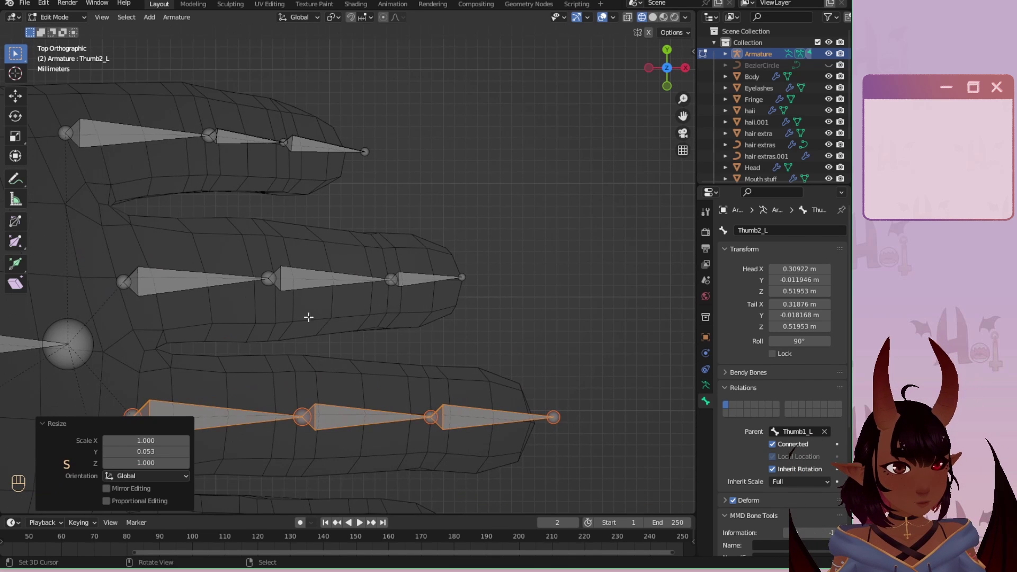
pyautogui.moveTo(104, 228); pyautogui.dragTo(482, 311)
pyautogui.press('s')
pyautogui.press('y')
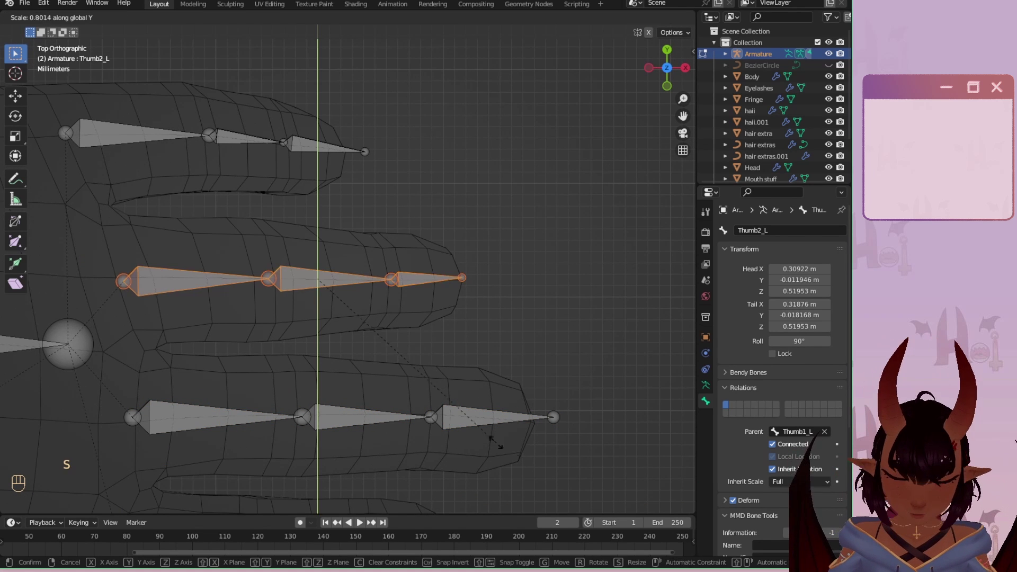
pyautogui.click(354, 301)
# Straighten the little finger's three-bone chain by scaling it along Y to about 0.013.
pyautogui.keyDown('shift'); pyautogui.moveTo(239, 171); pyautogui.dragTo(302, 281, button='middle'); pyautogui.keyUp('shift')
pyautogui.moveTo(104, 175); pyautogui.dragTo(506, 327)
pyautogui.press('s')
pyautogui.press('y')
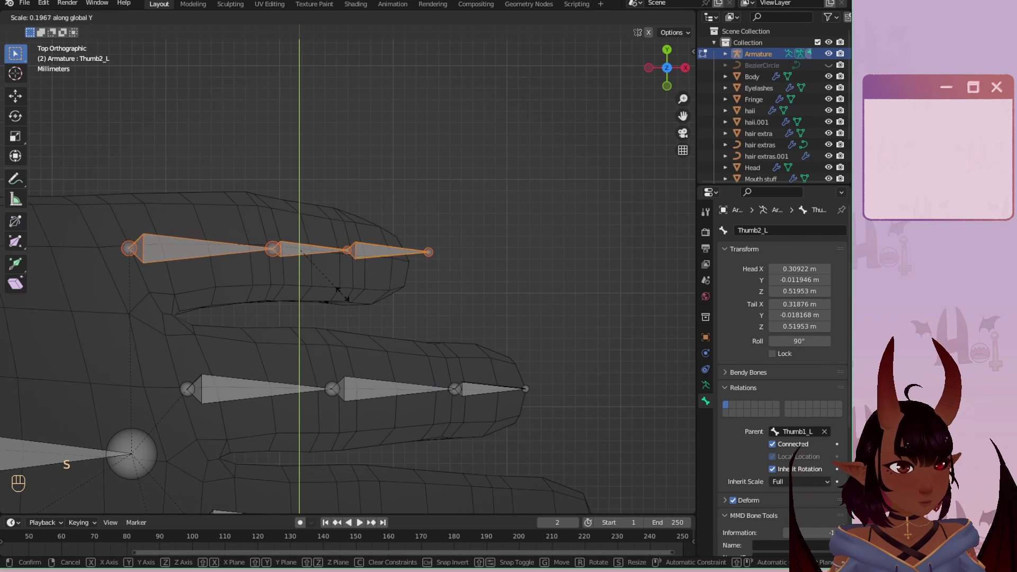
pyautogui.click(303, 251)
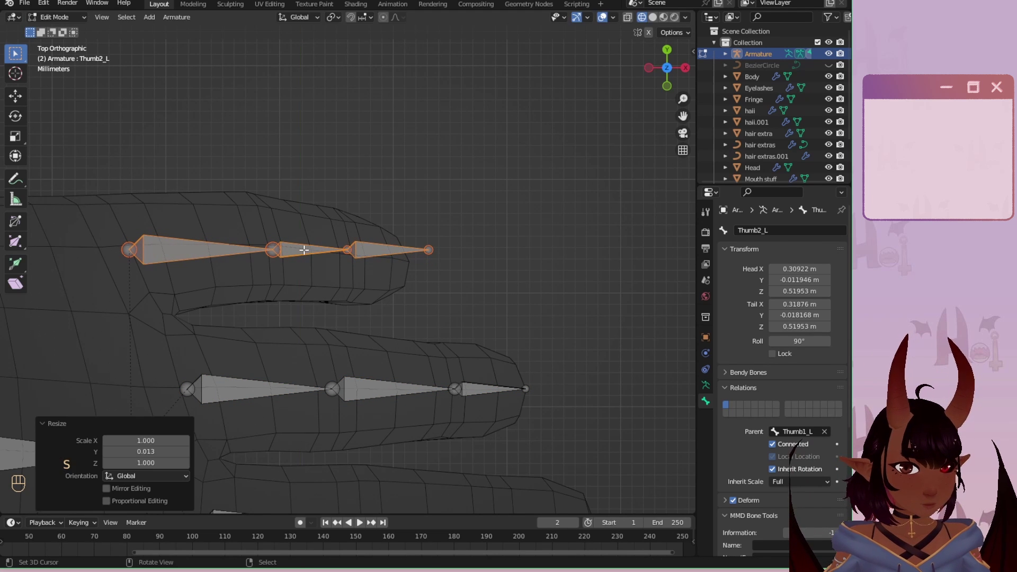
pyautogui.scroll(-8, 304, 249)
pyautogui.scroll(6, 306, 242)
pyautogui.scroll(2, 308, 241)
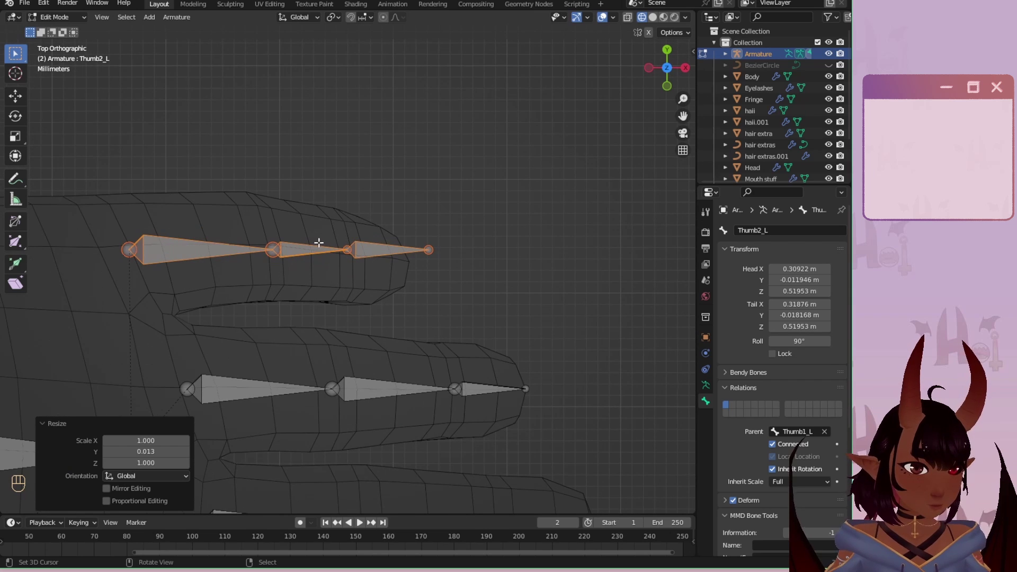
# Move the little finger's end bone about -0.0003 m along Y.
pyautogui.click(371, 249)
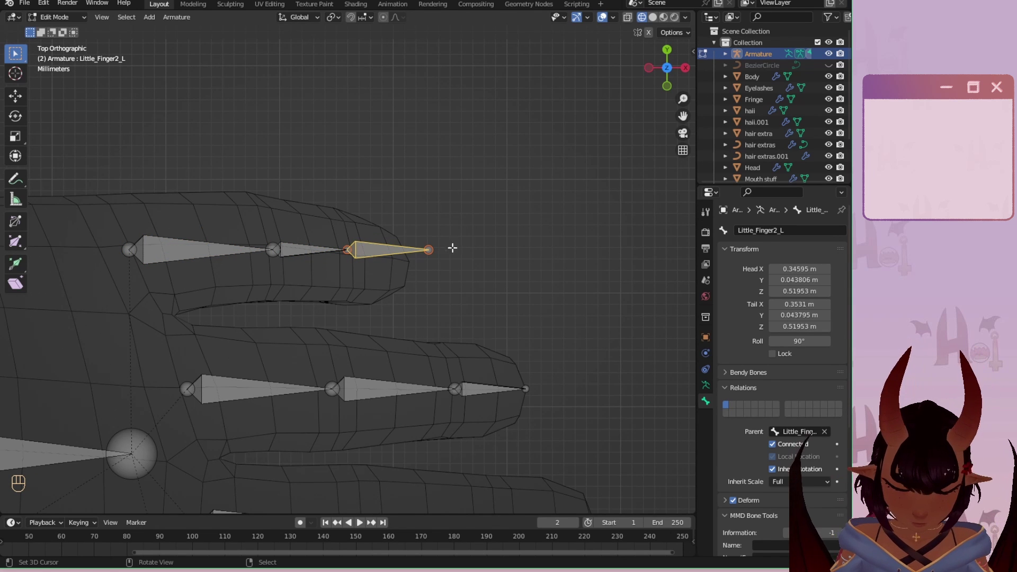
pyautogui.press('g')
pyautogui.press('y')
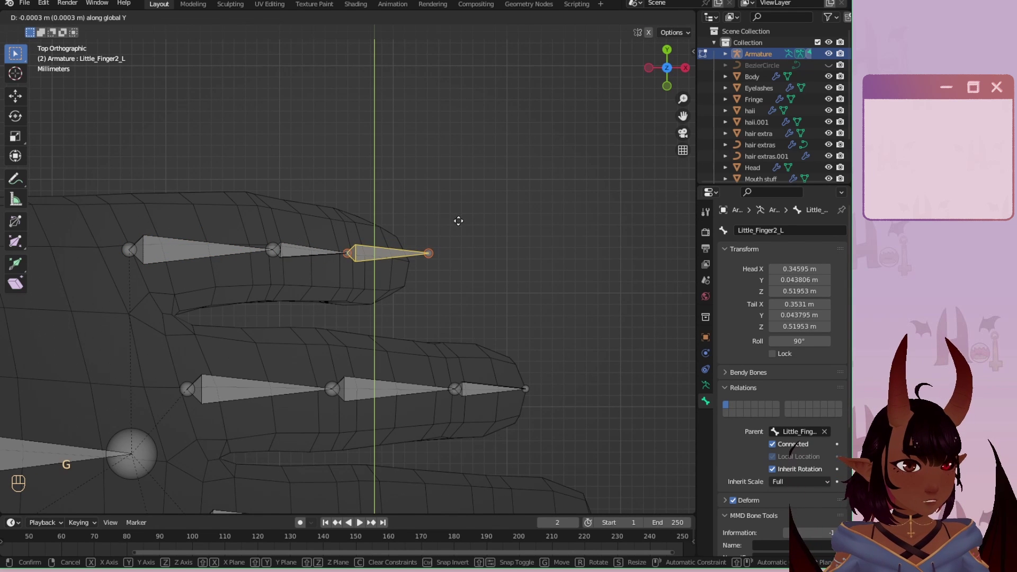
pyautogui.click(459, 221)
# Move the tip joint of the little finger's end bone about -0.00055 m along Y to follow the finger's bend.
pyautogui.click(429, 254)
pyautogui.press('g')
pyautogui.press('y')
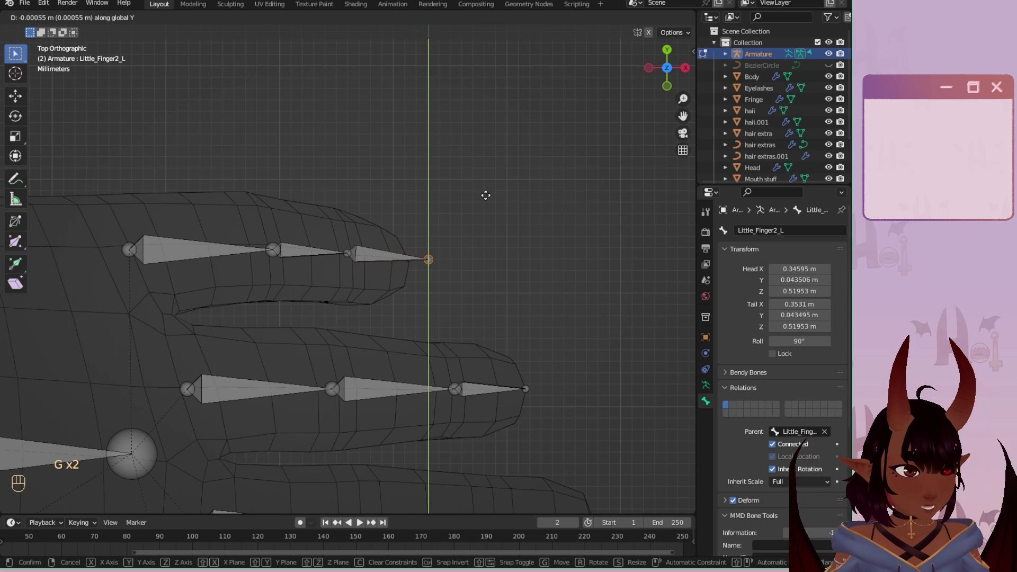
pyautogui.click(486, 195)
pyautogui.keyDown('shift'); pyautogui.moveTo(456, 386); pyautogui.dragTo(262, 270, button='middle'); pyautogui.keyUp('shift')
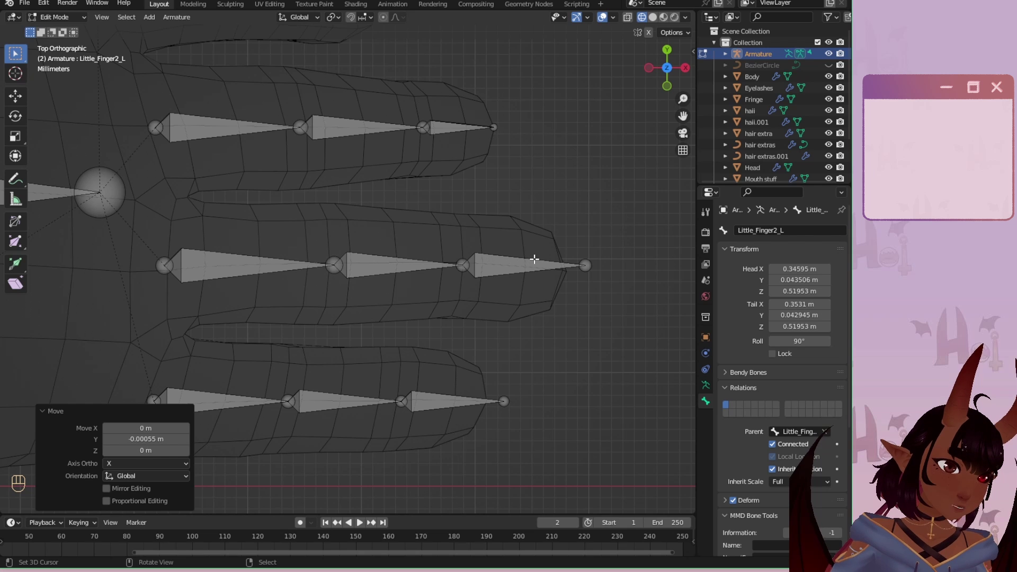
pyautogui.keyDown('shift'); pyautogui.moveTo(459, 362); pyautogui.dragTo(481, 261, button='middle'); pyautogui.keyUp('shift')
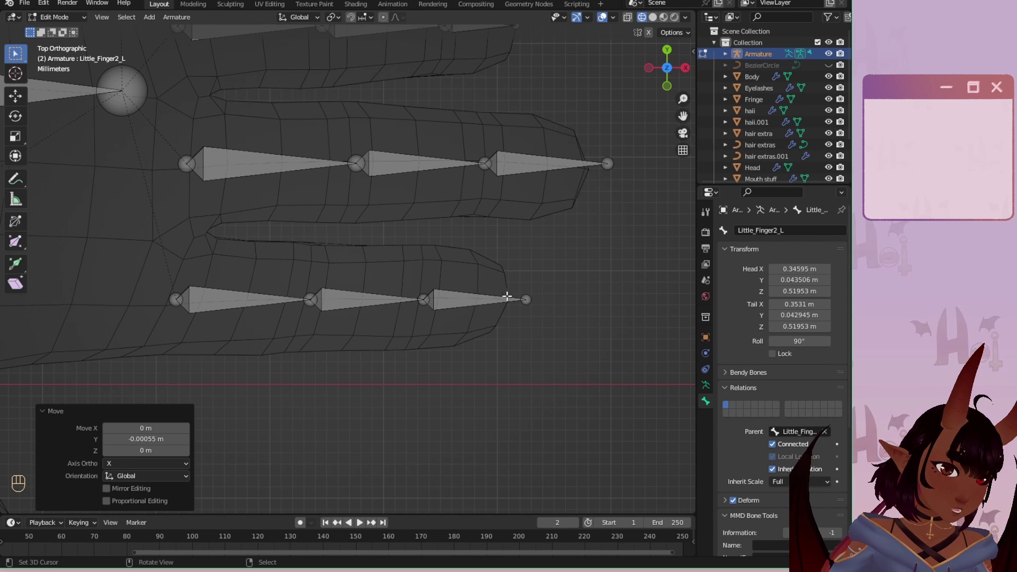
pyautogui.scroll(-7, 247, 293)
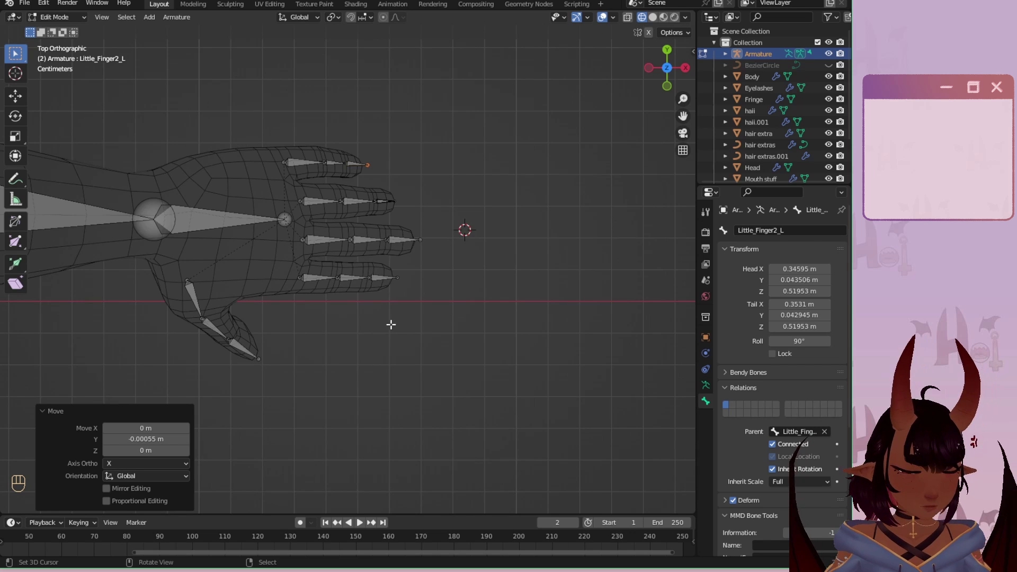
# Save the file Tutorial Chan 2022.blend after checking the hand's bones from several angles.
pyautogui.moveTo(391, 324); pyautogui.dragTo(309, 317, button='middle')
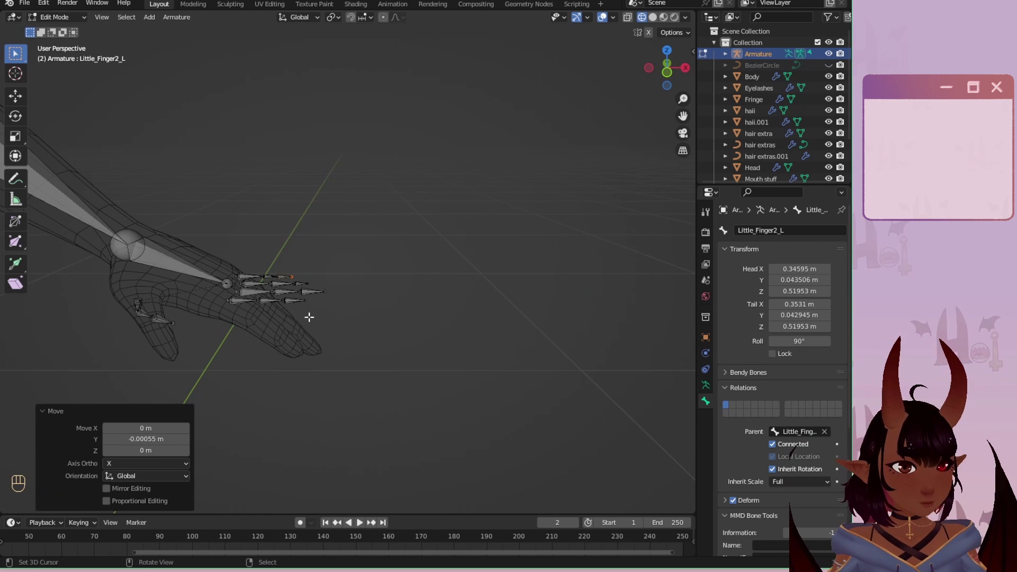
pyautogui.keyDown('shift'); pyautogui.moveTo(203, 313); pyautogui.dragTo(317, 271, button='middle'); pyautogui.keyUp('shift')
pyautogui.moveTo(223, 281); pyautogui.dragTo(332, 285, button='middle')
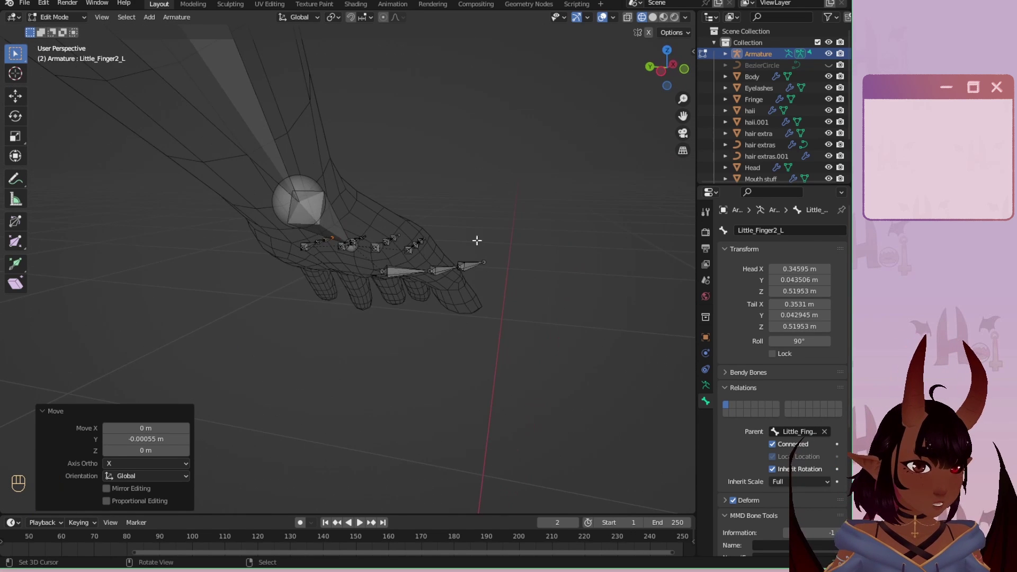
pyautogui.moveTo(477, 241); pyautogui.dragTo(385, 245, button='middle')
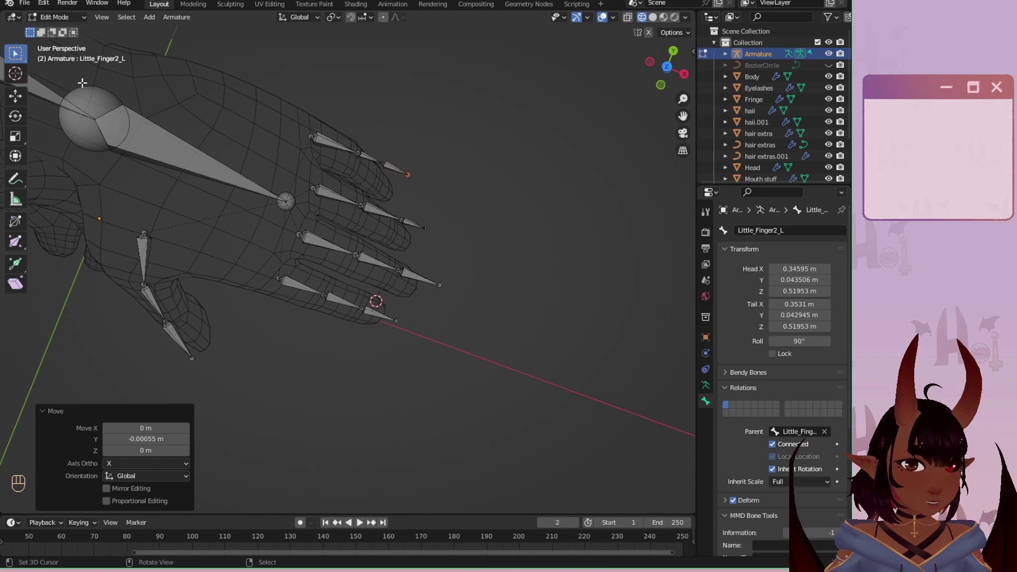
pyautogui.moveTo(16, 53)
pyautogui.mouseDown()
pyautogui.moveTo(37, 55)
pyautogui.moveTo(71, 123)
pyautogui.mouseUp()
pyautogui.moveTo(146, 100)
pyautogui.mouseDown(button='middle')
pyautogui.moveTo(234, 236)
pyautogui.moveTo(360, 249)
pyautogui.moveTo(411, 189)
pyautogui.moveTo(465, 154)
pyautogui.mouseUp(button='middle')
pyautogui.hotkey('ctrl', 's')
# Hide the index, middle and ring finger bone chains.
pyautogui.scroll(2, 359, 255)
pyautogui.moveTo(474, 154)
pyautogui.mouseDown()
pyautogui.moveTo(259, 146)
pyautogui.moveTo(220, 323)
pyautogui.moveTo(249, 381)
pyautogui.mouseUp()
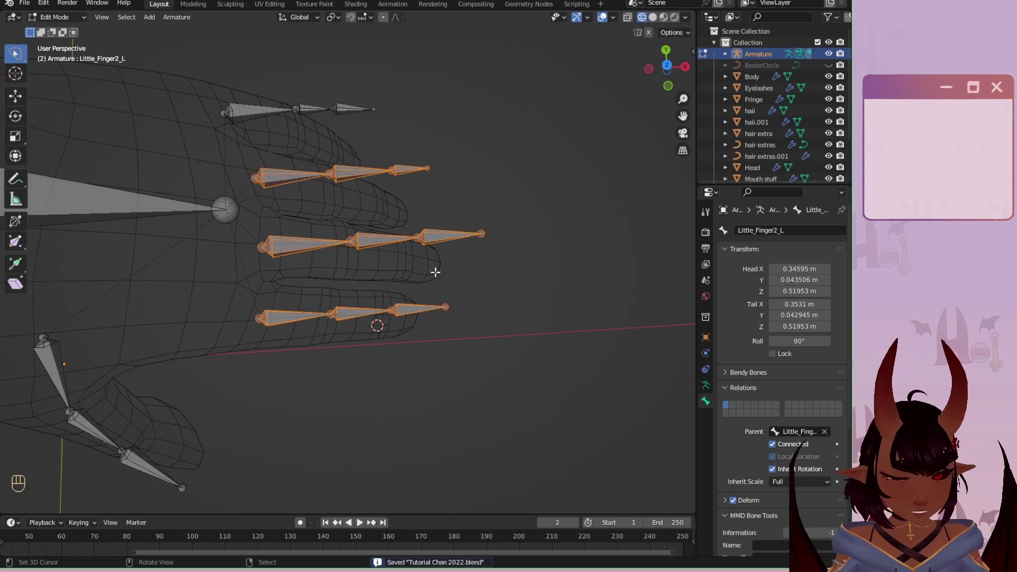
pyautogui.press('h')
pyautogui.scroll(-5, 400, 259)
# Lower the tip joint of the thumb's end bone along Z to about 0.504 m.
pyautogui.moveTo(289, 297); pyautogui.dragTo(395, 218, button='middle')
pyautogui.scroll(3, 395, 219)
pyautogui.moveTo(364, 234); pyautogui.dragTo(366, 235)
pyautogui.moveTo(366, 235); pyautogui.dragTo(190, 197, button='middle')
pyautogui.press('g')
pyautogui.press('z')
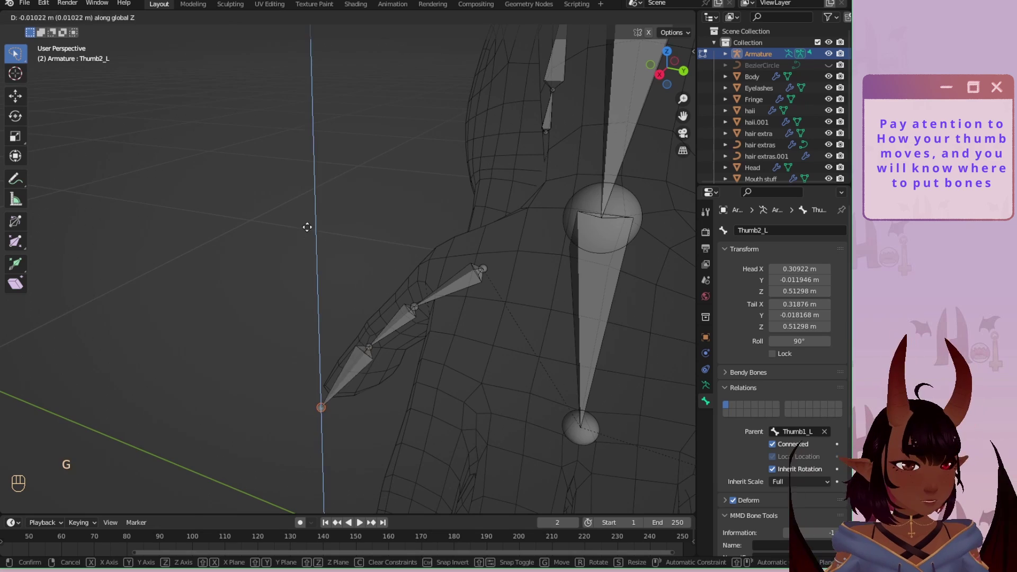
pyautogui.click(309, 225)
# In front view, raise the thumb's end bone about 0.0035 m along Z and reposition its tip joint inside the thumb.
pyautogui.moveTo(308, 225); pyautogui.dragTo(343, 176, button='middle')
pyautogui.press('KP_1')
pyautogui.click(427, 352)
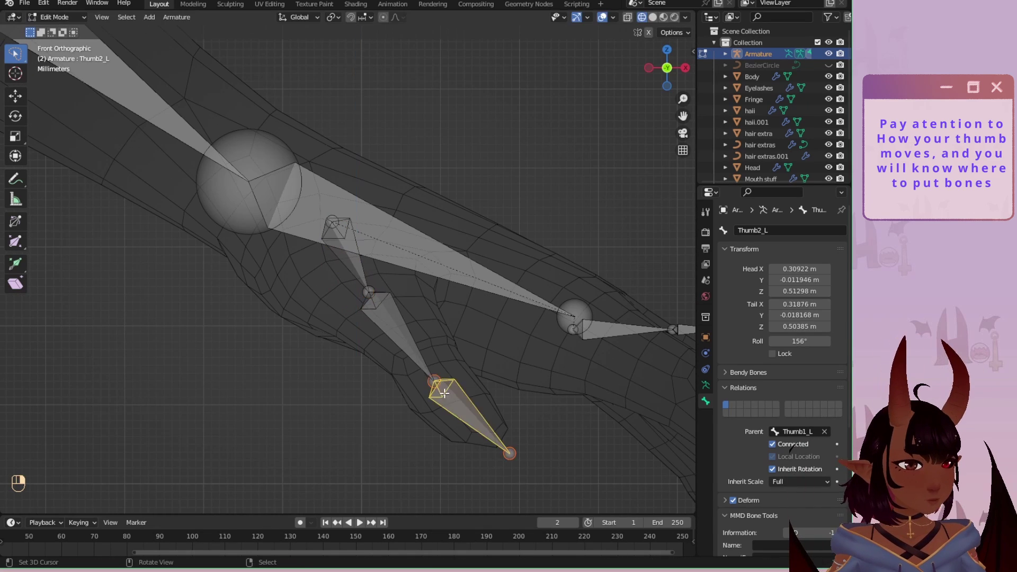
pyautogui.press('g')
pyautogui.click(427, 351)
pyautogui.click(510, 454)
pyautogui.press('g')
pyautogui.click(510, 452)
# Move the tail joint of the thumb's base bone about -0.0032 m along X and 0.0053 m along Z.
pyautogui.click(369, 291)
pyautogui.press('g')
pyautogui.click(346, 255)
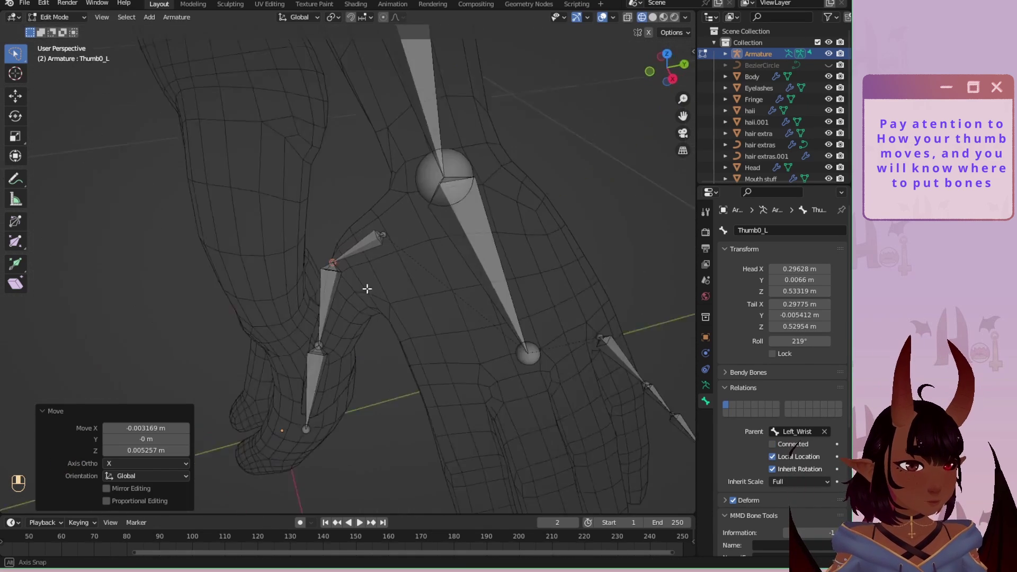
# In right view, move the thumb's base bone about 0.009 m along Y.
pyautogui.click(666, 81)
pyautogui.scroll(3, 347, 270)
pyautogui.rightClick(369, 236)
pyautogui.press('g')
pyautogui.click(439, 239)
# Move the joint before the thumb's end bone about 0.0037 m along Y and reposition the thumb's tip joint.
pyautogui.rightClick(277, 352)
pyautogui.press('g')
pyautogui.click(306, 352)
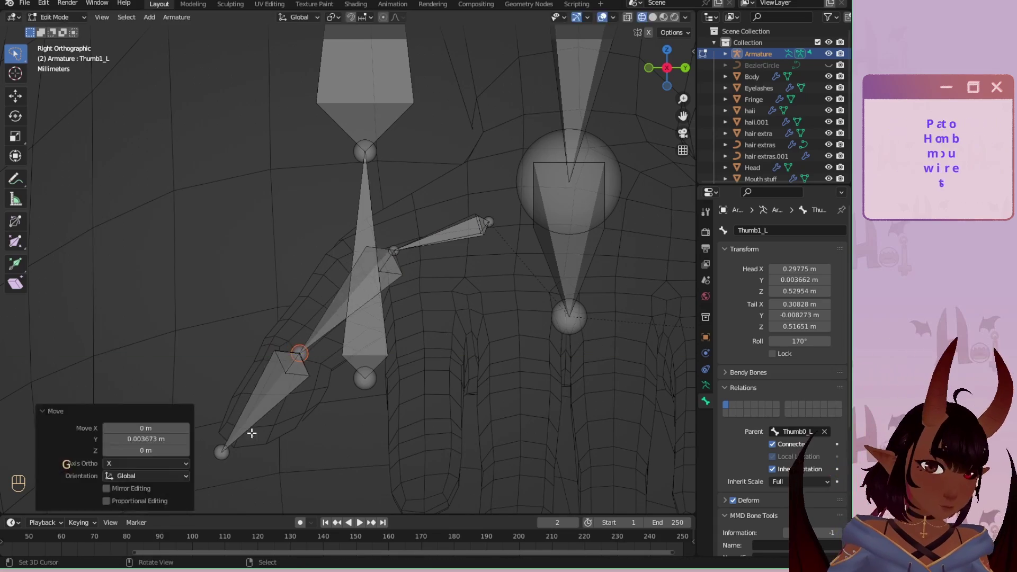
pyautogui.rightClick(247, 450)
pyautogui.click(256, 451)
# Move the tail joint of the thumb's base bone about -0.0023 m along Y.
pyautogui.moveTo(666, 68)
pyautogui.mouseDown()
pyautogui.moveTo(653, 61)
pyautogui.moveTo(669, 72)
pyautogui.mouseUp()
pyautogui.moveTo(361, 291); pyautogui.dragTo(551, 221, button='middle')
pyautogui.scroll(3, 339, 286)
pyautogui.moveTo(293, 288); pyautogui.dragTo(445, 102, button='middle')
pyautogui.click(384, 226)
pyautogui.press('g')
pyautogui.press('y')
pyautogui.click(403, 244)
# Lower the base thumb bone's tail joint about 0.0015 m along Z and adjust its placement in top view.
pyautogui.press('g')
pyautogui.press('z')
pyautogui.click(444, 116)
pyautogui.moveTo(371, 175); pyautogui.dragTo(155, 213, button='middle')
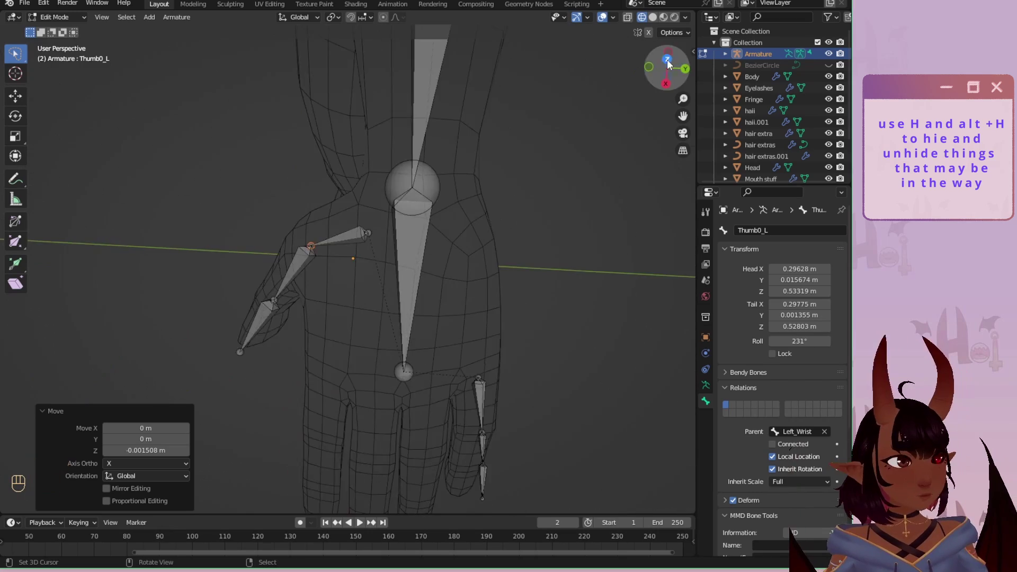
pyautogui.click(668, 63)
pyautogui.press('g')
pyautogui.click(326, 245)
# In back view, lower the little finger's tip joint about 0.0265 m along Z.
pyautogui.moveTo(326, 245); pyautogui.dragTo(692, 77, button='middle')
pyautogui.click(678, 70)
pyautogui.rightClick(291, 161)
pyautogui.press('g')
pyautogui.press('z')
pyautogui.click(295, 366)
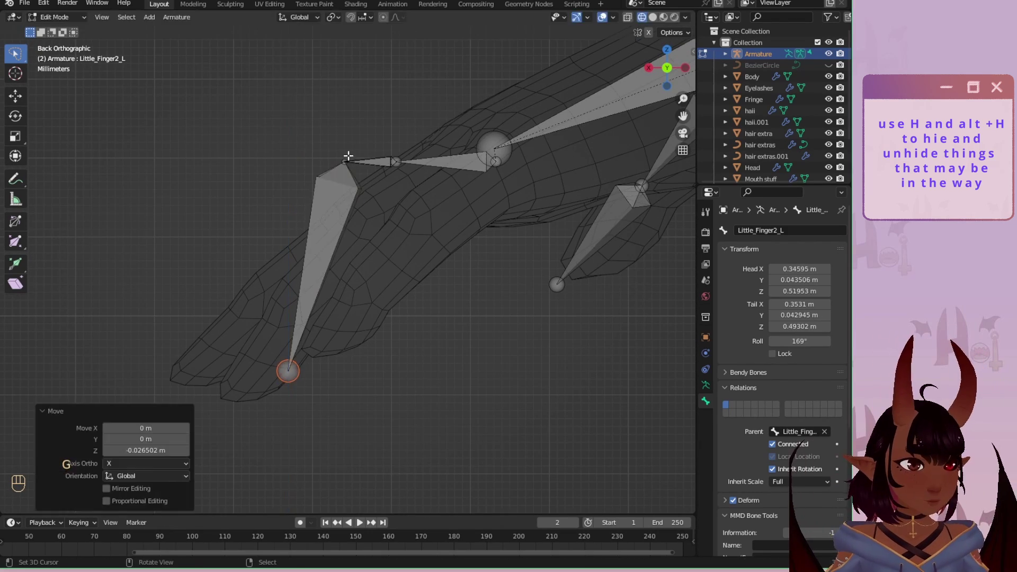
# Lower the little finger's two inner joints along Z to follow the finger, placing the first at about Z 0.5115 m.
pyautogui.rightClick(347, 158)
pyautogui.press('g')
pyautogui.press('z')
pyautogui.click(349, 289)
pyautogui.rightClick(398, 160)
pyautogui.press('g')
pyautogui.press('z')
pyautogui.click(409, 221)
pyautogui.press('g')
pyautogui.click(433, 228)
# Shift the joint between the little finger's middle and end bones about -0.002 m along X and -0.0006 m along Z.
pyautogui.rightClick(347, 293)
pyautogui.press('g')
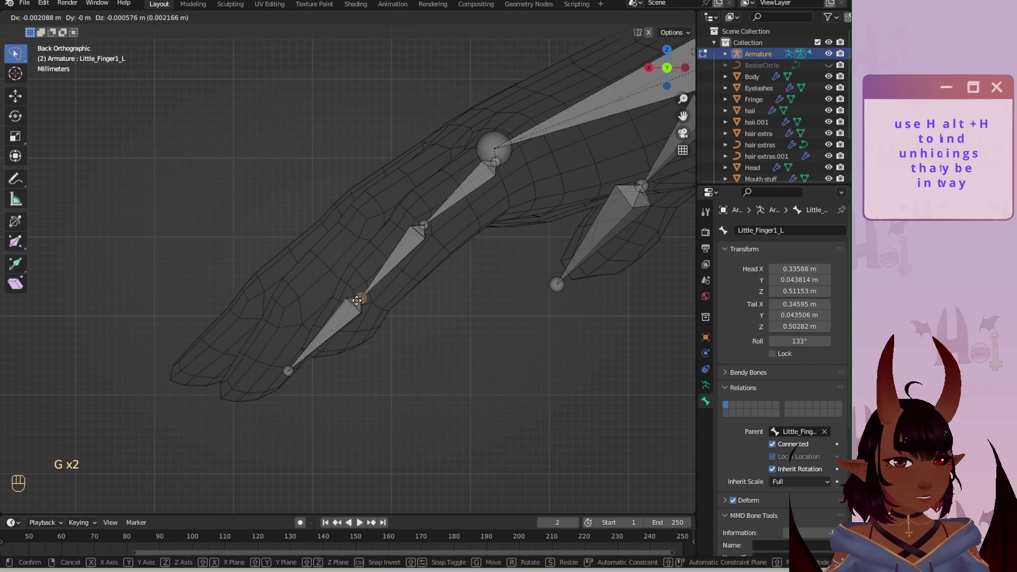
pyautogui.click(360, 297)
# Lower the middle finger's end bone about 0.0195 m along Z.
pyautogui.keyDown('shift'); pyautogui.moveTo(281, 374); pyautogui.dragTo(258, 410, button='middle'); pyautogui.keyUp('shift')
pyautogui.rightClick(236, 194)
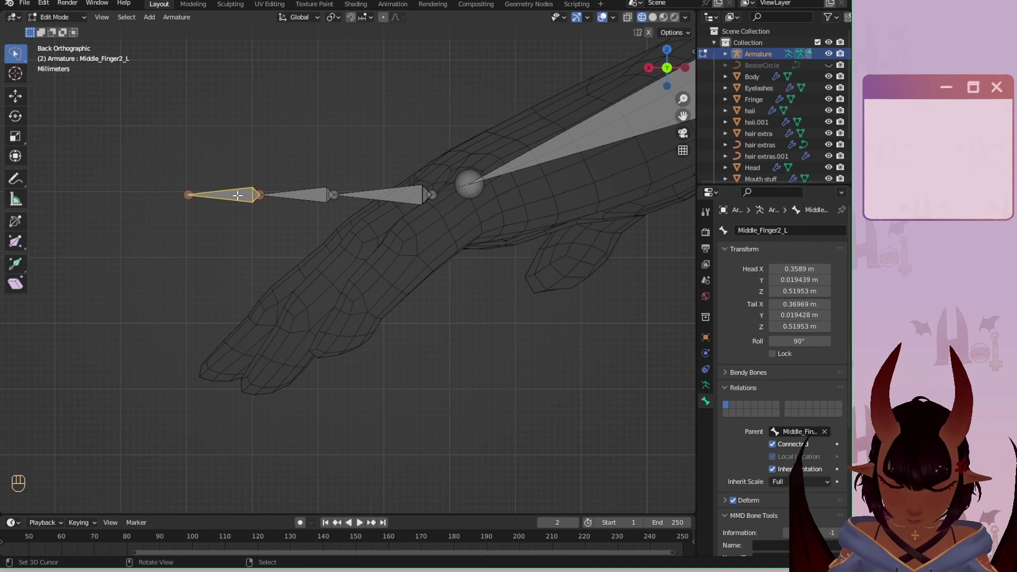
pyautogui.press('g')
pyautogui.press('z')
pyautogui.click(226, 322)
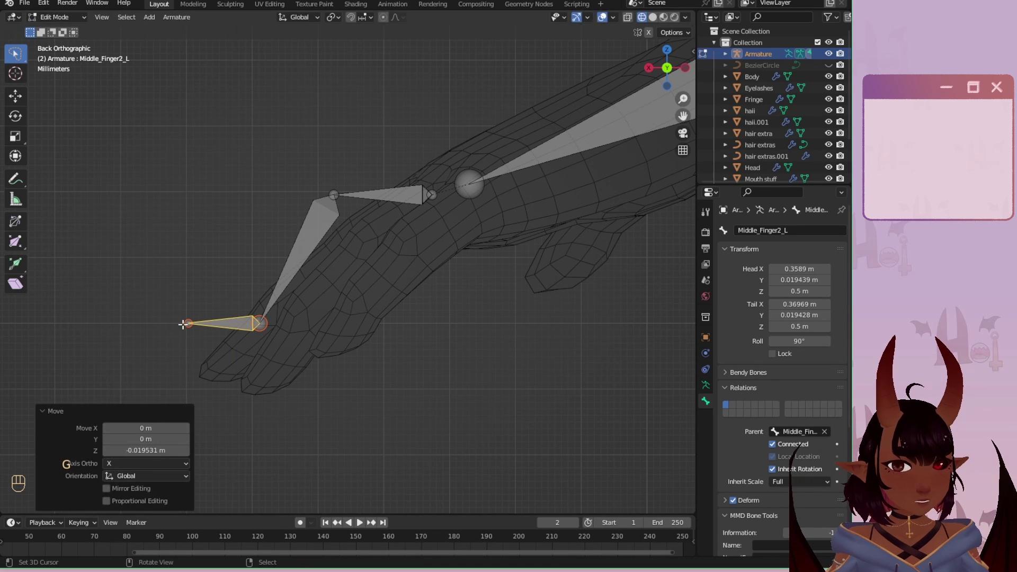
# Lower the middle finger's tip joint about 0.0108 m along Z and nudge it into the fingertip.
pyautogui.rightClick(189, 324)
pyautogui.press('g')
pyautogui.press('g')
pyautogui.click(205, 386)
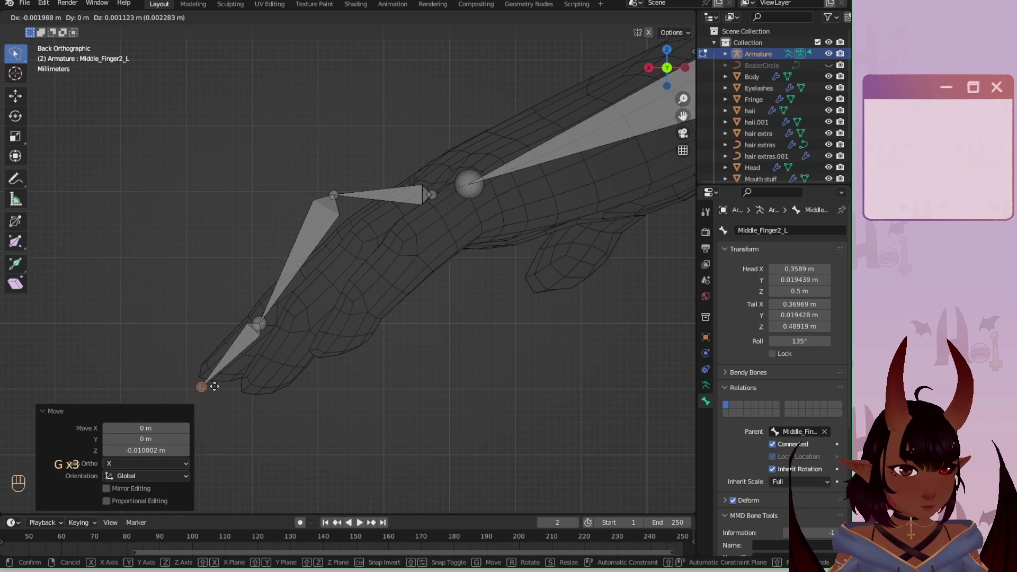
# Move the joint before the middle finger's end bone about -0.0012 m along X and 0.001 m along Z, and nudge it slightly further.
pyautogui.rightClick(258, 322)
pyautogui.press('g')
pyautogui.click(266, 318)
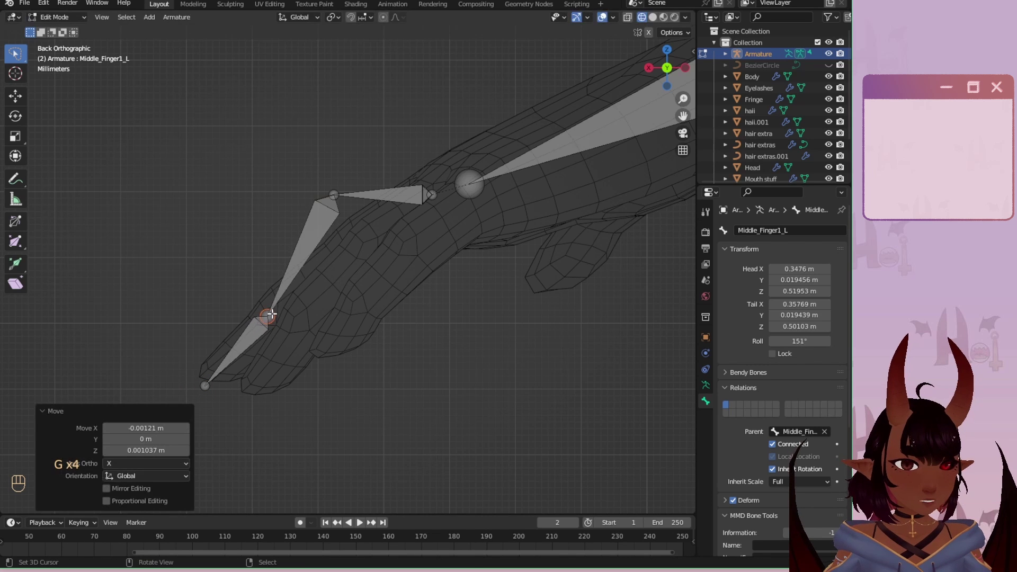
pyautogui.scroll(4, 273, 315)
pyautogui.scroll(-3, 529, 205)
pyautogui.scroll(4, 346, 187)
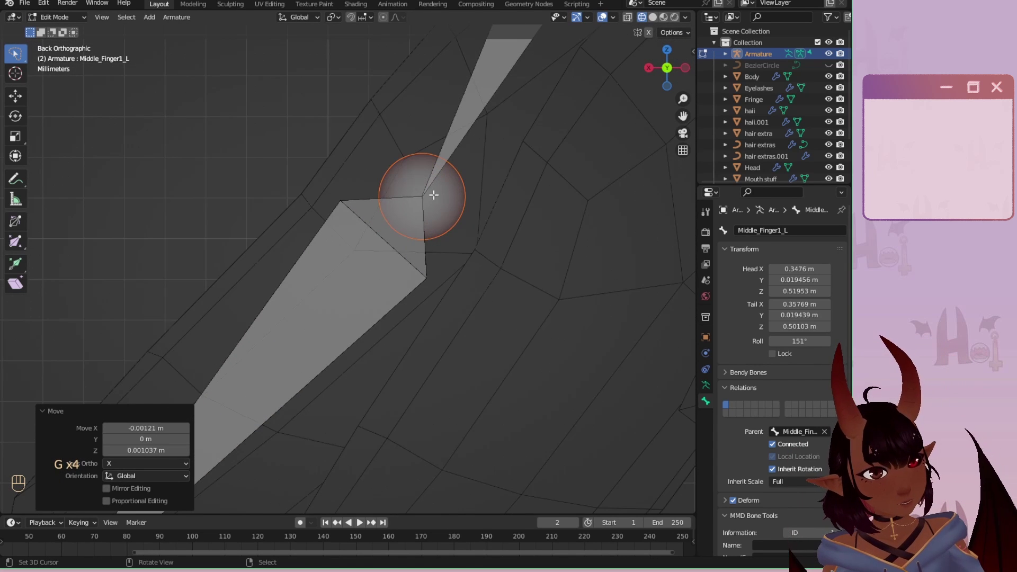
pyautogui.press('g')
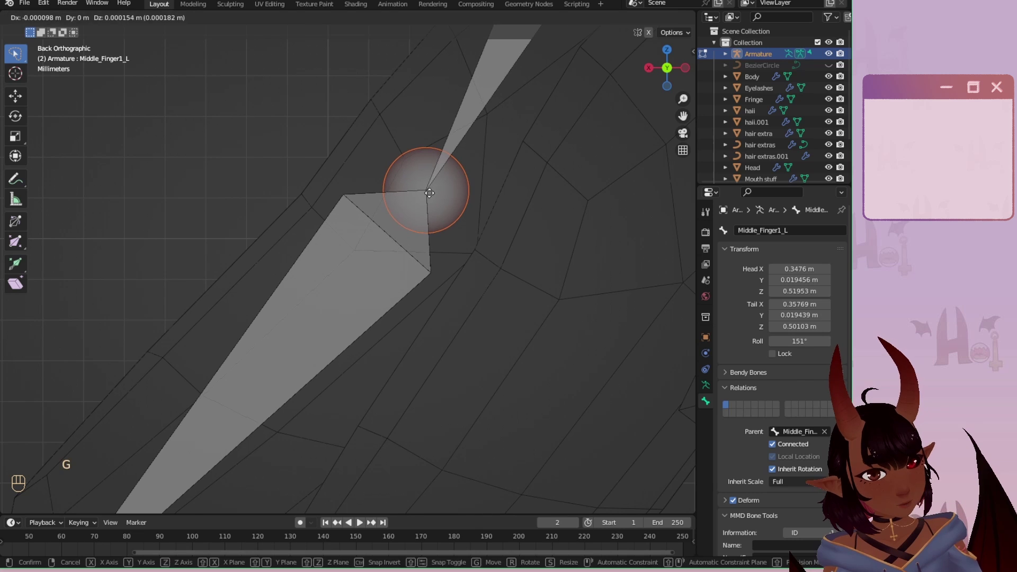
pyautogui.click(429, 191)
# Move the tail joint of the middle finger's base bone about -0.002 m along X and -0.0075 m along Z.
pyautogui.scroll(-3, 432, 159)
pyautogui.keyDown('shift'); pyautogui.moveTo(488, 217); pyautogui.dragTo(439, 179, button='middle'); pyautogui.keyUp('shift')
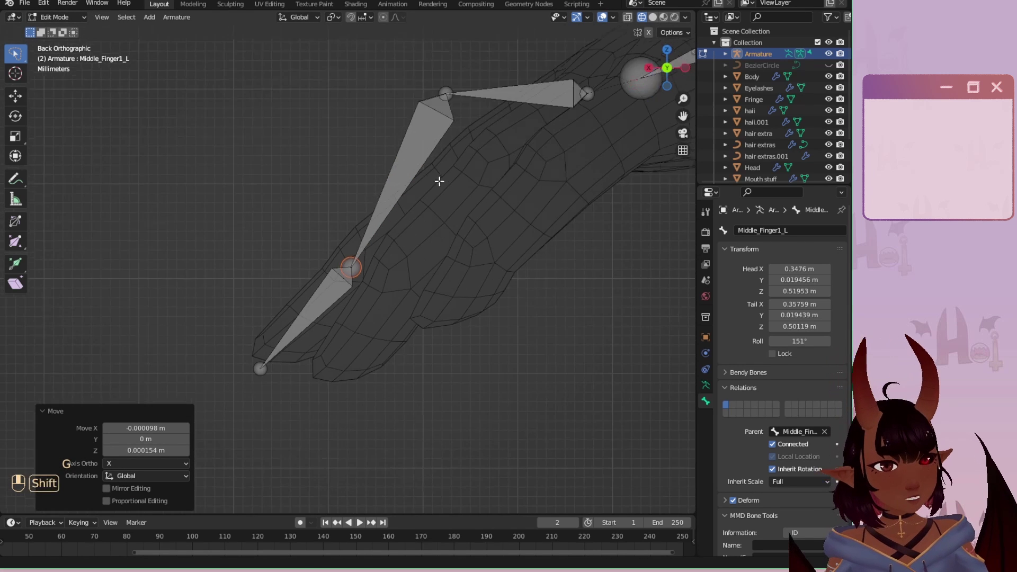
pyautogui.scroll(1, 381, 198)
pyautogui.rightClick(381, 125)
pyautogui.press('g')
pyautogui.click(377, 120)
pyautogui.press('g')
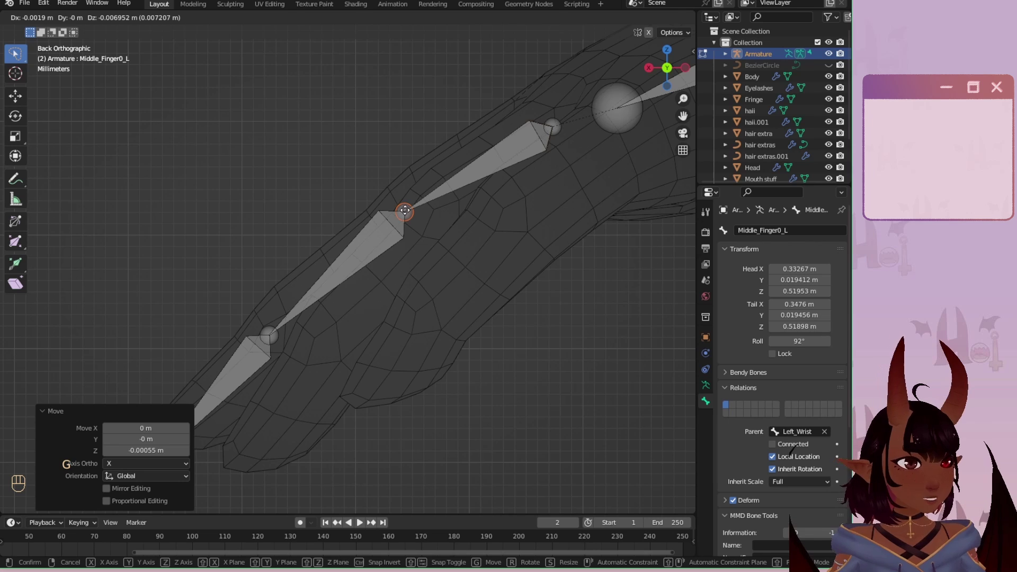
pyautogui.click(405, 211)
# Reveal all hidden bones and hide the middle, ring and little finger bone chains.
pyautogui.moveTo(408, 193); pyautogui.dragTo(583, 159, button='middle')
pyautogui.click(664, 73)
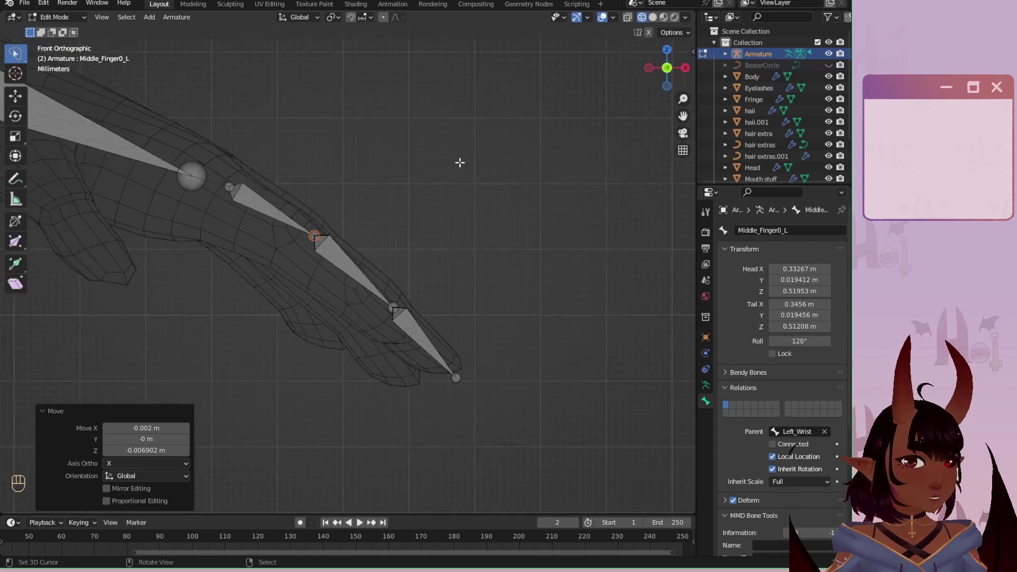
pyautogui.scroll(2, 459, 161)
pyautogui.scroll(-1, 309, 188)
pyautogui.keyDown('shift'); pyautogui.moveTo(308, 188); pyautogui.dragTo(270, 267, button='middle'); pyautogui.keyUp('shift')
pyautogui.scroll(-5, 395, 223)
pyautogui.hotkey('alt', 'h')
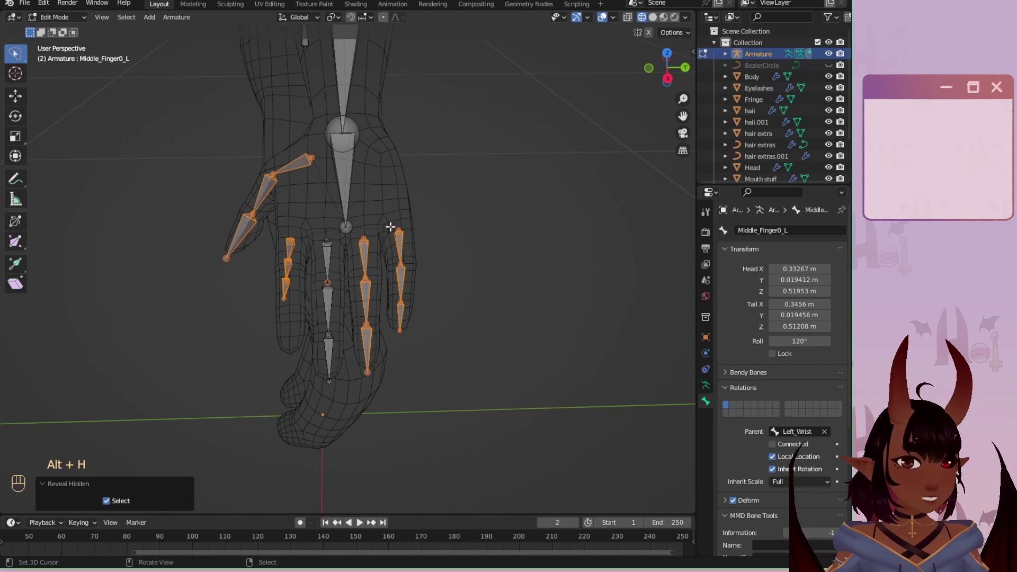
pyautogui.moveTo(455, 207)
pyautogui.mouseDown()
pyautogui.moveTo(365, 231)
pyautogui.moveTo(295, 296)
pyautogui.moveTo(296, 413)
pyautogui.mouseUp()
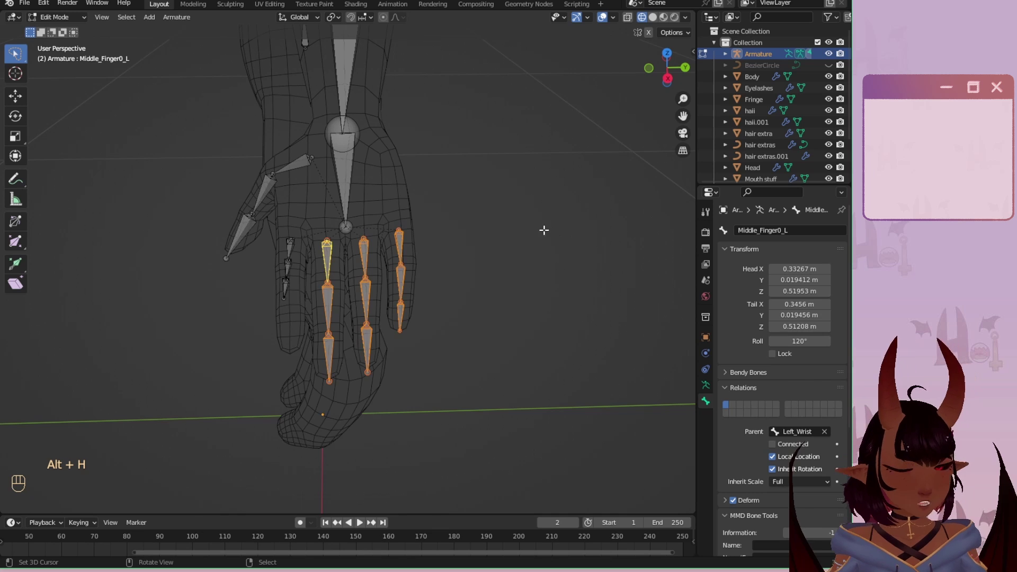
pyautogui.press('h')
# In front view, lower the index finger's end bone about 0.016 m along Z.
pyautogui.click(648, 68)
pyautogui.scroll(5, 453, 224)
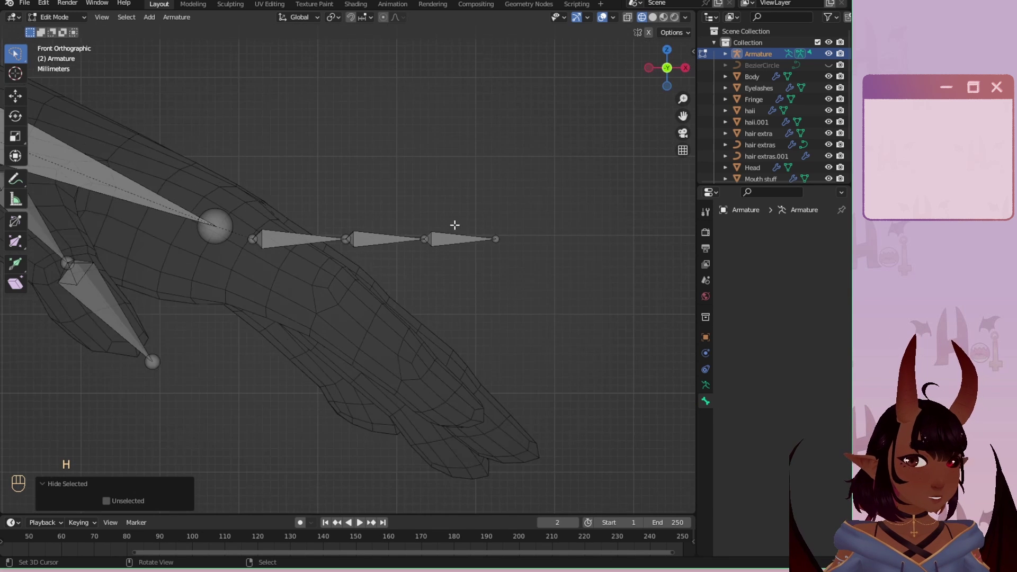
pyautogui.click(476, 223)
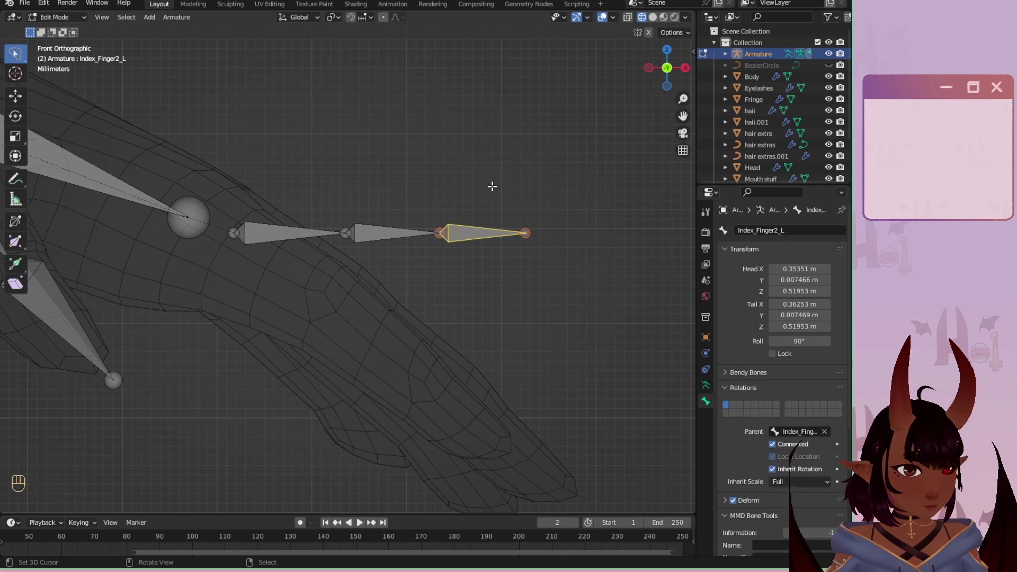
pyautogui.press('g')
pyautogui.press('z')
pyautogui.click(426, 313)
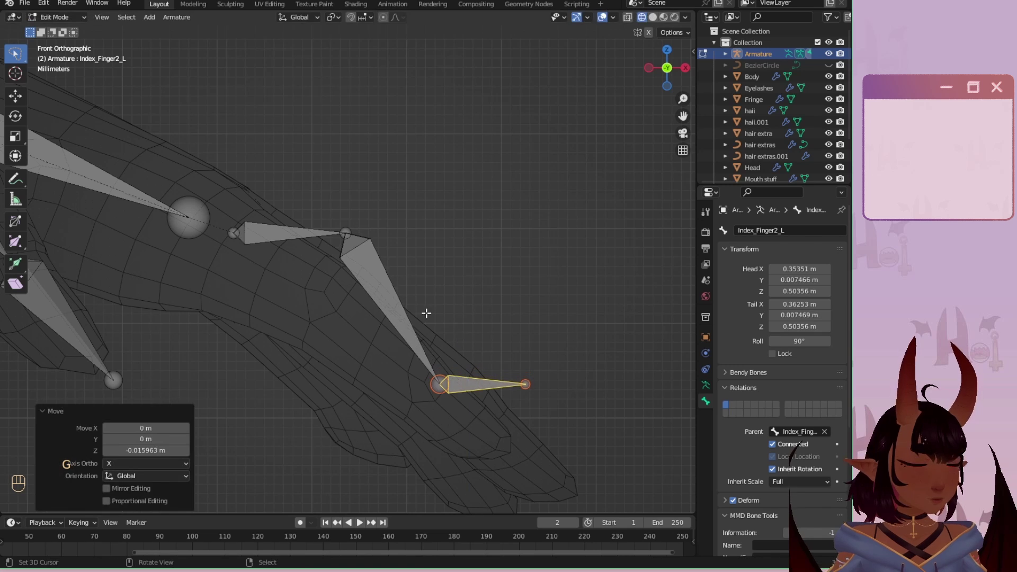
# Lower the tail joint of the index finger's base bone about 0.0088 m along Z, and shift it -0.0028 m in X and 0.0025 m in Z.
pyautogui.click(345, 233)
pyautogui.press('g')
pyautogui.press('z')
pyautogui.click(343, 310)
pyautogui.press('g')
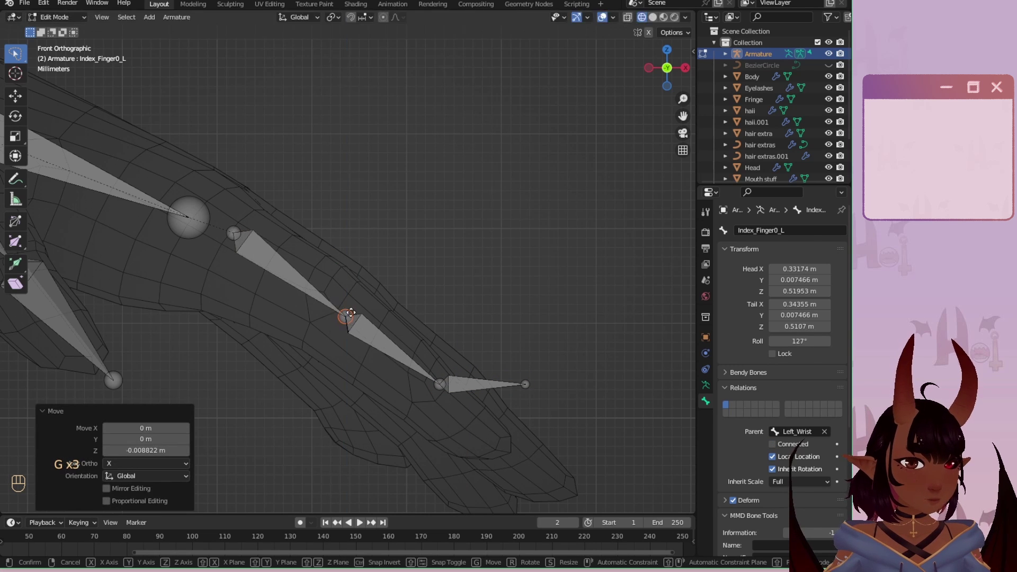
pyautogui.click(321, 291)
# Shift the joint before the index finger's end bone about -0.0016 m along X and place the tip joint inside the fingertip.
pyautogui.keyDown('shift'); pyautogui.moveTo(320, 291); pyautogui.dragTo(370, 280, button='middle'); pyautogui.keyUp('shift')
pyautogui.scroll(1, 370, 279)
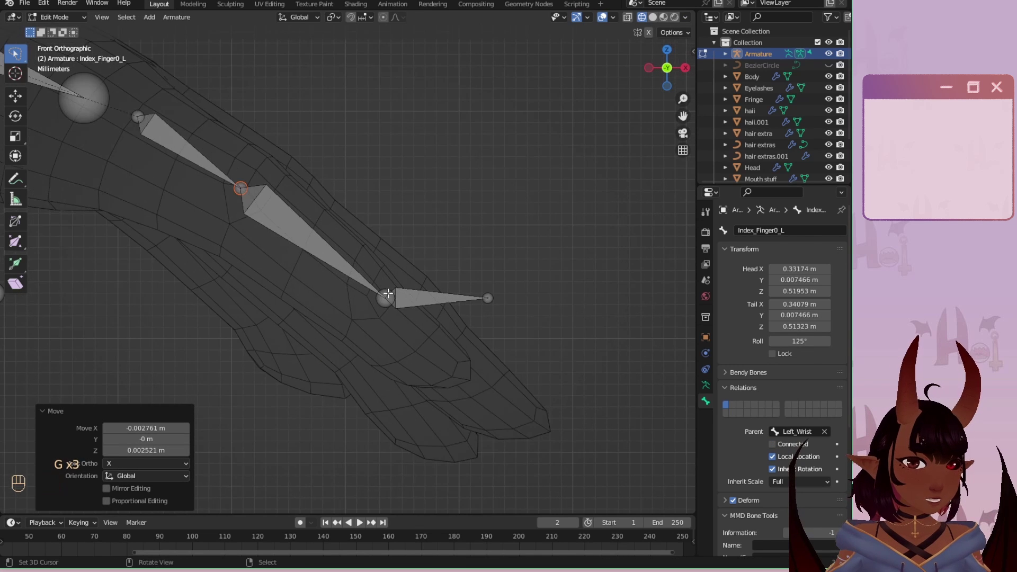
pyautogui.click(365, 295)
pyautogui.press('g')
pyautogui.click(370, 291)
pyautogui.click(486, 297)
pyautogui.press('g')
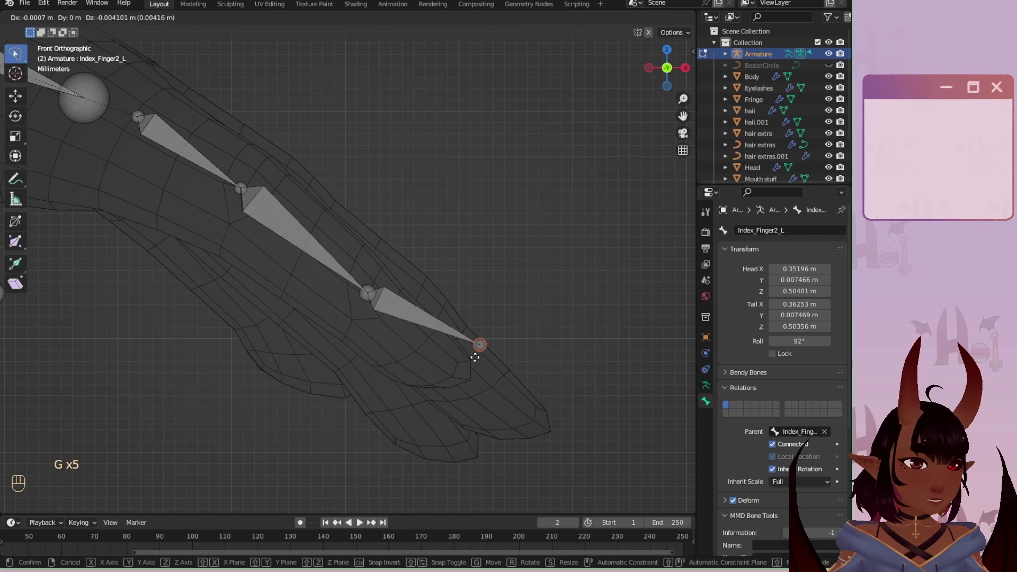
pyautogui.click(461, 386)
# In top view, move the wrist bone's tail joint about -0.0064 m along X and 0.0003 m along Y.
pyautogui.scroll(-2, 423, 350)
pyautogui.moveTo(423, 349); pyautogui.dragTo(342, 321, button='middle')
pyautogui.click(342, 291)
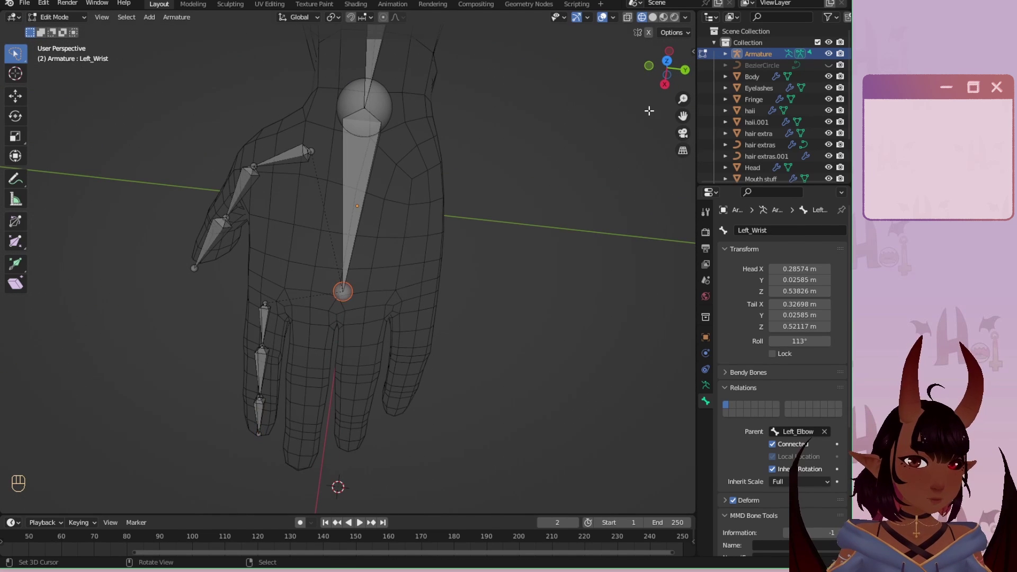
pyautogui.click(667, 60)
pyautogui.press('g')
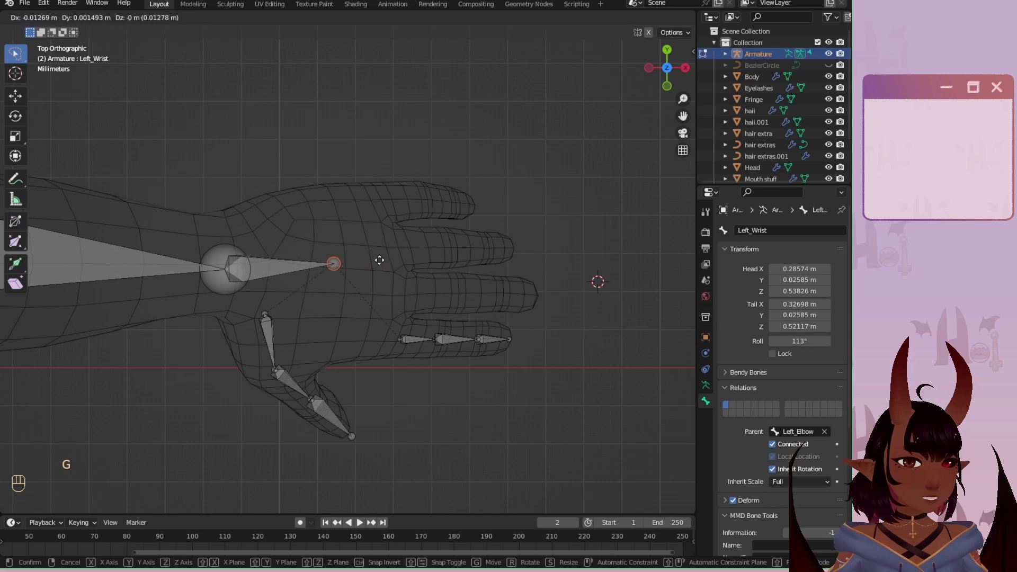
pyautogui.click(401, 263)
# In back view, move the wrist bone's tail joint about -0.0024 m along X and 0.0025 m along Z.
pyautogui.click(668, 50)
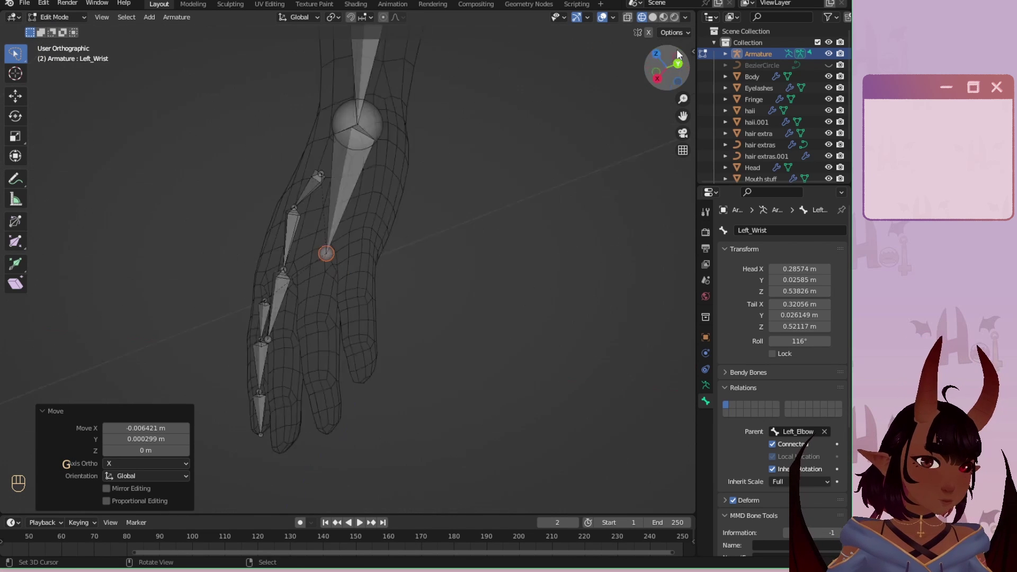
pyautogui.press('g')
pyautogui.click(380, 210)
# Move the wrist joint at the forearm bone's tail about 0.0042 m along X and -0.0014 m along Z.
pyautogui.keyDown('shift'); pyautogui.moveTo(581, 139); pyautogui.dragTo(461, 170, button='middle'); pyautogui.keyUp('shift')
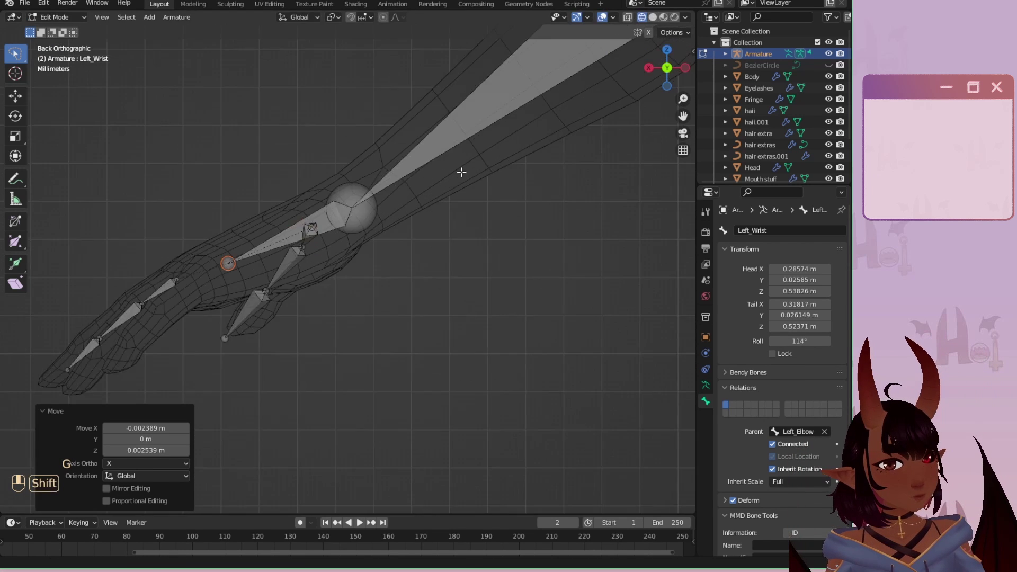
pyautogui.scroll(3, 403, 159)
pyautogui.keyDown('shift'); pyautogui.moveTo(343, 145); pyautogui.dragTo(371, 200, button='middle'); pyautogui.keyUp('shift')
pyautogui.click(371, 198)
pyautogui.press('g')
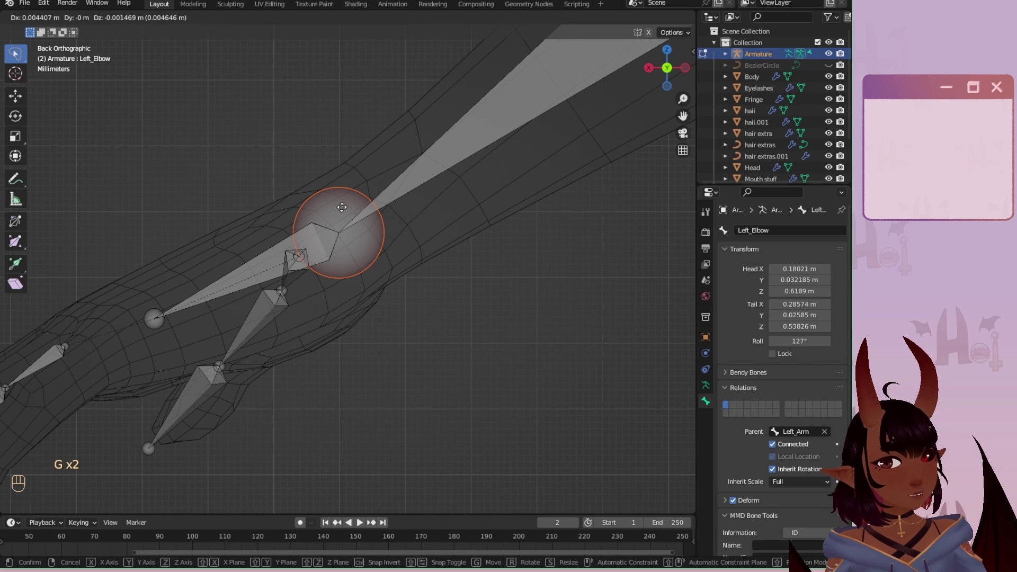
pyautogui.click(343, 207)
# Move the left elbow joint at the upper arm bone's tail about 0.0025 m along X and -0.0026 m along Z.
pyautogui.scroll(-3, 341, 209)
pyautogui.keyDown('shift'); pyautogui.moveTo(341, 209); pyautogui.dragTo(415, 186, button='middle'); pyautogui.keyUp('shift')
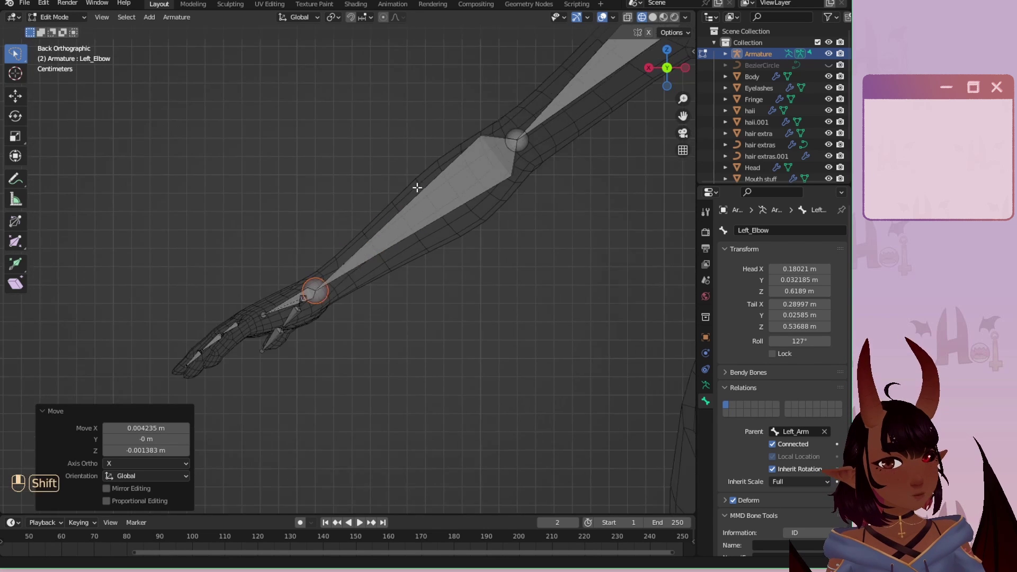
pyautogui.scroll(5, 317, 263)
pyautogui.press('g')
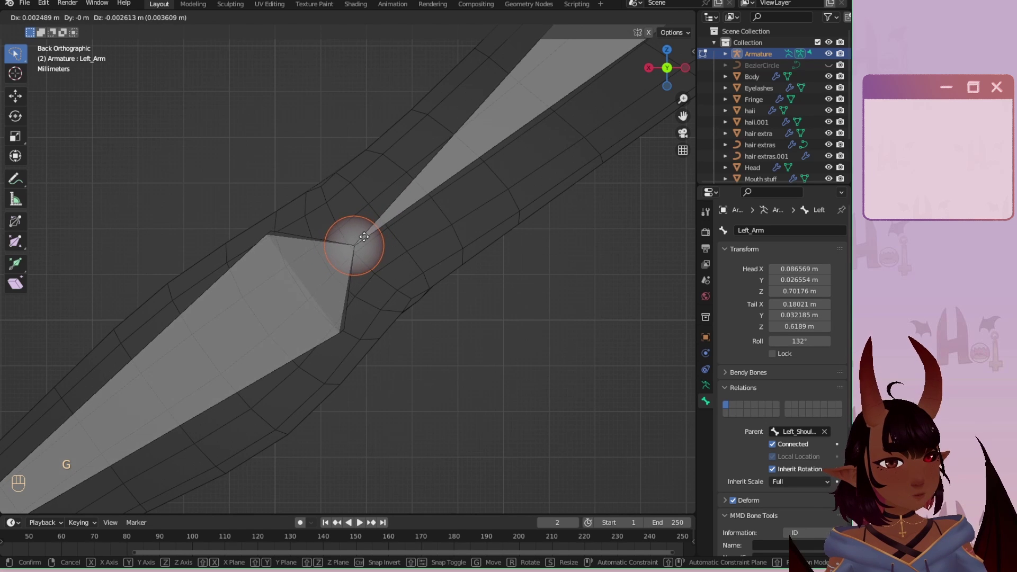
pyautogui.click(367, 234)
# Move the left shoulder bone's tail joint about -0.0050 m along X and 0.0003 m along Z.
pyautogui.scroll(-8, 468, 204)
pyautogui.scroll(3, 467, 204)
pyautogui.scroll(2, 347, 270)
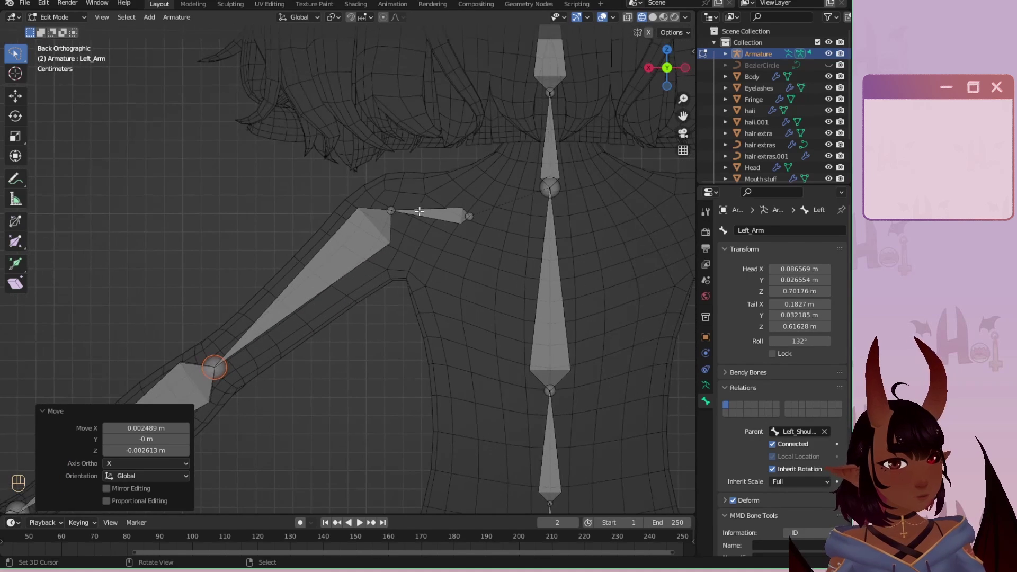
pyautogui.click(396, 211)
pyautogui.press('g')
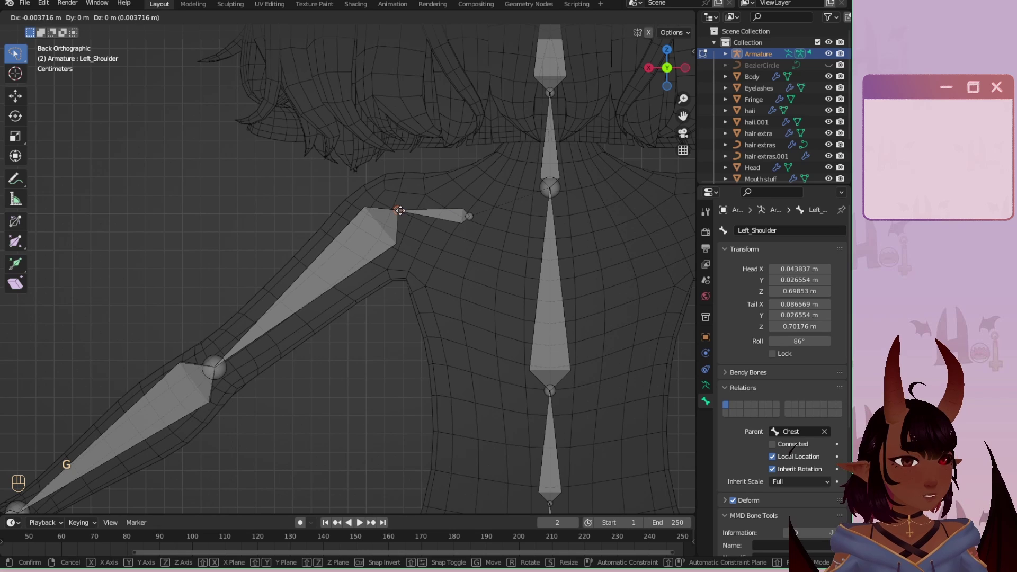
pyautogui.click(403, 210)
# Move the left shoulder bone's head joint about 0.0003 m along X and 0.0034 m along Z.
pyautogui.scroll(-5, 389, 233)
pyautogui.scroll(4, 374, 259)
pyautogui.scroll(4, 374, 260)
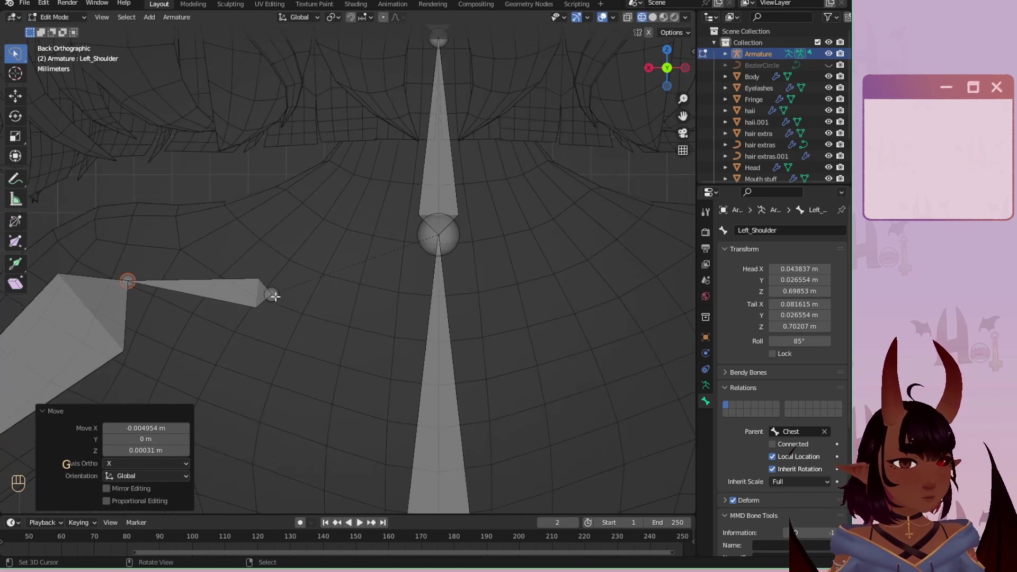
pyautogui.press('g')
pyautogui.click(268, 286)
pyautogui.scroll(-12, 361, 264)
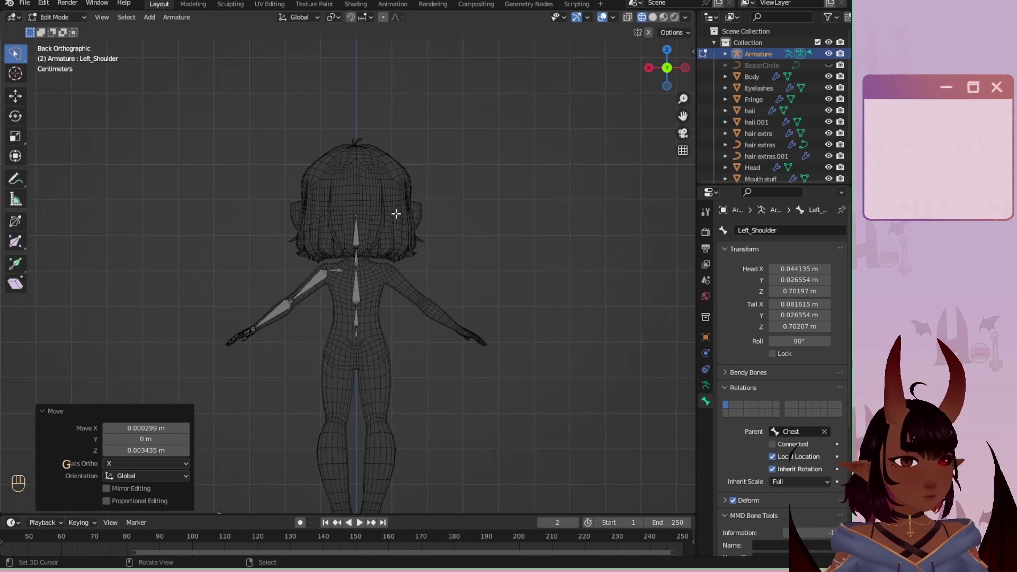
# Switch to front view, deselect all bones and save the file.
pyautogui.scroll(3, 395, 211)
pyautogui.scroll(-1, 407, 211)
pyautogui.press('KP_1')
pyautogui.scroll(2, 397, 227)
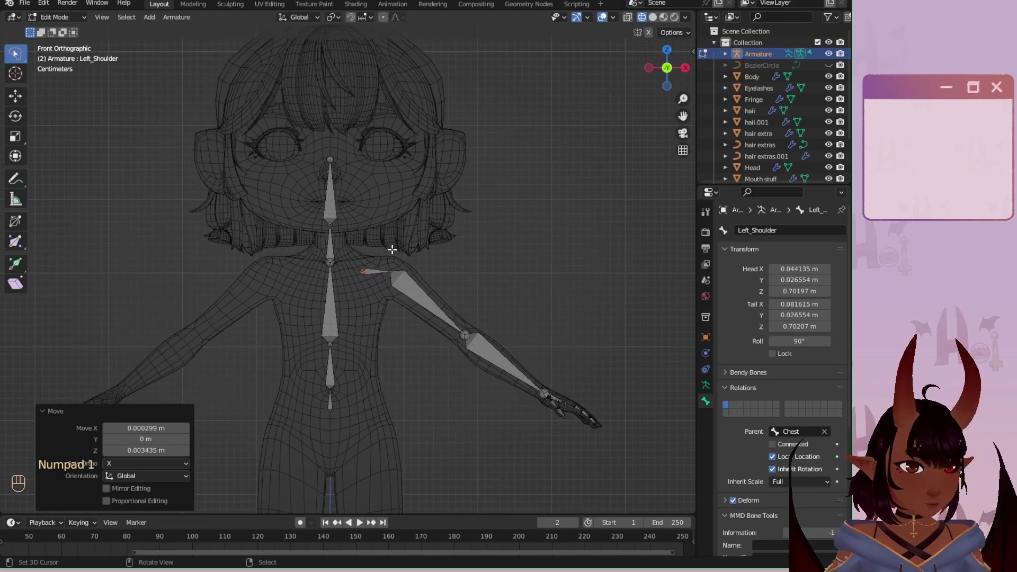
pyautogui.click(332, 183)
pyautogui.click(334, 284)
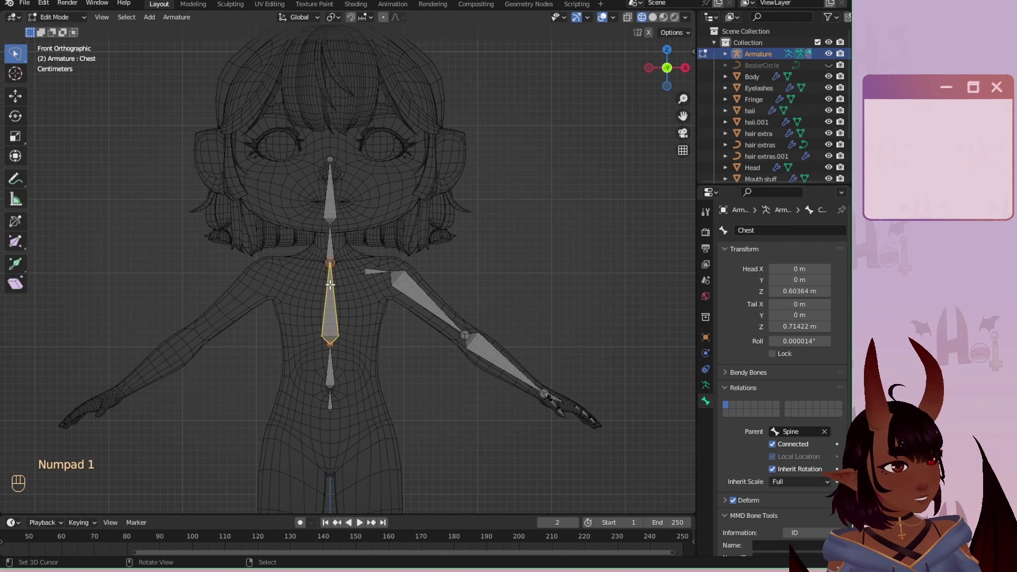
pyautogui.scroll(-3, 336, 284)
pyautogui.press('a')
pyautogui.press('a')
pyautogui.keyDown('shift'); pyautogui.moveTo(393, 370); pyautogui.dragTo(347, 246, button='middle'); pyautogui.keyUp('shift')
pyautogui.scroll(1, 348, 247)
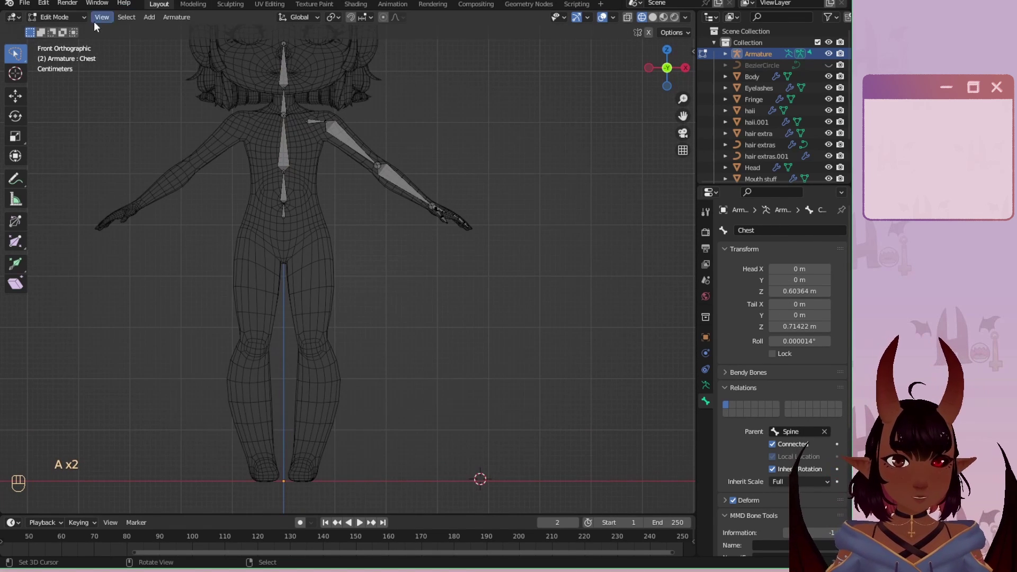
pyautogui.click(24, 3)
pyautogui.click(61, 76)
# Add a new bone to the armature and rotate it 180° so that it points downwards.
pyautogui.scroll(-4, 403, 249)
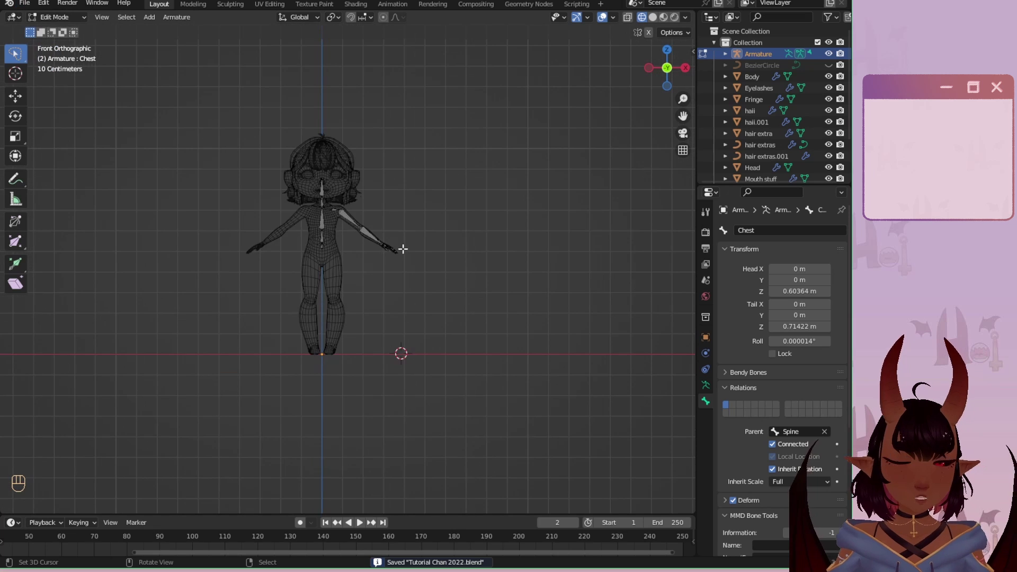
pyautogui.hotkey('shift', 'a')
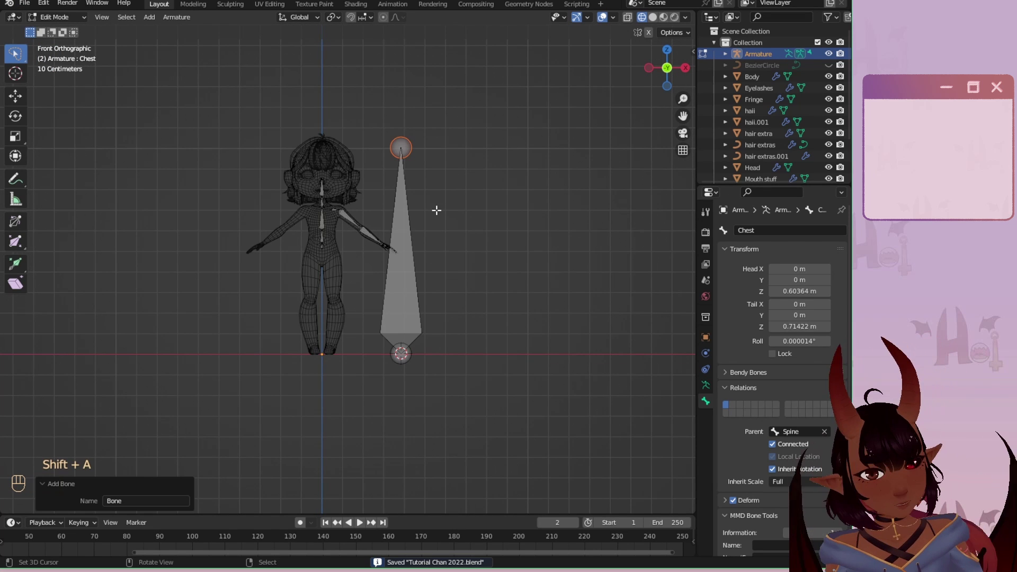
pyautogui.click(396, 259)
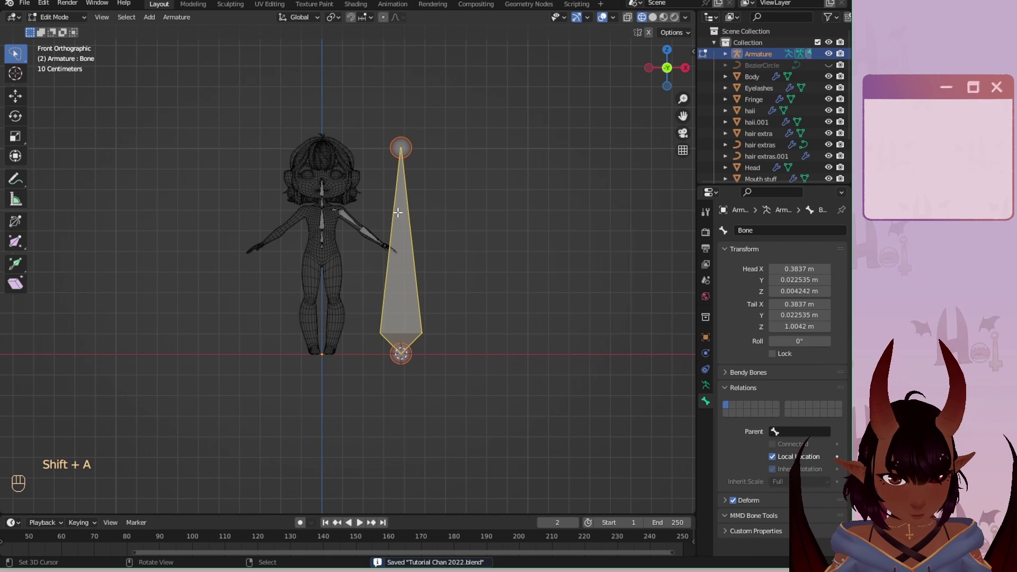
pyautogui.write('r180')
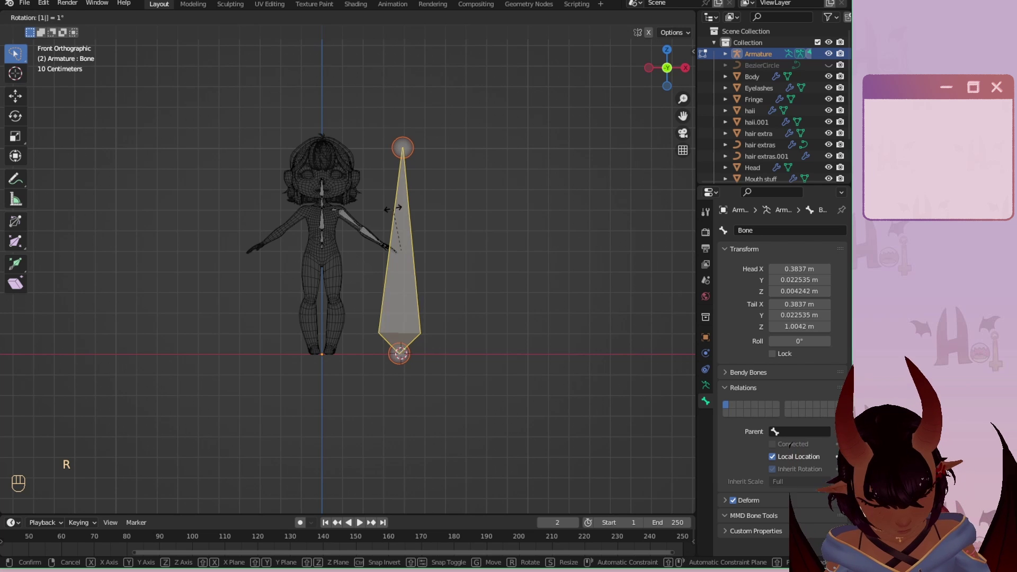
pyautogui.press('Return')
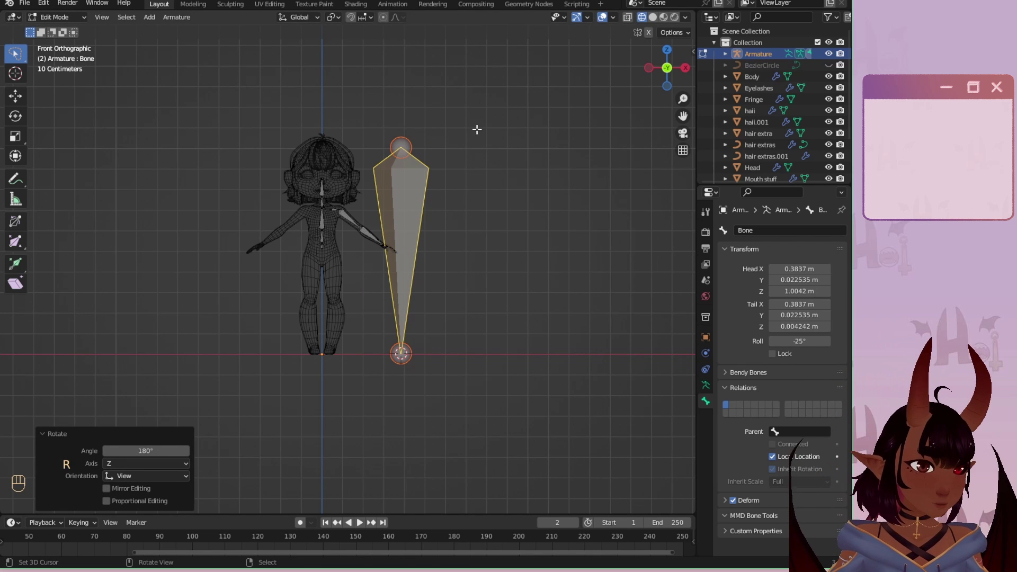
# Scale the new bone to about 0.214 and move it about -0.3275 m along X and -0.1371 m along Z into the left thigh.
pyautogui.press('s')
pyautogui.click(449, 222)
pyautogui.scroll(4, 436, 268)
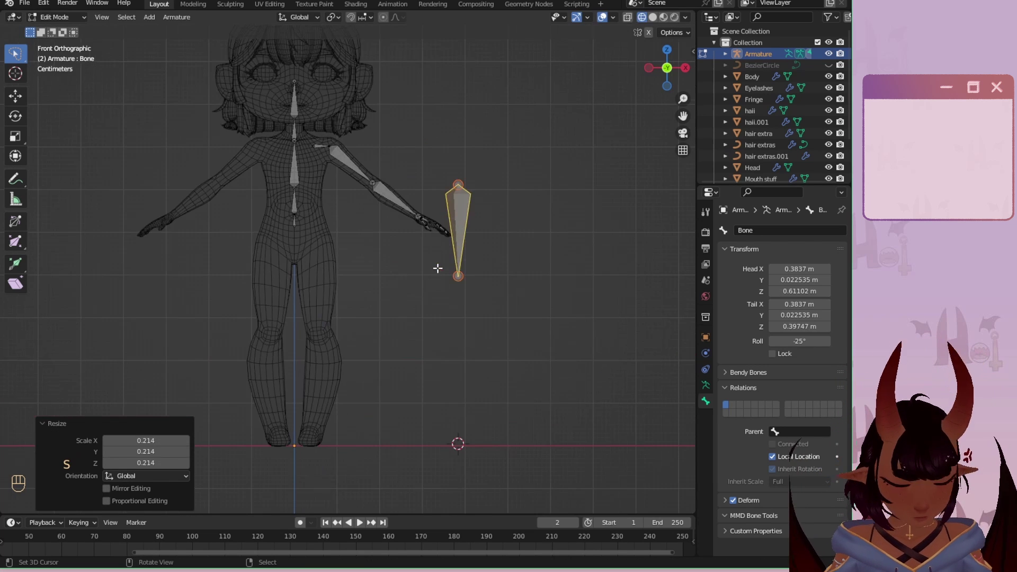
pyautogui.press('g')
pyautogui.click(383, 250)
pyautogui.scroll(5, 383, 250)
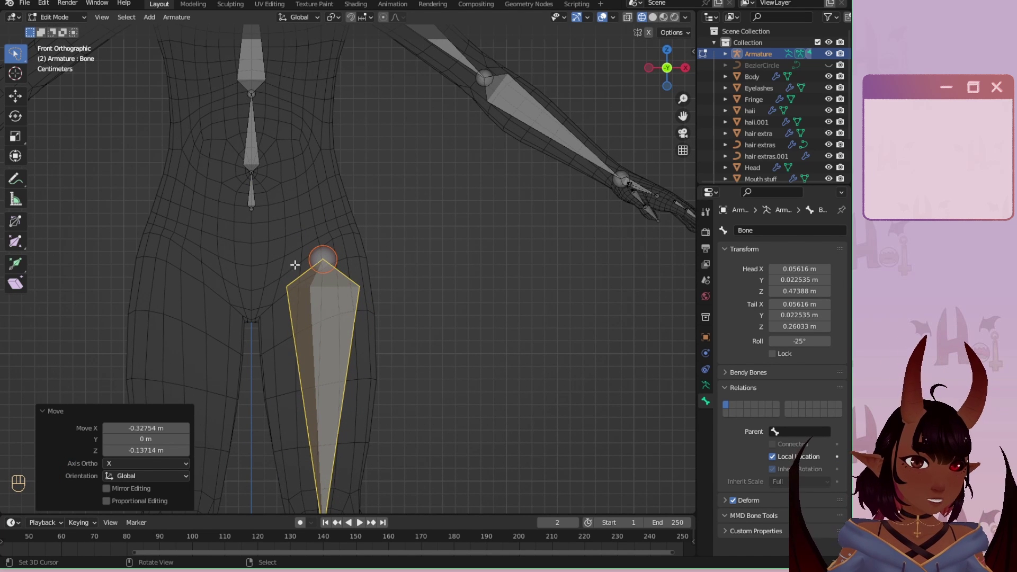
# Shift the thigh bone about -0.0062 m along X and -0.0071 m along Z, and select its knee joint.
pyautogui.press('g')
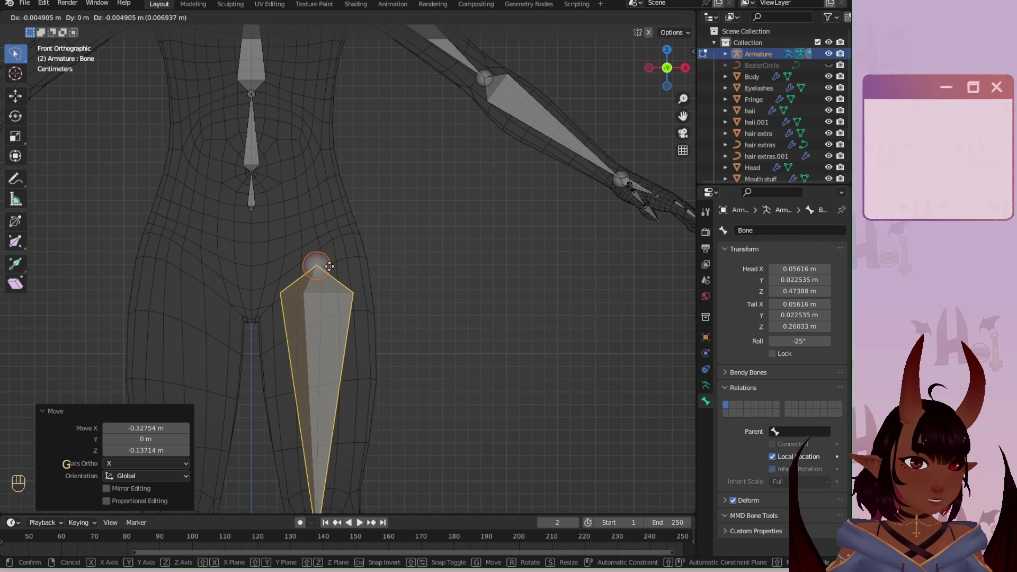
pyautogui.click(328, 266)
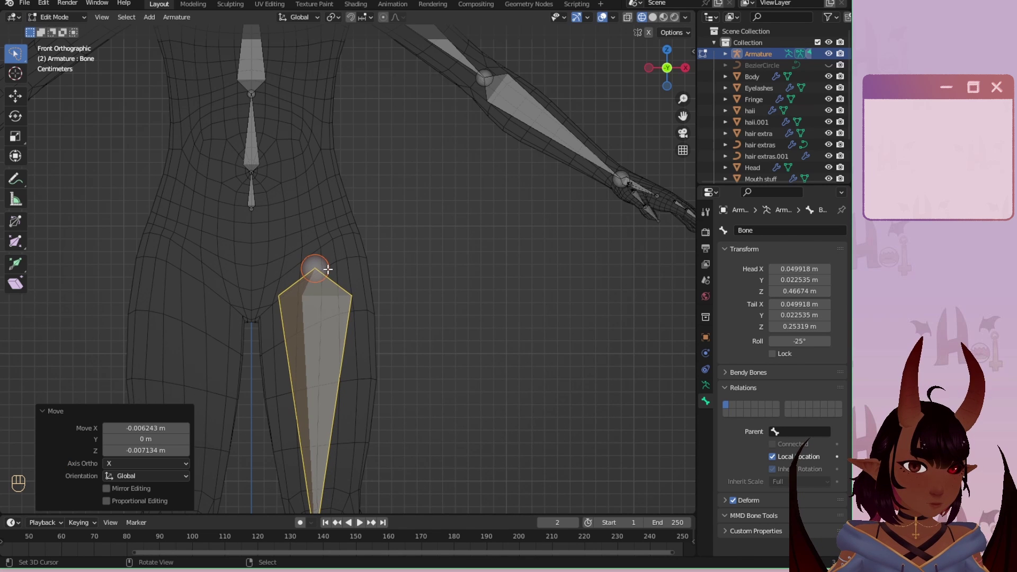
pyautogui.scroll(-4, 326, 268)
pyautogui.keyDown('shift'); pyautogui.moveTo(352, 397); pyautogui.dragTo(359, 222, button='middle'); pyautogui.keyUp('shift')
pyautogui.scroll(4, 359, 222)
pyautogui.click(333, 245)
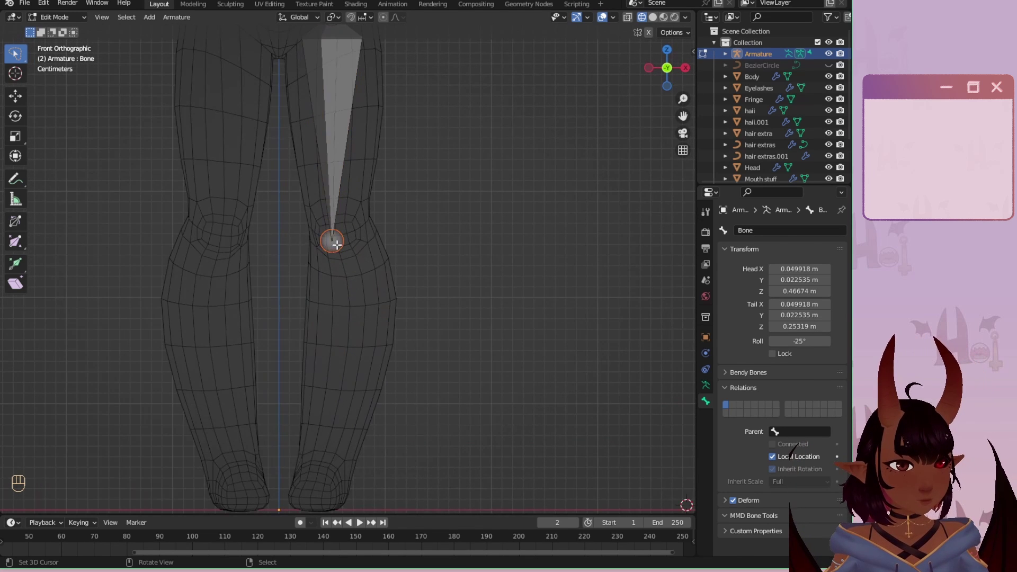
# Select the whole thigh bone and set its roll to 0°.
pyautogui.scroll(-2, 334, 241)
pyautogui.click(352, 152)
pyautogui.scroll(1, 351, 151)
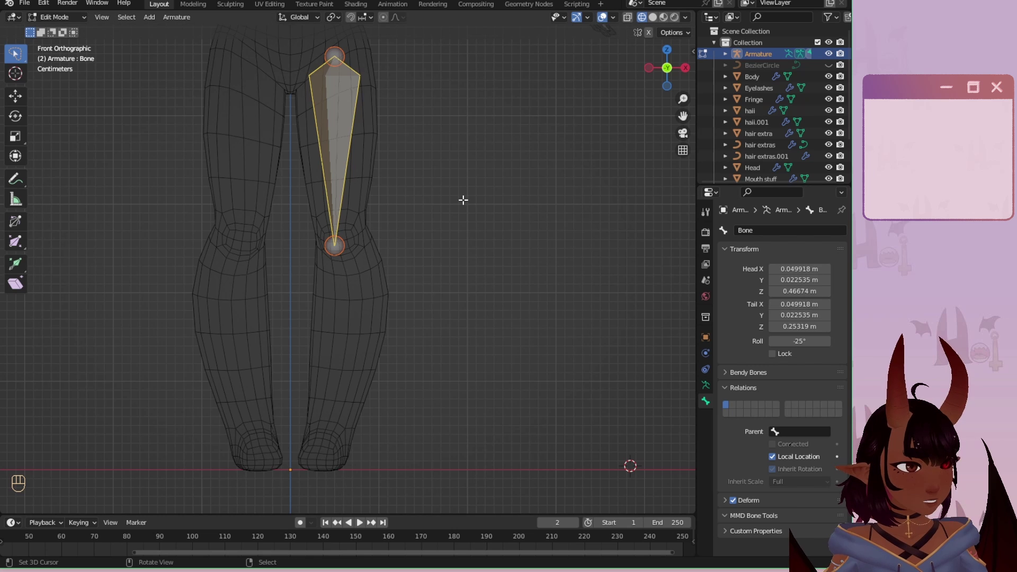
pyautogui.scroll(-2, 424, 221)
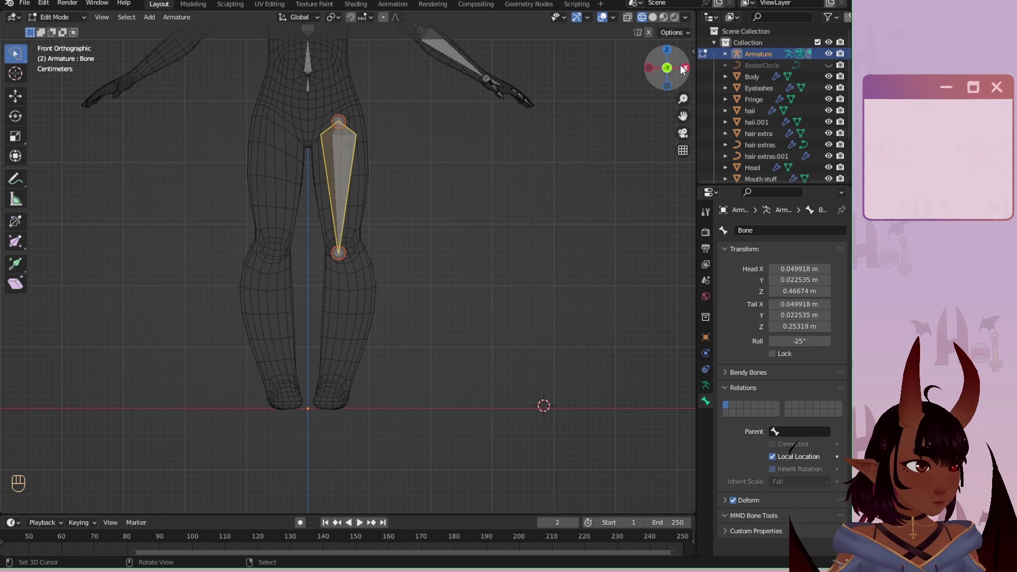
pyautogui.click(684, 68)
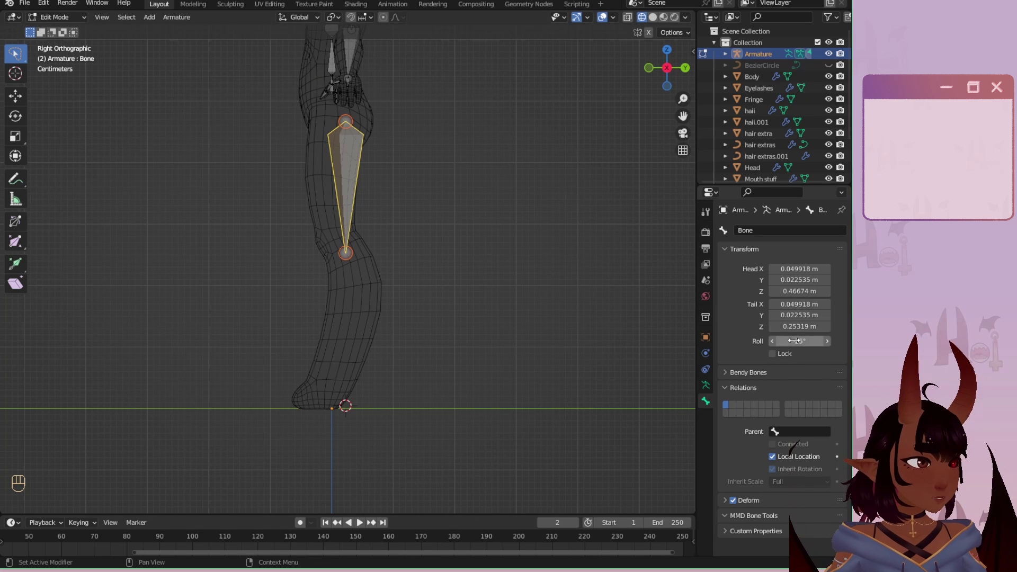
pyautogui.press('Return')
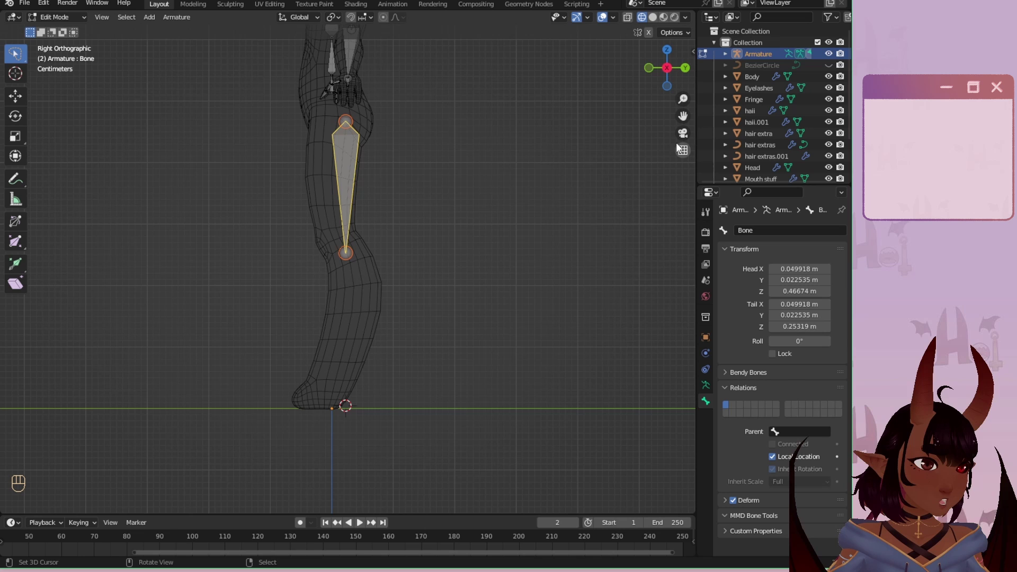
# In front view, extrude a shin bone from the knee to the ankle, about -0.0116 m along X and -0.2247 m along Z.
pyautogui.click(649, 68)
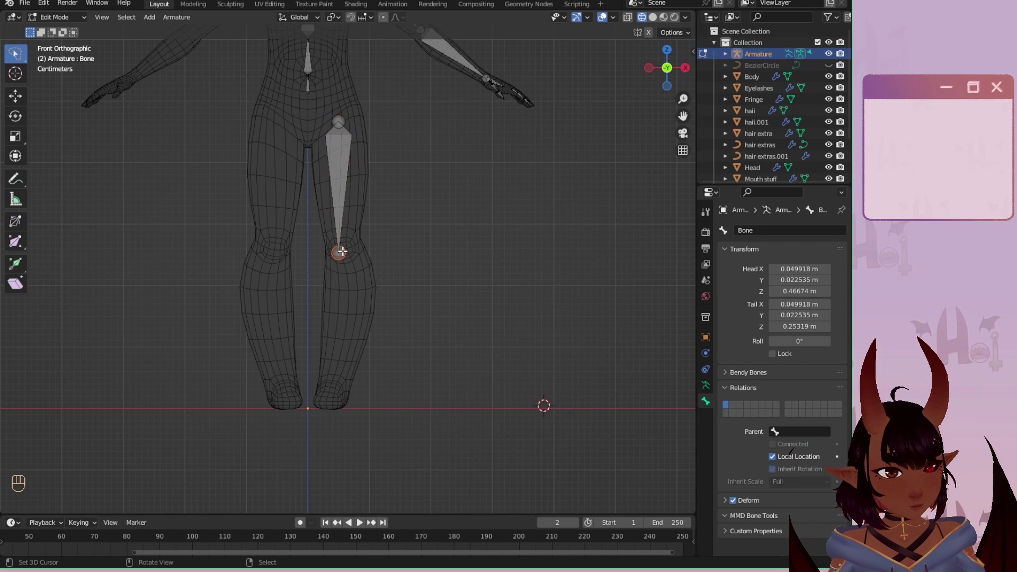
pyautogui.scroll(2, 358, 321)
pyautogui.press('e')
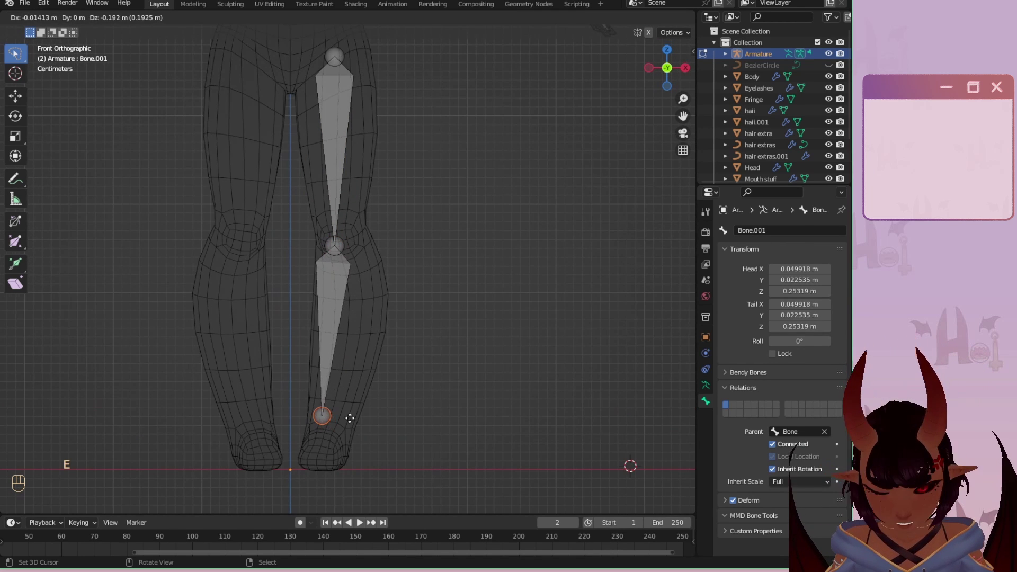
pyautogui.click(352, 448)
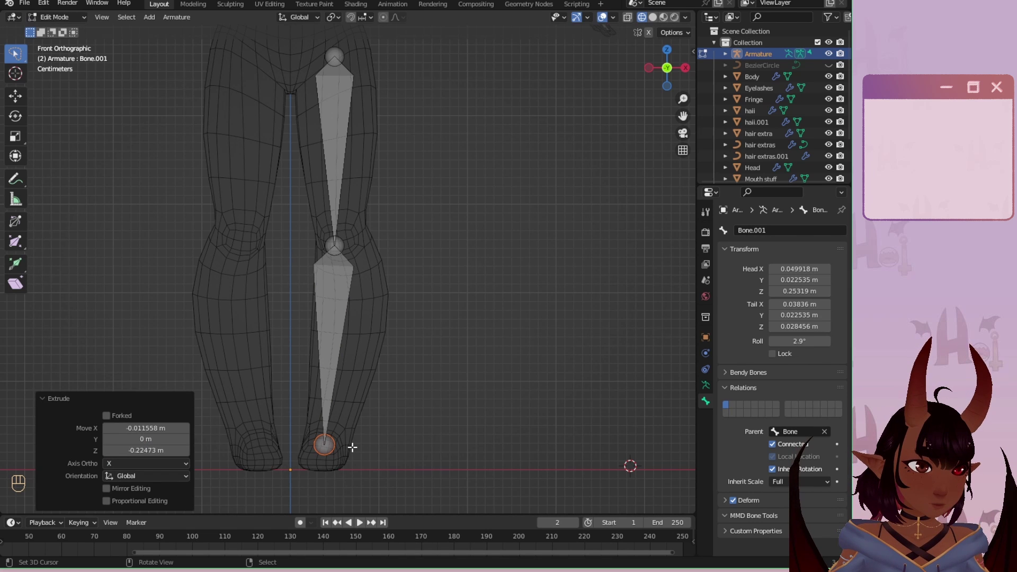
# Extrude two short foot bones from the ankle, about -0.0039 m X and -0.0090 m Z, followed by -0.0077 m X and -0.0122 m Z.
pyautogui.press('e')
pyautogui.click(322, 453)
pyautogui.press('e')
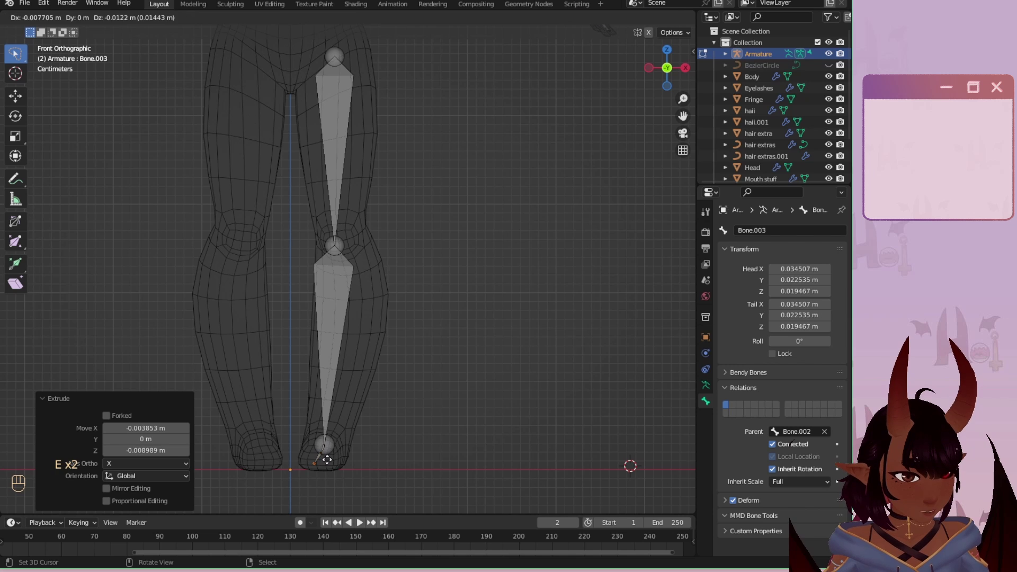
pyautogui.click(316, 462)
# In right view, move the end joint of the last foot bone along Y to just beyond the toes.
pyautogui.click(686, 68)
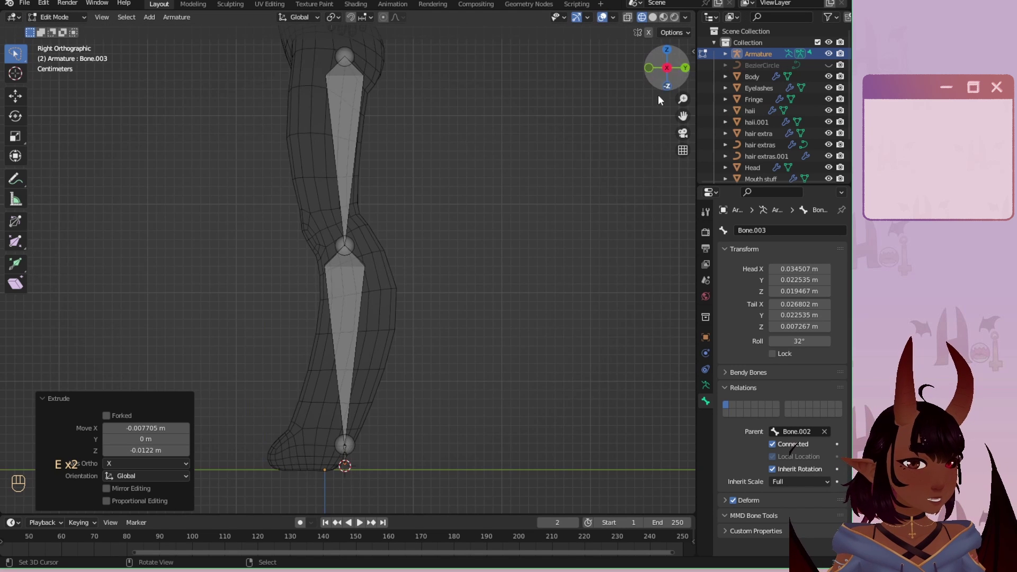
pyautogui.keyDown('shift'); pyautogui.moveTo(400, 256); pyautogui.dragTo(427, 318, button='middle'); pyautogui.keyUp('shift')
pyautogui.scroll(2, 416, 370)
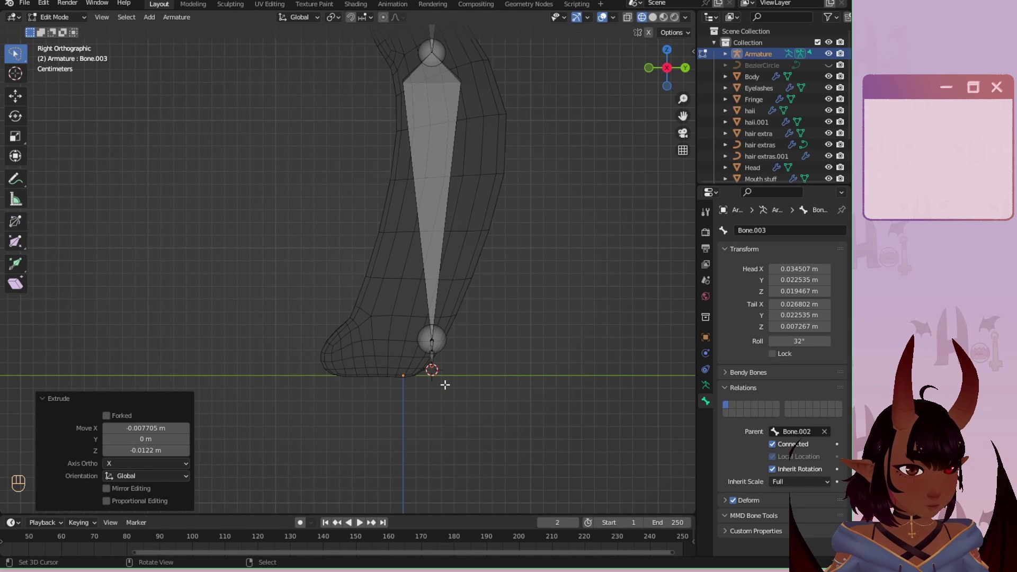
pyautogui.press('e')
pyautogui.press('y')
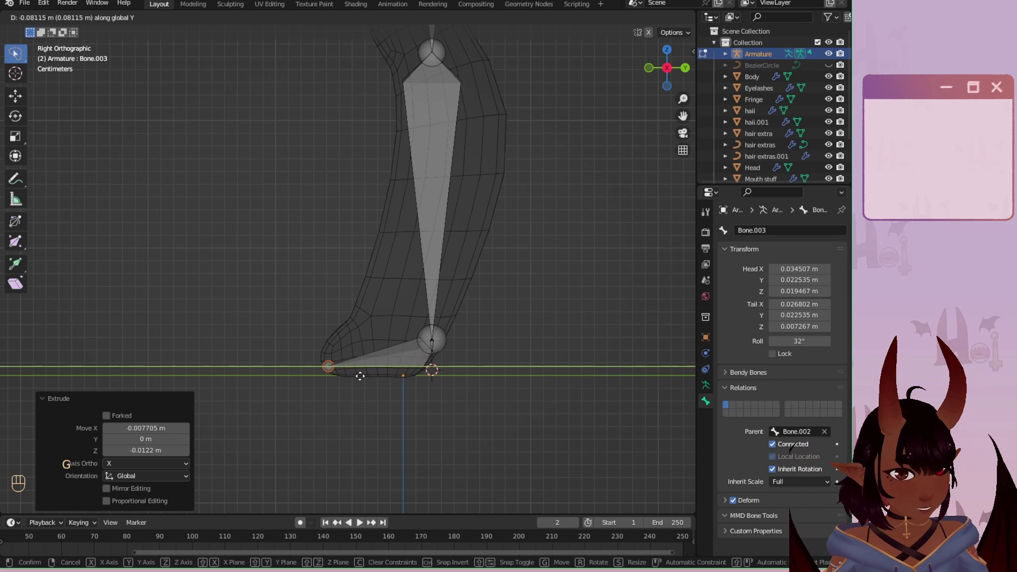
pyautogui.click(344, 372)
# Move the joint between the two foot bones about -0.0861 m along Y to the front of the foot.
pyautogui.click(450, 350)
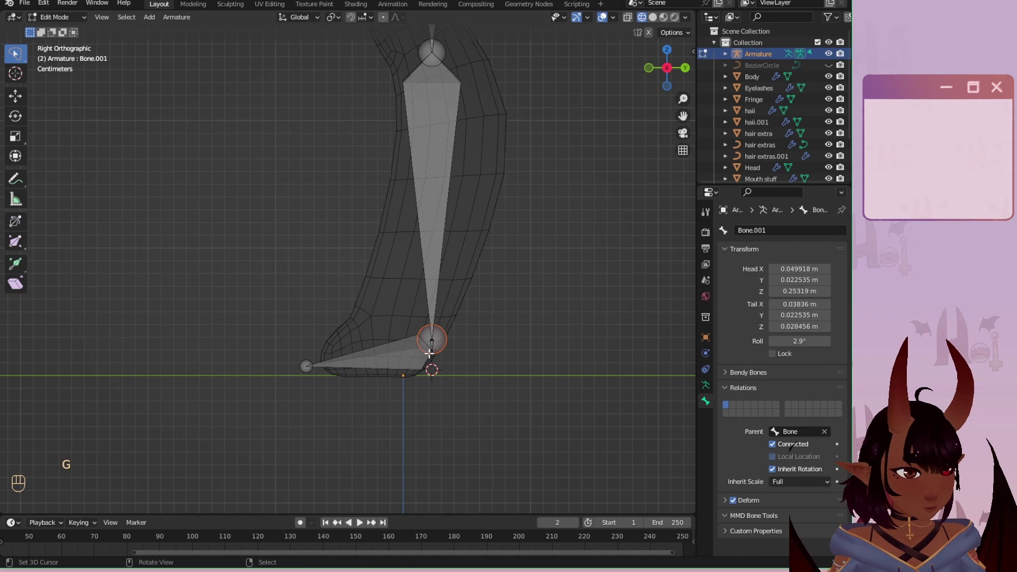
pyautogui.press('g')
pyautogui.press('y')
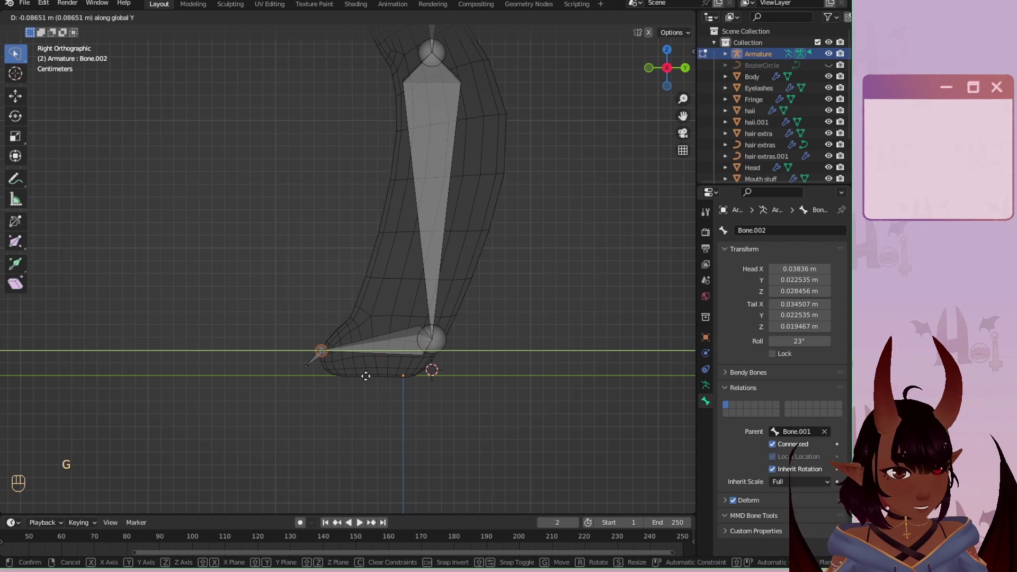
pyautogui.click(365, 376)
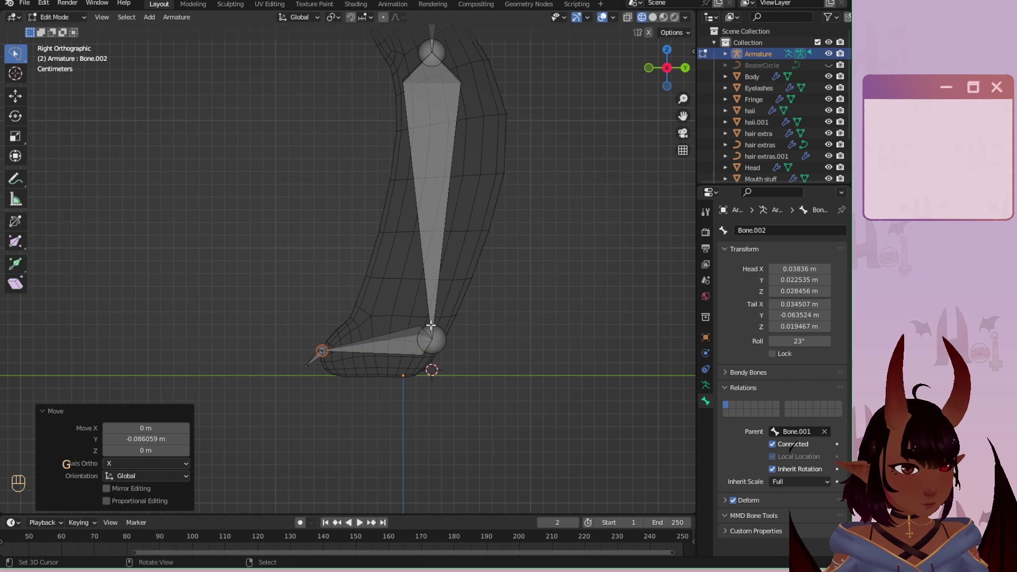
# In right view, move the ankle joint about -0.0219 m along Y.
pyautogui.click(431, 339)
pyautogui.scroll(-2, 431, 339)
pyautogui.keyDown('shift'); pyautogui.moveTo(431, 339); pyautogui.dragTo(425, 363, button='middle'); pyautogui.keyUp('shift')
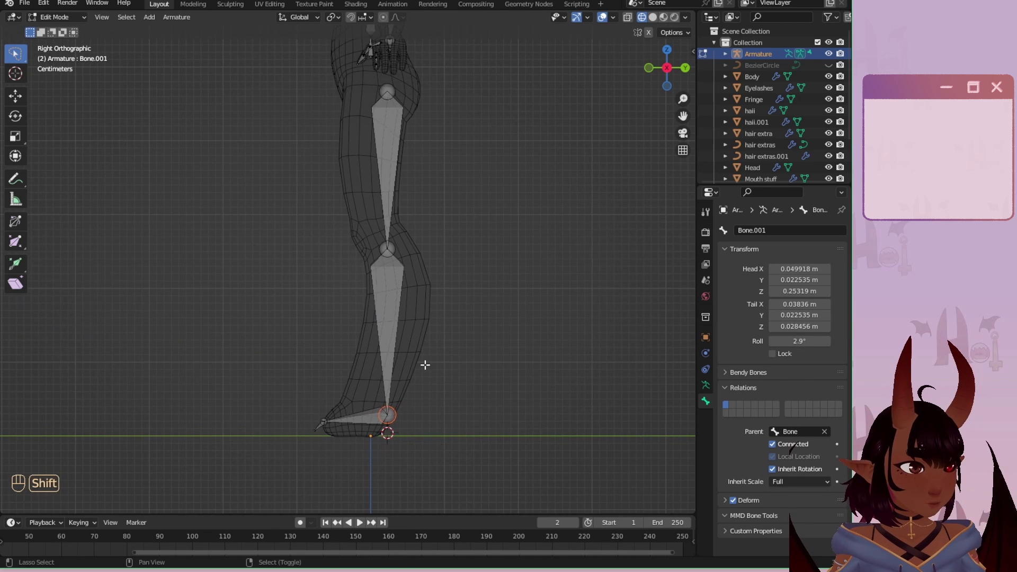
pyautogui.scroll(-1, 424, 363)
pyautogui.scroll(5, 432, 472)
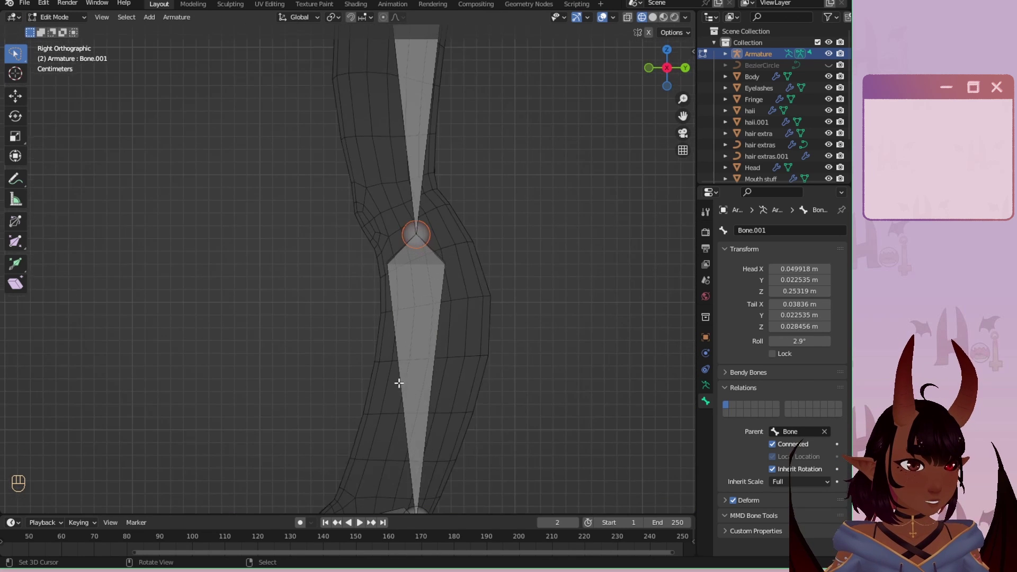
pyautogui.keyDown('shift'); pyautogui.moveTo(431, 472); pyautogui.dragTo(463, 257, button='middle'); pyautogui.keyUp('shift')
pyautogui.click(463, 311)
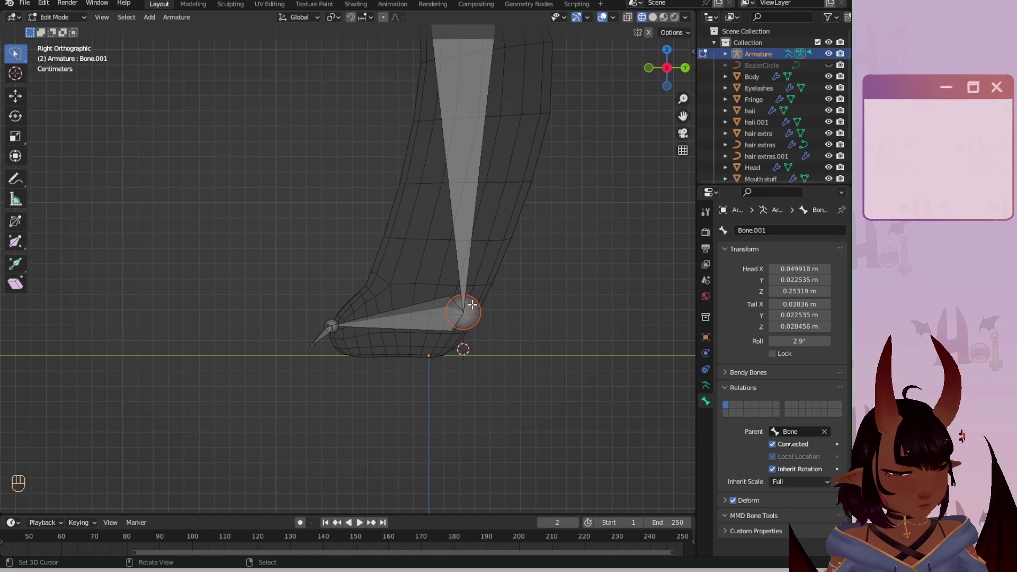
pyautogui.press('g')
pyautogui.press('y')
pyautogui.click(443, 310)
# Move the joint between the two foot bones slightly back and down toward the sole, inside the front of the foot.
pyautogui.scroll(3, 335, 336)
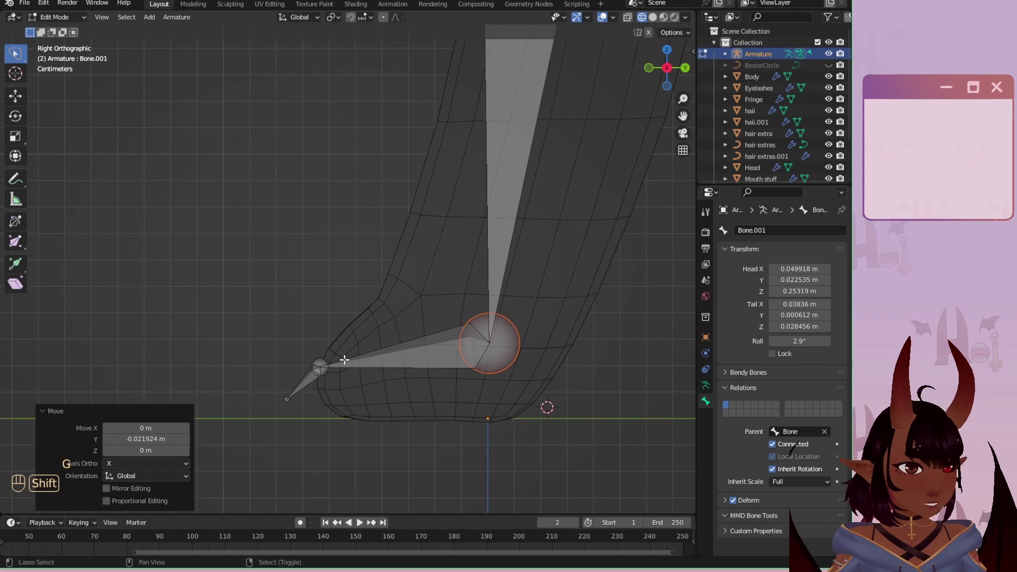
pyautogui.keyDown('shift'); pyautogui.moveTo(343, 360); pyautogui.dragTo(342, 307, button='middle'); pyautogui.keyUp('shift')
pyautogui.rightClick(322, 312)
pyautogui.press('g')
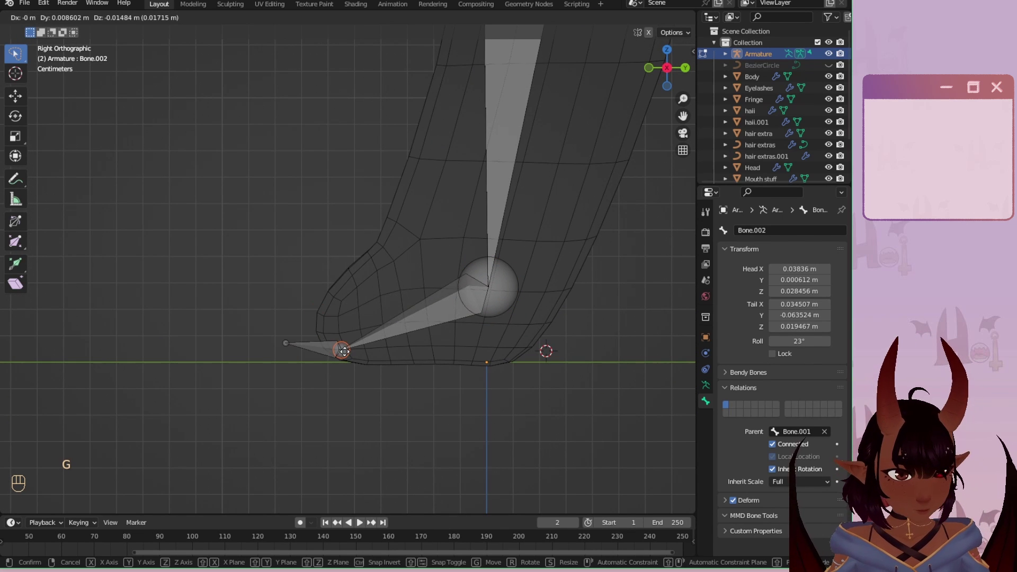
pyautogui.click(344, 346)
pyautogui.press('g')
pyautogui.click(343, 344)
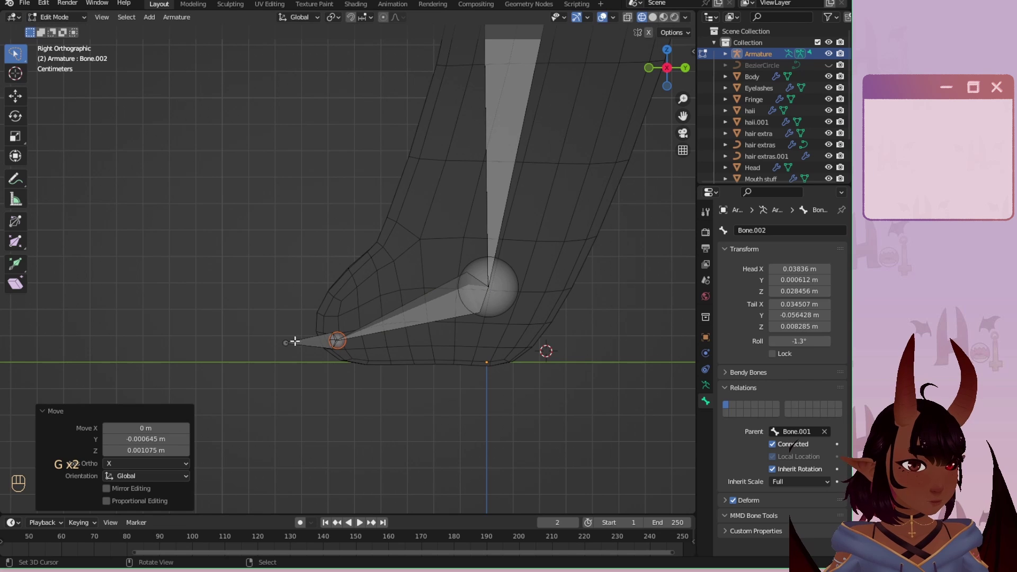
# Move the end joint of the last foot bone about 0.003 m back along Y, keeping it just beyond the toes.
pyautogui.rightClick(295, 341)
pyautogui.press('g')
pyautogui.click(304, 337)
pyautogui.press('g')
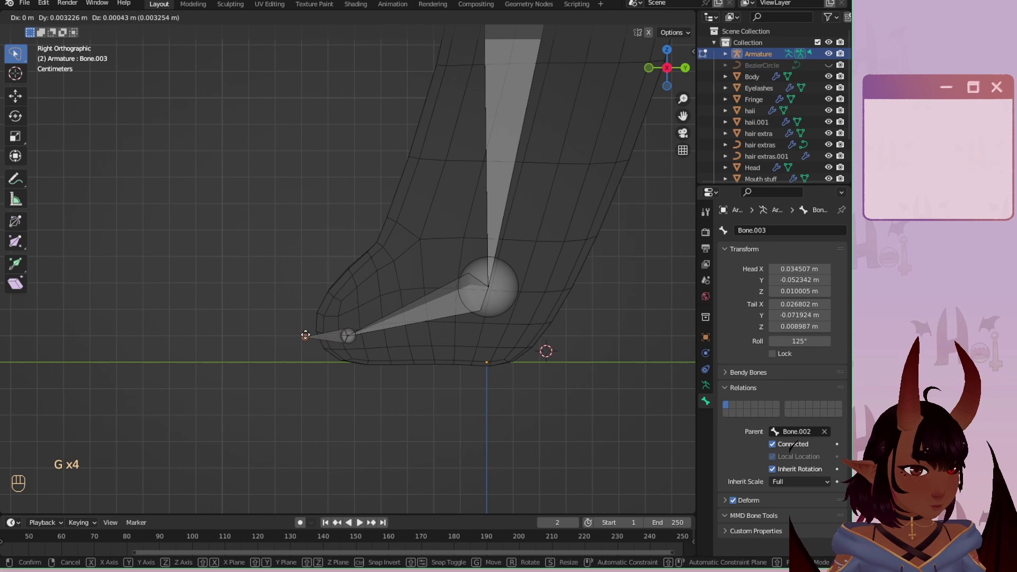
pyautogui.click(304, 337)
# Parent the left thigh bone to the Hips bone with Keep Offset.
pyautogui.scroll(-3, 367, 264)
pyautogui.keyDown('shift'); pyautogui.moveTo(368, 264); pyautogui.dragTo(374, 418, button='middle'); pyautogui.keyUp('shift')
pyautogui.keyDown('shift'); pyautogui.moveTo(371, 174); pyautogui.dragTo(382, 349, button='middle'); pyautogui.keyUp('shift')
pyautogui.rightClick(382, 287)
pyautogui.scroll(2, 383, 287)
pyautogui.scroll(2, 405, 318)
pyautogui.keyDown('shift'); pyautogui.moveTo(387, 139); pyautogui.dragTo(328, 352, button='middle'); pyautogui.keyUp('shift')
pyautogui.scroll(-3, 446, 388)
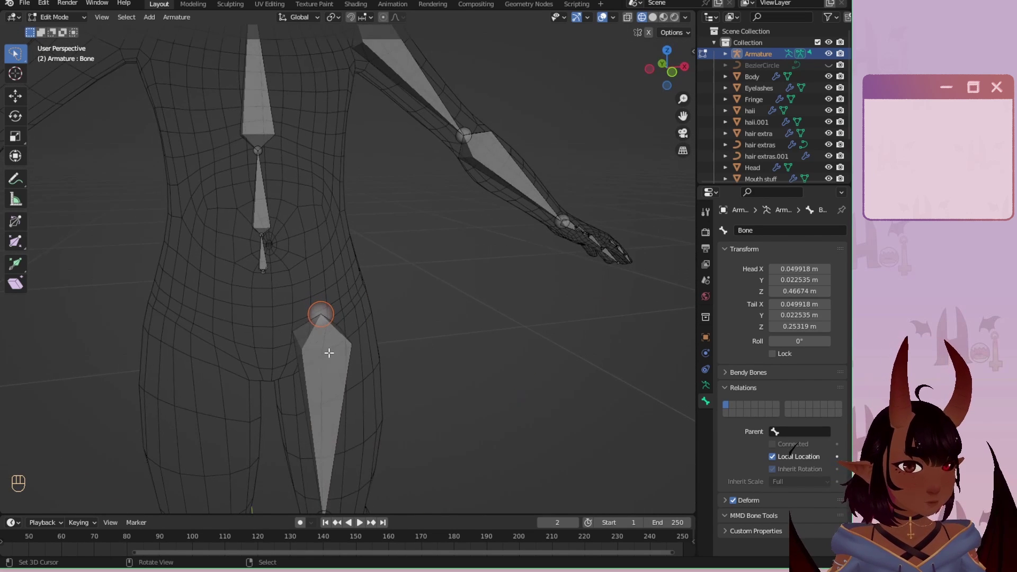
pyautogui.rightClick(329, 351)
pyautogui.keyDown('shift'); pyautogui.rightClick(264, 259); pyautogui.keyUp('shift')
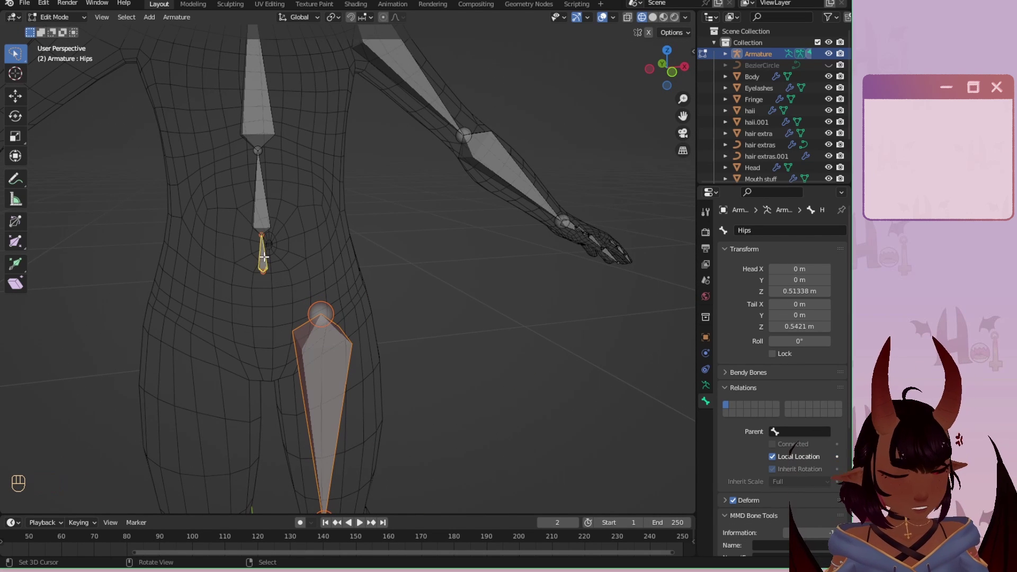
pyautogui.hotkey('ctrl', 'p')
pyautogui.click(265, 262)
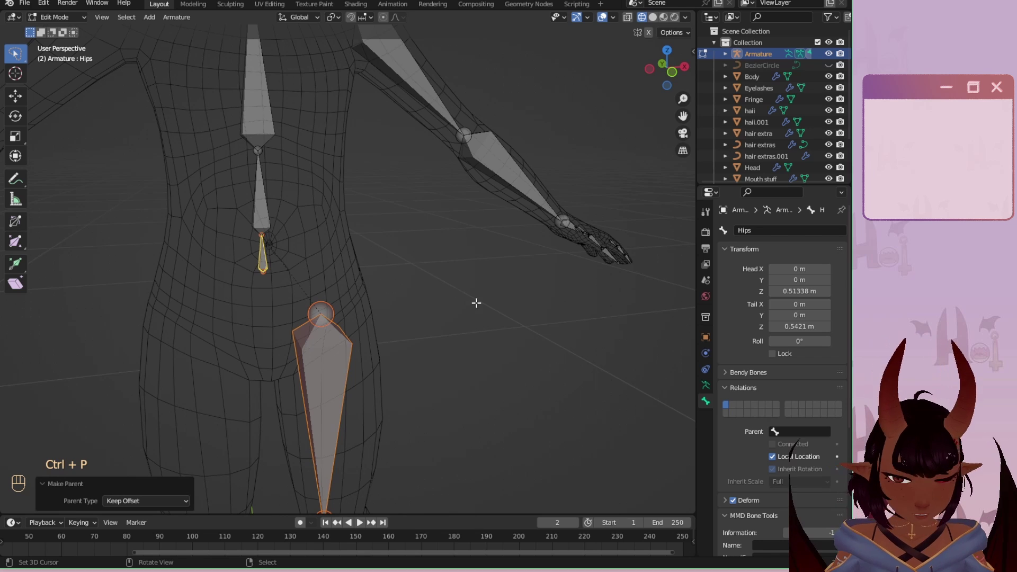
# Hide the left hand bones and the left forearm bone to clear the side view of the hips.
pyautogui.press('KP_3')
pyautogui.scroll(2, 382, 262)
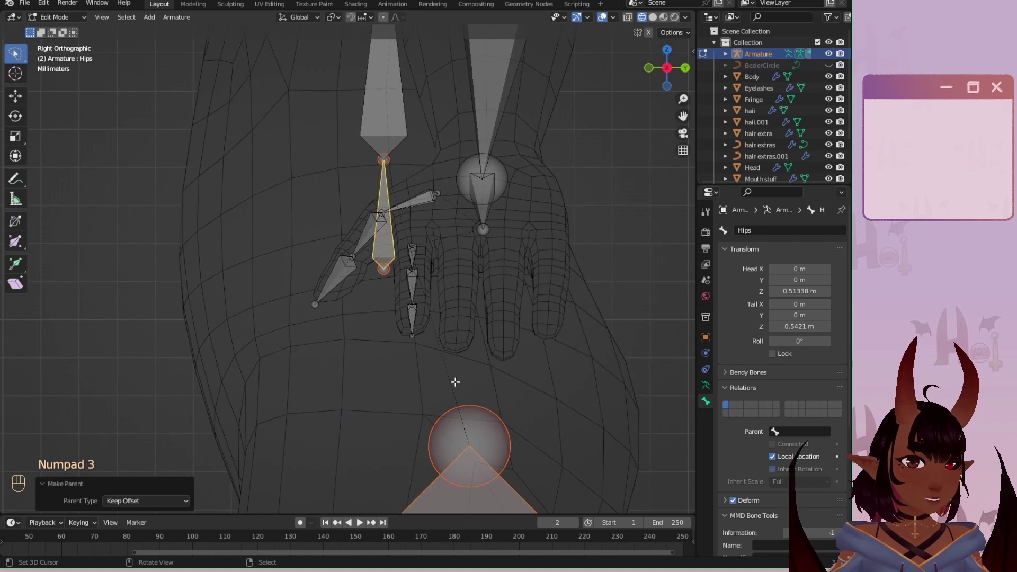
pyautogui.scroll(-3, 455, 381)
pyautogui.moveTo(438, 330); pyautogui.dragTo(462, 248, button='middle')
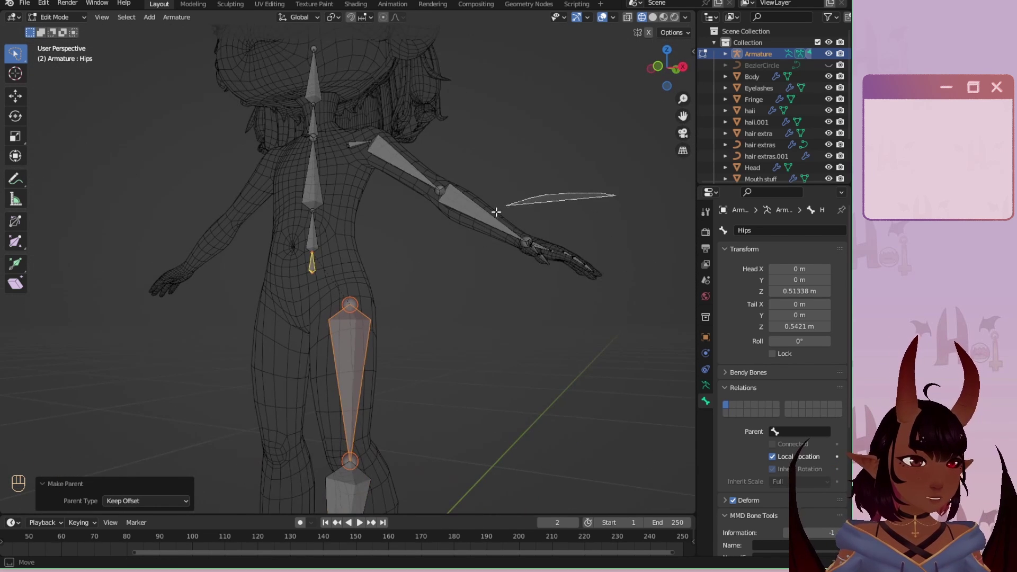
pyautogui.moveTo(496, 212); pyautogui.dragTo(488, 331)
pyautogui.press('h')
pyautogui.click(479, 213)
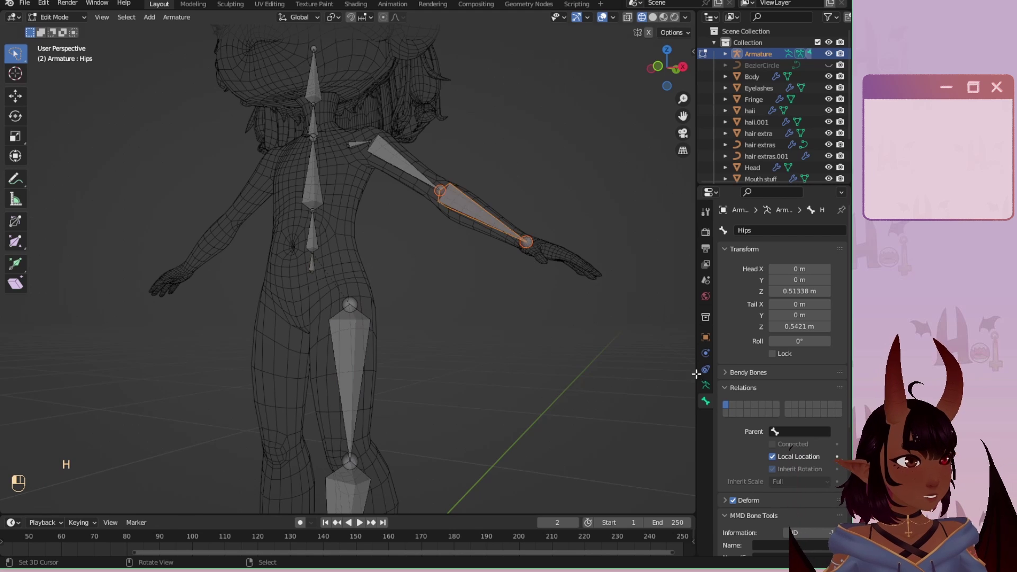
pyautogui.press('h')
# In right view, move the whole thigh bone about -0.0219 m along Y to sit below the Hips bone.
pyautogui.press('KP_3')
pyautogui.scroll(6, 391, 313)
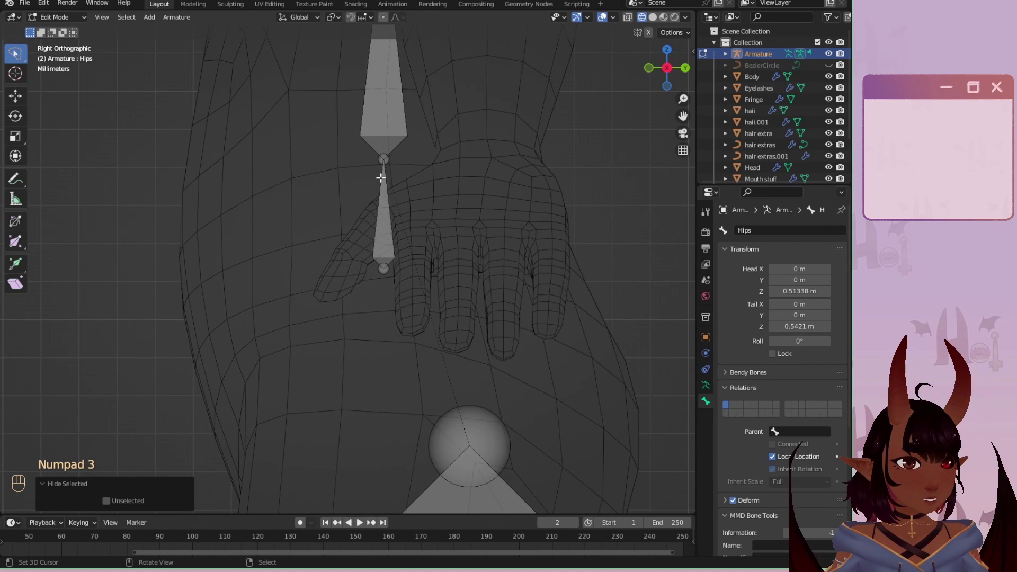
pyautogui.scroll(-4, 402, 133)
pyautogui.click(393, 342)
pyautogui.scroll(-3, 385, 389)
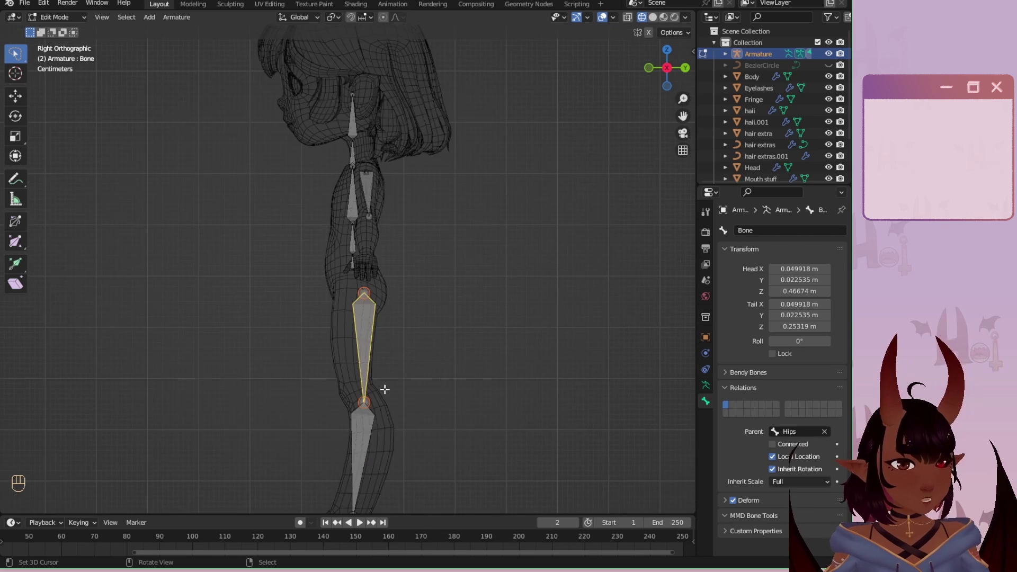
pyautogui.scroll(-2, 384, 389)
pyautogui.scroll(5, 382, 369)
pyautogui.scroll(-3, 383, 369)
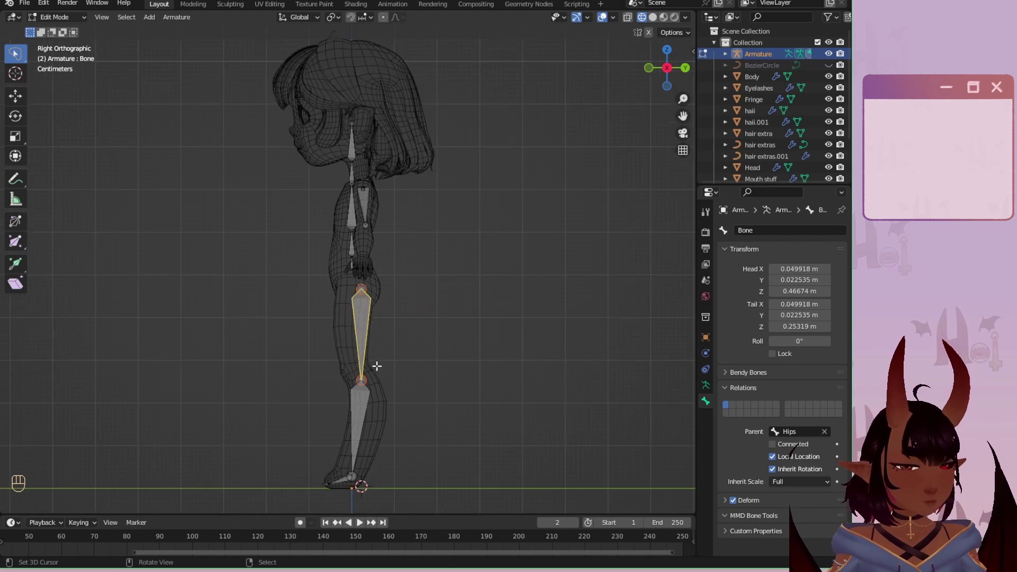
pyautogui.scroll(5, 393, 384)
pyautogui.scroll(2, 479, 399)
pyautogui.press('g')
pyautogui.press('y')
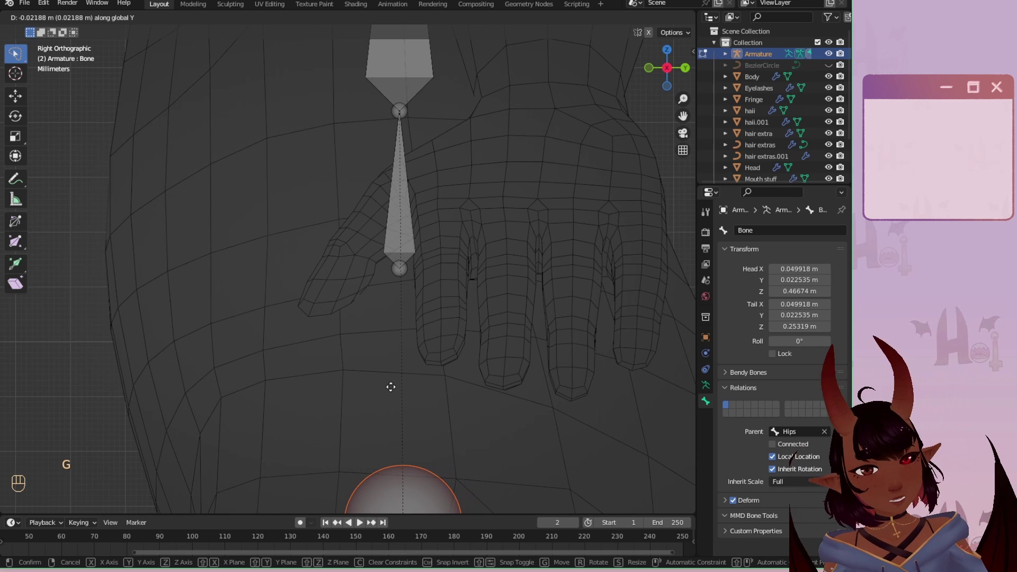
pyautogui.click(391, 386)
# Fine-tune the thigh bone by about -0.0006 m along Y so its parent line to the Hips bone runs vertically.
pyautogui.scroll(12, 479, 325)
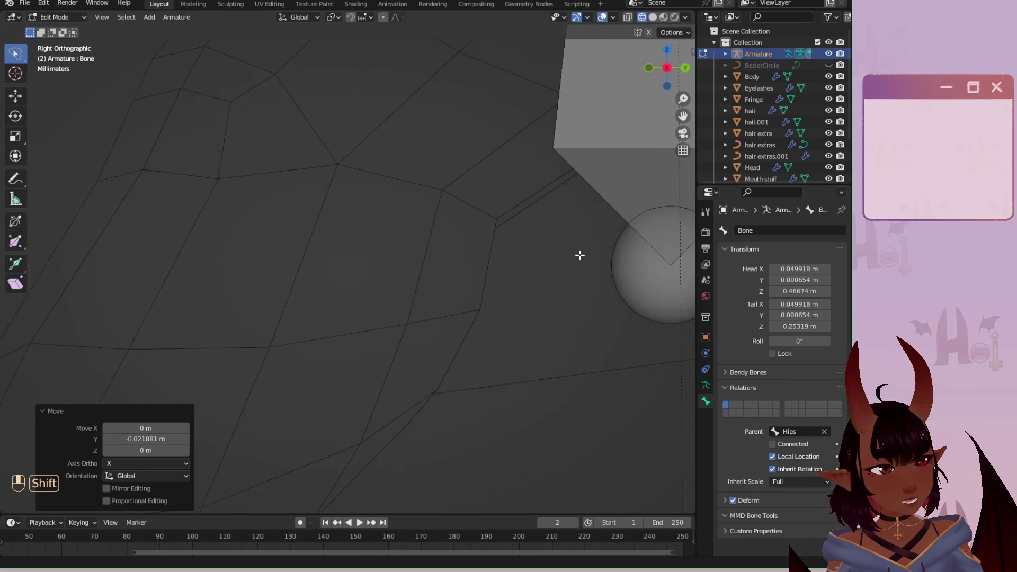
pyautogui.keyDown('shift'); pyautogui.moveTo(579, 255); pyautogui.dragTo(271, 264, button='middle'); pyautogui.keyUp('shift')
pyautogui.scroll(3, 270, 264)
pyautogui.keyDown('shift'); pyautogui.moveTo(175, 245); pyautogui.dragTo(302, 254, button='middle'); pyautogui.keyUp('shift')
pyautogui.scroll(2, 348, 275)
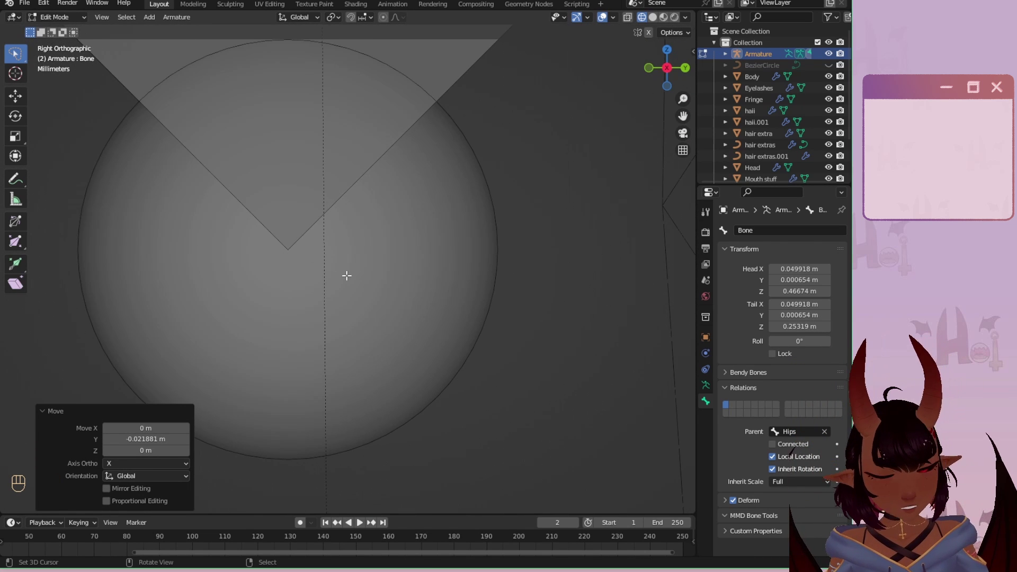
pyautogui.press('g')
pyautogui.press('y')
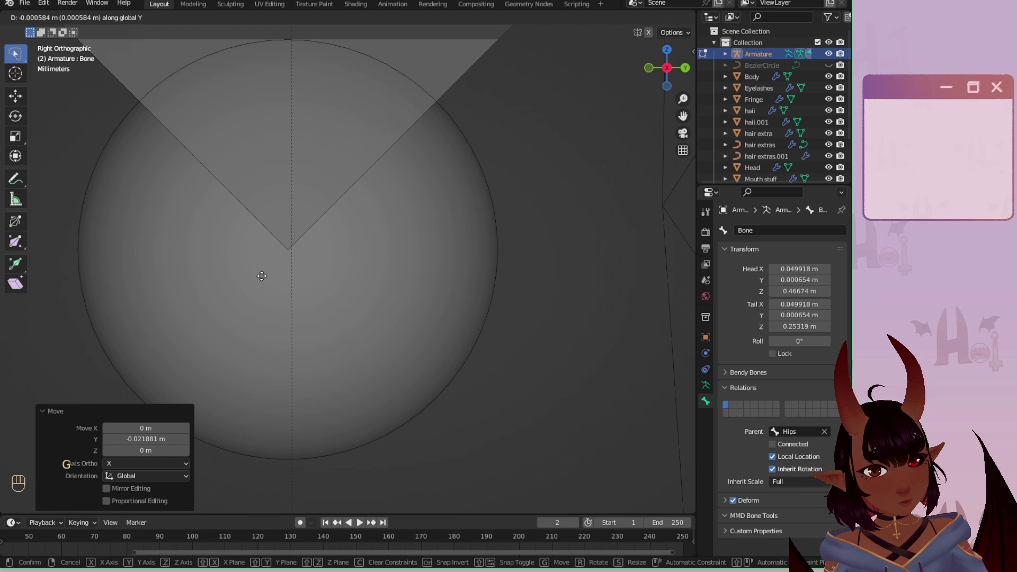
pyautogui.click(265, 275)
pyautogui.scroll(-12, 311, 264)
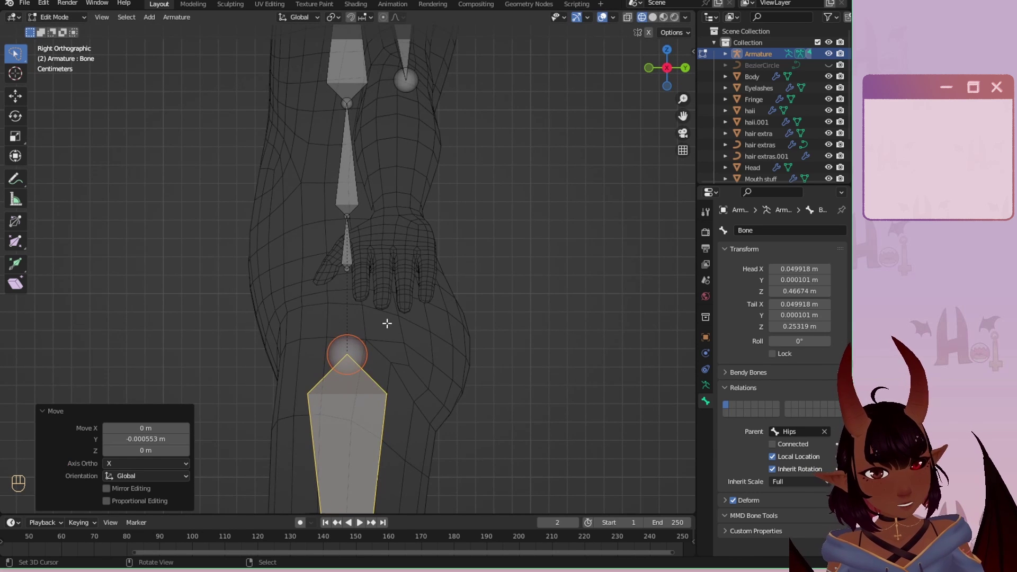
# Raise the knee joint about 0.0245 m along Z.
pyautogui.scroll(-2, 386, 323)
pyautogui.keyDown('shift'); pyautogui.moveTo(381, 311); pyautogui.dragTo(378, 236, button='middle'); pyautogui.keyUp('shift')
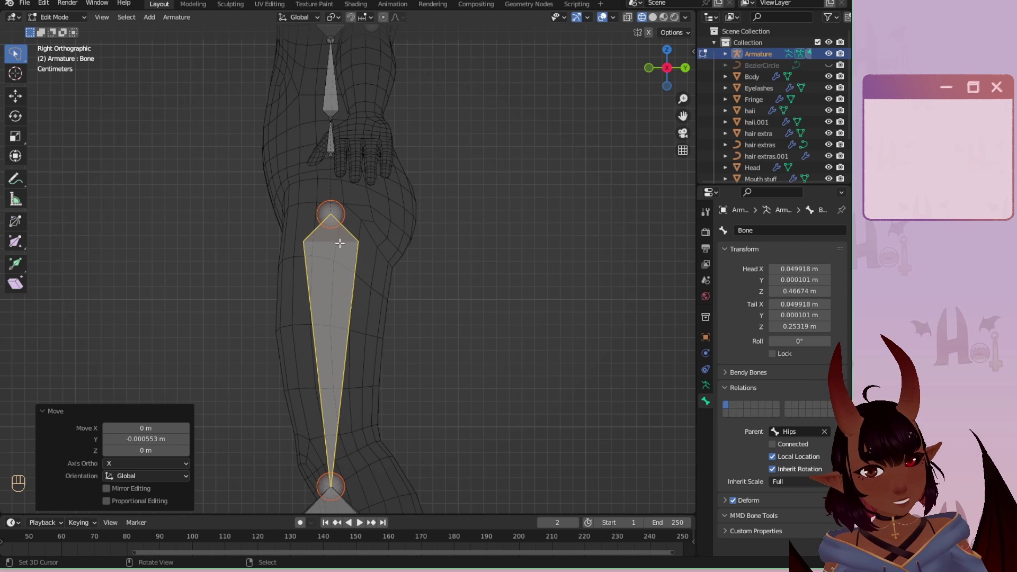
pyautogui.press('a')
pyautogui.press('a')
pyautogui.scroll(-4, 392, 382)
pyautogui.scroll(2, 417, 232)
pyautogui.keyDown('shift'); pyautogui.moveTo(415, 420); pyautogui.dragTo(381, 268, button='middle'); pyautogui.keyUp('shift')
pyautogui.scroll(2, 377, 263)
pyautogui.rightClick(345, 202)
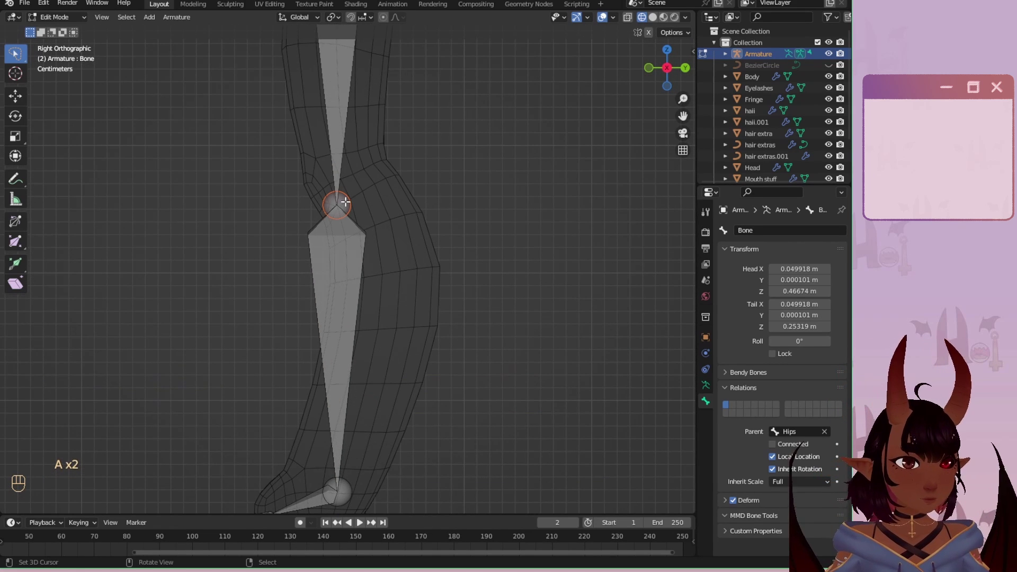
pyautogui.press('g')
pyautogui.press('z')
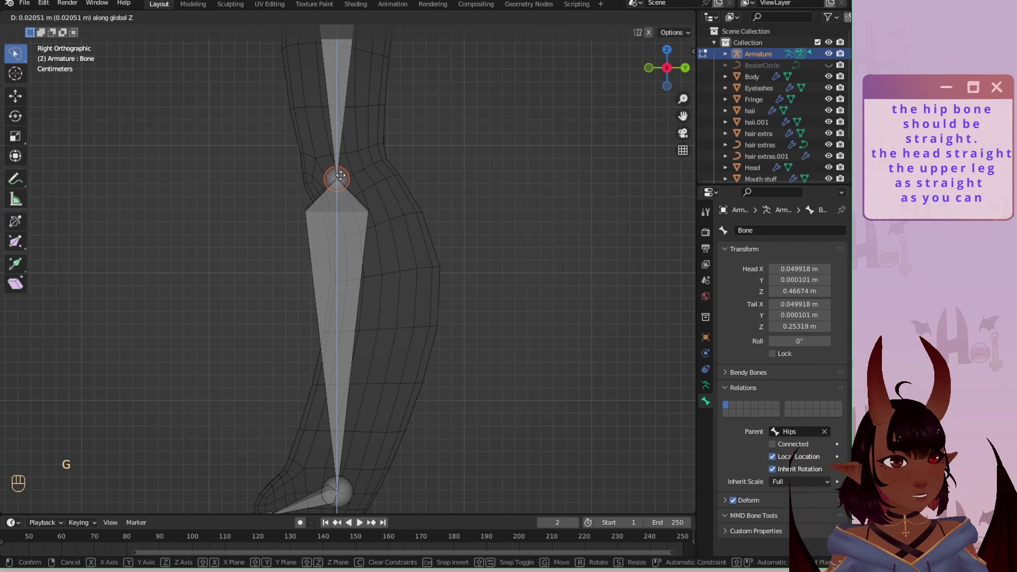
pyautogui.click(341, 175)
# Shift the knee joint about 0.0019 m along Y.
pyautogui.scroll(-3, 341, 176)
pyautogui.keyDown('shift'); pyautogui.moveTo(353, 122); pyautogui.dragTo(352, 229, button='middle'); pyautogui.keyUp('shift')
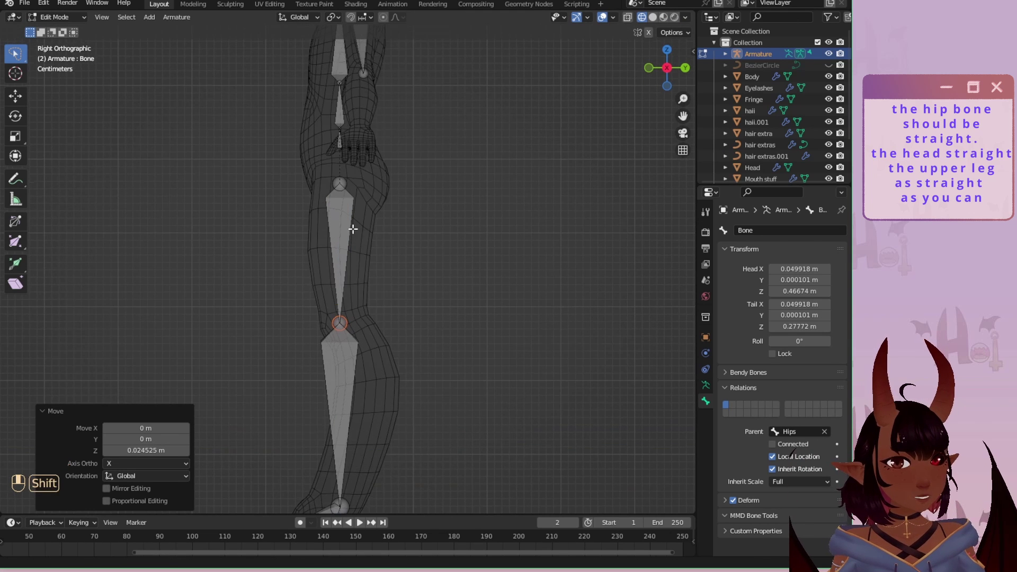
pyautogui.scroll(2, 392, 318)
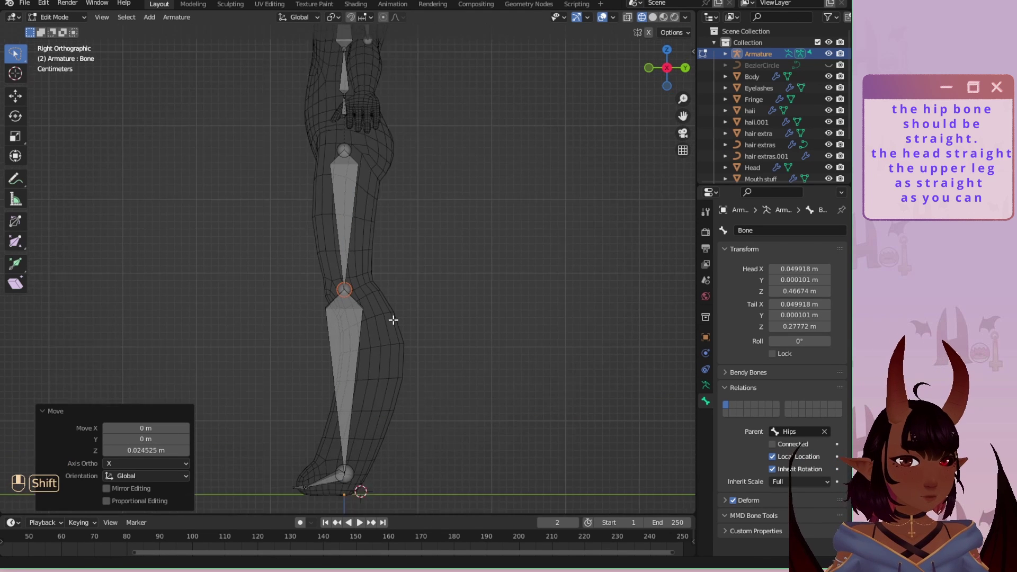
pyautogui.keyDown('shift'); pyautogui.moveTo(392, 318); pyautogui.dragTo(429, 257, button='middle'); pyautogui.keyUp('shift')
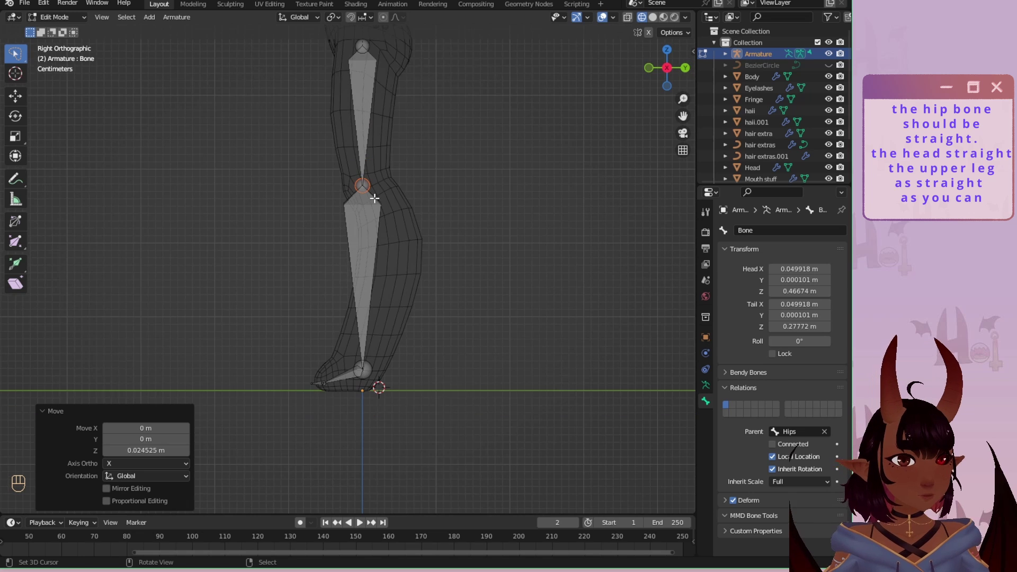
pyautogui.scroll(-1, 384, 201)
pyautogui.scroll(1, 381, 183)
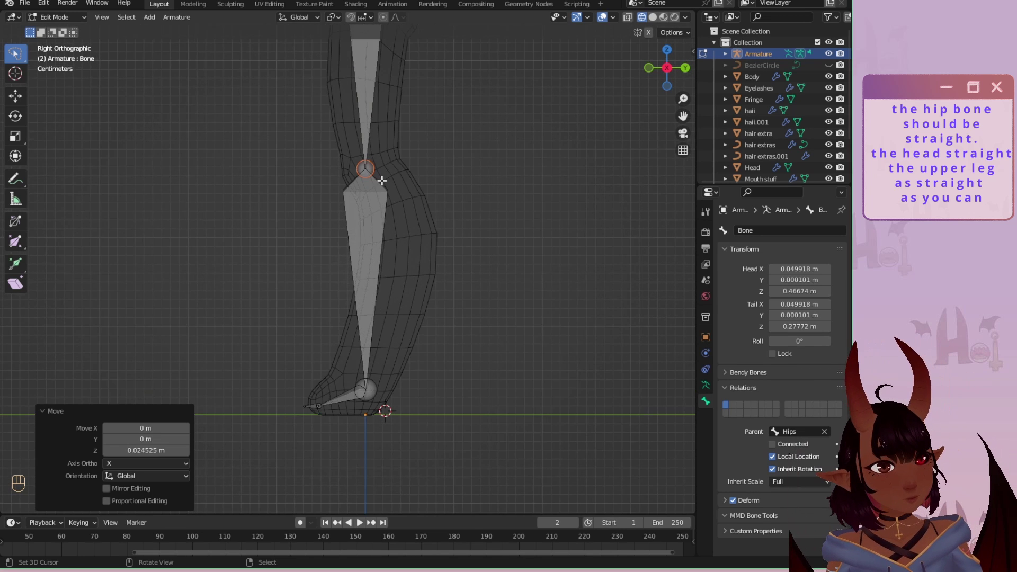
pyautogui.press('g')
pyautogui.press('y')
pyautogui.click(390, 174)
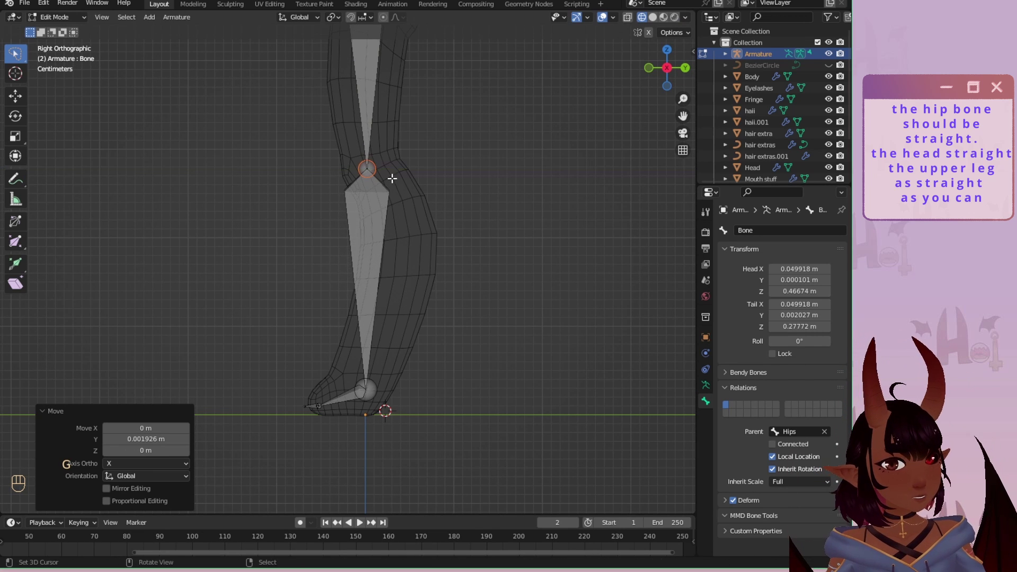
# Move the ankle joint about 0.0102 m along Y toward the heel.
pyautogui.scroll(1, 390, 316)
pyautogui.keyDown('shift'); pyautogui.scroll(-3, 369, 352); pyautogui.keyUp('shift')
pyautogui.click(369, 351)
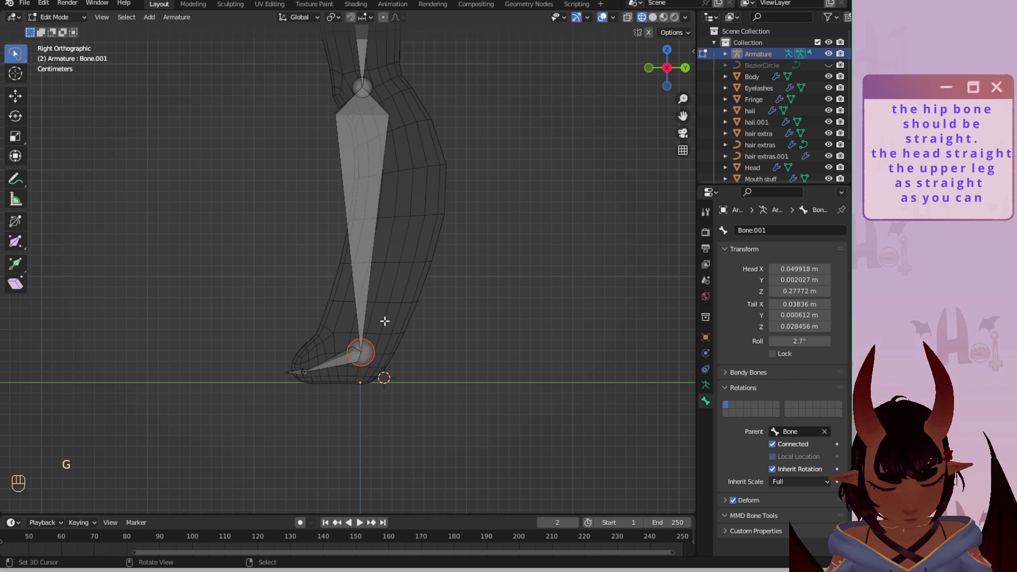
pyautogui.press('g')
pyautogui.press('y')
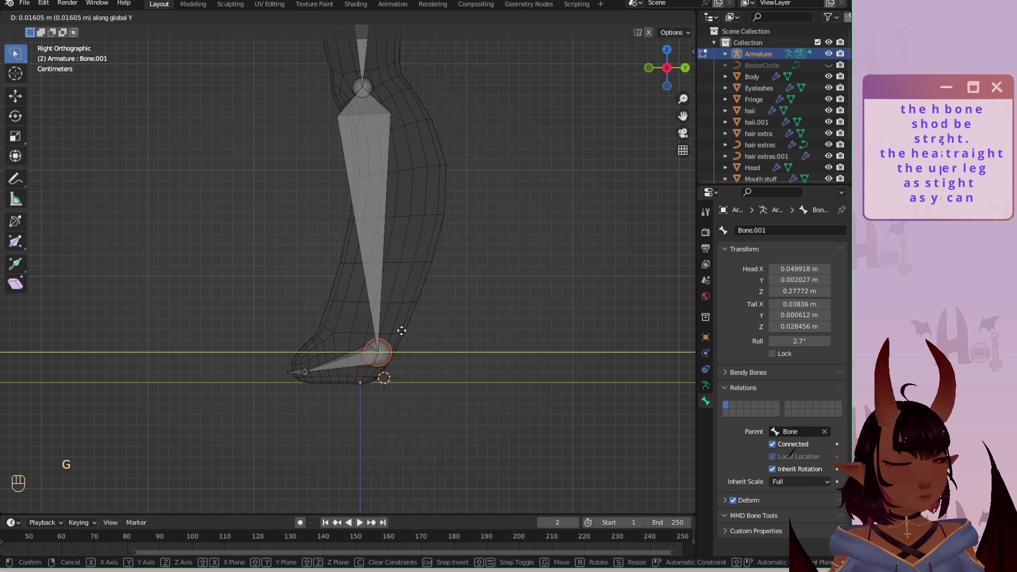
pyautogui.click(396, 330)
# Nudge the ankle joint about 0.0005 m Y and -0.0054 m Z, followed by about -0.0040 m Y and 0.0009 m Z.
pyautogui.press('g')
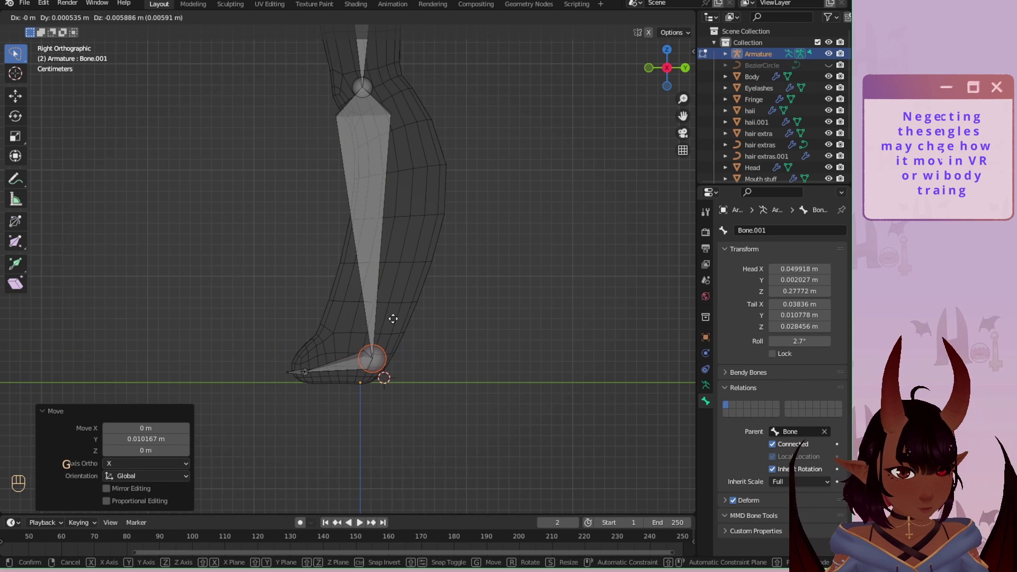
pyautogui.click(393, 318)
pyautogui.scroll(1, 390, 327)
pyautogui.keyDown('shift'); pyautogui.moveTo(391, 327); pyautogui.dragTo(409, 301, button='middle'); pyautogui.keyUp('shift')
pyautogui.press('g')
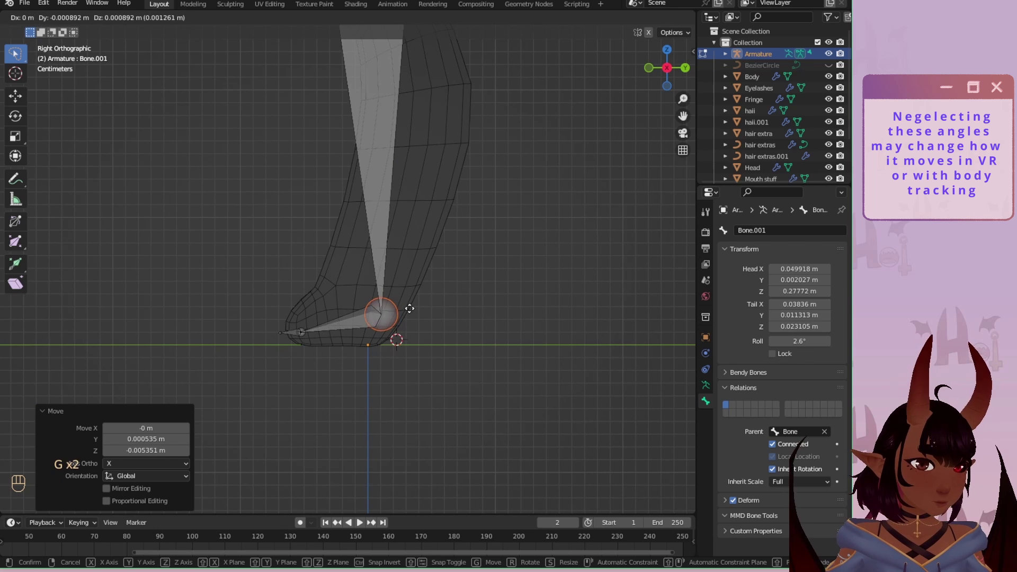
pyautogui.rightClick(405, 307)
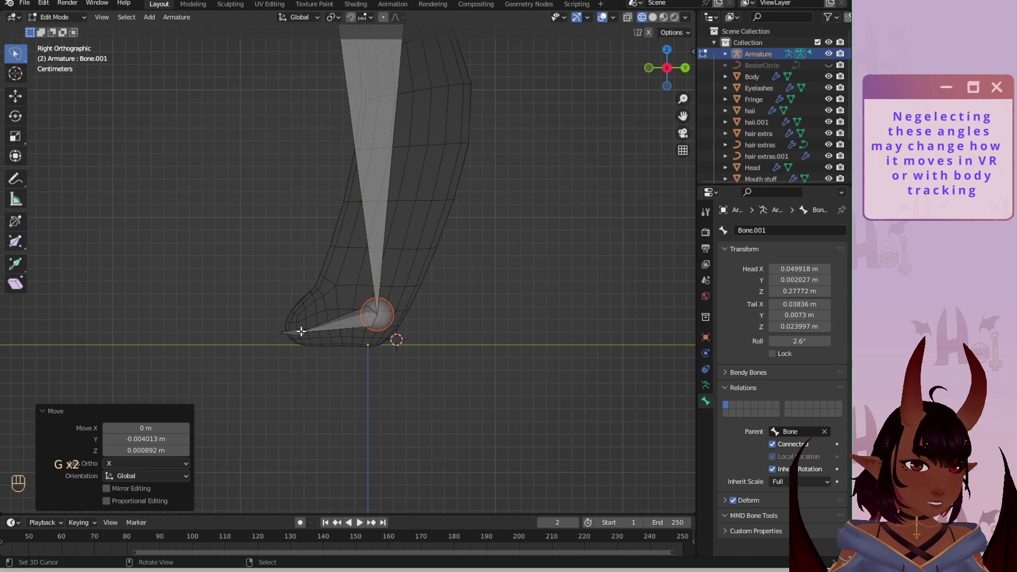
# Move the toe bone about -0.0062 m along Y and -0.0040 m along Z, and clear the bone selection.
pyautogui.click(295, 334)
pyautogui.press('g')
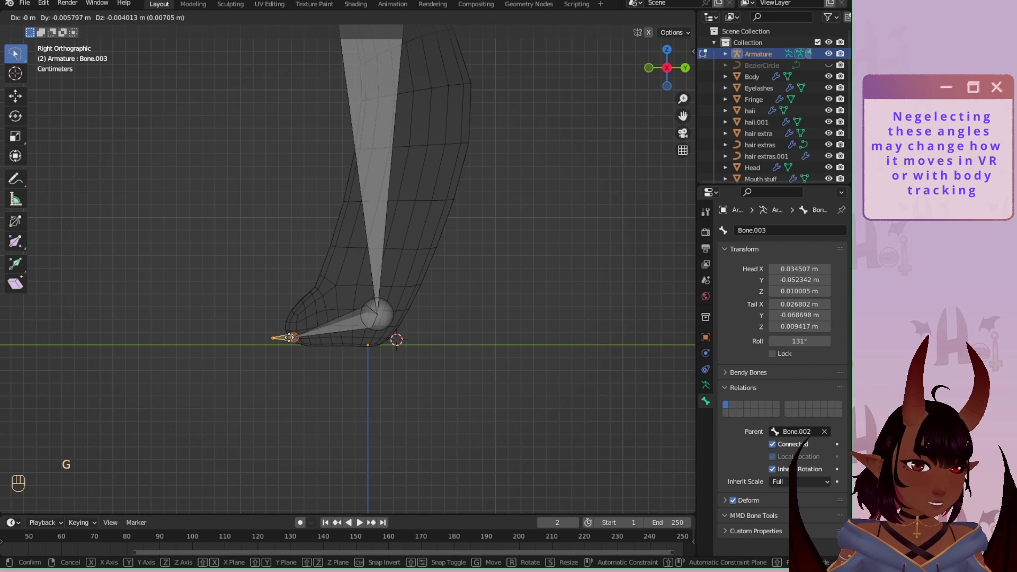
pyautogui.click(286, 339)
pyautogui.scroll(-5, 345, 297)
pyautogui.press('a')
pyautogui.press('a')
pyautogui.keyDown('shift'); pyautogui.moveTo(368, 284); pyautogui.dragTo(368, 351, button='middle'); pyautogui.keyUp('shift')
pyautogui.scroll(-3, 377, 311)
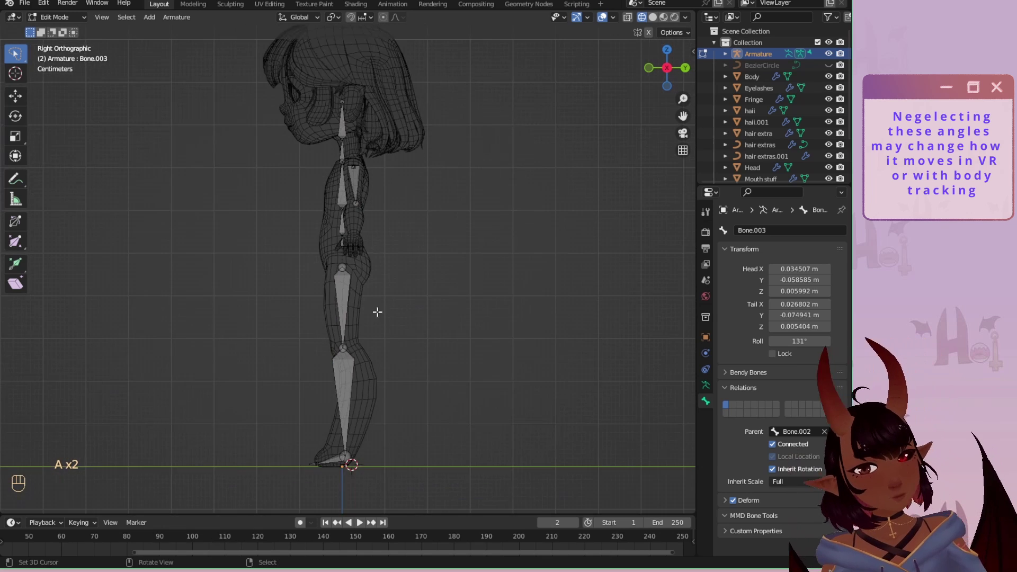
# Reveal all hidden bones of the armature in the front view.
pyautogui.keyDown('shift'); pyautogui.moveTo(402, 214); pyautogui.dragTo(402, 270, button='middle'); pyautogui.keyUp('shift')
pyautogui.press('KP_1')
pyautogui.scroll(2, 400, 273)
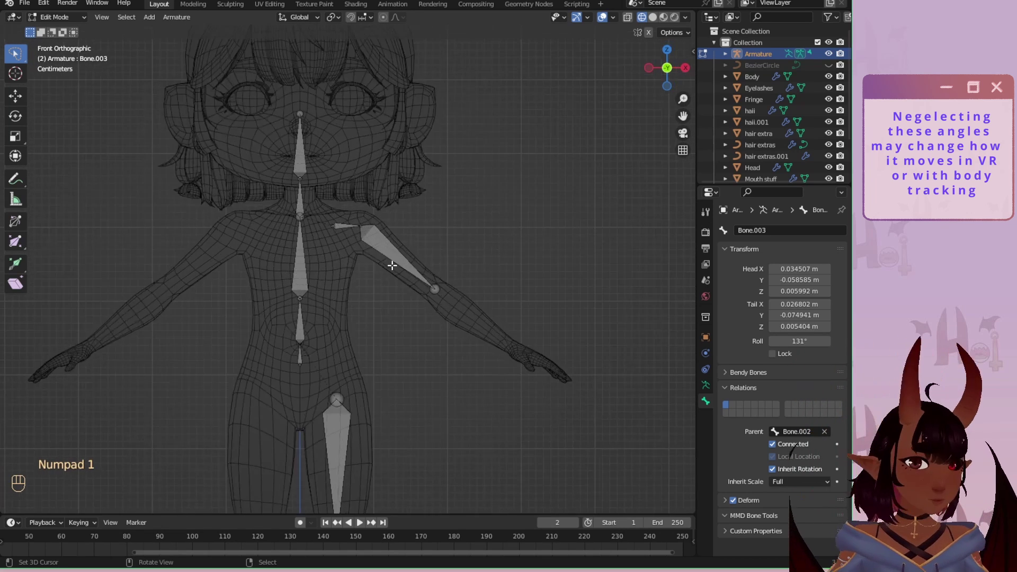
pyautogui.scroll(-3, 386, 277)
pyautogui.keyDown('shift'); pyautogui.moveTo(391, 313); pyautogui.dragTo(390, 234, button='middle'); pyautogui.keyUp('shift')
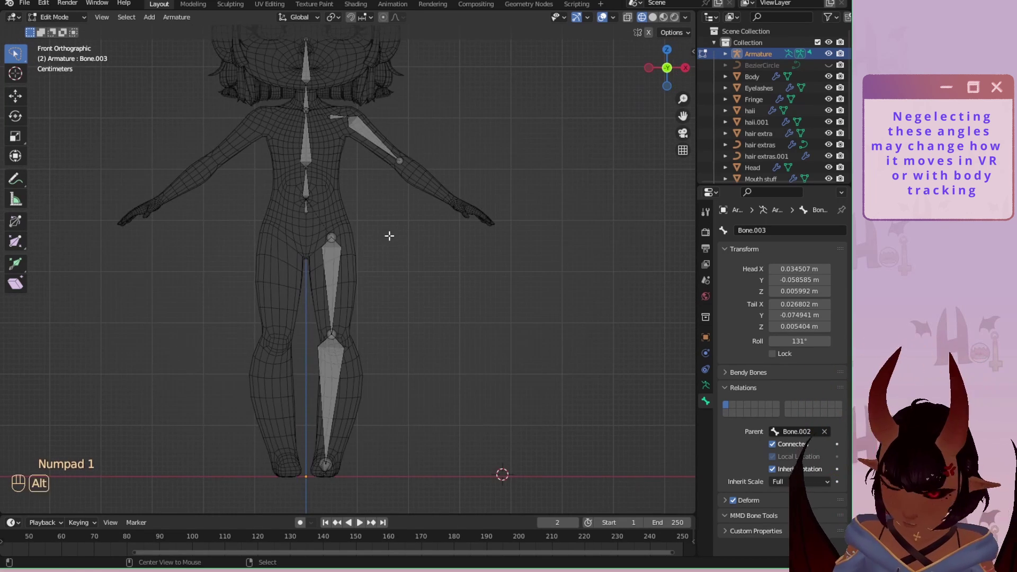
pyautogui.hotkey('alt', 'h')
# Rename the left thigh bone Left_Leg and the shin bone below it Left_Knee.
pyautogui.scroll(3, 389, 236)
pyautogui.click(327, 275)
pyautogui.click(749, 234)
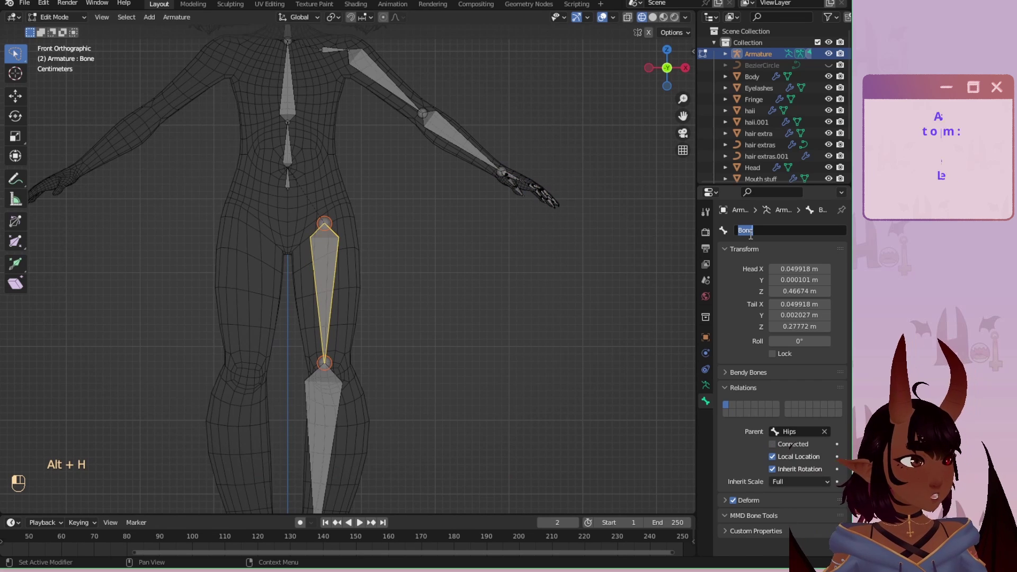
pyautogui.press('shift')
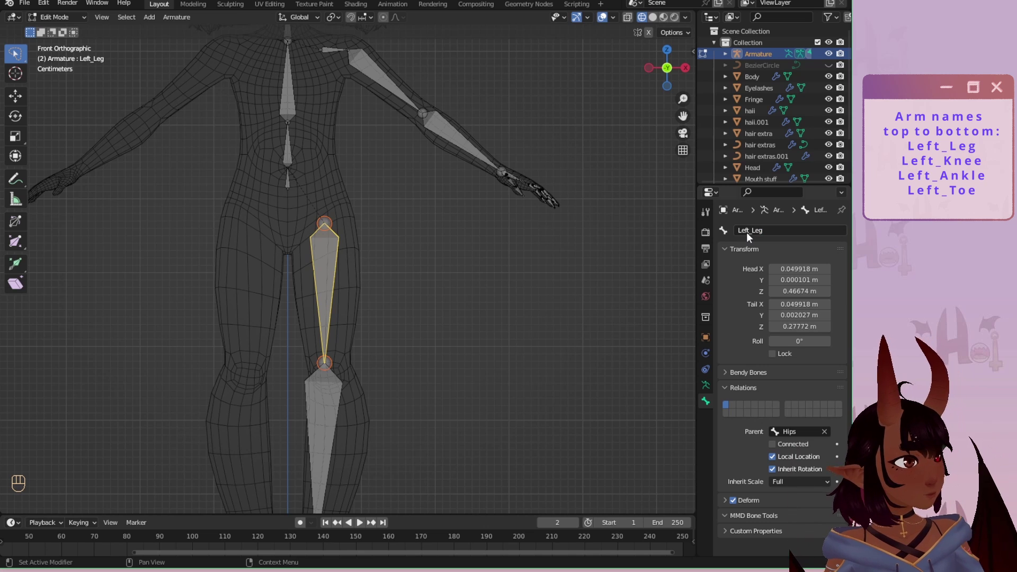
pyautogui.click(382, 79)
pyautogui.click(338, 379)
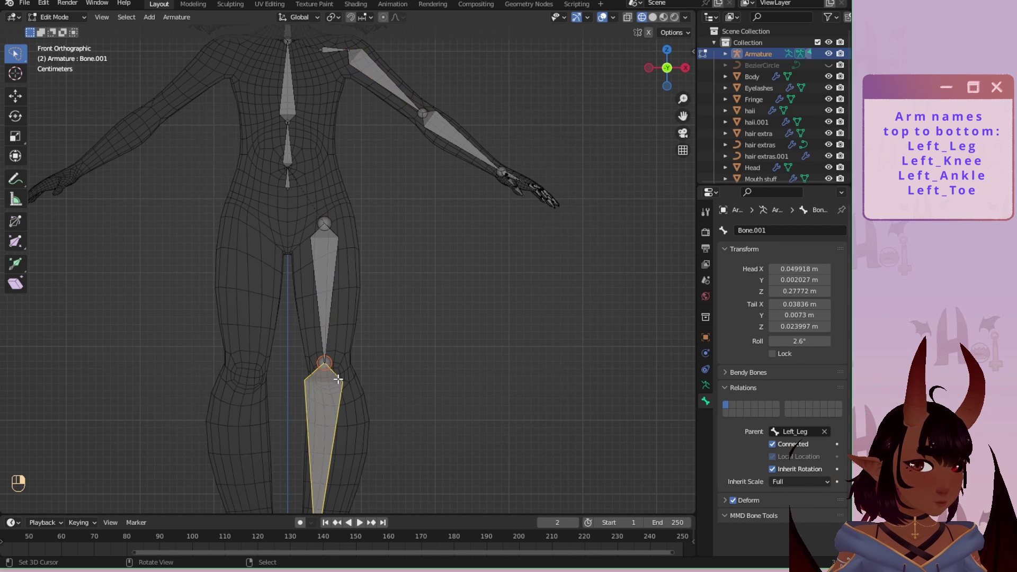
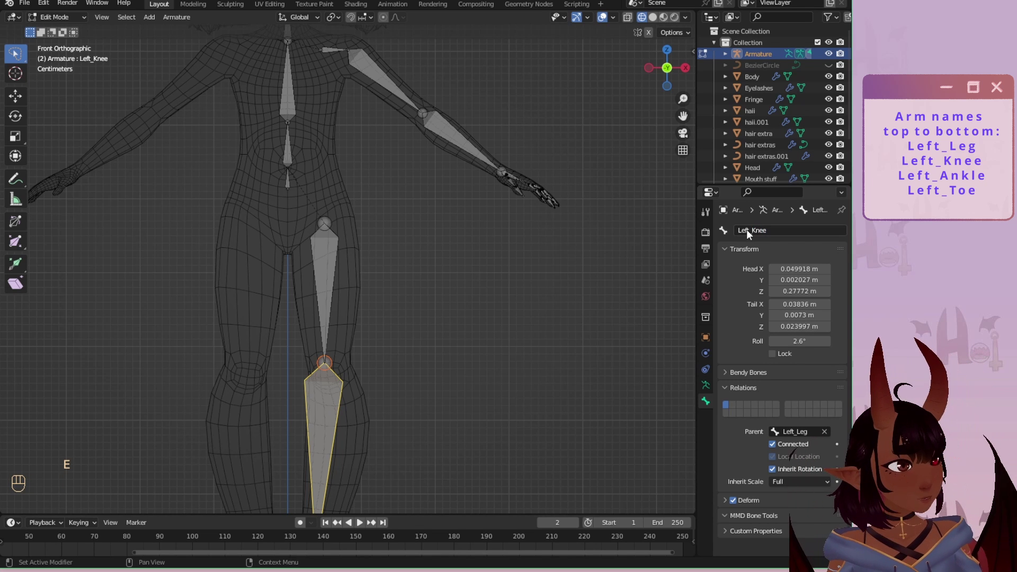
# Rename the foot bone starting at the left ankle as Left_Ankle.
pyautogui.scroll(-1, 407, 422)
pyautogui.keyDown('shift'); pyautogui.moveTo(406, 422); pyautogui.dragTo(411, 231, button='middle'); pyautogui.keyUp('shift')
pyautogui.scroll(2, 372, 281)
pyautogui.scroll(2, 318, 336)
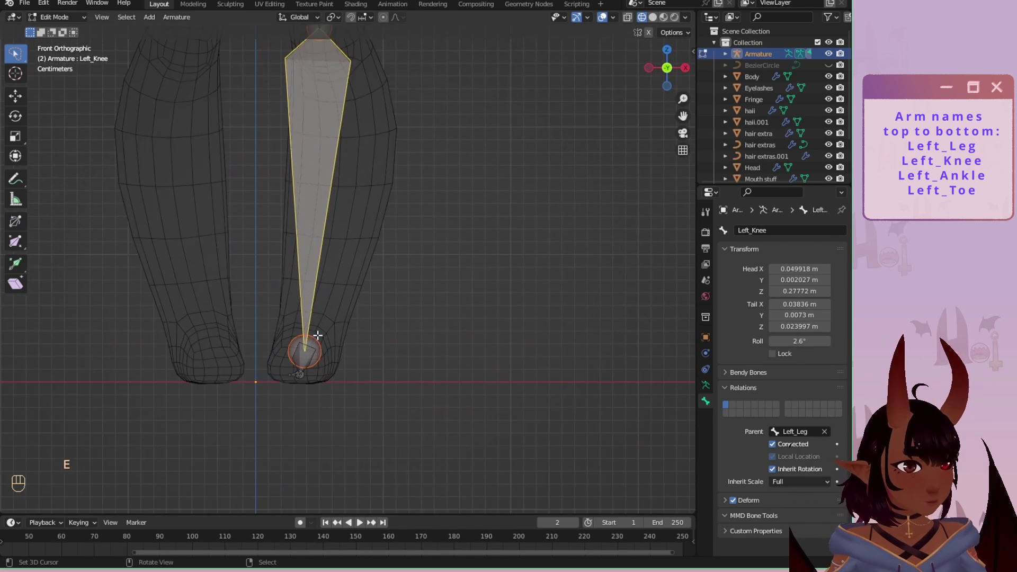
pyautogui.rightClick(311, 347)
pyautogui.press('e')
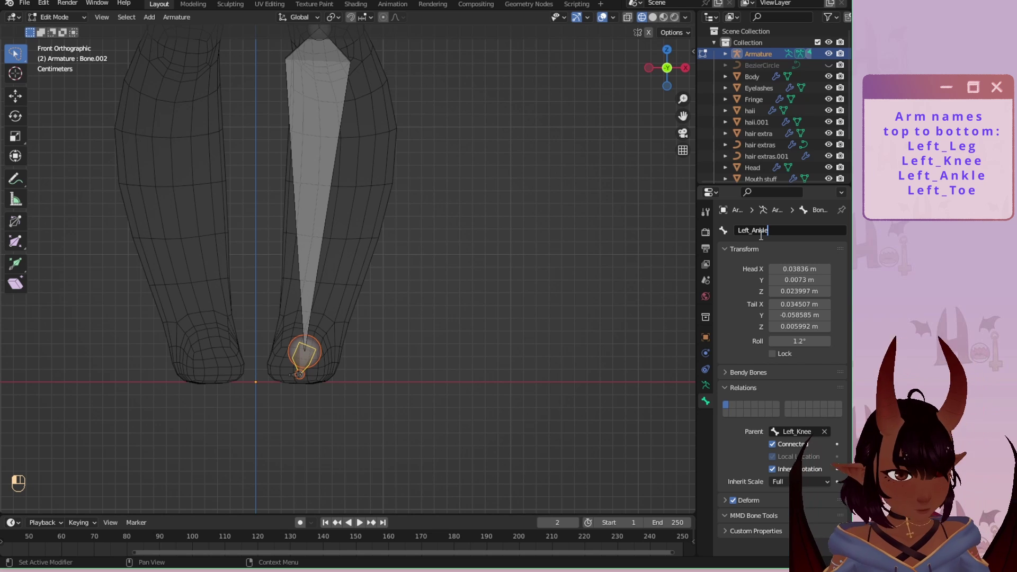
pyautogui.click(671, 331)
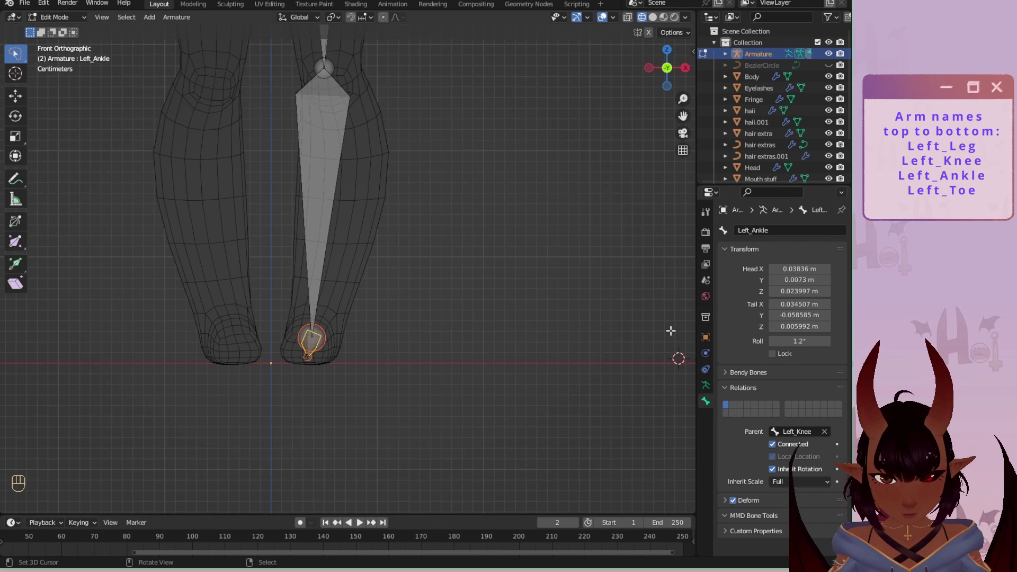
# Rename the small bone at the tip of the left foot as Left_Toe.
pyautogui.moveTo(671, 331); pyautogui.dragTo(272, 404, button='middle')
pyautogui.press('e')
pyautogui.click(281, 404)
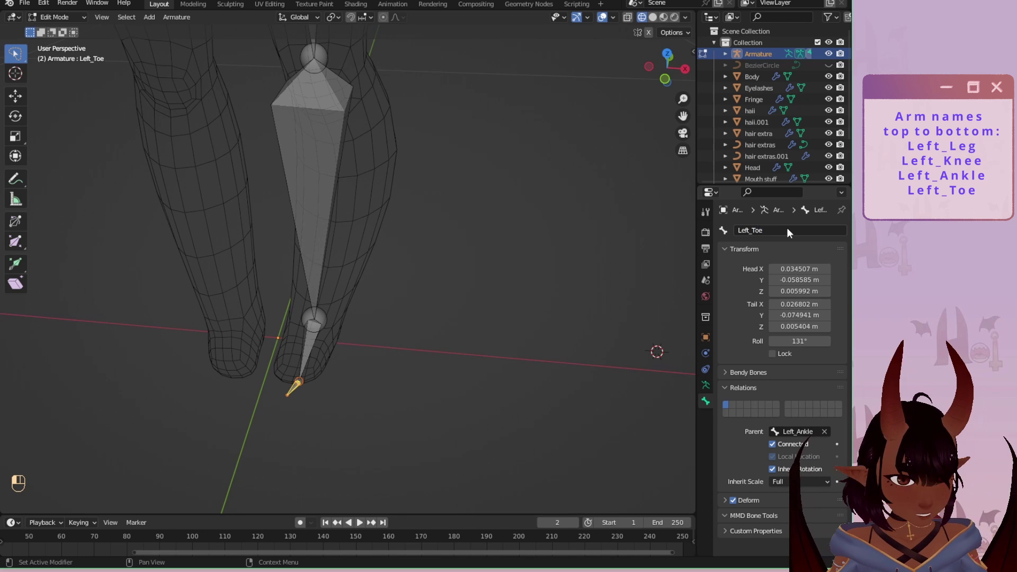
# Move the joint between Left_Ankle and Left_Toe about -0.0071 m along X.
pyautogui.moveTo(392, 280); pyautogui.dragTo(347, 380, button='middle')
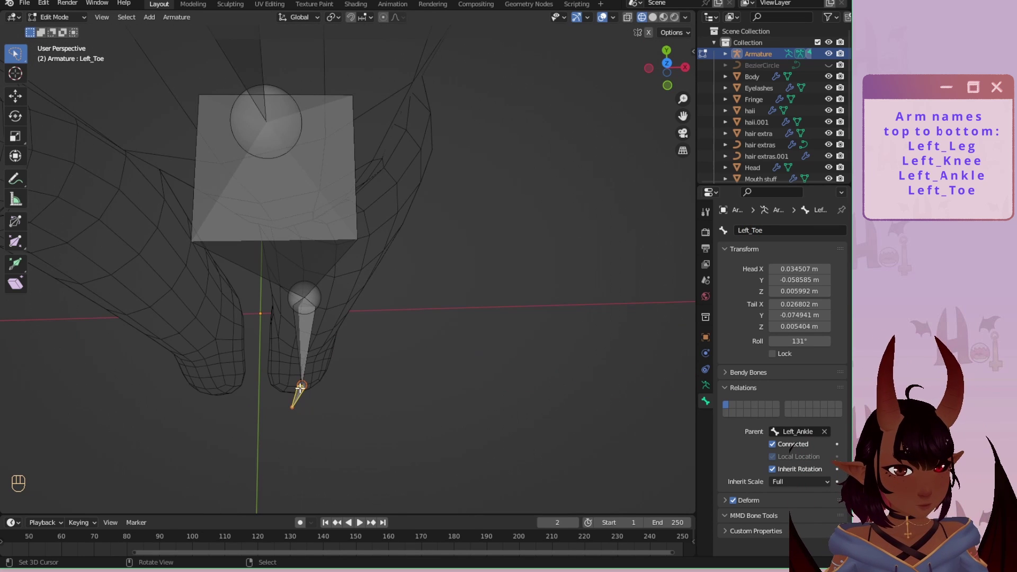
pyautogui.rightClick(305, 381)
pyautogui.press('g')
pyautogui.press('x')
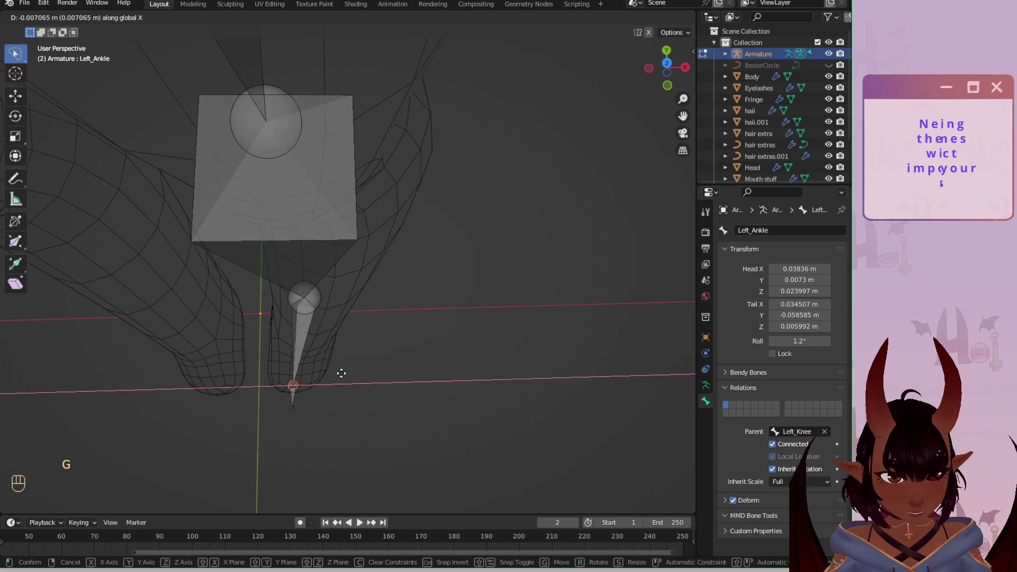
pyautogui.click(342, 374)
# Shift the tip of the Left_Toe bone about -0.0018 m along X.
pyautogui.rightClick(292, 407)
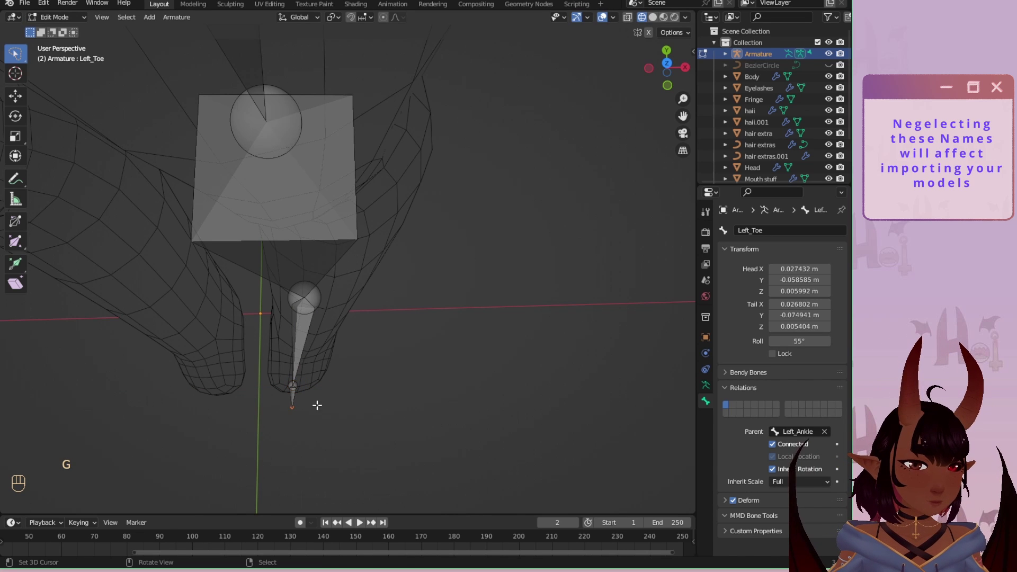
pyautogui.press('g')
pyautogui.press('x')
pyautogui.click(328, 404)
# Set the roll of the Left_Ankle and Left_Toe bones to 0°.
pyautogui.moveTo(328, 404); pyautogui.dragTo(303, 370, button='middle')
pyautogui.click(303, 370)
pyautogui.keyDown('shift'); pyautogui.moveTo(590, 325); pyautogui.dragTo(610, 336, button='middle'); pyautogui.keyUp('shift')
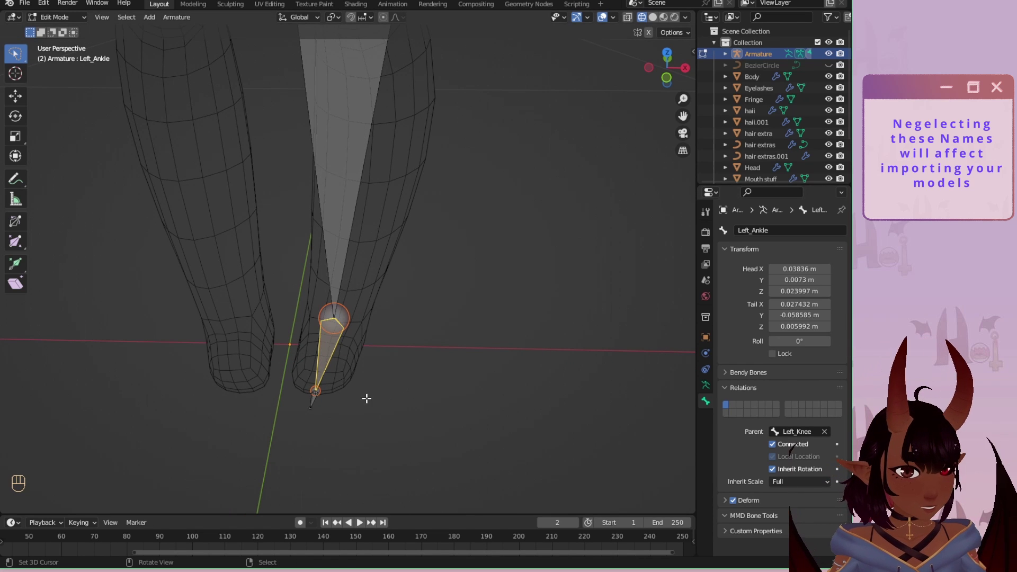
pyautogui.moveTo(389, 371); pyautogui.dragTo(471, 343, button='middle')
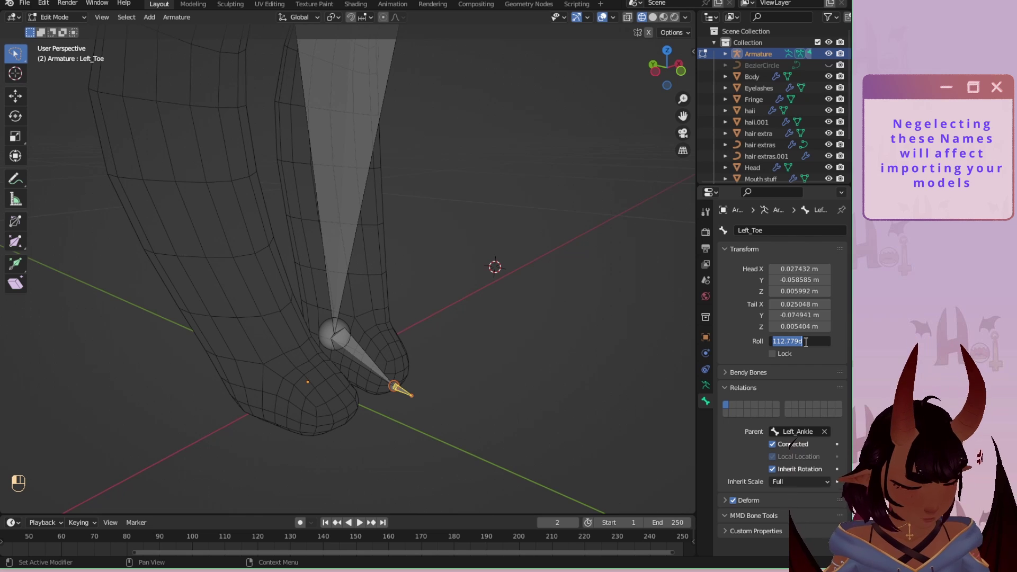
pyautogui.write('0')
pyautogui.press('Return')
pyautogui.moveTo(527, 311); pyautogui.dragTo(487, 211, button='middle')
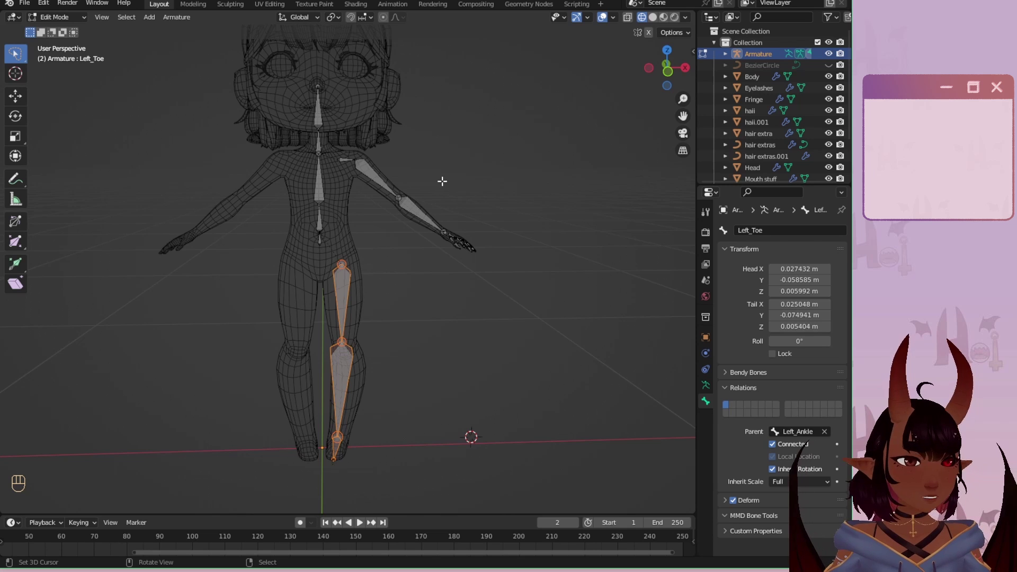
pyautogui.moveTo(442, 181); pyautogui.dragTo(469, 290, button='middle')
pyautogui.moveTo(352, 111)
pyautogui.keyDown('shift'); pyautogui.mouseDown(button='right')
pyautogui.moveTo(351, 175)
pyautogui.moveTo(565, 271)
pyautogui.mouseUp(button='right'); pyautogui.keyUp('shift')
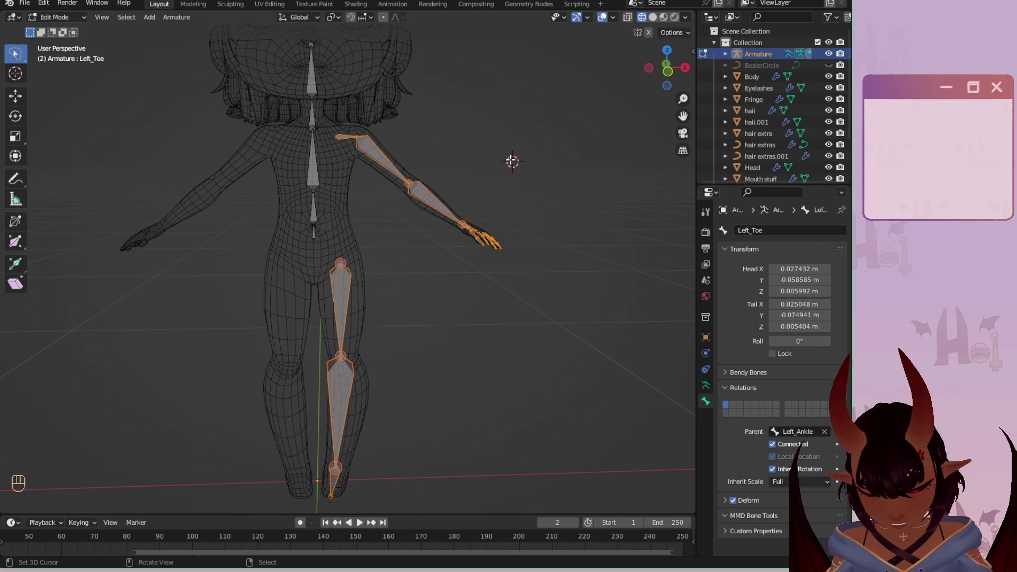
pyautogui.hotkey('alt', 'a')
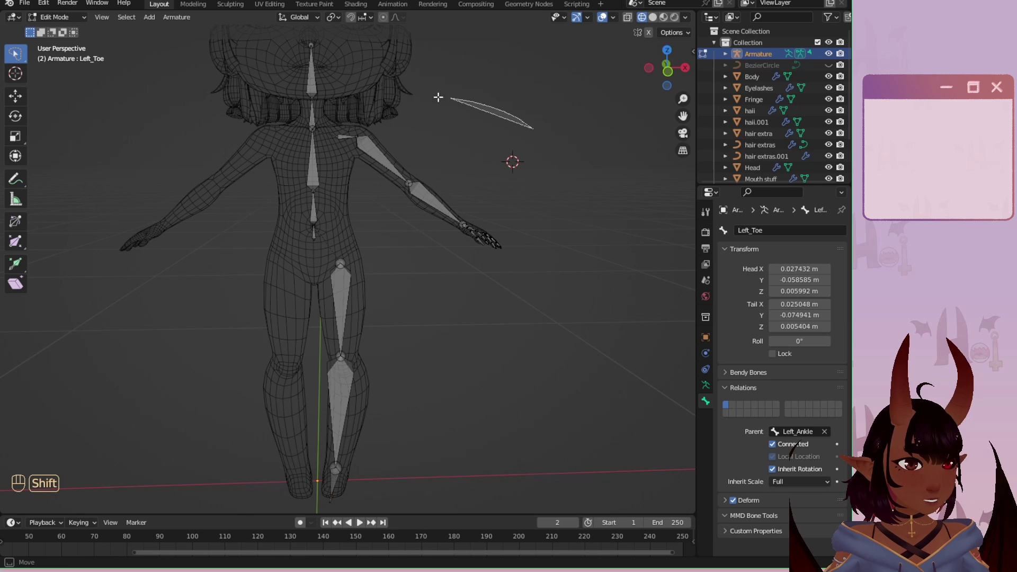
# Symmetrize all left arm, hand and leg bones to the other side of the body, and clear the selection.
pyautogui.keyDown('shift'); pyautogui.moveTo(323, 128); pyautogui.dragTo(560, 327, button='right'); pyautogui.keyUp('shift')
pyautogui.moveTo(340, 237)
pyautogui.keyDown('shift'); pyautogui.mouseDown(button='right')
pyautogui.moveTo(277, 482)
pyautogui.moveTo(345, 511)
pyautogui.mouseUp(button='right'); pyautogui.keyUp('shift')
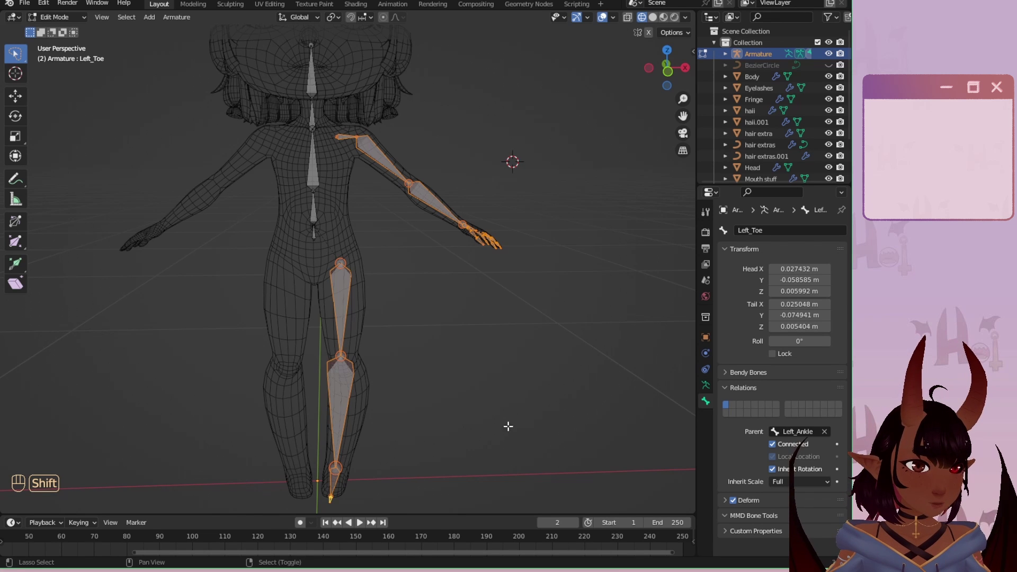
pyautogui.click(181, 18)
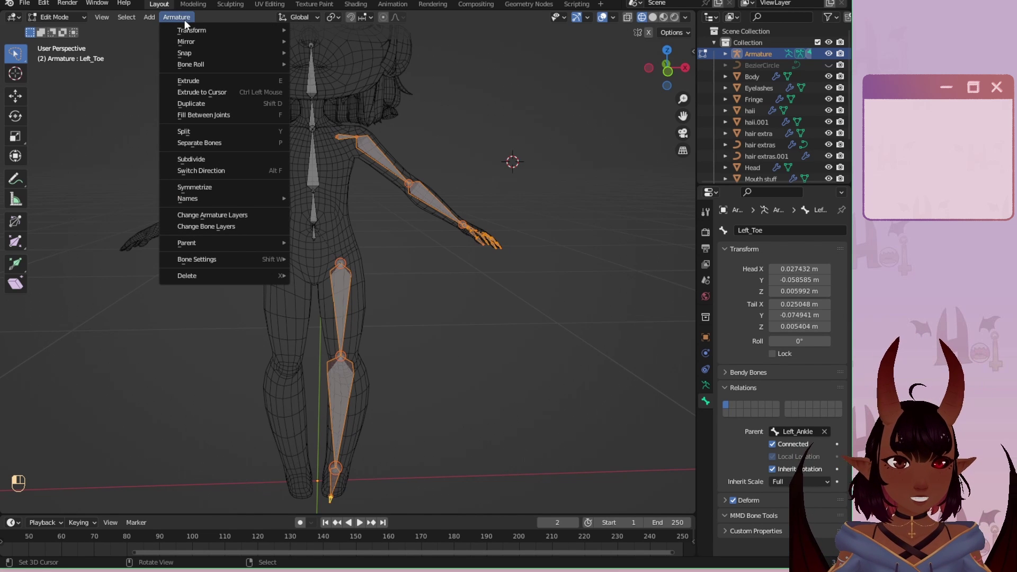
pyautogui.click(205, 187)
pyautogui.press('a')
pyautogui.press('a')
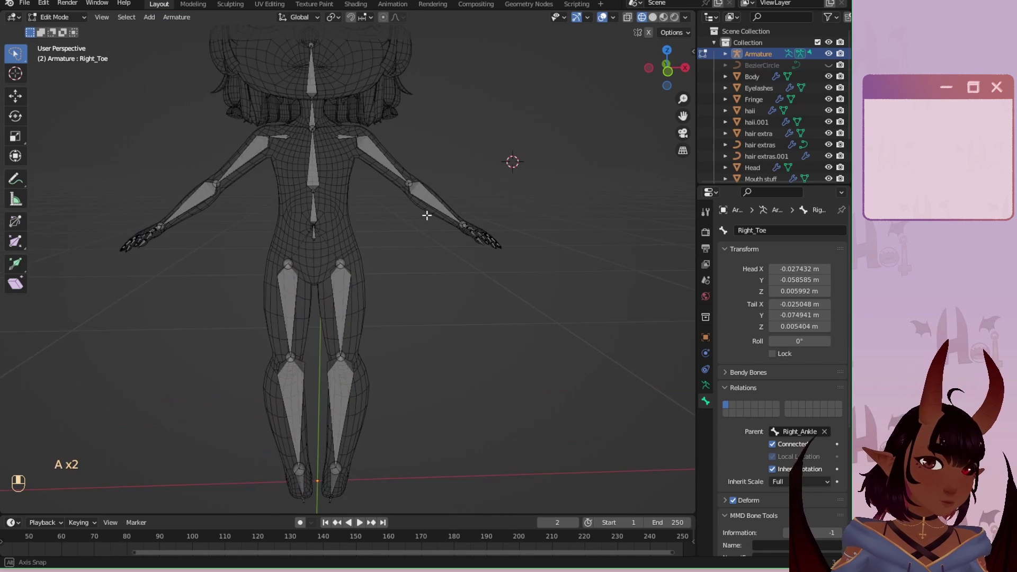
# Switch the armature to Object Mode and enable the bone axes in its viewport display.
pyautogui.moveTo(427, 216); pyautogui.dragTo(349, 149, button='middle')
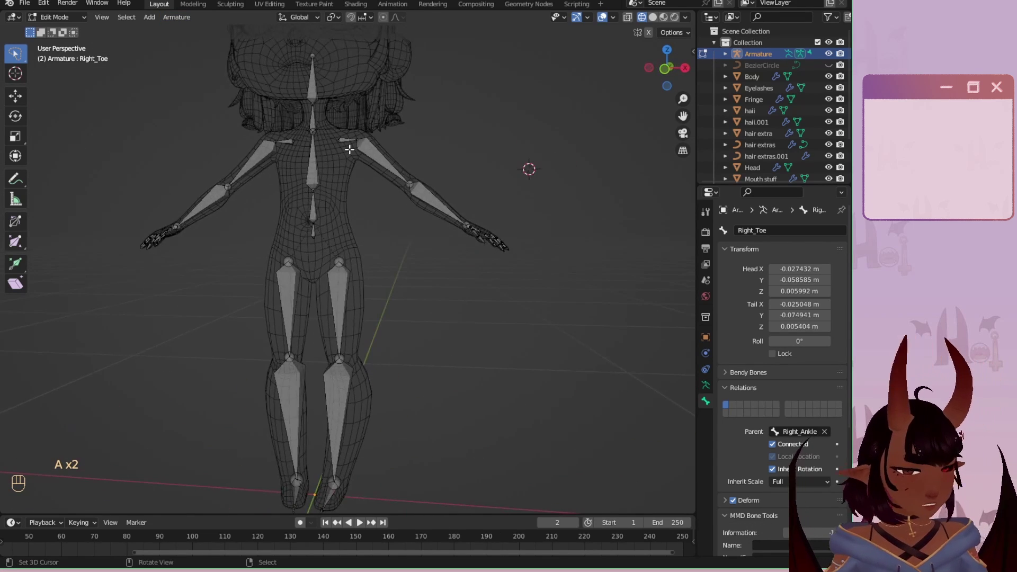
pyautogui.press('KP_1')
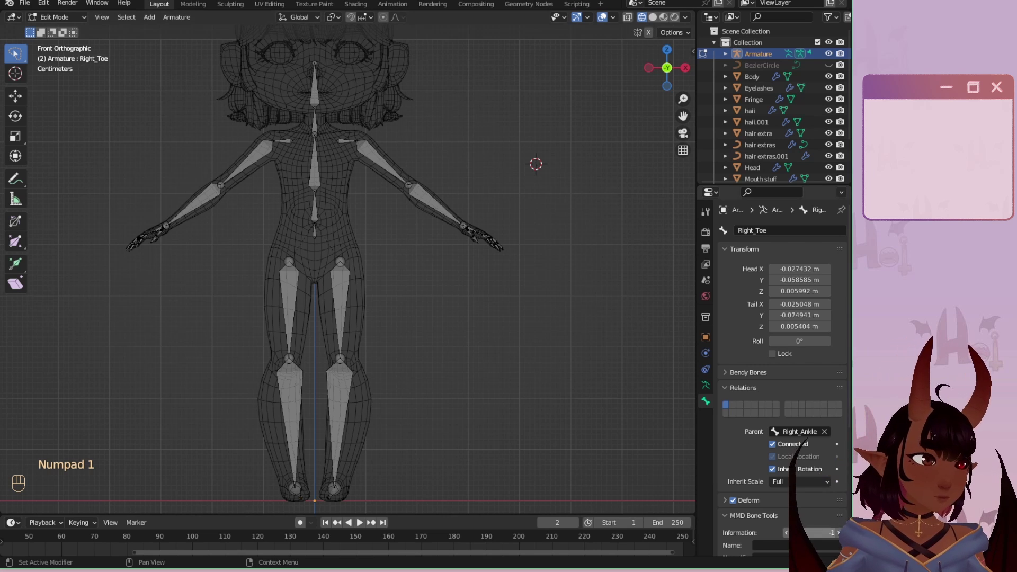
pyautogui.scroll(-2, 745, 425)
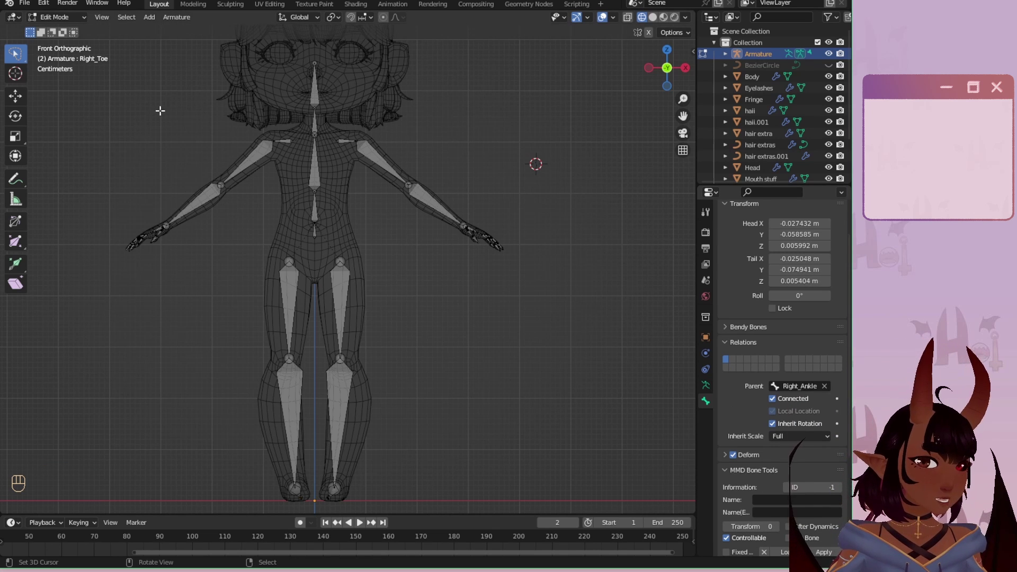
pyautogui.click(74, 18)
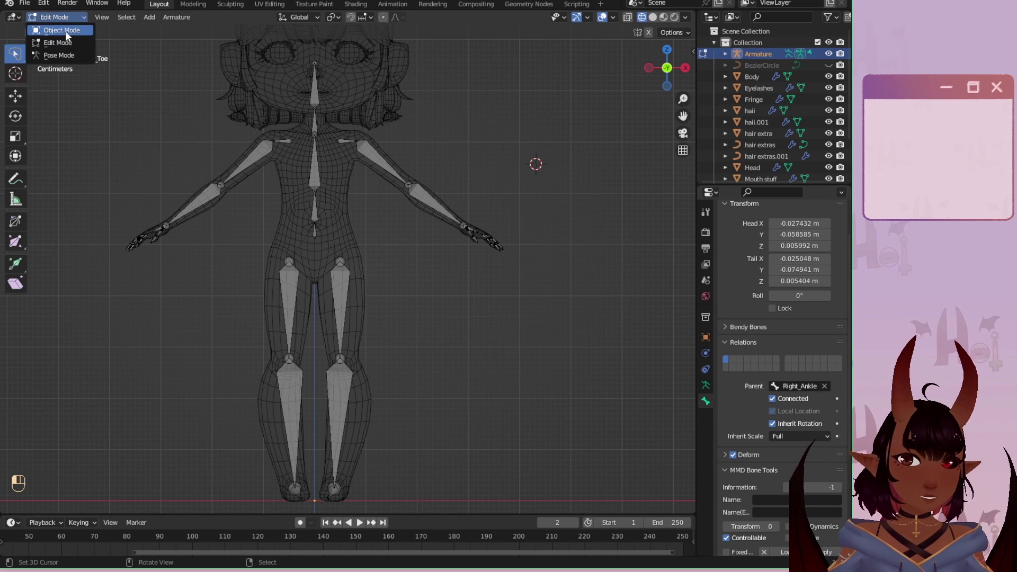
pyautogui.click(65, 31)
pyautogui.scroll(-2, 689, 339)
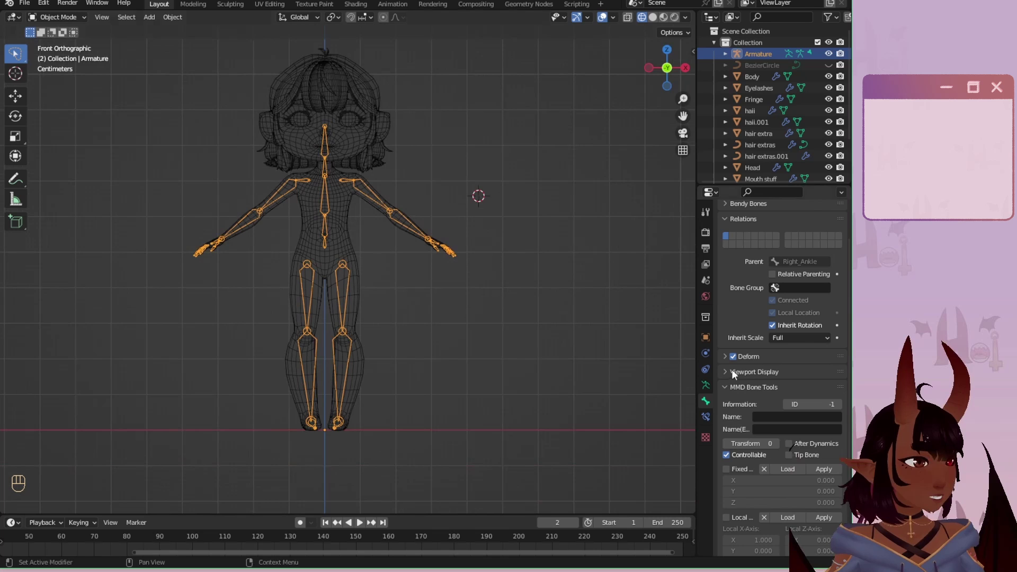
pyautogui.click(705, 337)
pyautogui.click(702, 386)
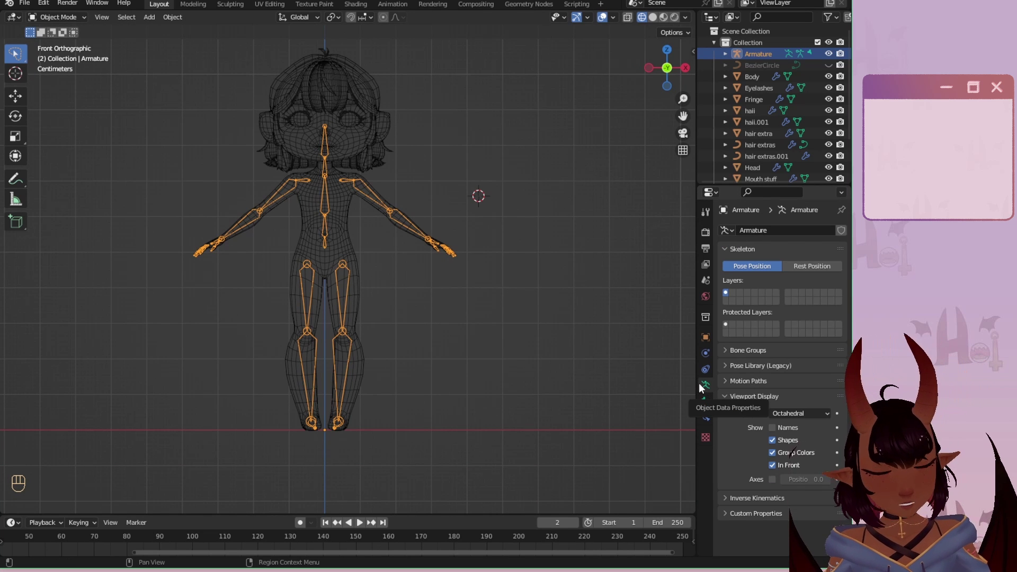
pyautogui.click(772, 478)
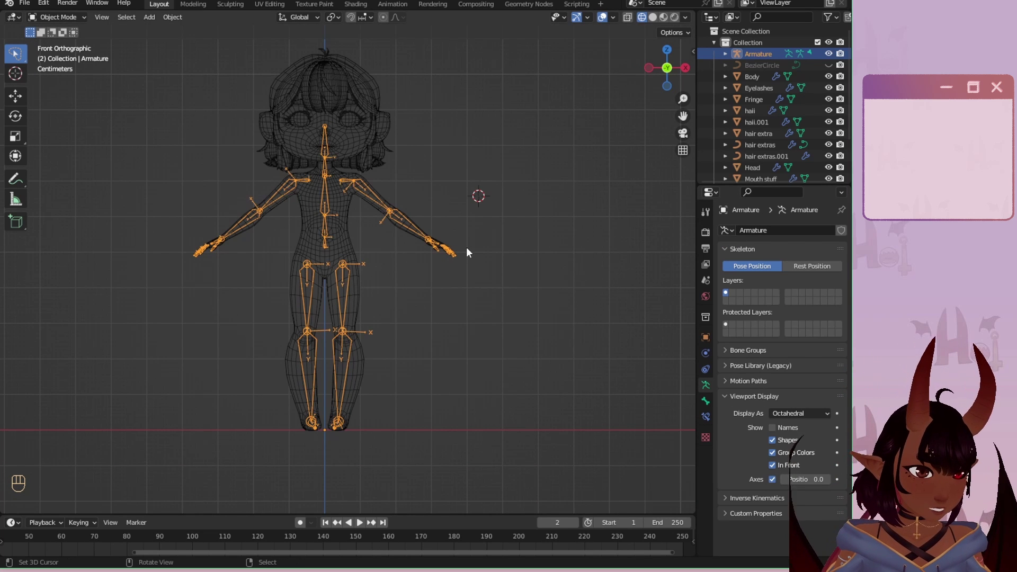
# Examine the axis orientation of the arm, thigh, knee, ankle and toe bones on both sides.
pyautogui.scroll(3, 440, 318)
pyautogui.scroll(3, 262, 288)
pyautogui.scroll(-6, 504, 195)
pyautogui.moveTo(504, 195); pyautogui.dragTo(311, 258, button='middle')
pyautogui.scroll(5, 409, 276)
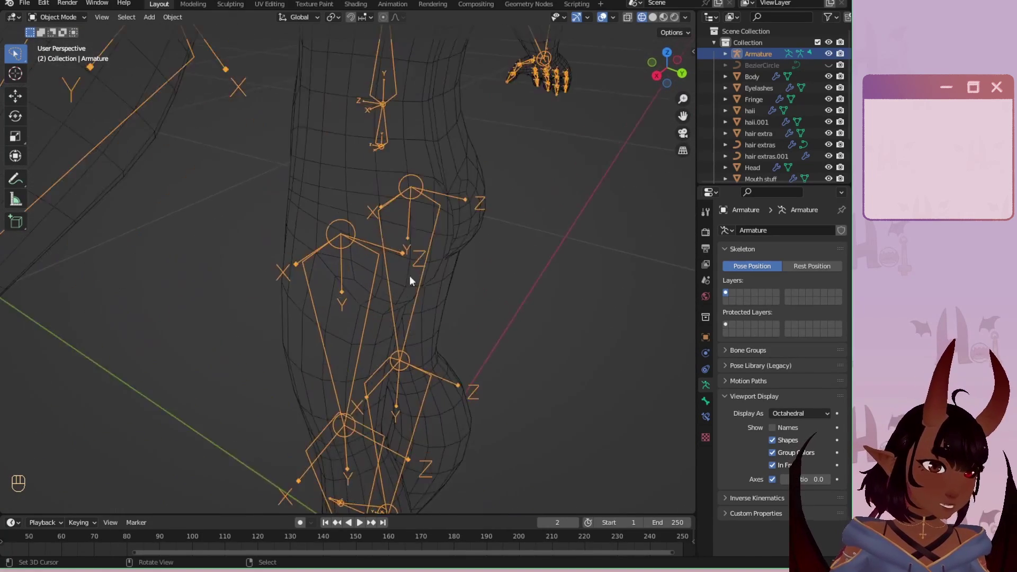
pyautogui.scroll(2, 434, 252)
pyautogui.scroll(-2, 465, 257)
pyautogui.keyDown('shift'); pyautogui.moveTo(440, 310); pyautogui.dragTo(425, 207, button='middle'); pyautogui.keyUp('shift')
pyautogui.scroll(3, 374, 339)
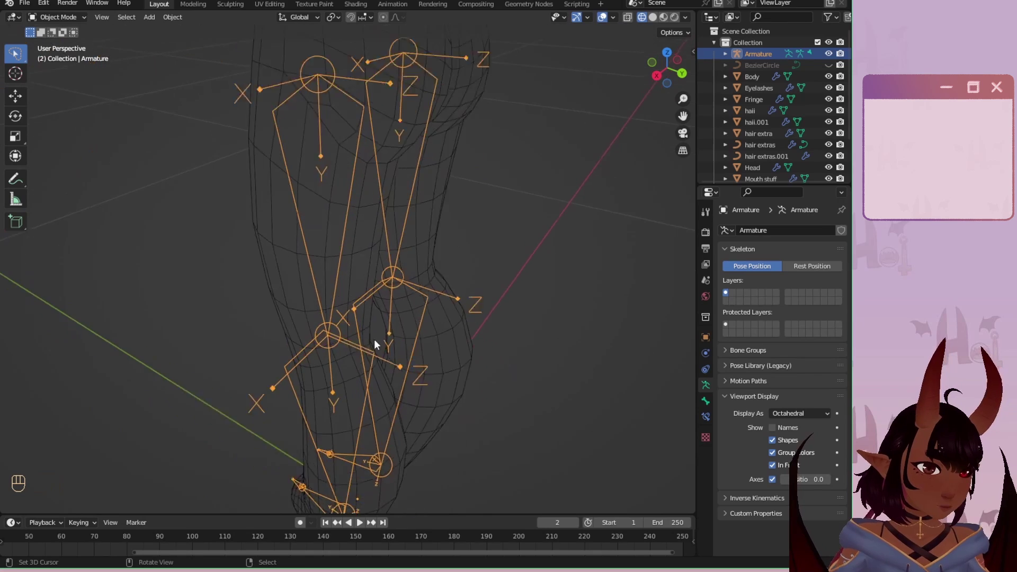
pyautogui.scroll(-4, 410, 383)
pyautogui.moveTo(243, 385); pyautogui.dragTo(340, 356, button='middle')
pyautogui.scroll(5, 411, 200)
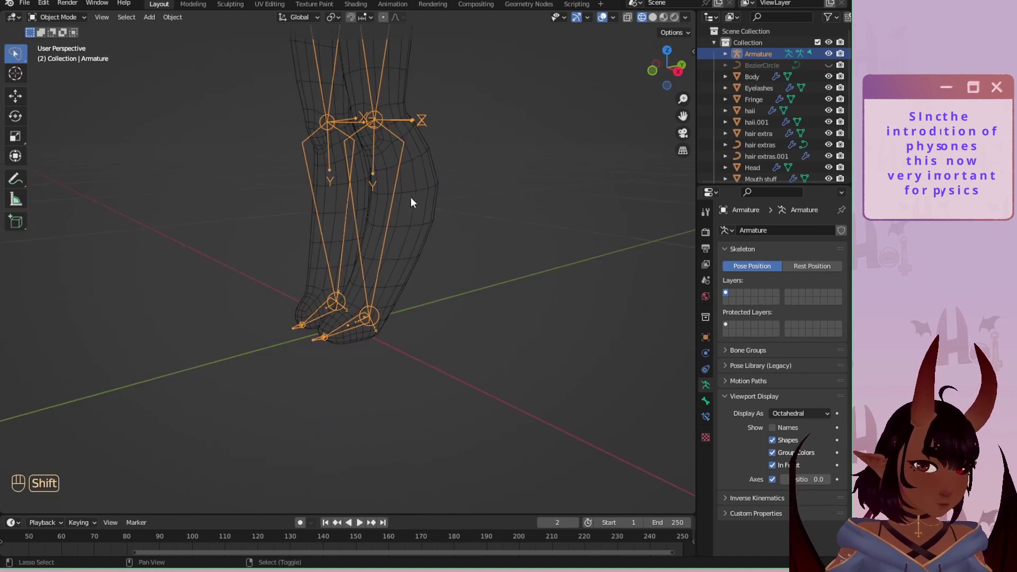
pyautogui.moveTo(411, 200); pyautogui.dragTo(389, 121, button='middle')
pyautogui.scroll(3, 380, 263)
# Switch the armature to Edit Mode and examine the knee, ankle and toe bone axes from the side.
pyautogui.click(55, 17)
pyautogui.click(58, 42)
pyautogui.press('KP_3')
pyautogui.scroll(4, 388, 193)
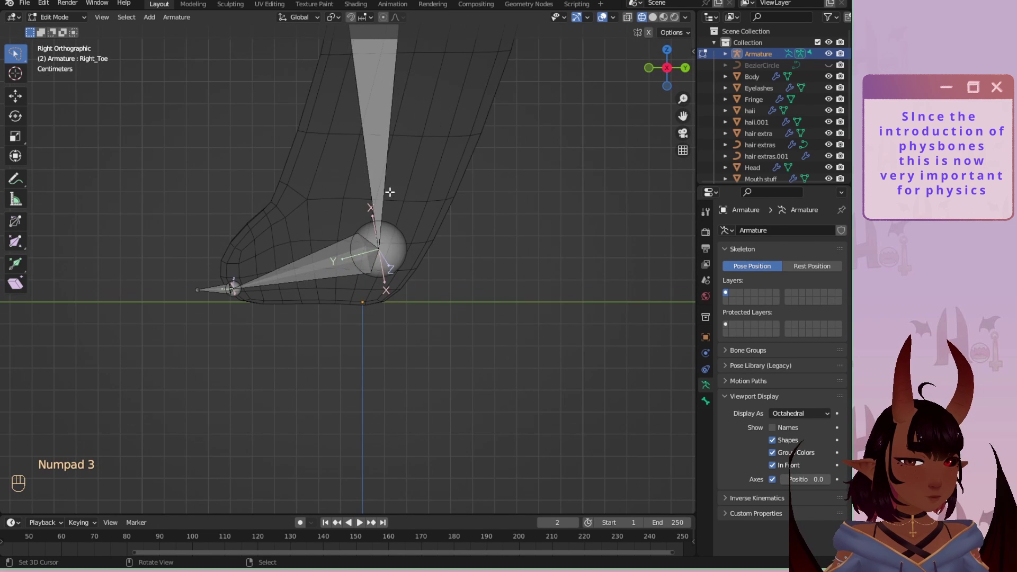
pyautogui.scroll(-7, 395, 186)
pyautogui.keyDown('shift'); pyautogui.scroll(5, 395, 186); pyautogui.keyUp('shift')
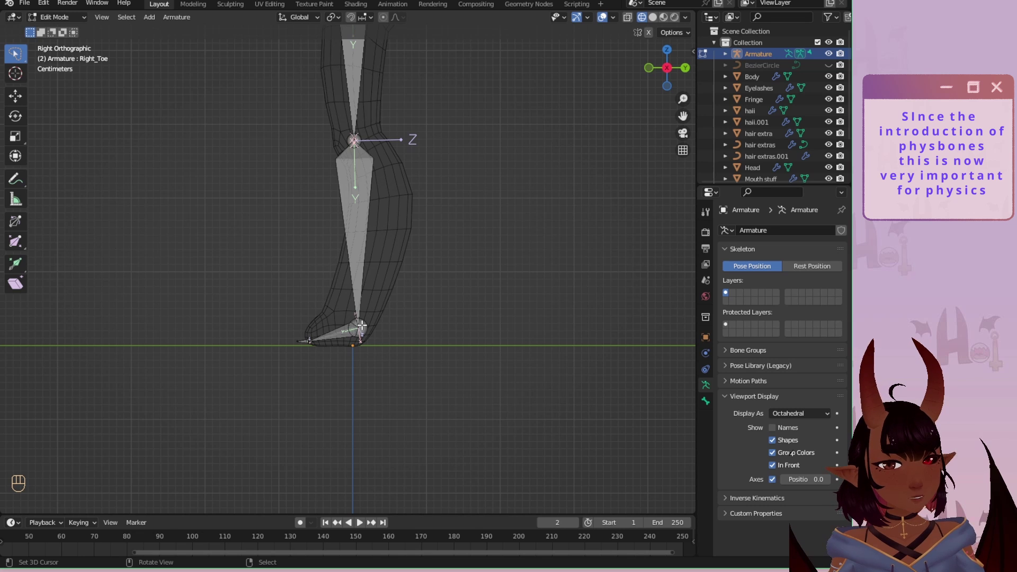
pyautogui.scroll(3, 384, 360)
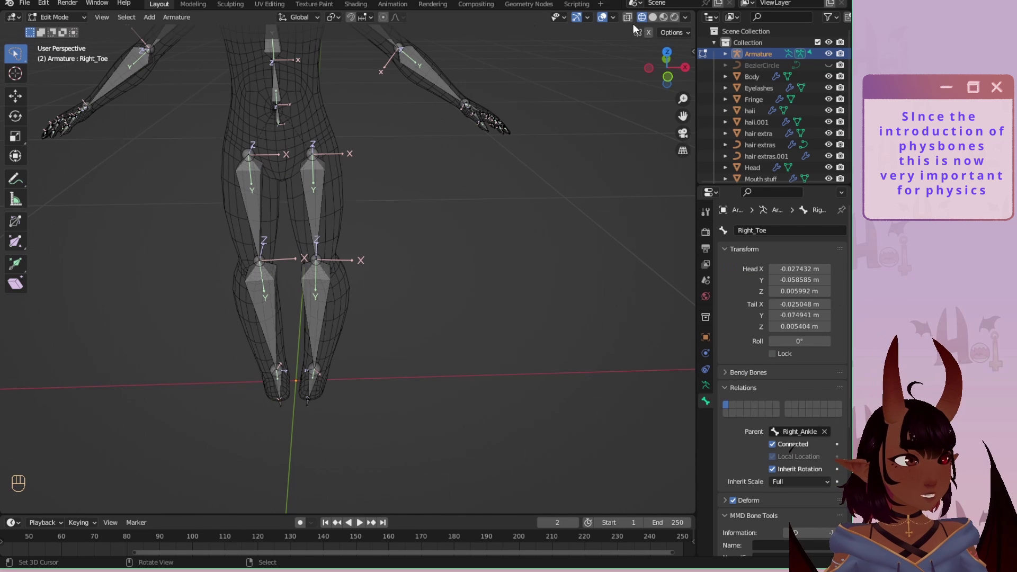
# Enable X-axis mirroring for the armature and try moving the Left_Ankle bone.
pyautogui.click(312, 371)
pyautogui.press('g')
pyautogui.rightClick(370, 409)
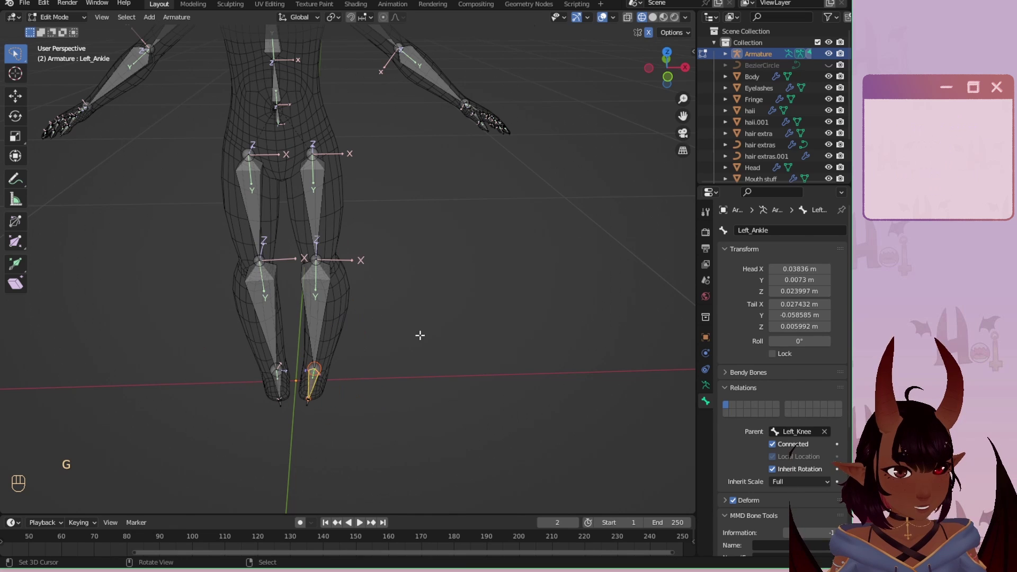
# Set the roll of the Left_Ankle bone to 60°.
pyautogui.press('KP_3')
pyautogui.scroll(5, 325, 397)
pyautogui.scroll(1, 325, 397)
pyautogui.keyDown('shift'); pyautogui.moveTo(318, 397); pyautogui.dragTo(557, 119, button='middle'); pyautogui.keyUp('shift')
pyautogui.scroll(3, 469, 297)
pyautogui.keyDown('shift'); pyautogui.moveTo(556, 316); pyautogui.dragTo(447, 261, button='middle'); pyautogui.keyUp('shift')
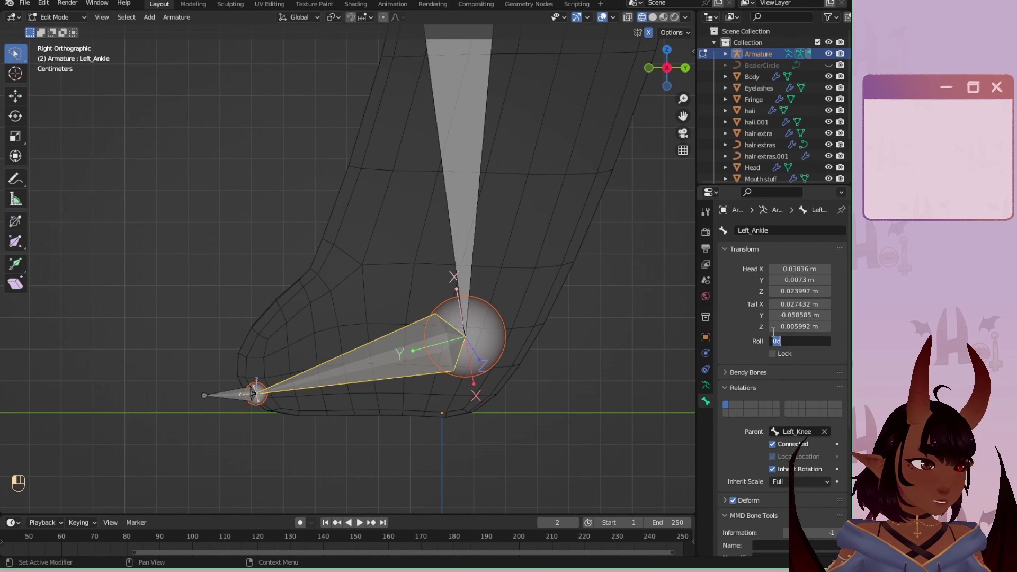
pyautogui.write('60')
pyautogui.press('Return')
# Select the Left_Toe bone and adjust its roll to about -24°, judging the axes from the side and front.
pyautogui.click(235, 396)
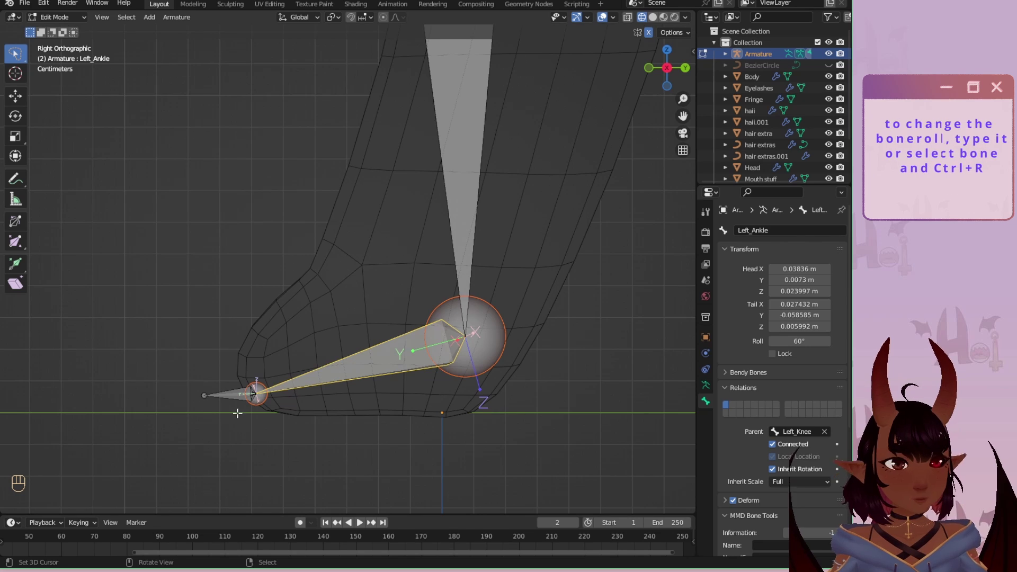
pyautogui.moveTo(234, 396); pyautogui.dragTo(513, 240, button='middle')
pyautogui.scroll(2, 433, 224)
pyautogui.moveTo(433, 224); pyautogui.dragTo(356, 320, button='middle')
pyautogui.scroll(2, 404, 368)
pyautogui.scroll(-3, 404, 343)
pyautogui.scroll(3, 295, 308)
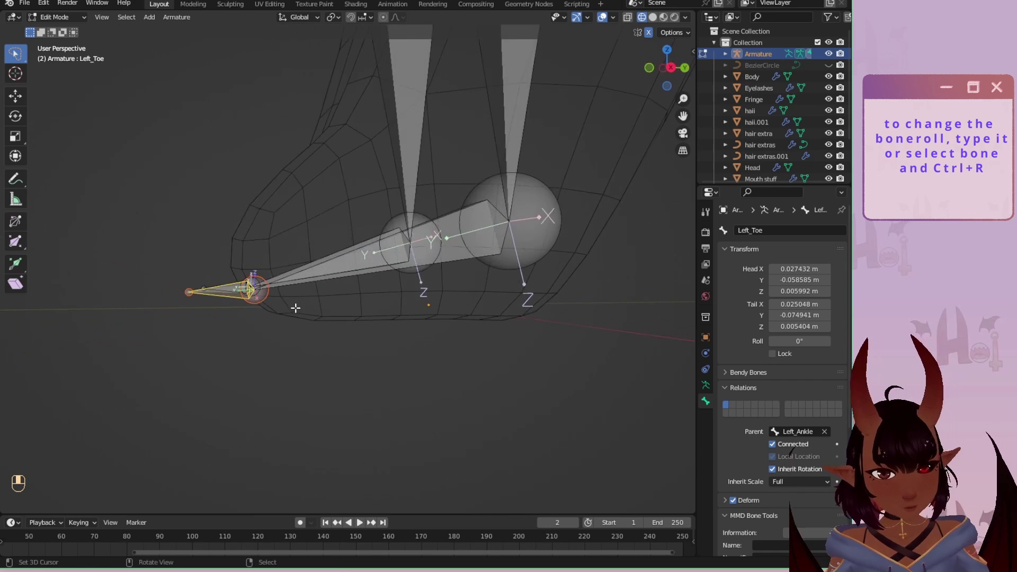
pyautogui.press('KP_3')
pyautogui.scroll(3, 318, 347)
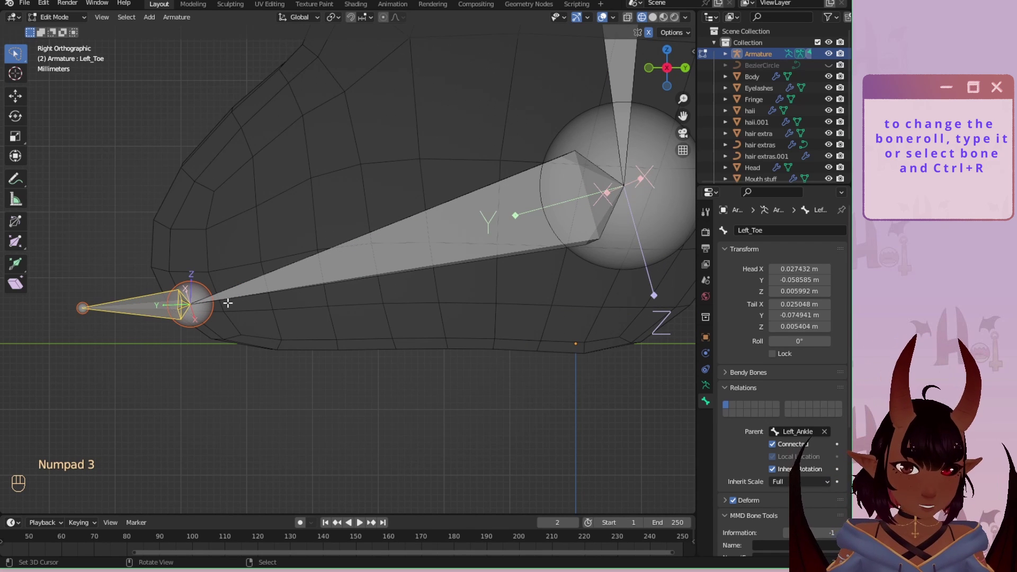
pyautogui.press('KP_1')
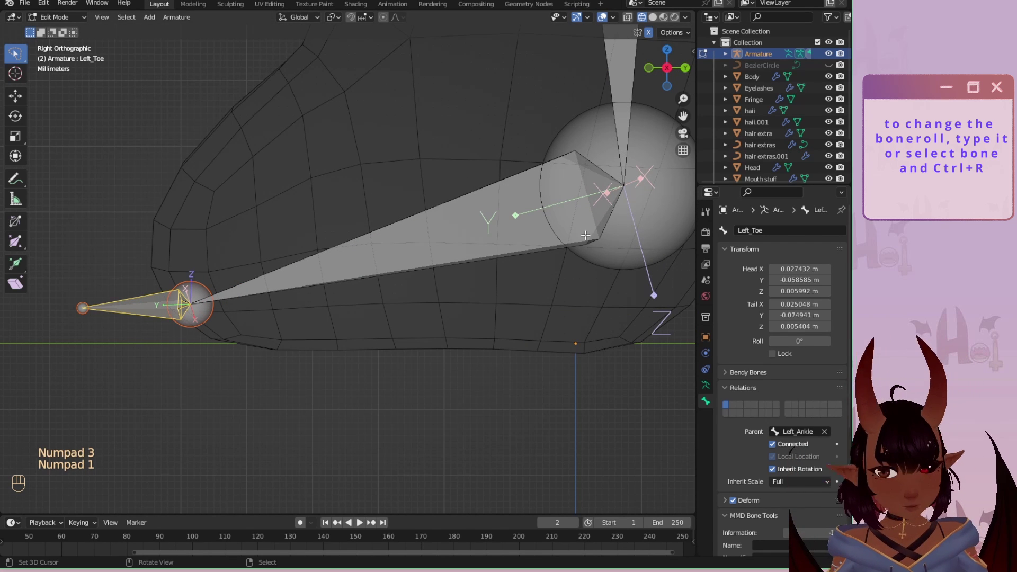
pyautogui.click(650, 66)
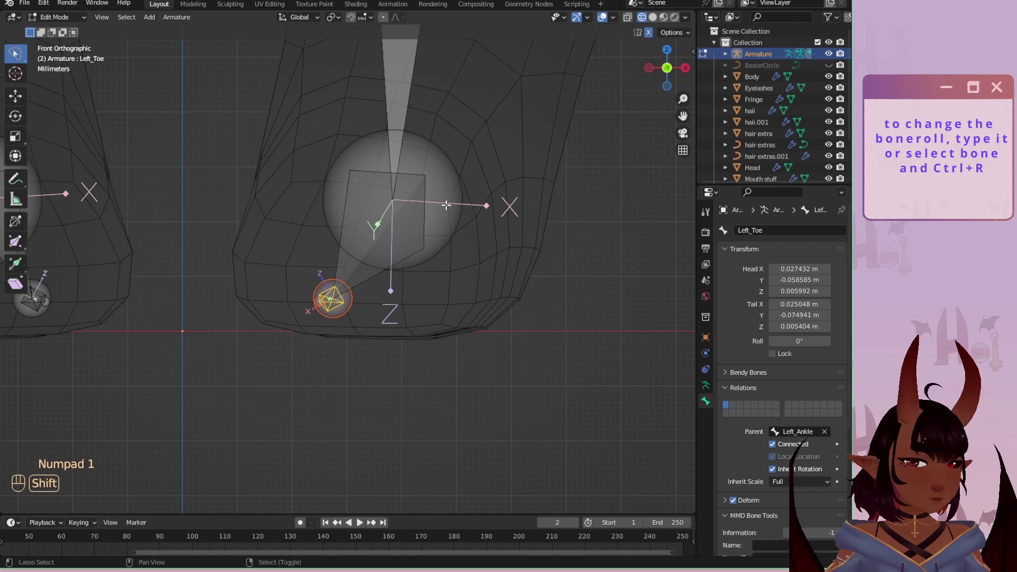
pyautogui.scroll(2, 446, 205)
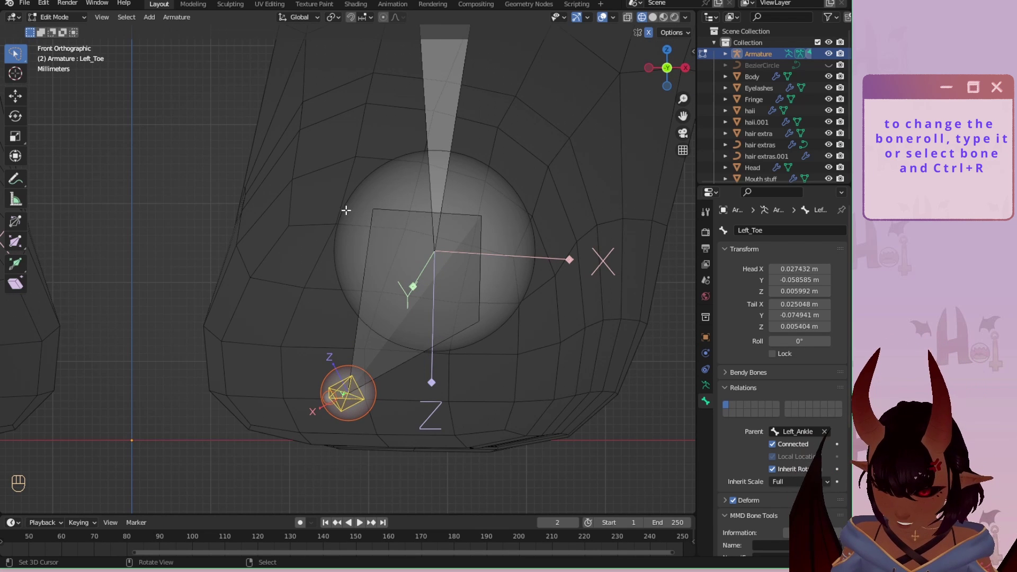
pyautogui.hotkey('ctrl', 'r')
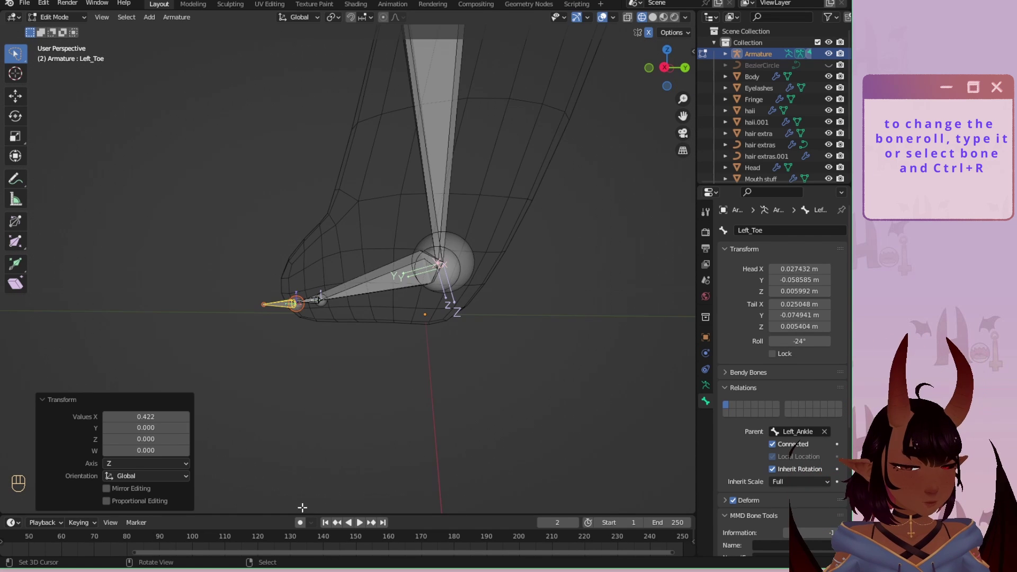
# Examine the axis orientation of the spine, shoulder and arm bones.
pyautogui.scroll(-5, 339, 297)
pyautogui.keyDown('shift'); pyautogui.moveTo(365, 186); pyautogui.dragTo(408, 168, button='middle'); pyautogui.keyUp('shift')
pyautogui.scroll(2, 341, 256)
pyautogui.scroll(3, 350, 264)
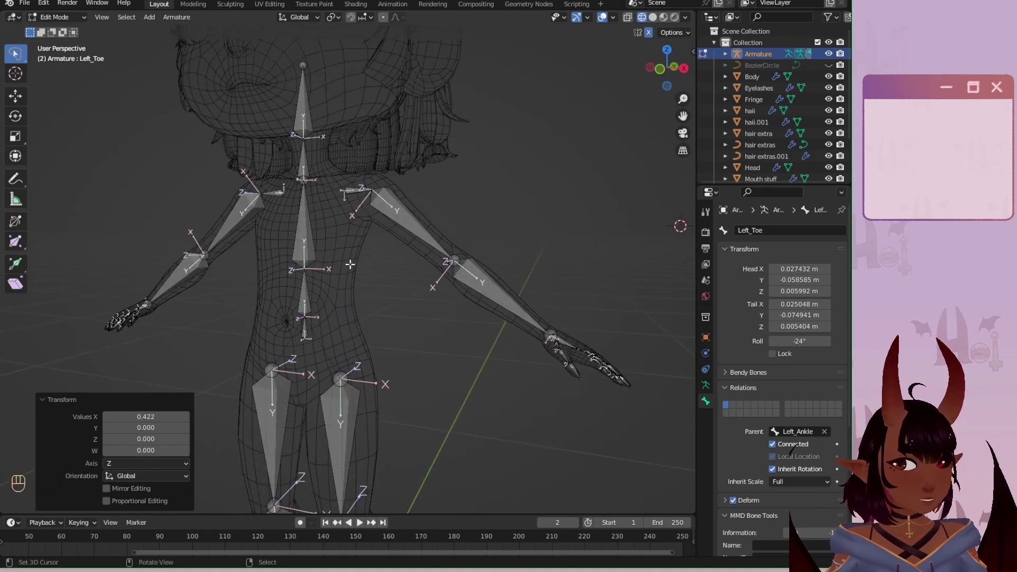
pyautogui.moveTo(350, 264); pyautogui.dragTo(381, 284, button='middle')
pyautogui.scroll(3, 432, 197)
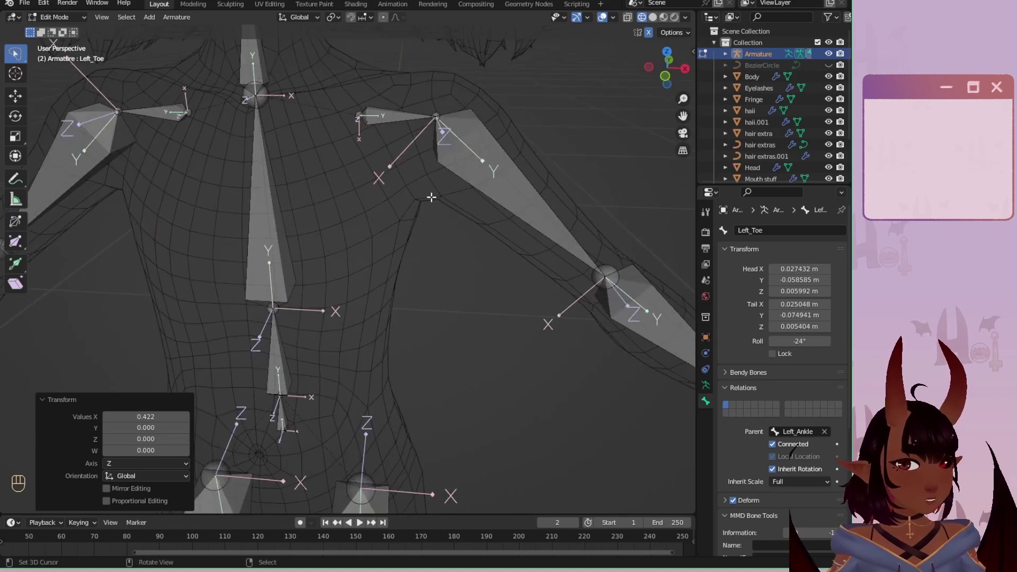
pyautogui.moveTo(432, 197); pyautogui.dragTo(366, 241, button='middle')
pyautogui.scroll(2, 388, 164)
pyautogui.scroll(2, 330, 236)
# Select the left shoulder with its linked arm bones and roll the arm so its Z axes point upward, Left_Arm at 58°.
pyautogui.click(329, 225)
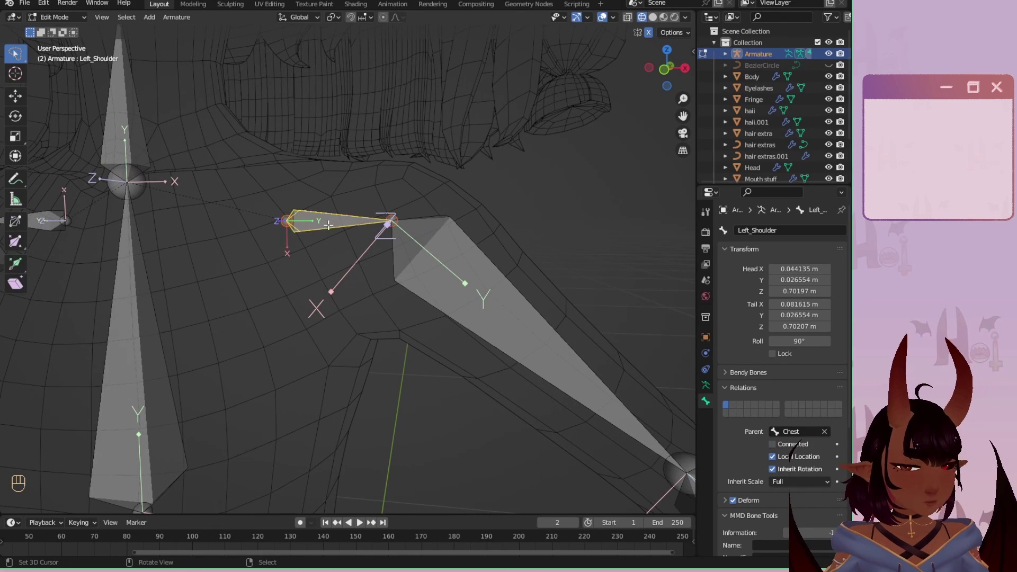
pyautogui.scroll(-6, 329, 223)
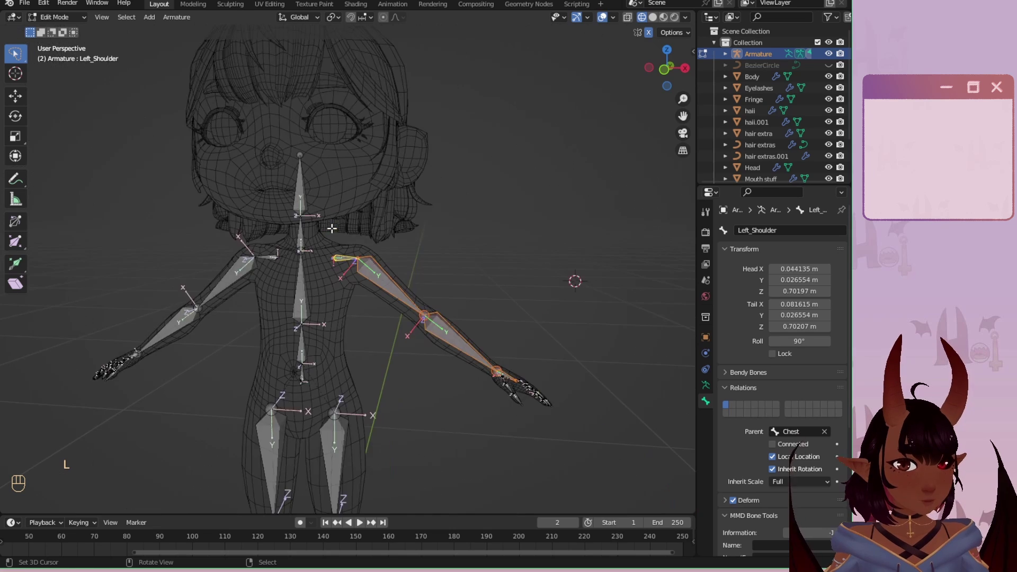
pyautogui.scroll(5, 360, 238)
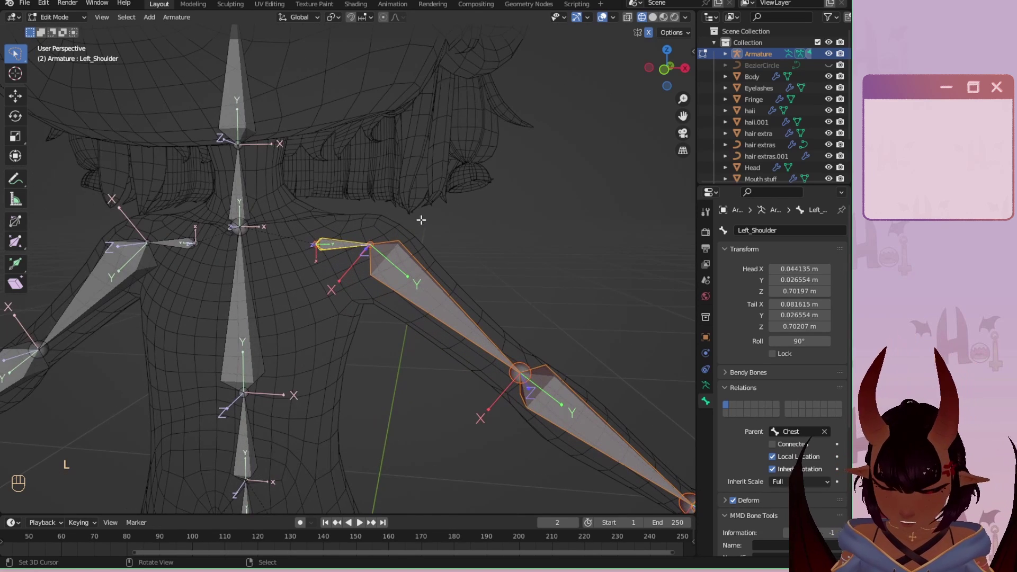
pyautogui.moveTo(450, 187); pyautogui.dragTo(457, 155, button='middle')
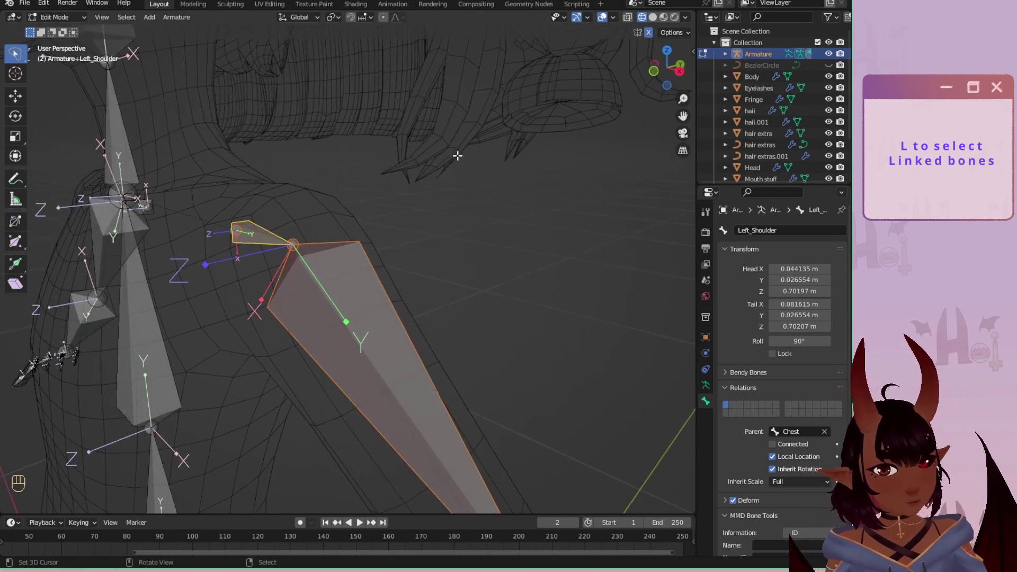
pyautogui.hotkey('ctrl', 'r')
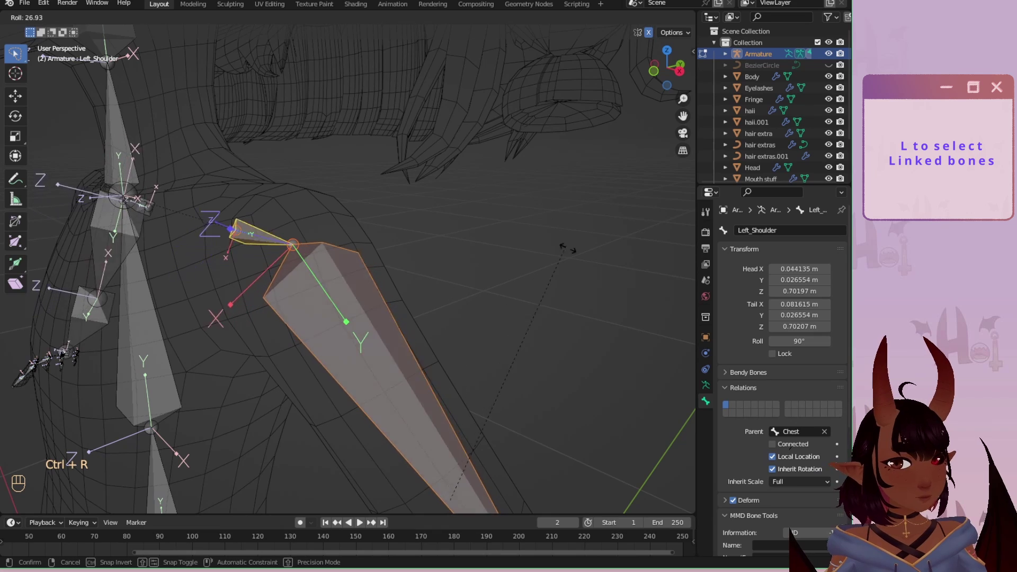
pyautogui.click(596, 449)
pyautogui.moveTo(595, 449); pyautogui.dragTo(481, 313, button='middle')
pyautogui.rightClick(274, 249)
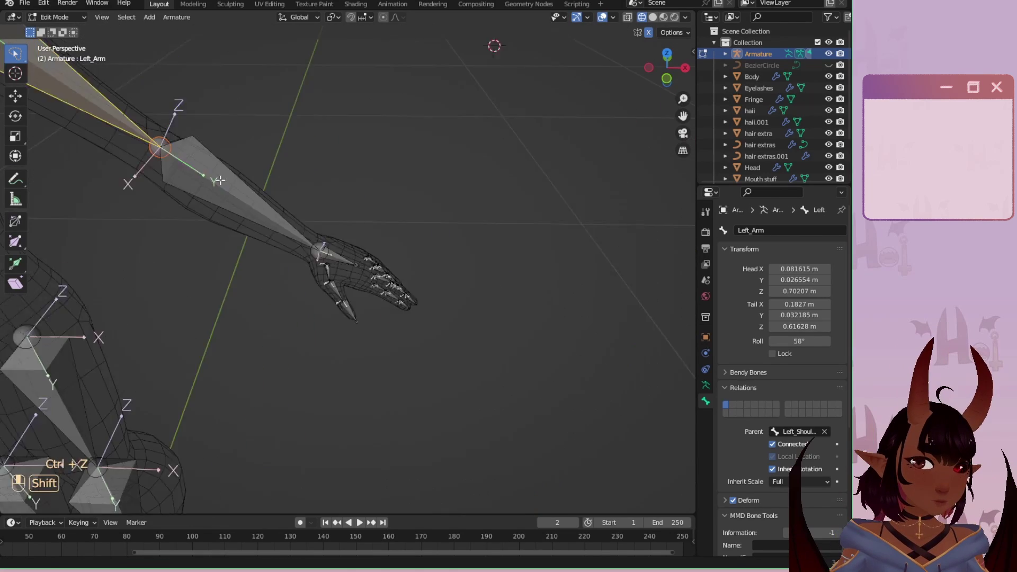
# Roll all four left finger chains together so their Z axes point up from the back of the hand.
pyautogui.keyDown('shift'); pyautogui.moveTo(418, 260); pyautogui.dragTo(383, 243, button='middle'); pyautogui.keyUp('shift')
pyautogui.scroll(4, 383, 243)
pyautogui.moveTo(280, 197); pyautogui.dragTo(368, 261, button='middle')
pyautogui.scroll(1, 368, 261)
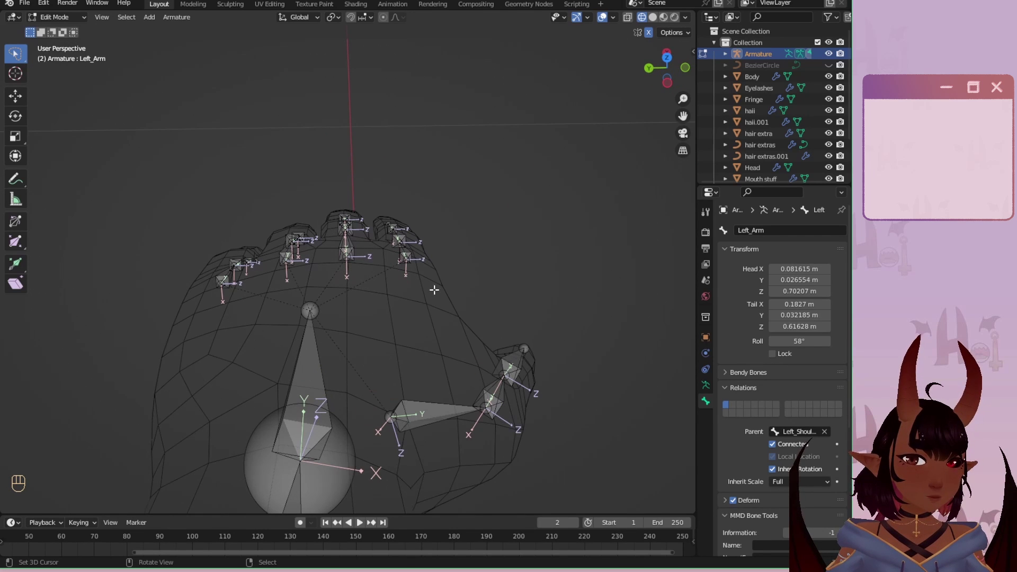
pyautogui.moveTo(292, 289)
pyautogui.keyDown('ctrl'); pyautogui.mouseDown(button='right')
pyautogui.moveTo(141, 170)
pyautogui.moveTo(556, 107)
pyautogui.mouseUp(button='right'); pyautogui.keyUp('ctrl')
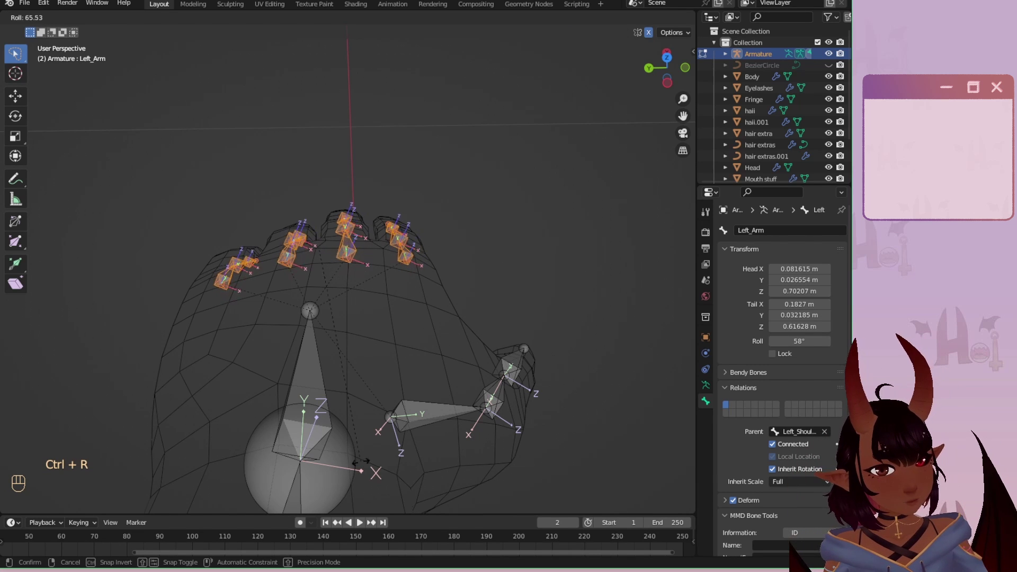
pyautogui.click(260, 437)
pyautogui.scroll(3, 371, 243)
pyautogui.click(353, 232)
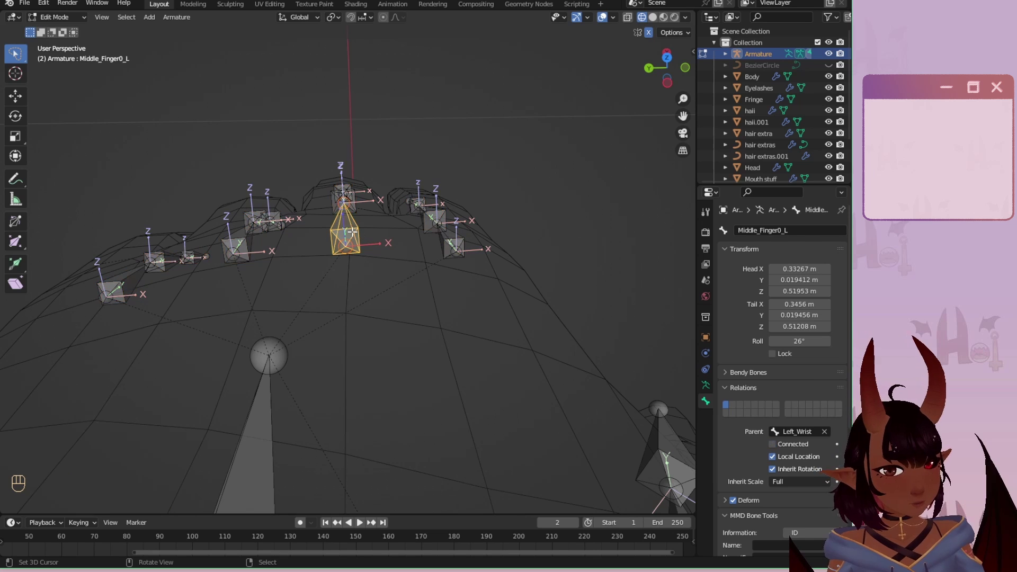
# Select the three left index finger bones and fine-tune their roll by -0.175.
pyautogui.keyDown('shift'); pyautogui.moveTo(359, 222); pyautogui.dragTo(281, 238, button='middle'); pyautogui.keyUp('shift')
pyautogui.moveTo(441, 131)
pyautogui.keyDown('ctrl'); pyautogui.mouseDown(button='right')
pyautogui.moveTo(390, 130)
pyautogui.moveTo(409, 345)
pyautogui.moveTo(400, 100)
pyautogui.mouseUp(button='right'); pyautogui.keyUp('ctrl')
pyautogui.hotkey('ctrl', 'r')
pyautogui.click(377, 97)
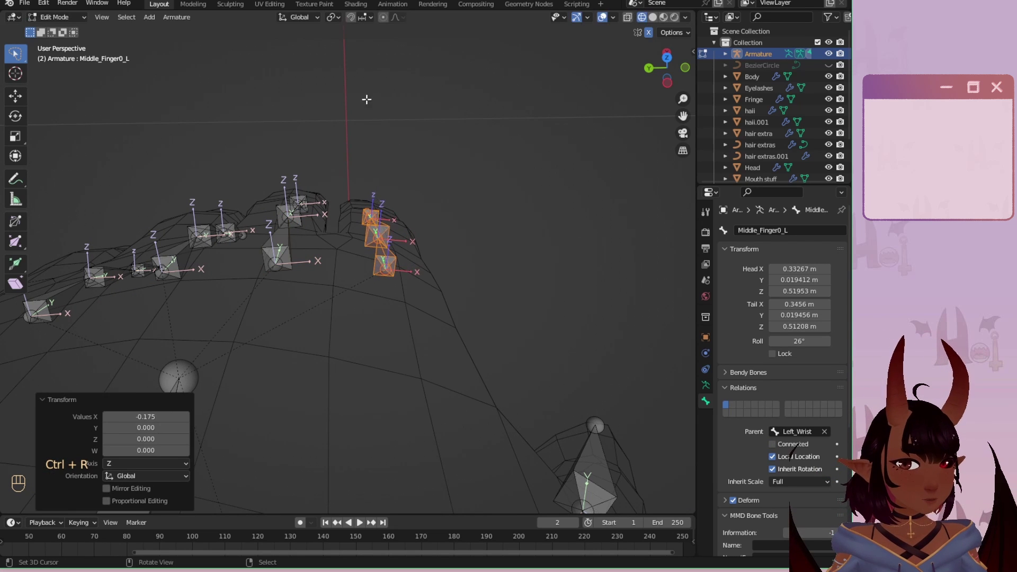
# Select the left little finger bones and fine-tune their roll by 0.156.
pyautogui.moveTo(365, 97); pyautogui.dragTo(311, 188, button='middle')
pyautogui.moveTo(246, 223); pyautogui.dragTo(359, 324)
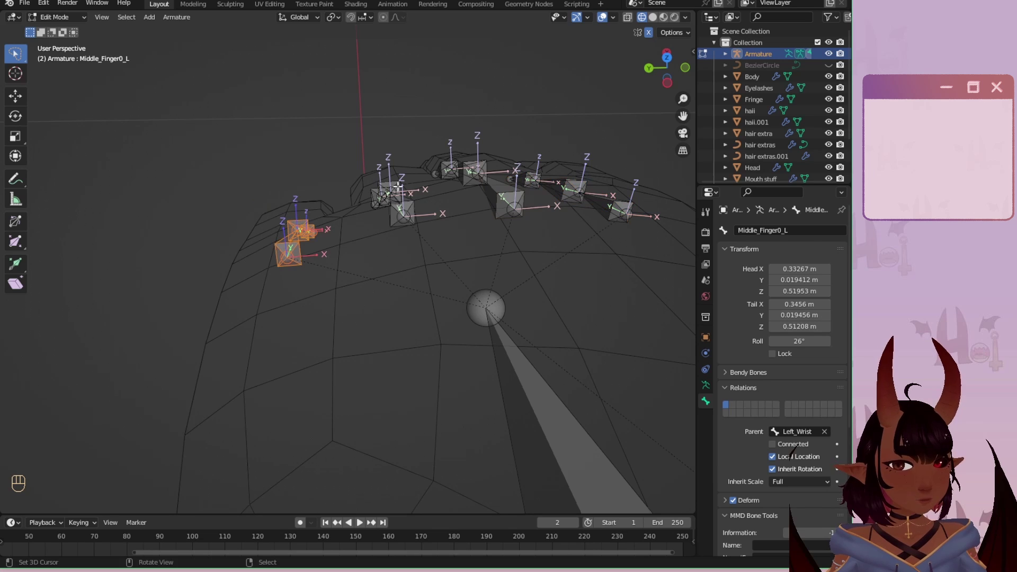
pyautogui.hotkey('ctrl', 'r')
pyautogui.click(408, 193)
pyautogui.scroll(-5, 405, 207)
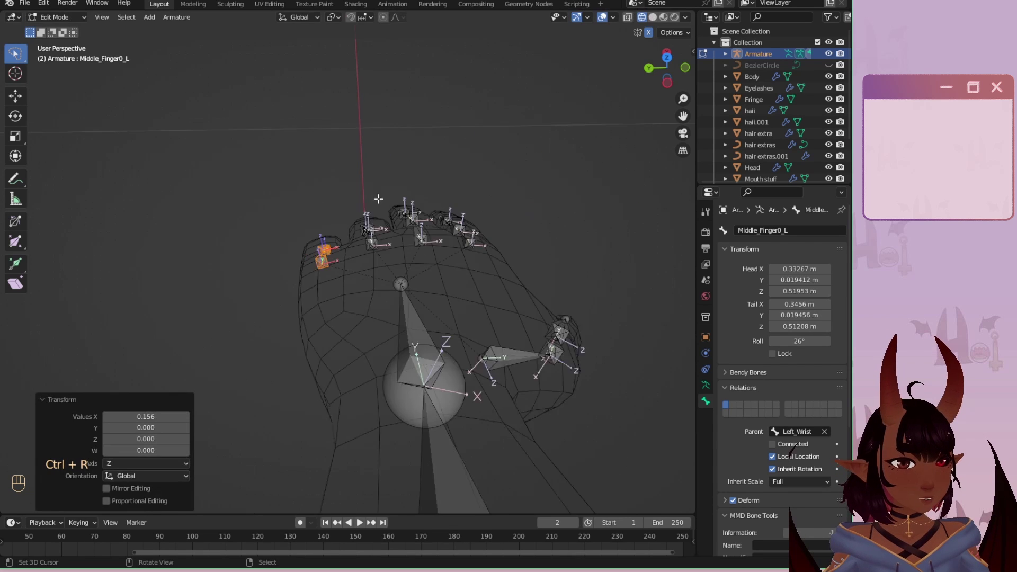
# Select the three left thumb bones and roll them to align their axes with the thumb's bending direction.
pyautogui.moveTo(389, 254); pyautogui.dragTo(243, 217, button='middle')
pyautogui.keyDown('shift'); pyautogui.moveTo(243, 217); pyautogui.dragTo(420, 525, button='middle'); pyautogui.keyUp('shift')
pyautogui.scroll(1, 318, 225)
pyautogui.scroll(2, 348, 325)
pyautogui.moveTo(347, 325); pyautogui.dragTo(347, 337, button='middle')
pyautogui.scroll(-1, 277, 233)
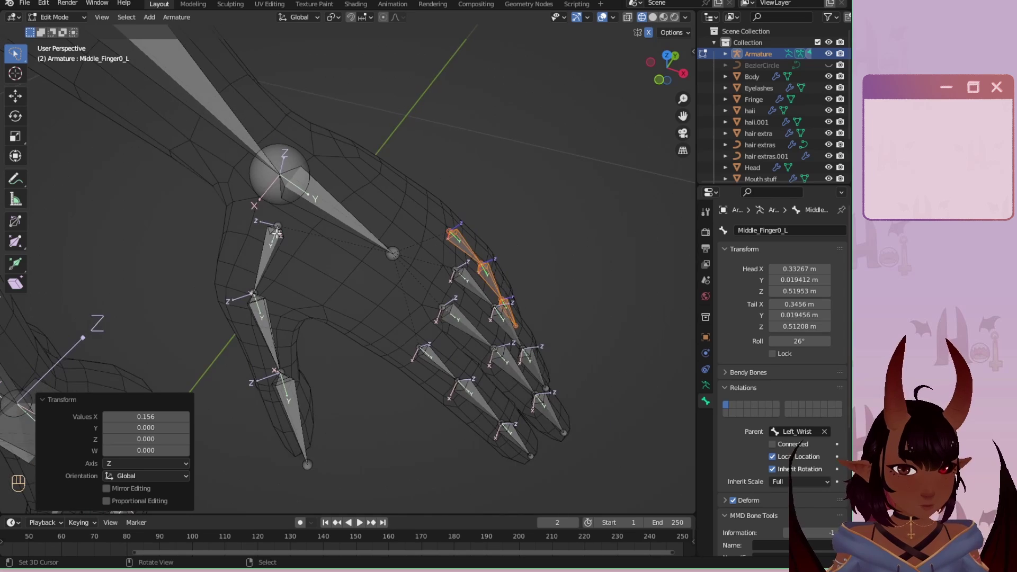
pyautogui.moveTo(295, 220)
pyautogui.keyDown('ctrl'); pyautogui.mouseDown(button='right')
pyautogui.moveTo(162, 374)
pyautogui.moveTo(366, 310)
pyautogui.moveTo(318, 239)
pyautogui.mouseUp(button='right'); pyautogui.keyUp('ctrl')
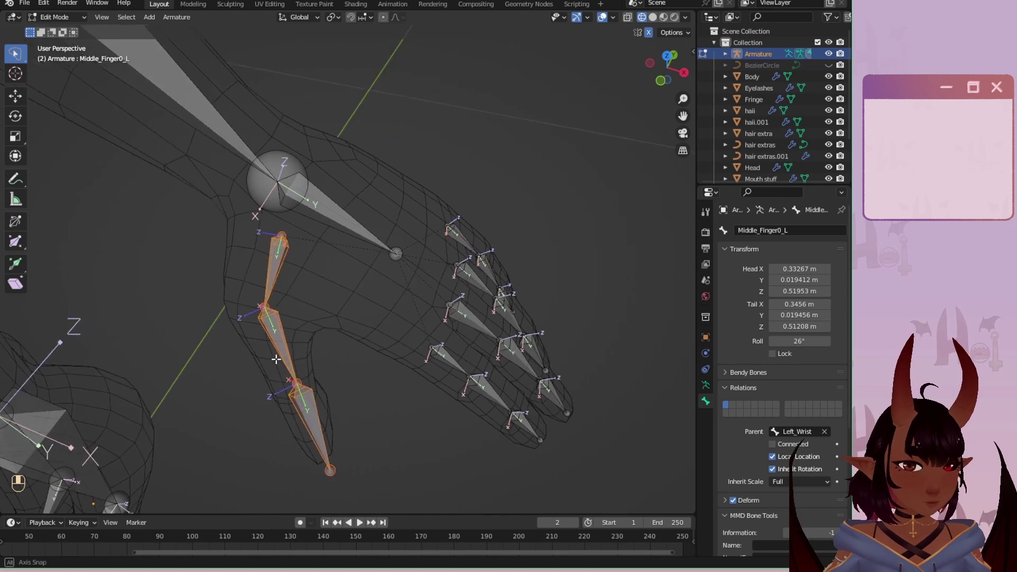
pyautogui.moveTo(318, 239)
pyautogui.mouseDown(button='middle')
pyautogui.moveTo(329, 305)
pyautogui.moveTo(268, 227)
pyautogui.moveTo(254, 240)
pyautogui.moveTo(296, 275)
pyautogui.moveTo(323, 331)
pyautogui.moveTo(413, 356)
pyautogui.moveTo(387, 308)
pyautogui.moveTo(395, 247)
pyautogui.mouseUp(button='middle')
pyautogui.hotkey('ctrl', 'r')
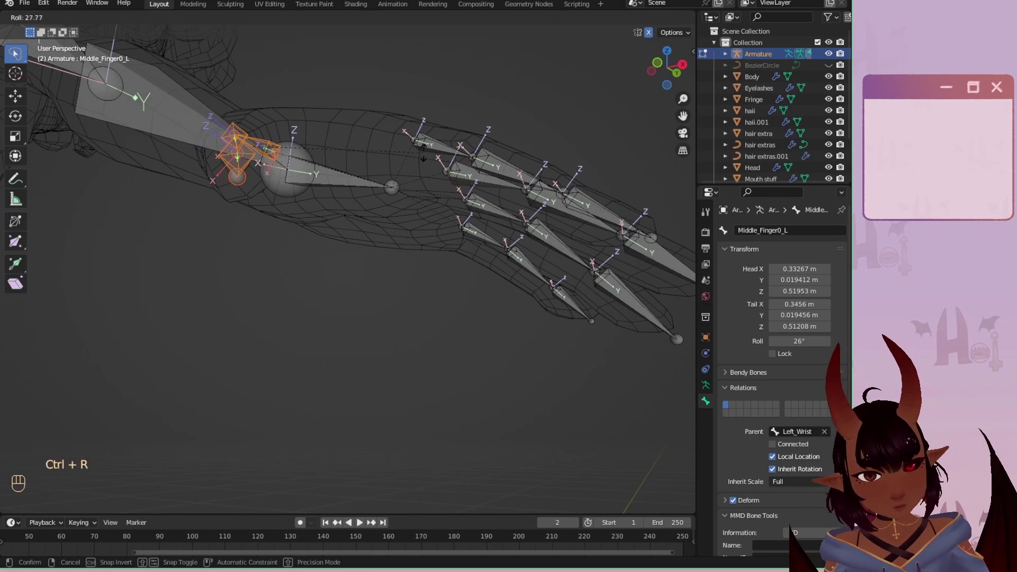
pyautogui.click(424, 157)
# Fine-tune the roll of the left thumb bones by another 0.150.
pyautogui.moveTo(423, 157); pyautogui.dragTo(230, 238, button='middle')
pyautogui.hotkey('ctrl', 'r')
pyautogui.click(297, 66)
pyautogui.scroll(-5, 275, 247)
pyautogui.moveTo(318, 254); pyautogui.dragTo(400, 296, button='middle')
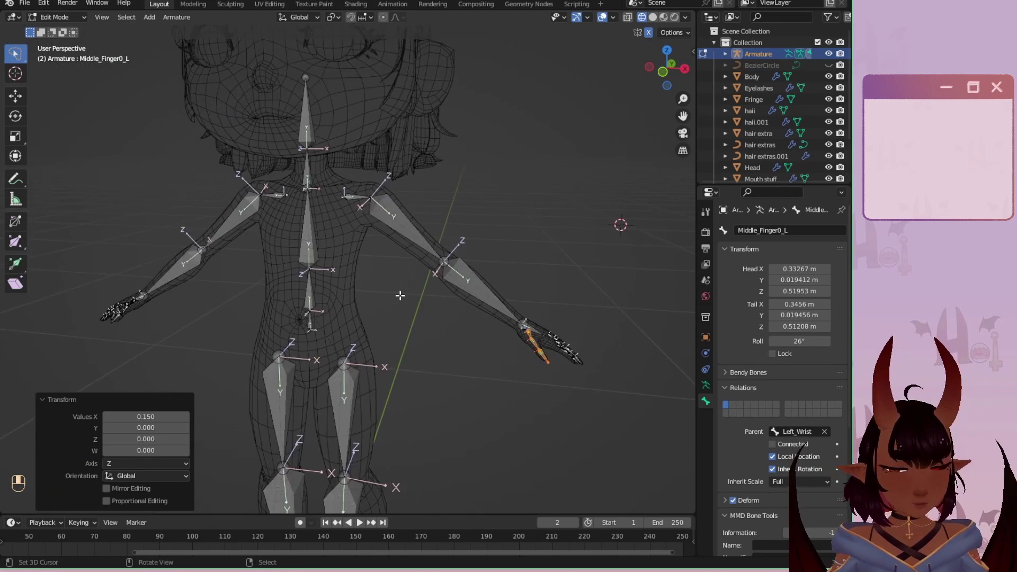
# Clear the selection and examine the bone axes of the whole armature from several angles, including front and side.
pyautogui.press('a')
pyautogui.press('a')
pyautogui.scroll(-2, 318, 297)
pyautogui.moveTo(297, 296); pyautogui.dragTo(290, 272, button='middle')
pyautogui.keyDown('shift'); pyautogui.moveTo(354, 381); pyautogui.dragTo(529, 186, button='middle'); pyautogui.keyUp('shift')
pyautogui.scroll(3, 357, 220)
pyautogui.moveTo(357, 220); pyautogui.dragTo(453, 239, button='middle')
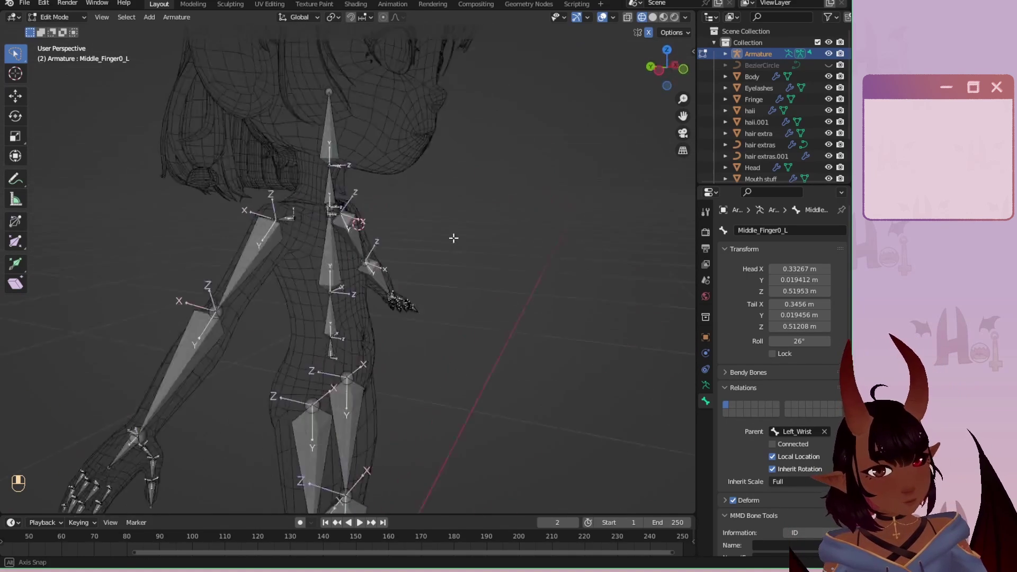
pyautogui.press('KP_1')
pyautogui.scroll(1, 457, 254)
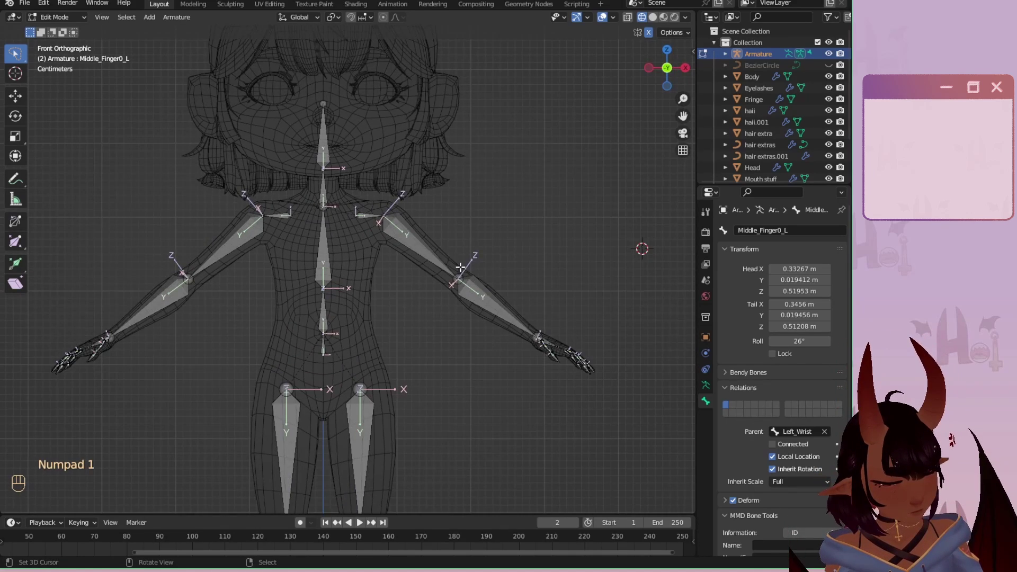
pyautogui.press('KP_3')
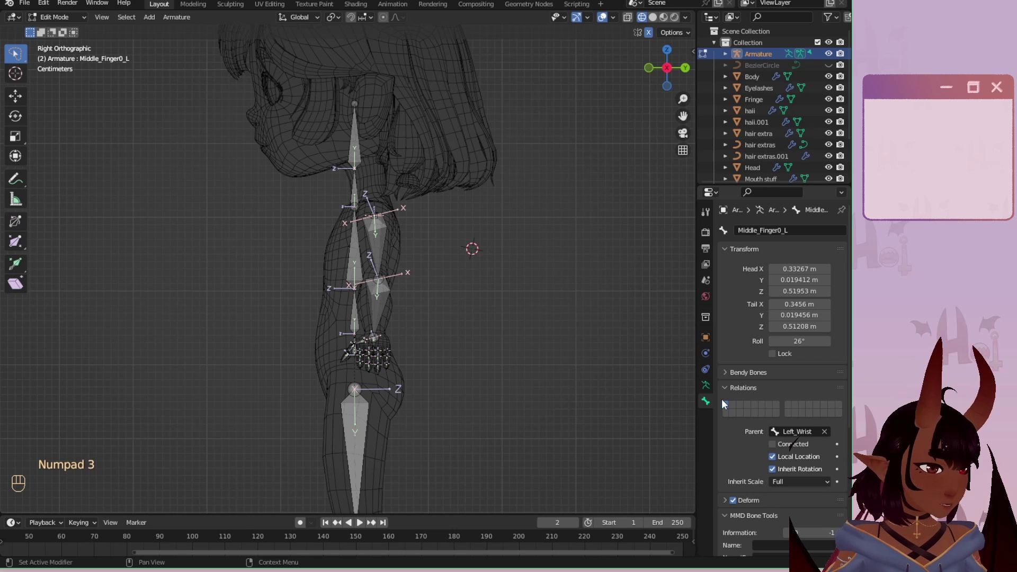
# Hide the bone axes and extrude a new bone from the Head bone's tip forward along Y to the eye.
pyautogui.click(706, 384)
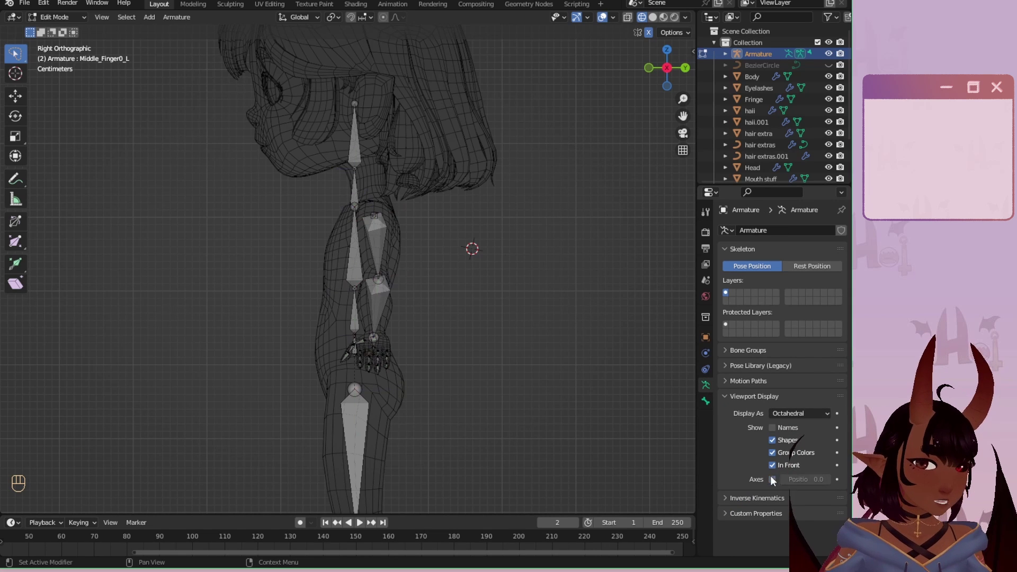
pyautogui.scroll(1, 327, 116)
pyautogui.keyDown('shift'); pyautogui.moveTo(327, 116); pyautogui.dragTo(365, 343, button='middle'); pyautogui.keyUp('shift')
pyautogui.scroll(2, 364, 343)
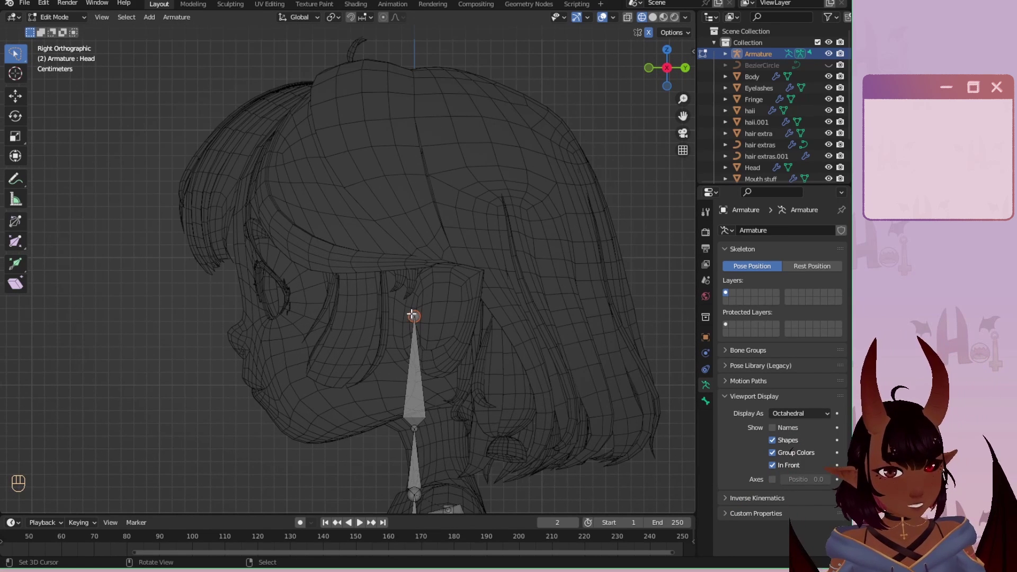
pyautogui.press('e')
pyautogui.press('y')
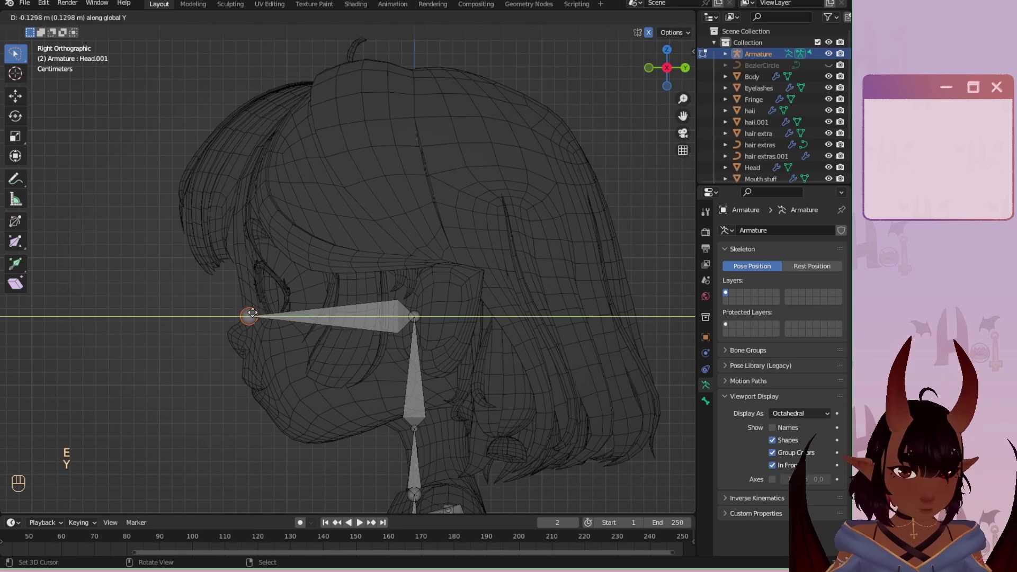
pyautogui.click(288, 312)
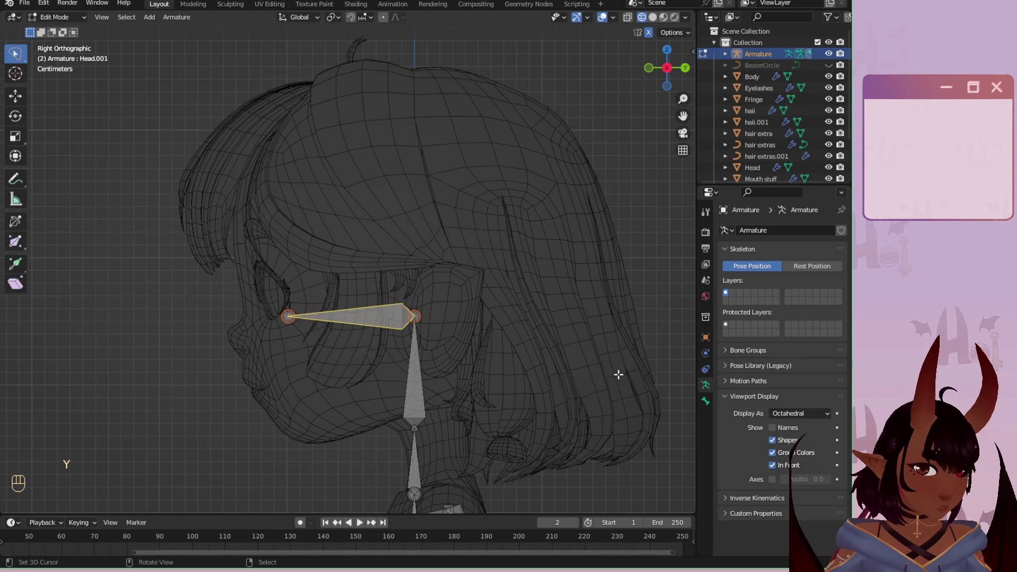
pyautogui.click(705, 337)
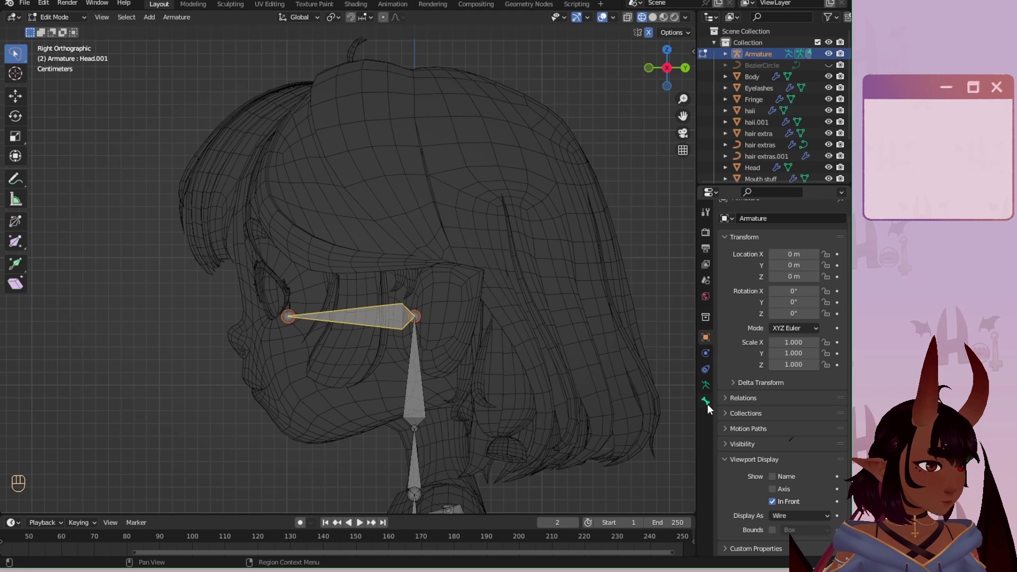
# Turn off the Connected option of the horizontal head bone in its bone relations, keeping Head as its parent.
pyautogui.click(706, 402)
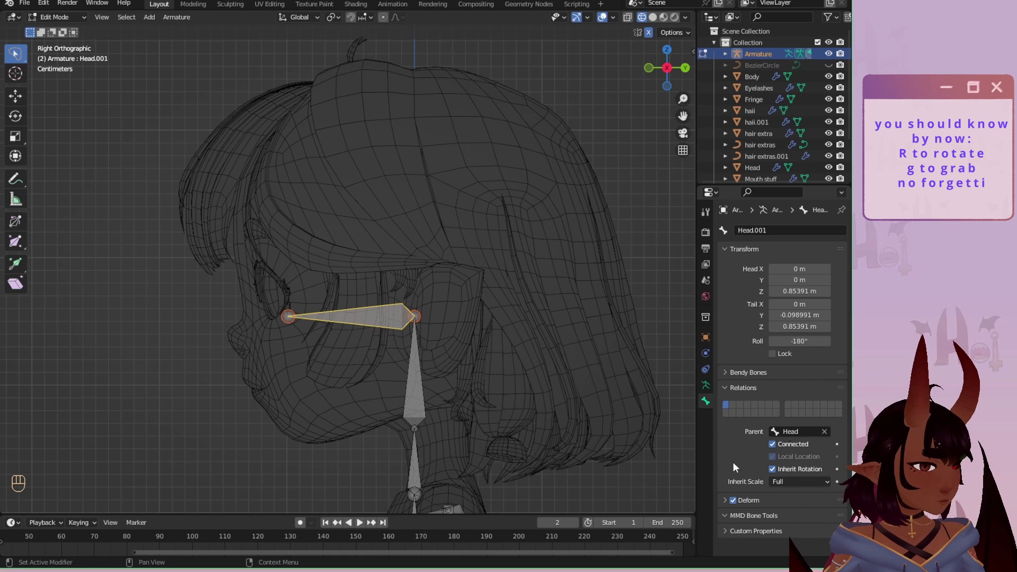
pyautogui.click(726, 387)
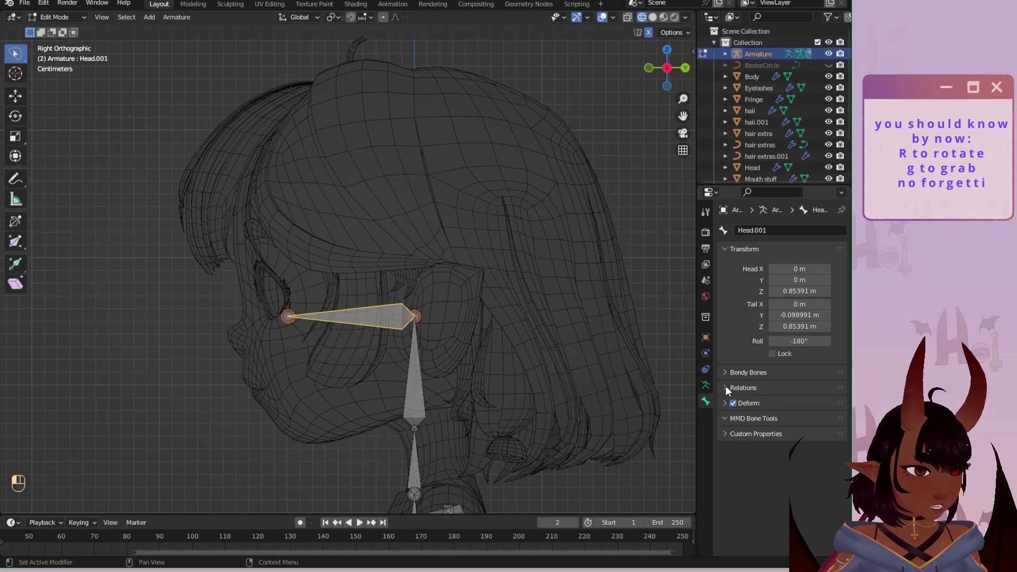
pyautogui.click(726, 388)
pyautogui.click(772, 444)
# In the side view, move the horizontal bone about 0.017 m up and 0.011 m forward so its tip sits inside the eye.
pyautogui.scroll(4, 490, 372)
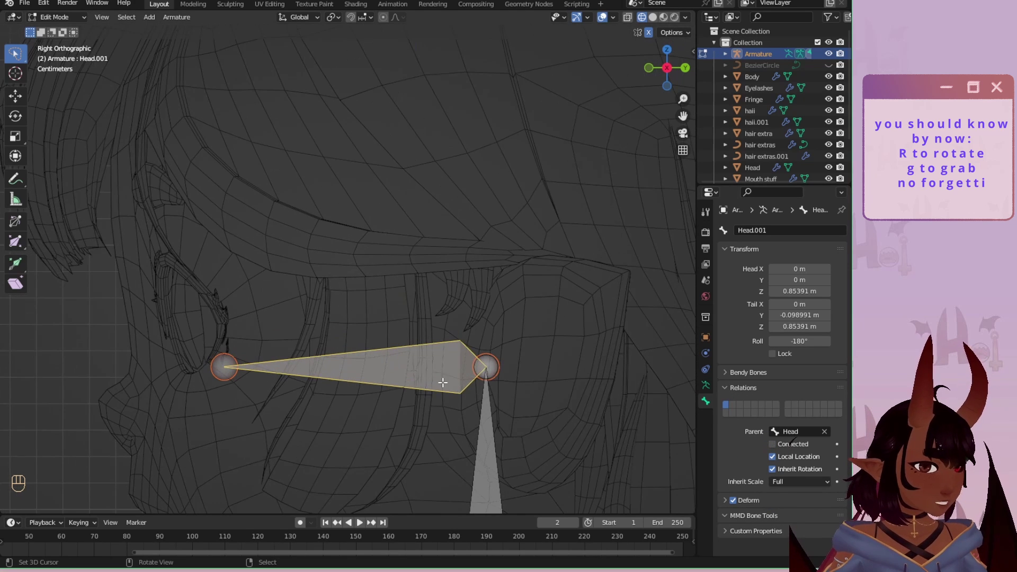
pyautogui.press('g')
pyautogui.click(391, 321)
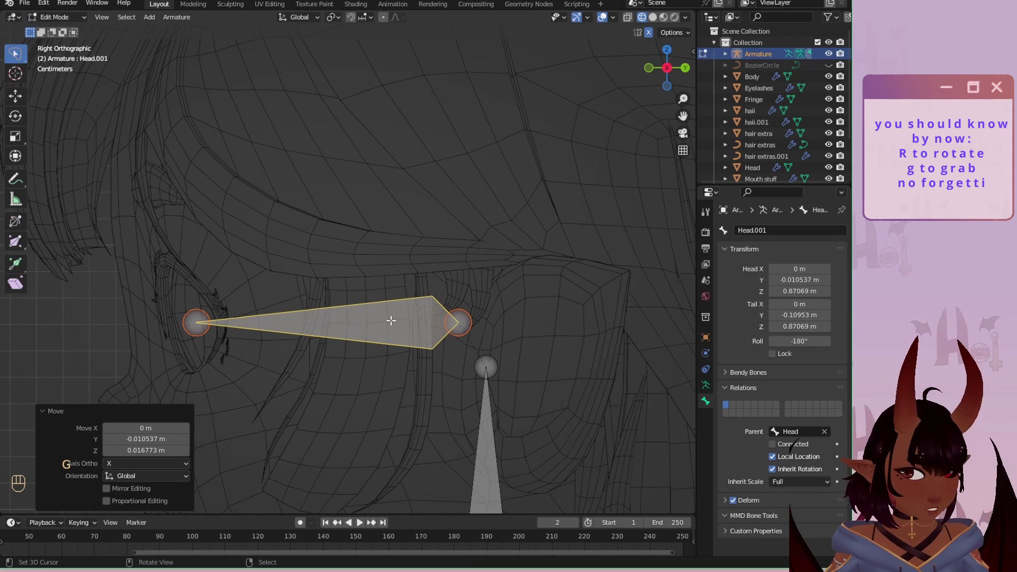
# In the front view, move the horizontal bone about 0.066 m along X and 0.0026 m up, centring it on the character's left eye.
pyautogui.press('KP_1')
pyautogui.press('g')
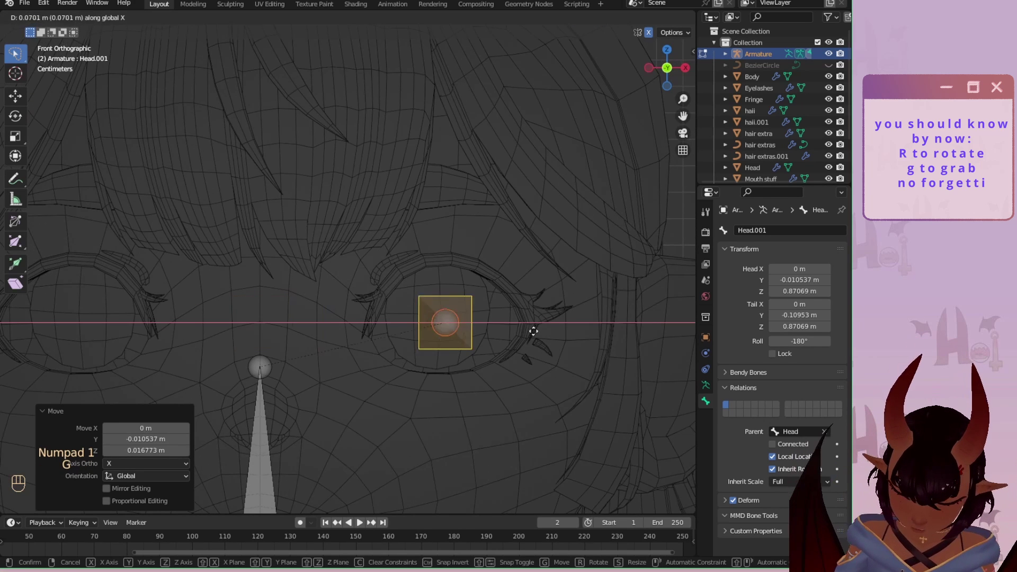
pyautogui.click(496, 319)
pyautogui.press('g')
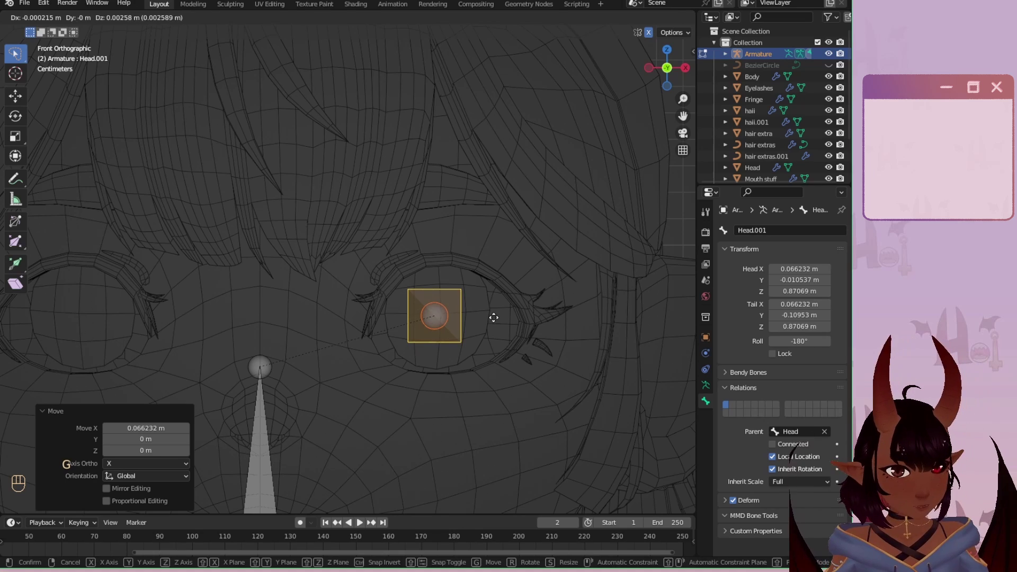
pyautogui.click(493, 316)
# In the side view, extrude a new bone about 0.026 m straight up along Z from the eye bone's tip.
pyautogui.scroll(-5, 439, 313)
pyautogui.scroll(6, 402, 291)
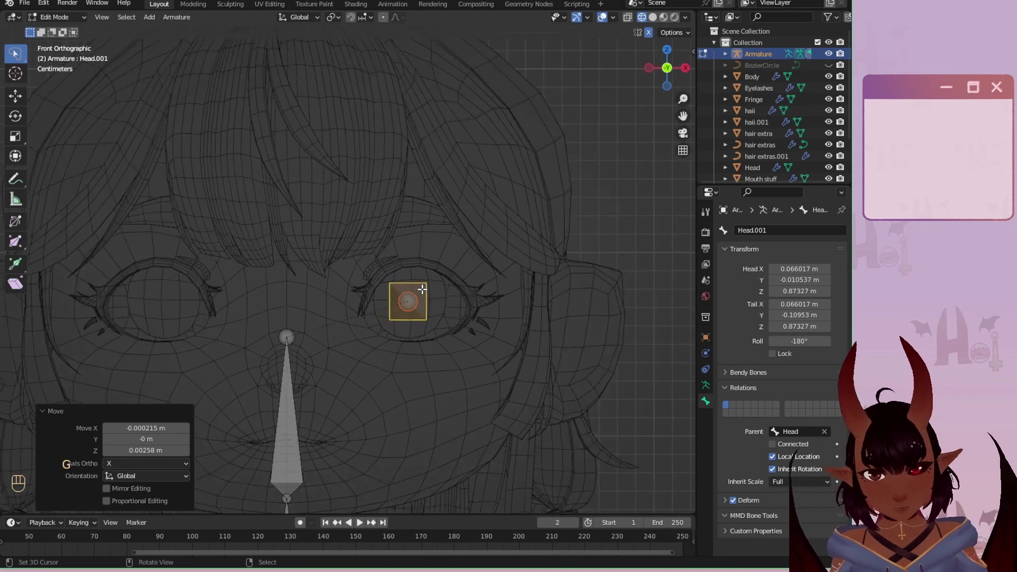
pyautogui.scroll(-1, 541, 272)
pyautogui.keyDown('shift'); pyautogui.moveTo(541, 272); pyautogui.dragTo(461, 265, button='middle'); pyautogui.keyUp('shift')
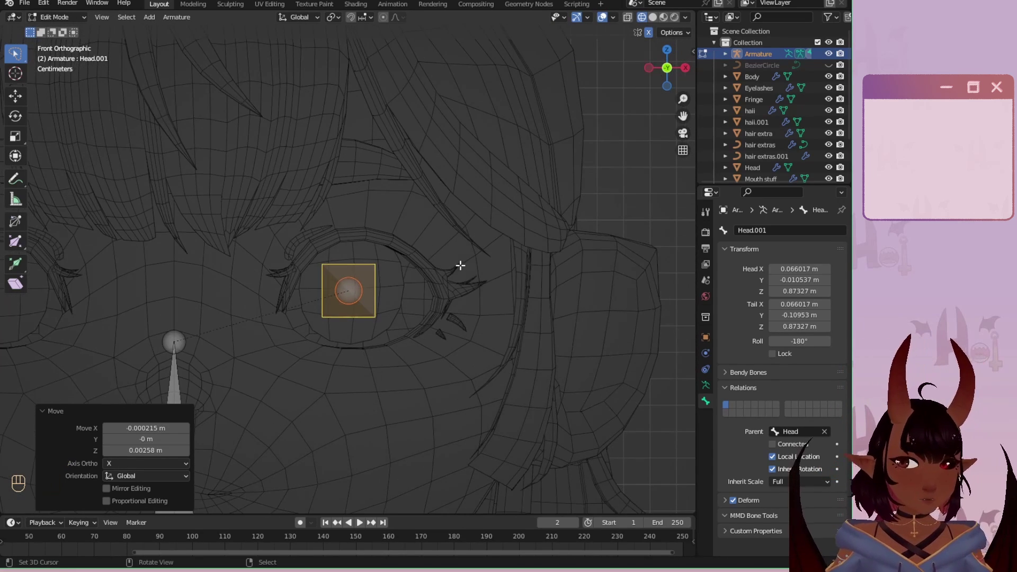
pyautogui.press('KP_3')
pyautogui.scroll(1, 409, 276)
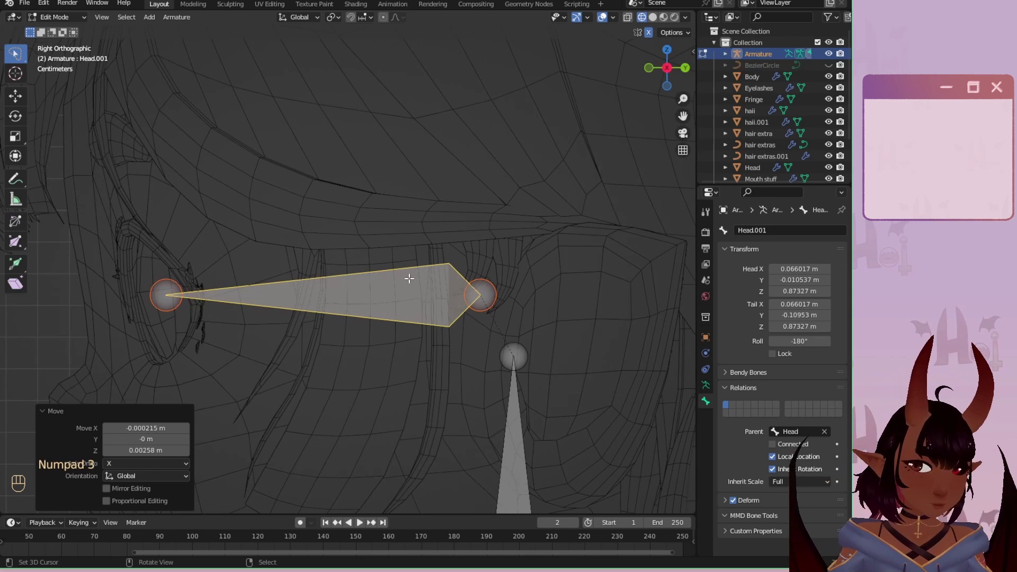
pyautogui.click(166, 294)
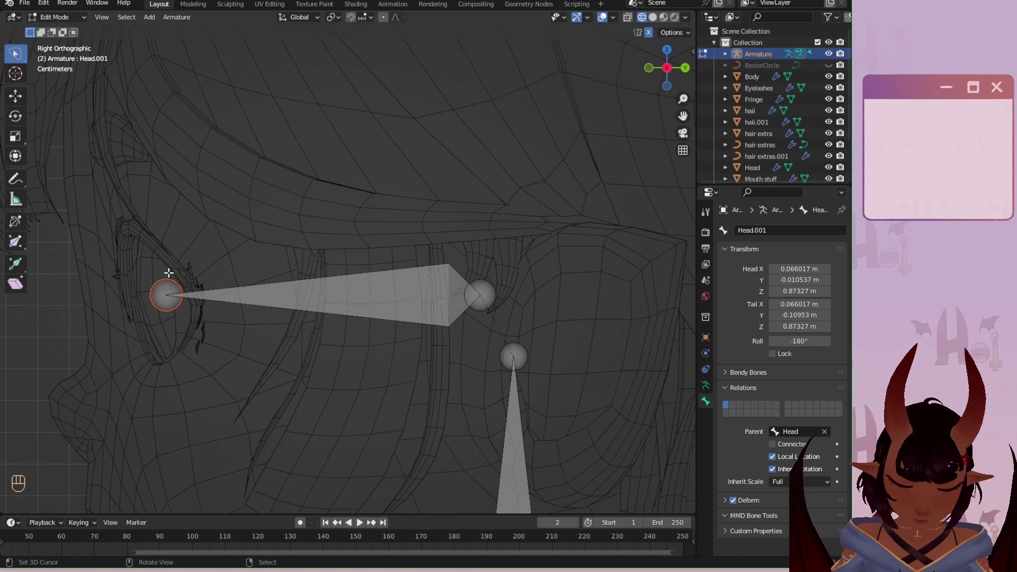
pyautogui.press('e')
pyautogui.press('z')
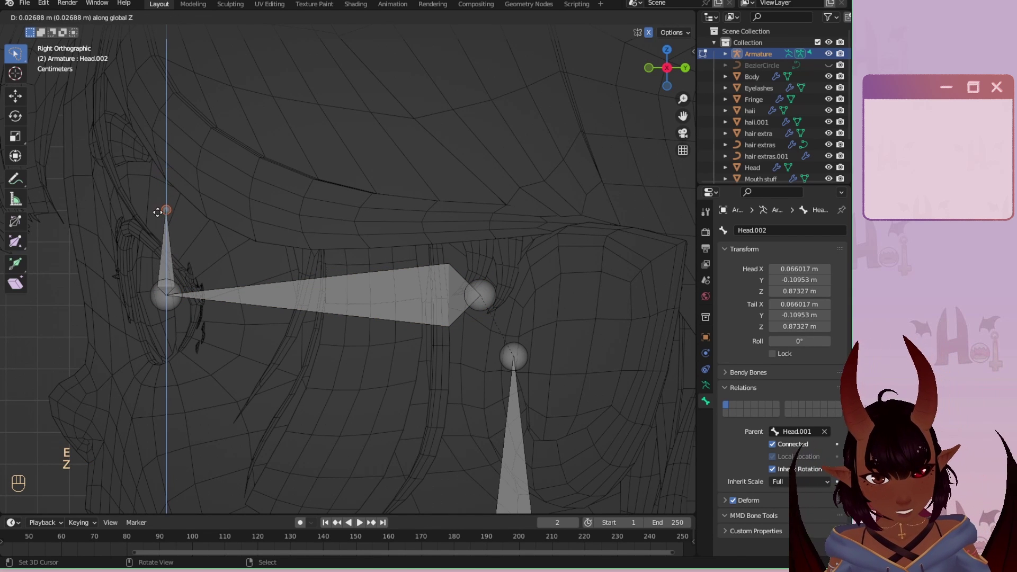
pyautogui.click(165, 226)
# Disconnect the small vertical bone from the eye bone and move it about 0.032 m backward along Y.
pyautogui.click(170, 266)
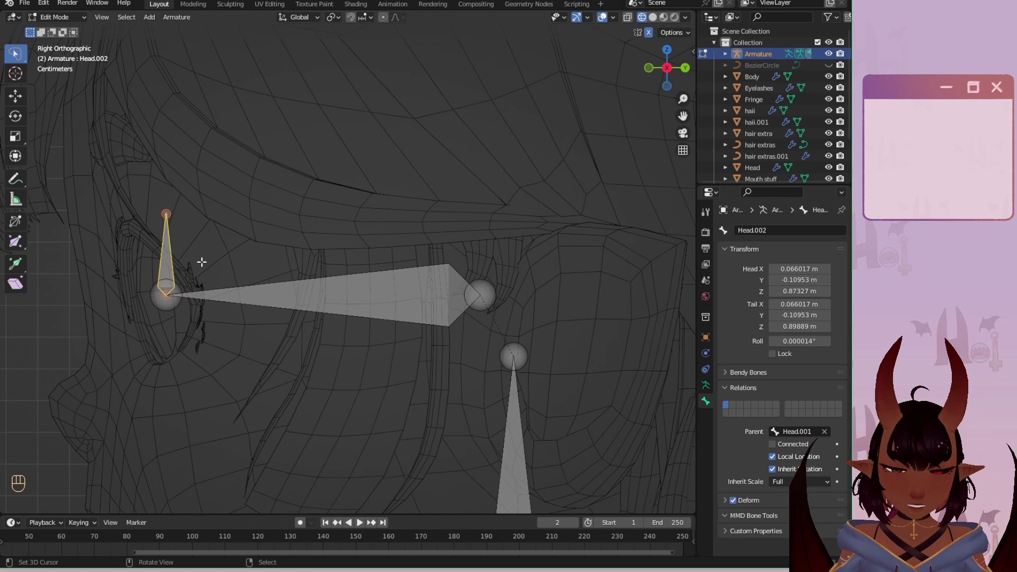
pyautogui.press('g')
pyautogui.press('y')
pyautogui.click(295, 274)
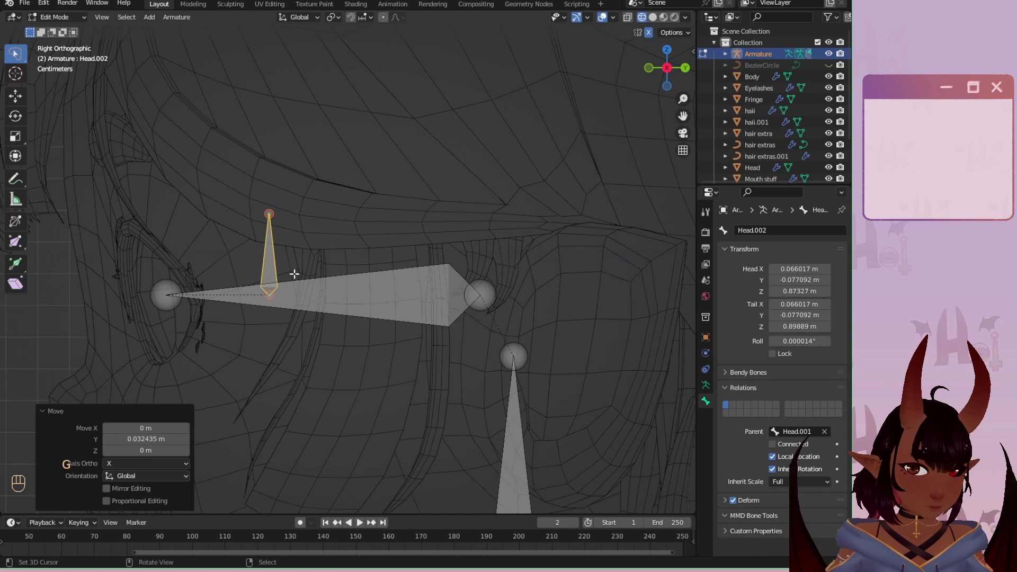
# Parent the small vertical bone to the Head bone with Keep Offset.
pyautogui.click(263, 261)
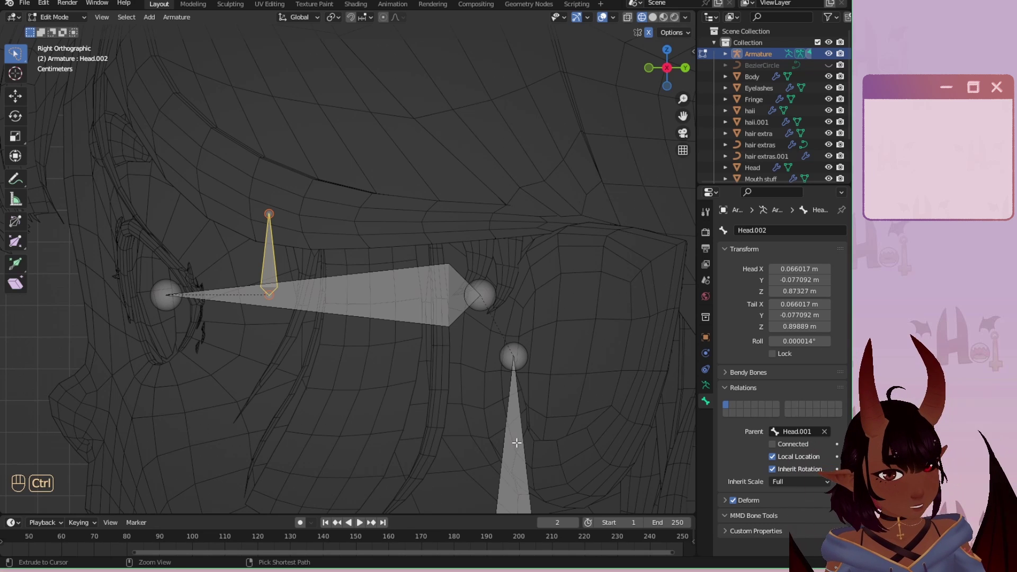
pyautogui.press('ctrl+KP_Add')
pyautogui.click(281, 263)
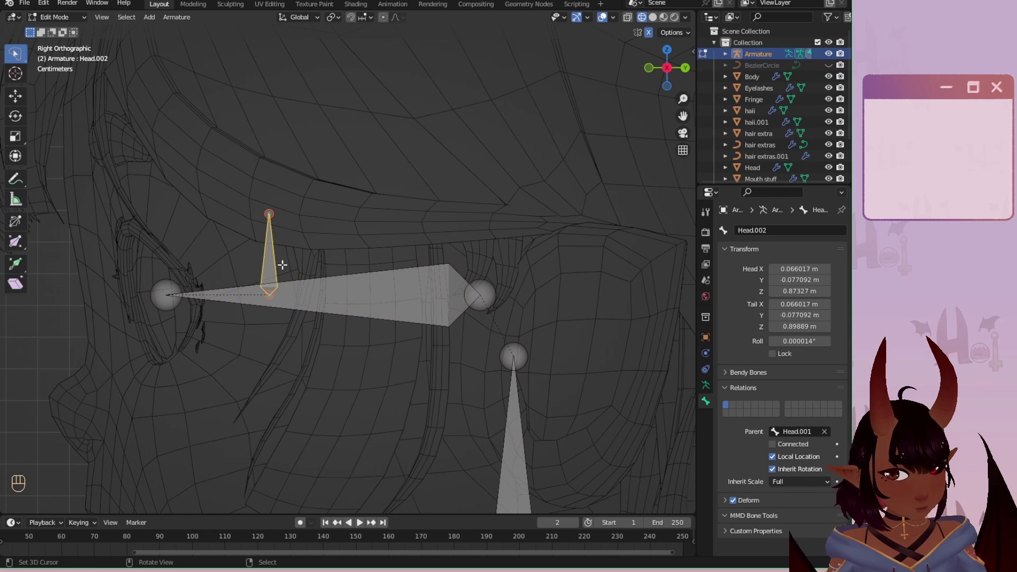
pyautogui.keyDown('shift'); pyautogui.click(506, 452); pyautogui.keyUp('shift')
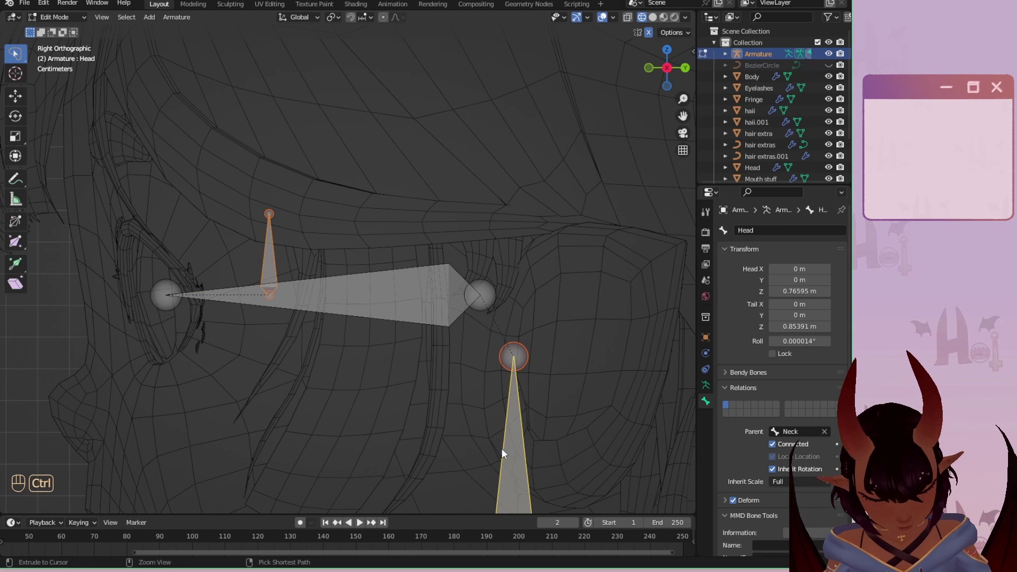
pyautogui.hotkey('ctrl', 'p')
pyautogui.click(501, 448)
# Scale the small vertical bone to about 0.226 and move it about 0.0095 m down and 0.0036 m forward onto the long eye bone.
pyautogui.scroll(-3, 500, 448)
pyautogui.keyDown('shift'); pyautogui.moveTo(427, 352); pyautogui.dragTo(385, 290, button='middle'); pyautogui.keyUp('shift')
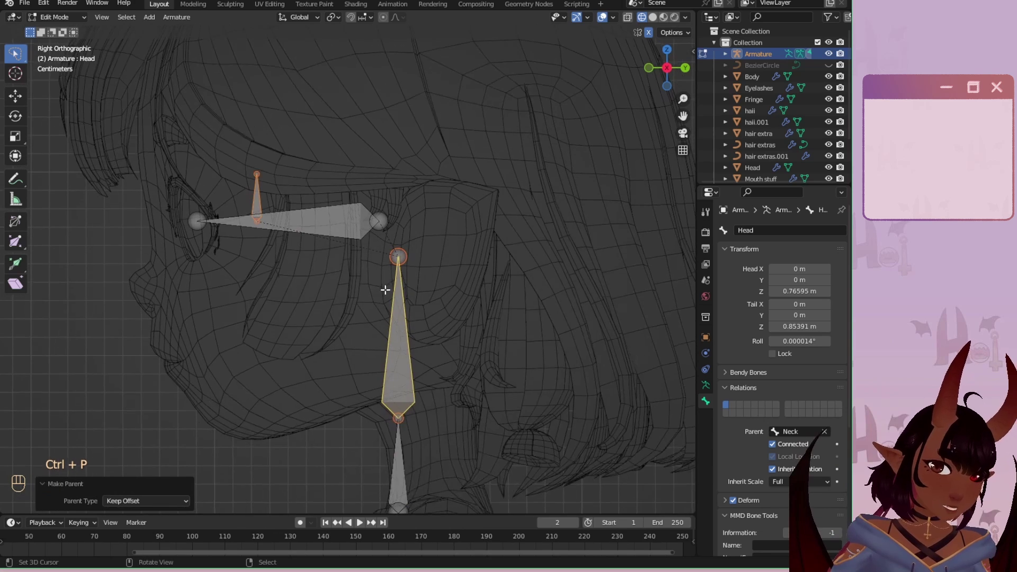
pyautogui.scroll(3, 274, 231)
pyautogui.click(190, 141)
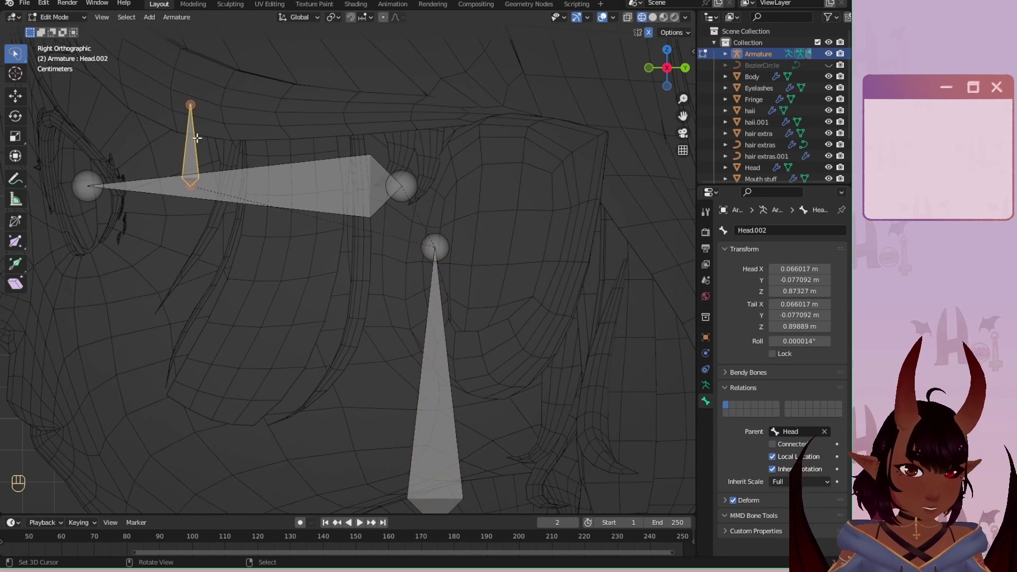
pyautogui.press('s')
pyautogui.click(189, 146)
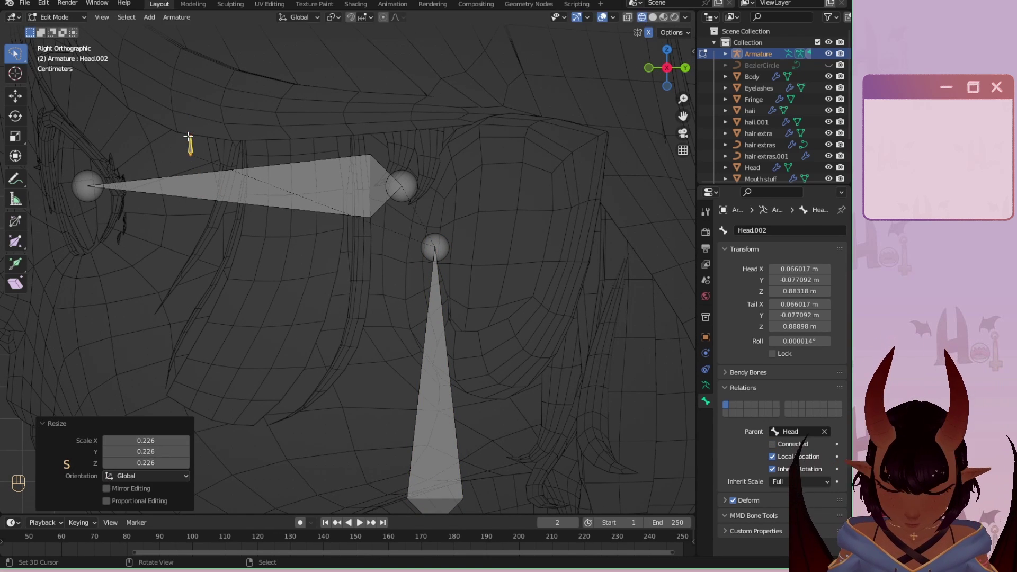
pyautogui.press('g')
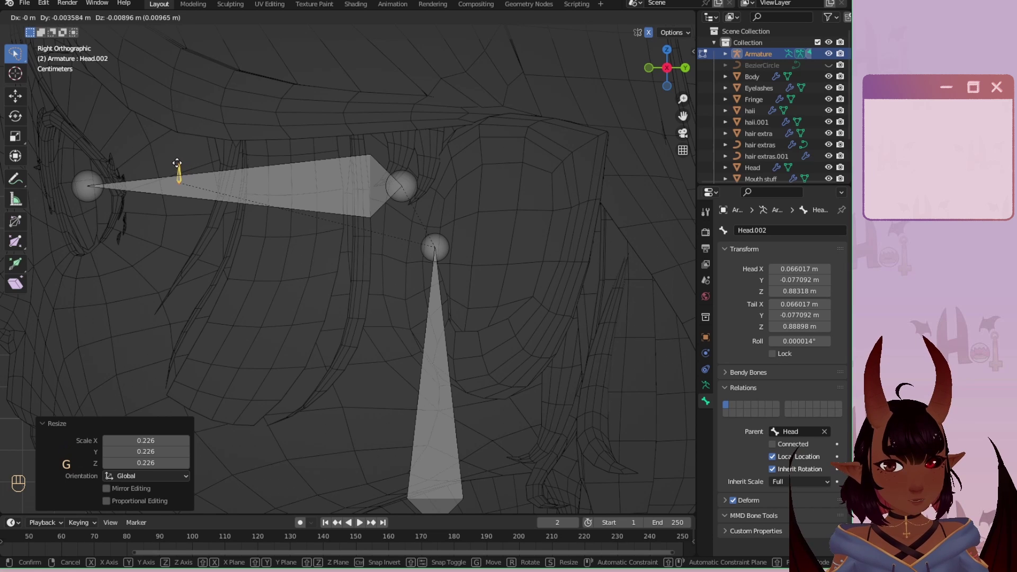
pyautogui.click(177, 164)
# Try to rename the long horizontal eye bone as Left_Hold.
pyautogui.keyDown('shift'); pyautogui.moveTo(234, 171); pyautogui.dragTo(300, 239, button='middle'); pyautogui.keyUp('shift')
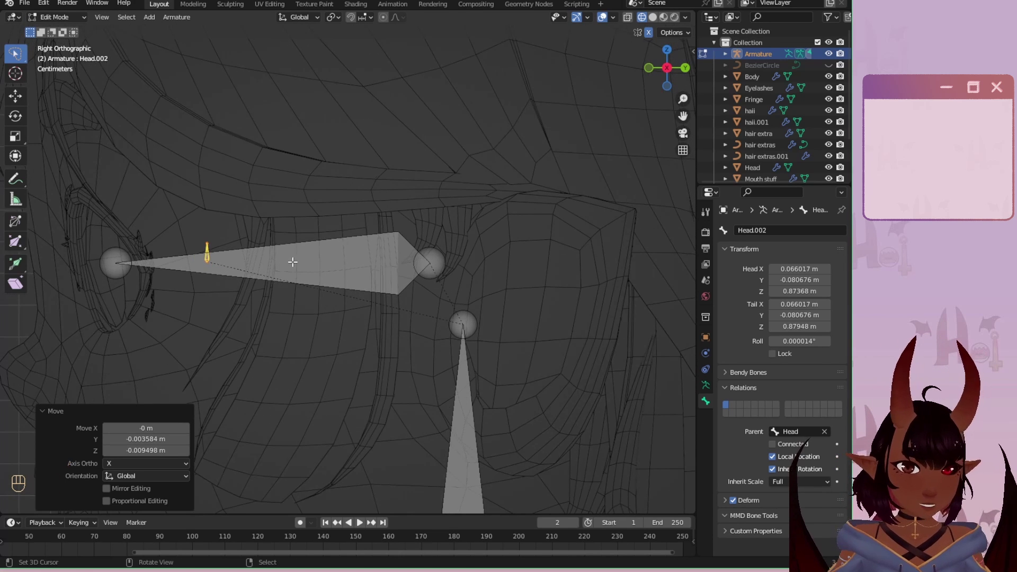
pyautogui.click(292, 261)
pyautogui.click(776, 231)
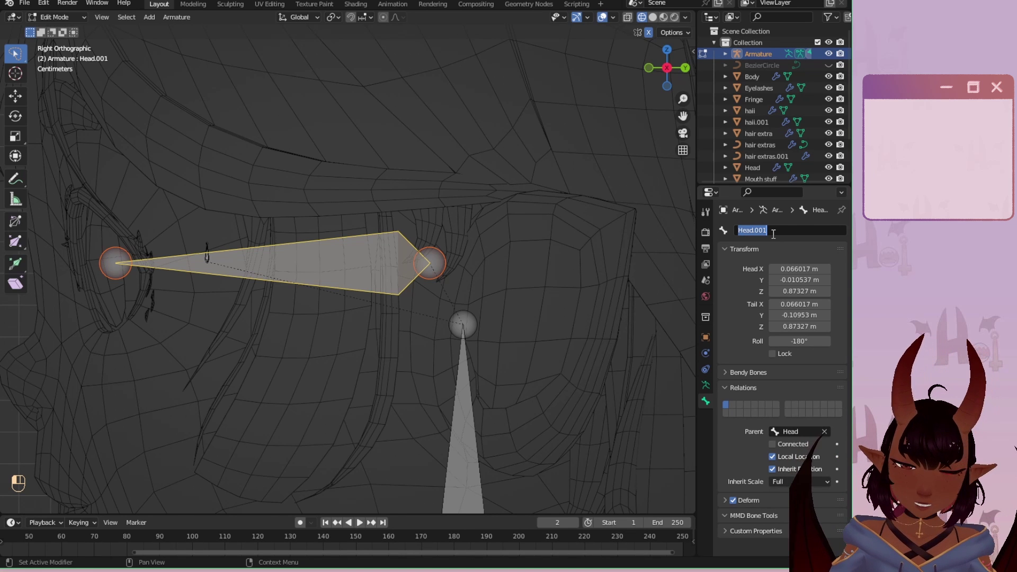
pyautogui.press('shift')
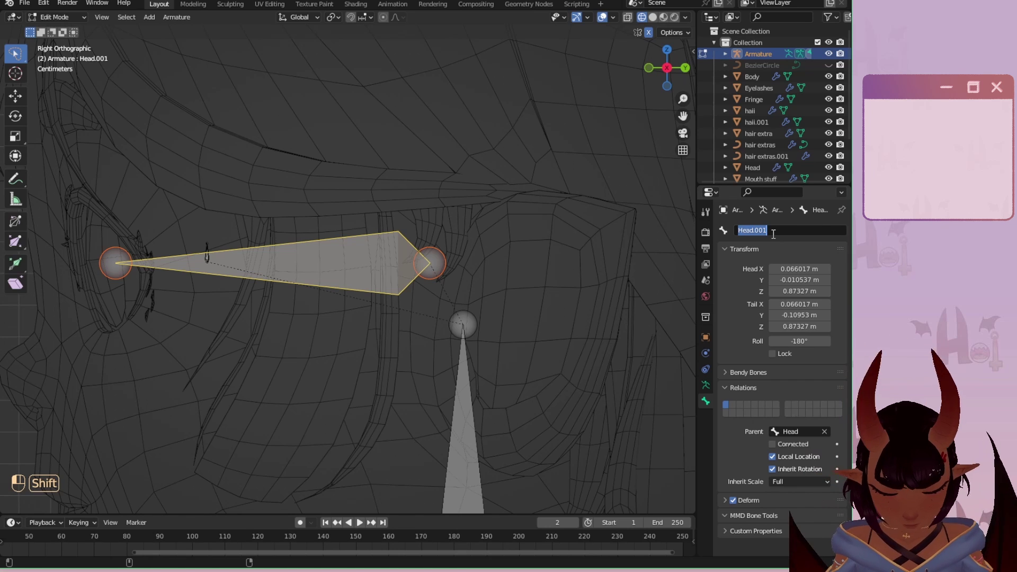
pyautogui.write('Left_Hold')
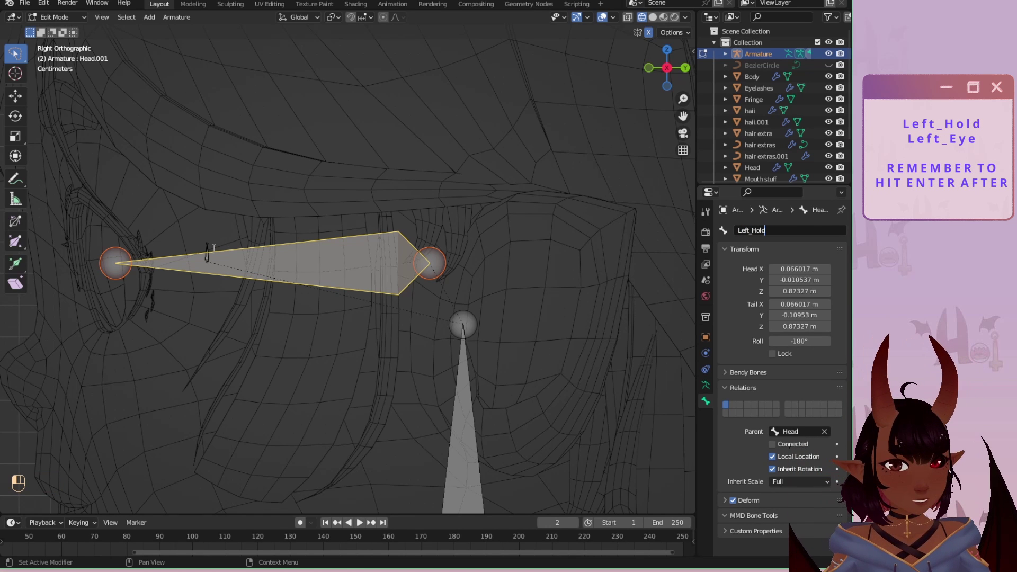
# Rename the small vertical bone as Left_Eye.
pyautogui.click(206, 253)
pyautogui.scroll(4, 204, 252)
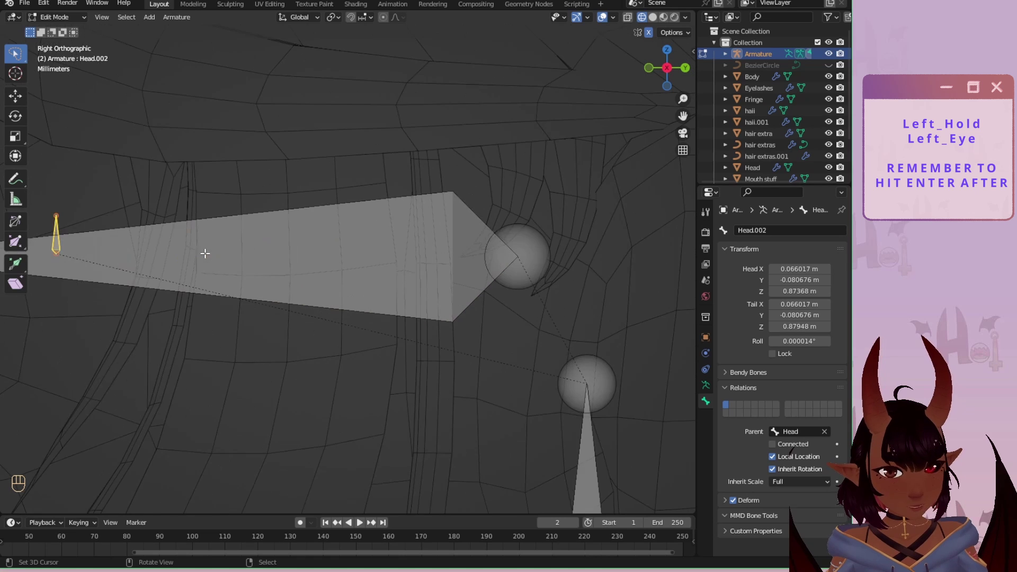
pyautogui.scroll(-2, 197, 240)
pyautogui.click(752, 231)
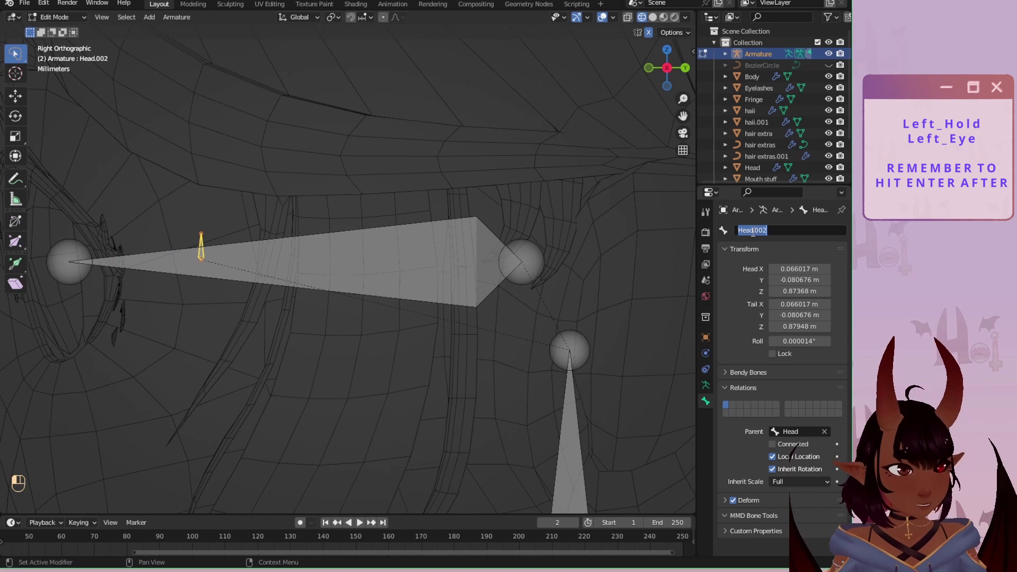
pyautogui.press('shift')
pyautogui.write('L')
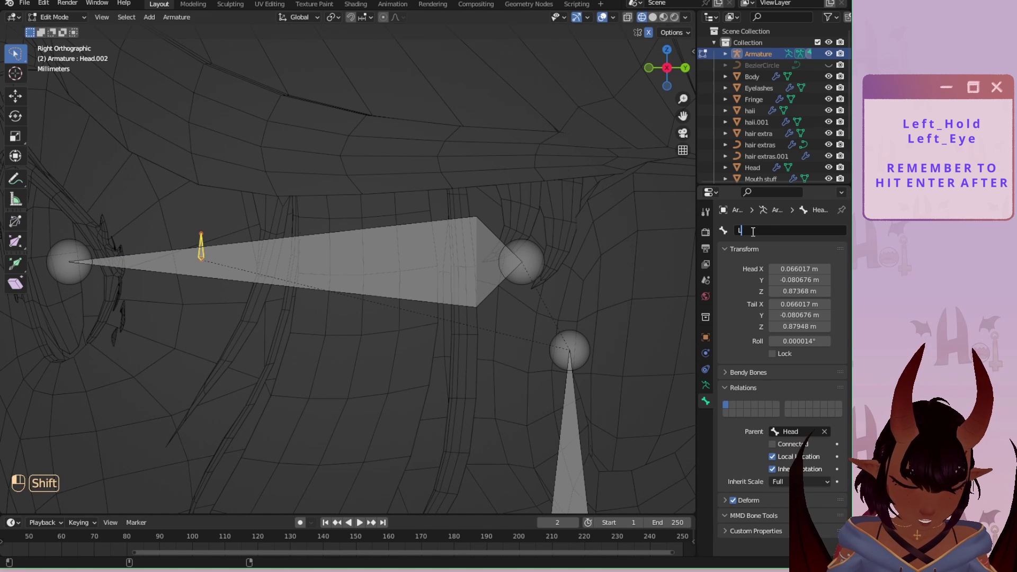
pyautogui.write('eft')
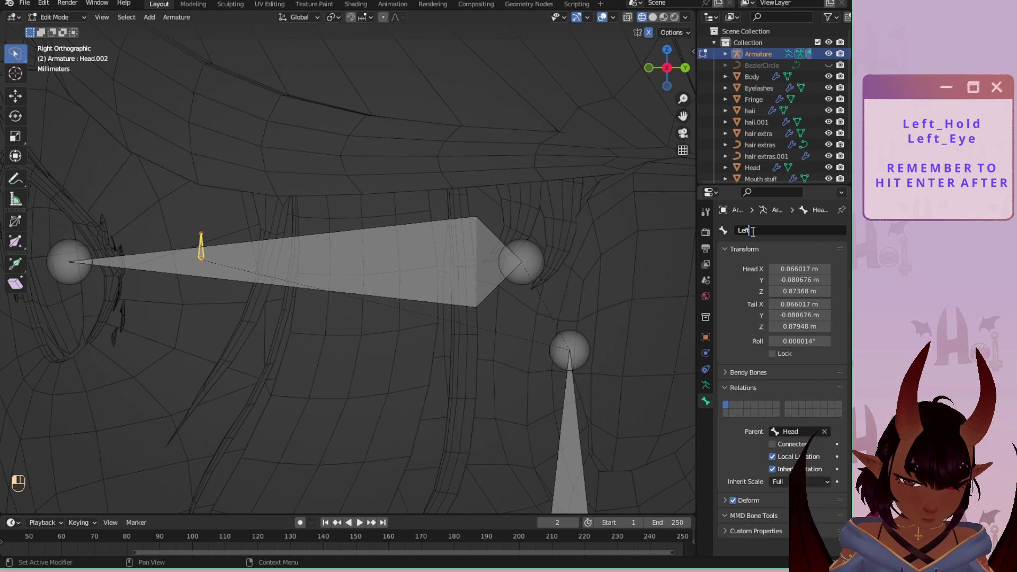
pyautogui.press('shift')
pyautogui.write('ft')
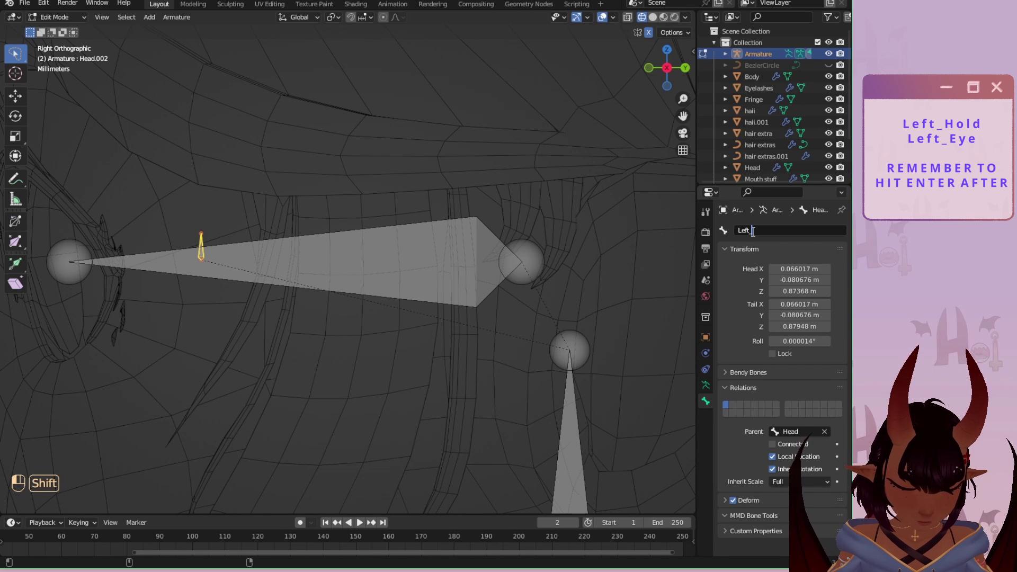
pyautogui.write('_Eye')
pyautogui.press('Return')
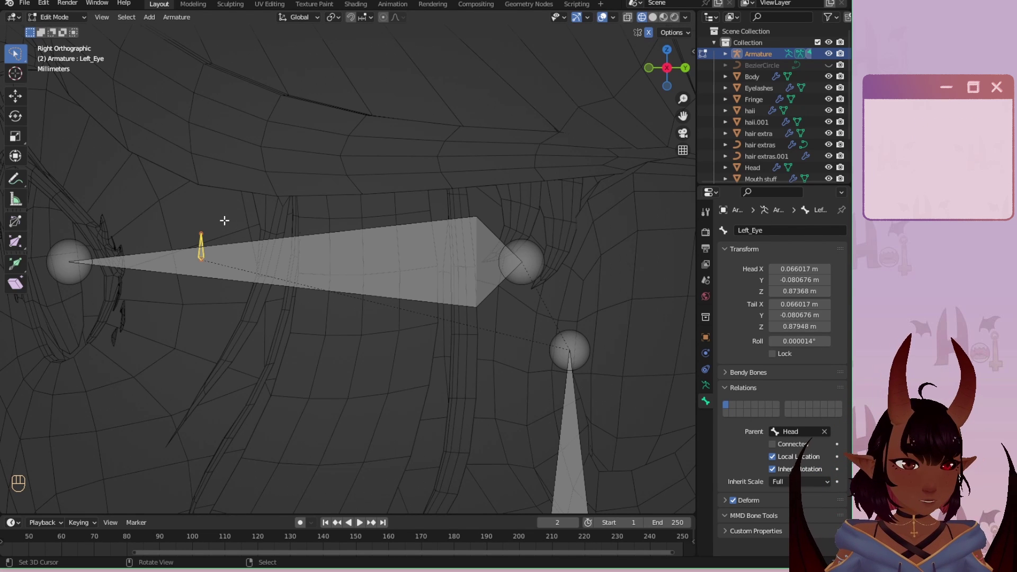
# Select the long horizontal eye bone and examine its placement relative to the eye, the small bone and the Head bone.
pyautogui.scroll(-2, 219, 254)
pyautogui.scroll(2, 304, 265)
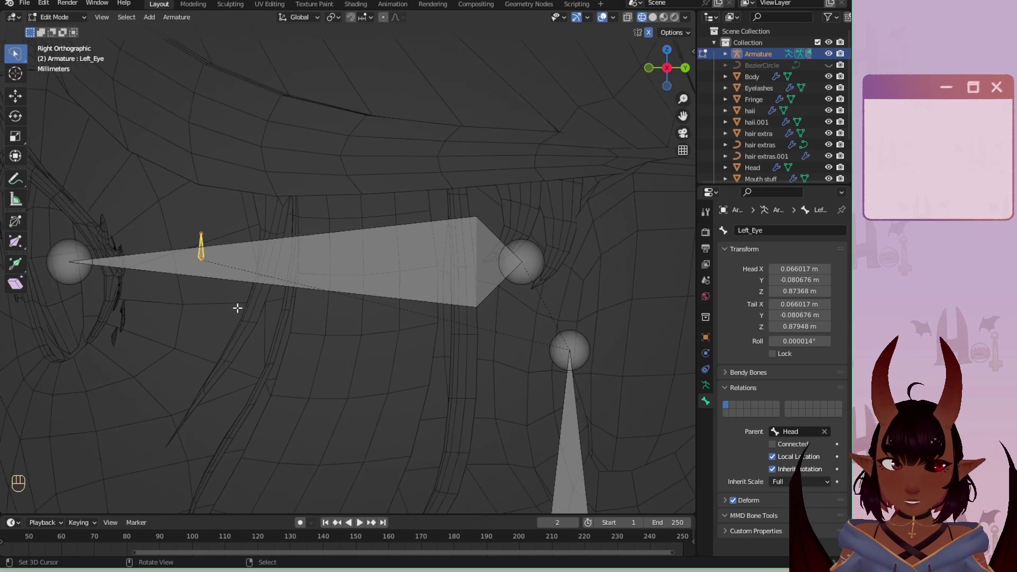
pyautogui.keyDown('shift'); pyautogui.moveTo(240, 275); pyautogui.dragTo(343, 300, button='middle'); pyautogui.keyUp('shift')
pyautogui.click(299, 292)
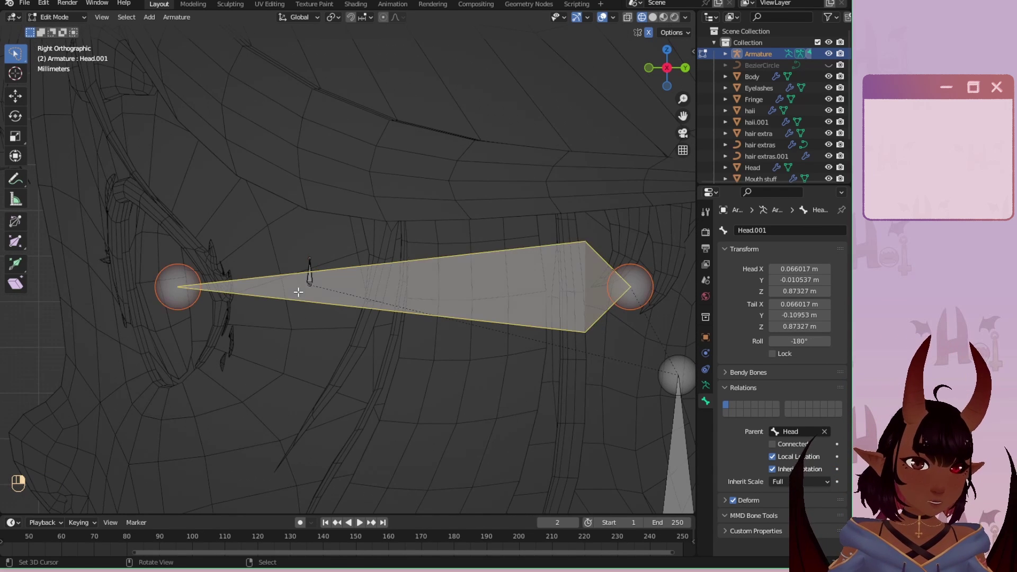
pyautogui.press('g')
pyautogui.rightClick(270, 297)
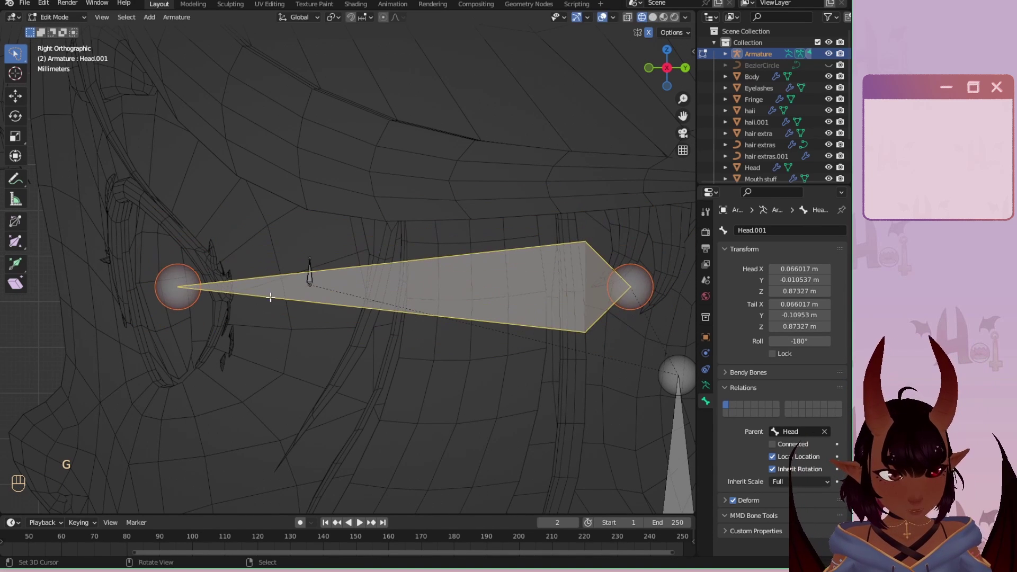
pyautogui.scroll(-5, 433, 268)
pyautogui.scroll(3, 426, 265)
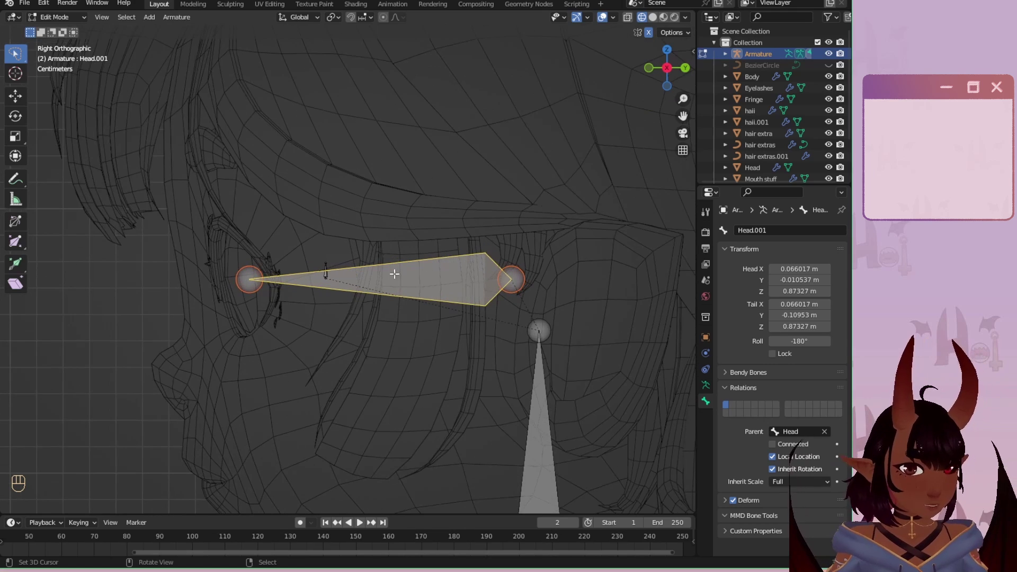
pyautogui.scroll(-5, 384, 280)
pyautogui.keyDown('shift'); pyautogui.moveTo(468, 307); pyautogui.dragTo(419, 281, button='middle'); pyautogui.keyUp('shift')
pyautogui.scroll(2, 404, 272)
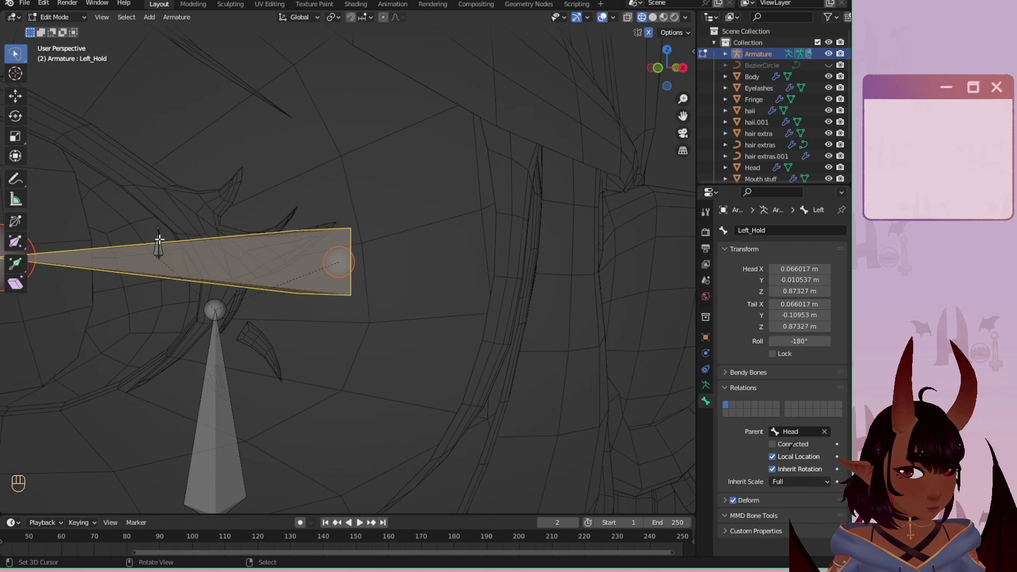
# Symmetrize the Left_Eye and Left_Hold bones together to create matching bones for the opposite eye.
pyautogui.click(159, 241)
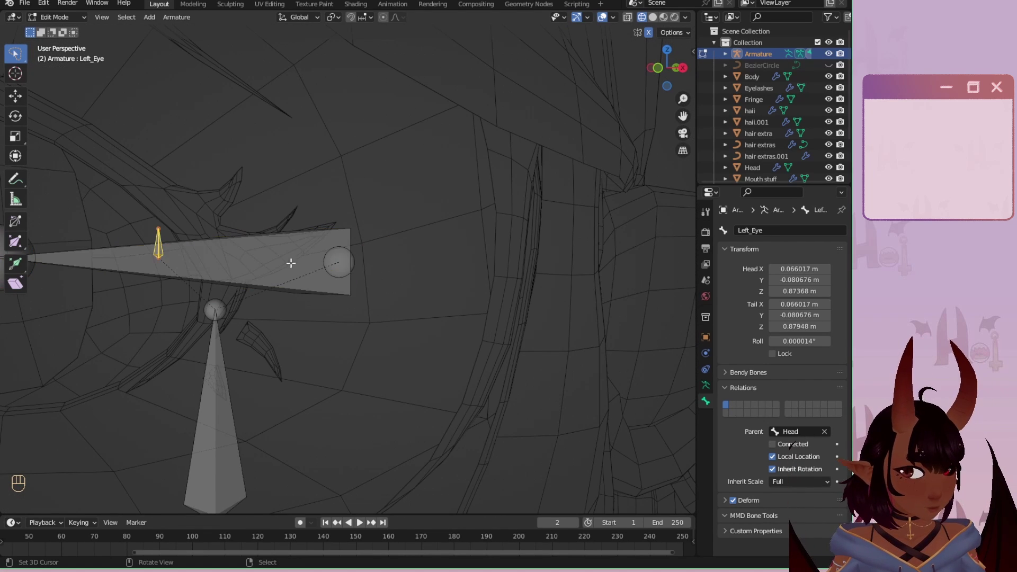
pyautogui.press('KP_1')
pyautogui.moveTo(477, 207)
pyautogui.keyDown('ctrl'); pyautogui.mouseDown(button='right')
pyautogui.moveTo(216, 257)
pyautogui.moveTo(308, 296)
pyautogui.mouseUp(button='right'); pyautogui.keyUp('ctrl')
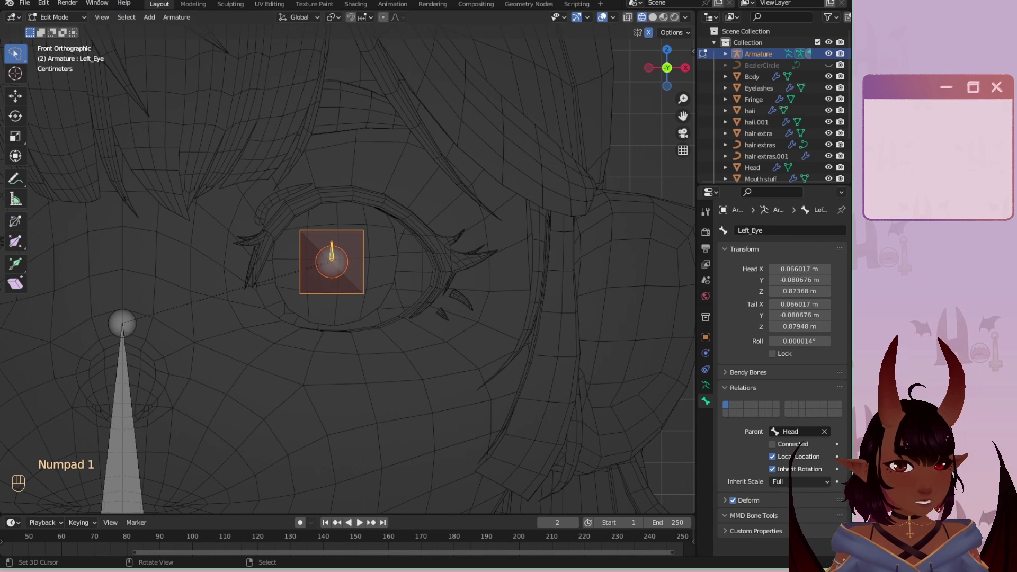
pyautogui.click(175, 18)
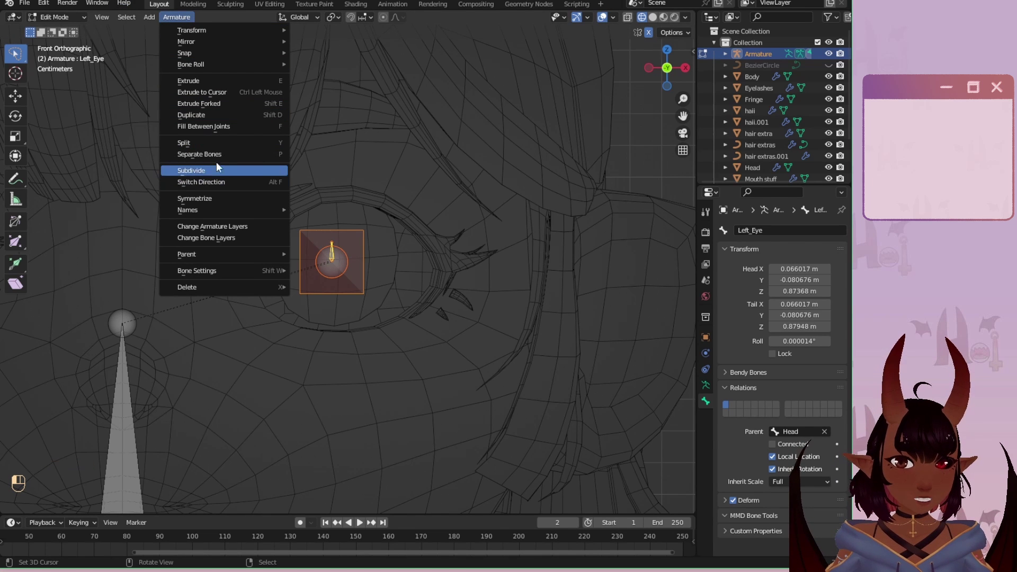
pyautogui.click(220, 199)
pyautogui.scroll(-6, 222, 195)
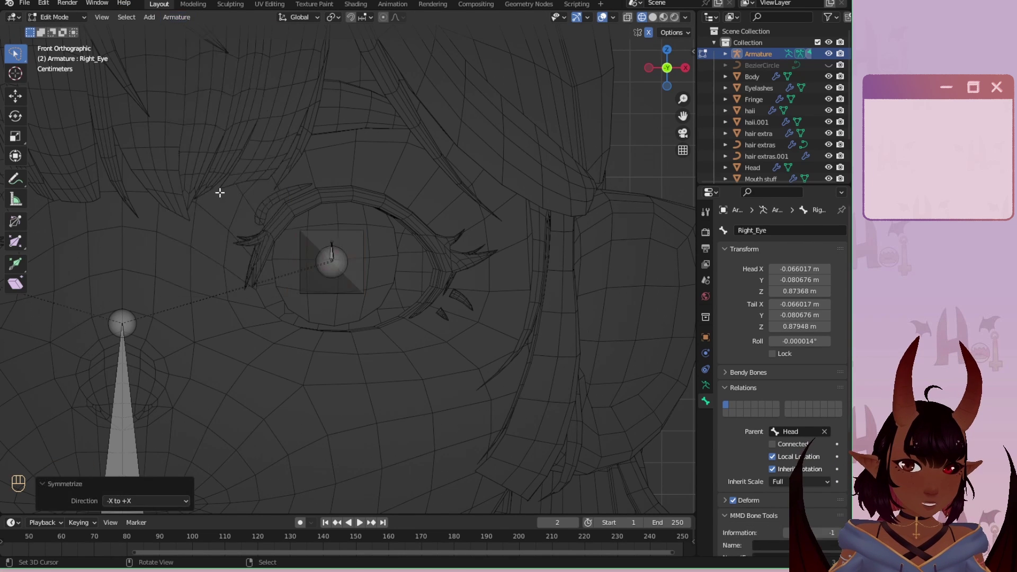
# Deselect all bones and examine the mirrored eye bones against both eyes from the front.
pyautogui.press('a')
pyautogui.press('a')
pyautogui.scroll(-4, 277, 266)
pyautogui.keyDown('shift'); pyautogui.moveTo(385, 366); pyautogui.dragTo(361, 354, button='middle'); pyautogui.keyUp('shift')
pyautogui.scroll(1, 344, 181)
pyautogui.scroll(3, 374, 284)
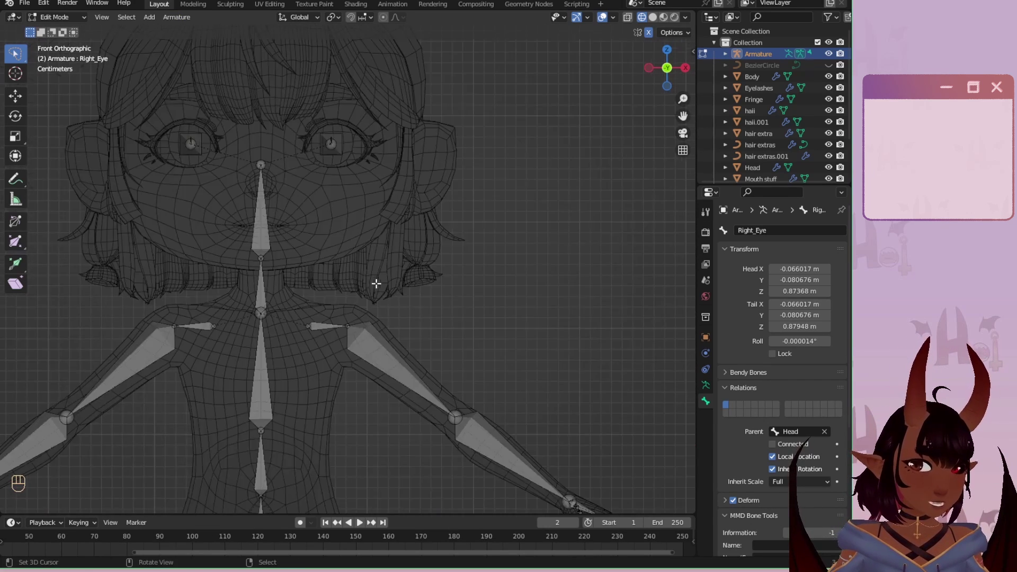
pyautogui.scroll(2, 309, 159)
pyautogui.scroll(-3, 337, 302)
pyautogui.press('a')
pyautogui.press('a')
pyautogui.scroll(-2, 337, 291)
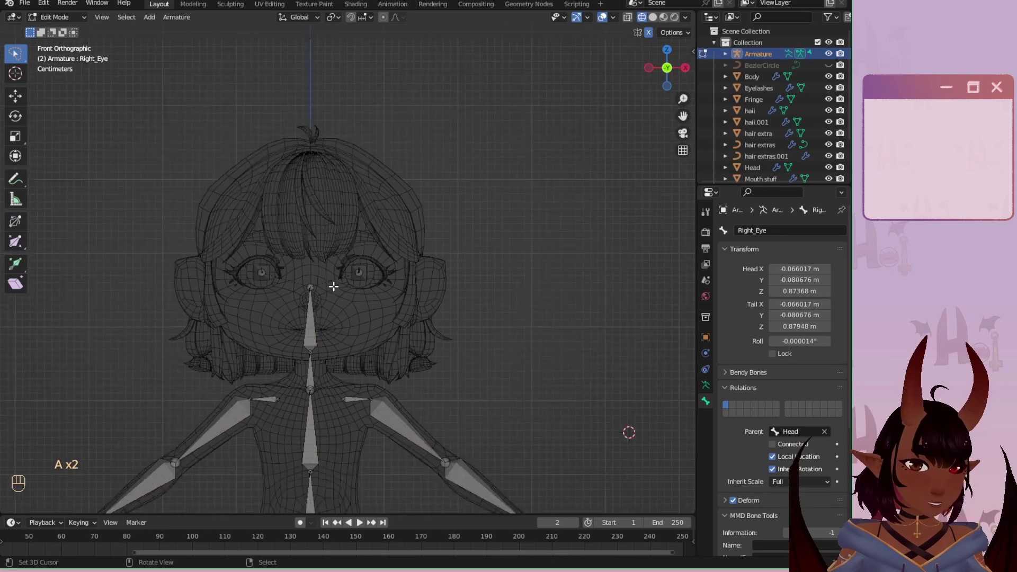
# Extrude a new bone about 0.041 m straight up along Z from the tip of the Head bone and select it.
pyautogui.click(315, 307)
pyautogui.scroll(4, 310, 301)
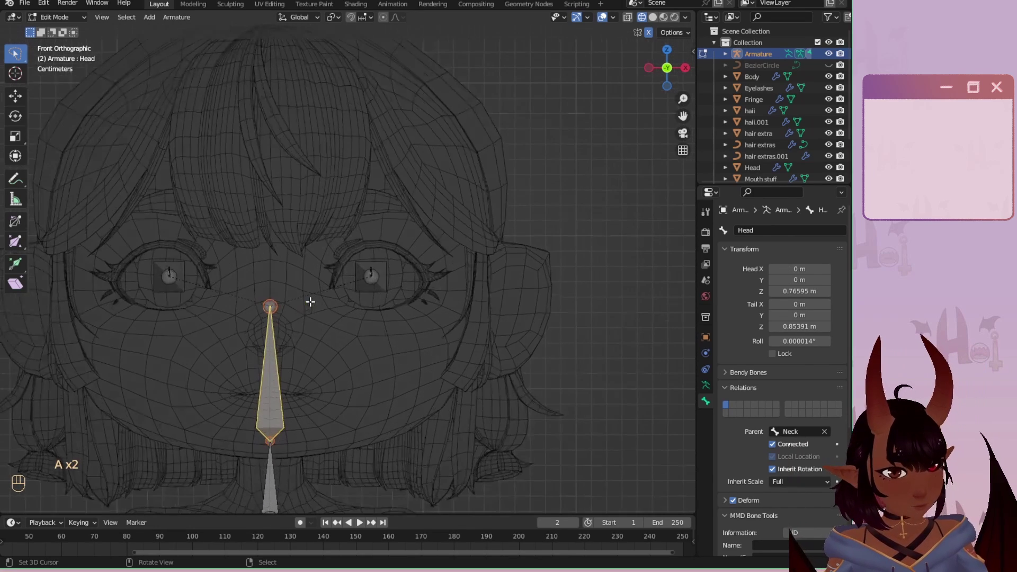
pyautogui.click(280, 301)
pyautogui.press('e')
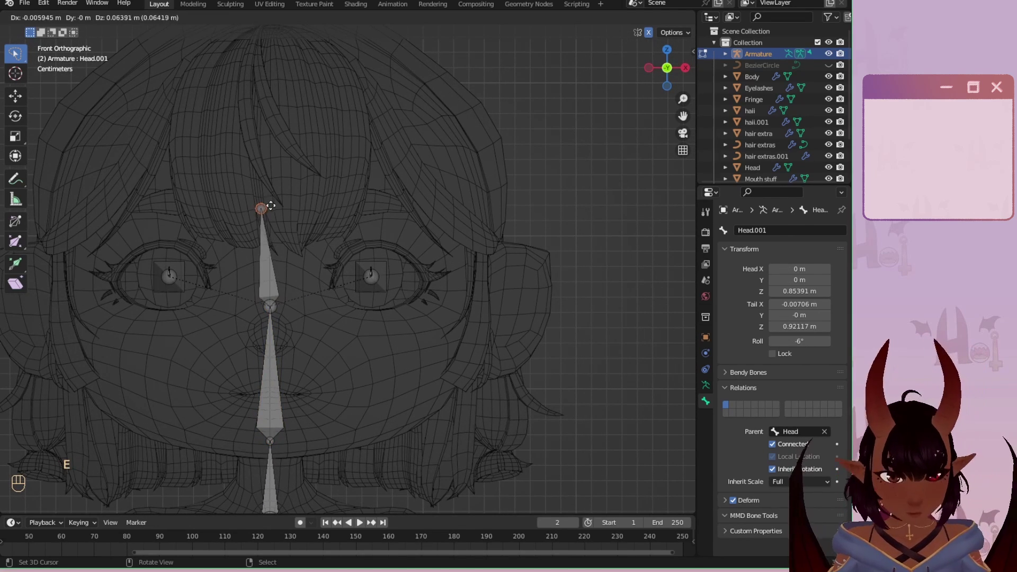
pyautogui.press('z')
pyautogui.click(299, 242)
pyautogui.click(266, 295)
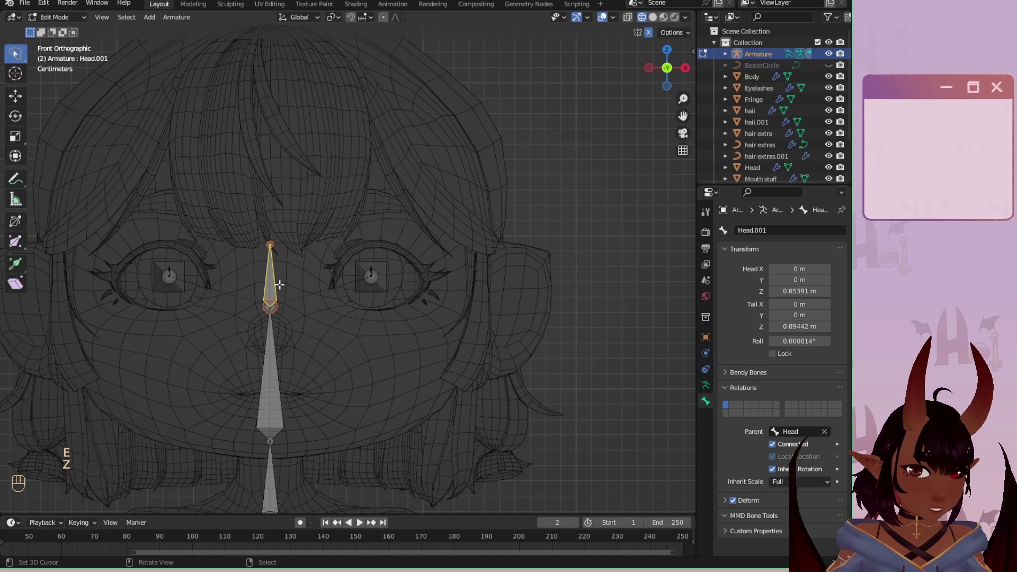
# Disconnect the new bone from Head, raise it about 0.055 m along Z and scale it to about 0.477.
pyautogui.click(773, 445)
pyautogui.press('g')
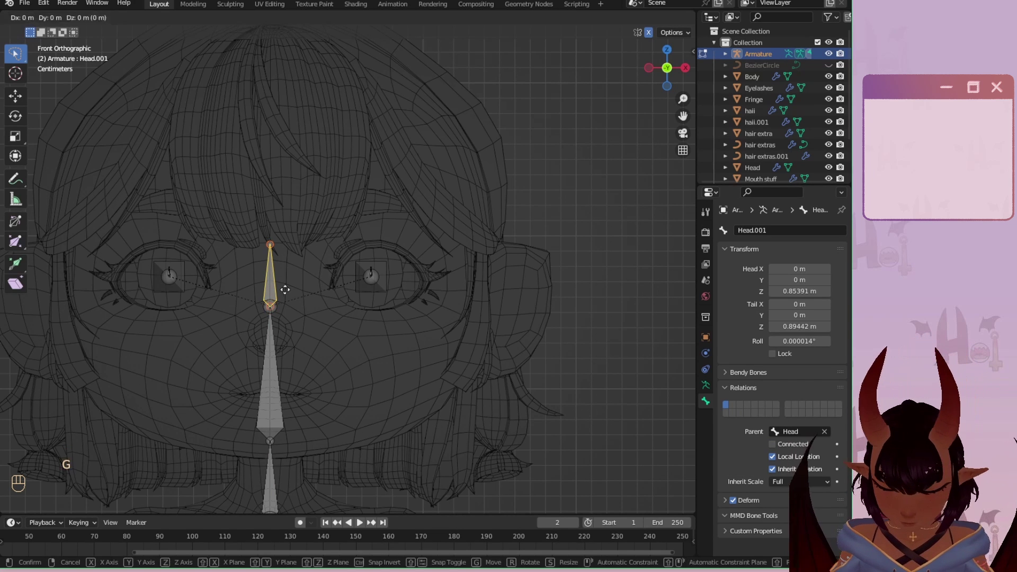
pyautogui.press('z')
pyautogui.click(295, 204)
pyautogui.press('s')
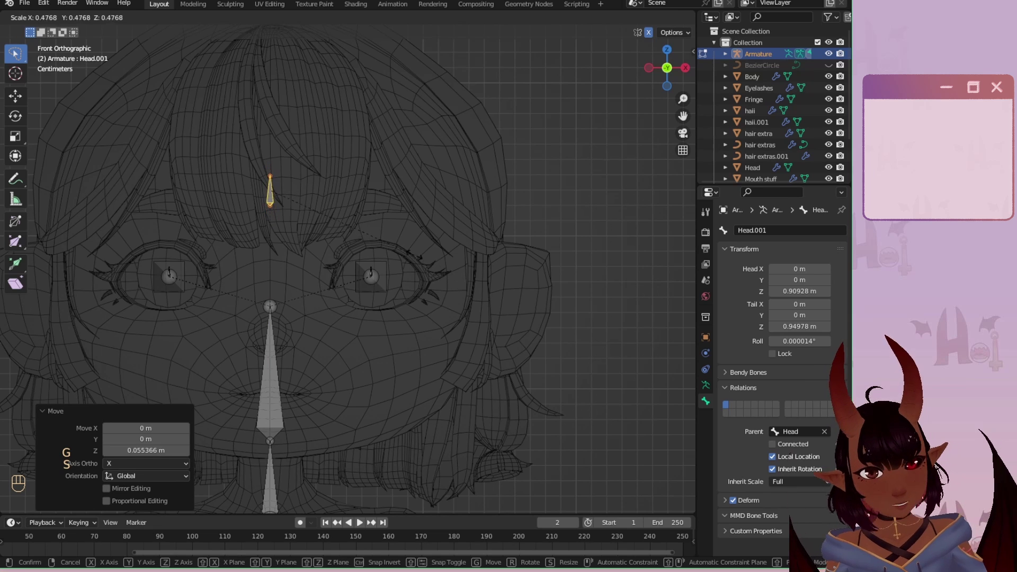
pyautogui.click(407, 265)
# Rename the small bone above the Head bone as Hair_Root.
pyautogui.click(763, 230)
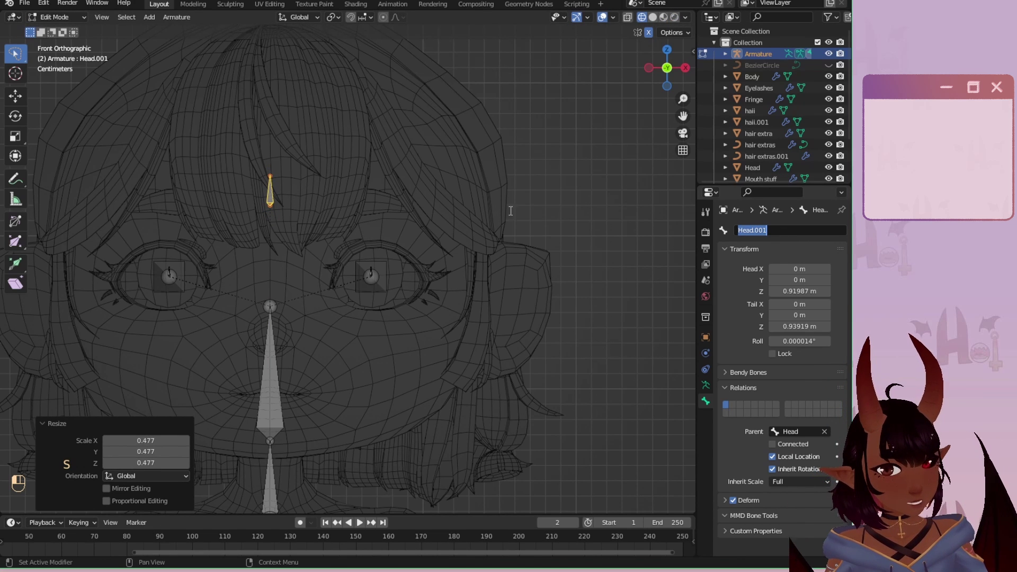
pyautogui.write('Hei')
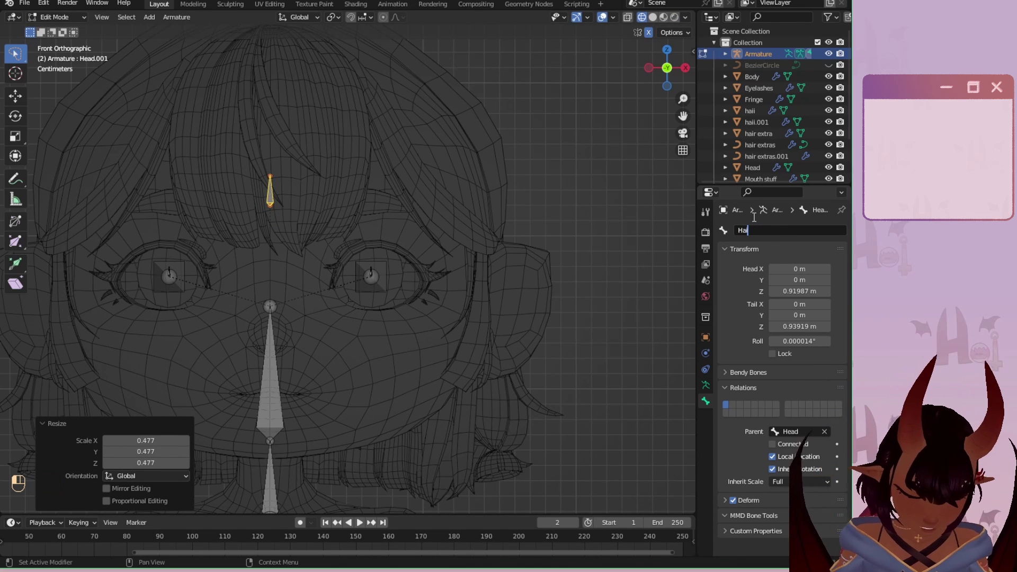
pyautogui.write('r_Root')
pyautogui.press('Return')
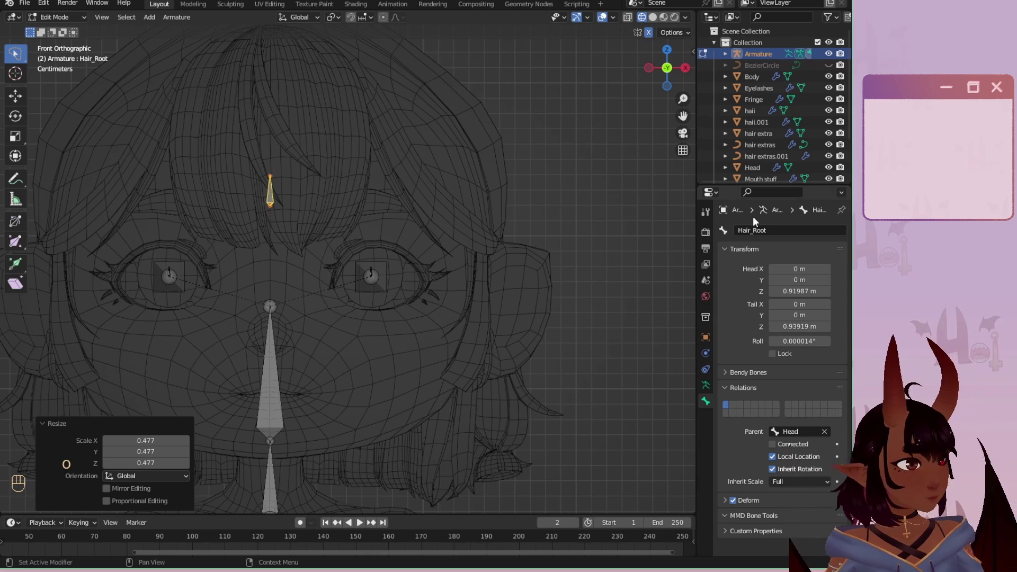
# Move Hair_Root about 0.036 m up and 0.005 m back inside the head in the side view.
pyautogui.scroll(-3, 227, 170)
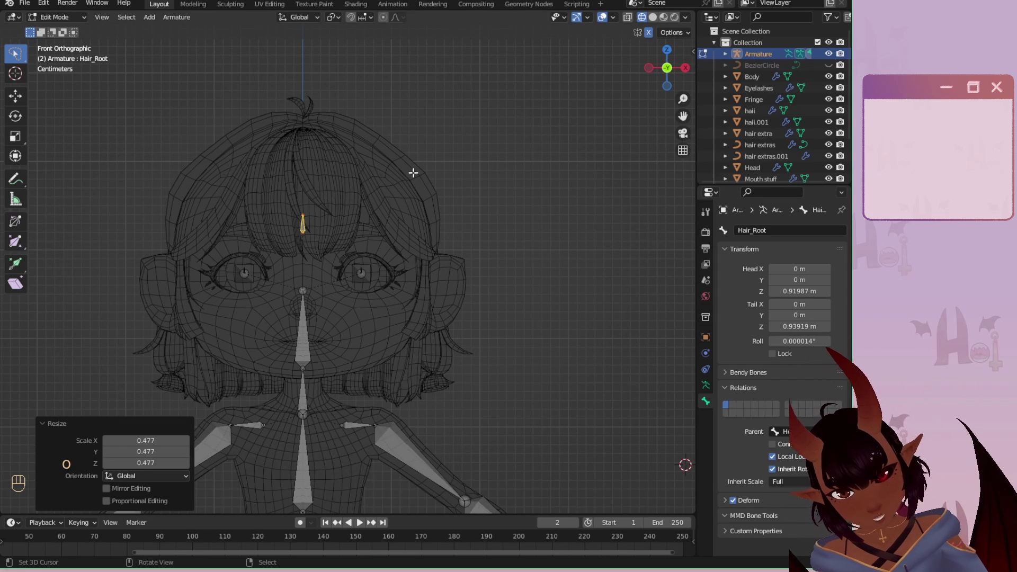
pyautogui.moveTo(413, 197); pyautogui.dragTo(307, 159, button='middle')
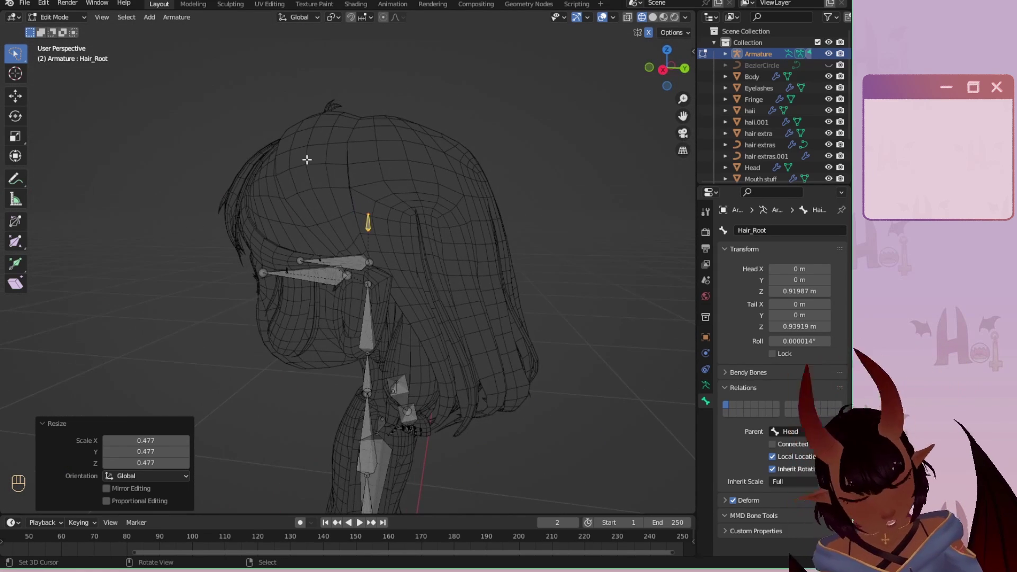
pyautogui.press('KP_3')
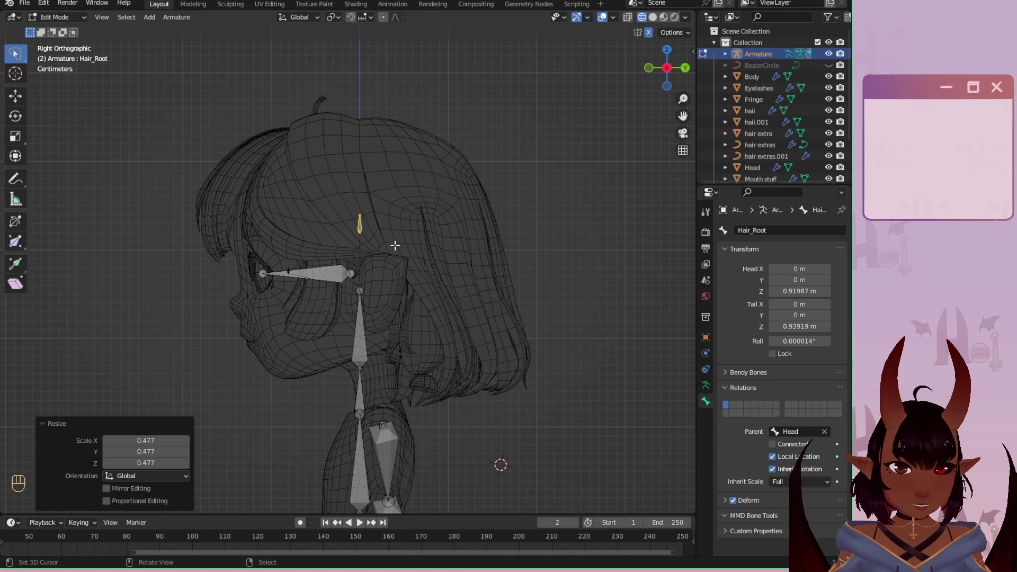
pyautogui.press('g')
pyautogui.click(400, 222)
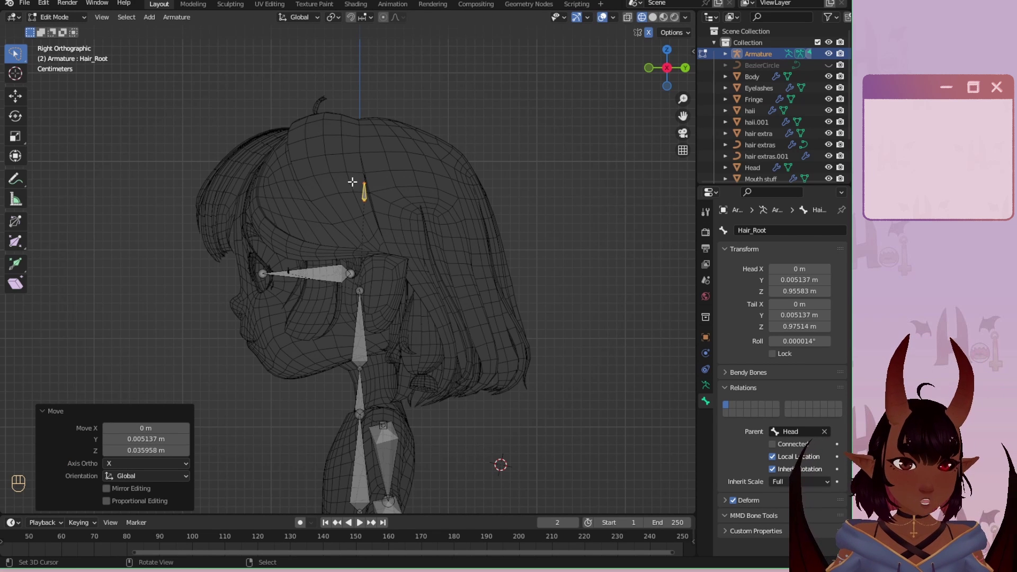
# Extrude a bone from Hair_Root's tip about 0.063 m forward and 0.042 m down, and select it.
pyautogui.scroll(-1, 434, 176)
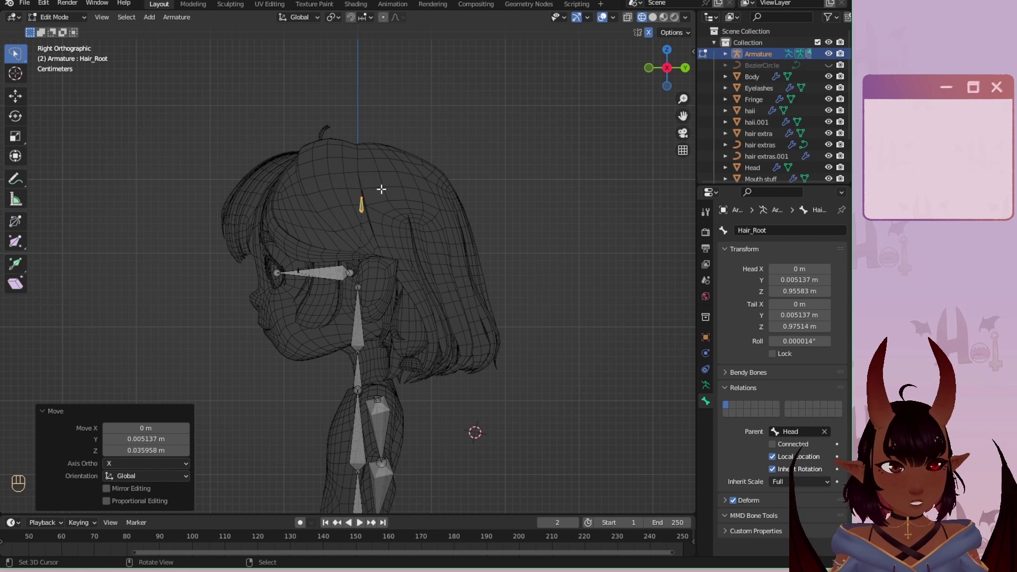
pyautogui.click(360, 190)
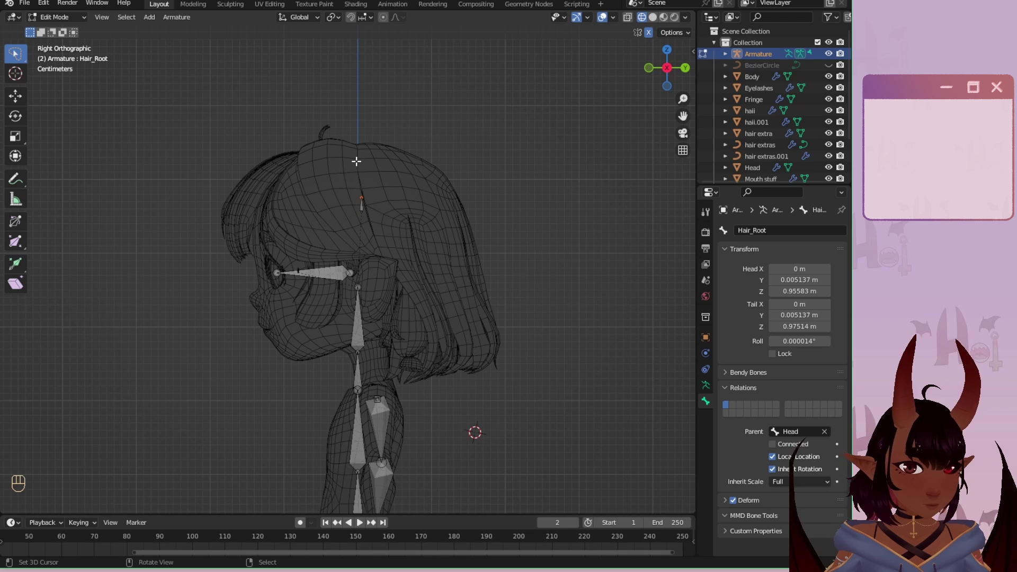
pyautogui.press('e')
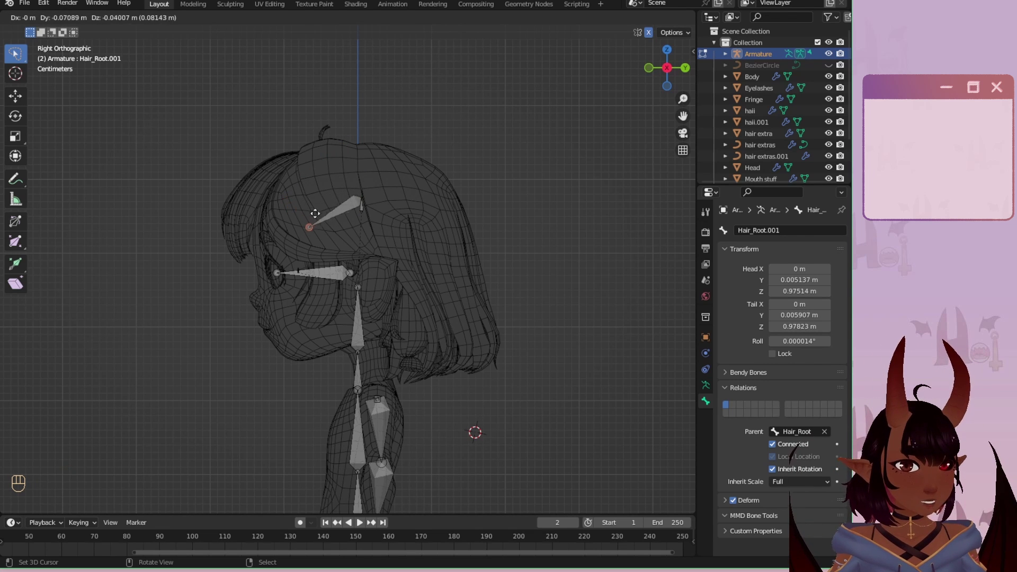
pyautogui.click(321, 214)
pyautogui.click(358, 211)
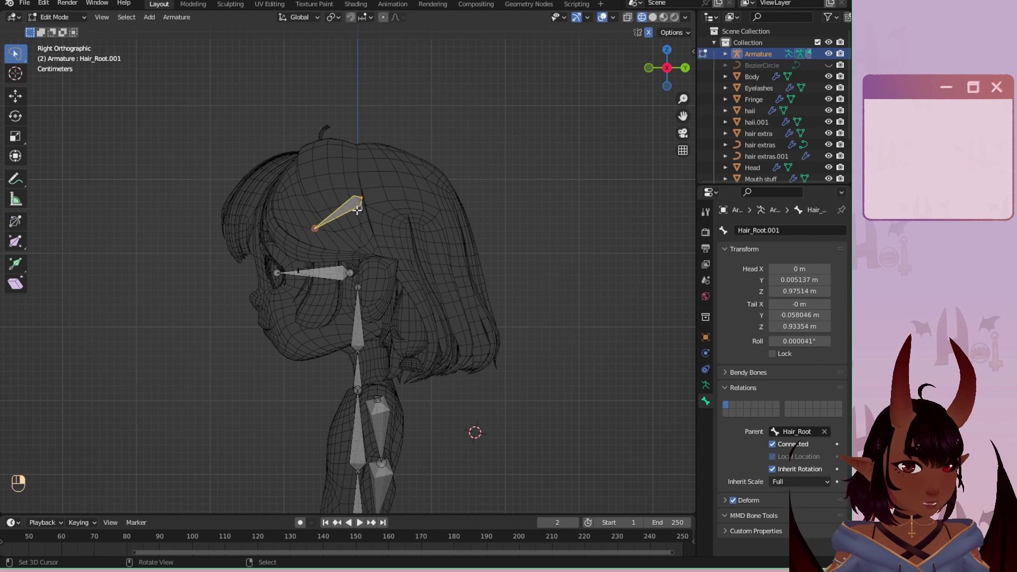
# Disconnect the extruded bone from Hair_Root and move it about 0.123 m forward and 0.029 m up into the fringe.
pyautogui.click(772, 445)
pyautogui.press('g')
pyautogui.click(431, 297)
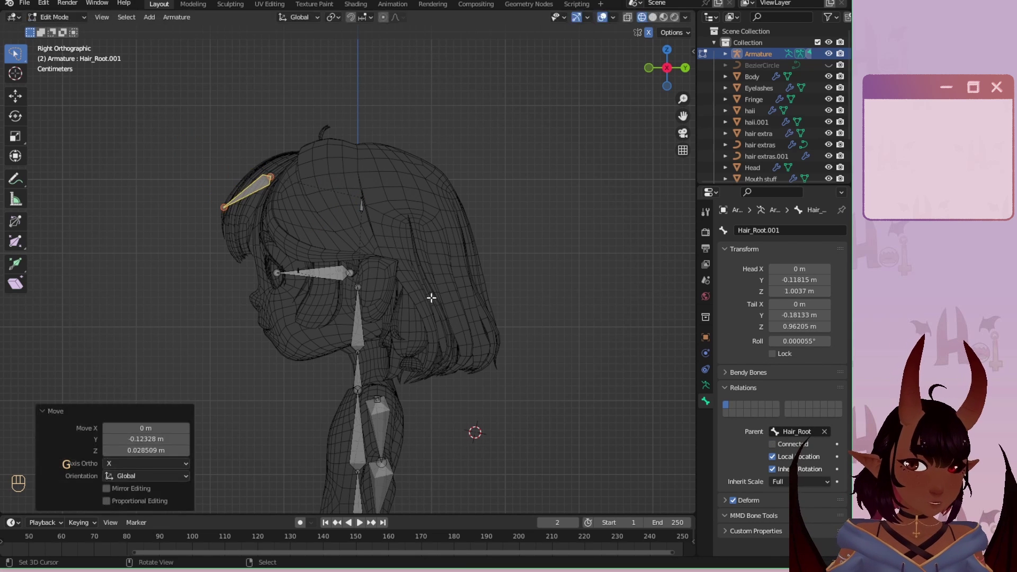
# Rename the fringe bone as FringeA.
pyautogui.press('KP_1')
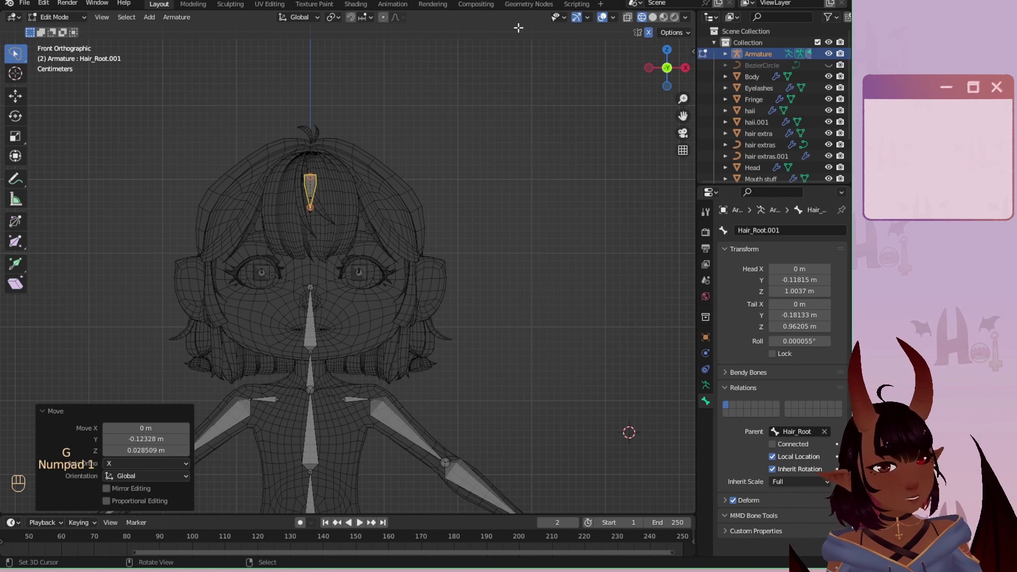
pyautogui.click(764, 228)
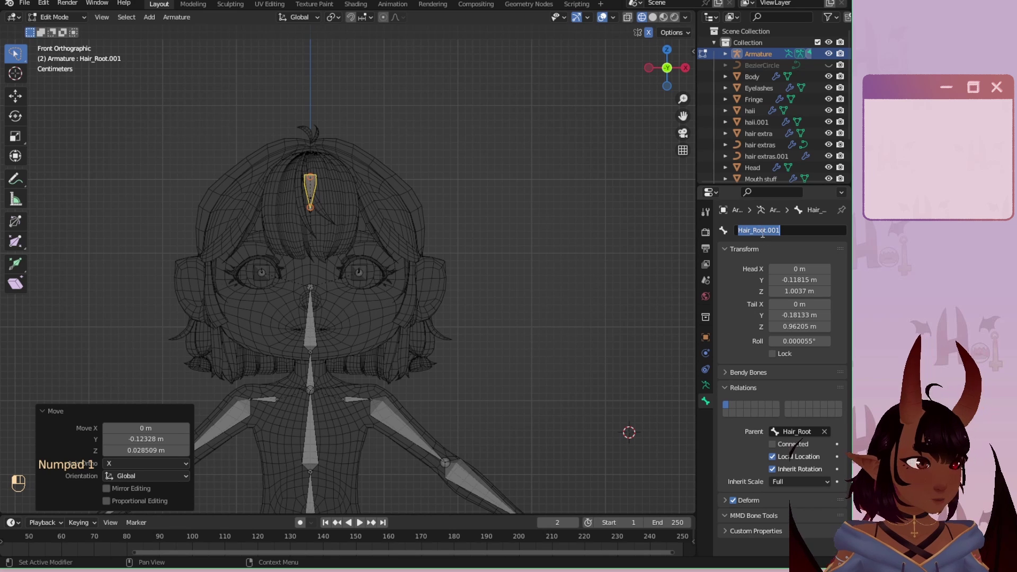
pyautogui.write('FringeA')
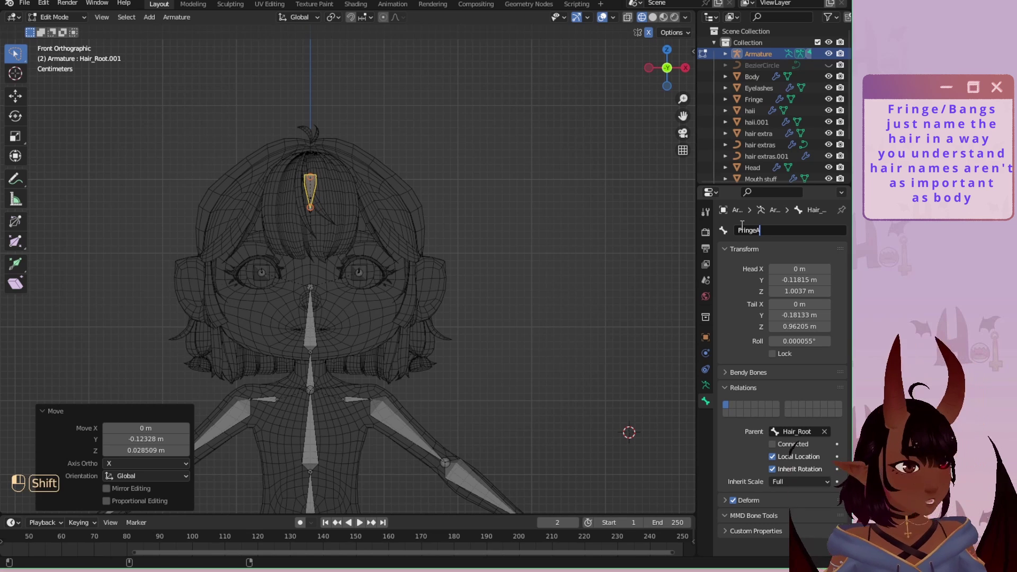
pyautogui.press('Return')
# Move FringeA about 0.042 m toward negative X and 0.030 m down in the front view.
pyautogui.scroll(5, 268, 111)
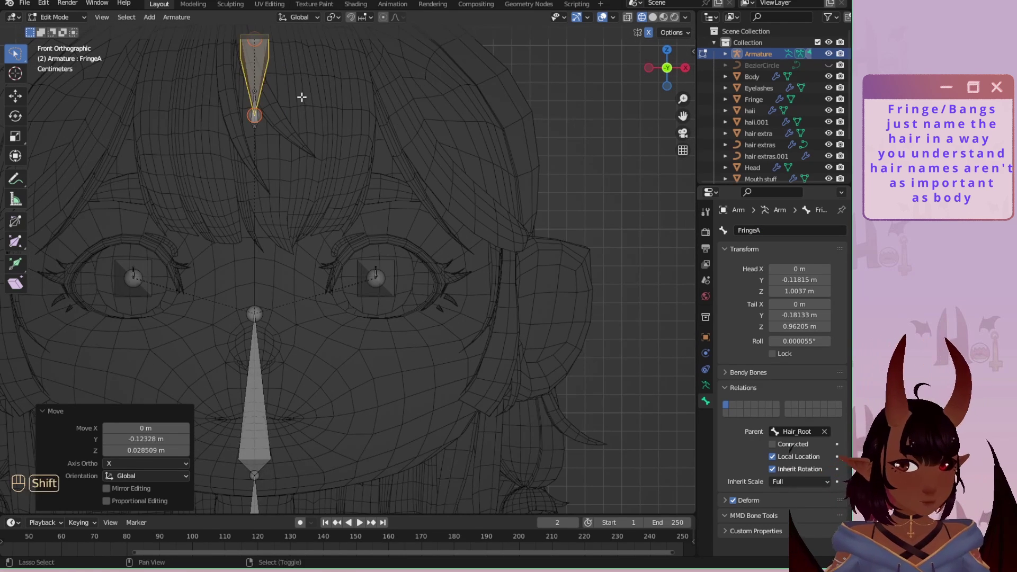
pyautogui.keyDown('shift'); pyautogui.moveTo(302, 96); pyautogui.dragTo(390, 243, button='middle'); pyautogui.keyUp('shift')
pyautogui.press('g')
pyautogui.click(305, 252)
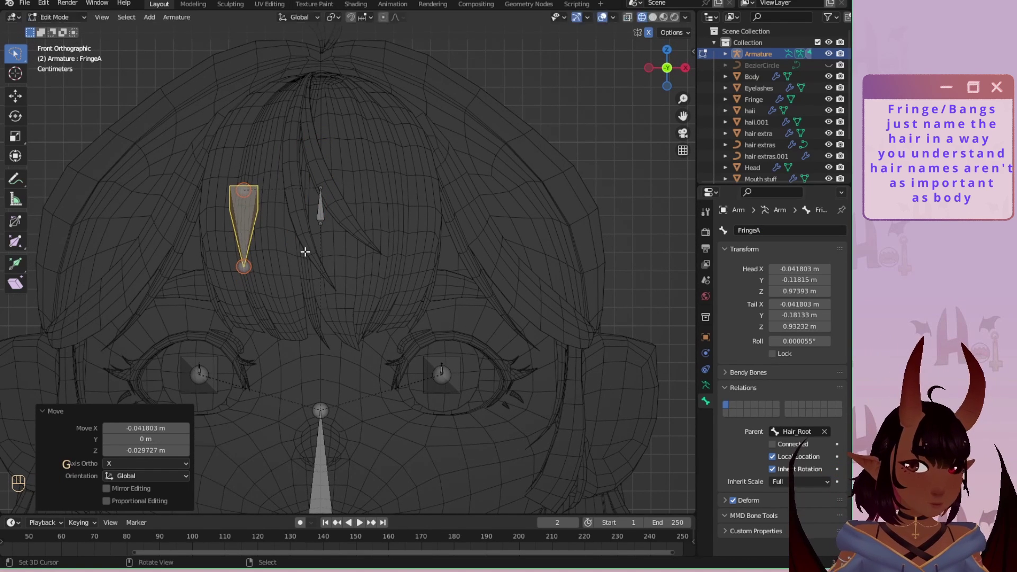
# Move FringeA's base joint about 0.024 m forward and 0.027 m up in the side view.
pyautogui.click(686, 68)
pyautogui.scroll(1, 285, 222)
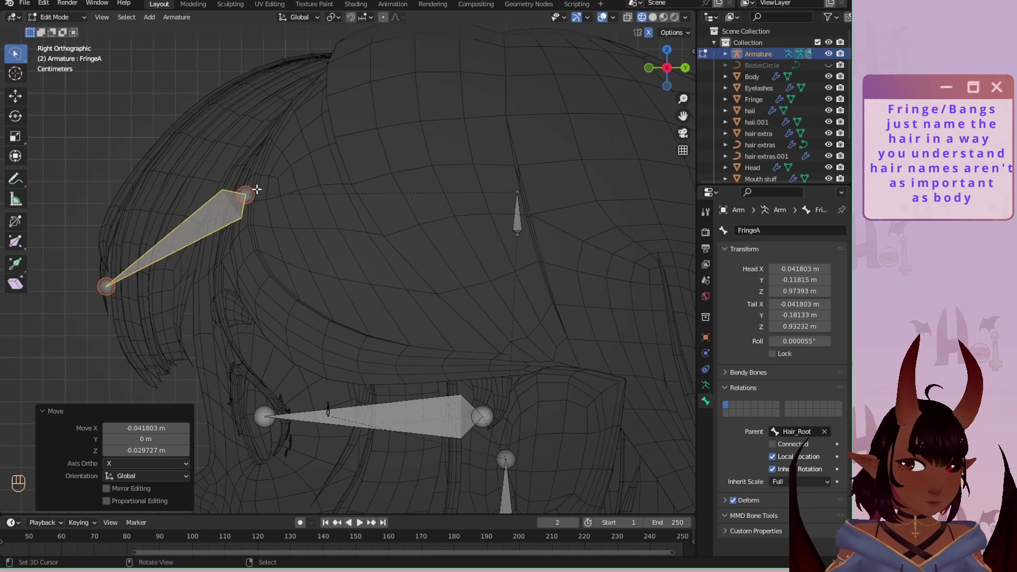
pyautogui.click(254, 189)
pyautogui.press('g')
pyautogui.click(204, 126)
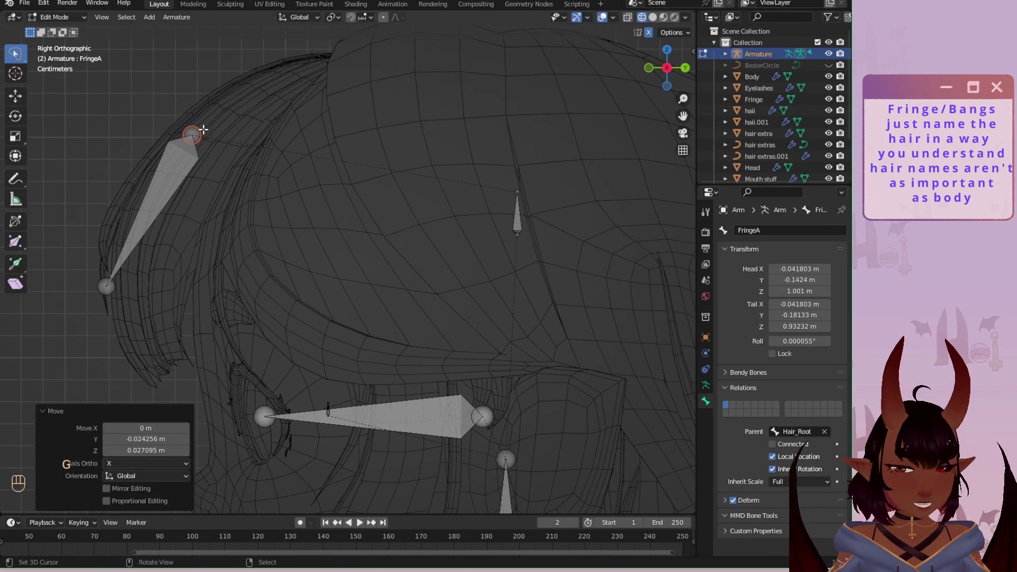
# Lower FringeA's base joint about 0.020 m and shift it about 0.017 m forward along the fringe.
pyautogui.moveTo(204, 127); pyautogui.dragTo(422, 170, button='middle')
pyautogui.press('KP_3')
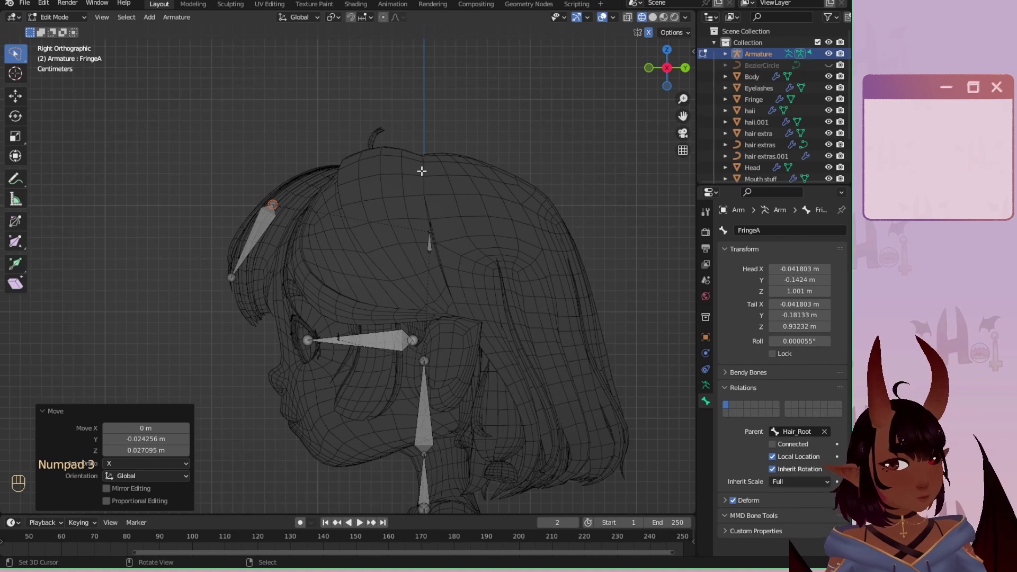
pyautogui.scroll(2, 243, 157)
pyautogui.keyDown('shift'); pyautogui.moveTo(243, 156); pyautogui.dragTo(381, 175, button='middle'); pyautogui.keyUp('shift')
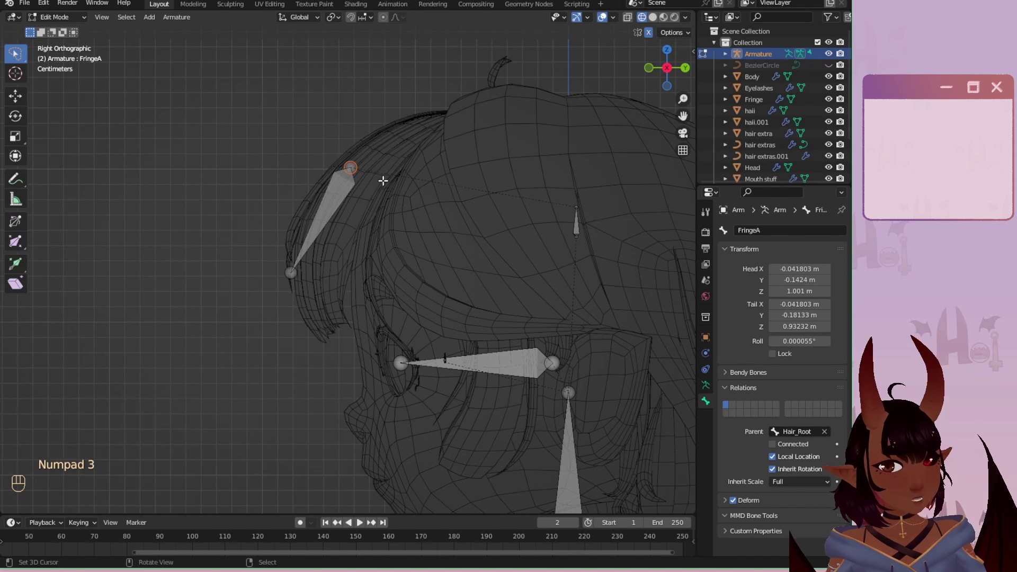
pyautogui.press('g')
pyautogui.click(353, 205)
# Move FringeA's tip about 0.041 m down and 0.004 m back, and its base about 0.010 m forward and 0.007 m down.
pyautogui.moveTo(336, 273)
pyautogui.mouseDown()
pyautogui.moveTo(275, 332)
pyautogui.moveTo(297, 311)
pyautogui.mouseUp()
pyautogui.press('g')
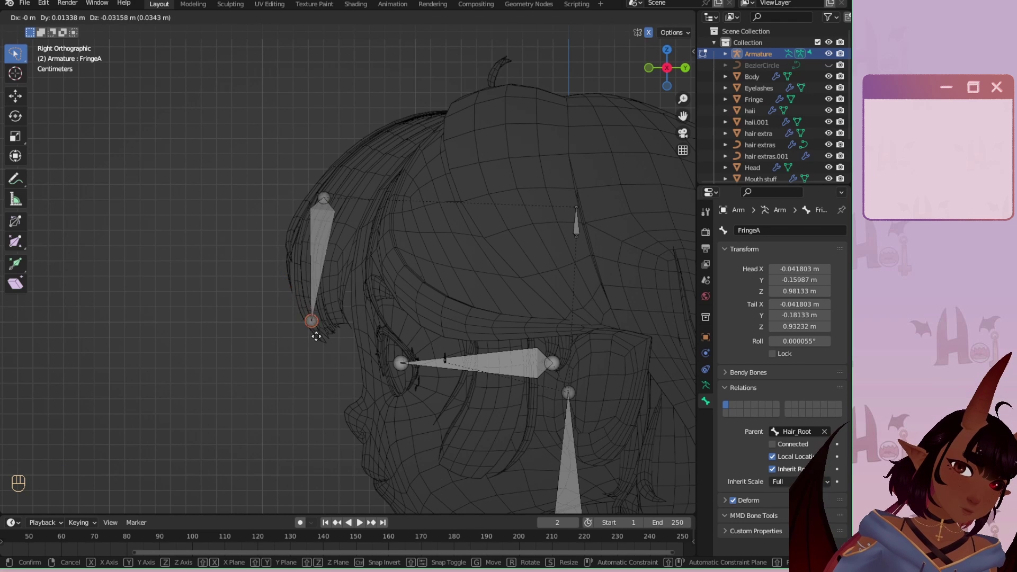
pyautogui.click(301, 351)
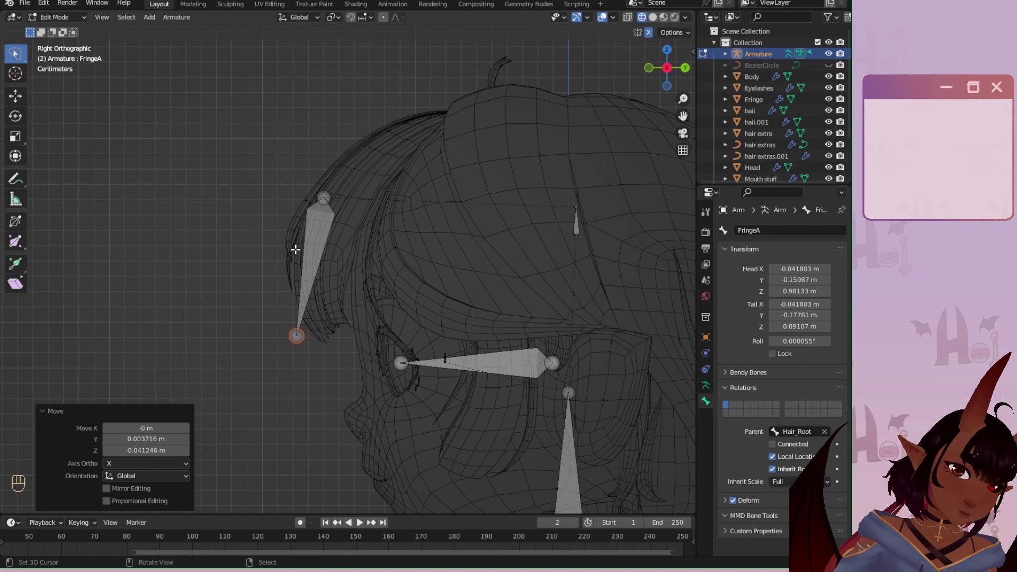
pyautogui.click(324, 191)
pyautogui.press('g')
pyautogui.click(305, 234)
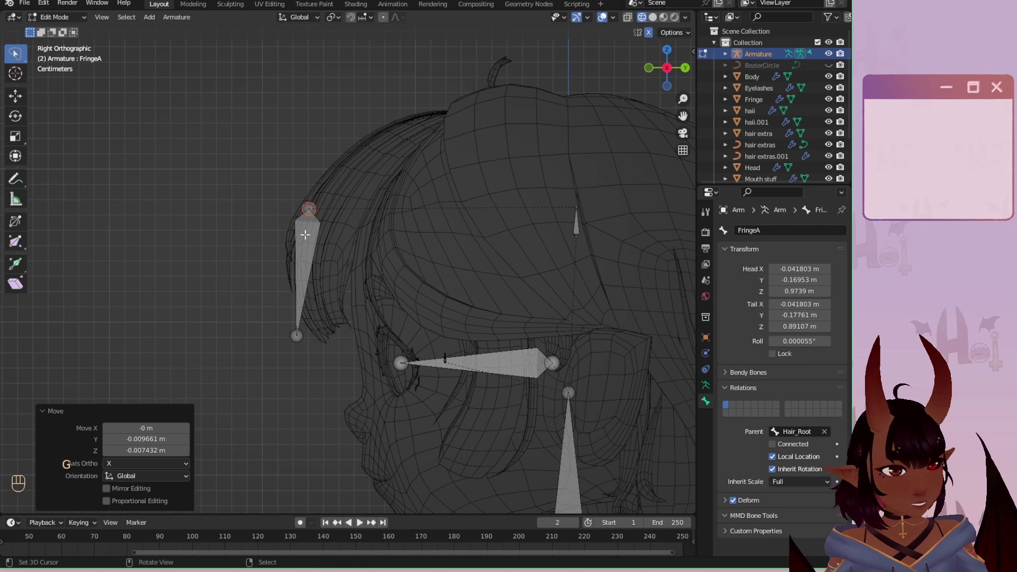
# Select the whole FringeA bone in the front view.
pyautogui.click(306, 235)
pyautogui.press('KP_3')
pyautogui.press('KP_1')
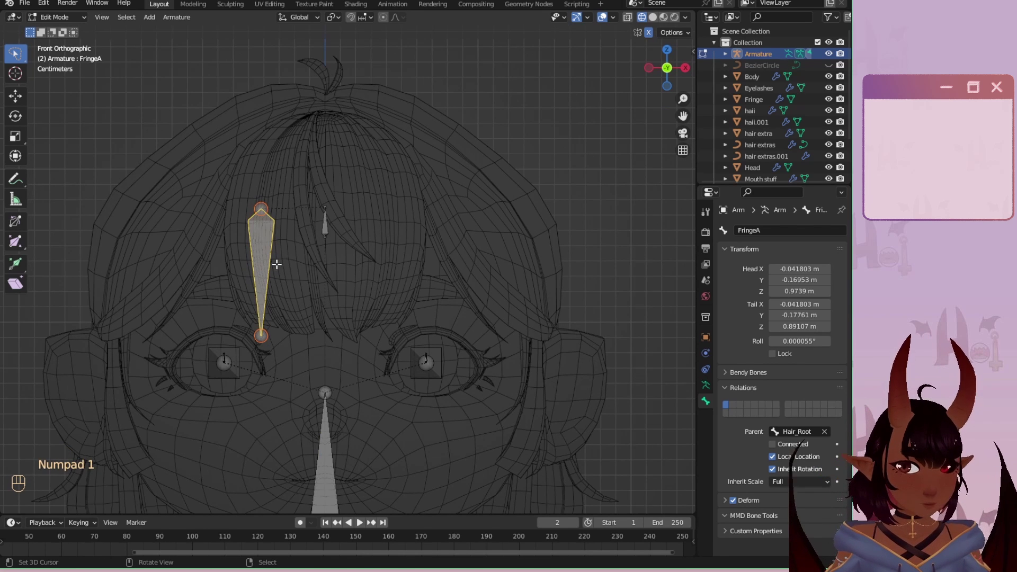
pyautogui.hotkey('shift', 'd')
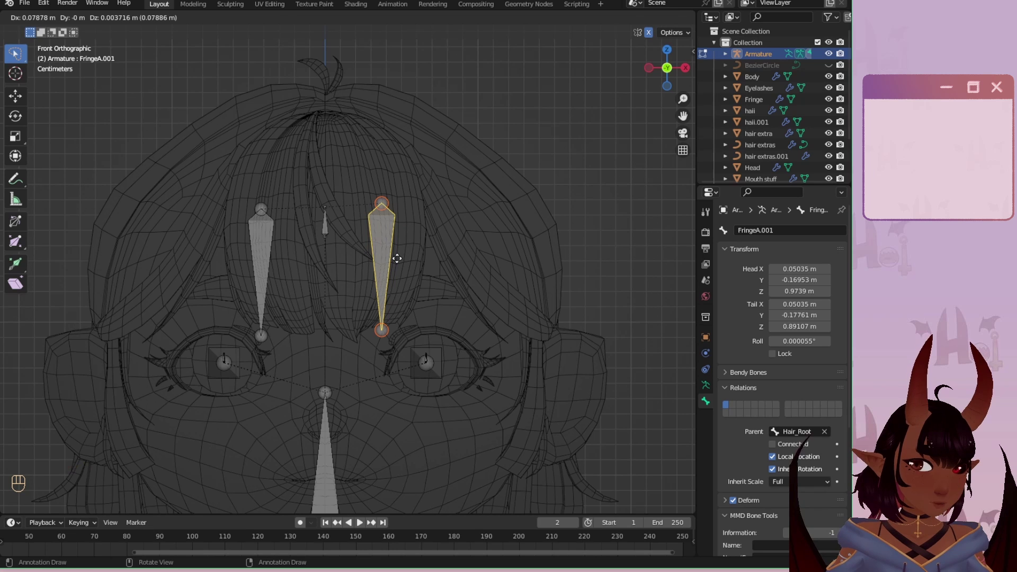
pyautogui.click(389, 320)
pyautogui.hotkey('ctrl', 'z')
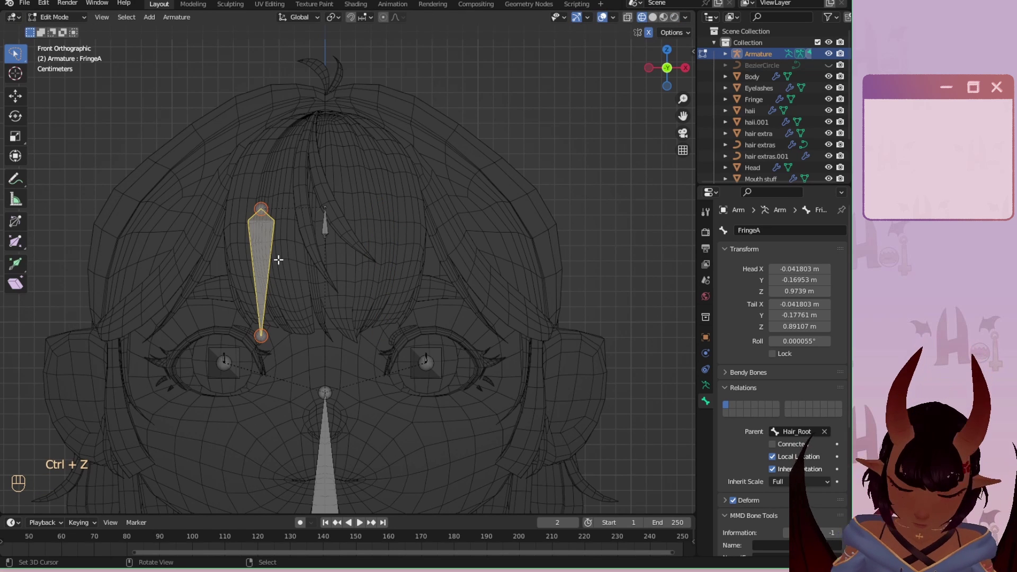
pyautogui.press('g')
pyautogui.rightClick(322, 267)
# Duplicate FringeA and place the copy about 0.082 m away along positive X.
pyautogui.hotkey('shift', 'd')
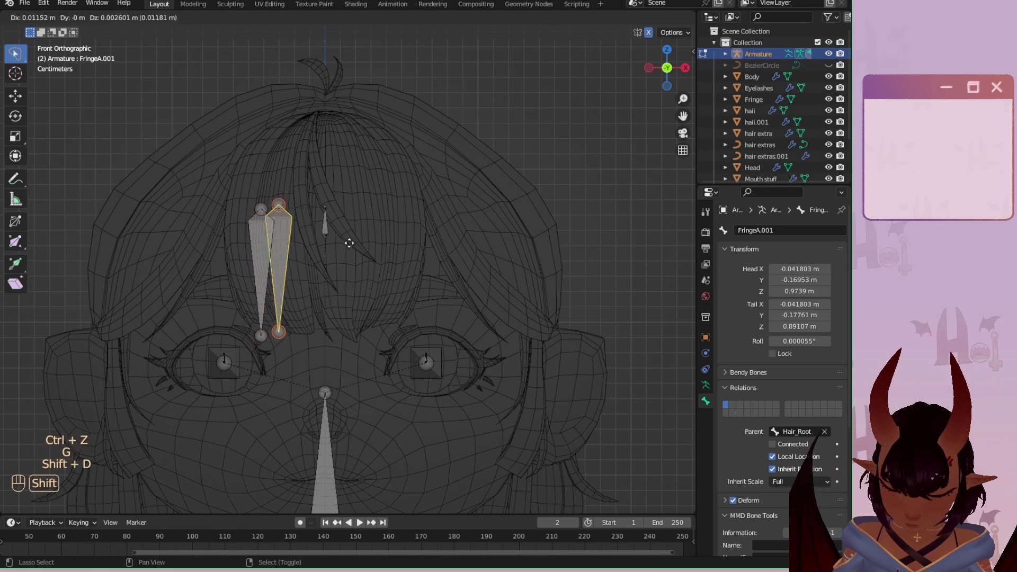
pyautogui.press('x')
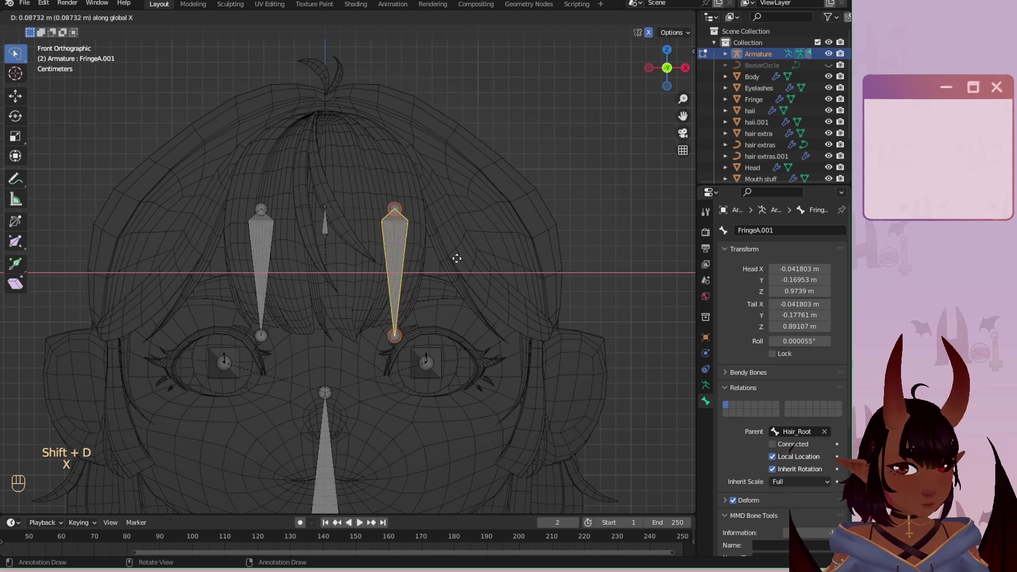
pyautogui.click(452, 260)
# Move the copied bone's tip about 0.012 m toward negative X and FringeA's tip about 0.017 m toward positive X.
pyautogui.click(391, 336)
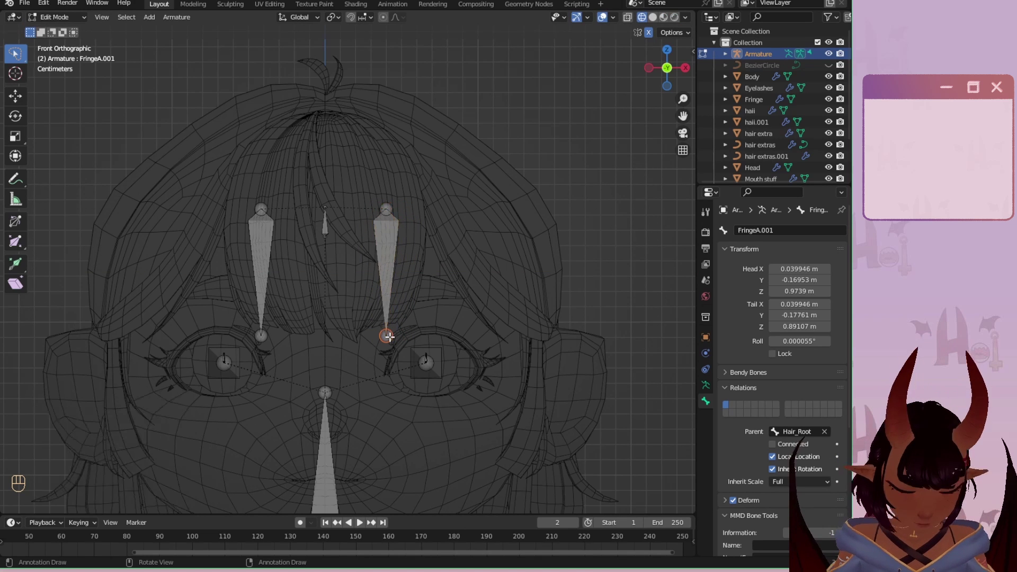
pyautogui.press('g')
pyautogui.press('x')
pyautogui.click(371, 338)
pyautogui.click(261, 334)
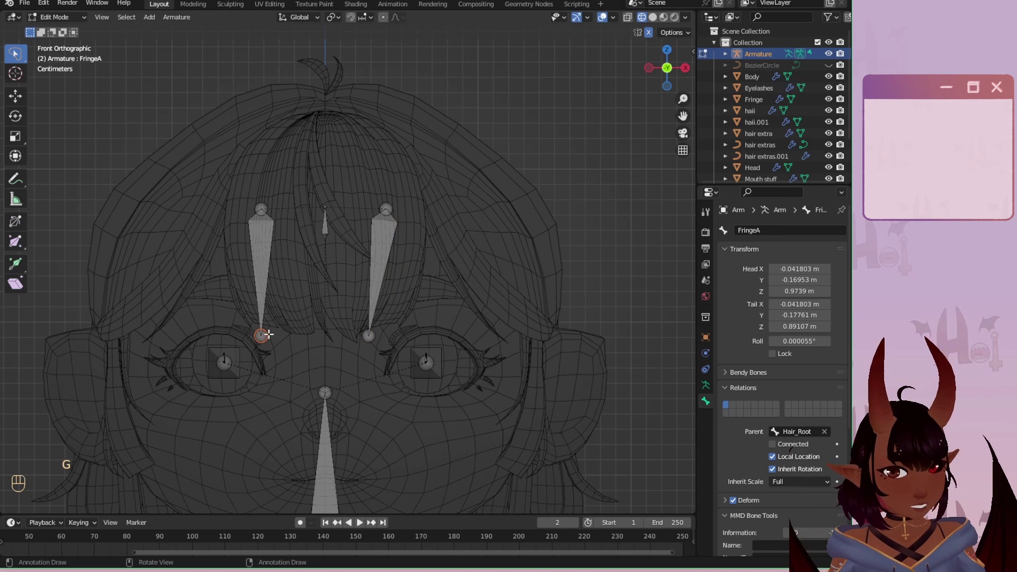
pyautogui.press('g')
pyautogui.press('x')
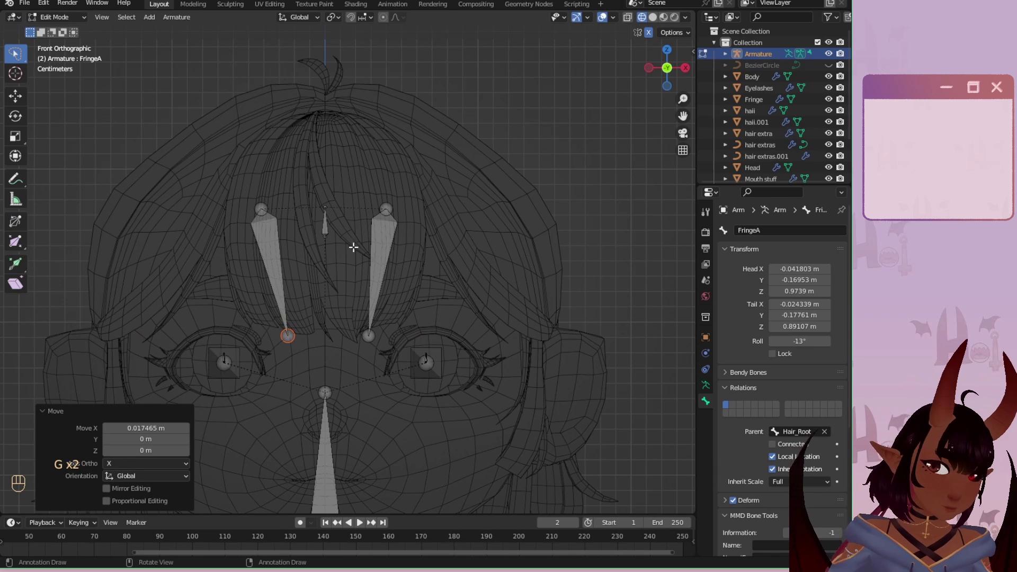
# Lower the base joints of FringeA and its copy together by about 0.029 m along Z.
pyautogui.click(263, 207)
pyautogui.keyDown('shift'); pyautogui.click(387, 210); pyautogui.keyUp('shift')
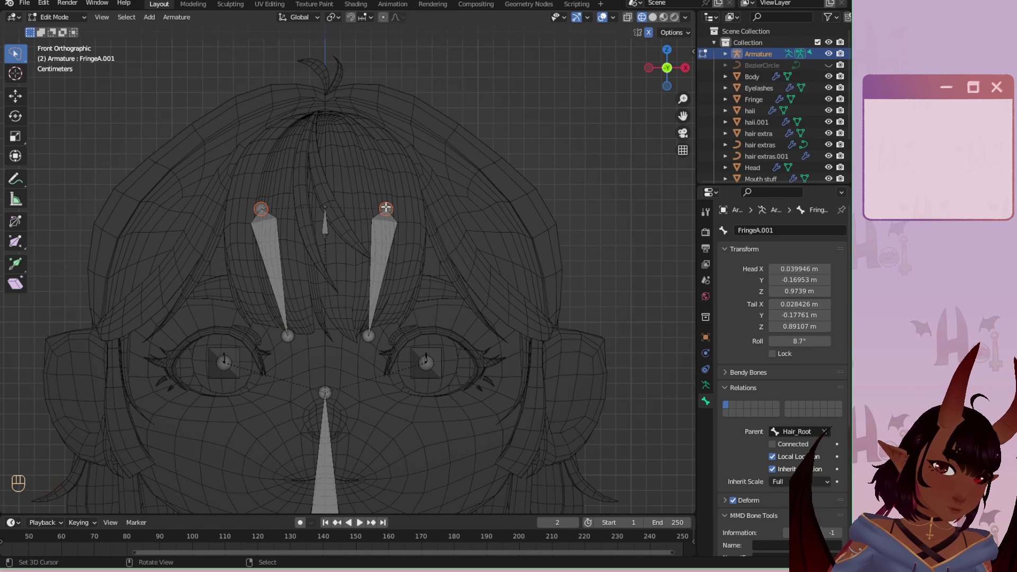
pyautogui.press('g')
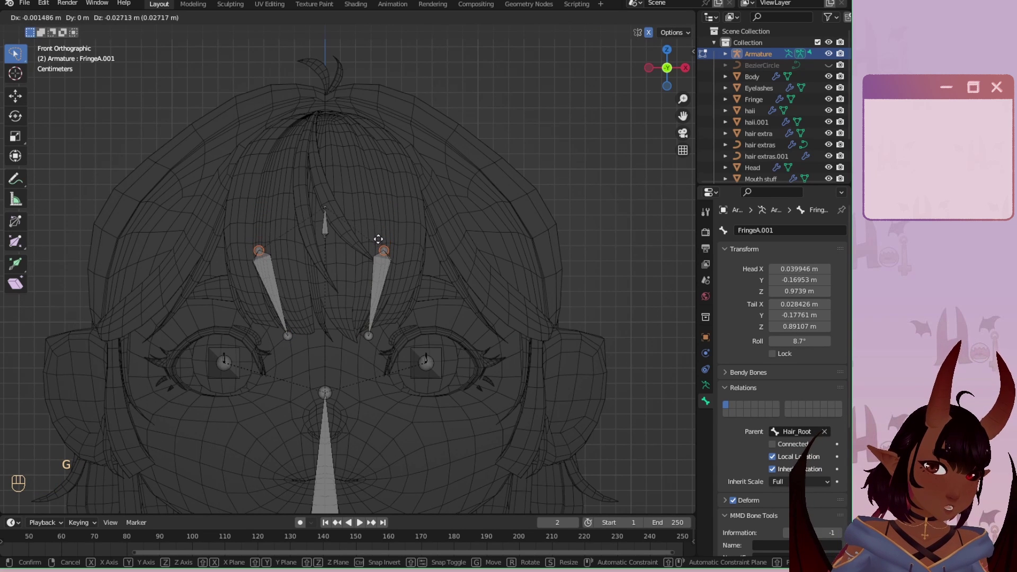
pyautogui.press('z')
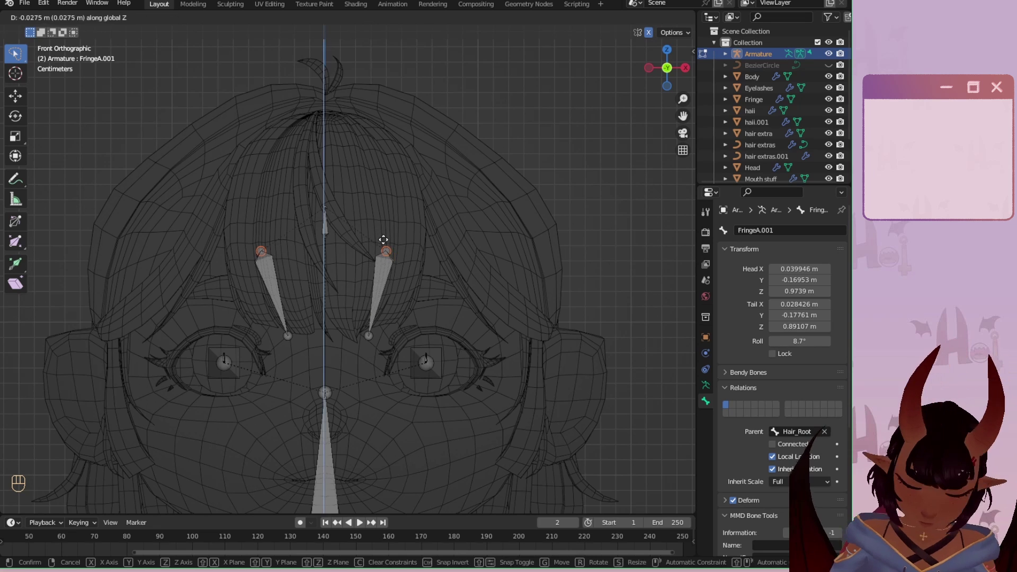
pyautogui.click(383, 242)
# In the side view, shift both fringe bones' base joints about 0.001 m forward and their tips about 0.008 m back along Y.
pyautogui.press('KP_3')
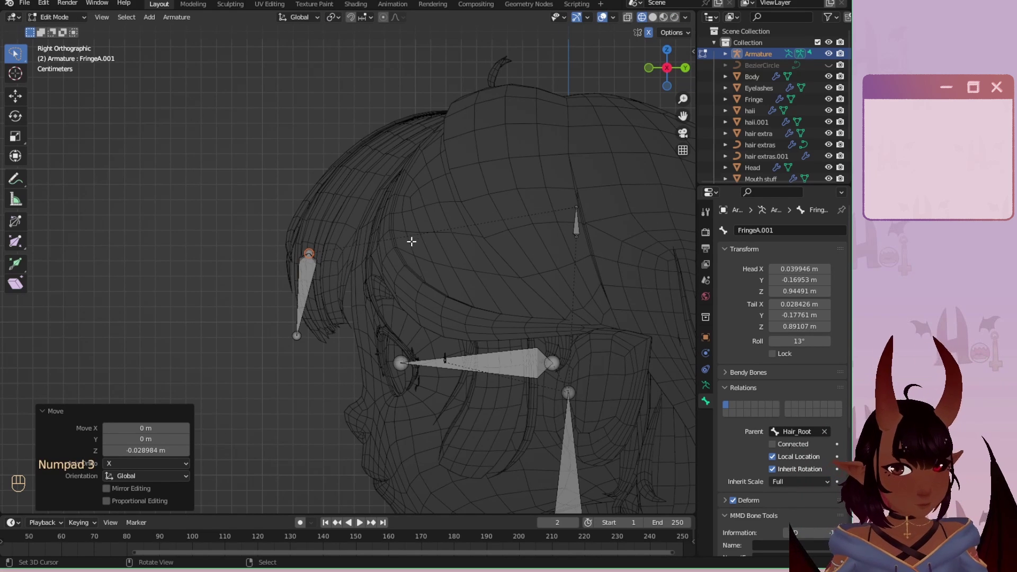
pyautogui.press('g')
pyautogui.press('y')
pyautogui.click(410, 242)
pyautogui.moveTo(357, 302); pyautogui.dragTo(259, 379)
pyautogui.press('g')
pyautogui.click(289, 339)
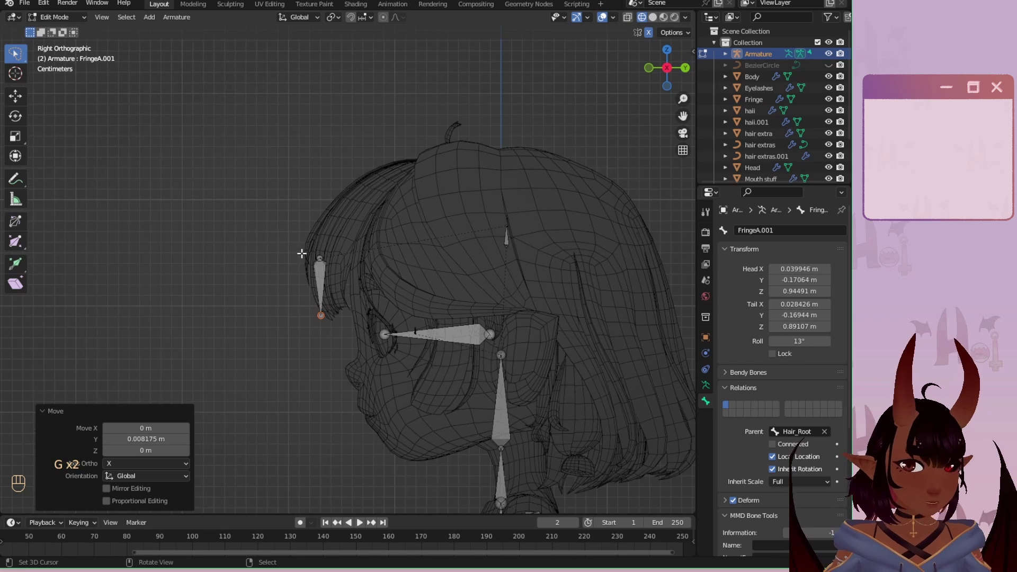
# Duplicate FringeA in the front view, placing the copy about 0.032 m along positive X and 0.047 m higher.
pyautogui.press('a')
pyautogui.press('a')
pyautogui.press('KP_1')
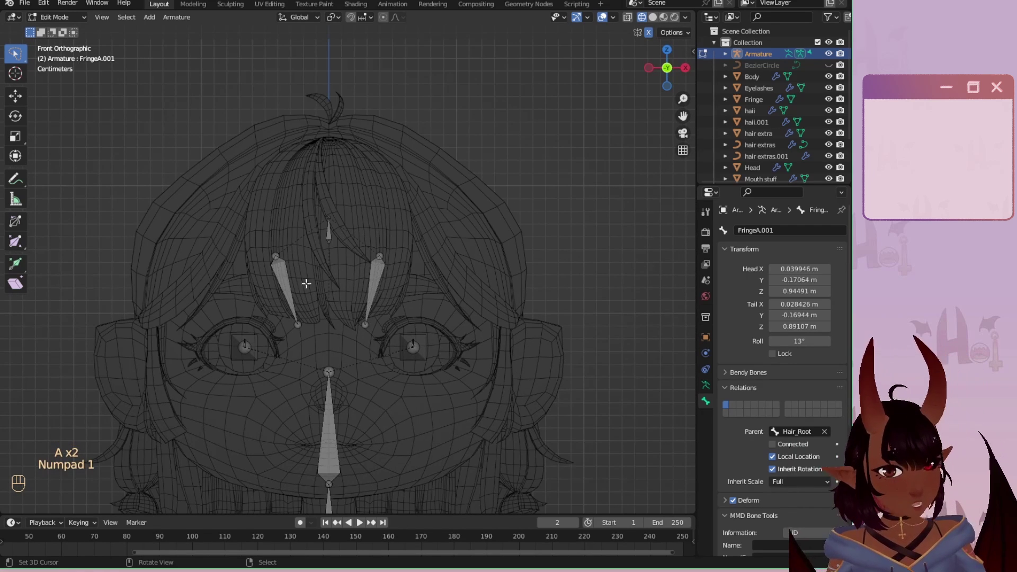
pyautogui.click(280, 275)
pyautogui.hotkey('shift', 'd')
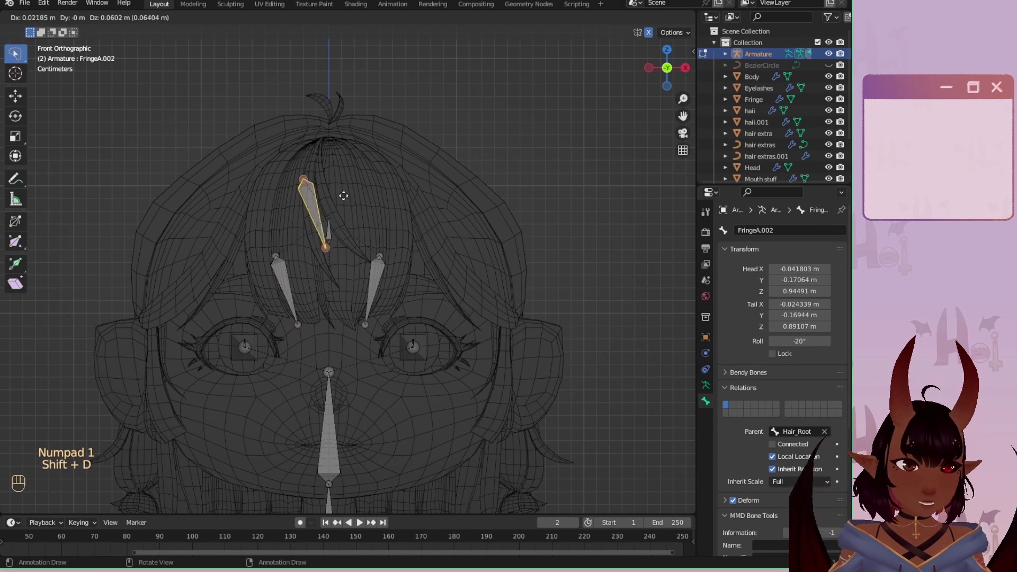
pyautogui.click(355, 210)
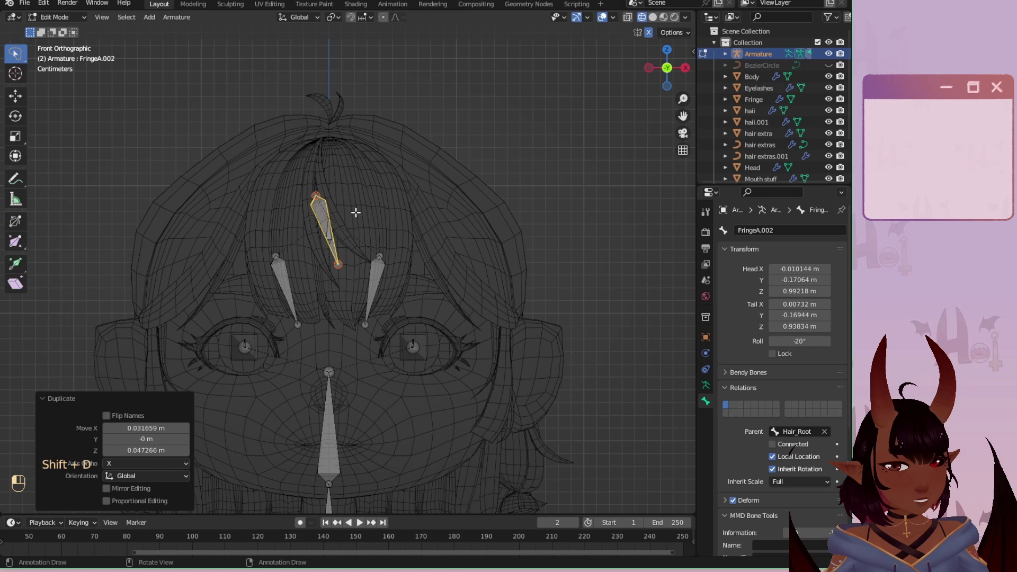
# Move the central fringe bone about 0.004 m along X and 0.012 m down, and its tip about 0.002 m along X and 0.005 m up.
pyautogui.click(339, 265)
pyautogui.scroll(4, 341, 267)
pyautogui.keyDown('shift'); pyautogui.moveTo(334, 228); pyautogui.dragTo(341, 295, button='middle'); pyautogui.keyUp('shift')
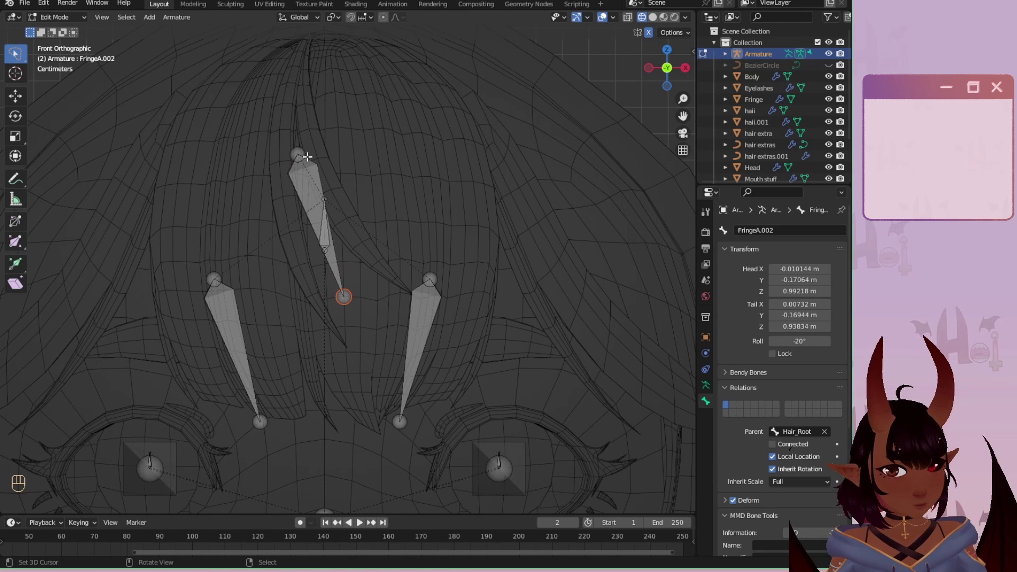
pyautogui.click(312, 189)
pyautogui.press('g')
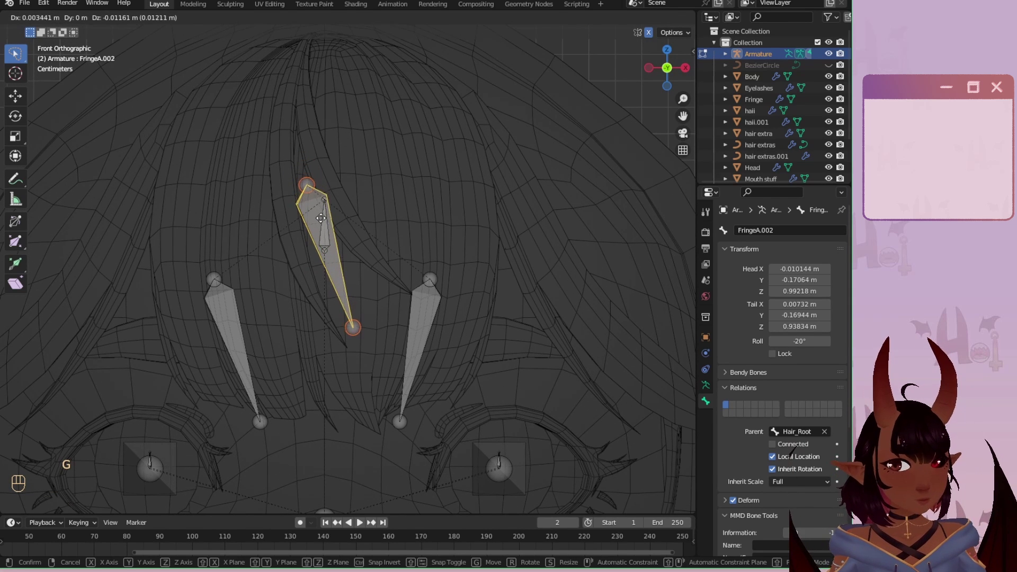
pyautogui.click(322, 219)
pyautogui.click(353, 328)
pyautogui.press('g')
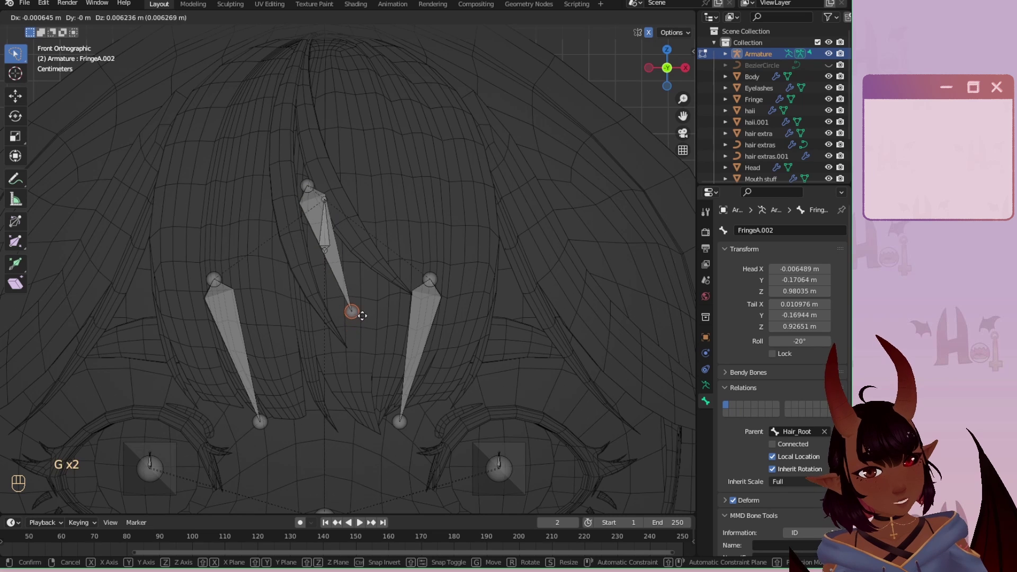
pyautogui.click(370, 318)
# Rename FringeA's copy on the positive X side of the fringe as FringeB.
pyautogui.click(342, 270)
pyautogui.click(236, 331)
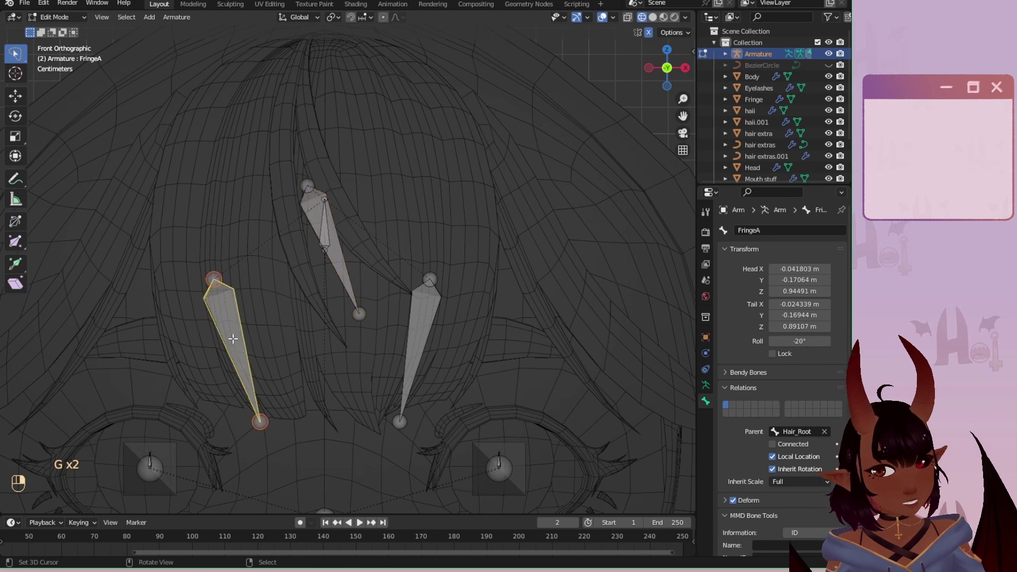
pyautogui.click(423, 323)
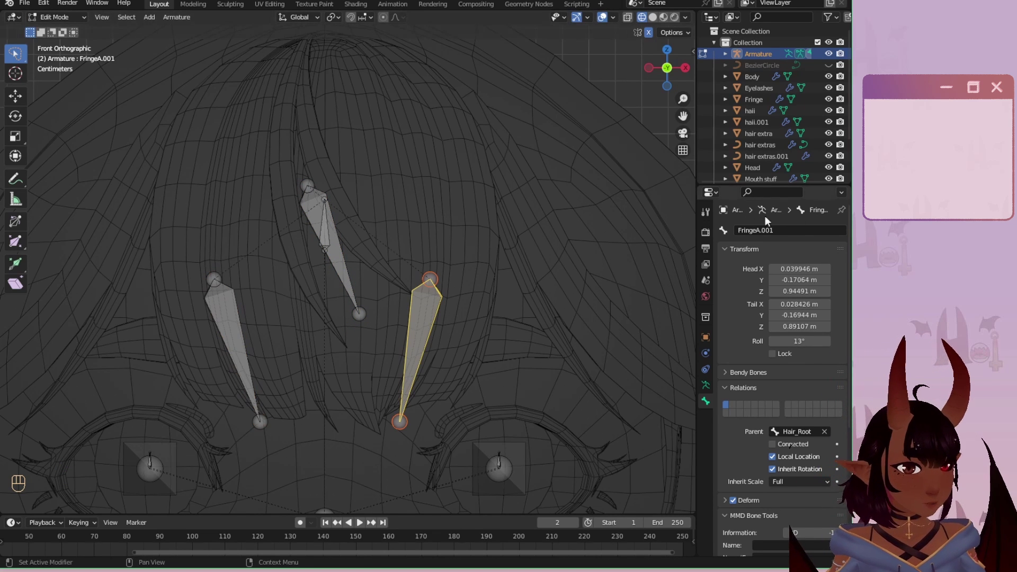
pyautogui.click(755, 231)
pyautogui.moveTo(754, 231); pyautogui.dragTo(782, 231)
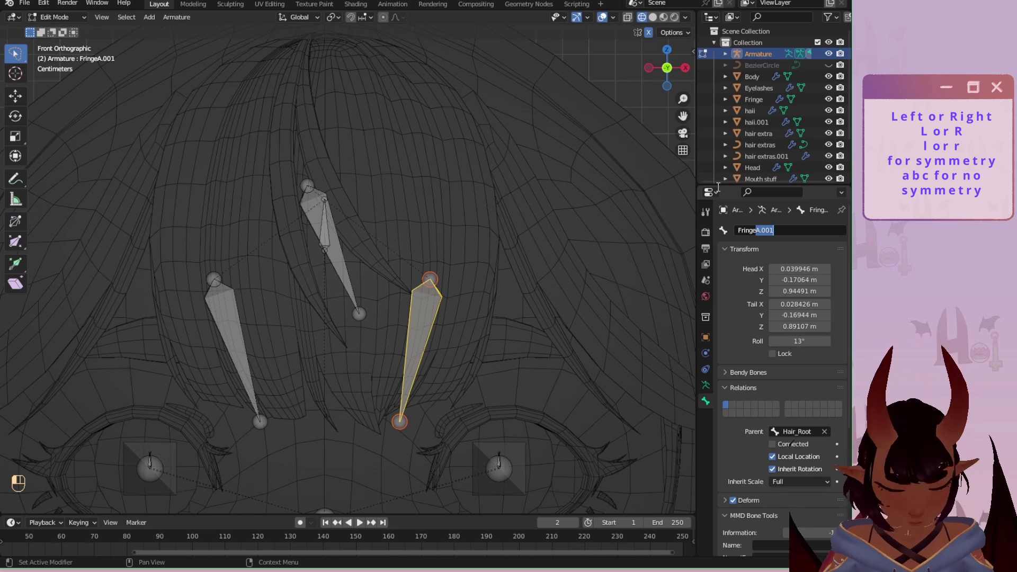
pyautogui.write('B')
pyautogui.press('Return')
# Rename the central fringe bone as FringeC.
pyautogui.click(336, 263)
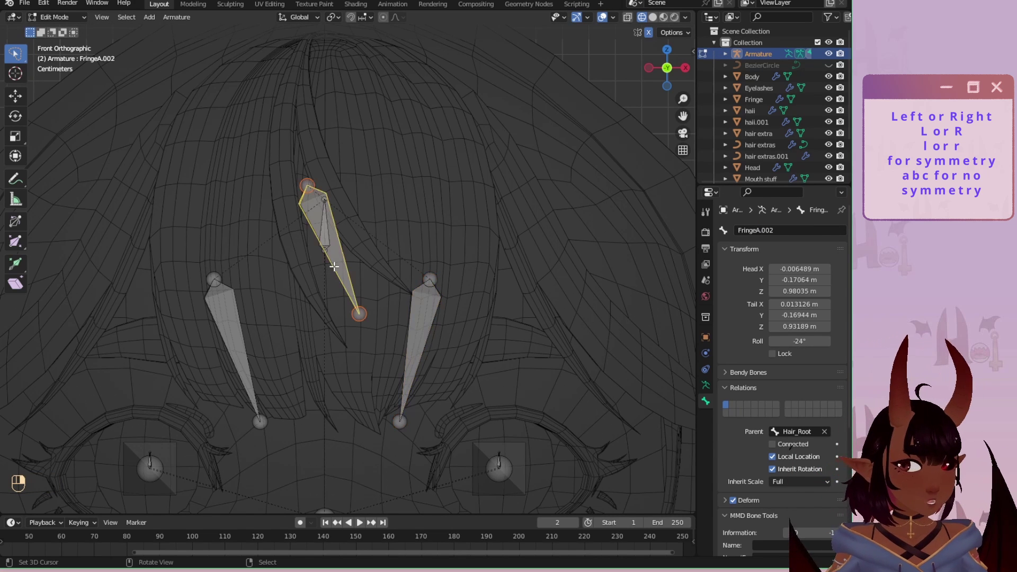
pyautogui.click(756, 231)
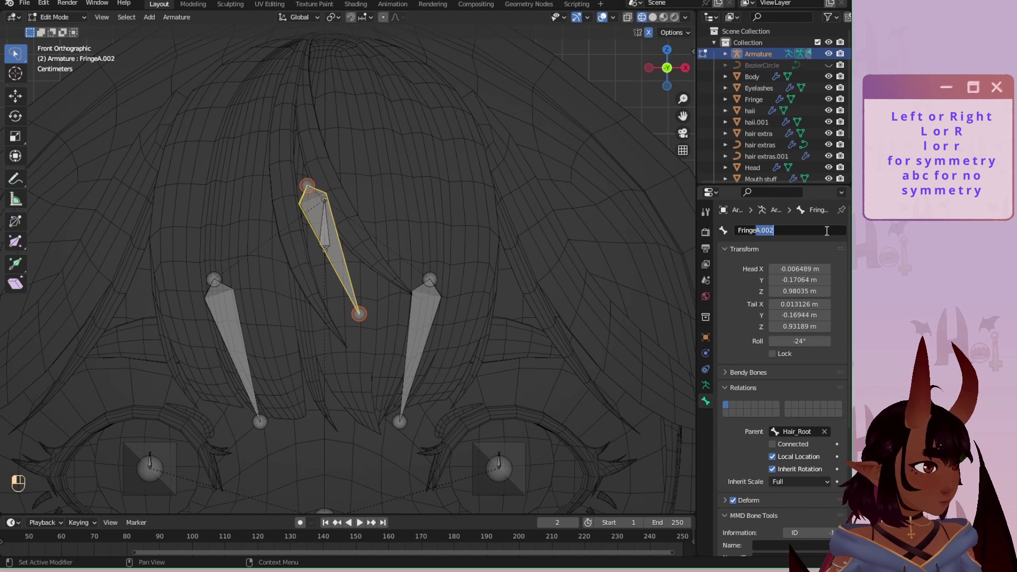
pyautogui.moveTo(756, 231); pyautogui.dragTo(799, 220)
pyautogui.write('C')
pyautogui.press('Return')
# Duplicate FringeB and place the copy about 0.049 m along positive X and 0.012 m lower.
pyautogui.scroll(-3, 426, 163)
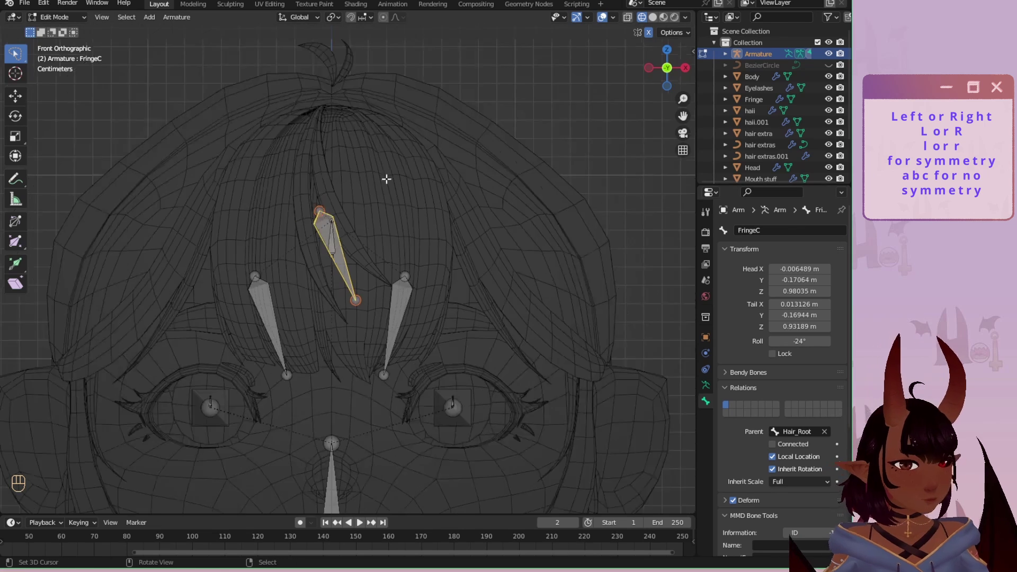
pyautogui.scroll(-3, 284, 243)
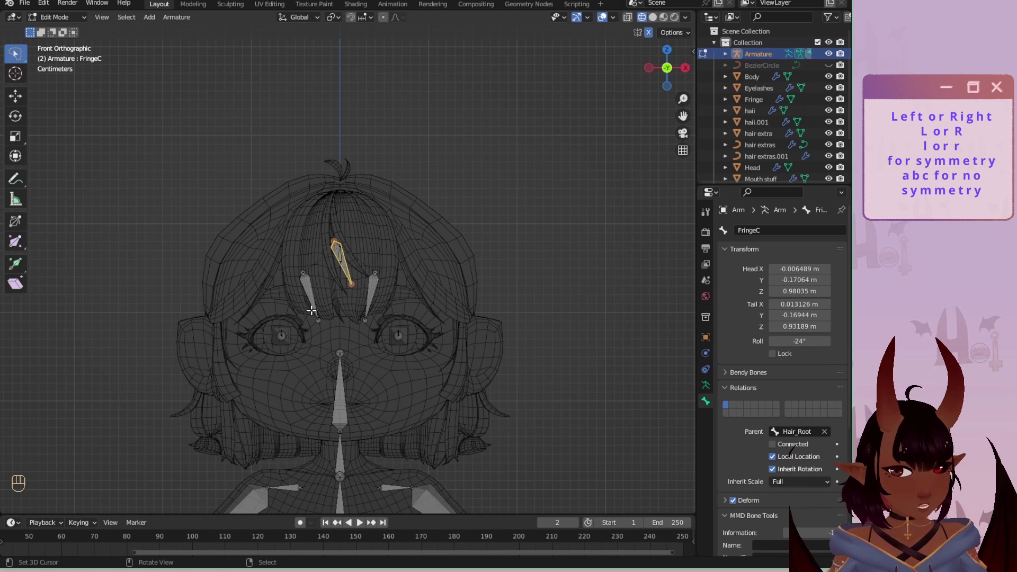
pyautogui.scroll(2, 413, 318)
pyautogui.keyDown('shift'); pyautogui.moveTo(415, 320); pyautogui.dragTo(339, 229, button='middle'); pyautogui.keyUp('shift')
pyautogui.press('a')
pyautogui.press('a')
pyautogui.scroll(-1, 400, 218)
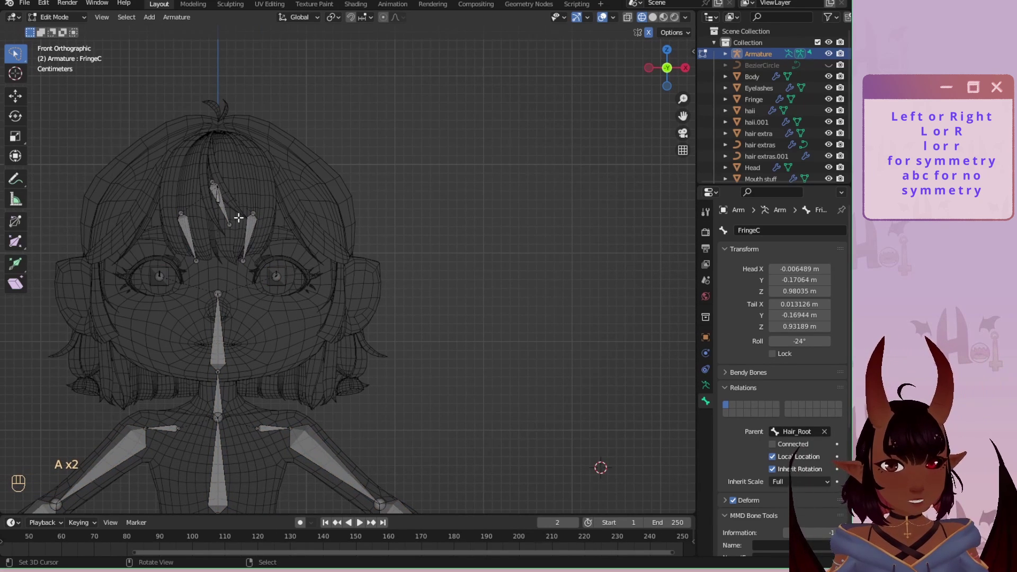
pyautogui.hotkey('shift', 'd')
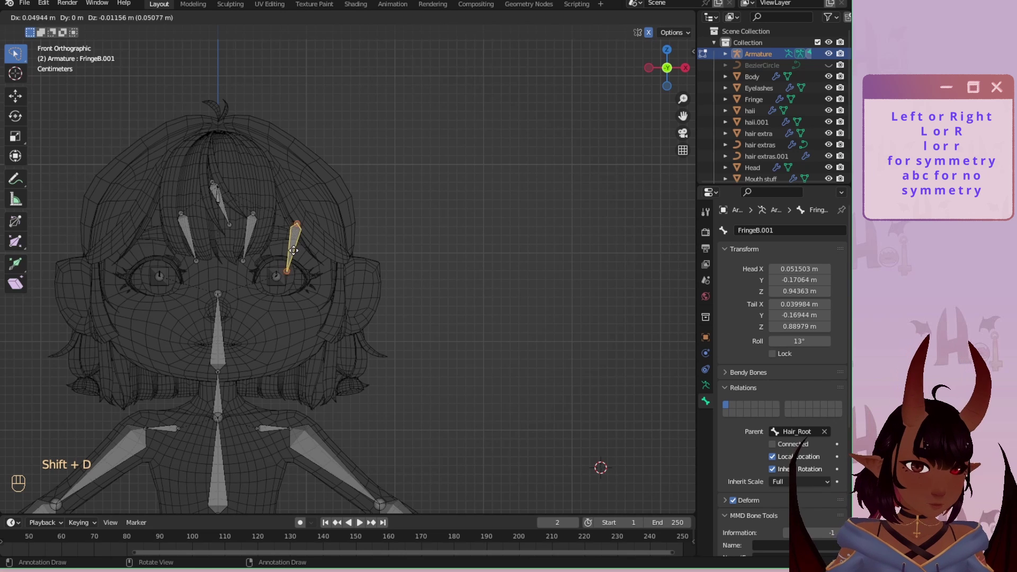
pyautogui.click(292, 250)
# Move FringeB's copy's tip about 0.050 m along positive X and 0.004 m up, and rename the bone as Fringe_L.
pyautogui.click(276, 276)
pyautogui.click(287, 271)
pyautogui.scroll(3, 278, 276)
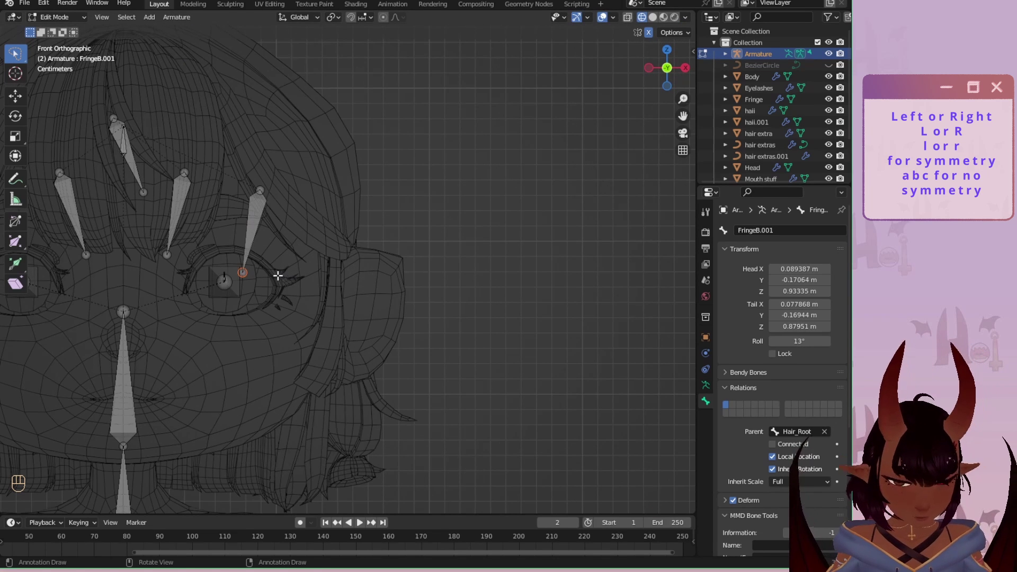
pyautogui.press('g')
pyautogui.click(354, 268)
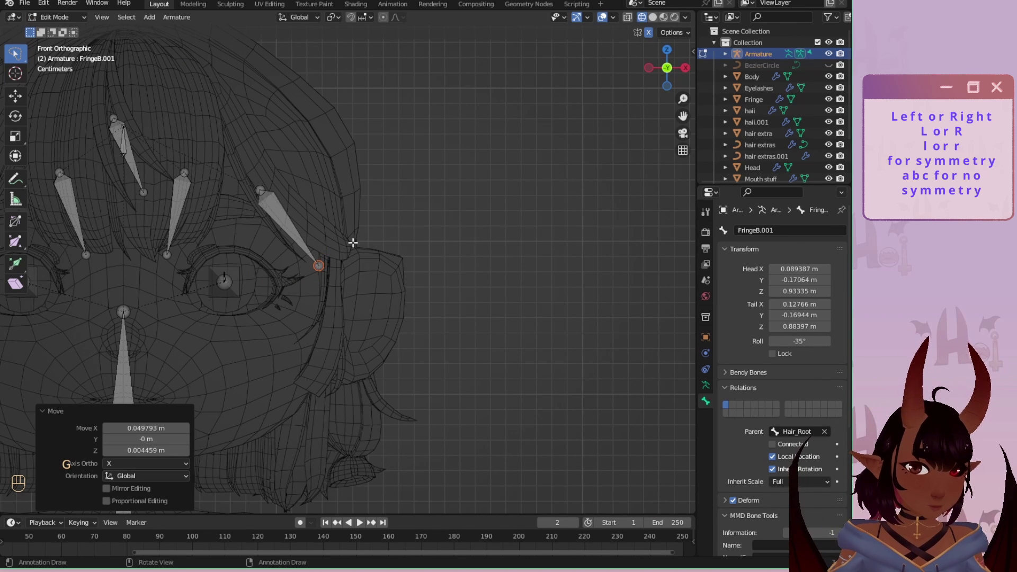
pyautogui.click(758, 231)
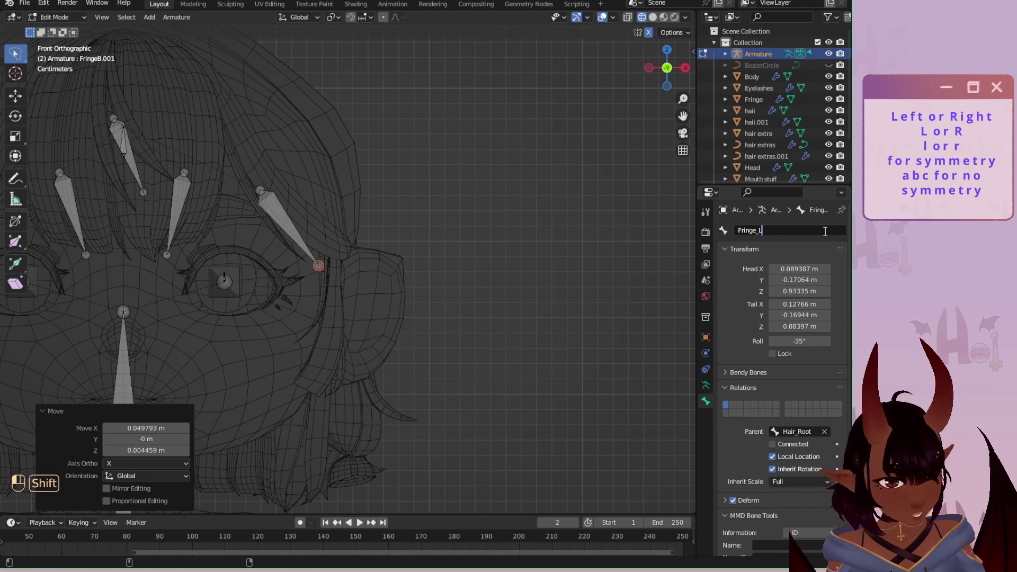
pyautogui.press('Return')
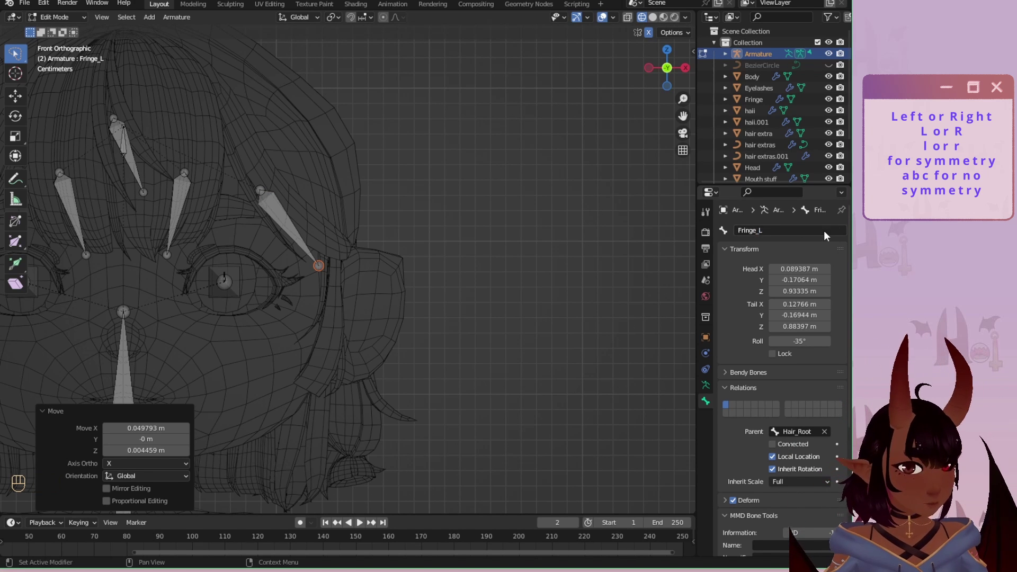
# Move Fringe_L about 0.057 m along positive Y, back toward its side fringe strand.
pyautogui.click(688, 67)
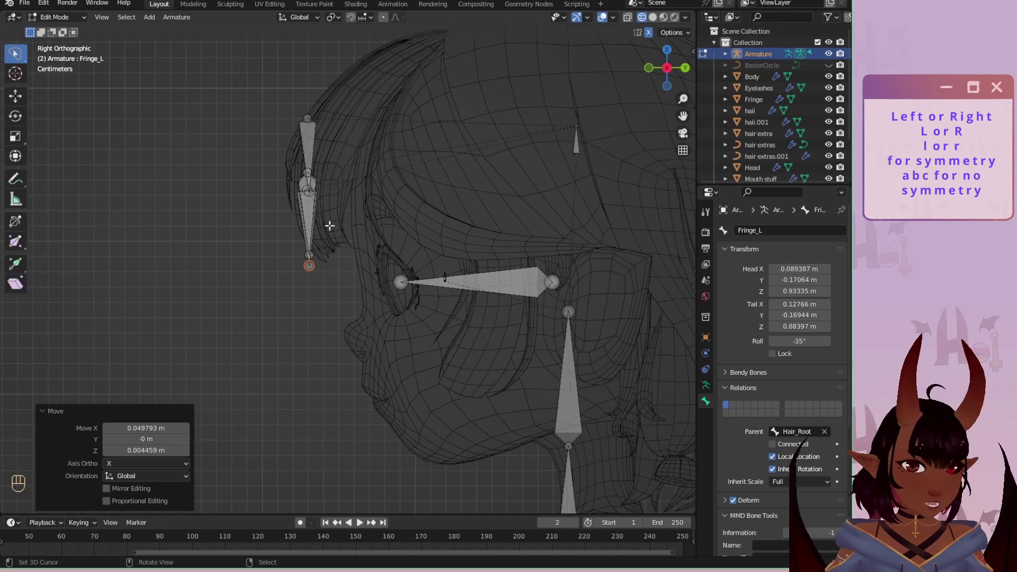
pyautogui.moveTo(330, 226); pyautogui.dragTo(238, 266, button='middle')
pyautogui.click(279, 233)
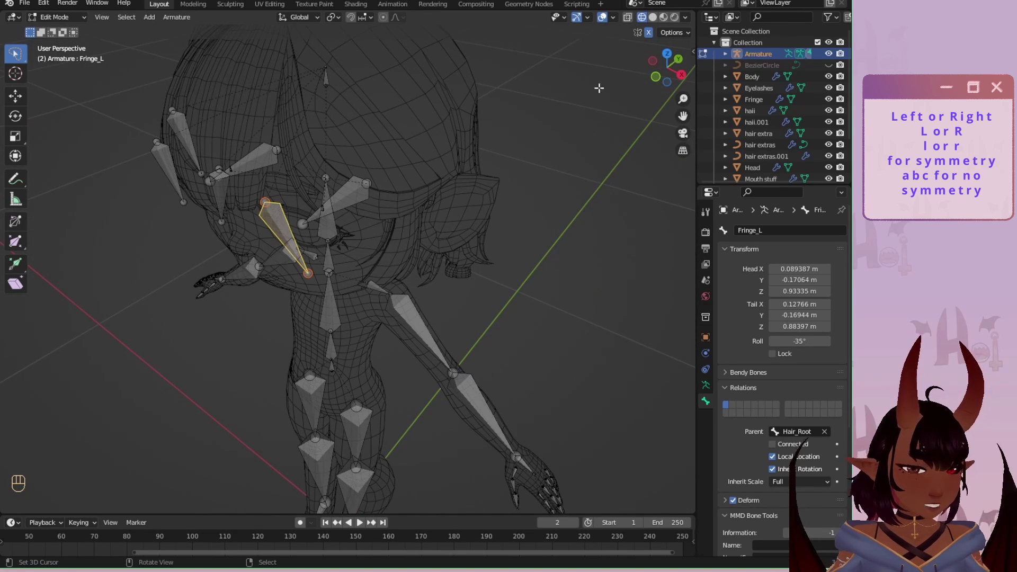
pyautogui.click(683, 76)
pyautogui.keyDown('shift'); pyautogui.moveTo(355, 166); pyautogui.dragTo(288, 229, button='middle'); pyautogui.keyUp('shift')
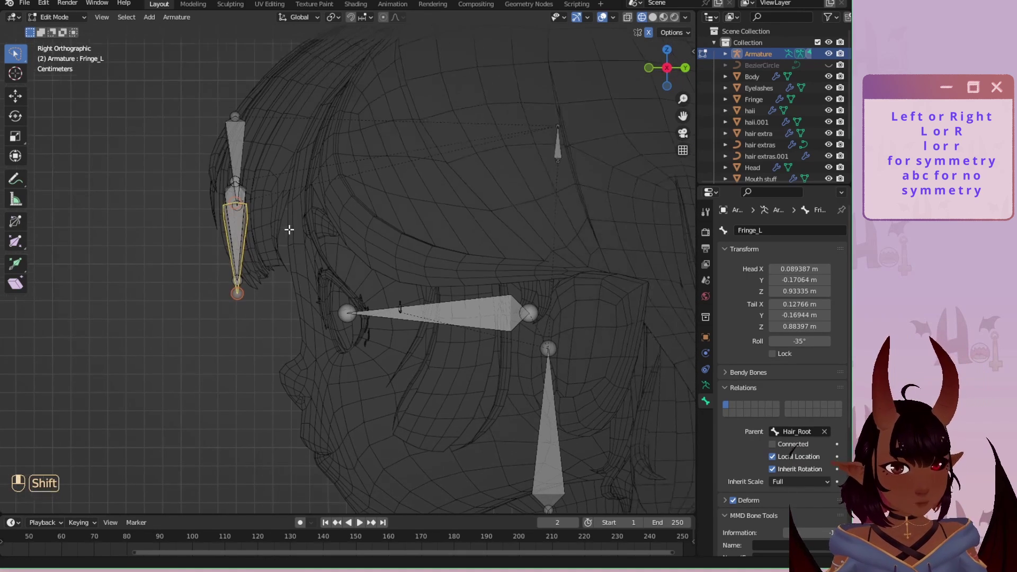
pyautogui.press('g')
pyautogui.click(395, 231)
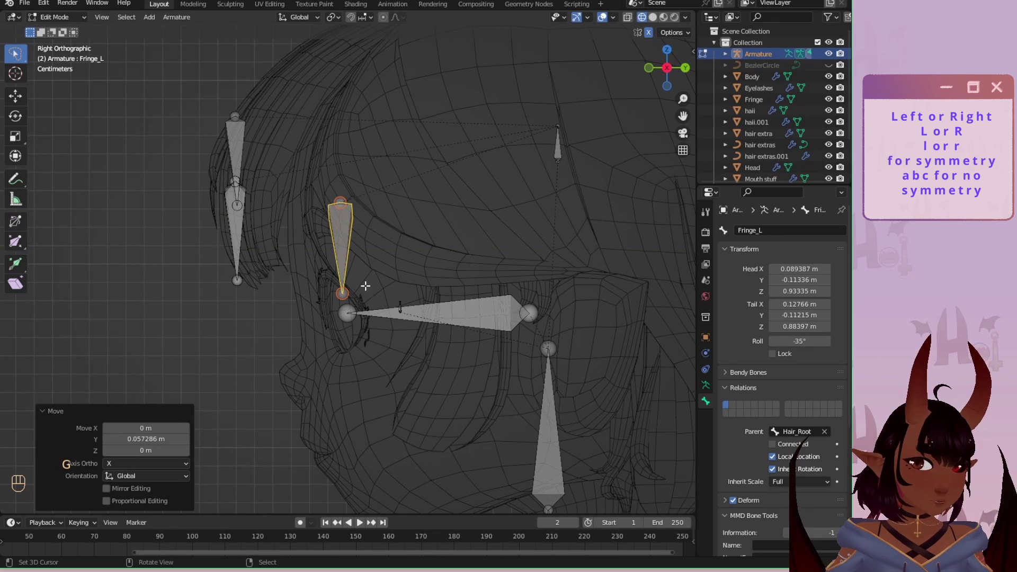
# Move Fringe_L's tip about 0.023 m along positive Y and shift the whole bone about 0.010 m along negative Y.
pyautogui.click(346, 291)
pyautogui.press('g')
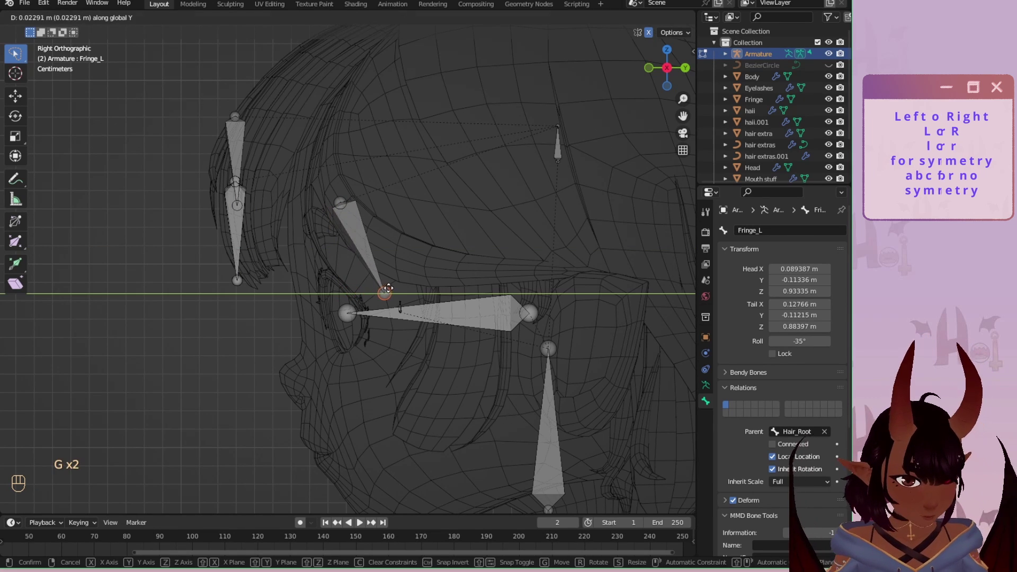
pyautogui.click(388, 292)
pyautogui.click(350, 226)
pyautogui.press('g')
pyautogui.click(331, 226)
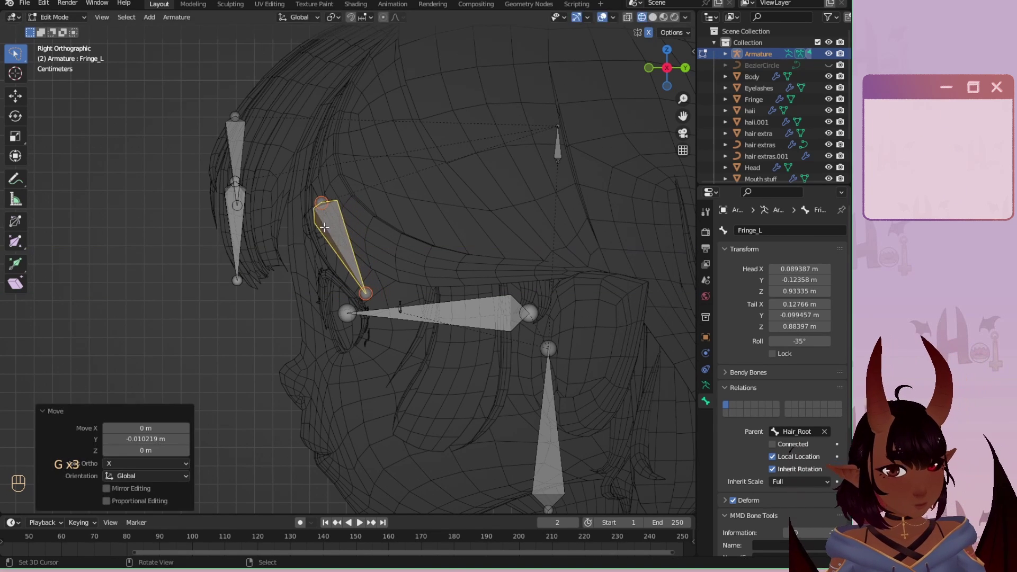
# Move Fringe_L's head about 0.008 m along positive X and 0.007 m lower.
pyautogui.moveTo(331, 226); pyautogui.dragTo(349, 239, button='middle')
pyautogui.press('KP_1')
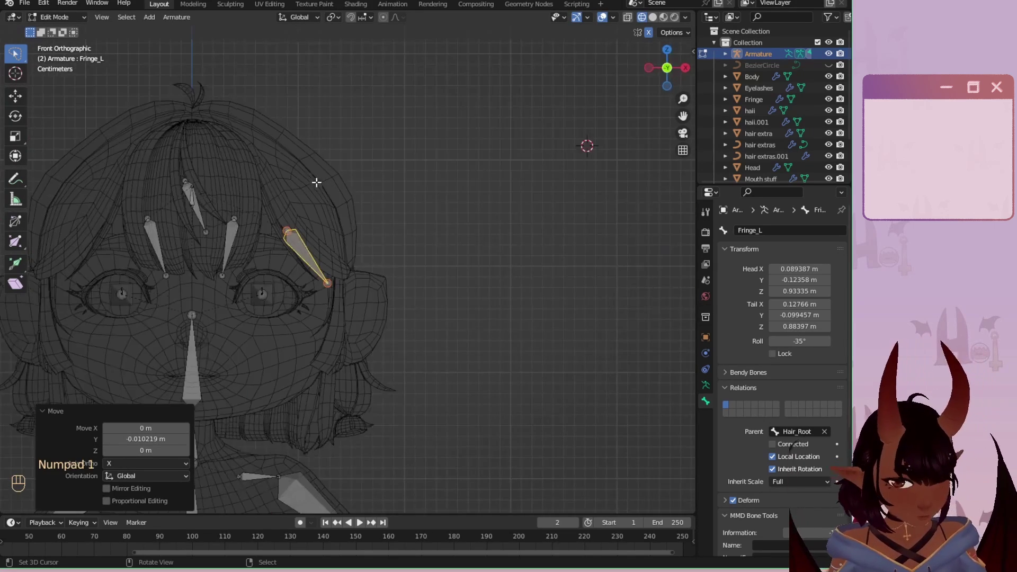
pyautogui.scroll(4, 246, 215)
pyautogui.click(244, 202)
pyautogui.press('g')
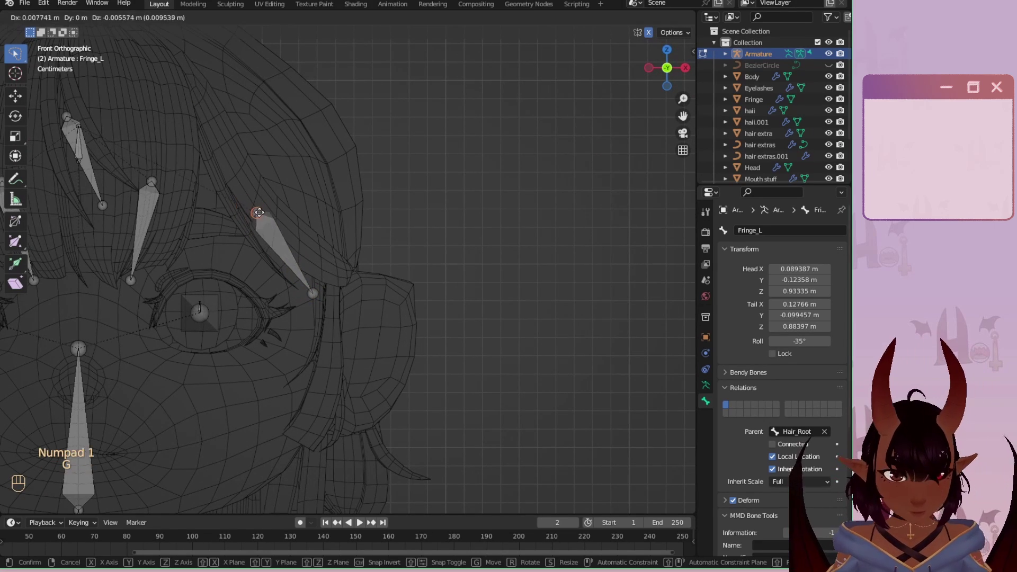
pyautogui.click(259, 215)
# Duplicate Fringe_L and place the copy about 0.040 m along positive X and 0.091 m lower, beside the cheek.
pyautogui.scroll(-1, 317, 255)
pyautogui.click(294, 246)
pyautogui.keyDown('shift'); pyautogui.moveTo(345, 282); pyautogui.dragTo(377, 220, button='middle'); pyautogui.keyUp('shift')
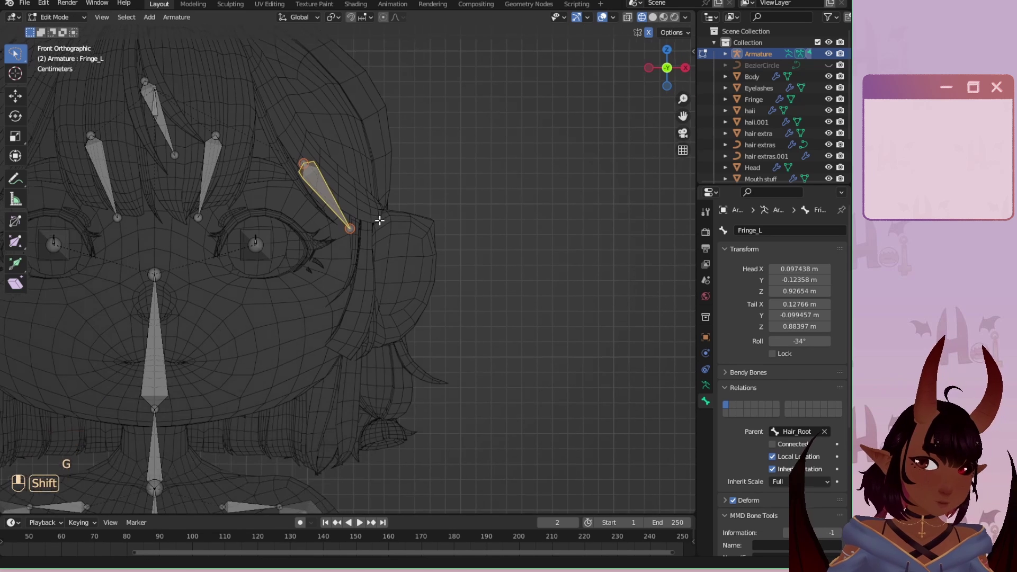
pyautogui.hotkey('shift', 'd')
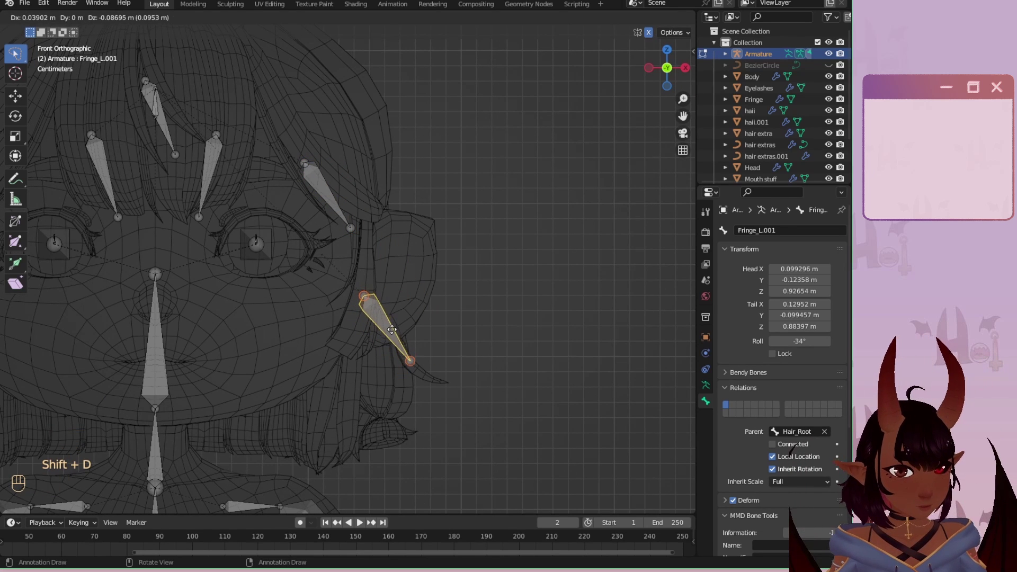
pyautogui.click(393, 334)
# Move the tip of Fringe_L's copy about 0.048 m along negative X and 0.009 m up.
pyautogui.click(414, 369)
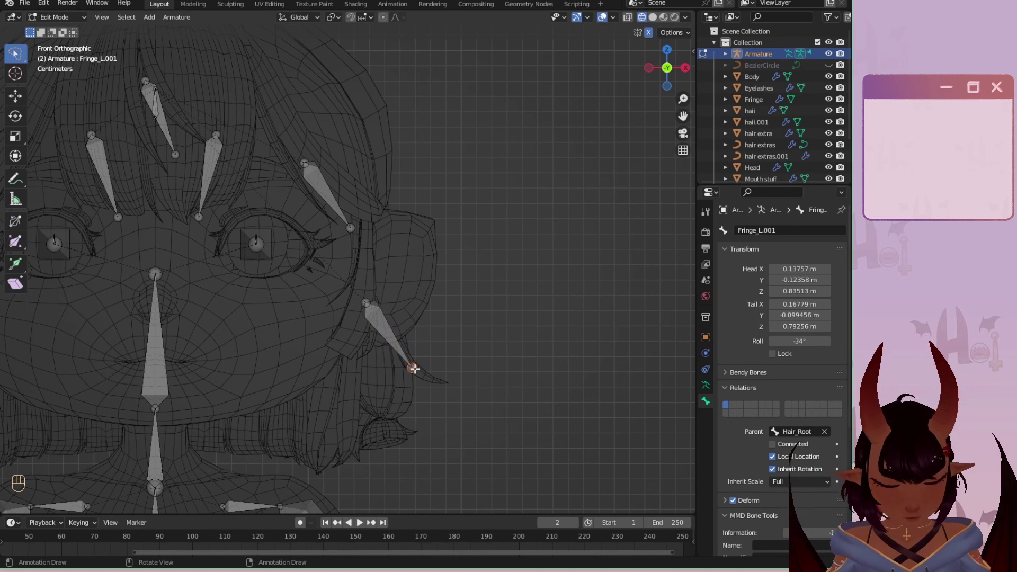
pyautogui.press('g')
pyautogui.click(339, 356)
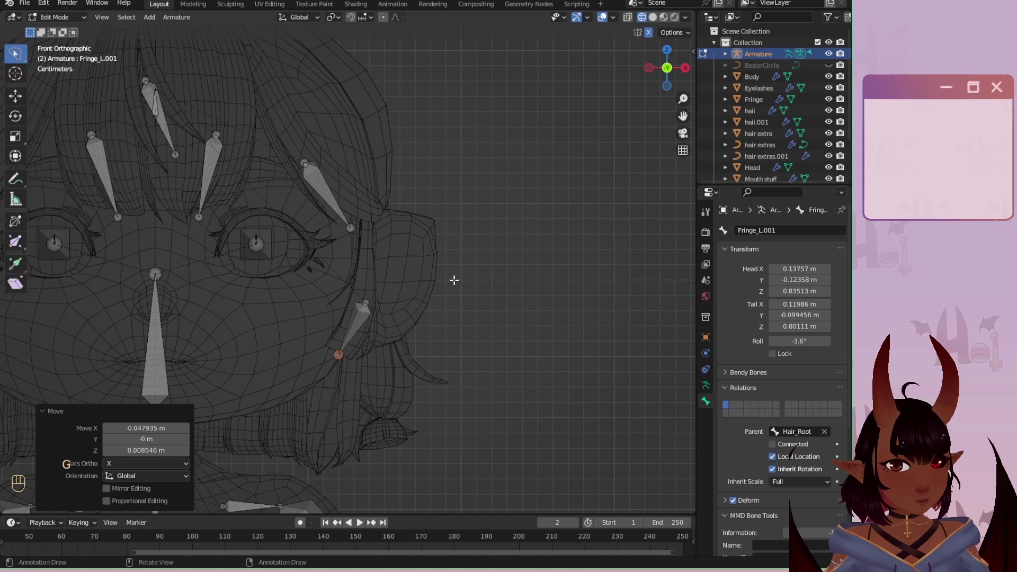
# Move Fringe_L's copy about 0.032 m along positive Y and its head a further 0.041 m along positive Y.
pyautogui.press('KP_3')
pyautogui.click(337, 316)
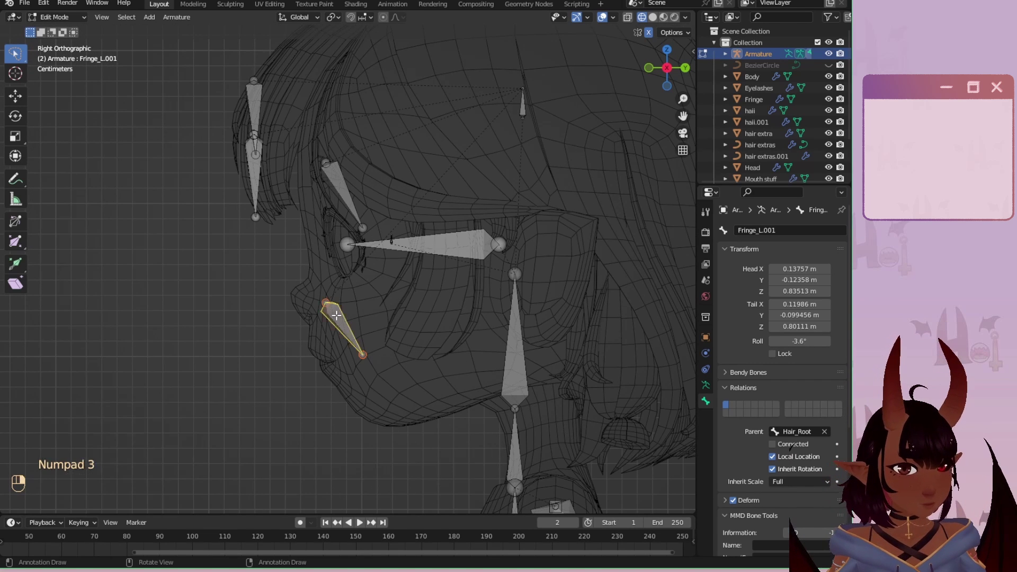
pyautogui.press('g')
pyautogui.click(384, 322)
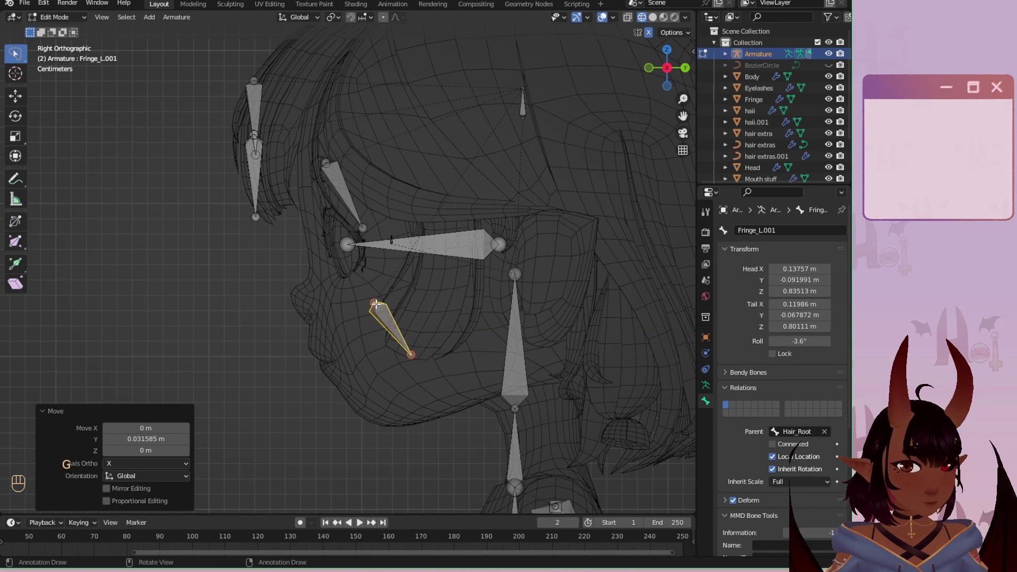
pyautogui.click(376, 304)
pyautogui.press('g')
pyautogui.press('y')
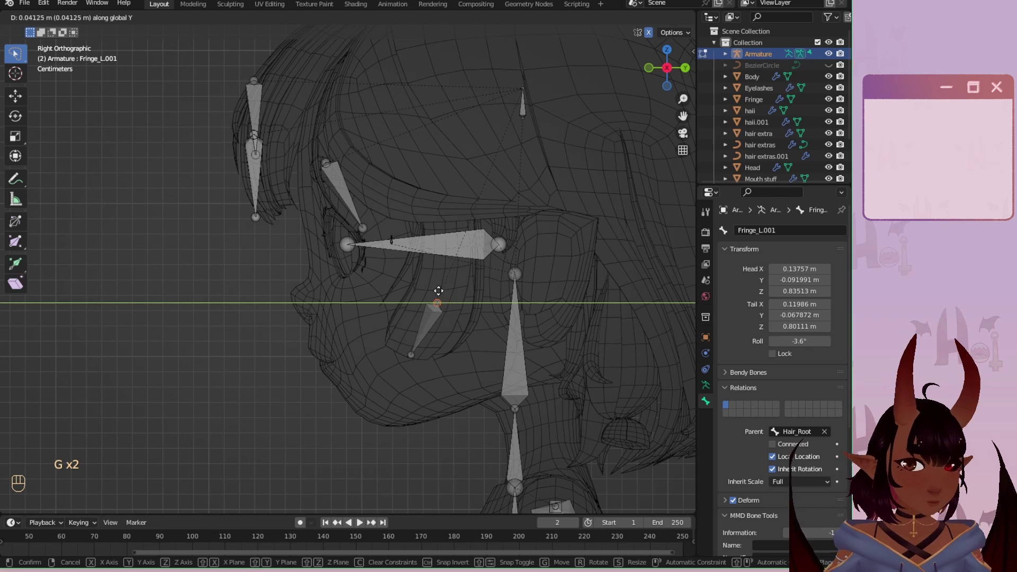
pyautogui.click(438, 291)
pyautogui.scroll(-4, 445, 307)
pyautogui.moveTo(318, 271); pyautogui.dragTo(428, 275, button='middle')
pyautogui.scroll(5, 347, 303)
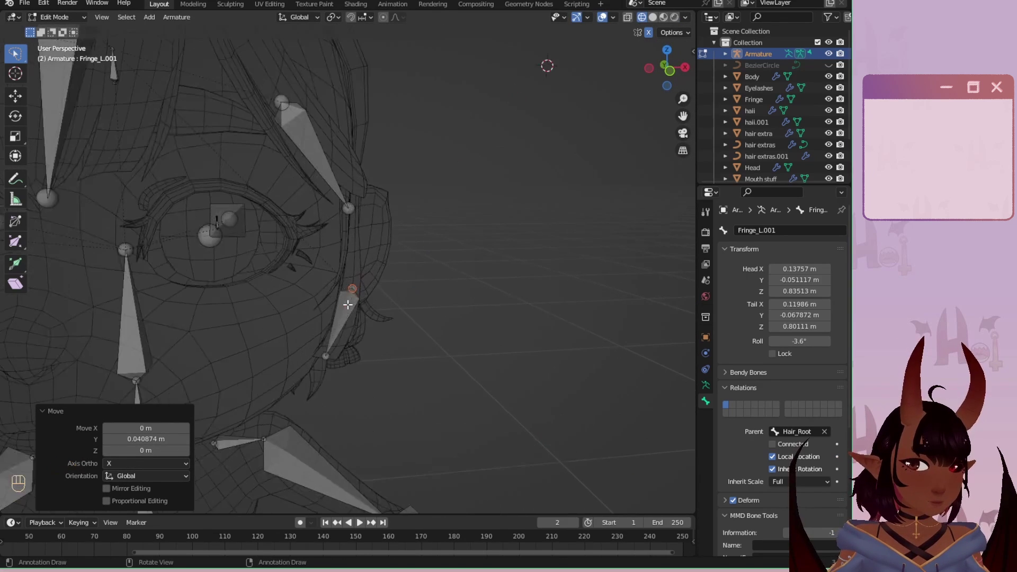
pyautogui.keyDown('shift'); pyautogui.scroll(3, 350, 312); pyautogui.keyUp('shift')
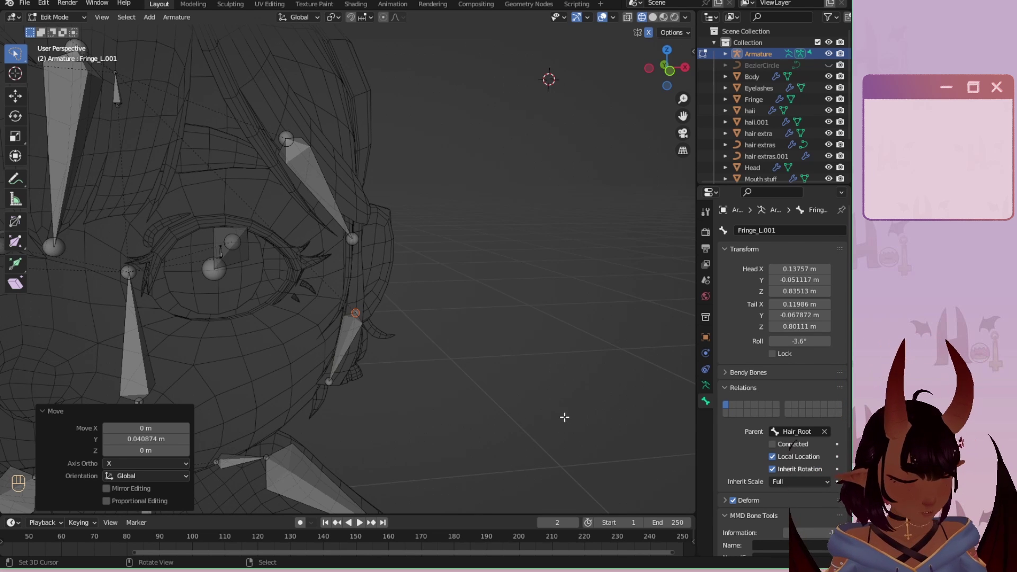
# Rename Fringe_L's copy beside the cheek as SideB_L.
pyautogui.press('KP_3')
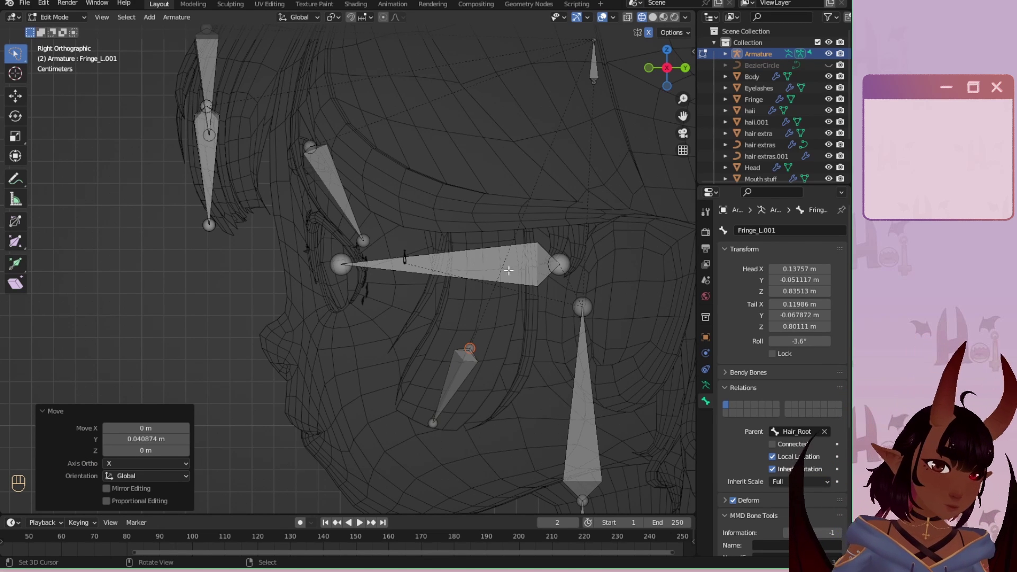
pyautogui.click(329, 176)
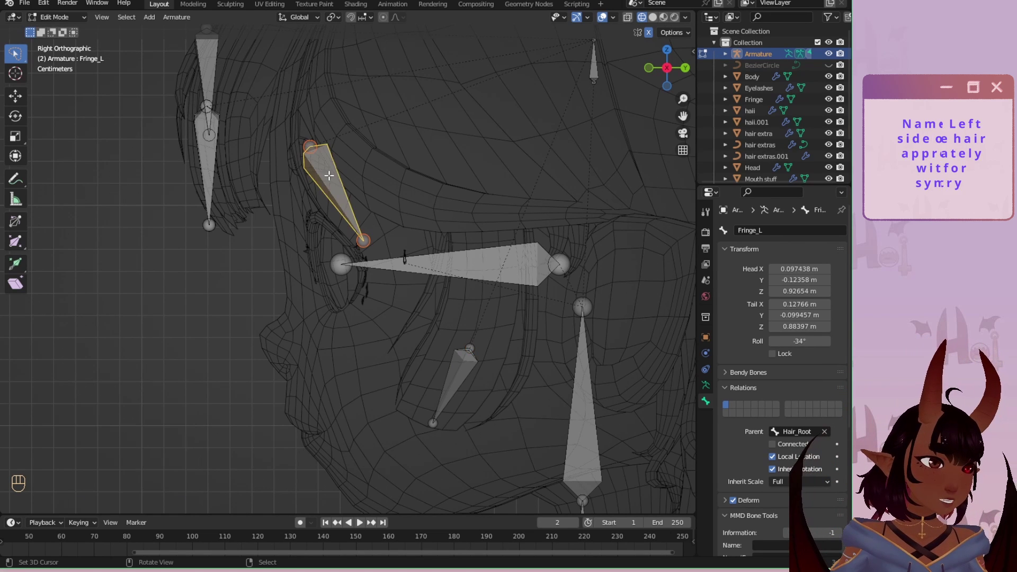
pyautogui.click(459, 366)
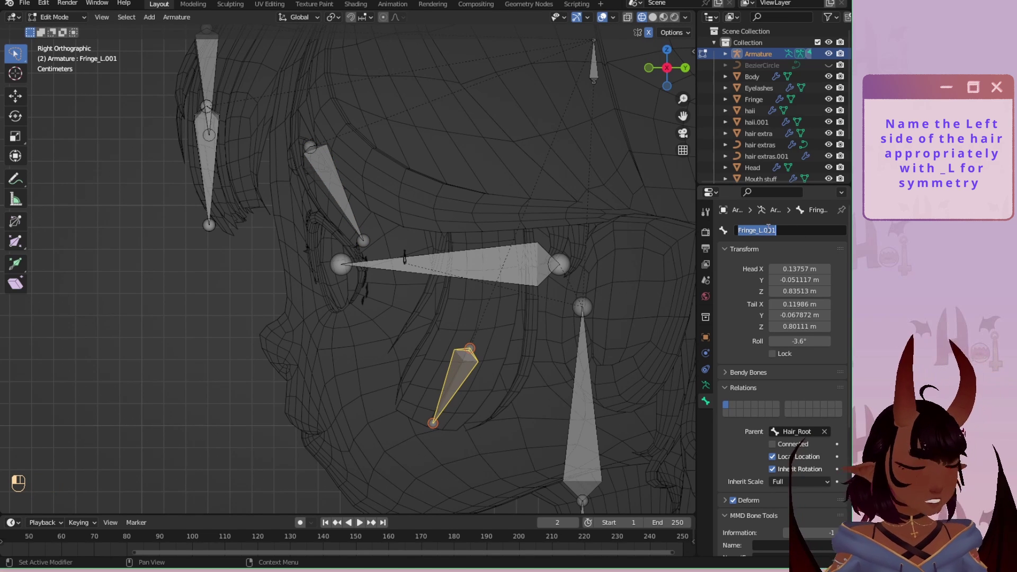
pyautogui.write('SideB')
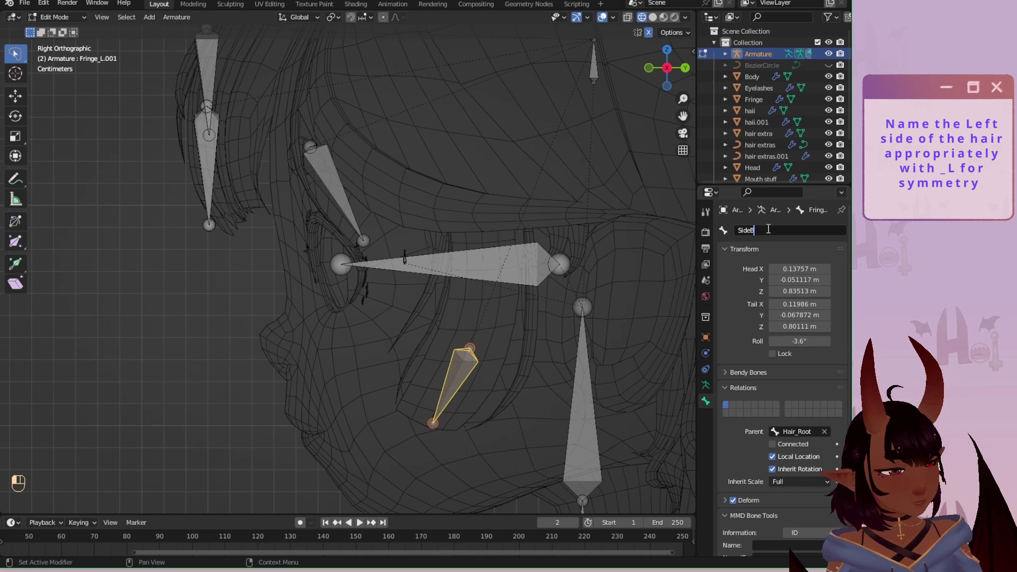
pyautogui.write('_L')
pyautogui.press('Return')
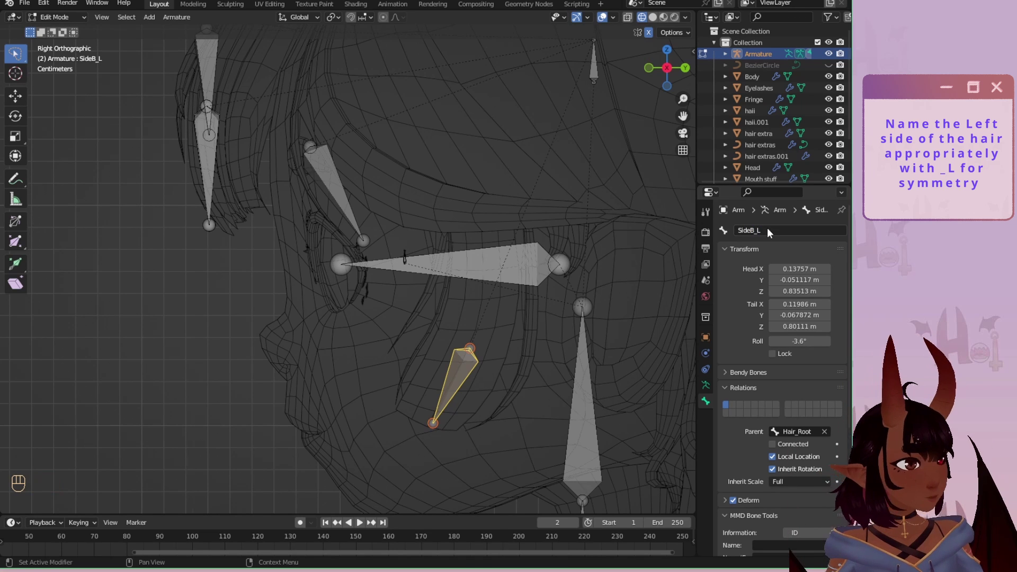
# Duplicate SideB_L and place the copy about 0.026 m along positive Y and 0.005 m higher.
pyautogui.scroll(-4, 518, 253)
pyautogui.scroll(5, 449, 266)
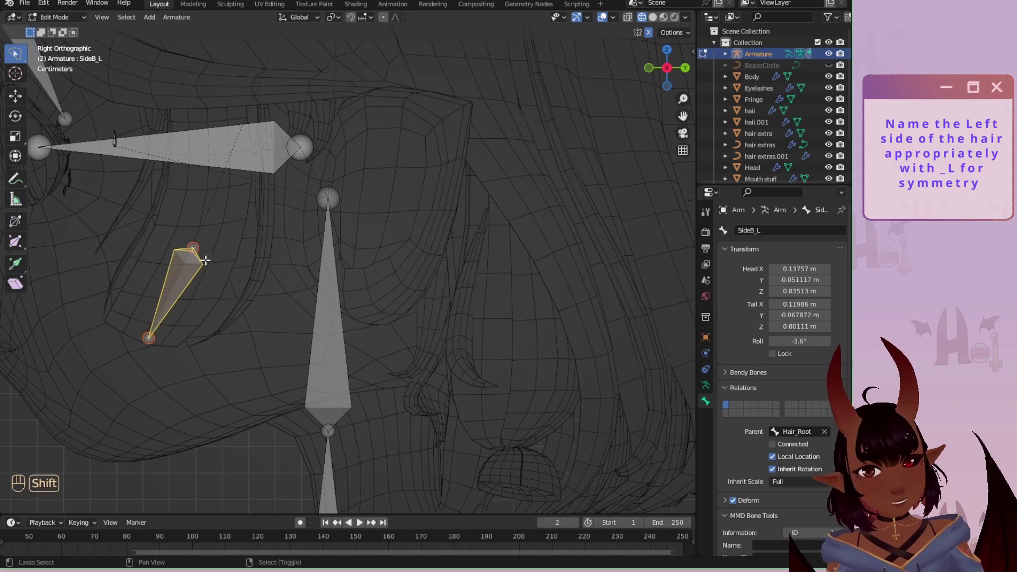
pyautogui.keyDown('shift'); pyautogui.moveTo(202, 261); pyautogui.dragTo(327, 286, button='middle'); pyautogui.keyUp('shift')
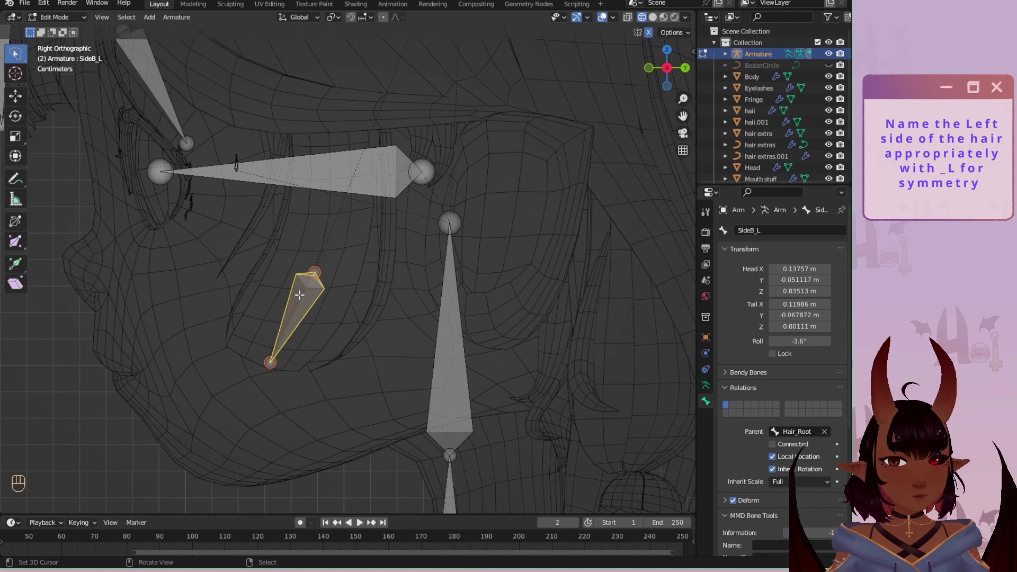
pyautogui.hotkey('shift', 'd')
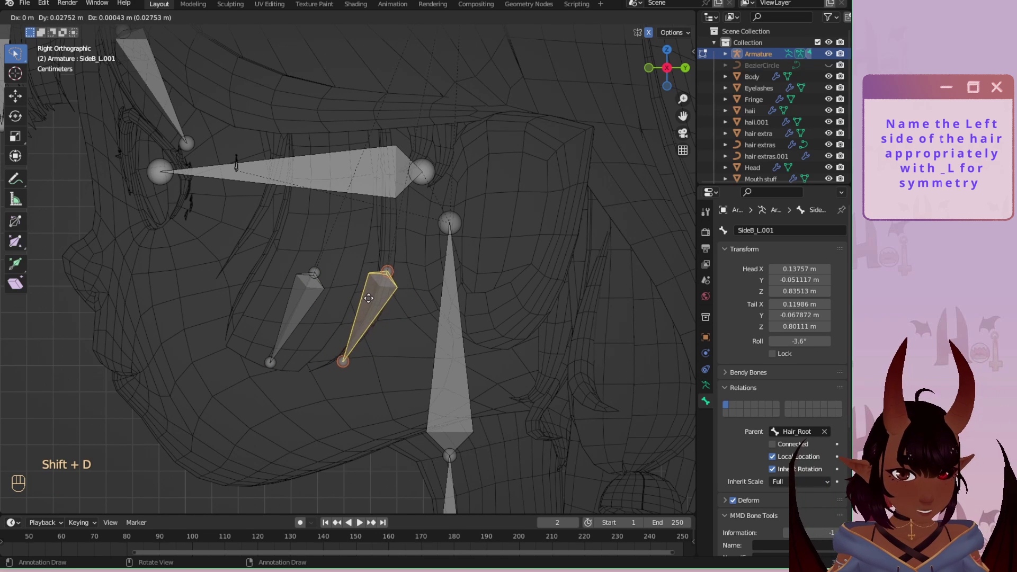
pyautogui.click(363, 323)
pyautogui.press('g')
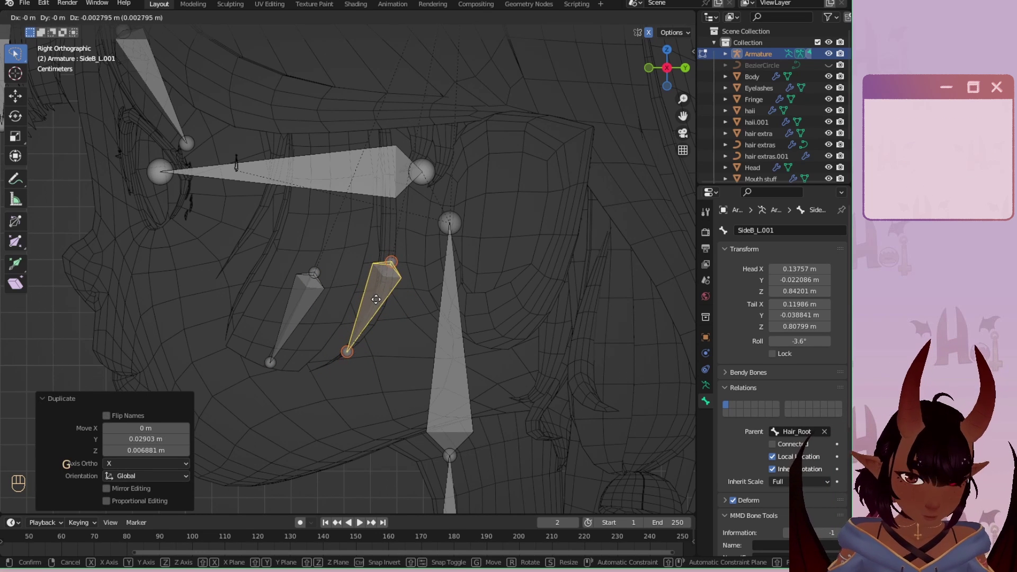
pyautogui.click(369, 298)
# Lower the tip of SideB_L's copy about 0.008 m and rename the bone as SideB0_L.
pyautogui.click(340, 350)
pyautogui.press('g')
pyautogui.click(337, 370)
pyautogui.scroll(-1, 366, 308)
pyautogui.doubleClick(761, 231)
pyautogui.moveTo(761, 230); pyautogui.dragTo(851, 230)
# Move SideB0_L along the global X axis onto the side hair strand.
pyautogui.press('g')
pyautogui.press('x')
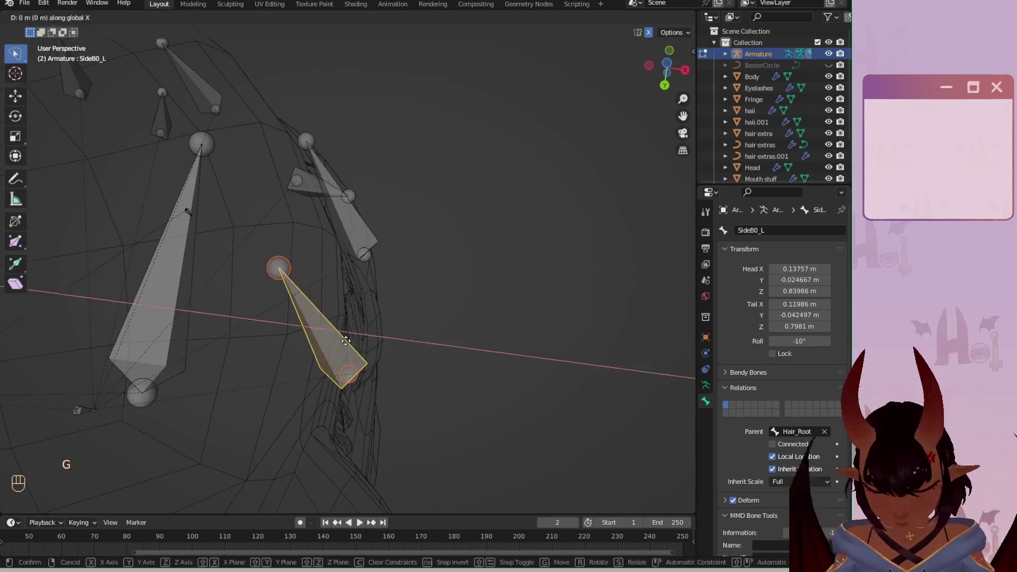
pyautogui.click(336, 304)
# Duplicate SideB0_L behind the ear with the copy's head at about Y 0.081 m, Z 0.857 m, and rename it as SideHair_L.
pyautogui.press('KP_3')
pyautogui.hotkey('shift', 'd')
pyautogui.click(354, 285)
pyautogui.press('g')
pyautogui.click(371, 330)
pyautogui.doubleClick(761, 231)
pyautogui.write('SideHair_L')
# Duplicate SideHair_L and place the copy above the hair tie, with its head at about Y 0.068 m, Z 0.836 m.
pyautogui.moveTo(361, 281); pyautogui.dragTo(404, 272, button='middle')
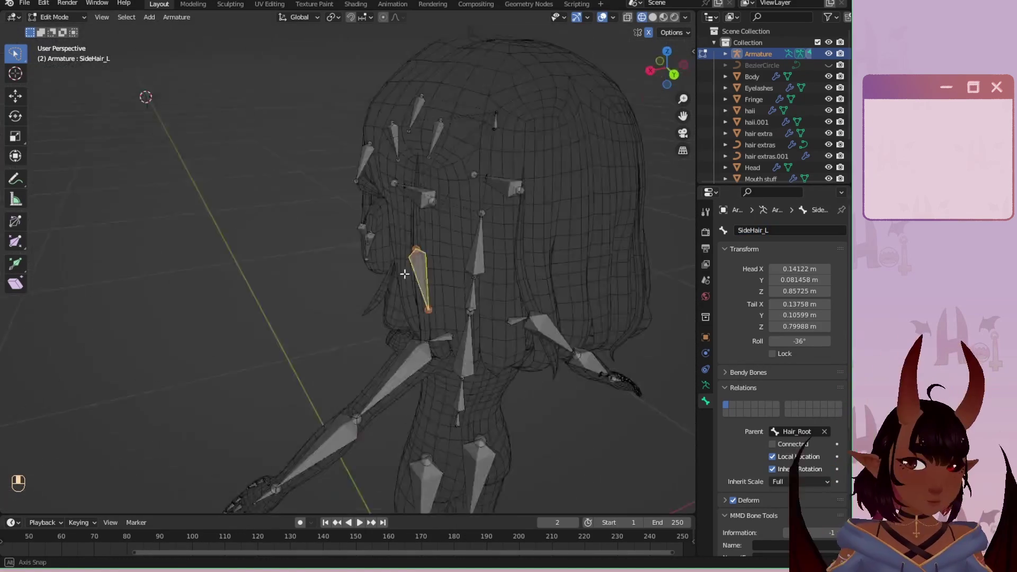
pyautogui.press('KP_3')
pyautogui.hotkey('shift', 'd')
pyautogui.click(339, 315)
pyautogui.press('g')
# Rename the bone above the hair tie as SideHairTie_L and move it along positive X onto the tied strand.
pyautogui.doubleClick(760, 229)
pyautogui.write('SideHairTie_L')
pyautogui.press('Return')
pyautogui.press('KP_1')
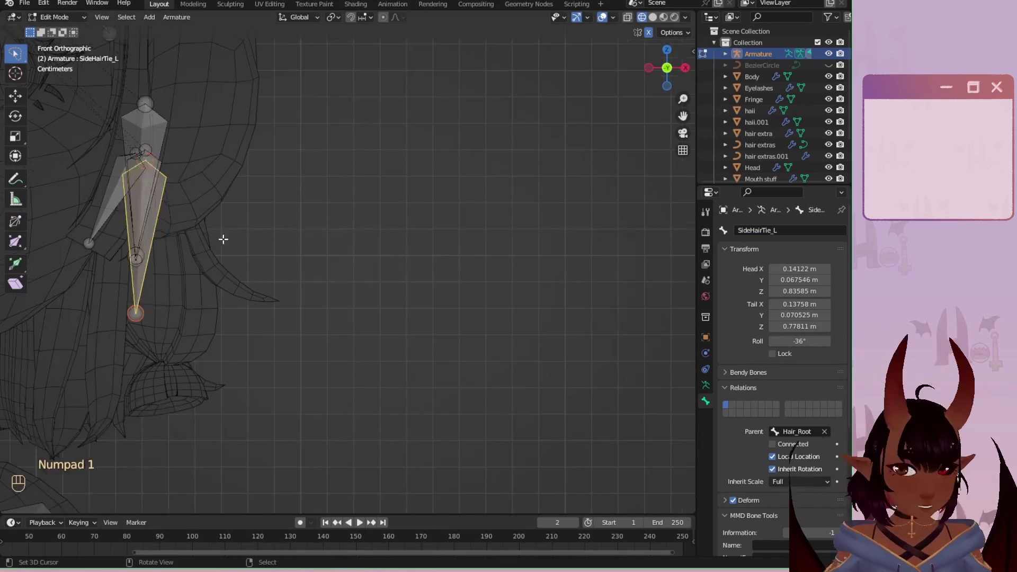
pyautogui.press('g')
# Duplicate SideHair_L and place the copy about 0.045 m along positive Y, toward the back of the head.
pyautogui.press('KP_3')
pyautogui.hotkey('shift', 'd')
pyautogui.press('g')
pyautogui.click(414, 309)
# Move the two copied bones behind SideHair_L inward along X and align them with the rear hair strands.
pyautogui.moveTo(414, 309); pyautogui.dragTo(212, 188, button='middle')
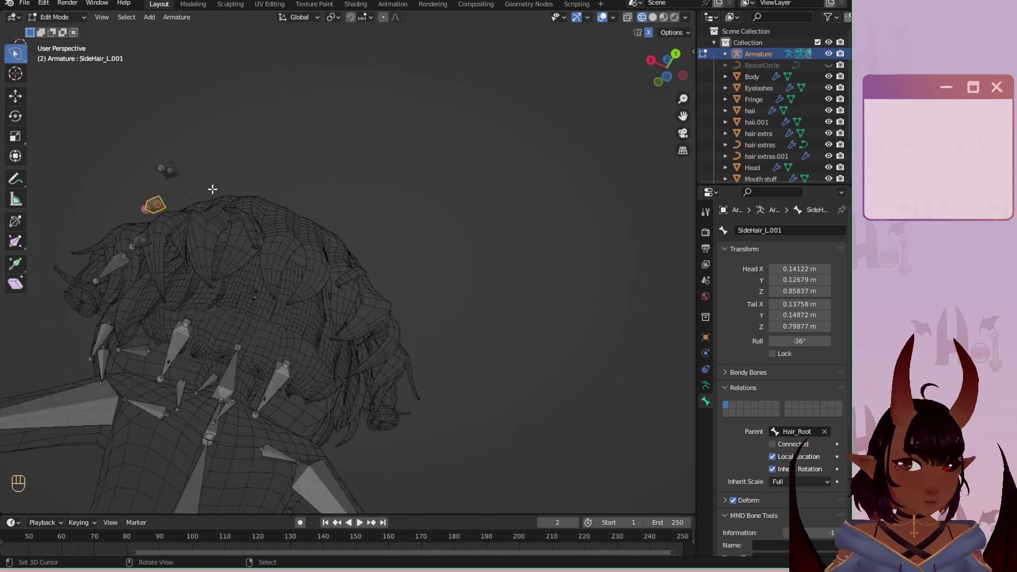
pyautogui.press('g')
pyautogui.press('ctrl+KP_1')
pyautogui.press('g')
pyautogui.rightClick(287, 277)
pyautogui.press('g')
pyautogui.click(292, 278)
pyautogui.press('KP_3')
pyautogui.scroll(4, 292, 278)
pyautogui.press('g')
pyautogui.click(215, 220)
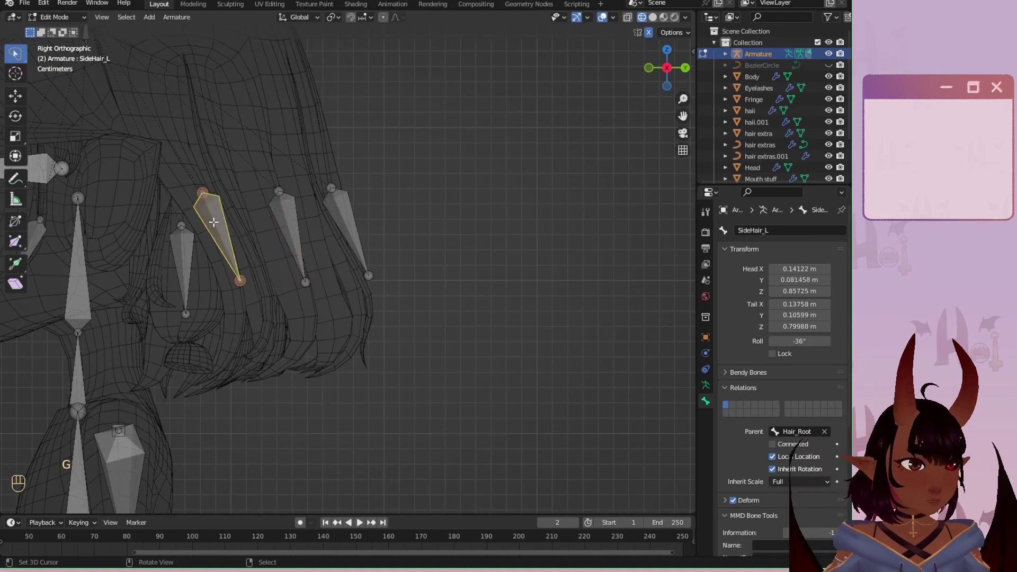
# Rename the bone directly behind SideHair_L as SideHairBack_L.
pyautogui.click(287, 228)
pyautogui.doubleClick(760, 230)
pyautogui.write('SideHairBack_L')
pyautogui.press('Return')
# Rename the rearmost hair bone as BackHair_L.
pyautogui.press('End')
pyautogui.press('BackSpace')
pyautogui.press('BackSpace')
pyautogui.press('BackSpace')
pyautogui.press('BackSpace')
pyautogui.press('Return')
# Extrude the tips of the four side and back hair bones about 0.034 m downward and shift the extruded tips inward along the strands.
pyautogui.press('KP_3')
pyautogui.press('e')
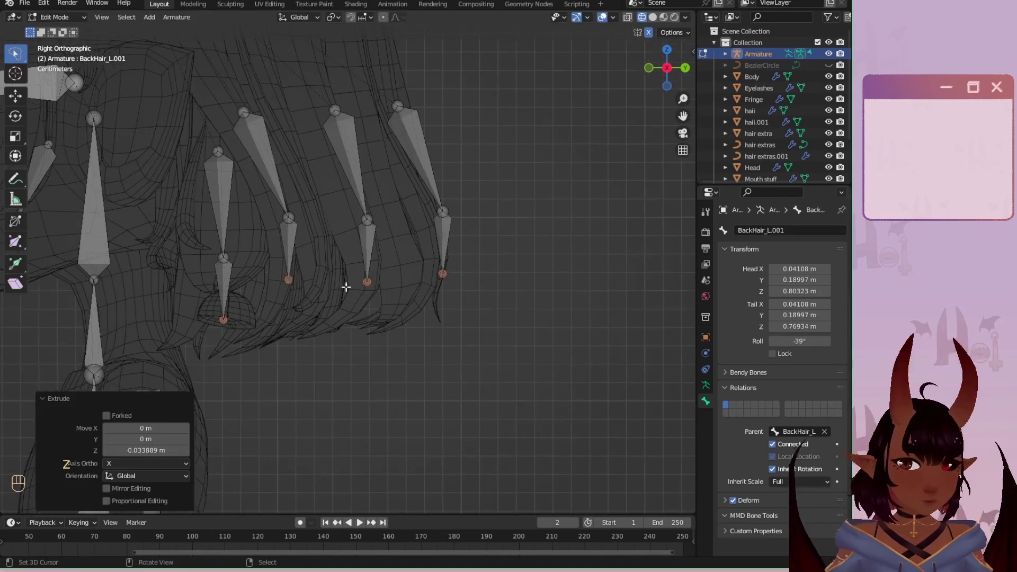
pyautogui.press('g')
pyautogui.moveTo(348, 286); pyautogui.dragTo(484, 268, button='middle')
pyautogui.press('ctrl+KP_1')
pyautogui.press('g')
pyautogui.rightClick(130, 316)
pyautogui.press('g')
# Move SideHairTie_L's tip about 0.003 m along negative X.
pyautogui.press('KP_1')
pyautogui.scroll(5, 411, 349)
pyautogui.press('g')
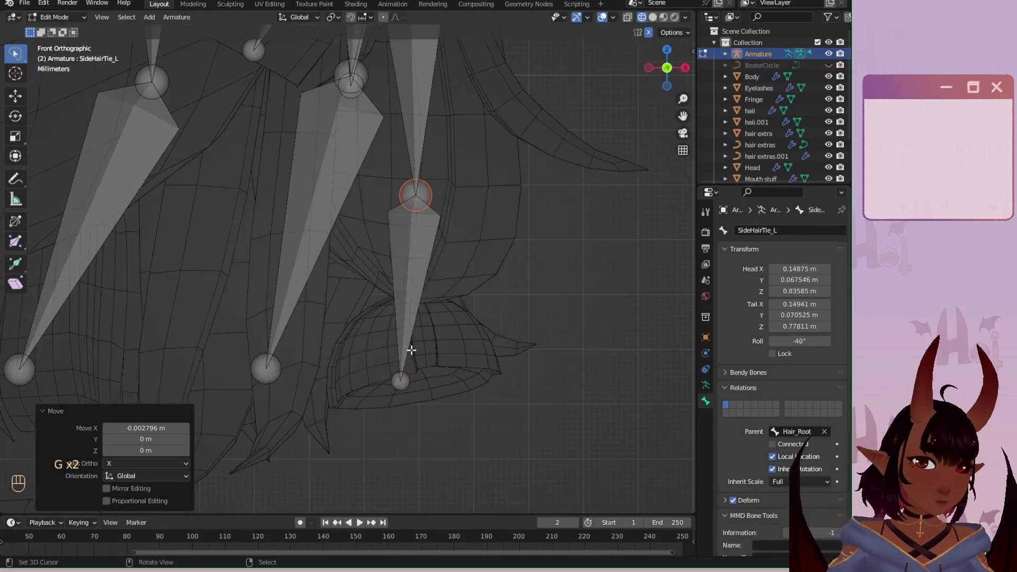
# Extrude a short bone from the lower end of the SideHairTie_L chain, inside the hair tie.
pyautogui.press('e')
pyautogui.press('KP_3')
pyautogui.press('g')
# Move SideHair_L's tip about 0.005 m along positive Y and 0.002 m lower.
pyautogui.rightClick(373, 361)
pyautogui.press('g')
pyautogui.moveTo(389, 331); pyautogui.dragTo(481, 343, button='middle')
pyautogui.rightClick(352, 309)
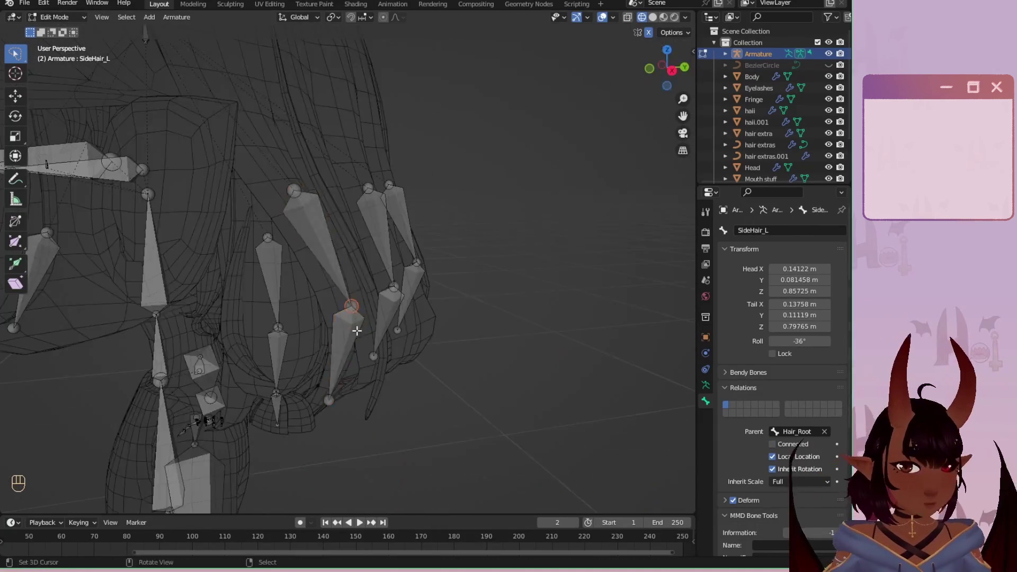
# Refine the BackHair_L chain, placing its joint near X 0.045 m and its lower tip near X 0.032 m, Y 0.180 m, Z 0.747 m.
pyautogui.moveTo(356, 329); pyautogui.dragTo(332, 297, button='middle')
pyautogui.press('g')
pyautogui.rightClick(448, 408)
pyautogui.press('g')
pyautogui.moveTo(372, 339); pyautogui.dragTo(408, 297, button='middle')
pyautogui.press('ctrl+KP_1')
pyautogui.press('a')
pyautogui.press('a')
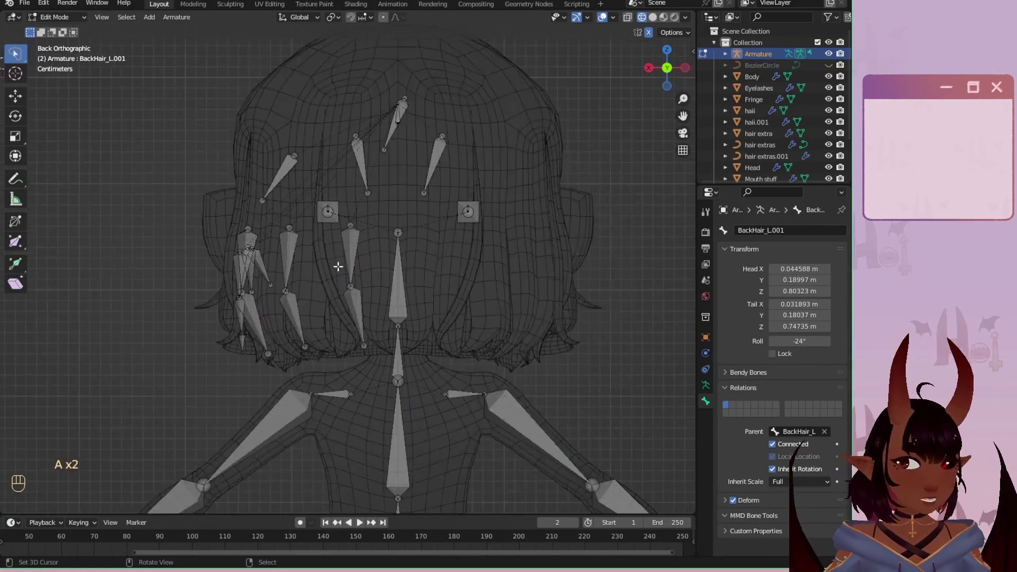
# Duplicate the BackHair_L chain as BackHairB_L beside it, with its joint near X 0.062 m, Y 0.190 m, Z 0.786 m.
pyautogui.scroll(3, 338, 266)
pyautogui.rightClick(258, 352)
pyautogui.hotkey('shift', 'd')
pyautogui.rightClick(303, 316)
pyautogui.press('g')
pyautogui.click(329, 308)
# Select the unmirrored _L hair bones, covering the outer fringe, side, hair-tie and back chains, and symmetrize them.
pyautogui.moveTo(329, 307); pyautogui.dragTo(428, 292, button='middle')
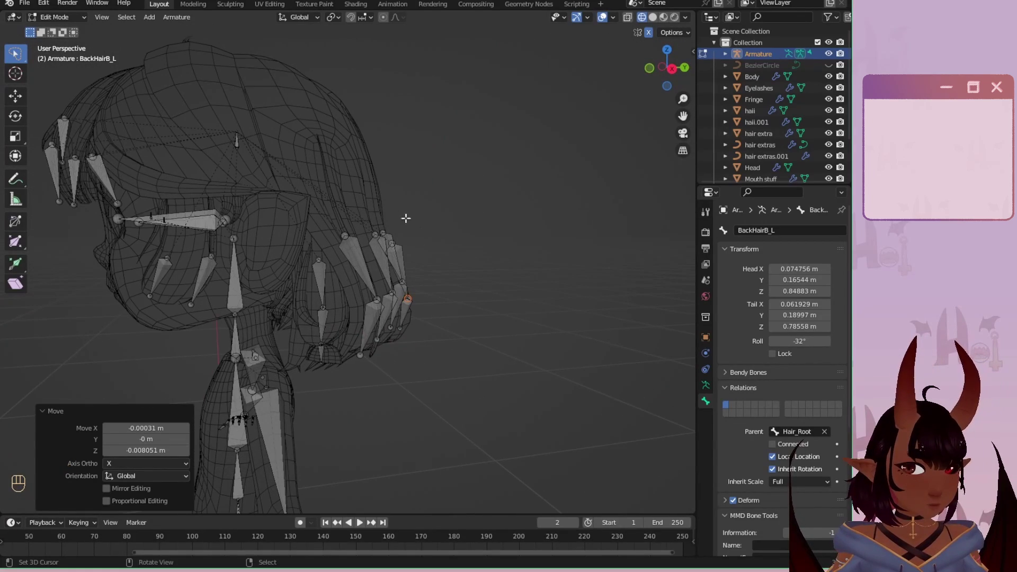
pyautogui.keyDown('ctrl'); pyautogui.moveTo(402, 422); pyautogui.dragTo(404, 422, button='right'); pyautogui.keyUp('ctrl')
pyautogui.moveTo(404, 421)
pyautogui.mouseDown(button='middle')
pyautogui.moveTo(478, 261)
pyautogui.moveTo(541, 232)
pyautogui.mouseUp(button='middle')
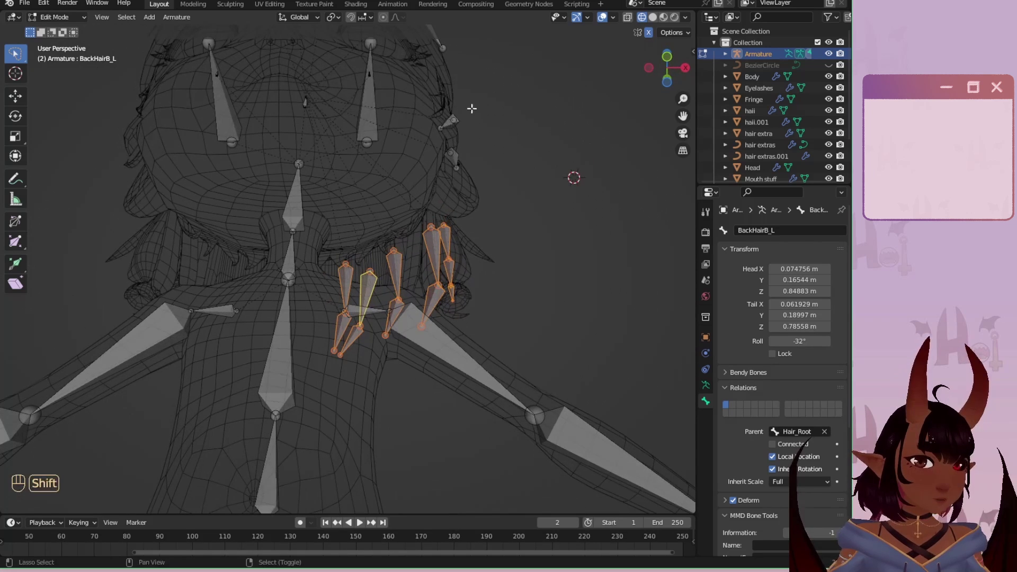
pyautogui.moveTo(496, 87)
pyautogui.keyDown('shift'); pyautogui.mouseDown()
pyautogui.moveTo(418, 136)
pyautogui.moveTo(492, 180)
pyautogui.mouseUp(); pyautogui.keyUp('shift')
pyautogui.keyDown('shift'); pyautogui.moveTo(470, 61); pyautogui.dragTo(481, 206, button='middle'); pyautogui.keyUp('shift')
pyautogui.scroll(2, 480, 207)
pyautogui.moveTo(477, 96)
pyautogui.keyDown('shift'); pyautogui.mouseDown()
pyautogui.moveTo(466, 95)
pyautogui.moveTo(482, 217)
pyautogui.moveTo(499, 131)
pyautogui.mouseUp(); pyautogui.keyUp('shift')
pyautogui.click(169, 17)
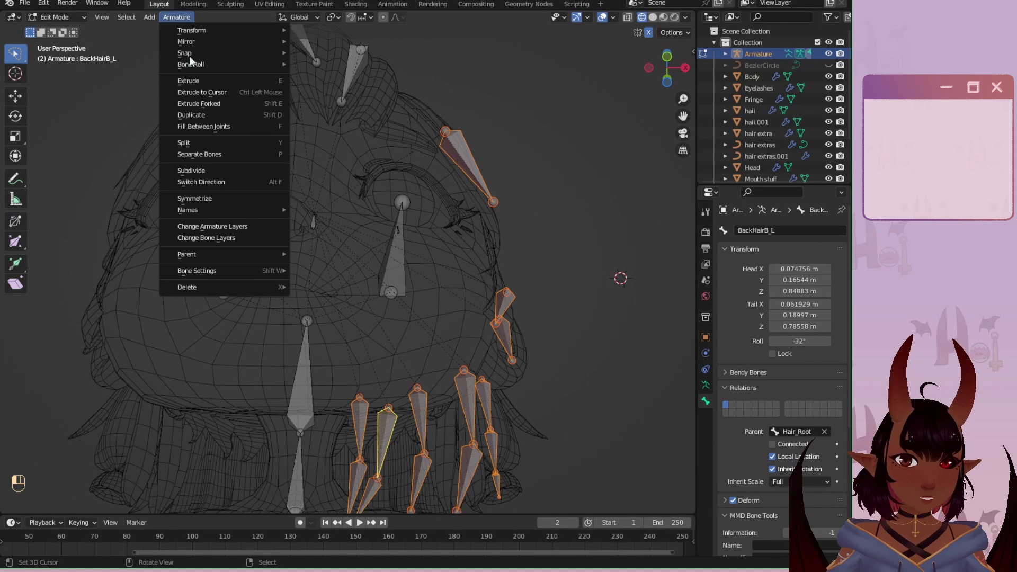
pyautogui.click(202, 198)
pyautogui.scroll(-5, 329, 175)
pyautogui.moveTo(329, 175); pyautogui.dragTo(37, 222, button='middle')
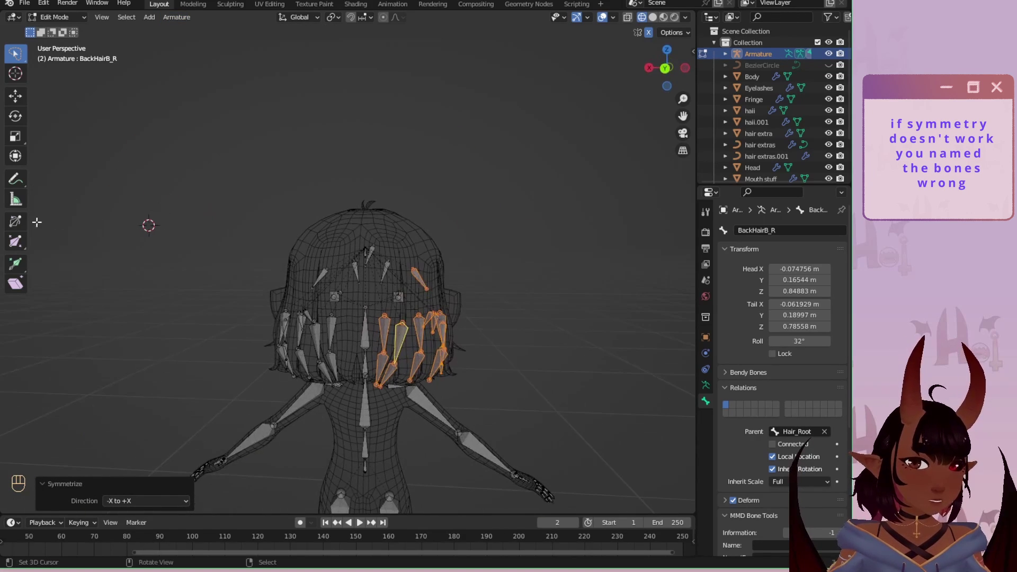
# Move both bones of the BackHair_L chain about 0.008 m along negative X.
pyautogui.click(666, 68)
pyautogui.scroll(3, 400, 366)
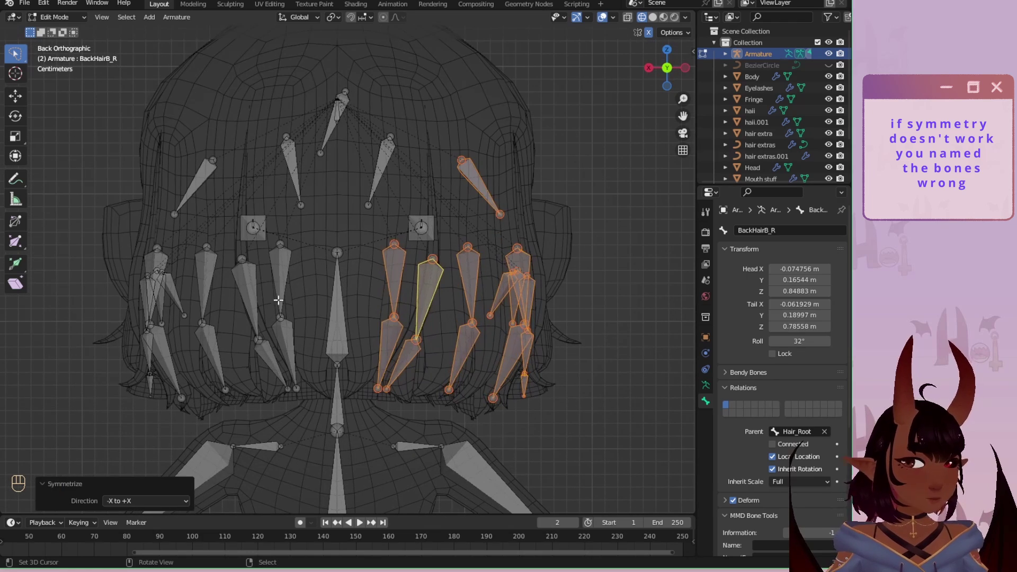
pyautogui.click(277, 290)
pyautogui.keyDown('shift'); pyautogui.click(288, 335); pyautogui.keyUp('shift')
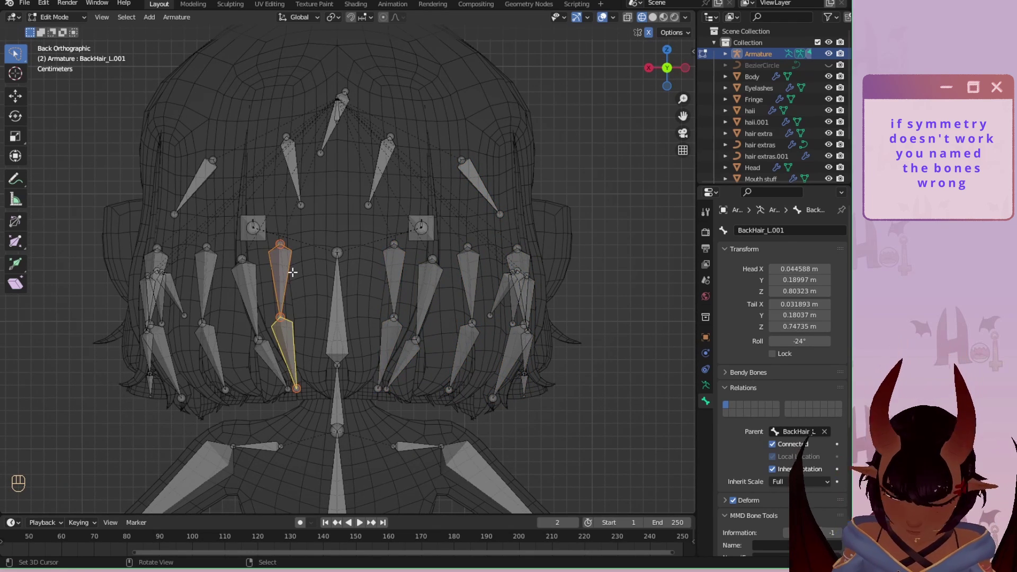
pyautogui.press('g')
pyautogui.press('x')
pyautogui.click(281, 273)
pyautogui.scroll(-3, 371, 124)
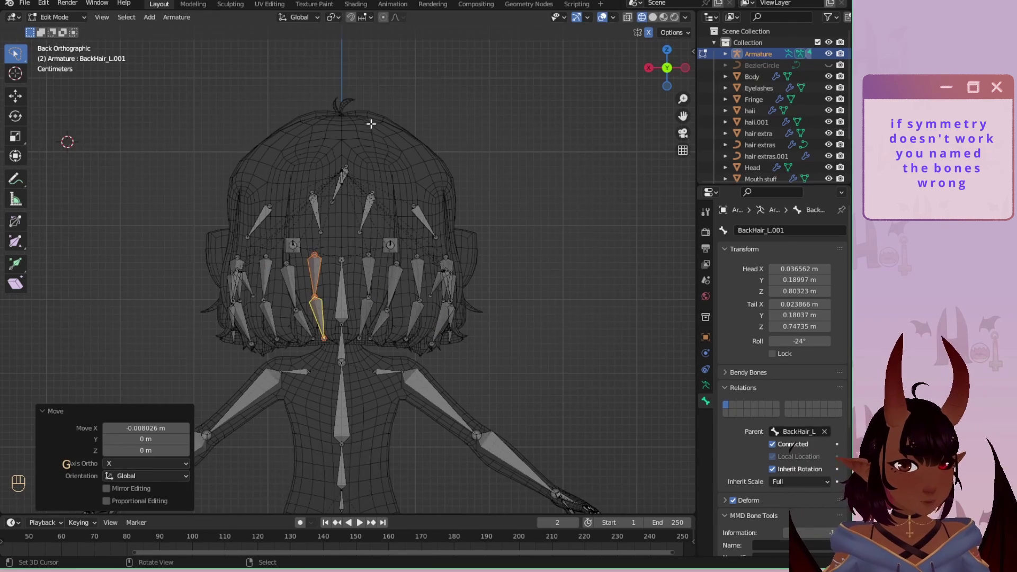
# Add a new bone in front view, shrink it to about 0.09 m long and place it above the head near X -0.008 m.
pyautogui.moveTo(371, 123); pyautogui.dragTo(495, 184, button='middle')
pyautogui.press('KP_1')
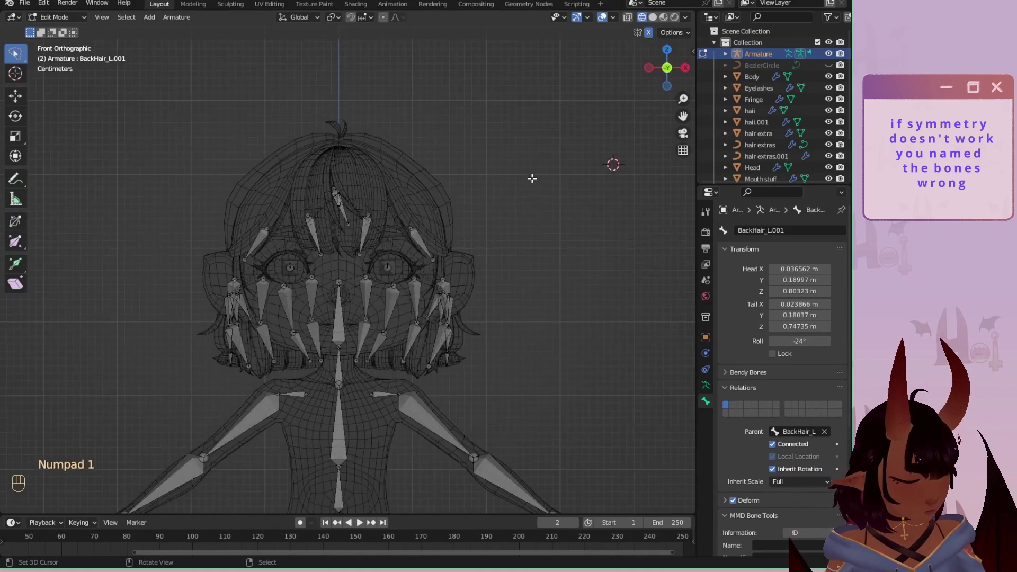
pyautogui.scroll(2, 359, 254)
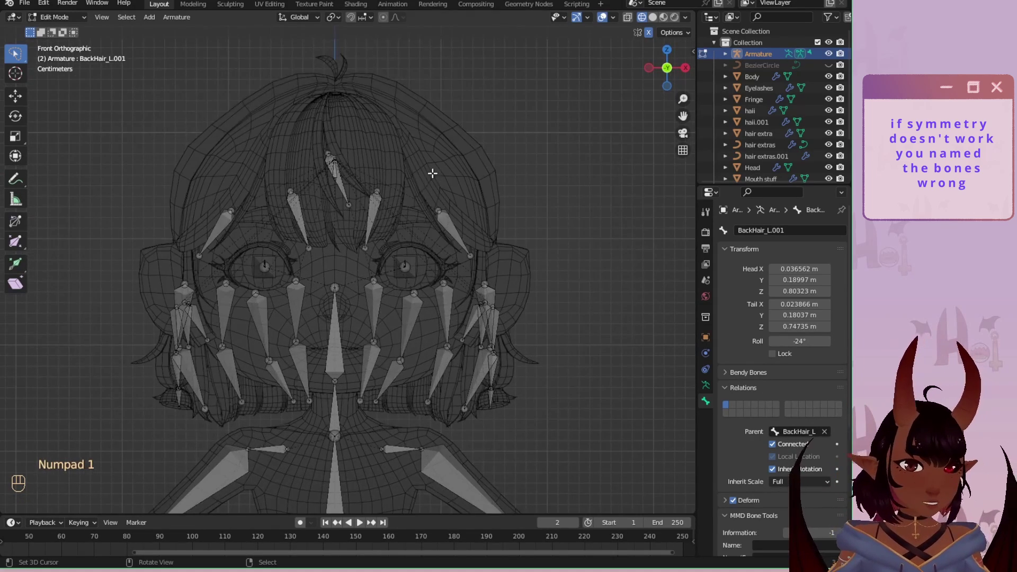
pyautogui.scroll(-3, 438, 158)
pyautogui.scroll(2, 436, 161)
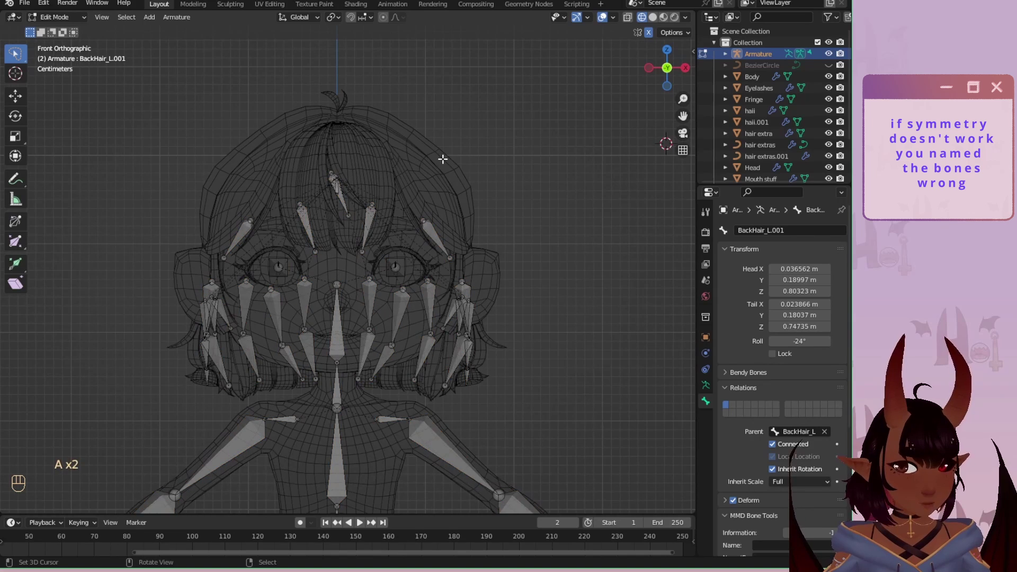
pyautogui.scroll(-2, 448, 197)
pyautogui.hotkey('shift', 'd')
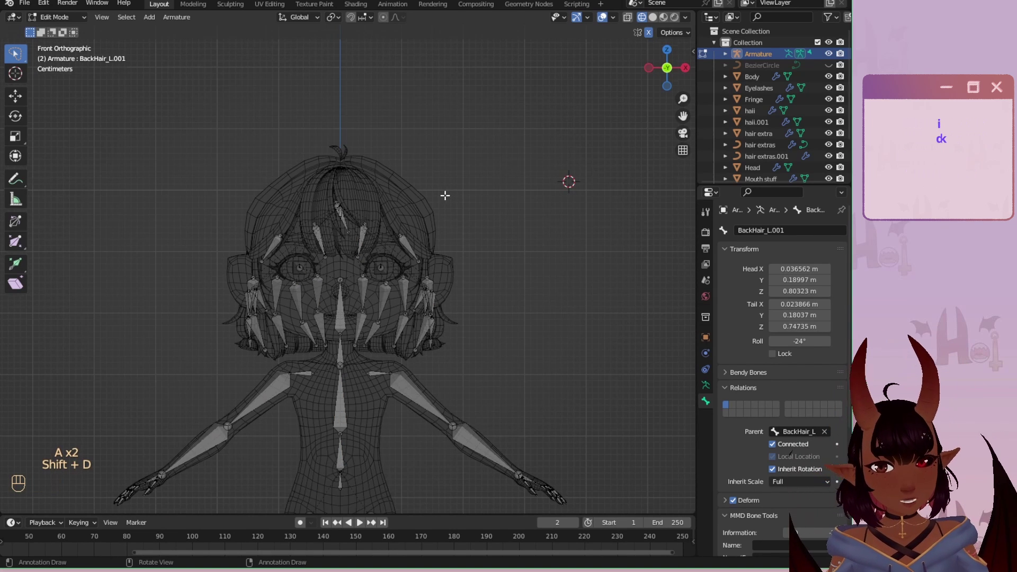
pyautogui.scroll(-8, 445, 212)
pyautogui.scroll(2, 437, 234)
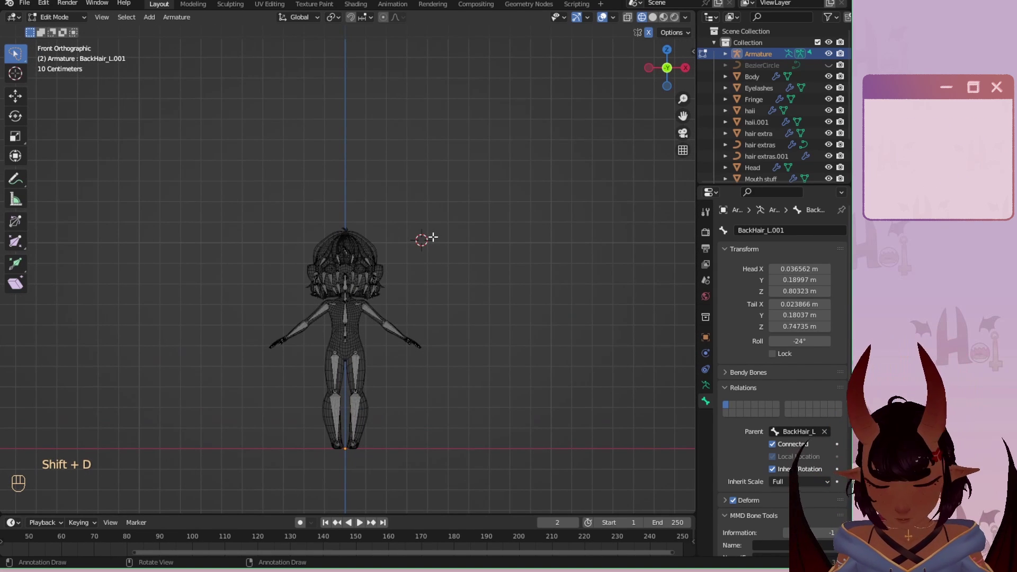
pyautogui.hotkey('shift', 'a')
pyautogui.scroll(2, 427, 220)
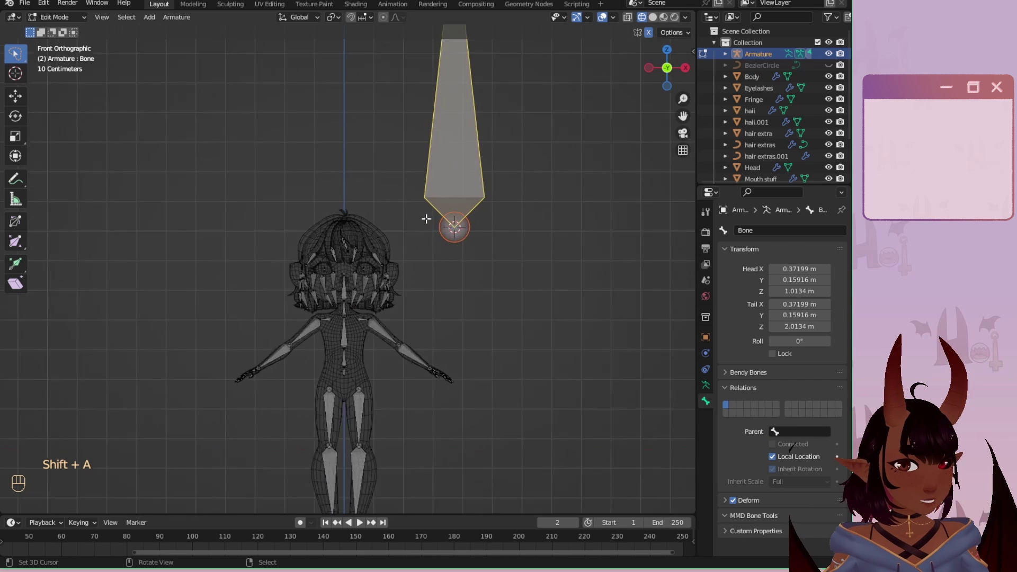
pyautogui.press('s')
pyautogui.press('g')
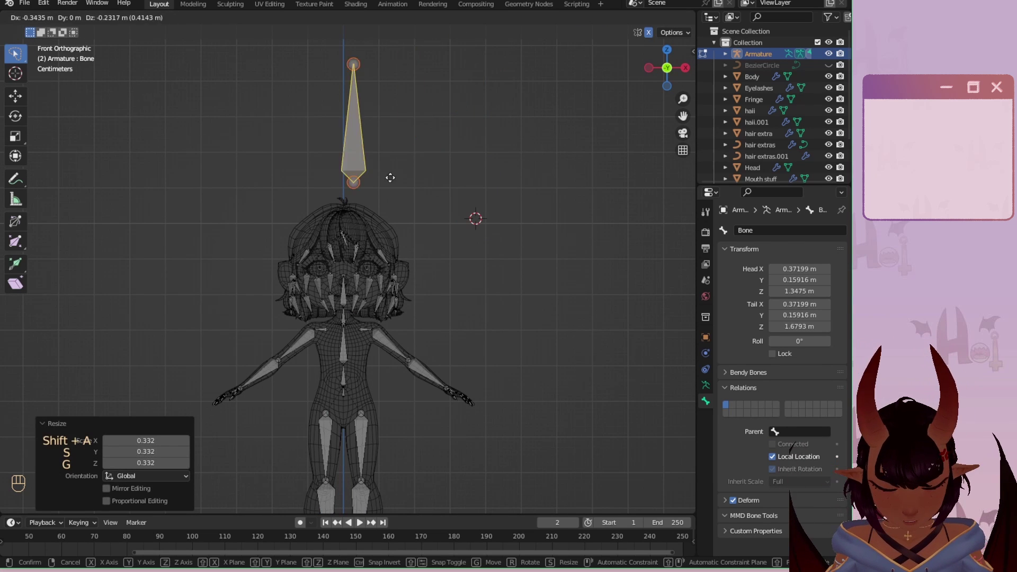
pyautogui.click(381, 209)
pyautogui.press('s')
pyautogui.click(386, 204)
# Shrink the new bone to about 0.020 m long and place it at the top hair tuft, near X 0.003 m, Z 1.058 m.
pyautogui.scroll(6, 384, 197)
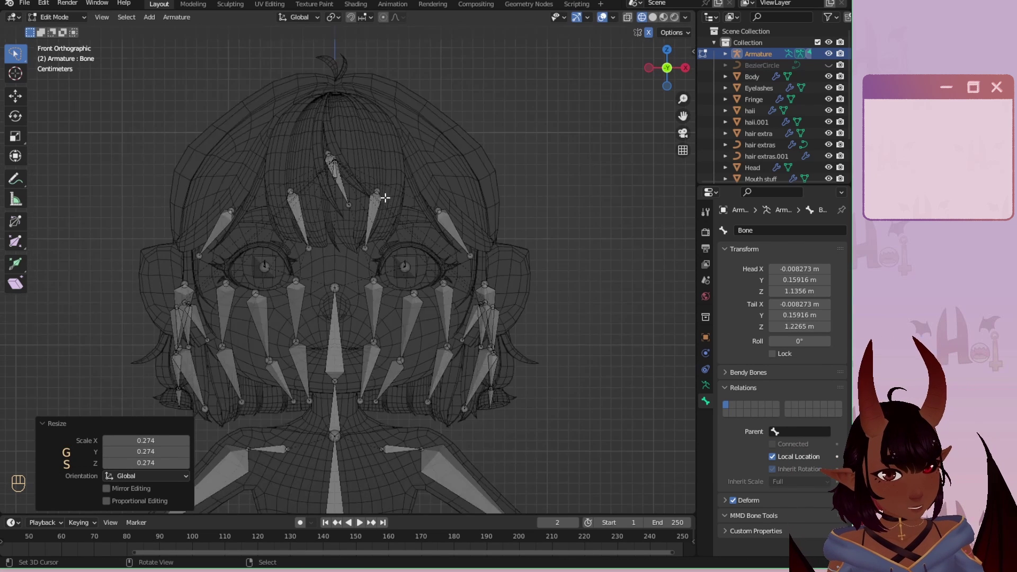
pyautogui.keyDown('shift'); pyautogui.moveTo(386, 121); pyautogui.dragTo(395, 313, button='middle'); pyautogui.keyUp('shift')
pyautogui.scroll(2, 397, 314)
pyautogui.press('s')
pyautogui.click(388, 194)
pyautogui.scroll(2, 387, 203)
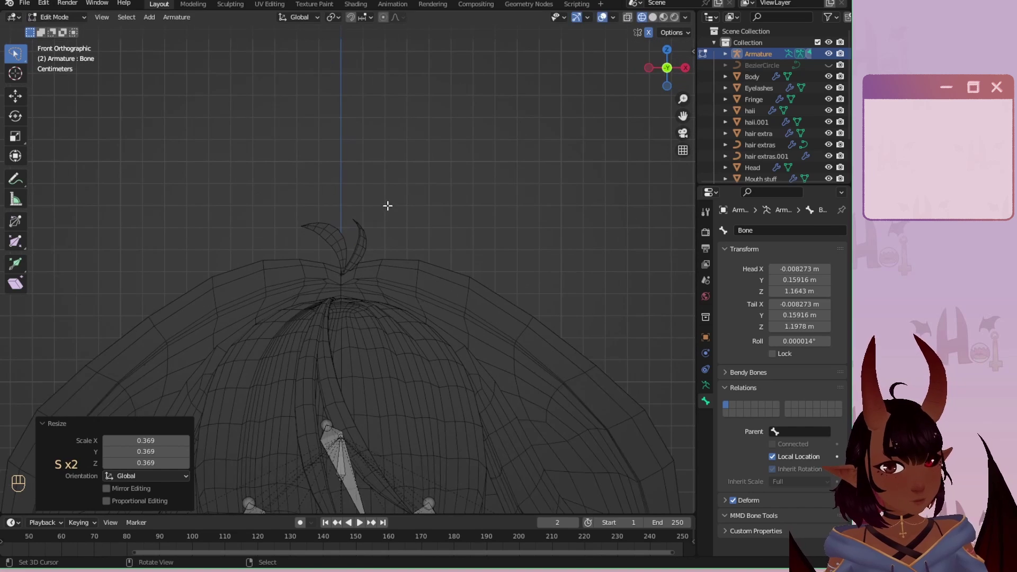
pyautogui.press('g')
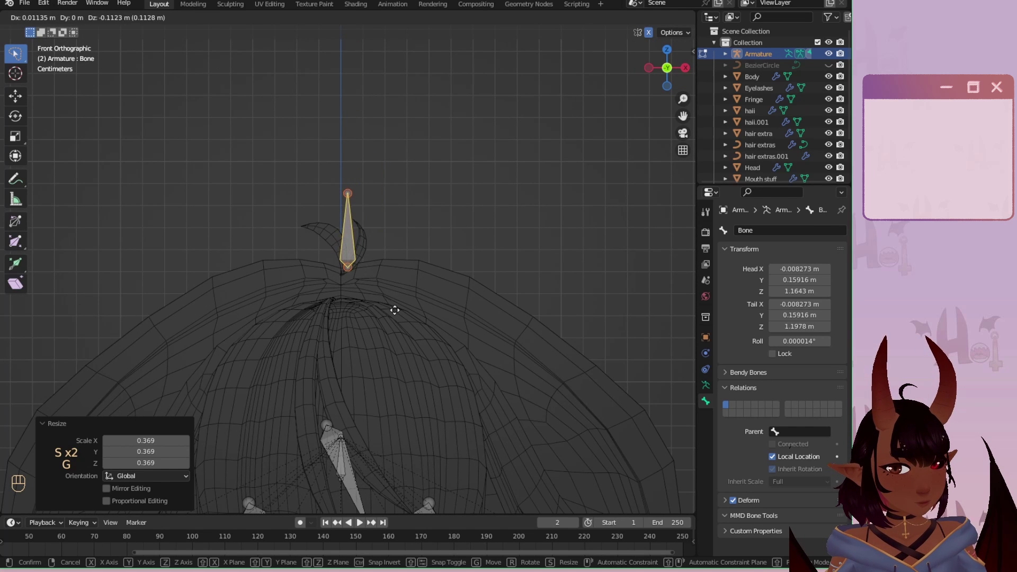
pyautogui.click(395, 311)
pyautogui.scroll(2, 402, 268)
pyautogui.press('s')
pyautogui.click(387, 316)
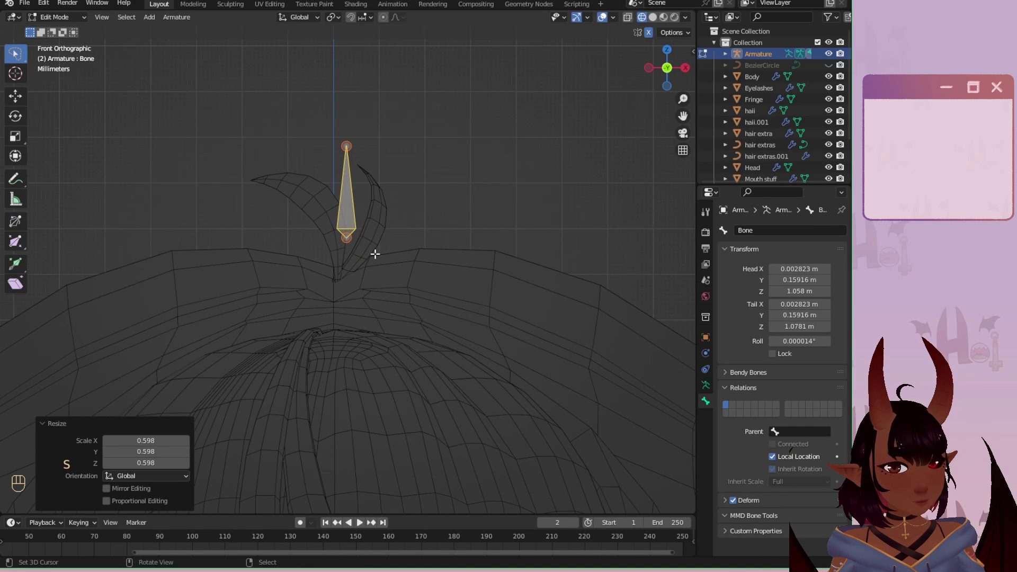
# Fit the bone to the hair tuft, with its base near X 0.002 m, Z 1.057 m and its tip near X -0.001 m, Z 1.076 m.
pyautogui.scroll(2, 378, 253)
pyautogui.press('g')
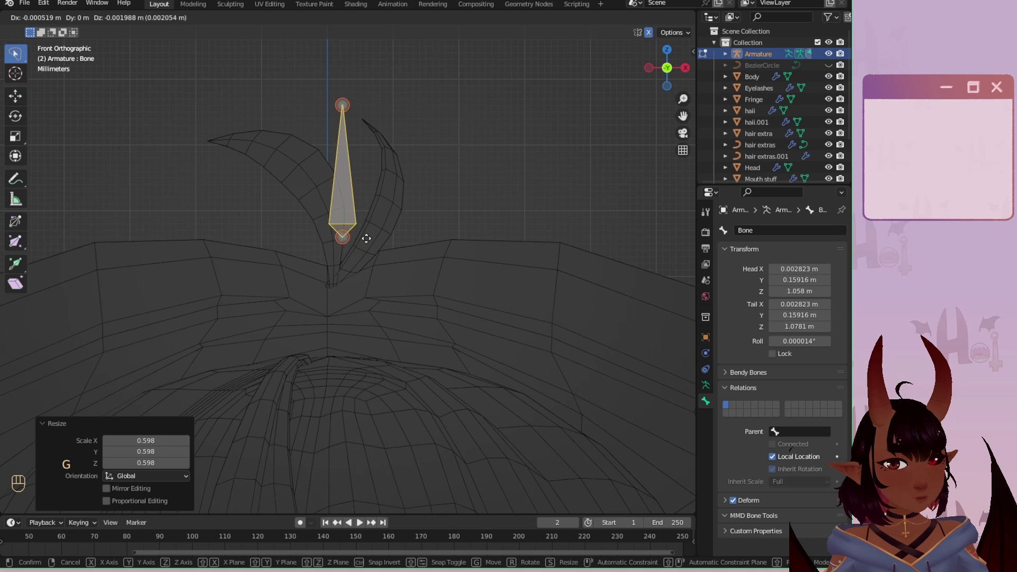
pyautogui.click(364, 236)
pyautogui.rightClick(344, 100)
pyautogui.press('g')
pyautogui.click(324, 101)
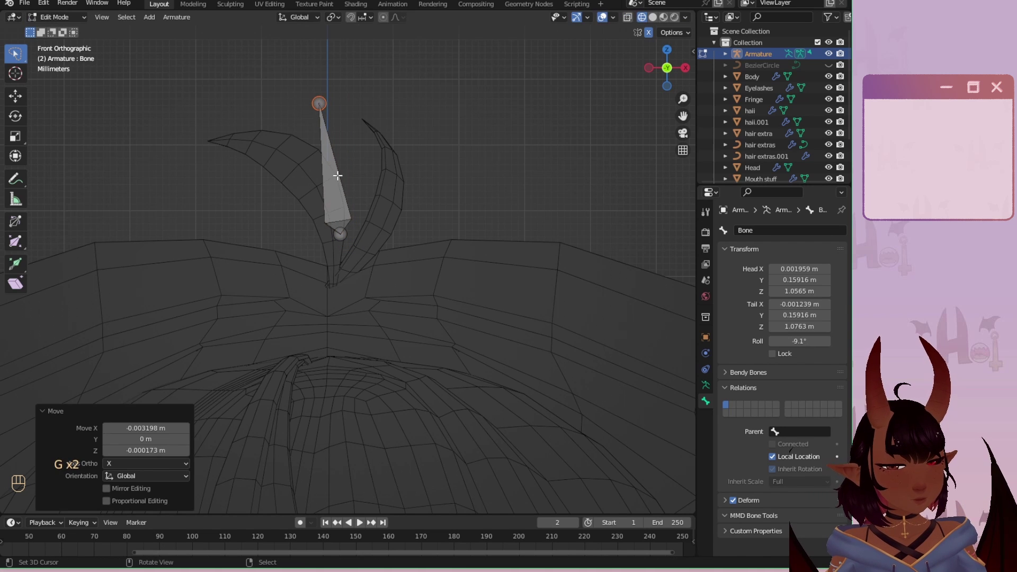
# Rename the hair tuft bone as Ahoge.
pyautogui.rightClick(340, 205)
pyautogui.scroll(-6, 347, 269)
pyautogui.keyDown('shift'); pyautogui.moveTo(372, 308); pyautogui.dragTo(349, 181, button='middle'); pyautogui.keyUp('shift')
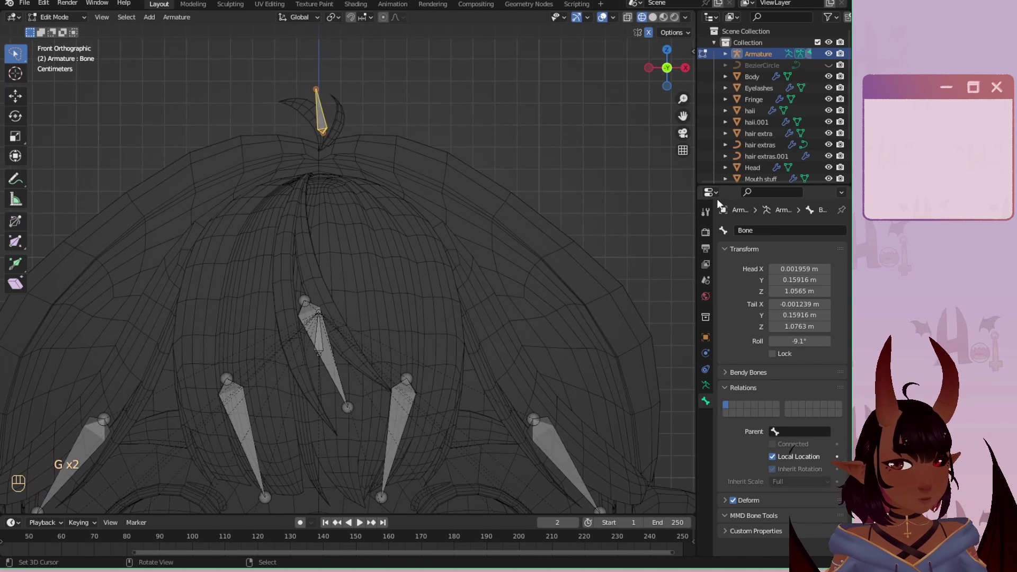
pyautogui.click(749, 229)
pyautogui.write('Ah')
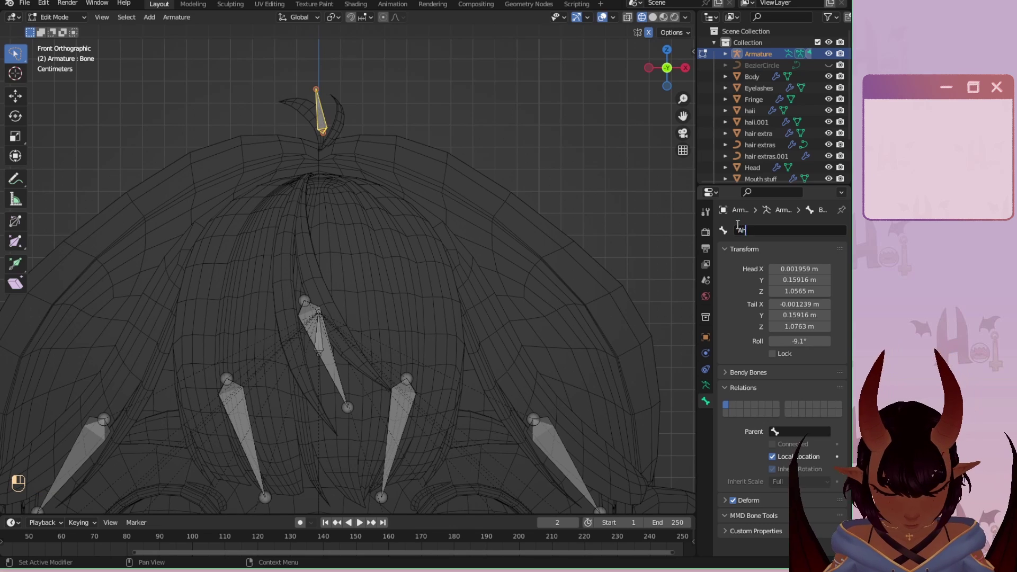
pyautogui.write('oge')
pyautogui.press('Return')
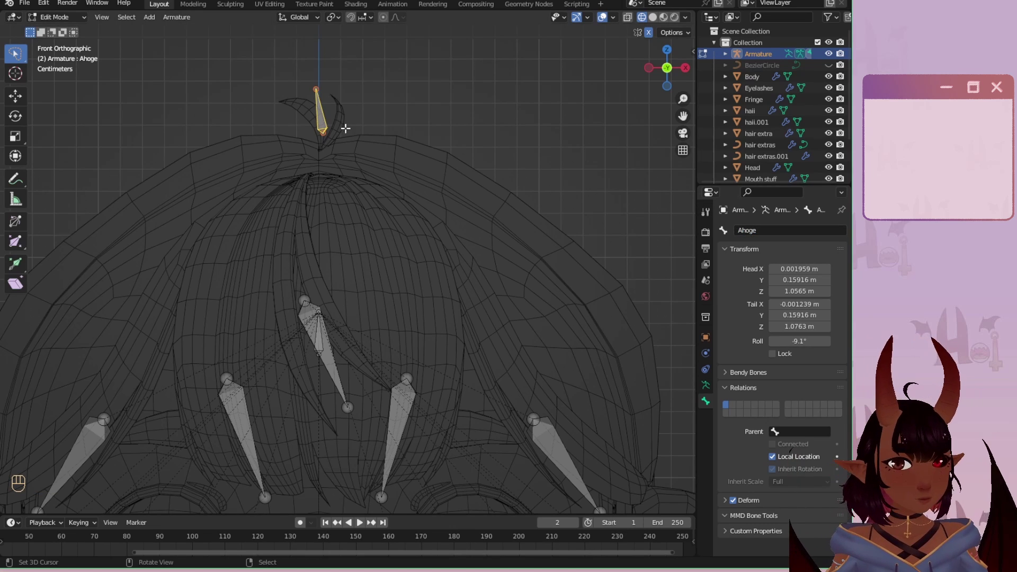
# Parent the Ahoge bone to Hair_Root with Keep Offset.
pyautogui.scroll(-5, 324, 122)
pyautogui.keyDown('shift'); pyautogui.moveTo(359, 255); pyautogui.dragTo(329, 193, button='middle'); pyautogui.keyUp('shift')
pyautogui.keyDown('shift'); pyautogui.click(316, 185); pyautogui.keyUp('shift')
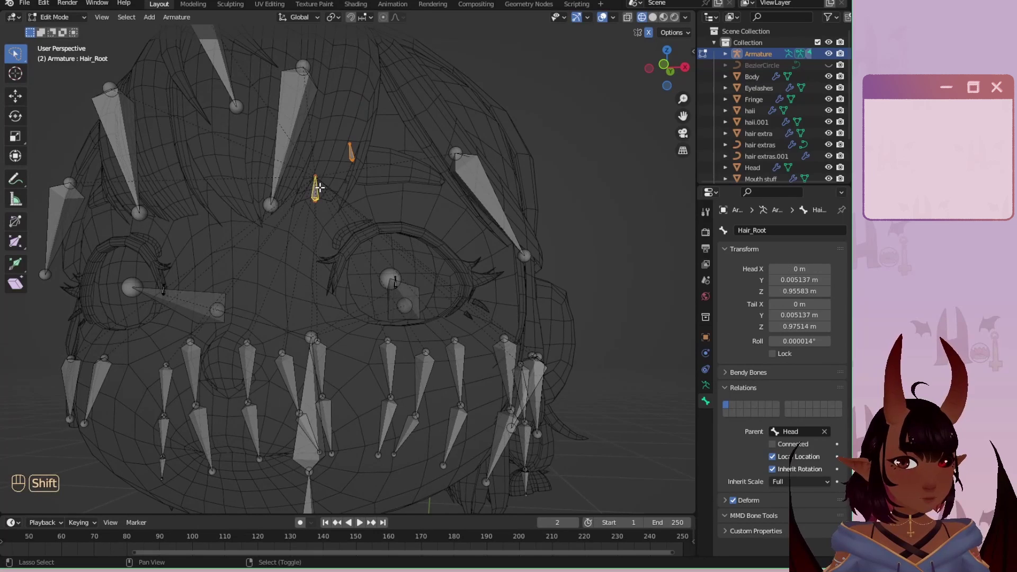
pyautogui.hotkey('ctrl', 'p')
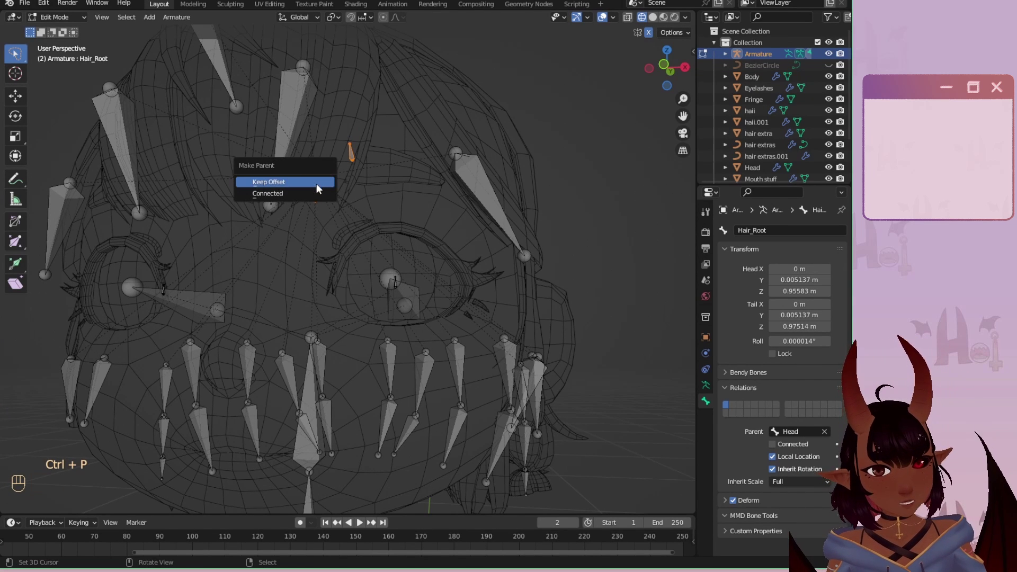
pyautogui.click(304, 186)
pyautogui.scroll(4, 304, 185)
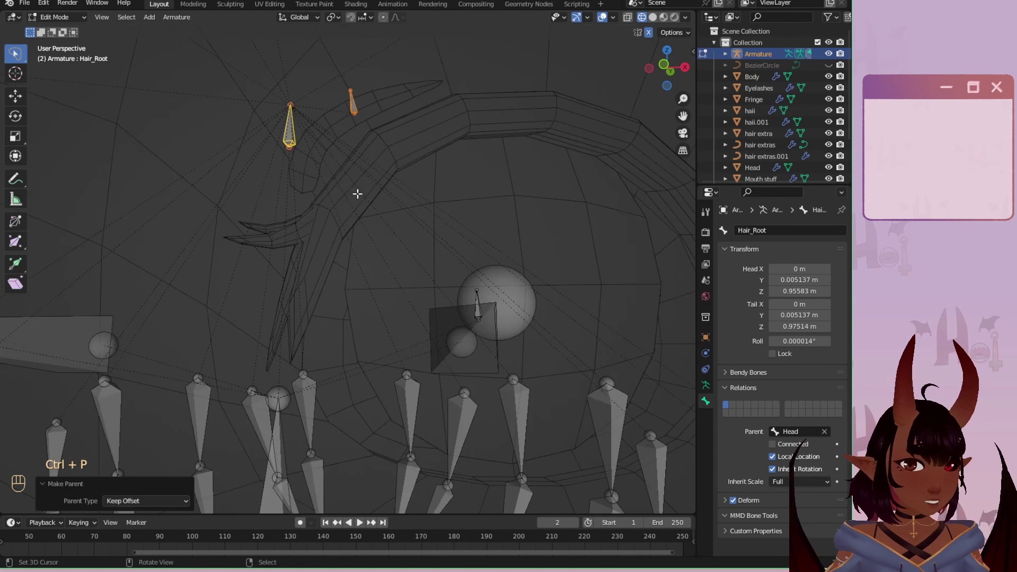
pyautogui.rightClick(287, 123)
pyautogui.scroll(-6, 318, 172)
pyautogui.keyDown('shift'); pyautogui.moveTo(366, 341); pyautogui.dragTo(409, 238, button='middle'); pyautogui.keyUp('shift')
pyautogui.scroll(-3, 341, 120)
pyautogui.scroll(2, 364, 171)
pyautogui.scroll(2, 391, 281)
pyautogui.moveTo(390, 281); pyautogui.dragTo(452, 253, button='middle')
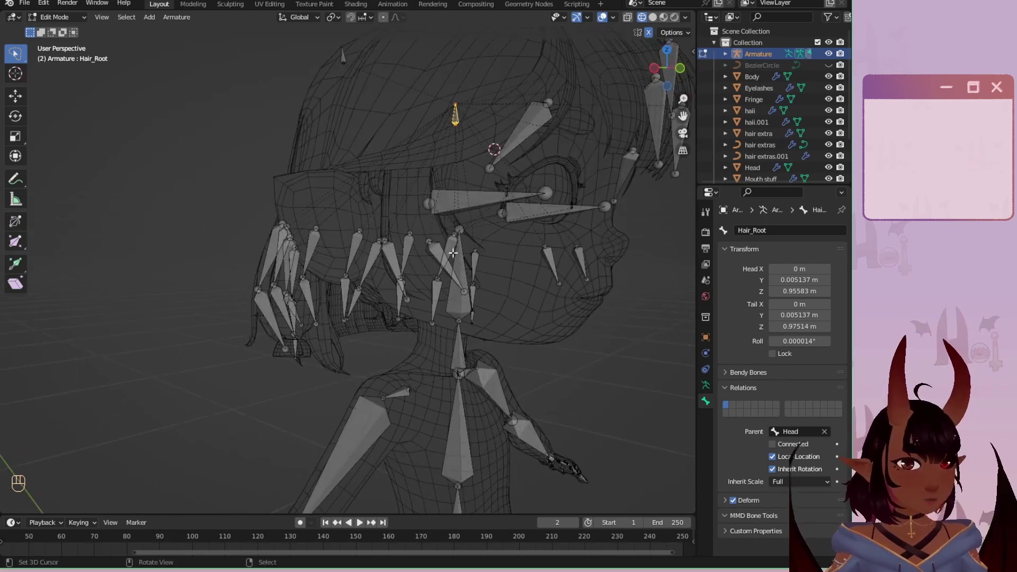
# Add a new bone in front of the character in side view and scale it to about 0.067 m long.
pyautogui.press('KP_3')
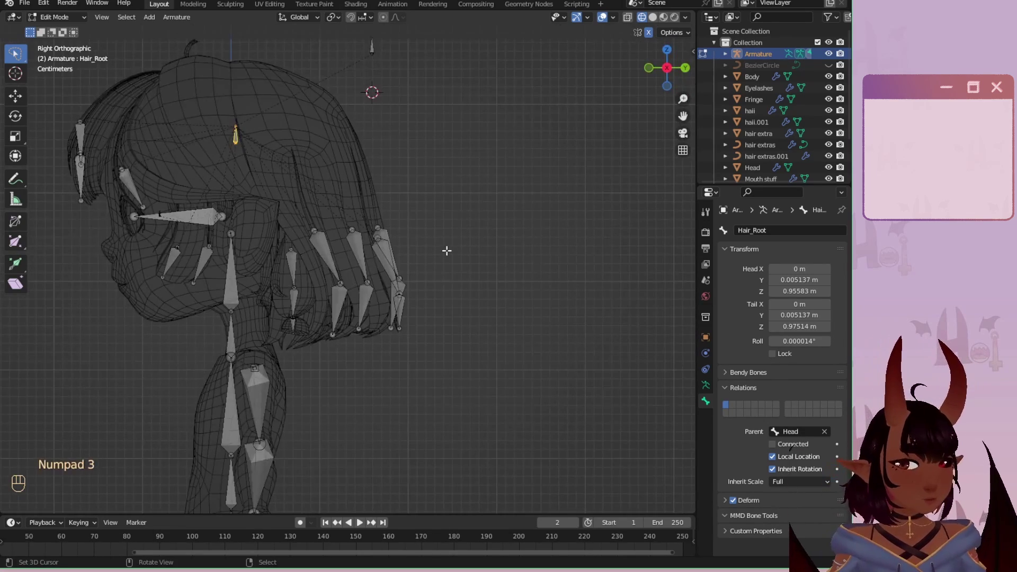
pyautogui.press('a')
pyautogui.scroll(-2, 418, 236)
pyautogui.press('a')
pyautogui.scroll(2, 275, 227)
pyautogui.keyDown('shift'); pyautogui.moveTo(275, 228); pyautogui.dragTo(345, 247, button='middle'); pyautogui.keyUp('shift')
pyautogui.scroll(3, 354, 255)
pyautogui.scroll(2, 325, 263)
pyautogui.scroll(-8, 317, 258)
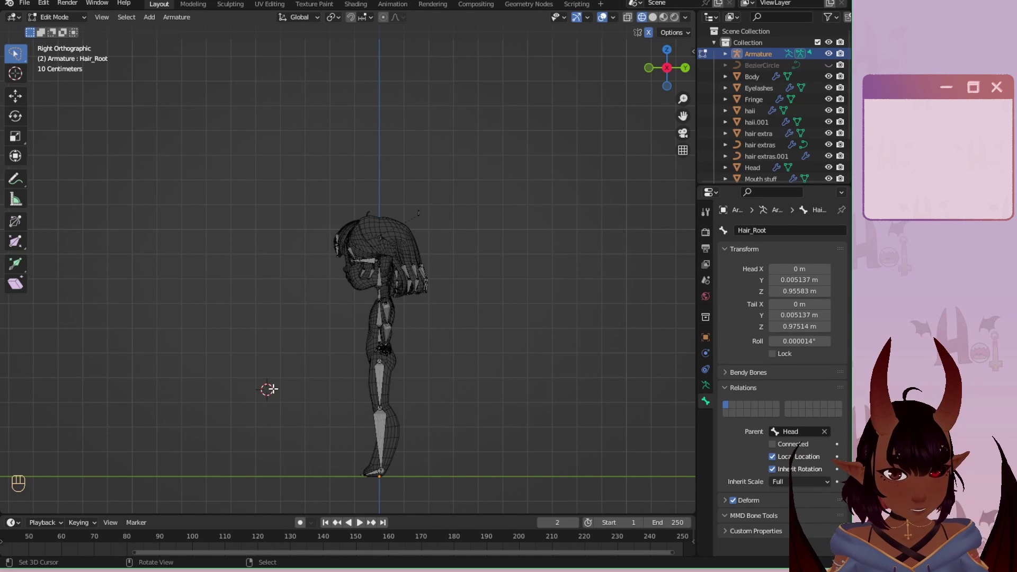
pyautogui.hotkey('shift', 'a')
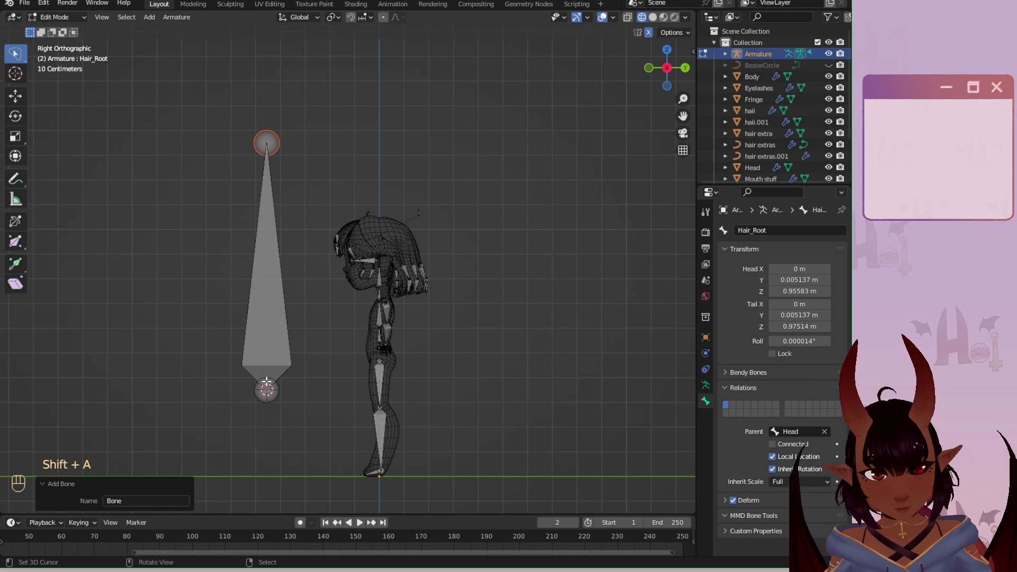
pyautogui.press('s')
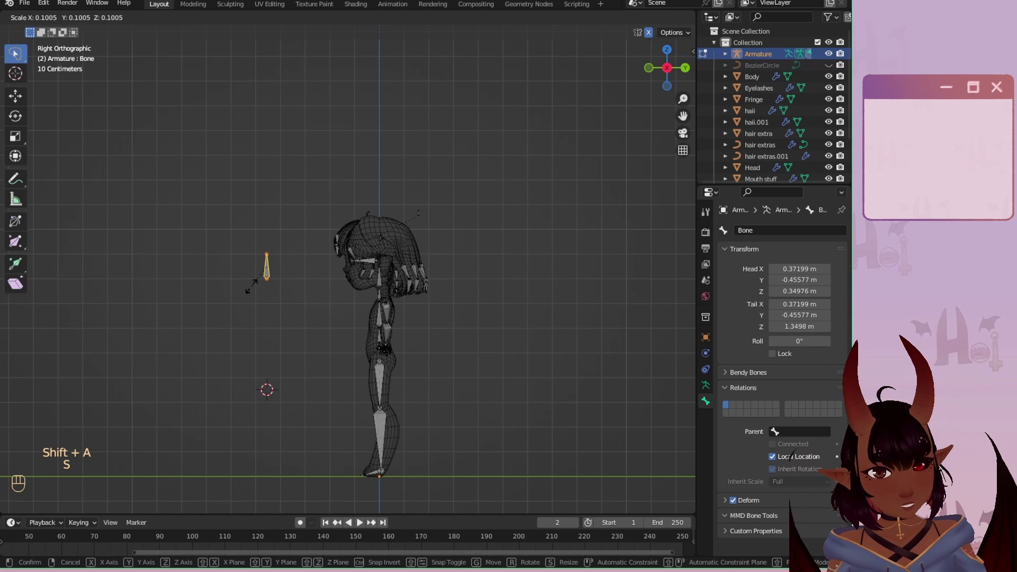
pyautogui.click(259, 279)
# Move the new bone just in front of the nose, near Y -0.166 m, and shrink it to about 0.010 m long.
pyautogui.scroll(7, 260, 279)
pyautogui.press('g')
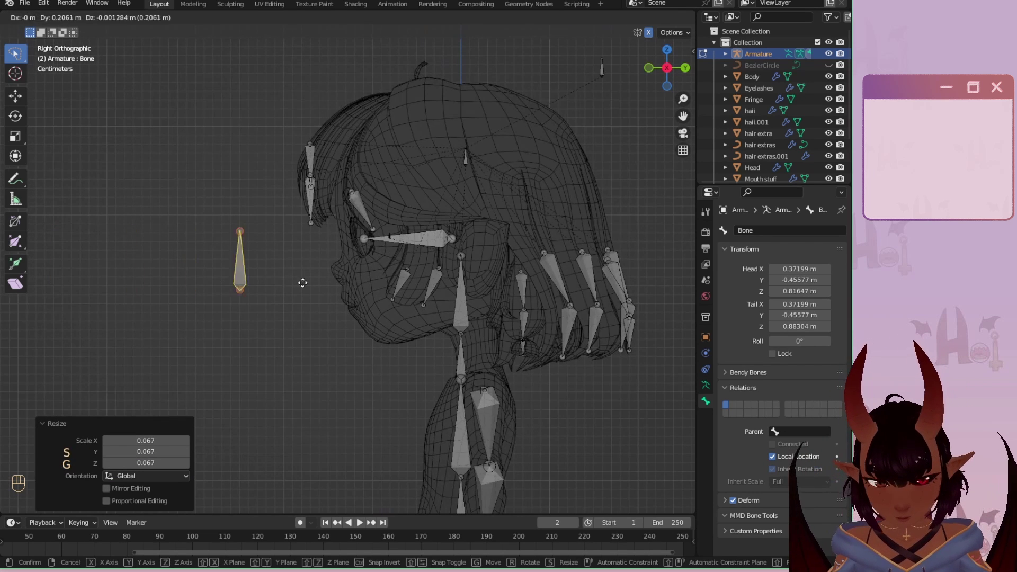
pyautogui.click(365, 291)
pyautogui.scroll(5, 363, 286)
pyautogui.press('s')
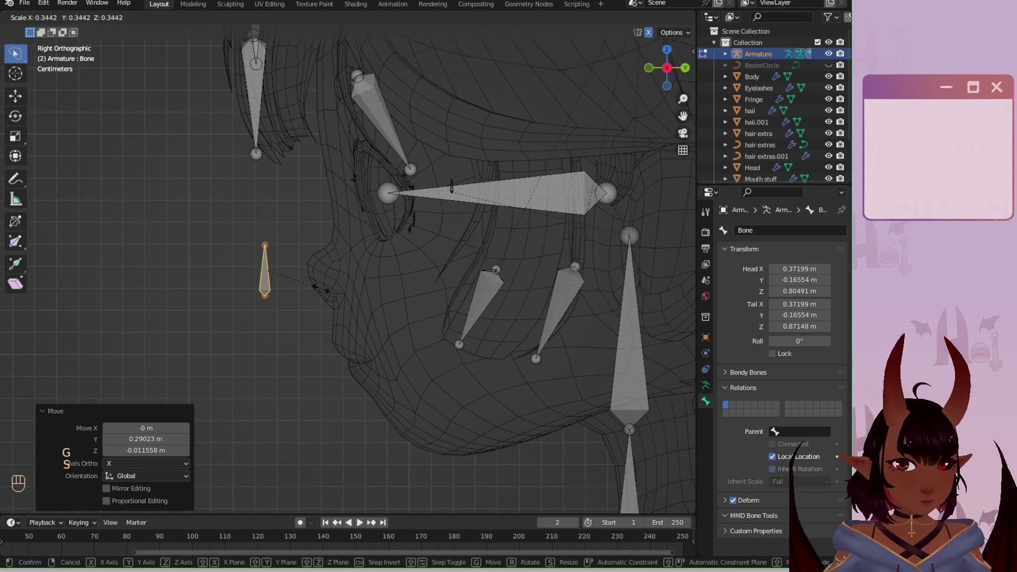
pyautogui.click(306, 278)
pyautogui.scroll(4, 297, 277)
pyautogui.press('s')
pyautogui.click(263, 297)
# Move the small bone inside the nose, with its head near Y -0.123 m, and rotate it about -86° so its tip points forward.
pyautogui.press('g')
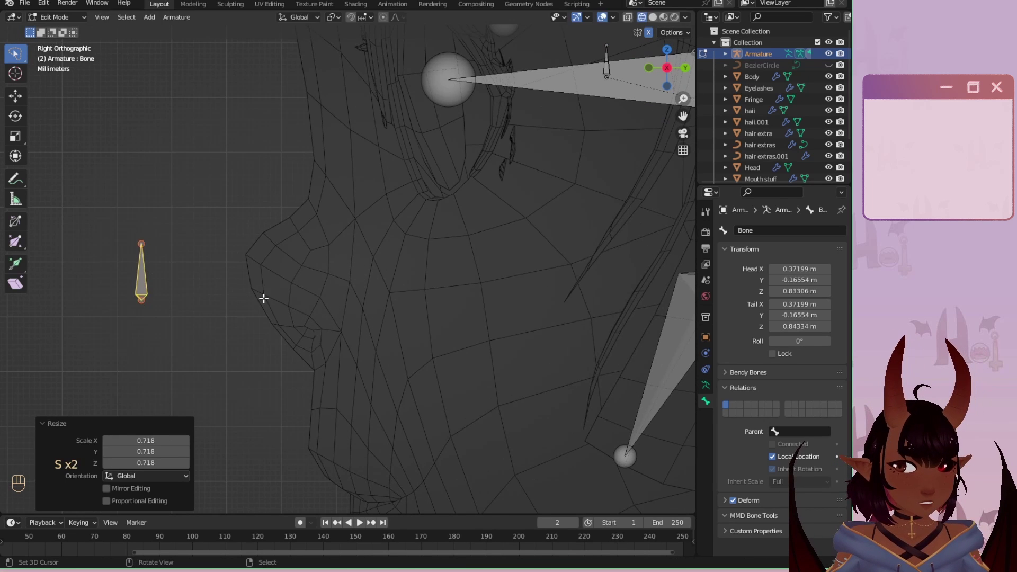
pyautogui.click(409, 334)
pyautogui.press('r')
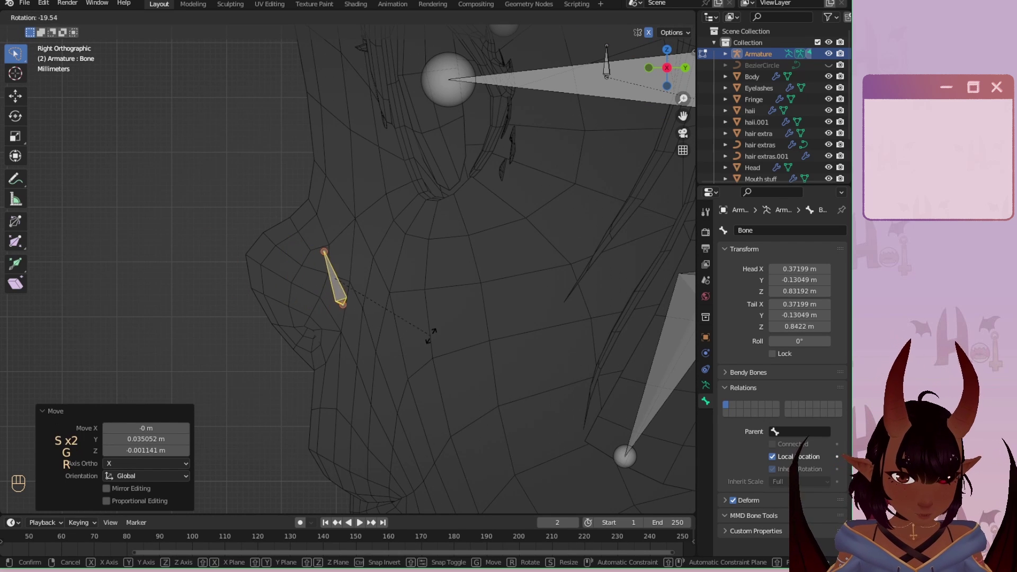
pyautogui.click(399, 266)
pyautogui.press('g')
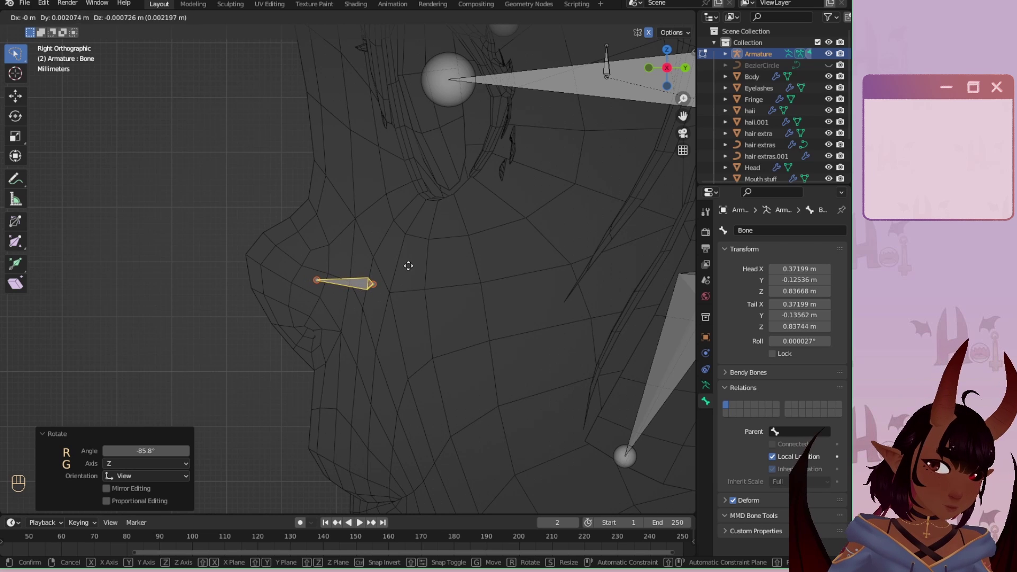
pyautogui.click(409, 266)
pyautogui.press('g')
# Rename the small bone inside the nose as NoseRoot.
pyautogui.click(760, 231)
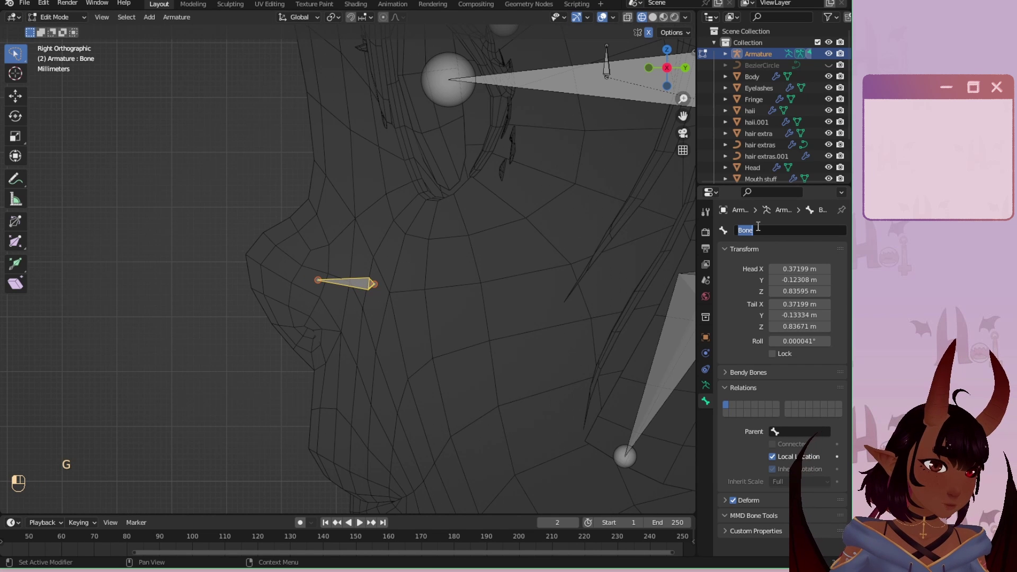
pyautogui.write('NoseRoot')
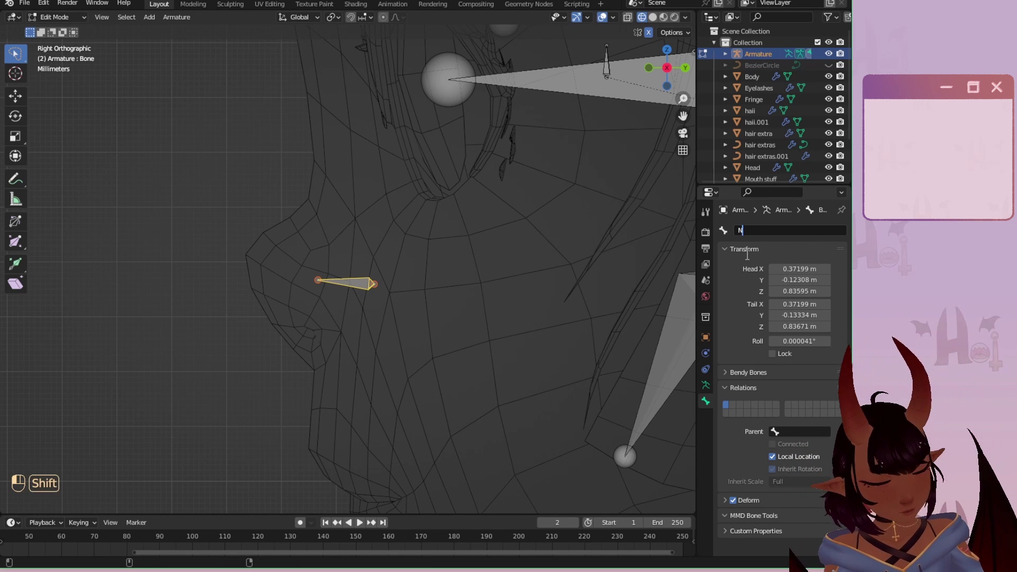
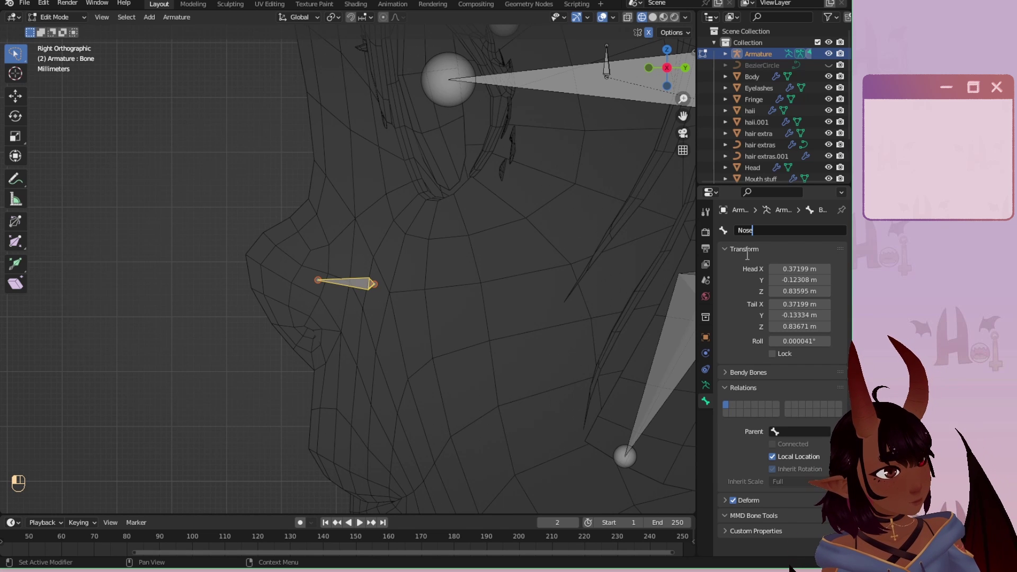
pyautogui.write('se')
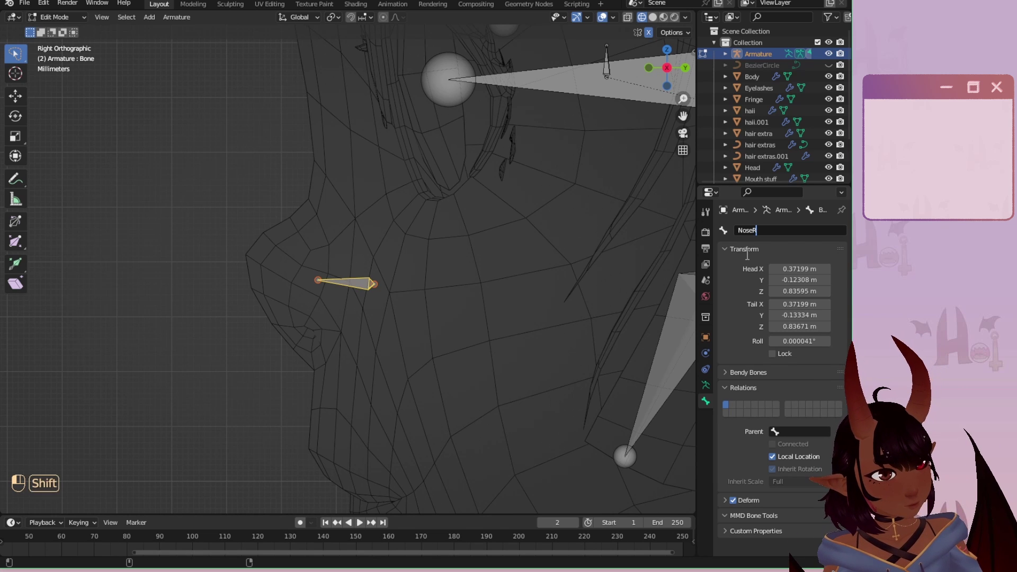
pyautogui.write('R')
pyautogui.press('Return')
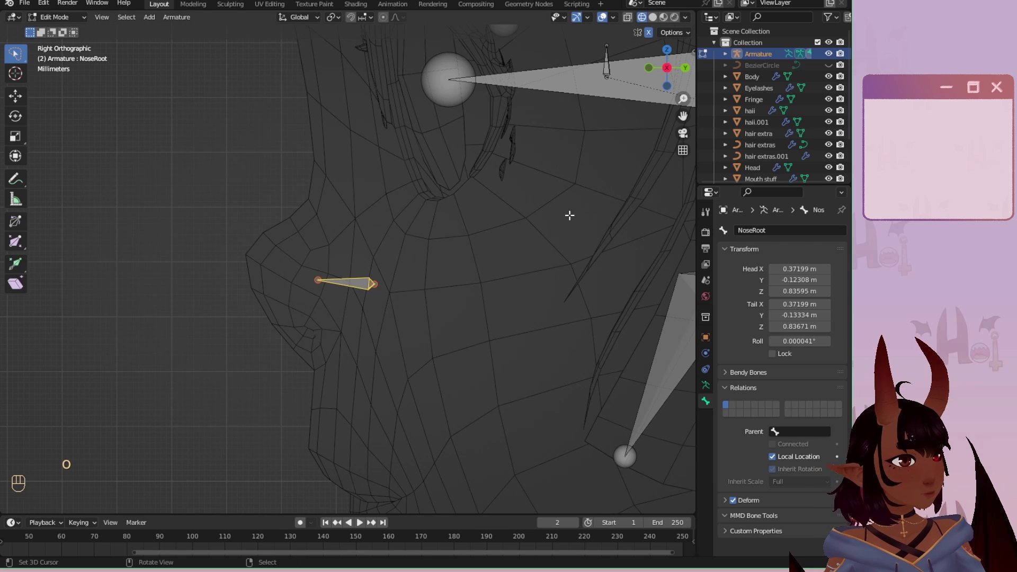
# Extrude a bone about 0.013 m long from NoseRoot's tip to the tip of the nose and rename it Nose.
pyautogui.press('e')
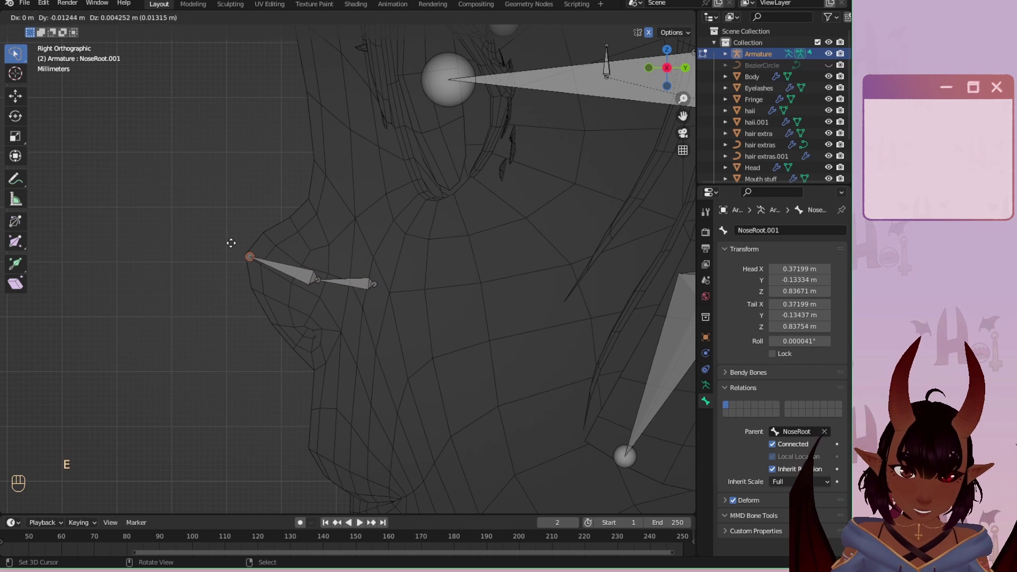
pyautogui.click(233, 244)
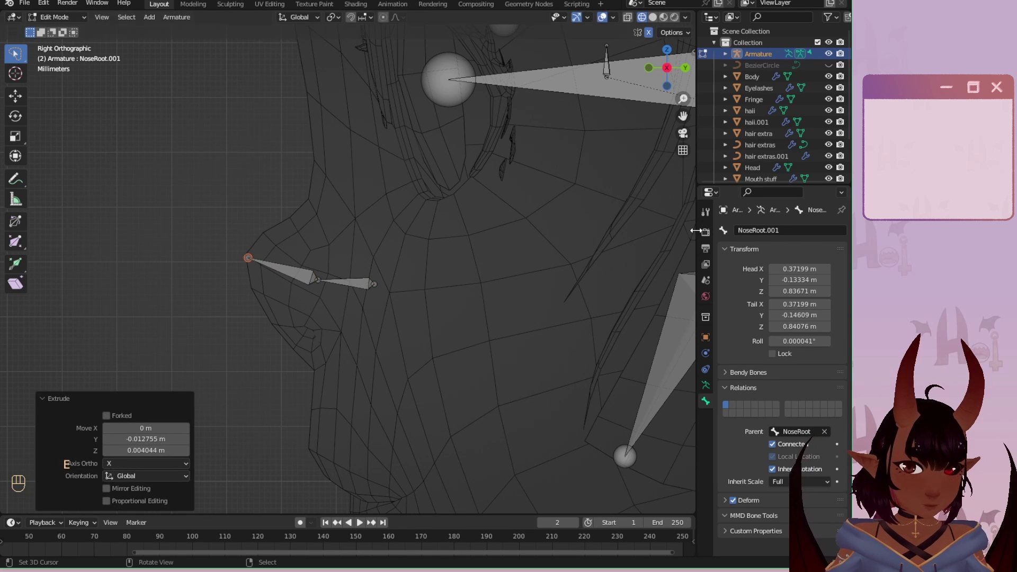
pyautogui.click(752, 230)
pyautogui.click(749, 230)
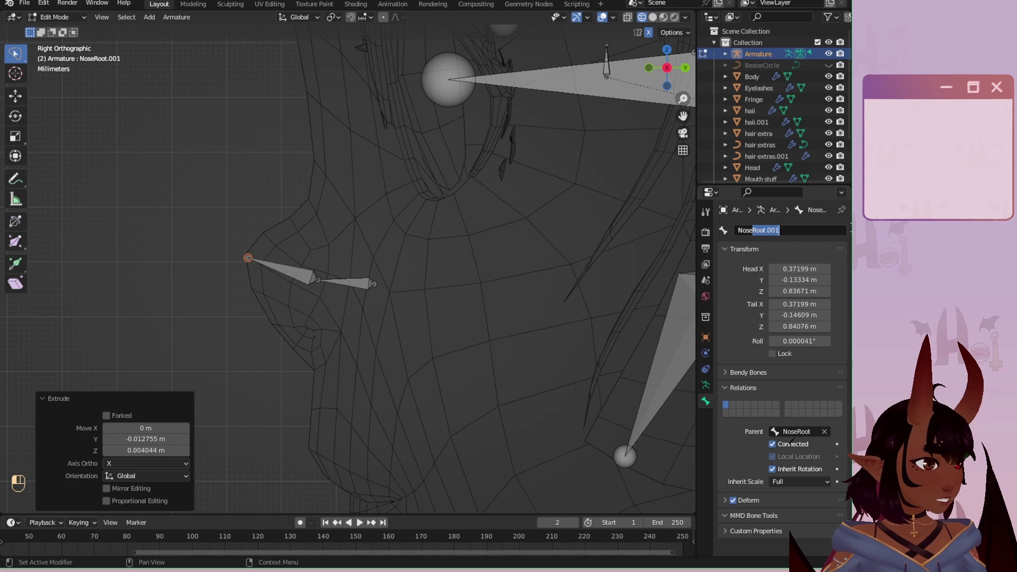
pyautogui.press('BackSpace')
pyautogui.press('Return')
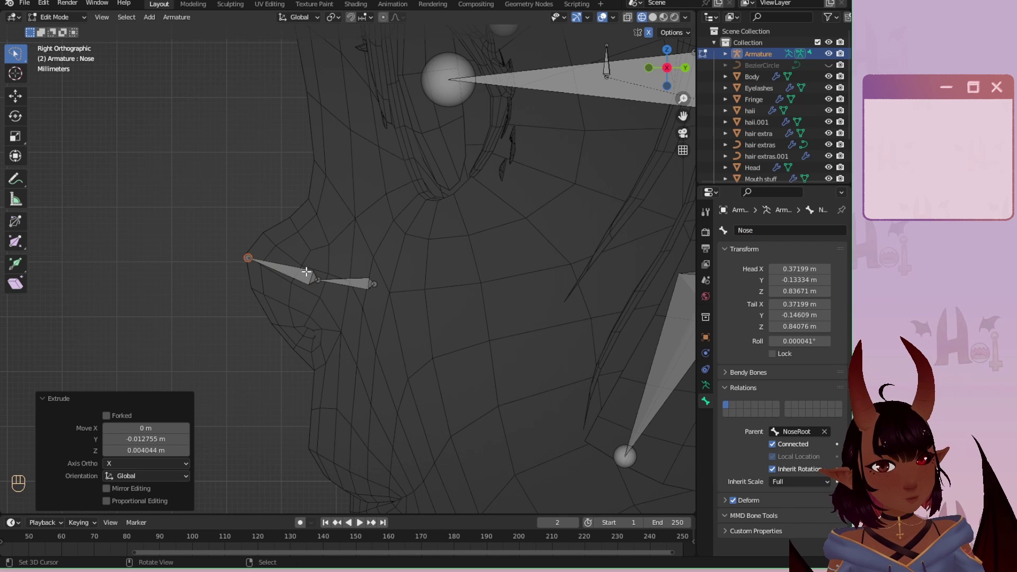
# Select both nose bones and move them together slightly forward, about -0.001 m in Y.
pyautogui.scroll(-5, 357, 263)
pyautogui.scroll(2, 357, 264)
pyautogui.moveTo(395, 245)
pyautogui.mouseDown()
pyautogui.moveTo(254, 295)
pyautogui.moveTo(379, 288)
pyautogui.mouseUp()
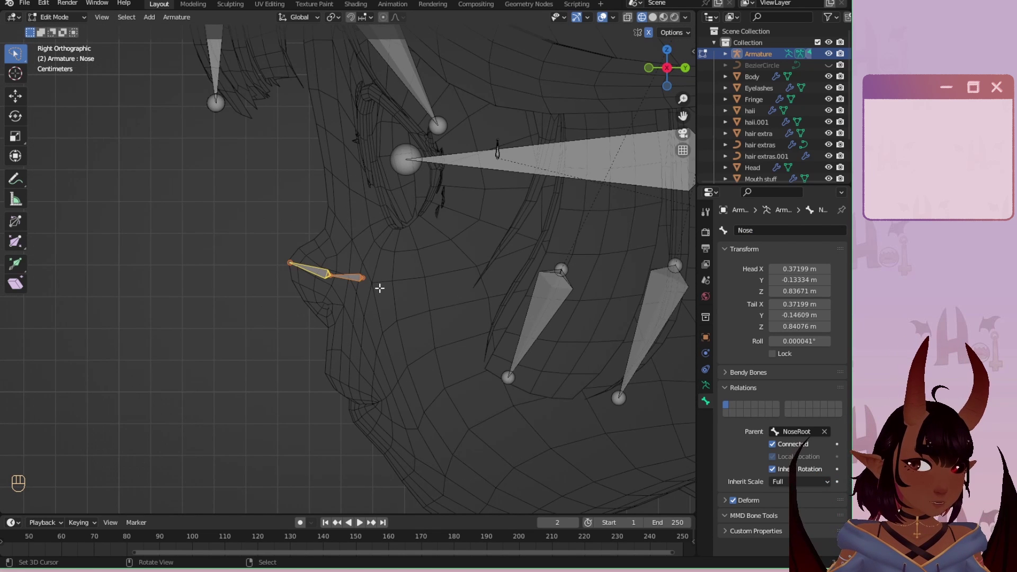
pyautogui.press('g')
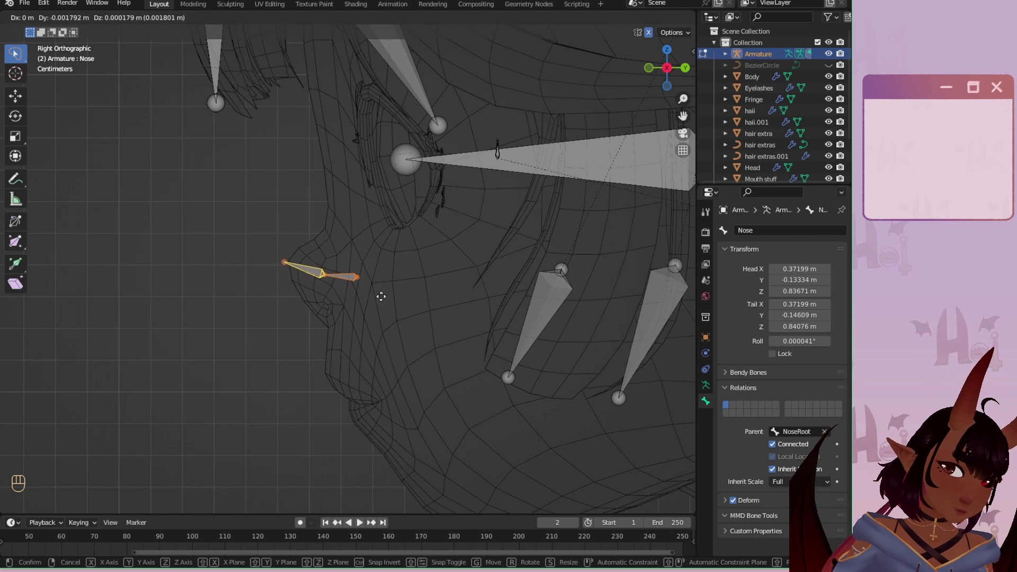
pyautogui.click(382, 297)
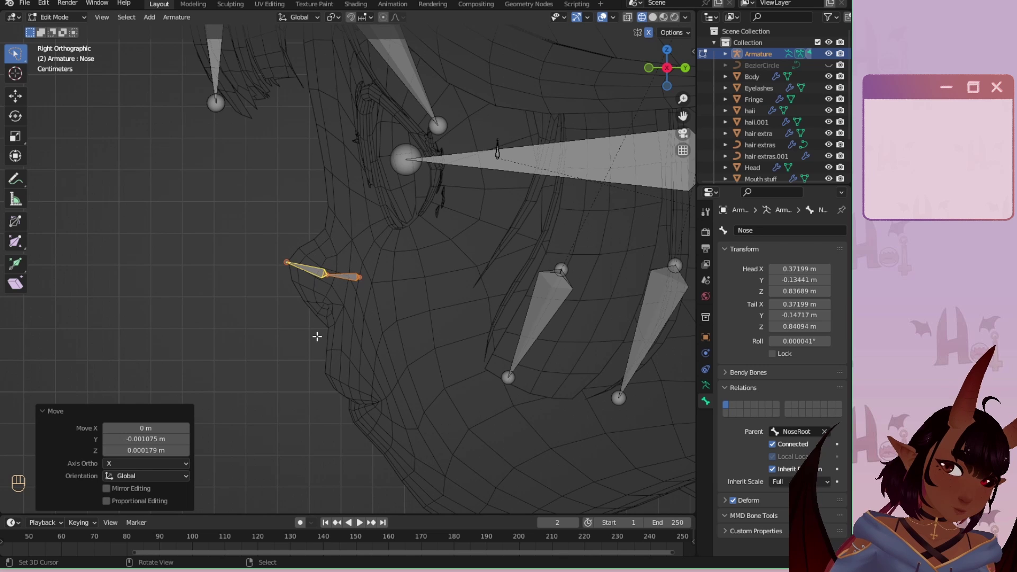
# Parent the NoseRoot bone to the Head bone with Keep Offset.
pyautogui.scroll(-4, 361, 265)
pyautogui.click(353, 271)
pyautogui.scroll(-1, 515, 257)
pyautogui.keyDown('shift'); pyautogui.moveTo(515, 257); pyautogui.dragTo(438, 286, button='middle'); pyautogui.keyUp('shift')
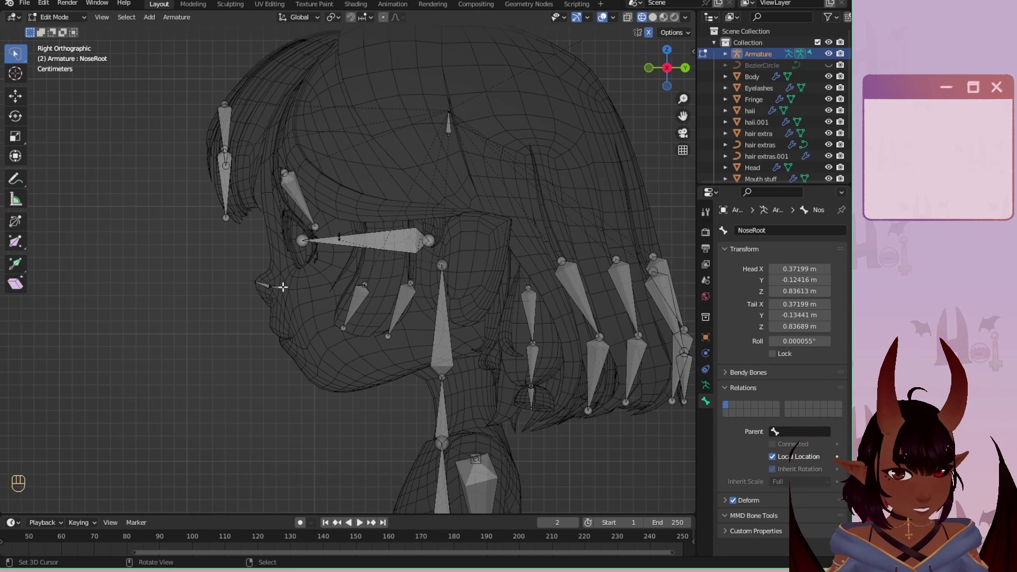
pyautogui.keyDown('shift'); pyautogui.click(449, 316); pyautogui.keyUp('shift')
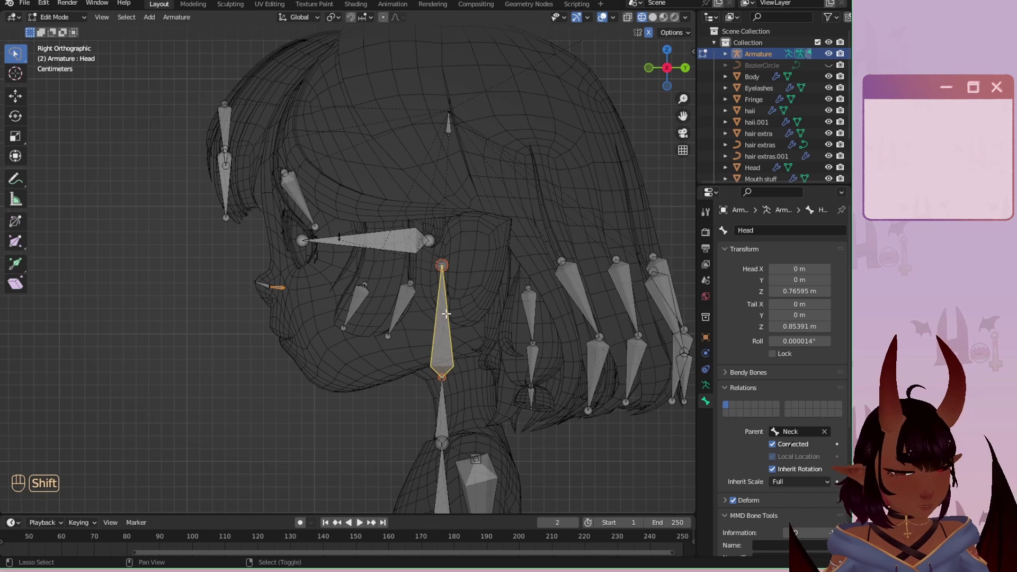
pyautogui.hotkey('ctrl', 'p')
pyautogui.click(446, 313)
# Centre the Nose bone on the face by setting both its Head X and Tail X to 0 m.
pyautogui.scroll(3, 238, 308)
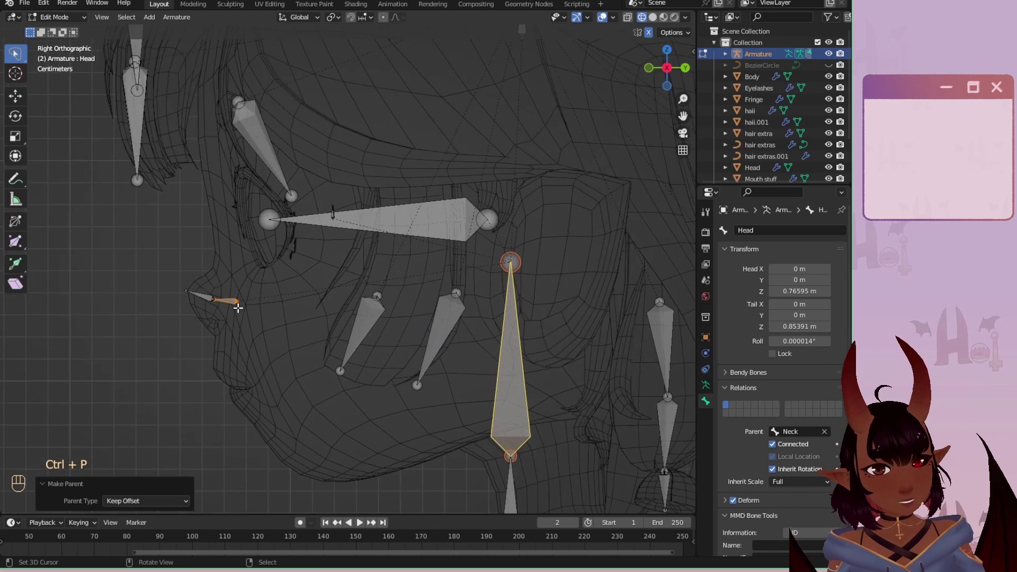
pyautogui.moveTo(238, 307); pyautogui.dragTo(331, 221, button='middle')
pyautogui.scroll(-3, 423, 275)
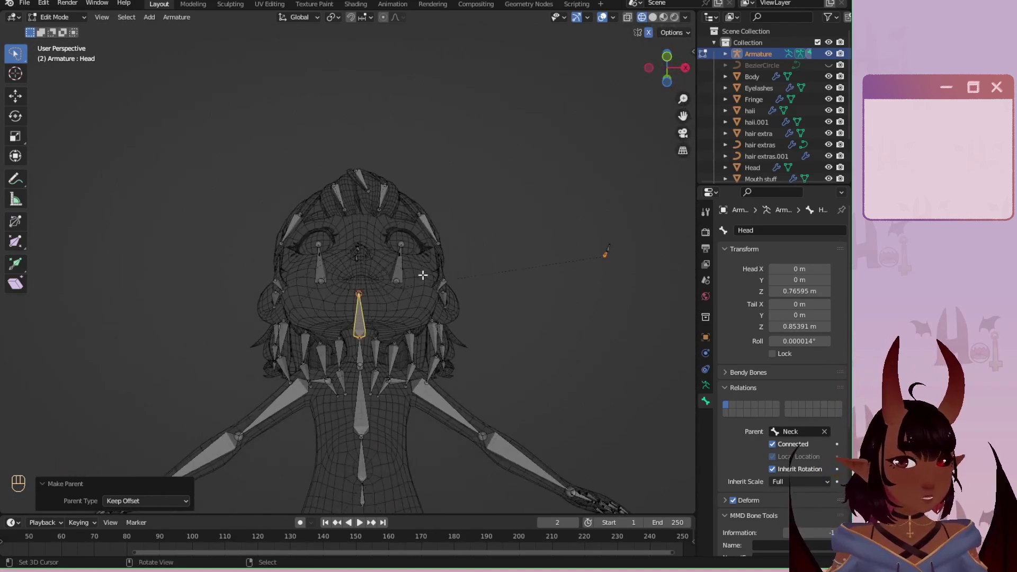
pyautogui.click(607, 250)
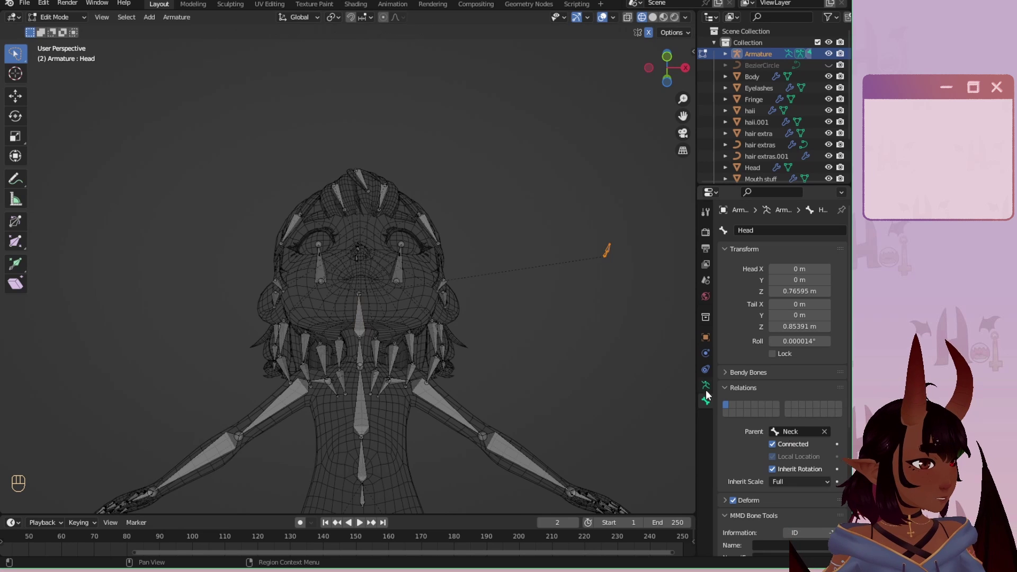
pyautogui.click(608, 249)
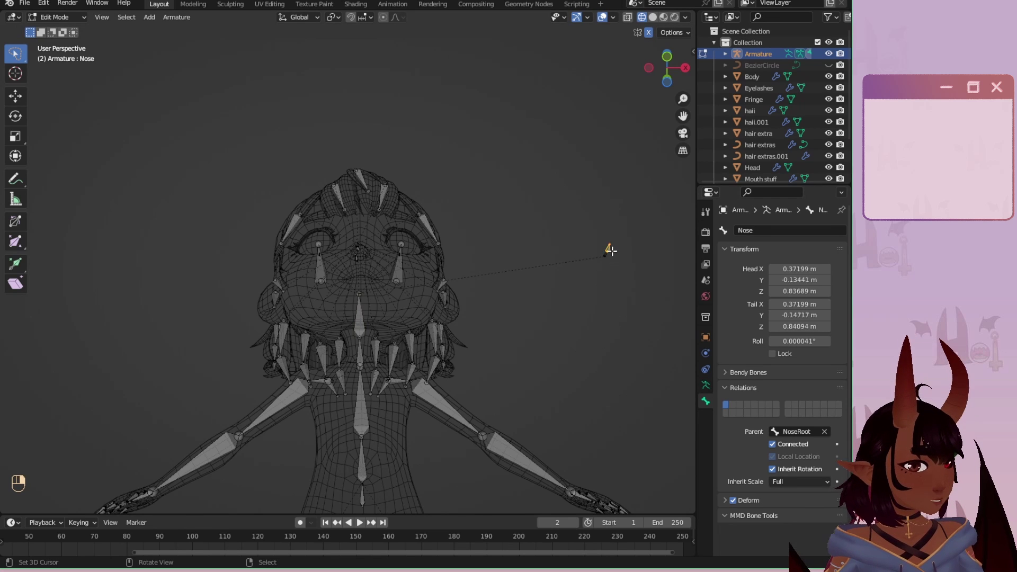
pyautogui.click(802, 269)
pyautogui.write('0')
pyautogui.press('Return')
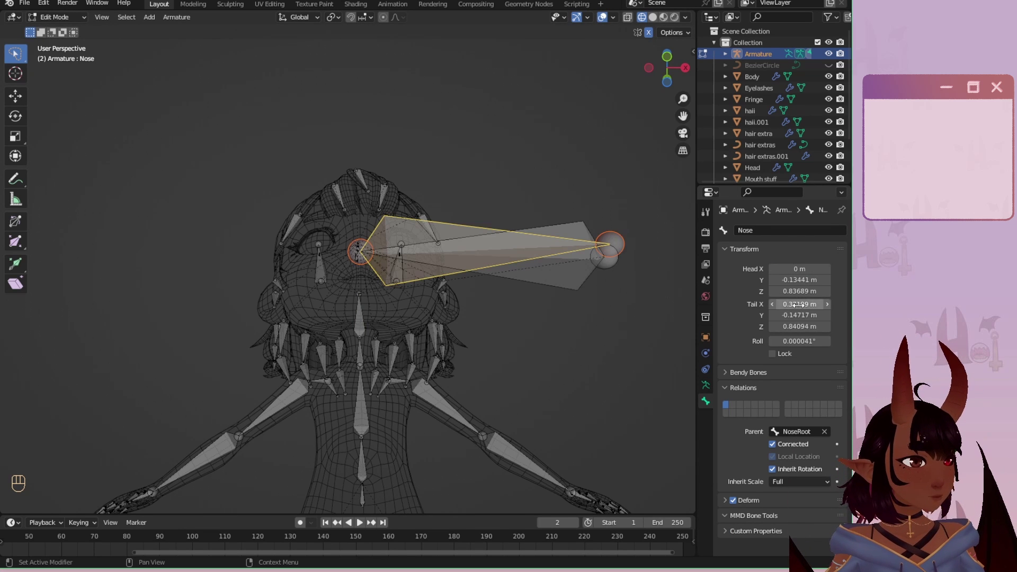
pyautogui.click(799, 304)
pyautogui.write('0')
pyautogui.press('Return')
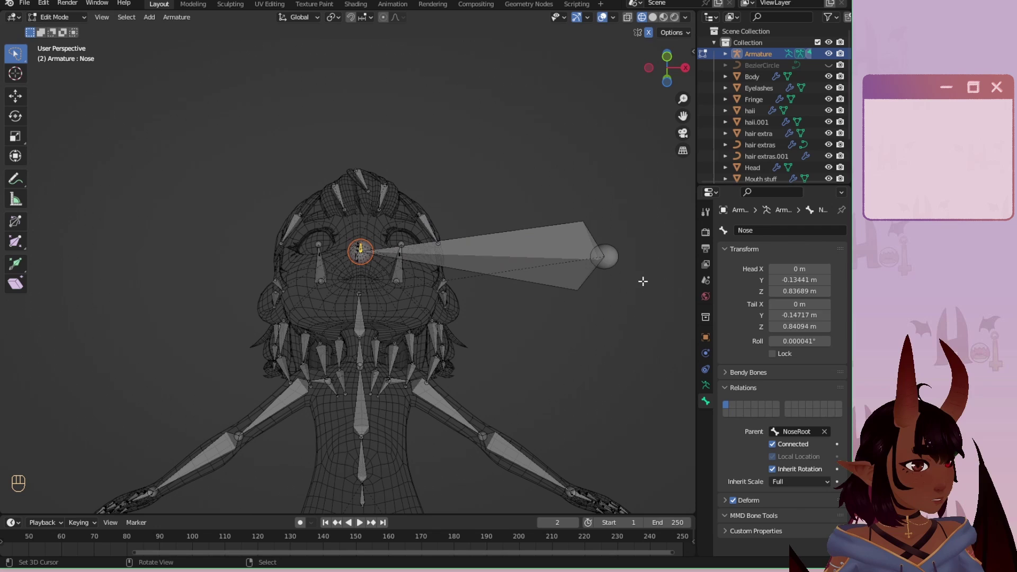
# Set the NoseRoot bone's Head X to 0 m.
pyautogui.click(551, 247)
pyautogui.click(810, 269)
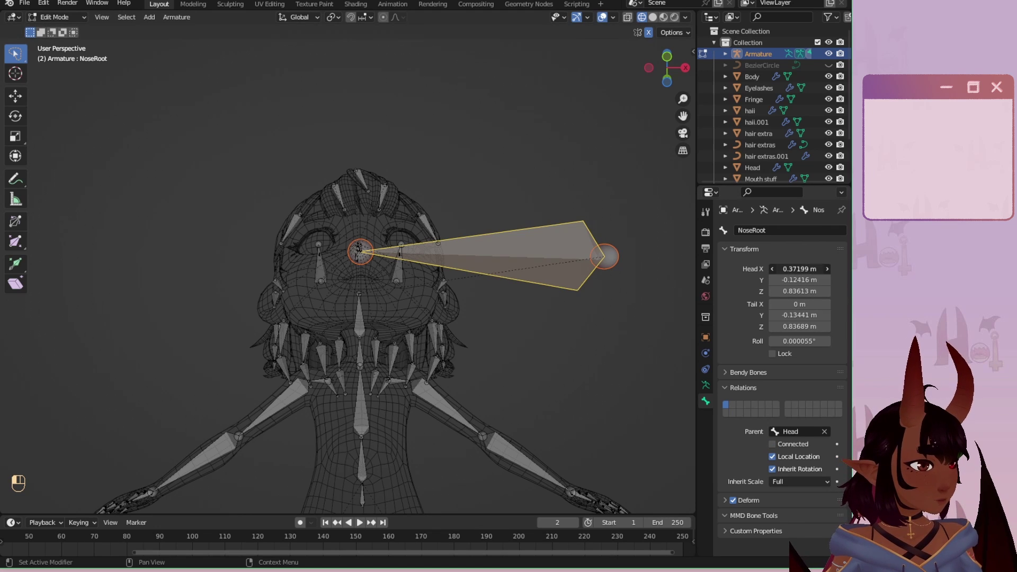
pyautogui.press('Return')
pyautogui.scroll(5, 501, 245)
pyautogui.moveTo(415, 225); pyautogui.dragTo(492, 191, button='middle')
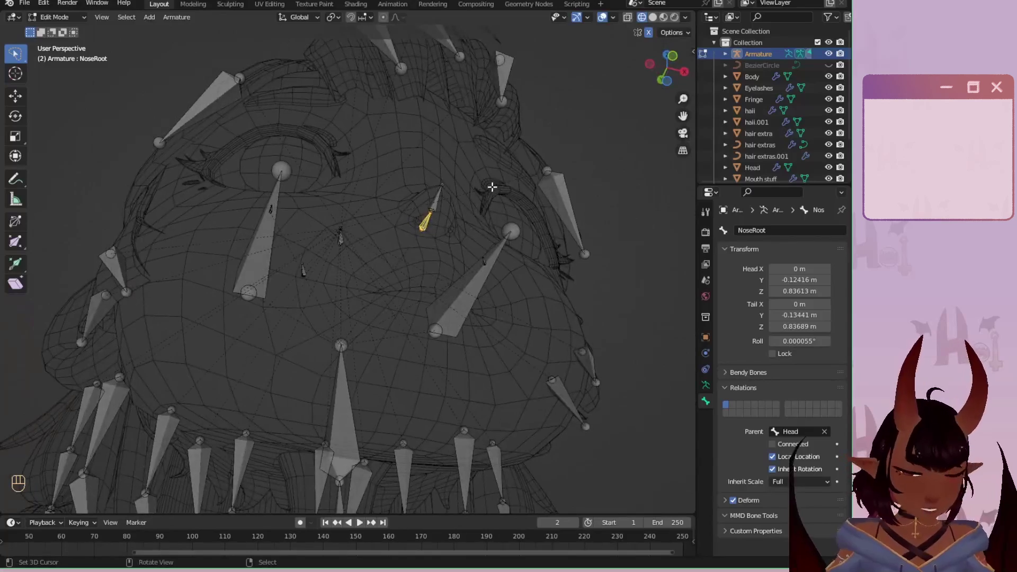
# View the character from the front and switch the armature to Object Mode.
pyautogui.press('KP_1')
pyautogui.scroll(-8, 474, 175)
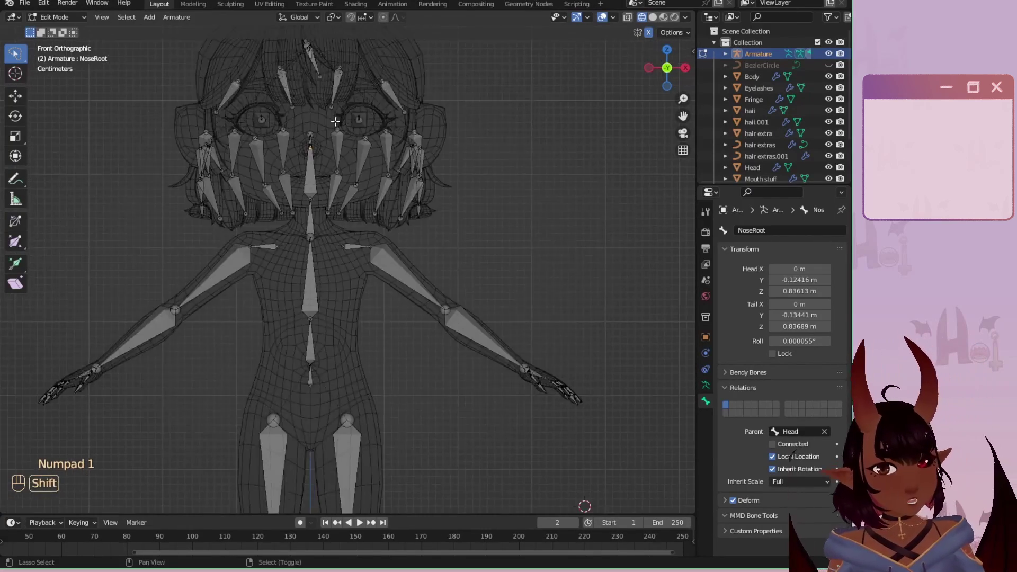
pyautogui.moveTo(366, 334)
pyautogui.keyDown('shift'); pyautogui.mouseDown(button='middle')
pyautogui.moveTo(379, 193)
pyautogui.moveTo(365, 352)
pyautogui.mouseUp(button='middle'); pyautogui.keyUp('shift')
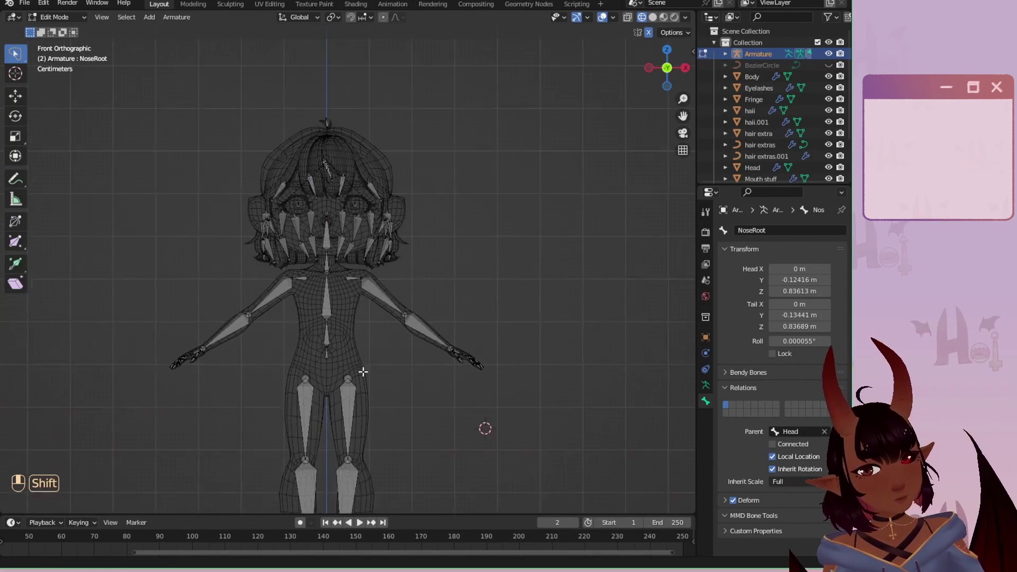
pyautogui.scroll(3, 285, 246)
pyautogui.click(56, 16)
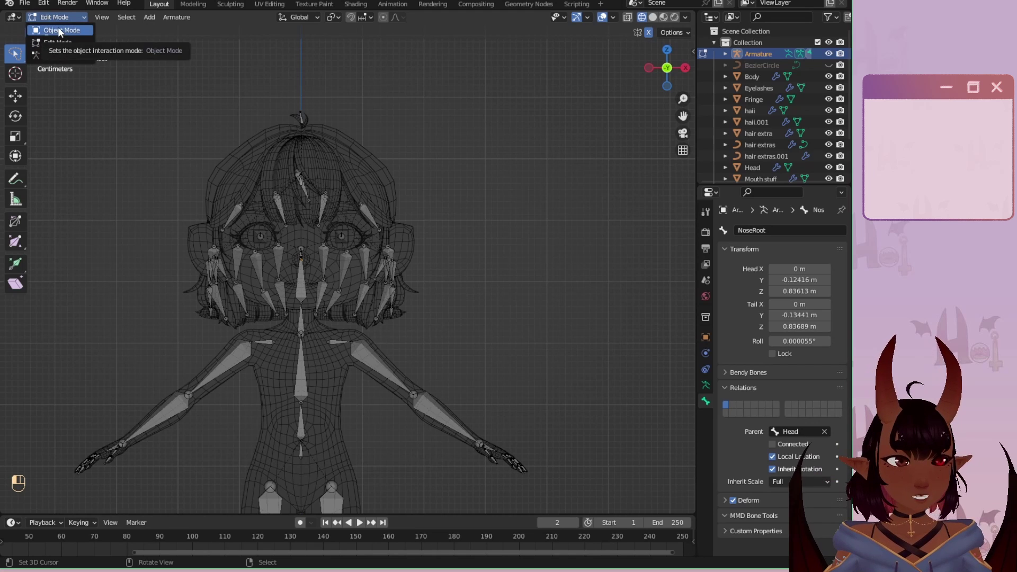
pyautogui.click(60, 30)
# Turn on the display of bone axes in the armature's viewport display settings.
pyautogui.scroll(-1, 257, 275)
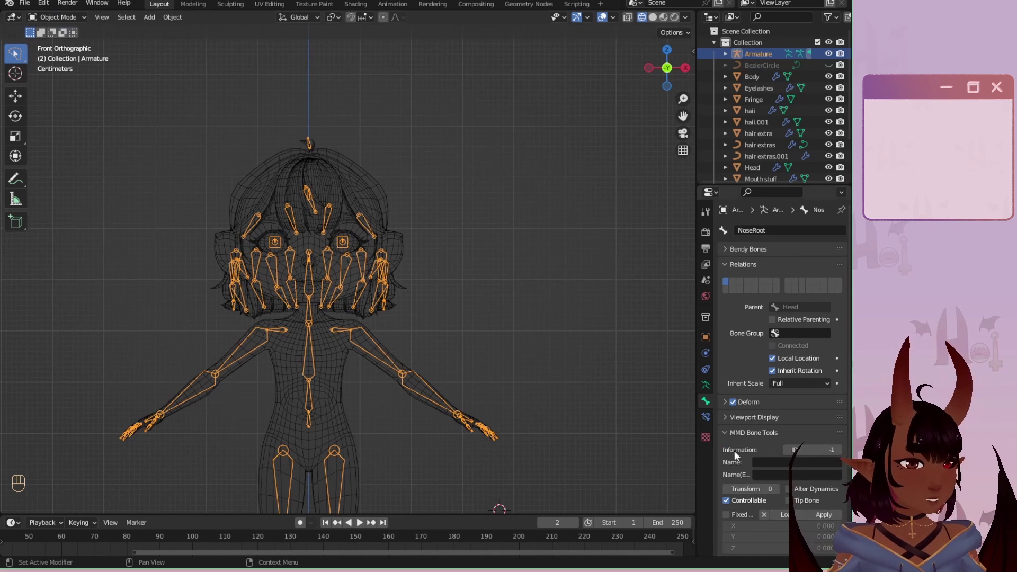
pyautogui.scroll(-5, 734, 450)
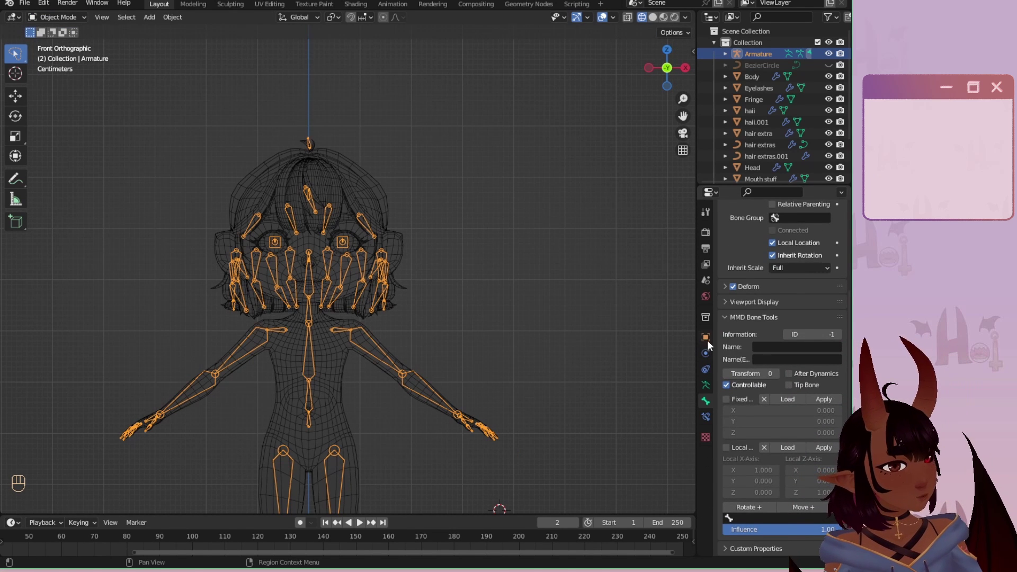
pyautogui.press('KP_Subtract')
pyautogui.press('KP_Subtract')
pyautogui.press('KP_Subtract')
pyautogui.click(706, 385)
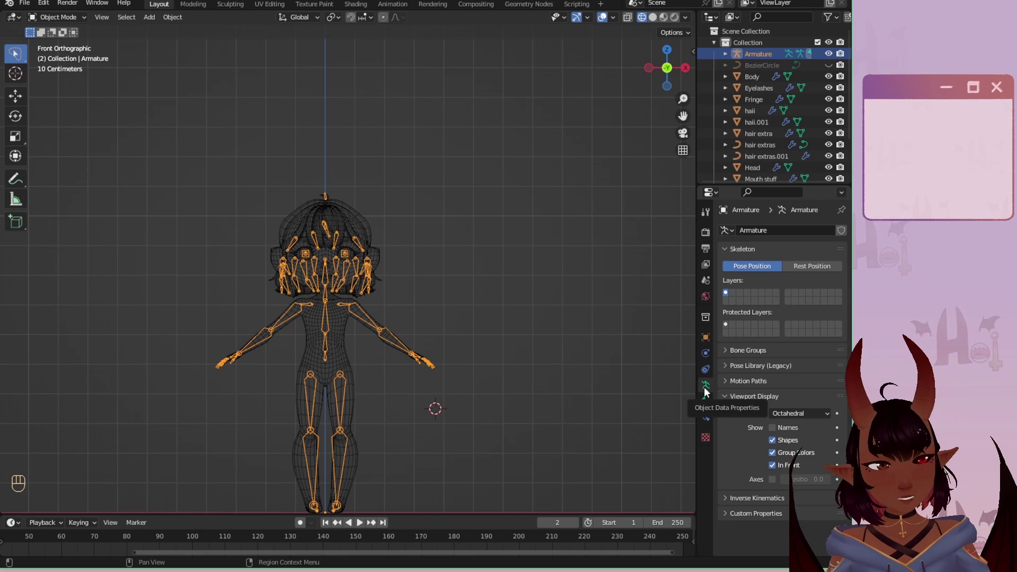
pyautogui.click(772, 478)
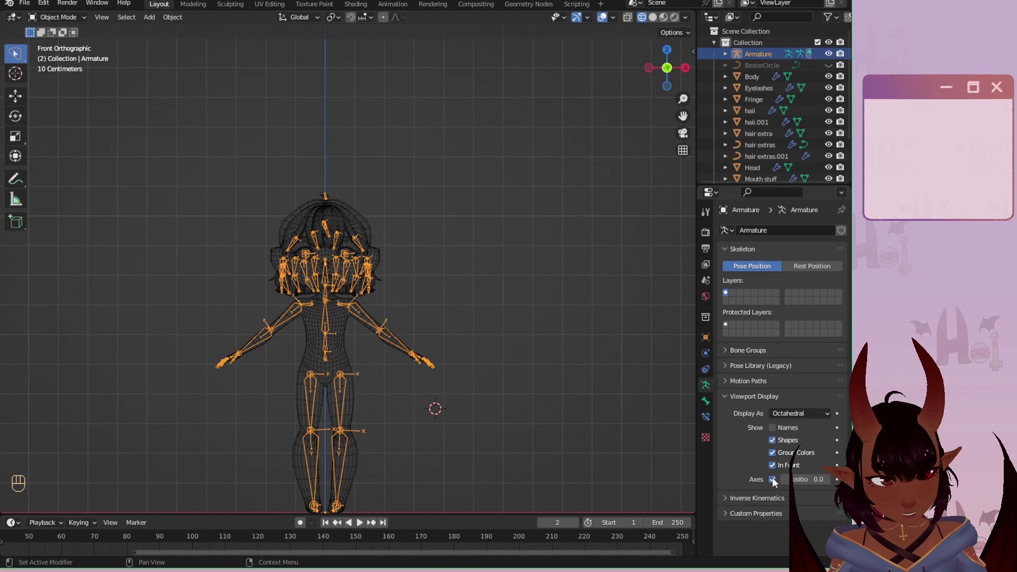
# Return the armature to Edit Mode with the head and hair bones in front view.
pyautogui.scroll(3, 399, 287)
pyautogui.scroll(6, 398, 290)
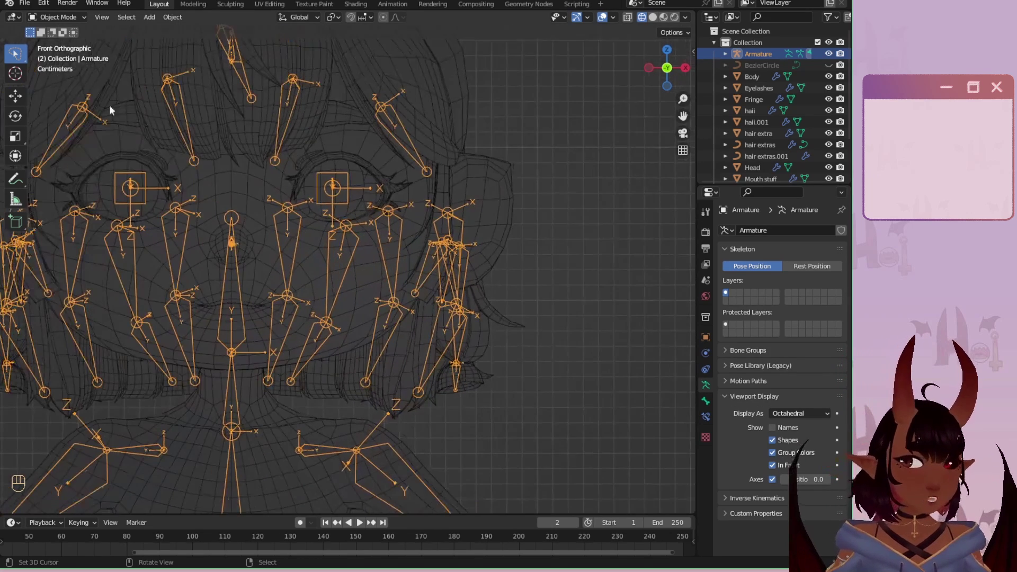
pyautogui.click(55, 17)
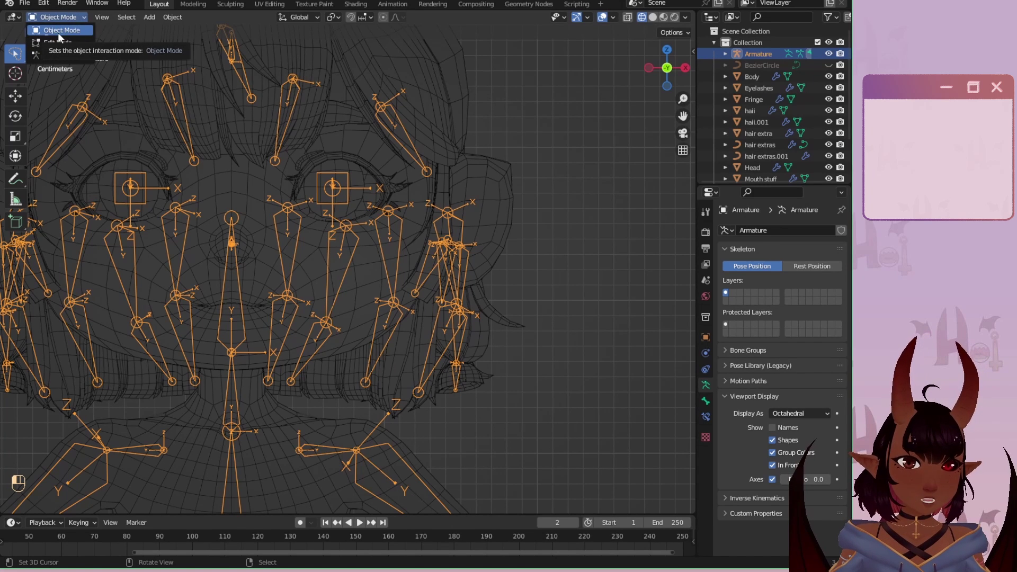
pyautogui.click(59, 42)
pyautogui.scroll(-5, 444, 173)
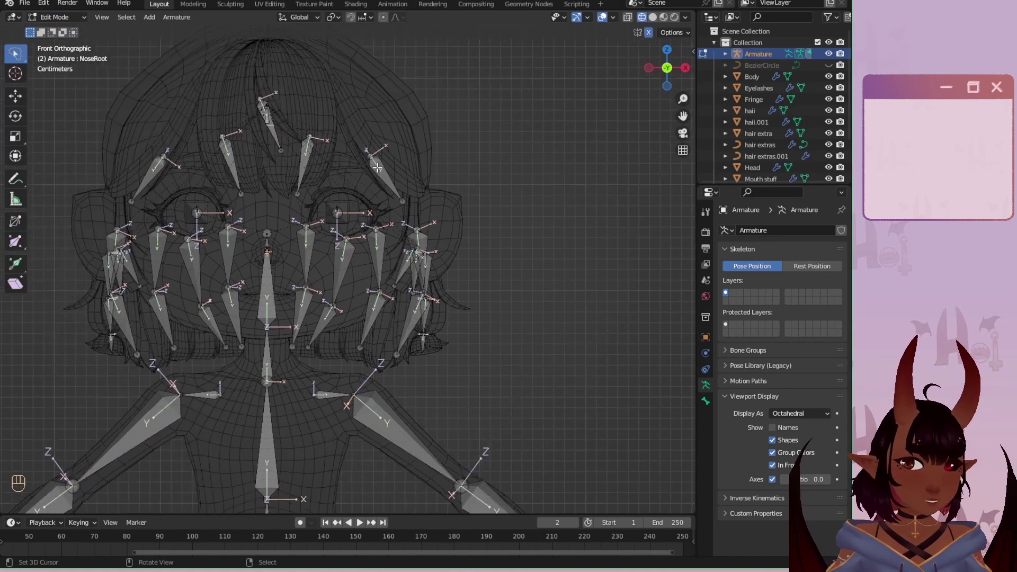
# Examine the axis orientation of the two nose bones up close in side view.
pyautogui.press('KP_1')
pyautogui.press('KP_3')
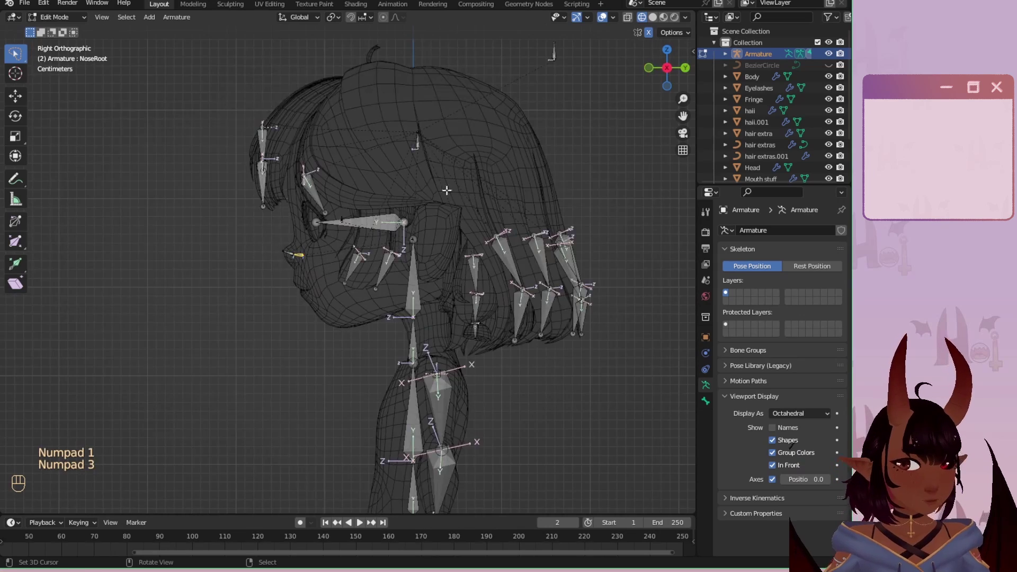
pyautogui.scroll(5, 217, 283)
pyautogui.scroll(3, 180, 198)
pyautogui.keyDown('shift'); pyautogui.moveTo(180, 197); pyautogui.dragTo(326, 258, button='middle'); pyautogui.keyUp('shift')
pyautogui.scroll(4, 266, 245)
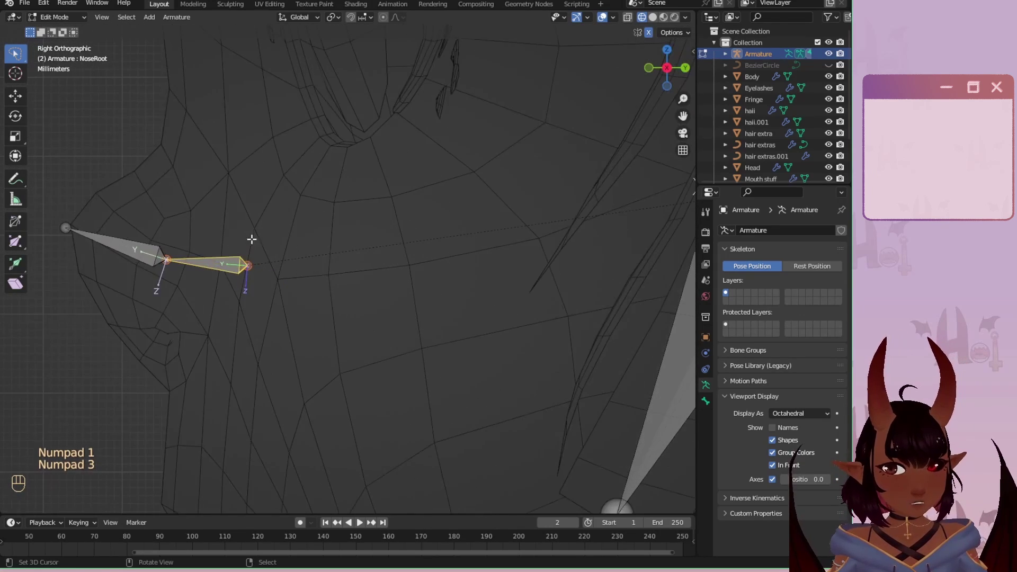
pyautogui.keyDown('shift'); pyautogui.moveTo(204, 201); pyautogui.dragTo(300, 228, button='middle'); pyautogui.keyUp('shift')
pyautogui.keyDown('shift'); pyautogui.moveTo(370, 277); pyautogui.dragTo(440, 272, button='middle'); pyautogui.keyUp('shift')
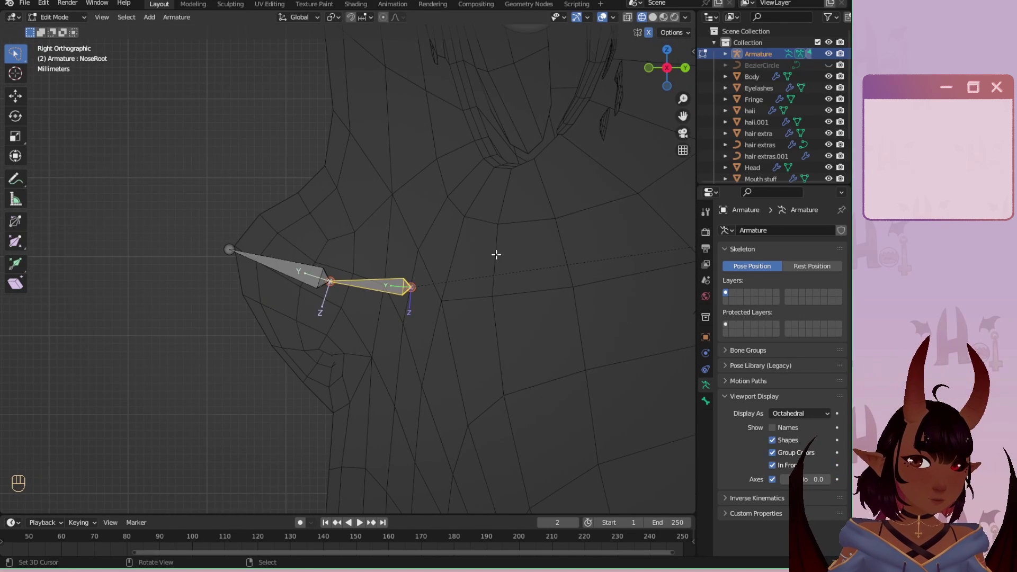
# Examine the axes of the eye, fringe and hair bones around the head in side view.
pyautogui.moveTo(484, 236); pyautogui.dragTo(422, 166, button='middle')
pyautogui.press('KP_1')
pyautogui.scroll(-1, 370, 204)
pyautogui.press('KP_3')
pyautogui.scroll(2, 484, 145)
pyautogui.scroll(3, 298, 339)
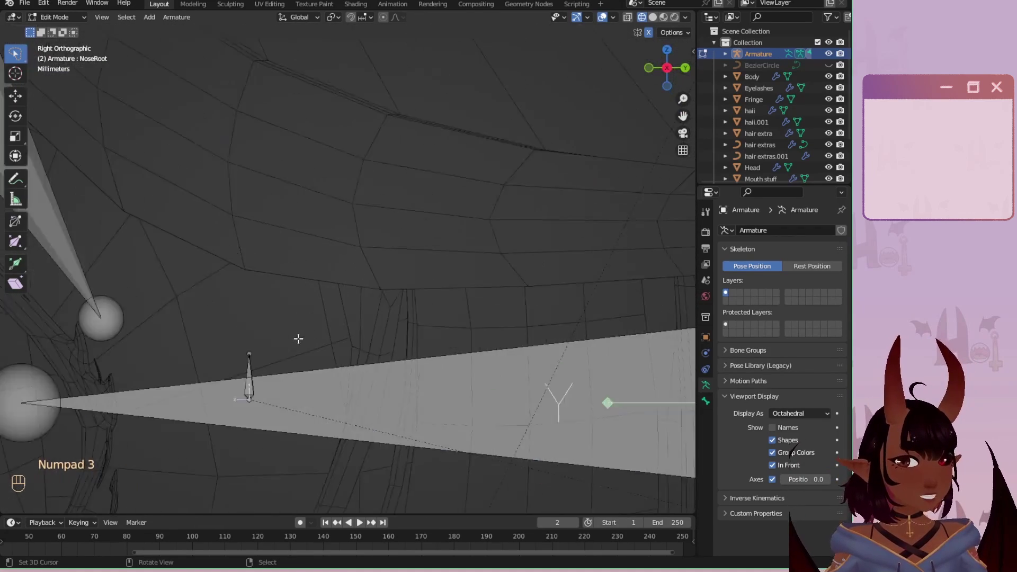
pyautogui.keyDown('shift'); pyautogui.moveTo(298, 339); pyautogui.dragTo(306, 239, button='middle'); pyautogui.keyUp('shift')
pyautogui.scroll(2, 241, 409)
pyautogui.scroll(3, 307, 239)
pyautogui.scroll(-5, 228, 244)
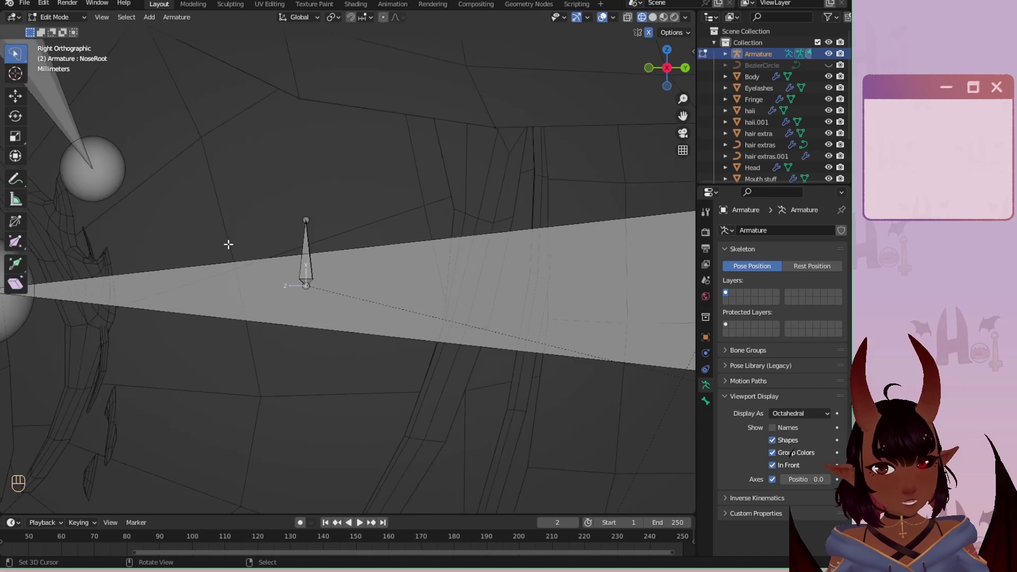
pyautogui.scroll(-8, 228, 244)
pyautogui.keyDown('shift'); pyautogui.moveTo(297, 212); pyautogui.dragTo(350, 249, button='middle'); pyautogui.keyUp('shift')
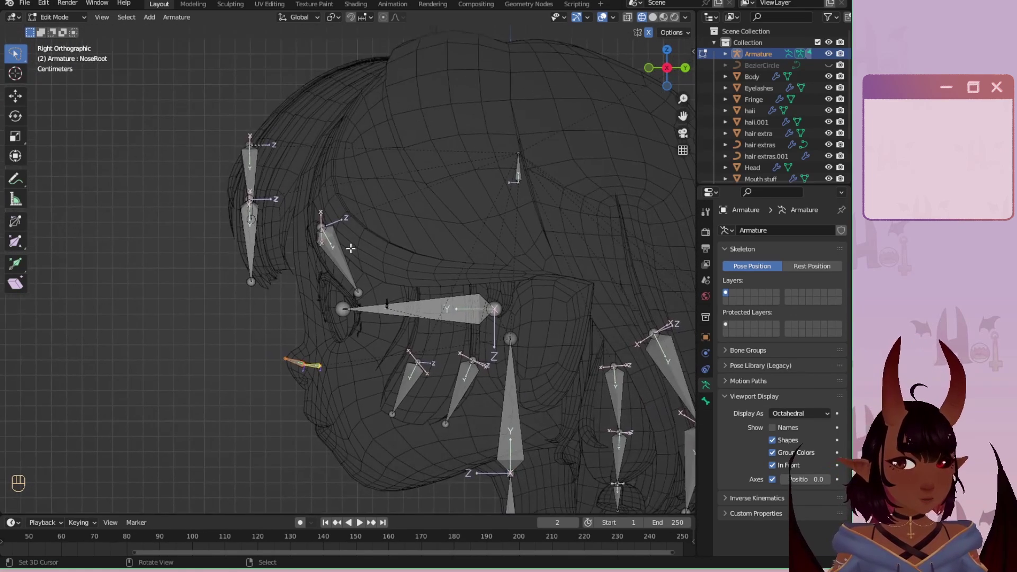
pyautogui.scroll(-4, 350, 249)
pyautogui.keyDown('shift'); pyautogui.moveTo(463, 229); pyautogui.dragTo(393, 218, button='middle'); pyautogui.keyUp('shift')
pyautogui.scroll(2, 392, 217)
pyautogui.keyDown('shift'); pyautogui.moveTo(456, 275); pyautogui.dragTo(394, 295, button='middle'); pyautogui.keyUp('shift')
pyautogui.scroll(-3, 412, 348)
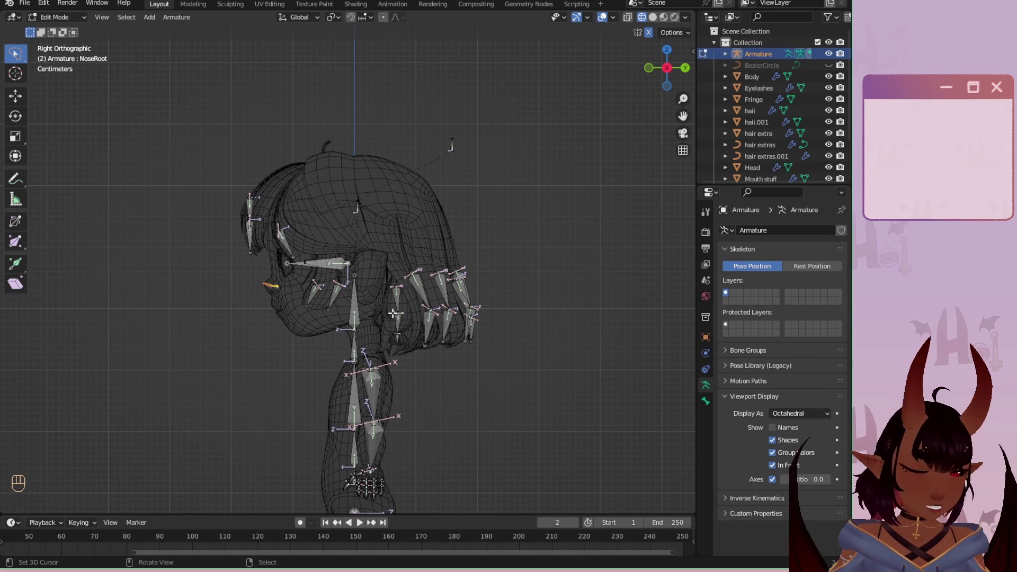
pyautogui.scroll(6, 393, 313)
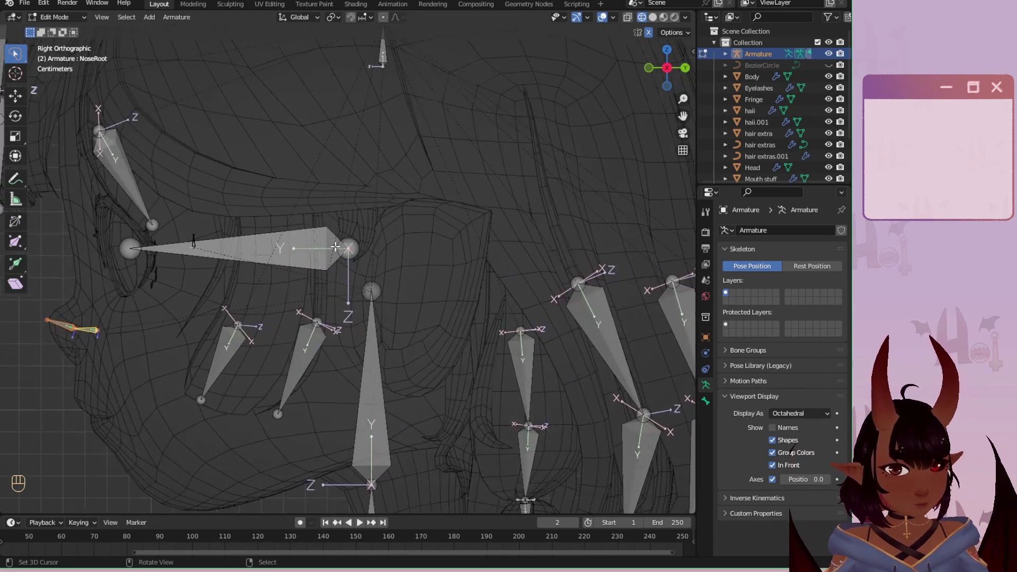
# Inspect the fringe bones from the side, and from the top view roll the FringeB bone by 0.191 rad.
pyautogui.keyDown('shift'); pyautogui.moveTo(274, 178); pyautogui.dragTo(392, 300, button='middle'); pyautogui.keyUp('shift')
pyautogui.click(258, 286)
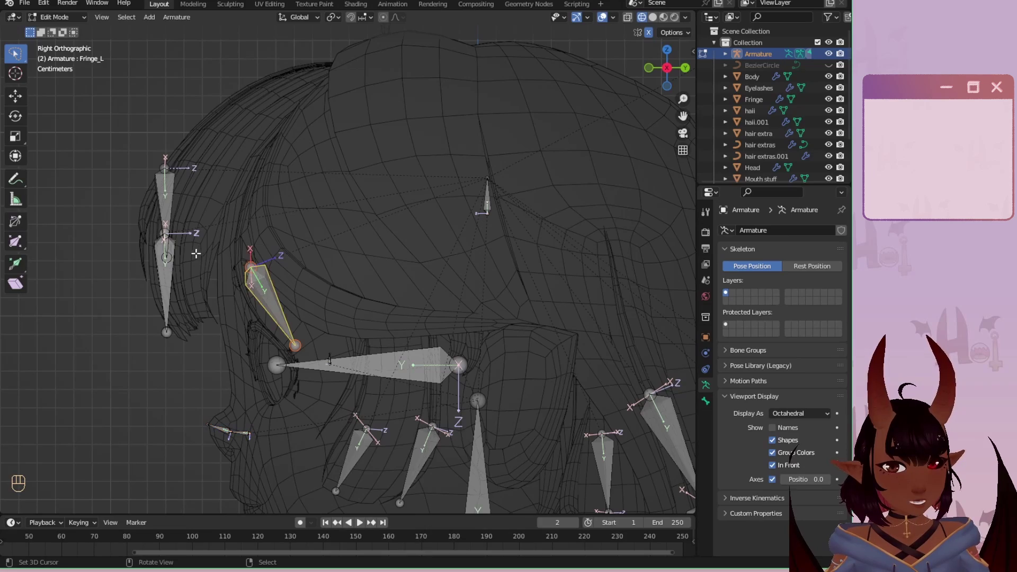
pyautogui.click(161, 249)
pyautogui.click(163, 205)
pyautogui.moveTo(163, 205); pyautogui.dragTo(249, 75, button='middle')
pyautogui.click(669, 58)
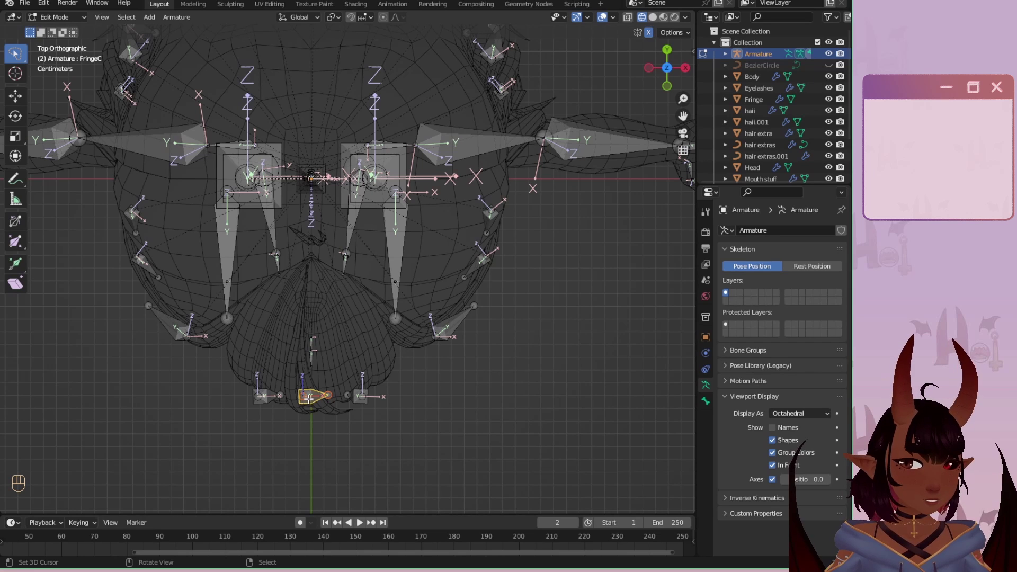
pyautogui.click(358, 397)
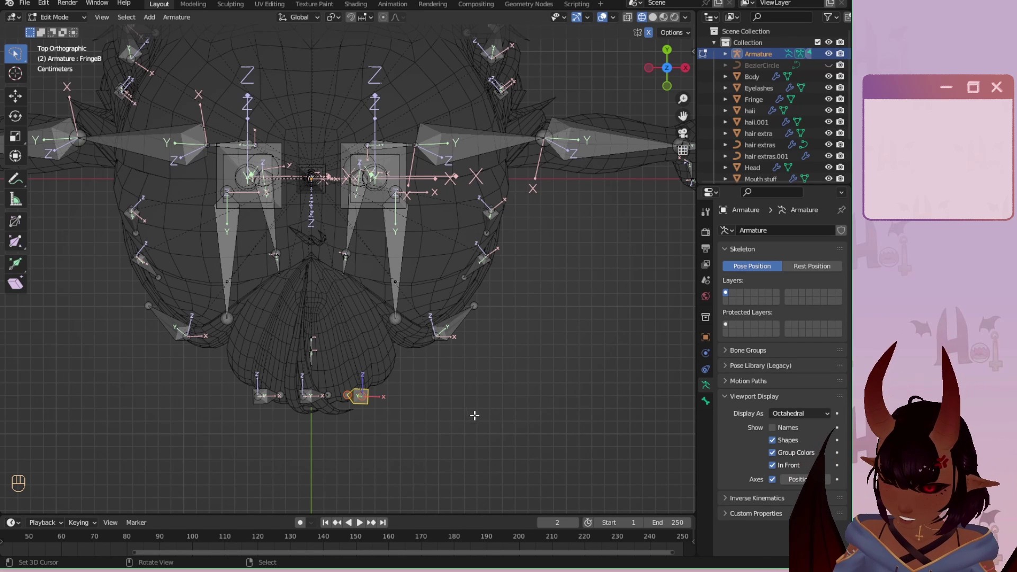
pyautogui.hotkey('ctrl', 'r')
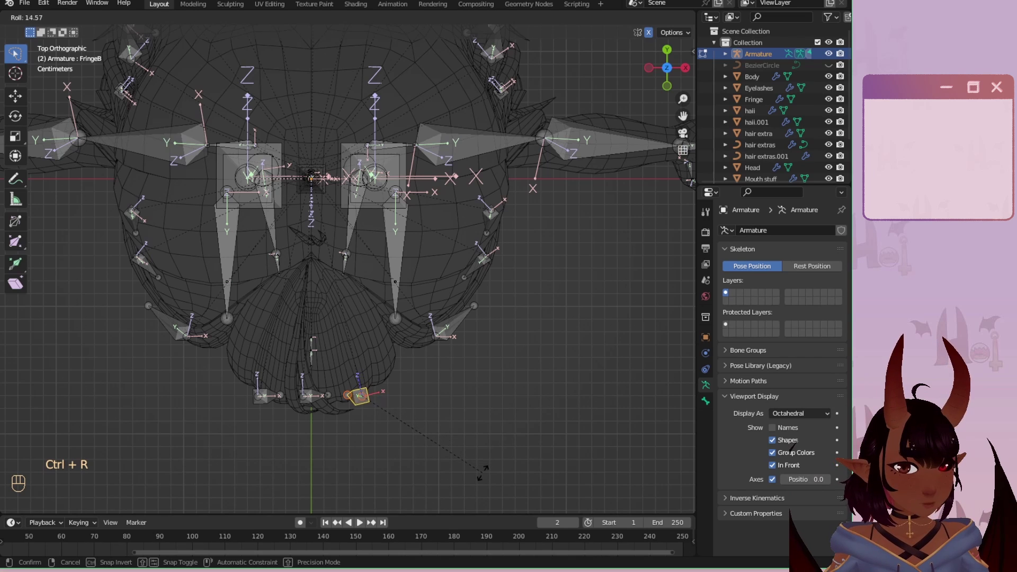
pyautogui.click(482, 462)
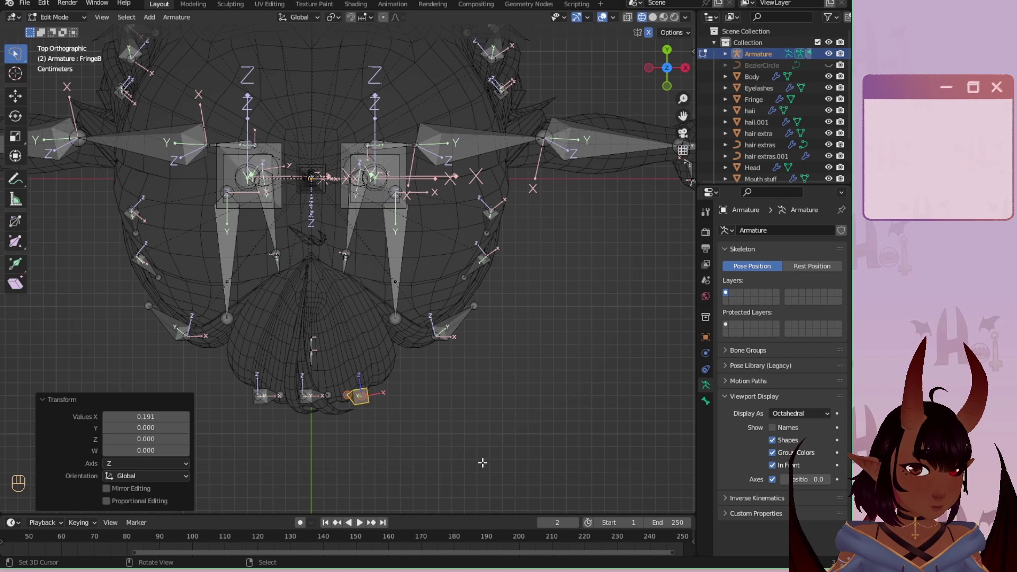
# Roll the FringeA bone by -0.212 rad in top view.
pyautogui.click(251, 397)
pyautogui.hotkey('ctrl', 'r')
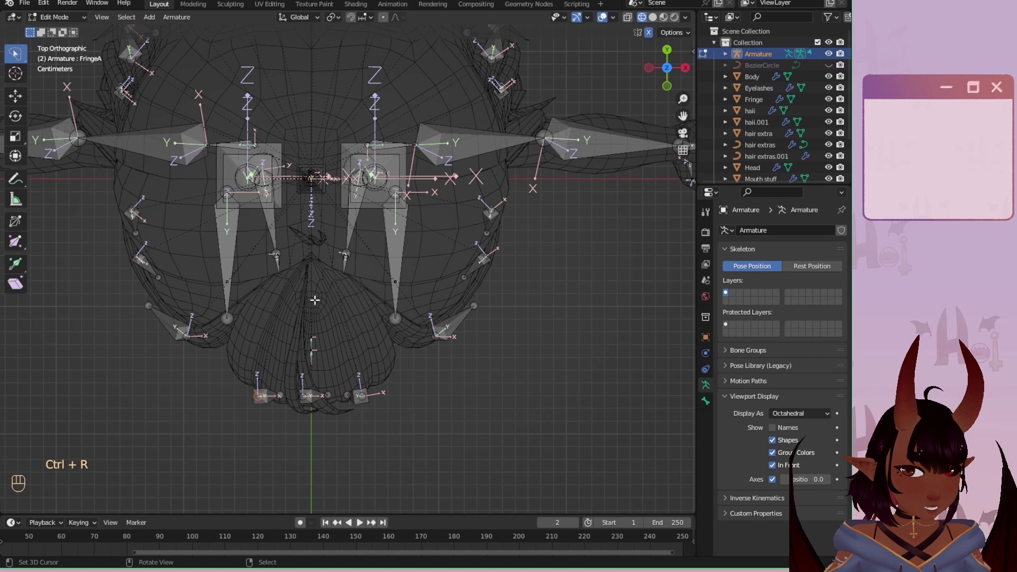
pyautogui.hotkey('ctrl', 'r')
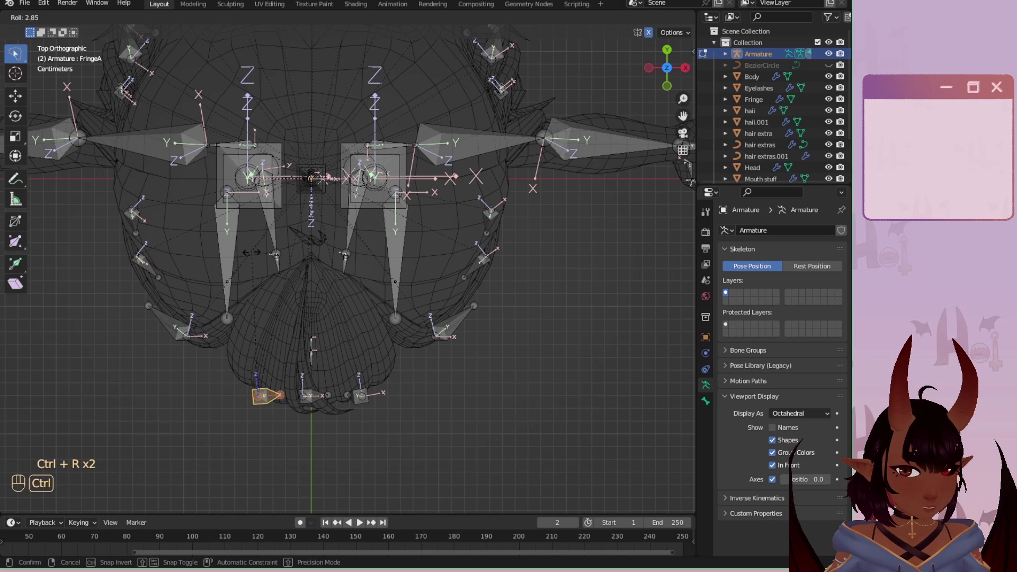
pyautogui.click(209, 246)
pyautogui.scroll(5, 297, 347)
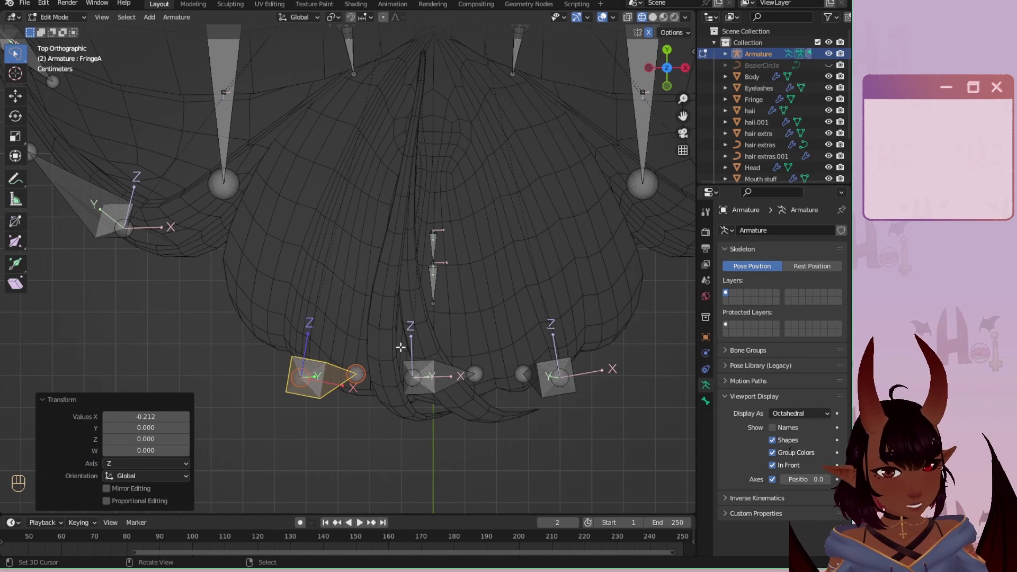
# Adjust the roll of the central FringeC bone slightly in top view.
pyautogui.scroll(-1, 417, 315)
pyautogui.click(413, 359)
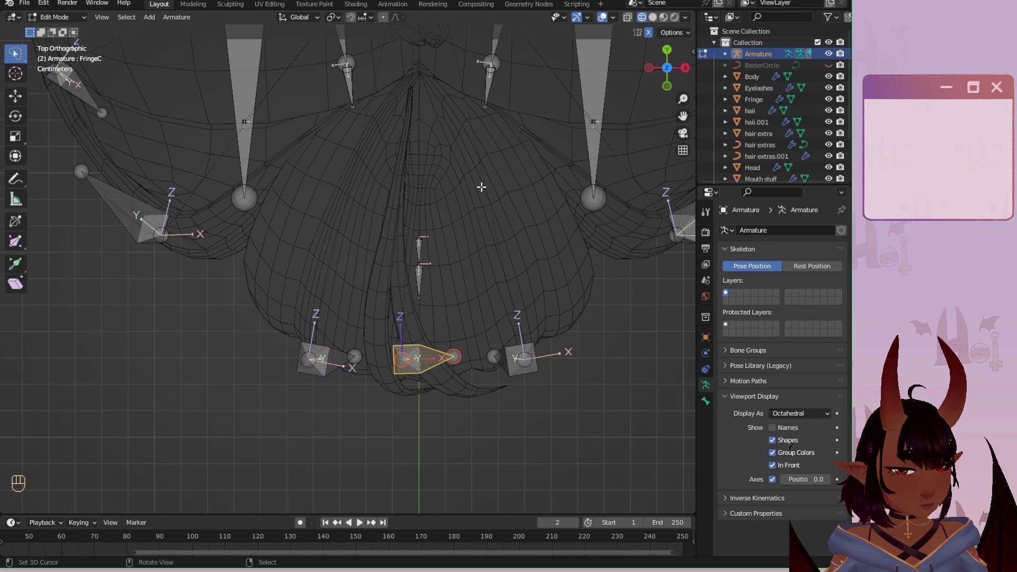
pyautogui.hotkey('ctrl', 'r')
pyautogui.click(476, 175)
# Roll the Fringe_R bone by -0.455 rad to follow the curve of the hair.
pyautogui.scroll(-3, 422, 170)
pyautogui.keyDown('shift'); pyautogui.moveTo(223, 221); pyautogui.dragTo(300, 318, button='middle'); pyautogui.keyUp('shift')
pyautogui.scroll(2, 300, 319)
pyautogui.click(298, 372)
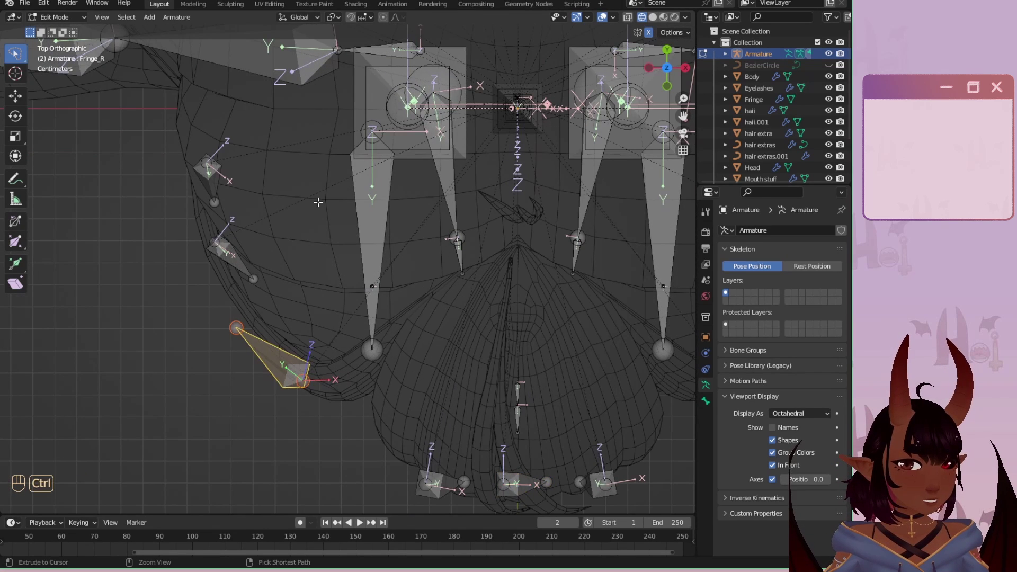
pyautogui.scroll(-3, 318, 202)
pyautogui.hotkey('ctrl', 'r')
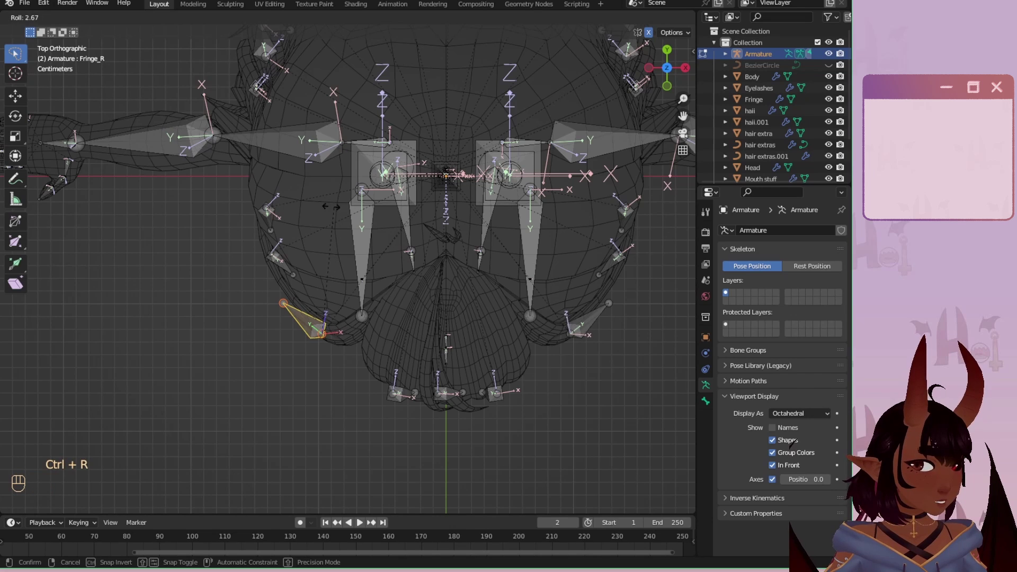
pyautogui.click(552, 275)
# Roll the SideB_L bone by 0.540 rad and the SideB0_L bone by 0.601 rad in top view.
pyautogui.keyDown('shift'); pyautogui.moveTo(634, 316); pyautogui.dragTo(555, 373, button='middle'); pyautogui.keyUp('shift')
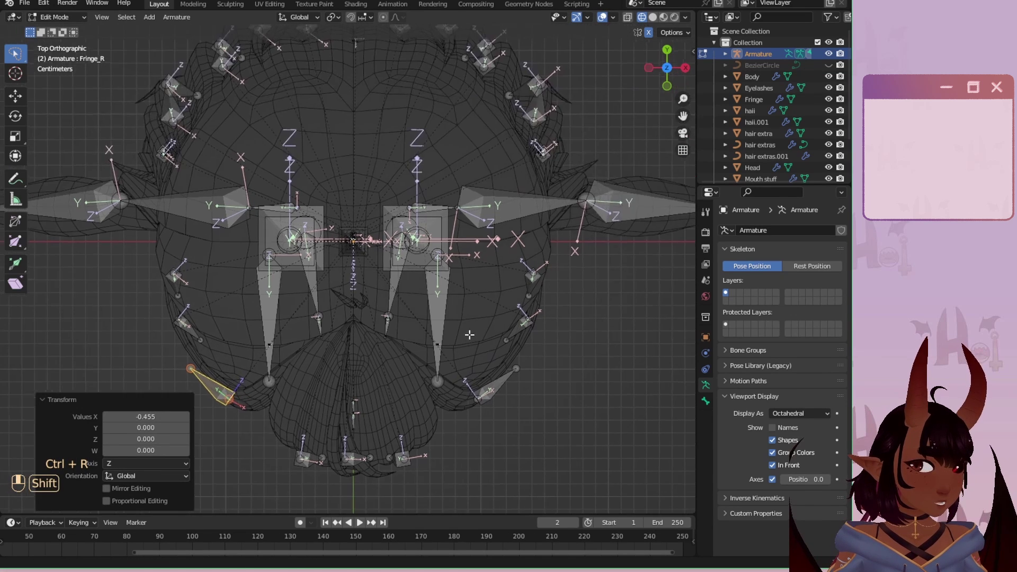
pyautogui.scroll(3, 407, 340)
pyautogui.click(492, 338)
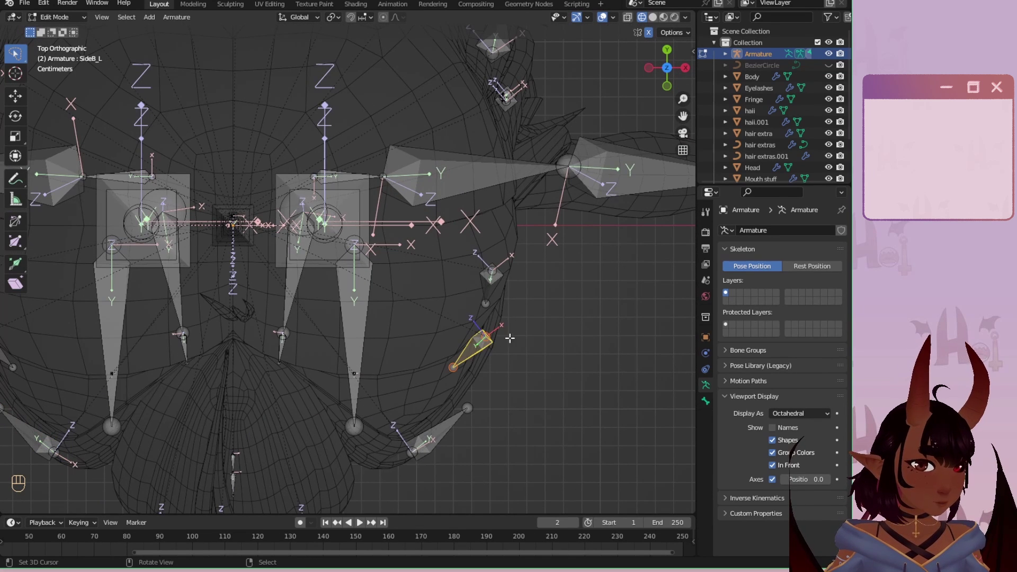
pyautogui.hotkey('ctrl', 'r')
pyautogui.click(556, 382)
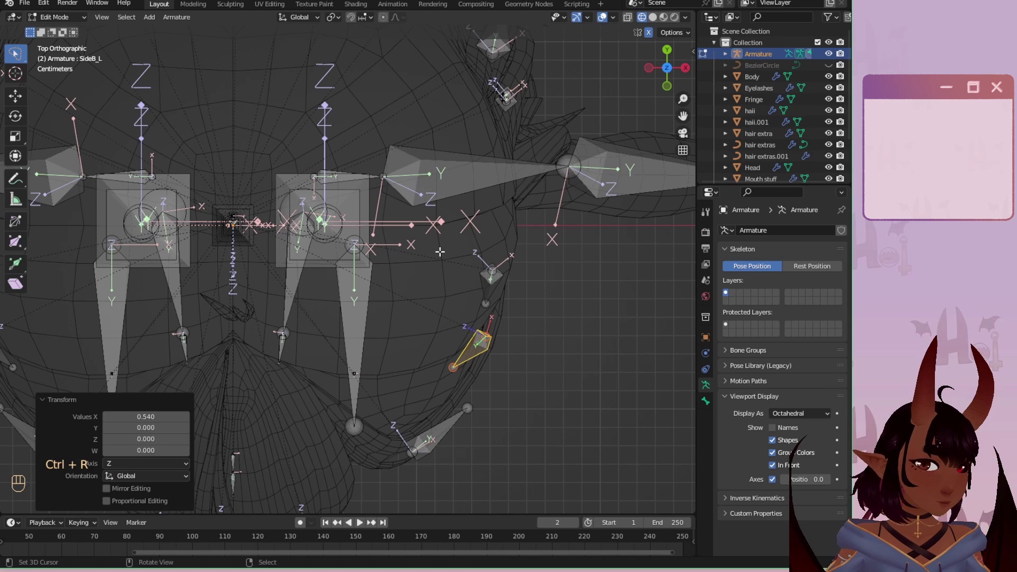
pyautogui.click(489, 284)
pyautogui.hotkey('ctrl', 'r')
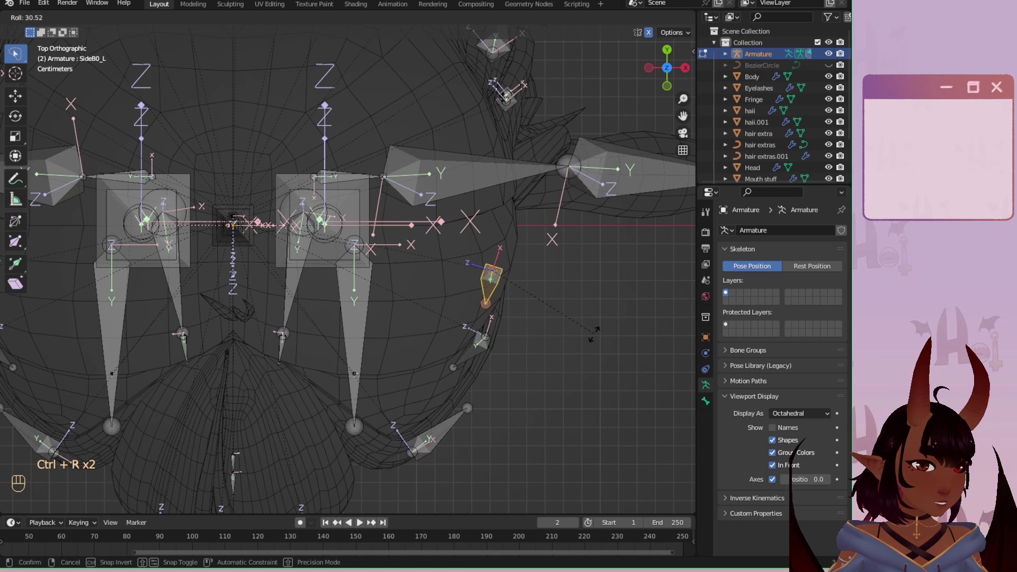
pyautogui.click(590, 341)
pyautogui.keyDown('shift'); pyautogui.moveTo(386, 210); pyautogui.dragTo(372, 299, button='middle'); pyautogui.keyUp('shift')
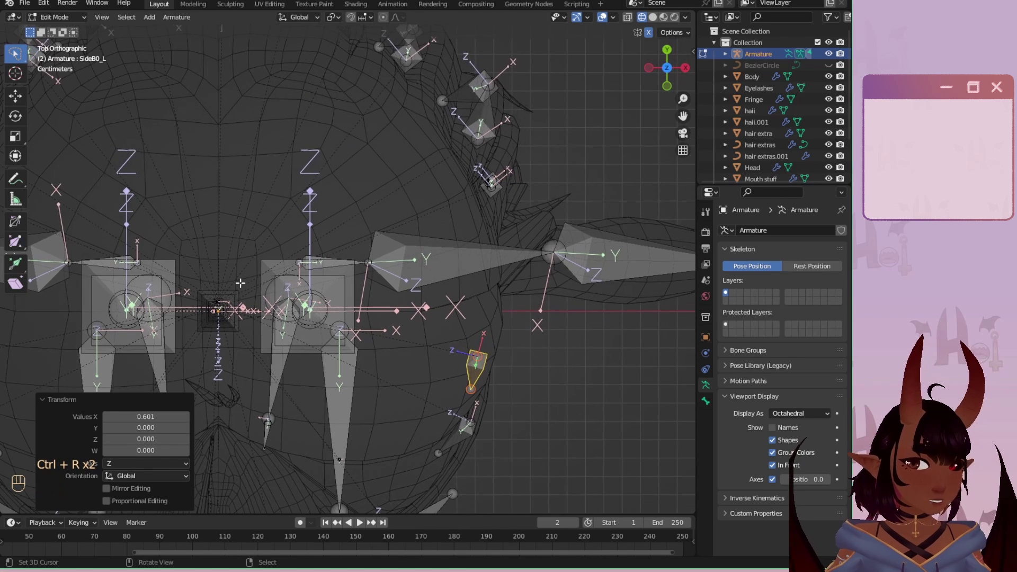
# Select the stacked hair bones just behind the left ear and roll them together so their Z axes point towards the head.
pyautogui.keyDown('shift'); pyautogui.moveTo(524, 240); pyautogui.dragTo(501, 273, button='middle'); pyautogui.keyUp('shift')
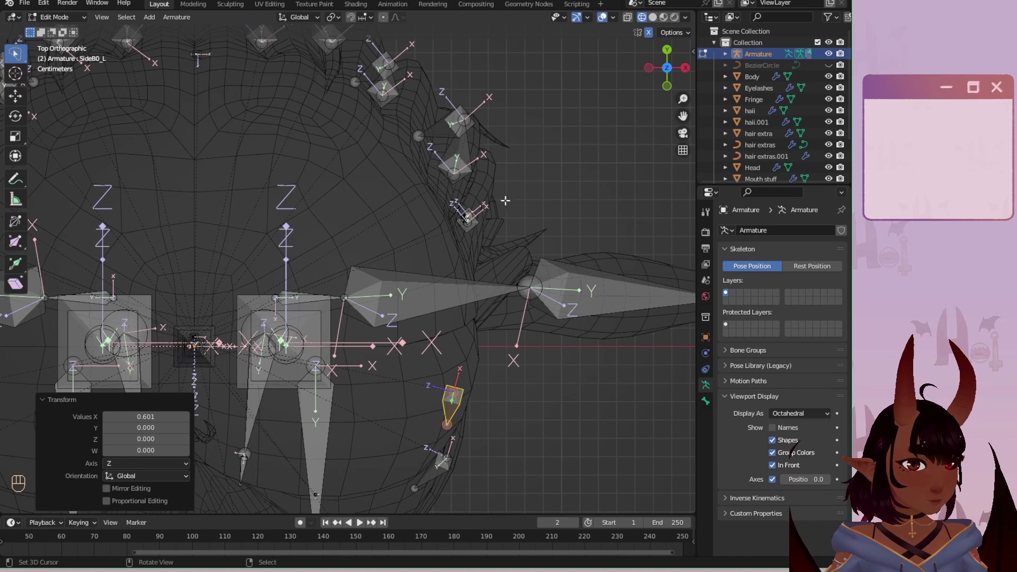
pyautogui.moveTo(554, 183)
pyautogui.keyDown('ctrl'); pyautogui.mouseDown(button='right')
pyautogui.moveTo(468, 181)
pyautogui.moveTo(423, 236)
pyautogui.moveTo(547, 188)
pyautogui.mouseUp(button='right'); pyautogui.keyUp('ctrl')
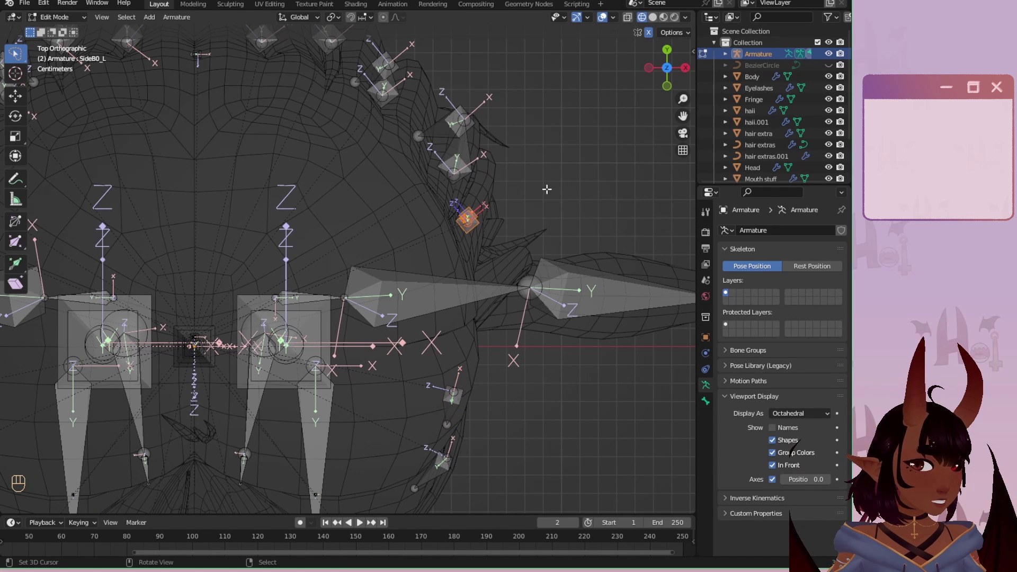
pyautogui.hotkey('ctrl', 'r')
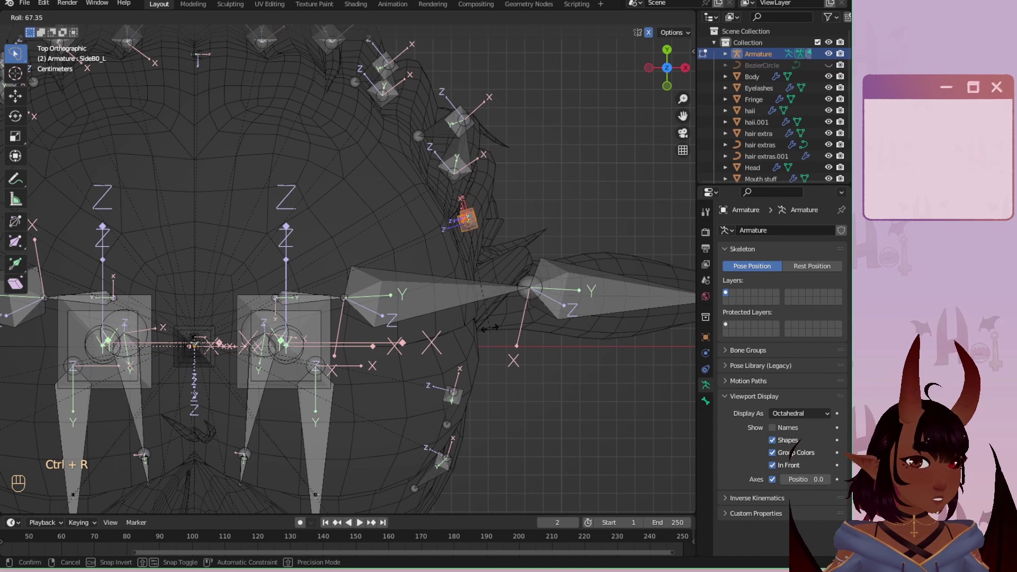
pyautogui.click(473, 324)
# Roll the remaining left hair bone pairs towards the back of the head so their Z axes point inward.
pyautogui.moveTo(529, 283); pyautogui.dragTo(466, 240)
pyautogui.hotkey('ctrl', 'r')
pyautogui.click(533, 116)
pyautogui.hotkey('ctrl', 'r')
pyautogui.moveTo(495, 210); pyautogui.dragTo(374, 78)
pyautogui.click(590, 57)
pyautogui.hotkey('ctrl', 'r')
pyautogui.click(398, 155)
# Roll the rearmost left pair with BackHair_L.001 so their Z axes point towards the head.
pyautogui.rightClick(362, 120)
pyautogui.keyDown('shift'); pyautogui.rightClick(354, 96); pyautogui.keyUp('shift')
pyautogui.hotkey('ctrl', 'r')
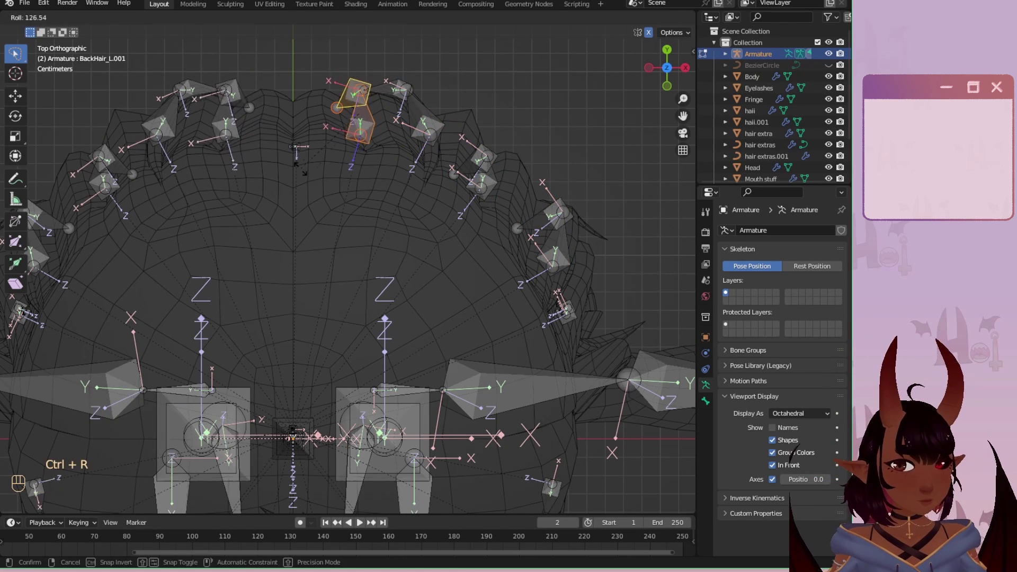
pyautogui.click(324, 138)
# Move the Ahoge bone by -0.21106 m along Y in side view to the base of the ahoge strand.
pyautogui.rightClick(303, 146)
pyautogui.scroll(-3, 303, 145)
pyautogui.moveTo(303, 146); pyautogui.dragTo(412, 128, button='middle')
pyautogui.press('KP_1')
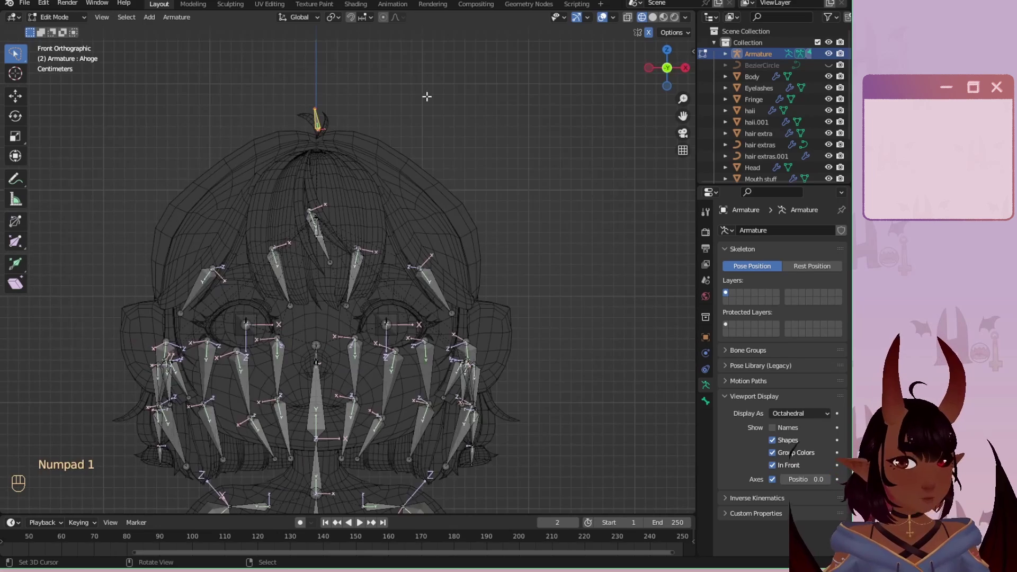
pyautogui.press('KP_3')
pyautogui.scroll(5, 272, 68)
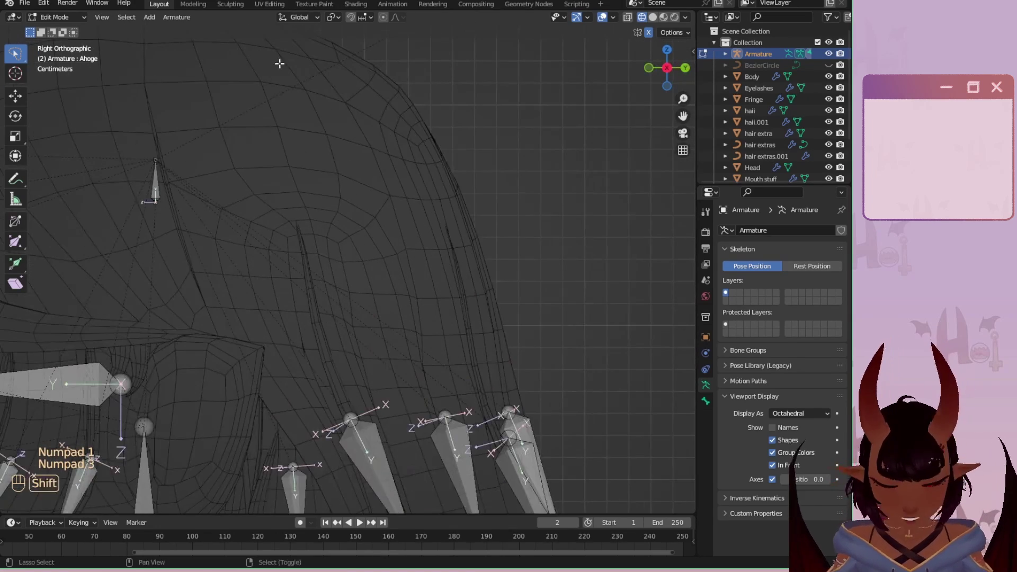
pyautogui.keyDown('shift'); pyautogui.moveTo(279, 61); pyautogui.dragTo(370, 193, button='middle'); pyautogui.keyUp('shift')
pyautogui.press('g')
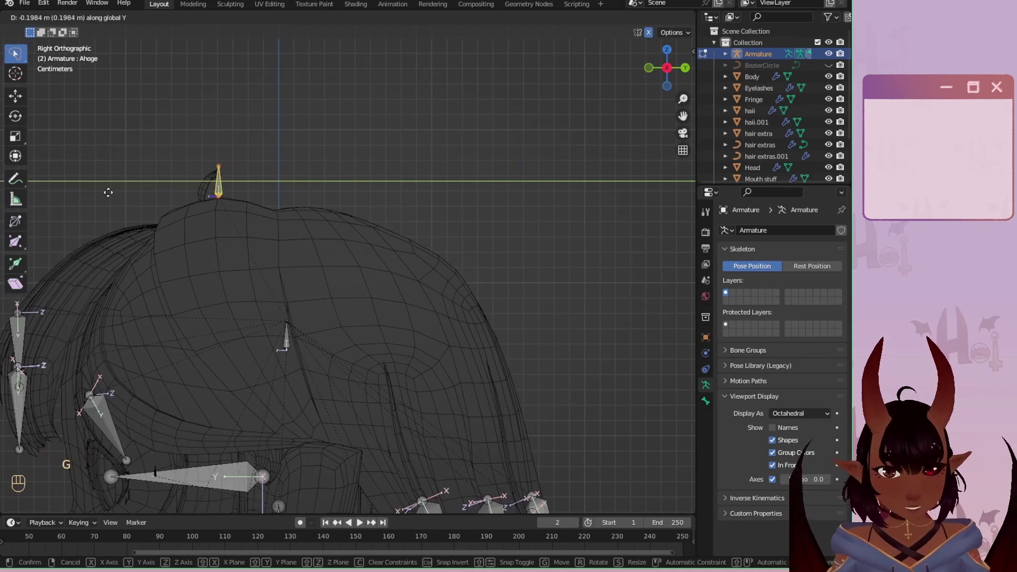
pyautogui.click(89, 192)
pyautogui.scroll(5, 325, 211)
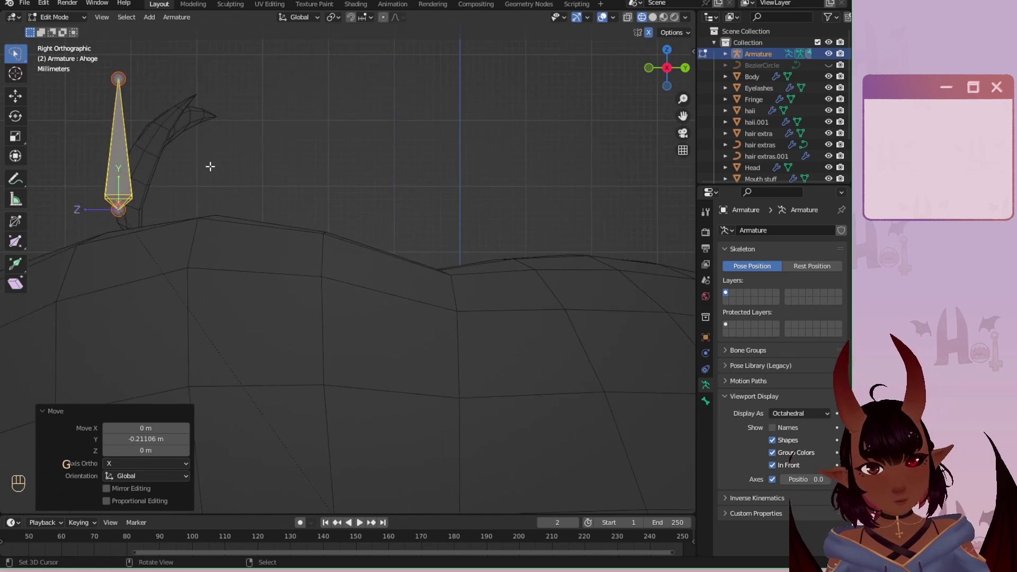
# Move the Ahoge bone's tip back along Y so the bone leans with the strand.
pyautogui.keyDown('shift'); pyautogui.moveTo(209, 165); pyautogui.dragTo(338, 251, button='middle'); pyautogui.keyUp('shift')
pyautogui.click(265, 184)
pyautogui.press('g')
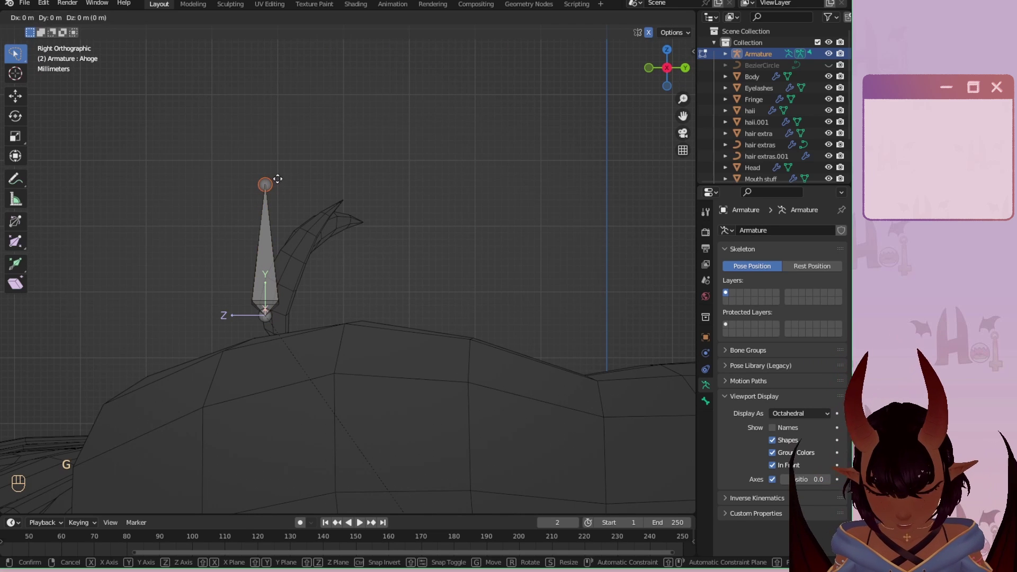
pyautogui.press('y')
pyautogui.click(309, 291)
# Move the Ahoge bone's base by 0.002333 m in Y and 0.005963 m in Z, and view it from the front.
pyautogui.click(261, 318)
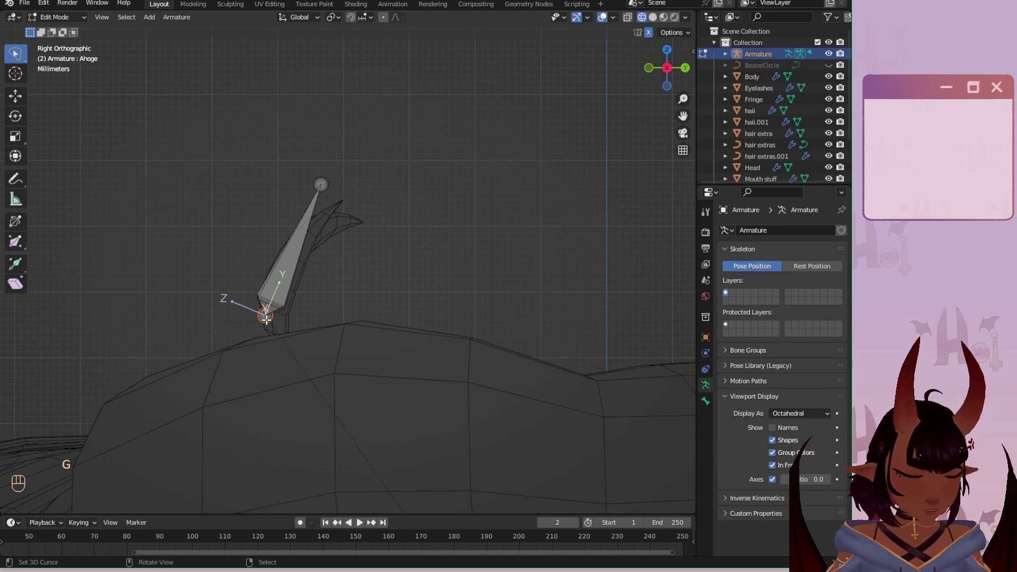
pyautogui.press('g')
pyautogui.click(284, 282)
pyautogui.press('KP_1')
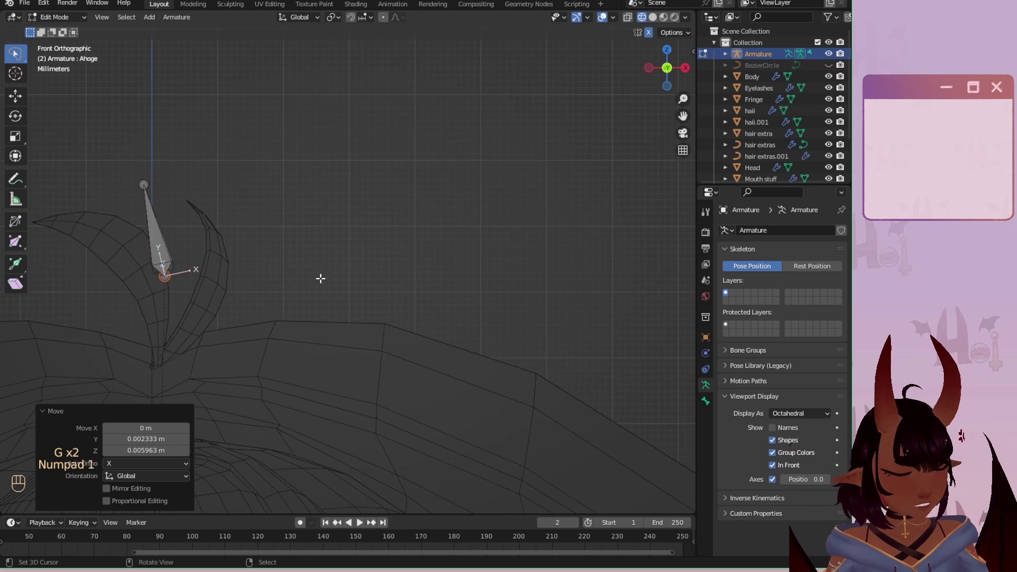
# Roll the Ahoge bone to 174° in side view.
pyautogui.keyDown('shift'); pyautogui.moveTo(231, 284); pyautogui.dragTo(370, 255, button='middle'); pyautogui.keyUp('shift')
pyautogui.press('KP_3')
pyautogui.click(333, 242)
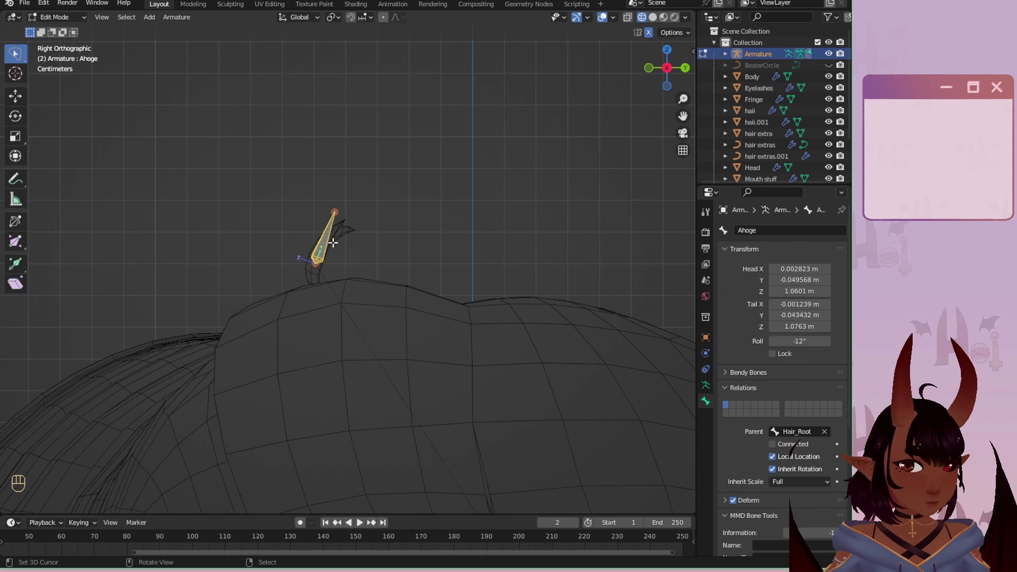
pyautogui.hotkey('ctrl', 'r')
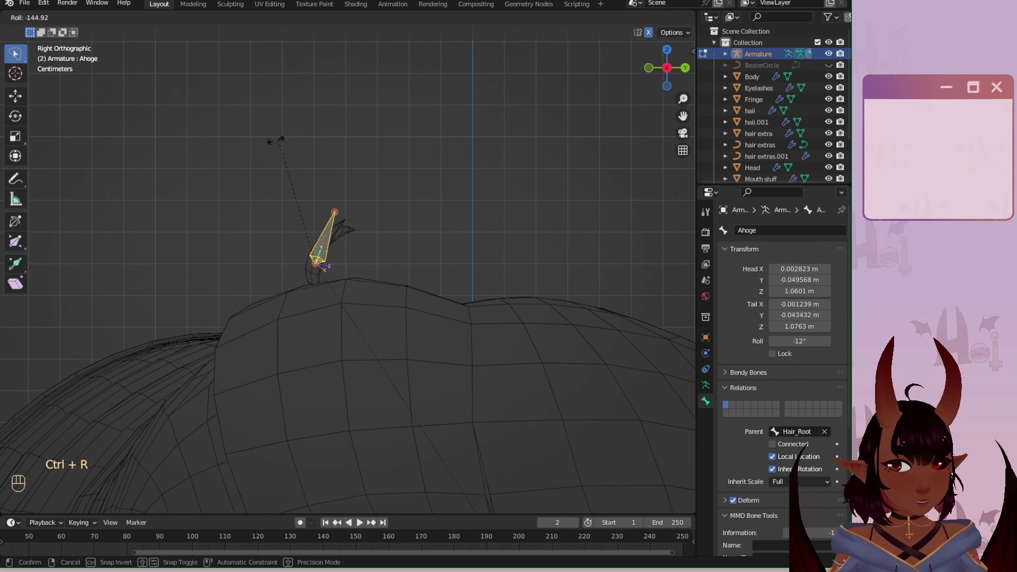
pyautogui.click(213, 202)
# Check the bone axes across the whole skeleton, deselect all bones and save the file.
pyautogui.scroll(-5, 404, 311)
pyautogui.moveTo(404, 311); pyautogui.dragTo(522, 345, button='middle')
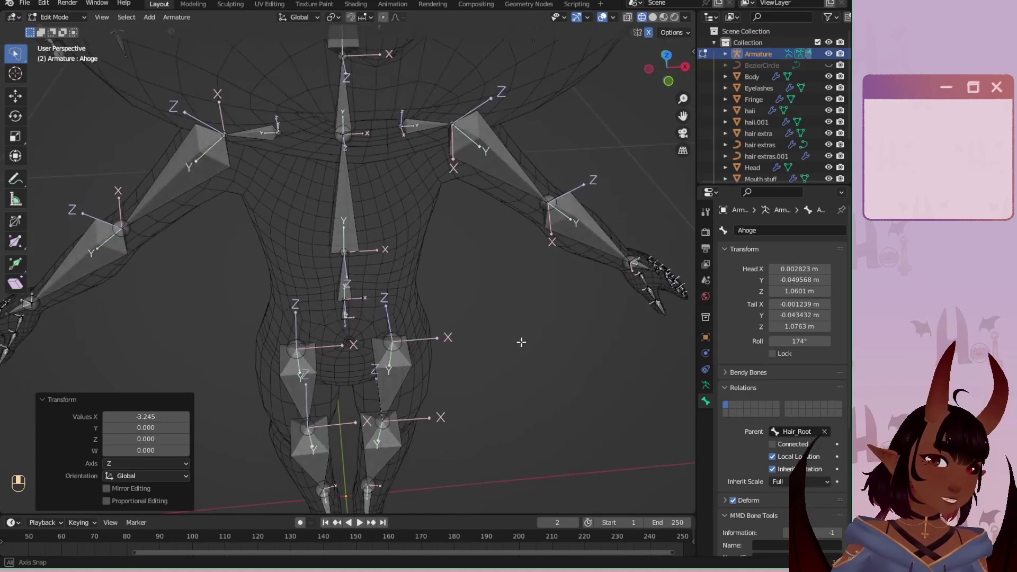
pyautogui.scroll(-3, 494, 300)
pyautogui.scroll(3, 466, 292)
pyautogui.keyDown('shift'); pyautogui.moveTo(385, 165); pyautogui.dragTo(349, 191, button='middle'); pyautogui.keyUp('shift')
pyautogui.scroll(1, 336, 250)
pyautogui.scroll(-5, 335, 249)
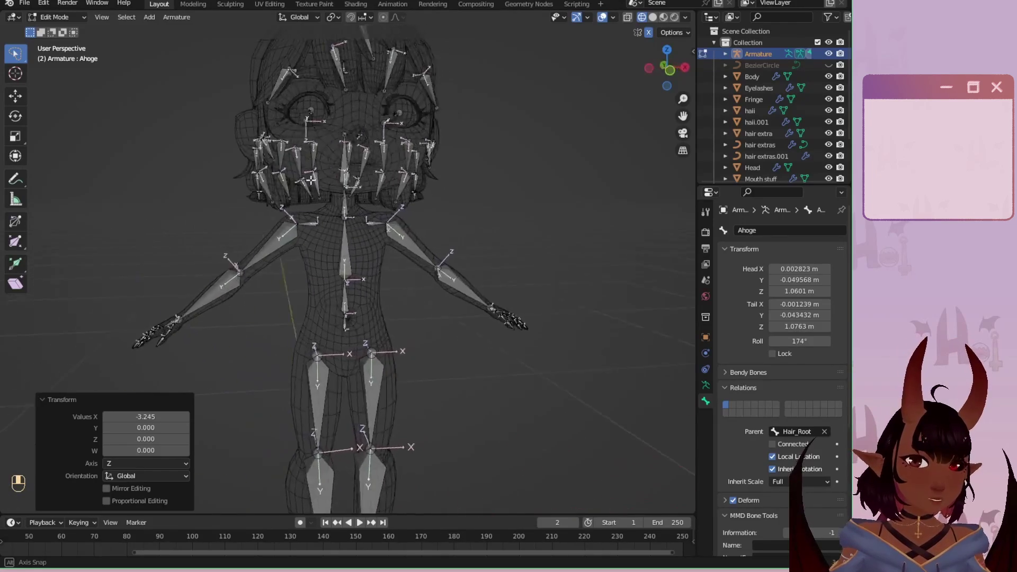
pyautogui.scroll(2, 349, 212)
pyautogui.press('a')
pyautogui.press('a')
pyautogui.hotkey('ctrl', 's')
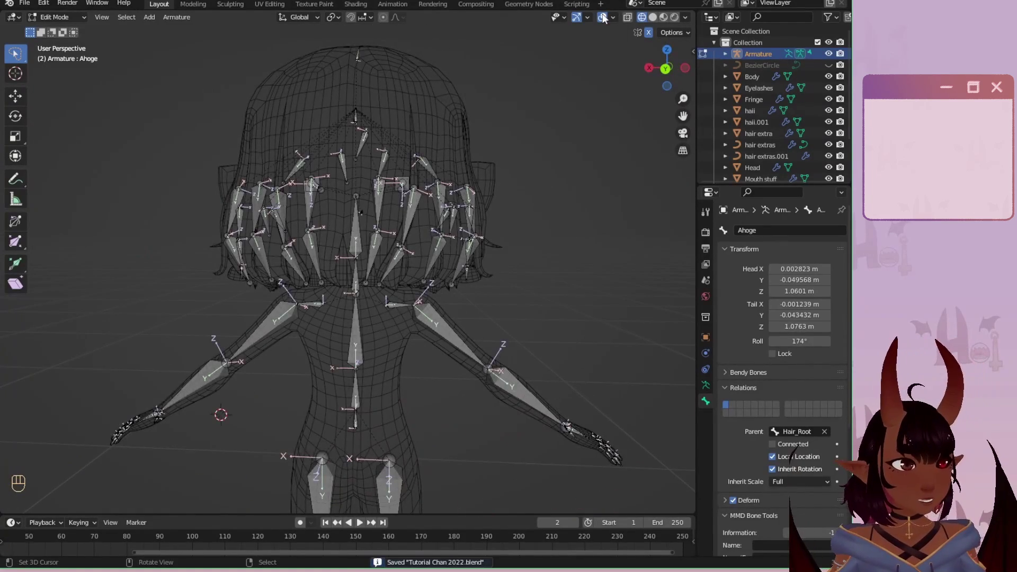
# Hide the viewport overlays and examine the bare hair and body mesh from behind.
pyautogui.moveTo(403, 212); pyautogui.dragTo(444, 208, button='middle')
pyautogui.scroll(3, 434, 201)
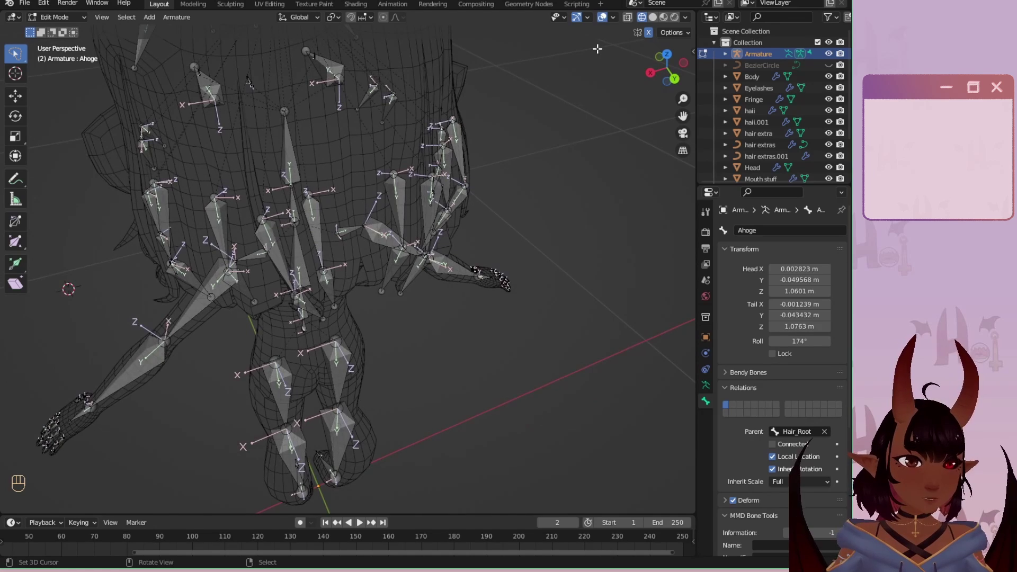
pyautogui.click(602, 17)
pyautogui.moveTo(325, 228); pyautogui.dragTo(253, 200, button='middle')
pyautogui.moveTo(198, 103); pyautogui.dragTo(284, 62, button='middle')
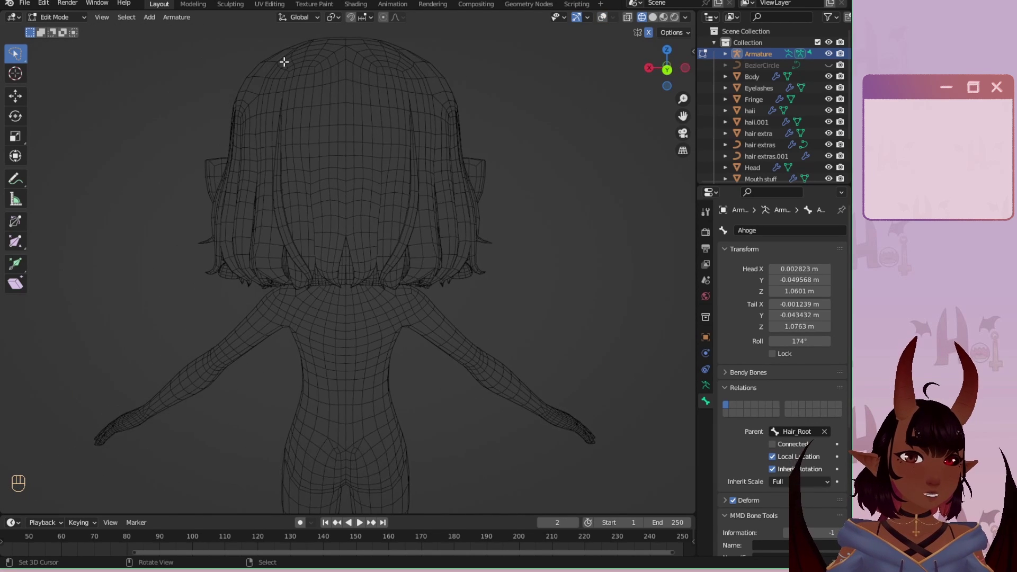
pyautogui.moveTo(261, 244); pyautogui.dragTo(272, 277, button='middle')
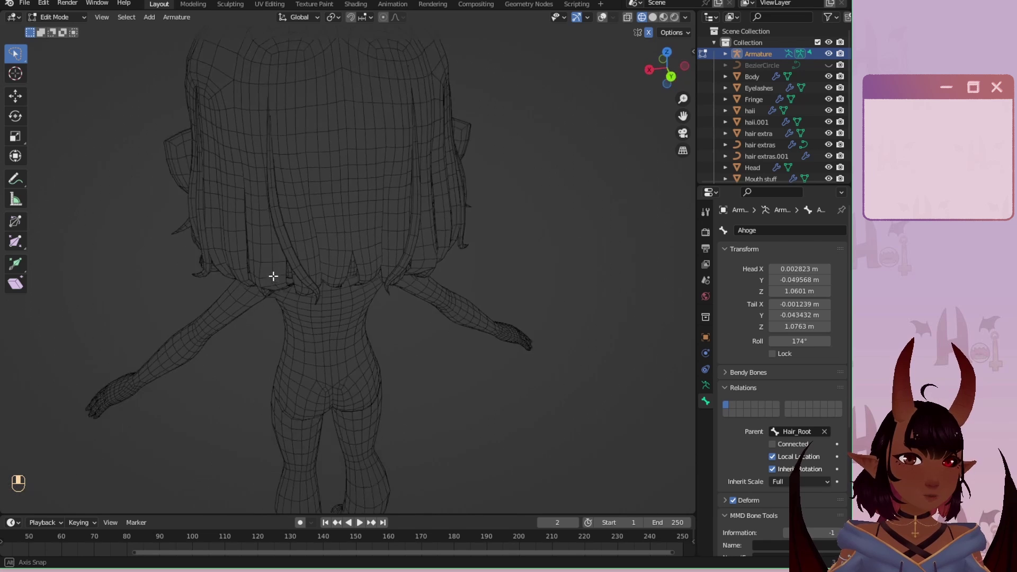
pyautogui.scroll(2, 313, 232)
pyautogui.keyDown('shift'); pyautogui.moveTo(344, 167); pyautogui.dragTo(354, 214, button='middle'); pyautogui.keyUp('shift')
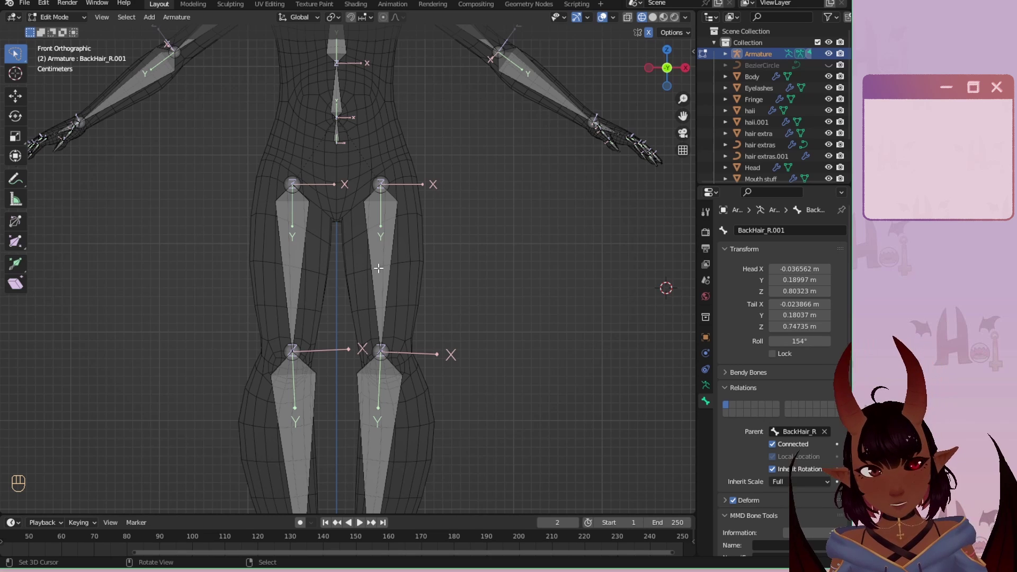
# Examine the full skeleton from the front, including the Head and Left_Eye bones.
pyautogui.scroll(-3, 246, 158)
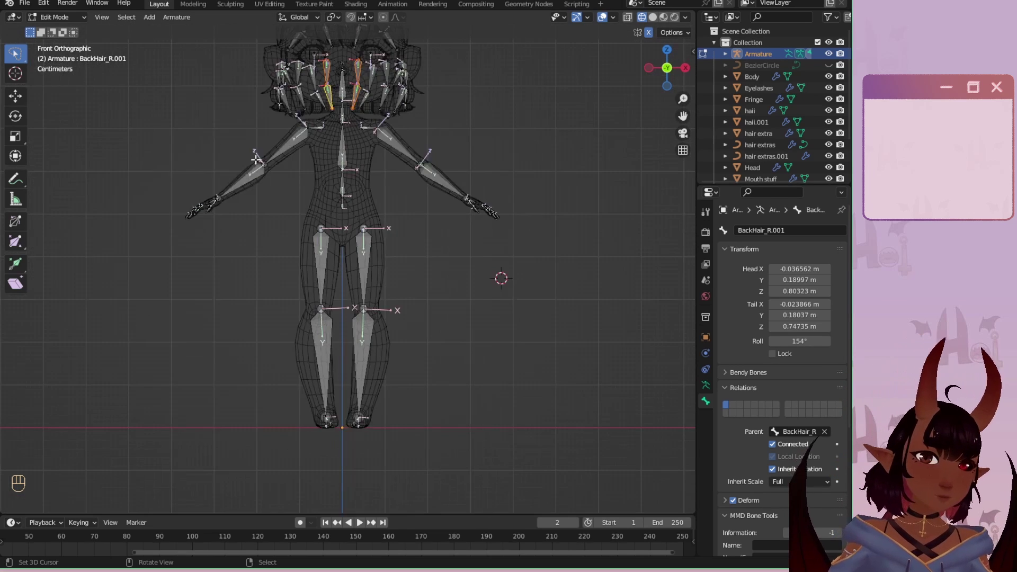
pyautogui.scroll(2, 318, 239)
pyautogui.keyDown('shift'); pyautogui.scroll(1, 347, 287); pyautogui.keyUp('shift')
pyautogui.scroll(3, 347, 287)
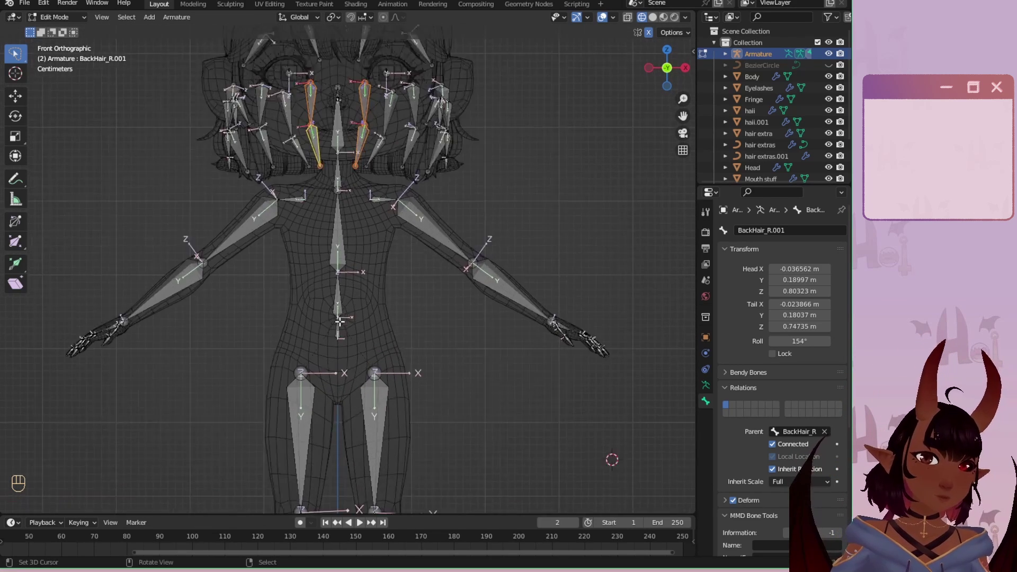
pyautogui.scroll(1, 347, 269)
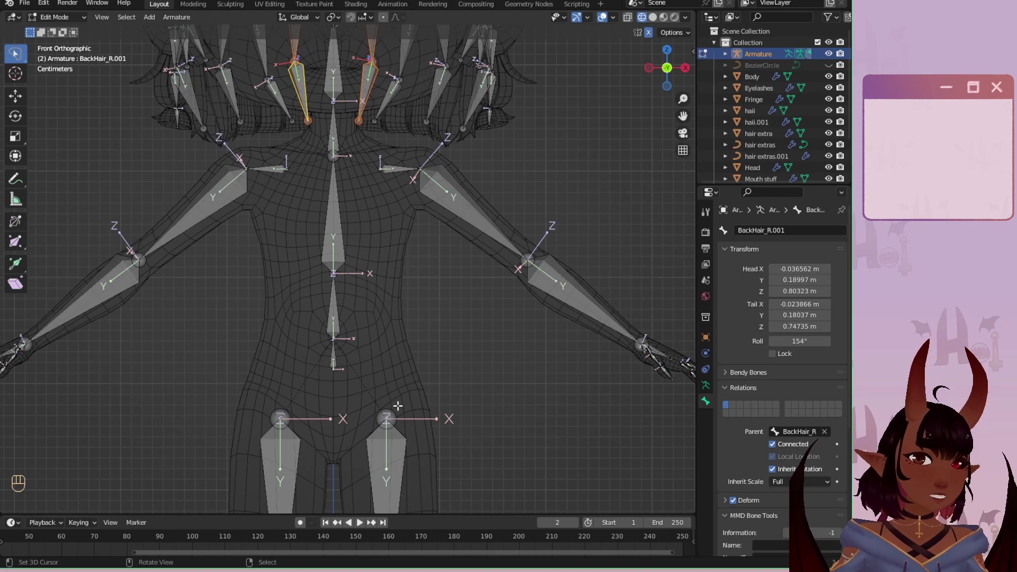
pyautogui.keyDown('shift'); pyautogui.scroll(4, 371, 318); pyautogui.keyUp('shift')
pyautogui.scroll(1, 328, 223)
pyautogui.click(322, 182)
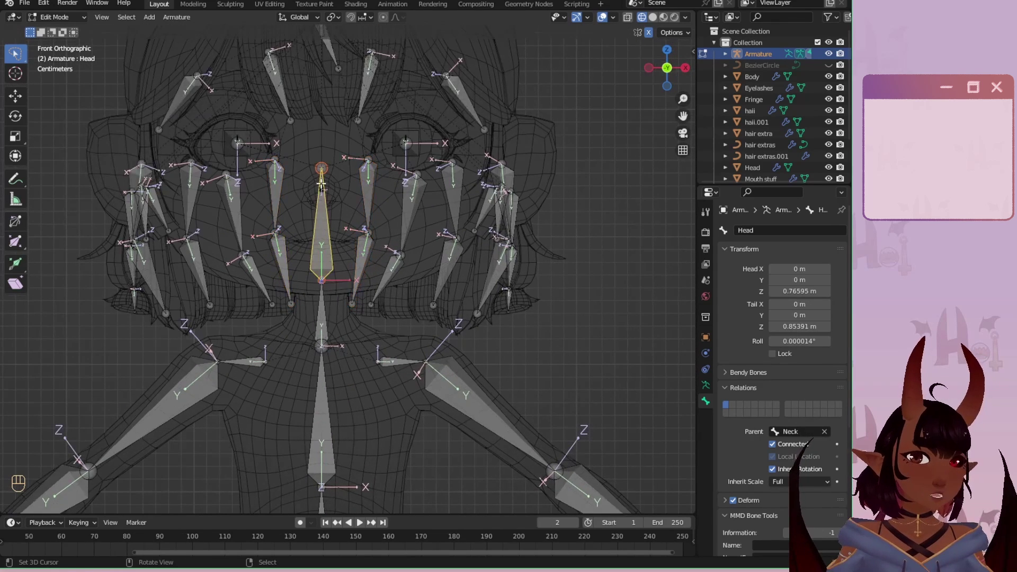
pyautogui.click(409, 142)
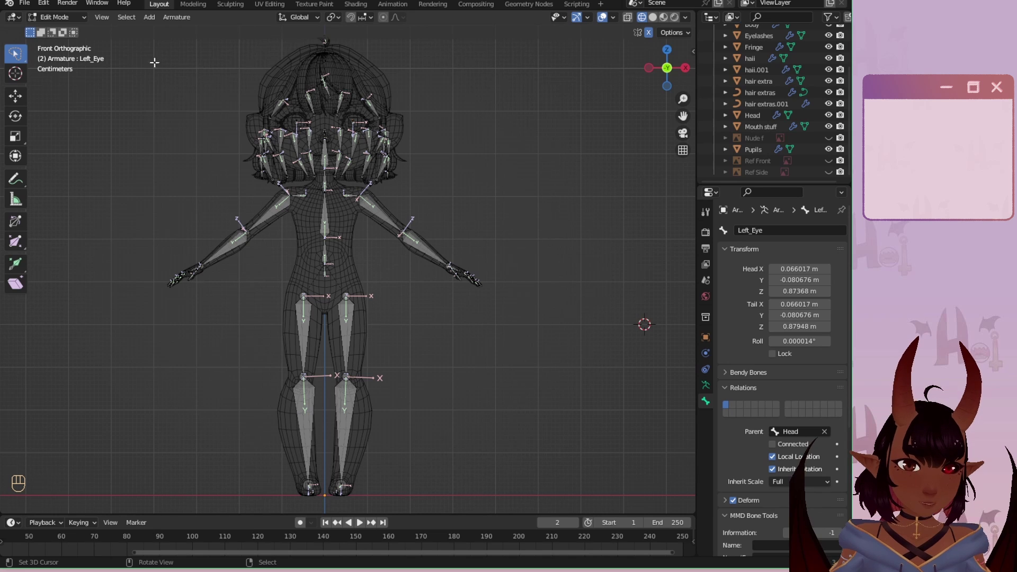
# Leave armature editing by switching to Object Mode.
pyautogui.click(75, 18)
pyautogui.click(56, 27)
pyautogui.scroll(-2, 424, 291)
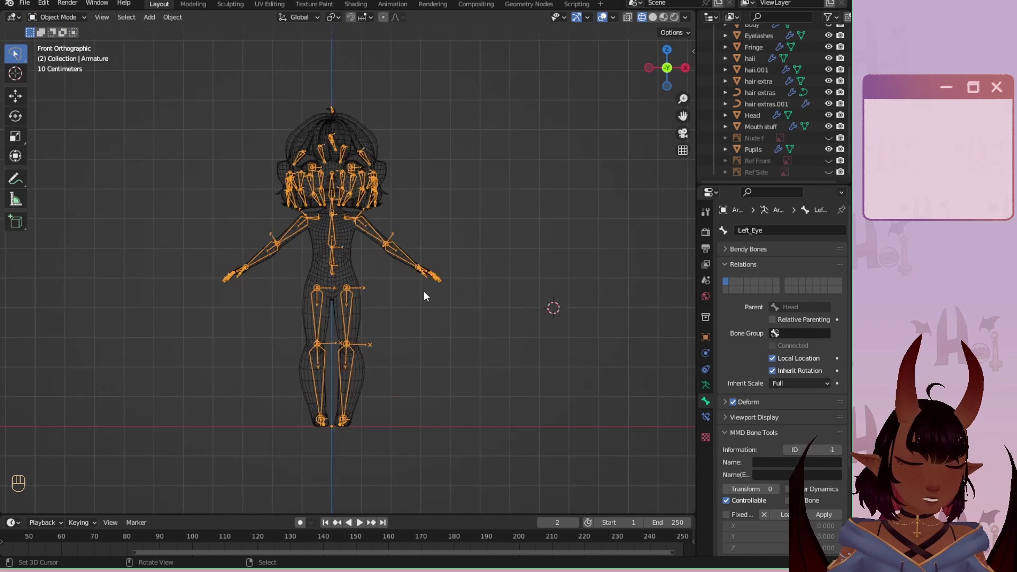
pyautogui.scroll(2, 423, 290)
# Check the scene's objects one by one: Pupils, Mouth stuff, Head, both hair extras and BezierCircle.
pyautogui.click(755, 152)
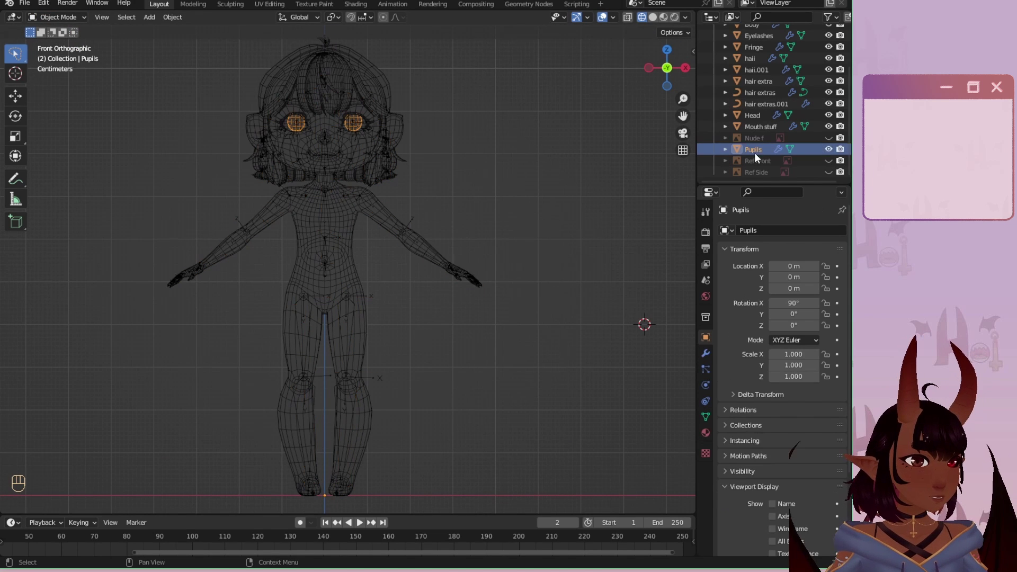
pyautogui.click(759, 126)
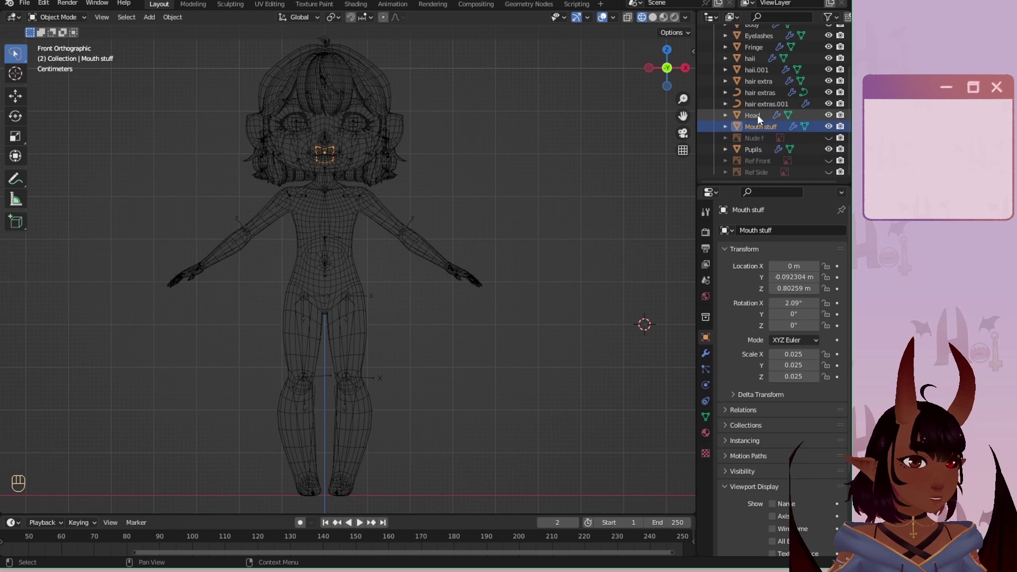
pyautogui.click(758, 115)
pyautogui.click(758, 104)
pyautogui.click(758, 93)
pyautogui.keyDown('shift'); pyautogui.moveTo(413, 128); pyautogui.dragTo(431, 221, button='middle'); pyautogui.keyUp('shift')
pyautogui.scroll(5, 407, 281)
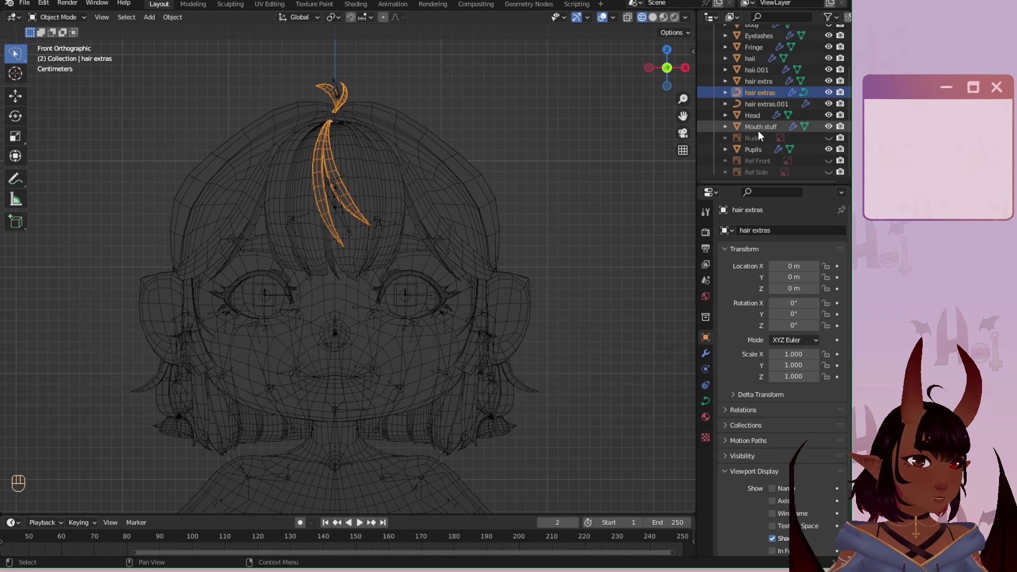
pyautogui.scroll(3, 751, 116)
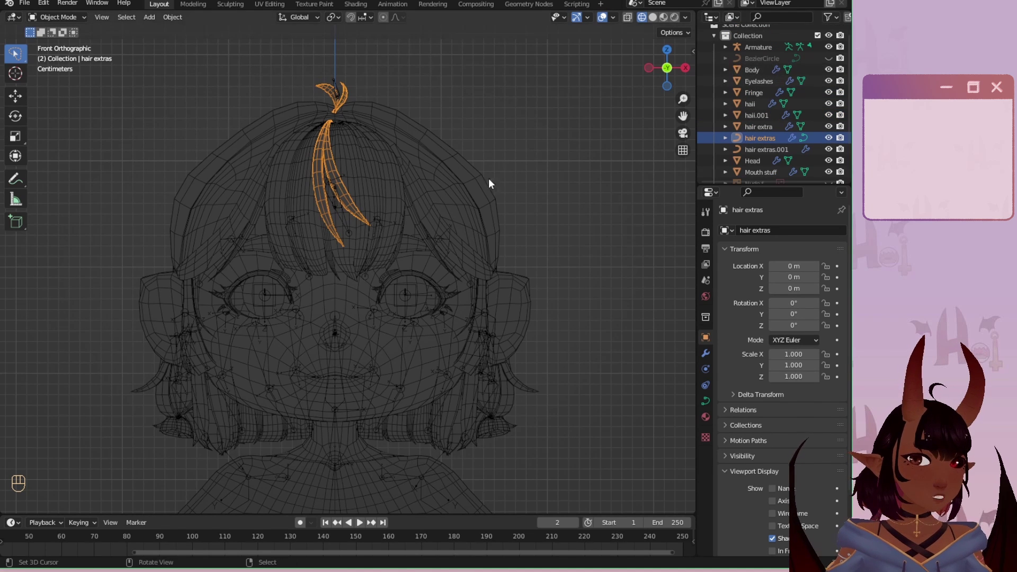
pyautogui.scroll(-8, 482, 214)
pyautogui.scroll(6, 476, 249)
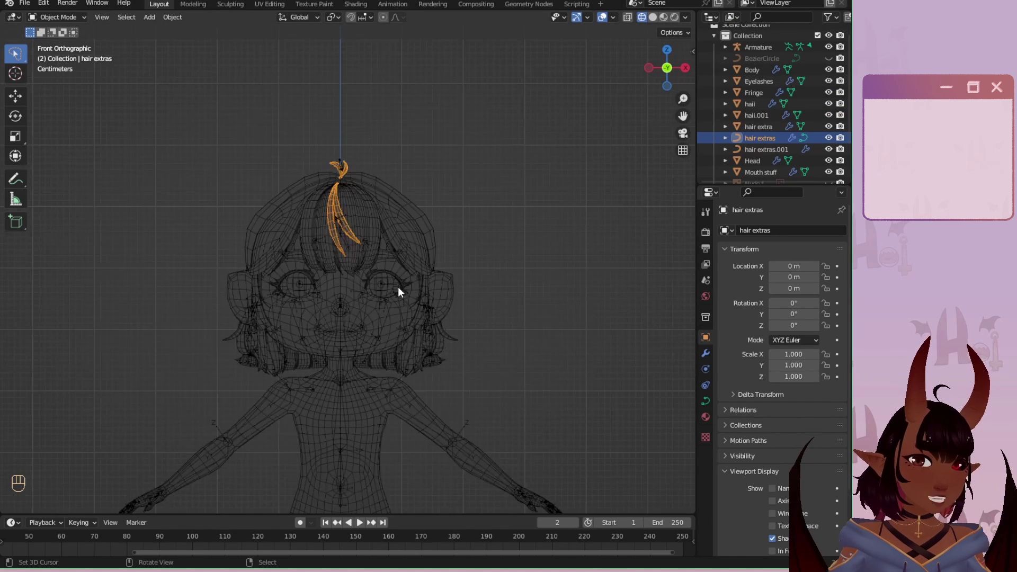
pyautogui.click(762, 60)
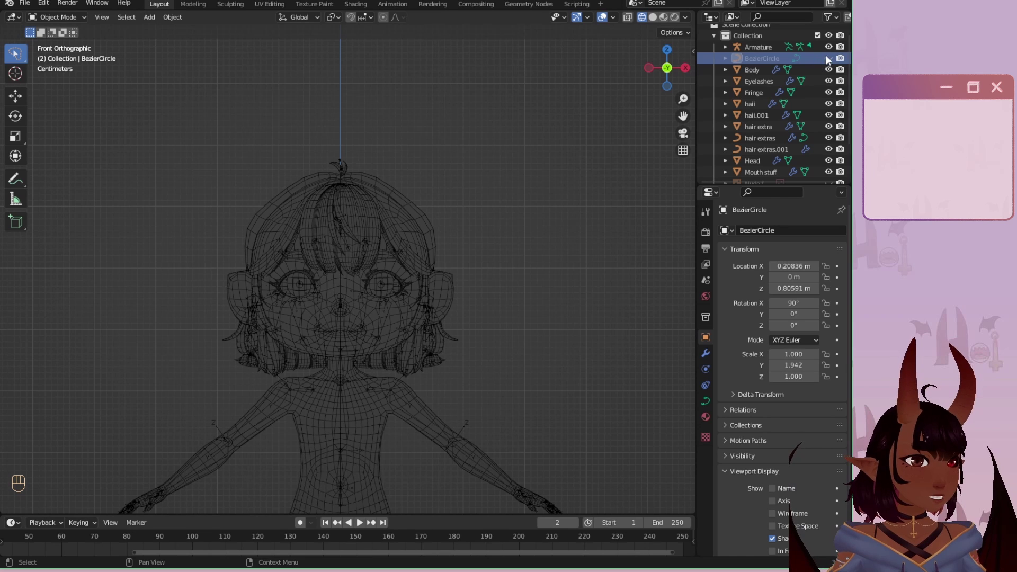
pyautogui.click(829, 59)
pyautogui.scroll(-2, 788, 97)
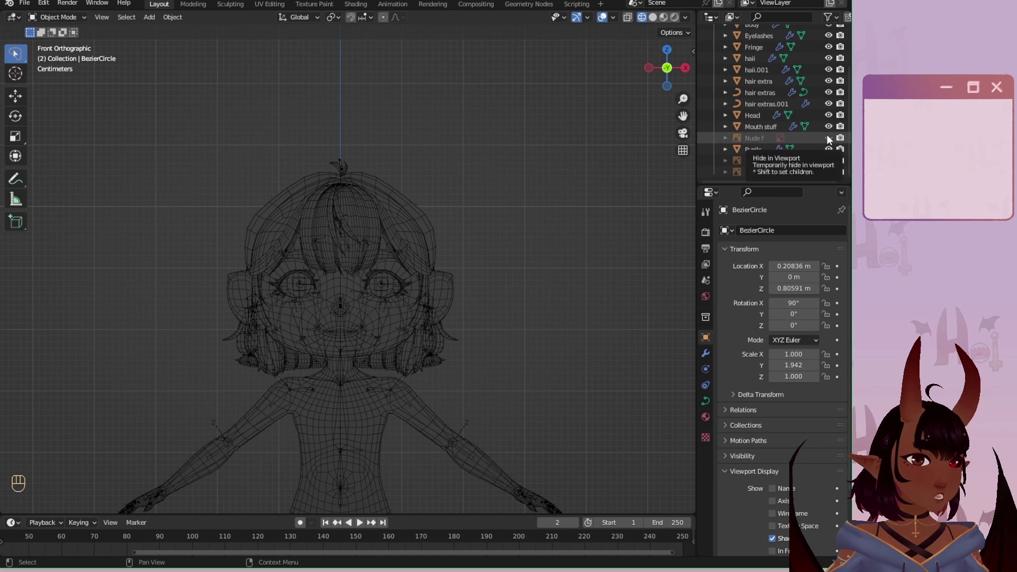
# Select the hair extras.001 object, view its strands from the side and save the file.
pyautogui.click(746, 102)
pyautogui.scroll(1, 404, 233)
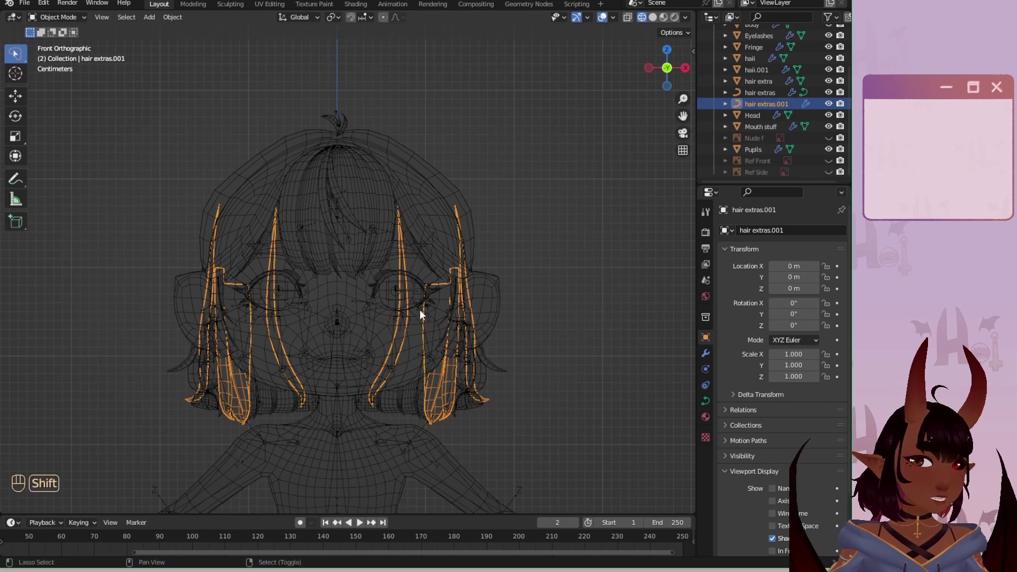
pyautogui.moveTo(420, 257); pyautogui.dragTo(401, 221, button='middle')
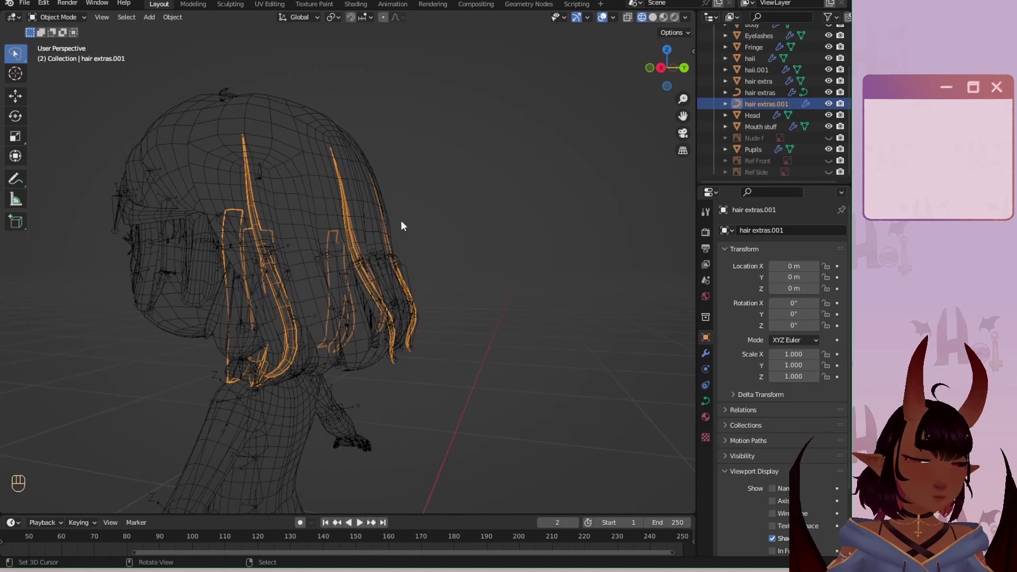
pyautogui.scroll(1, 215, 215)
pyautogui.keyDown('shift'); pyautogui.moveTo(312, 199); pyautogui.dragTo(341, 198, button='middle'); pyautogui.keyUp('shift')
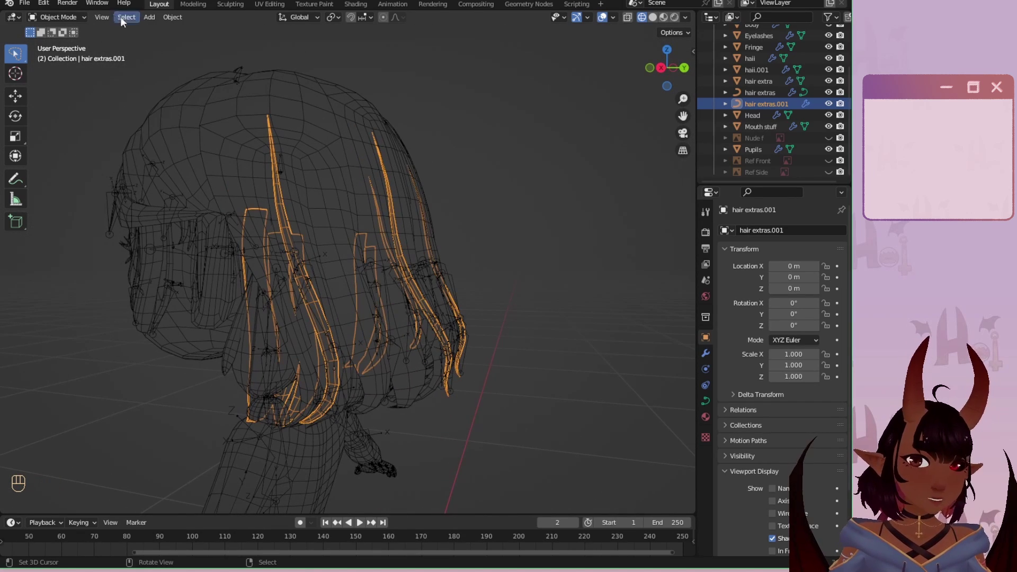
pyautogui.click(24, 3)
pyautogui.click(49, 78)
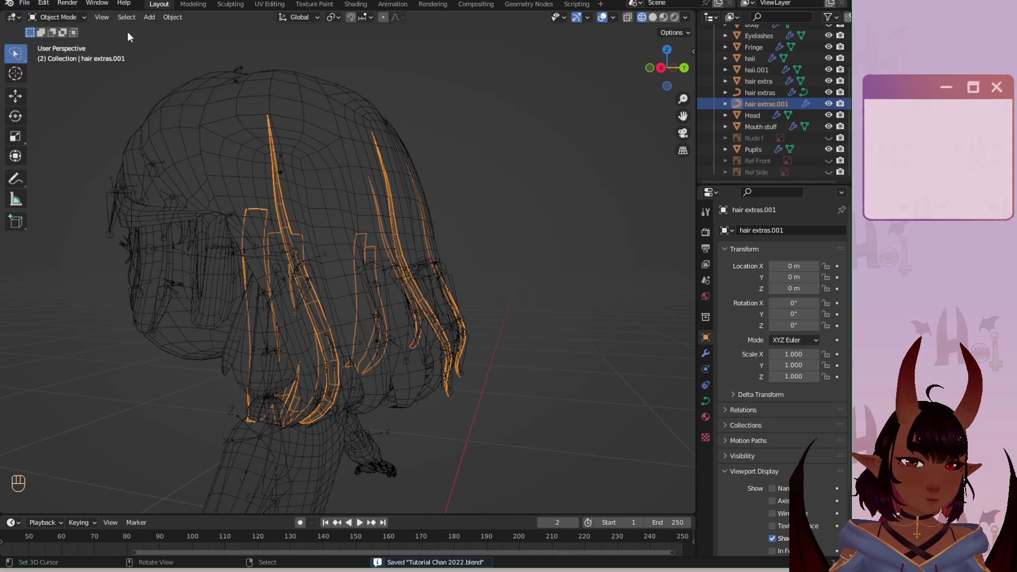
# Remove the Subdivision and Mirror modifiers from hair extras.001.
pyautogui.click(171, 17)
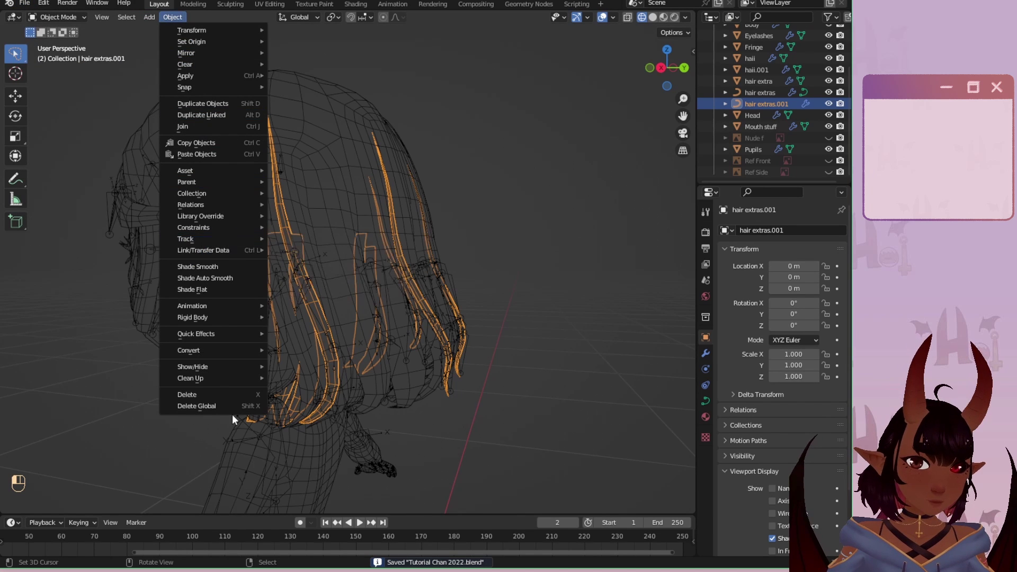
pyautogui.click(706, 352)
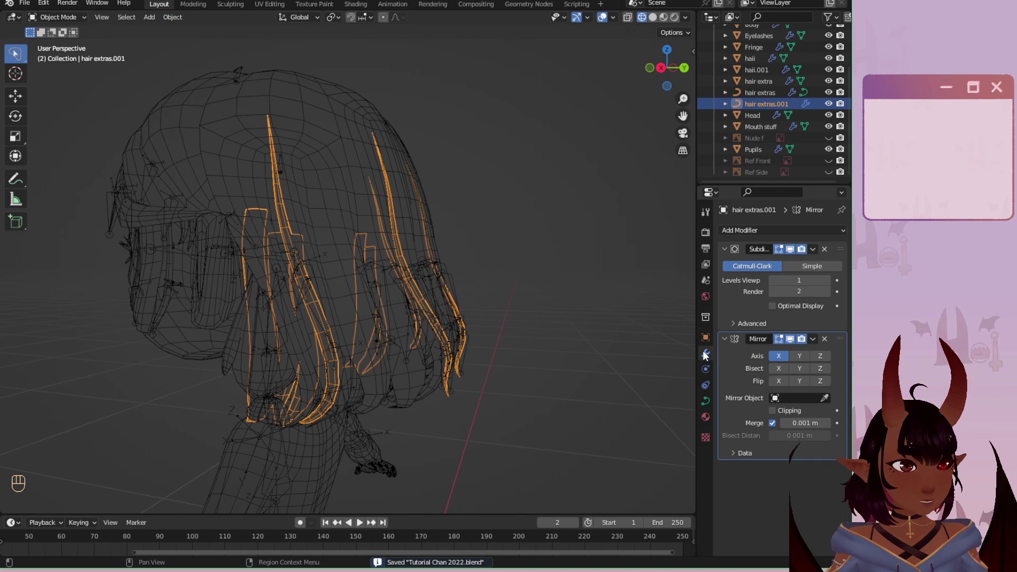
pyautogui.click(825, 249)
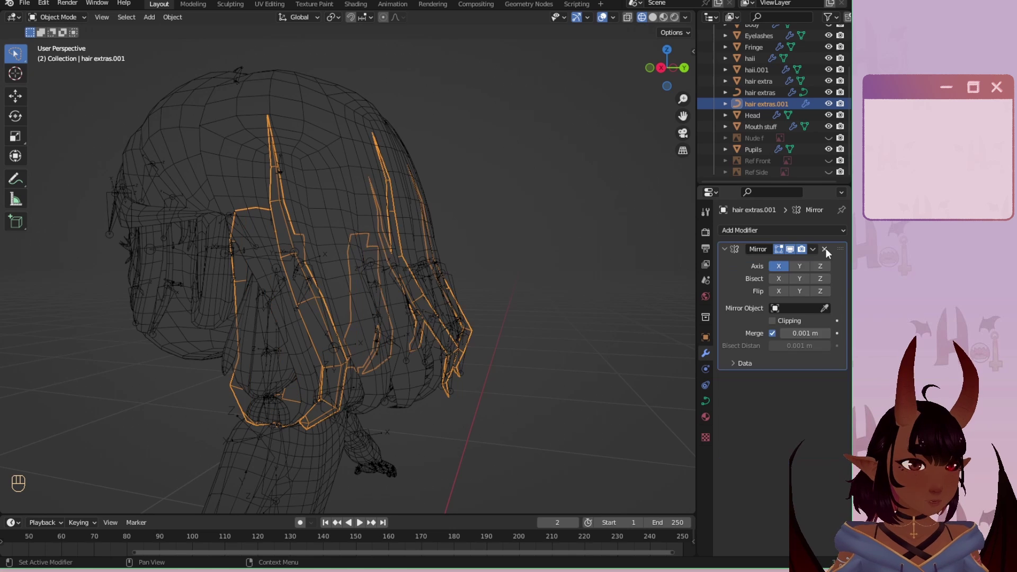
pyautogui.click(825, 249)
# Convert the hair extras.001 curve to a mesh.
pyautogui.click(164, 18)
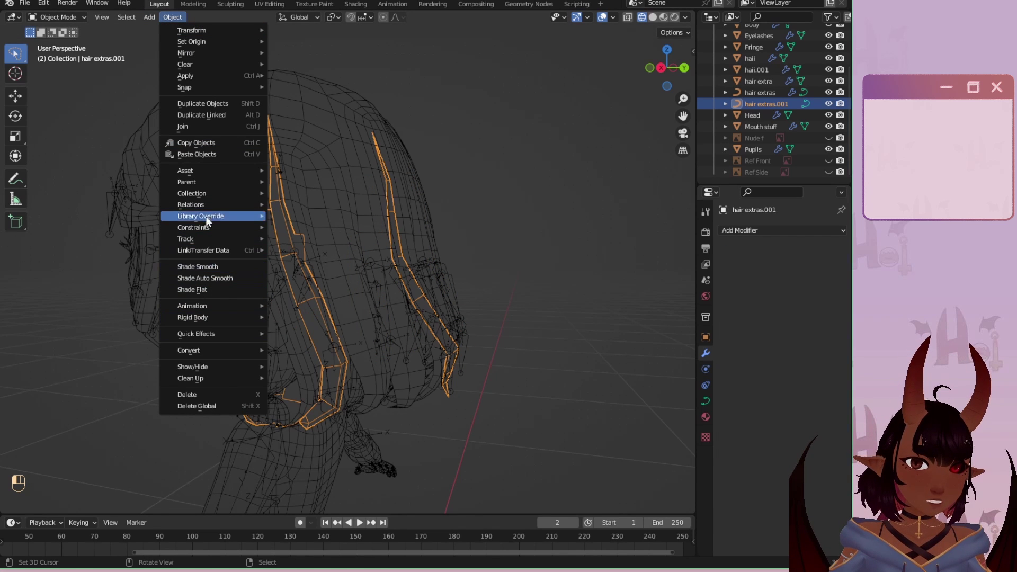
pyautogui.moveTo(208, 204)
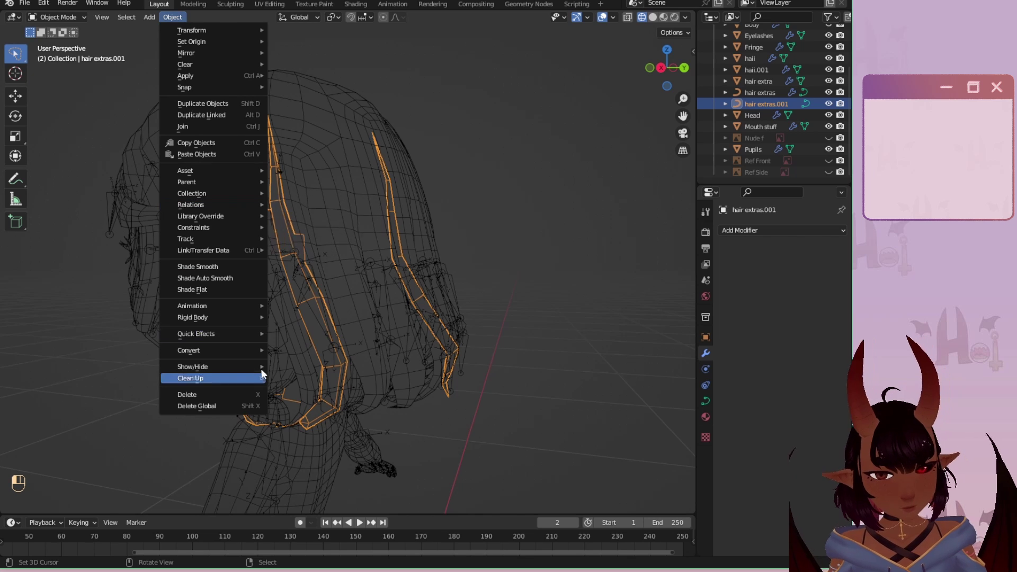
pyautogui.moveTo(254, 356)
pyautogui.click(319, 359)
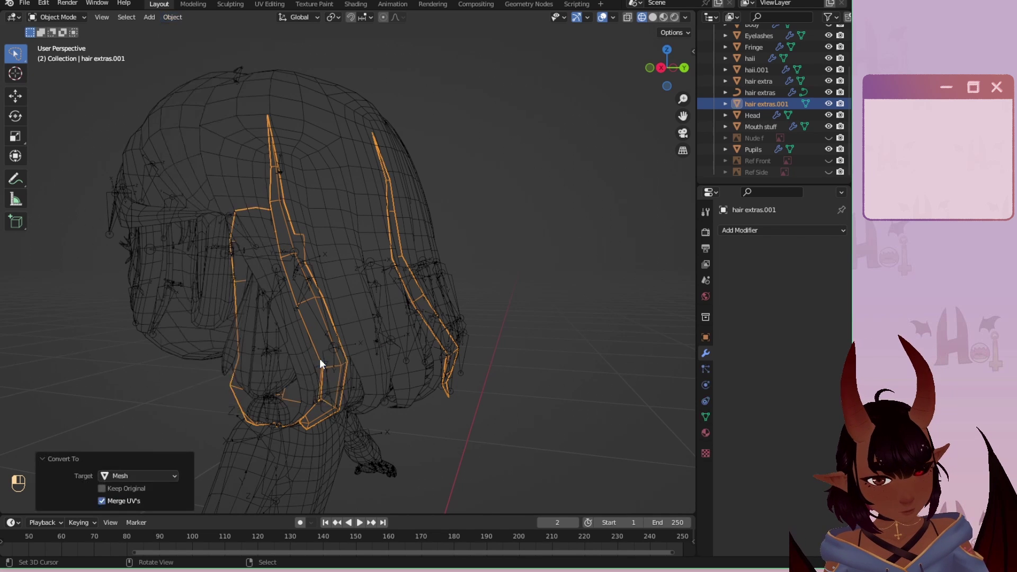
pyautogui.click(770, 234)
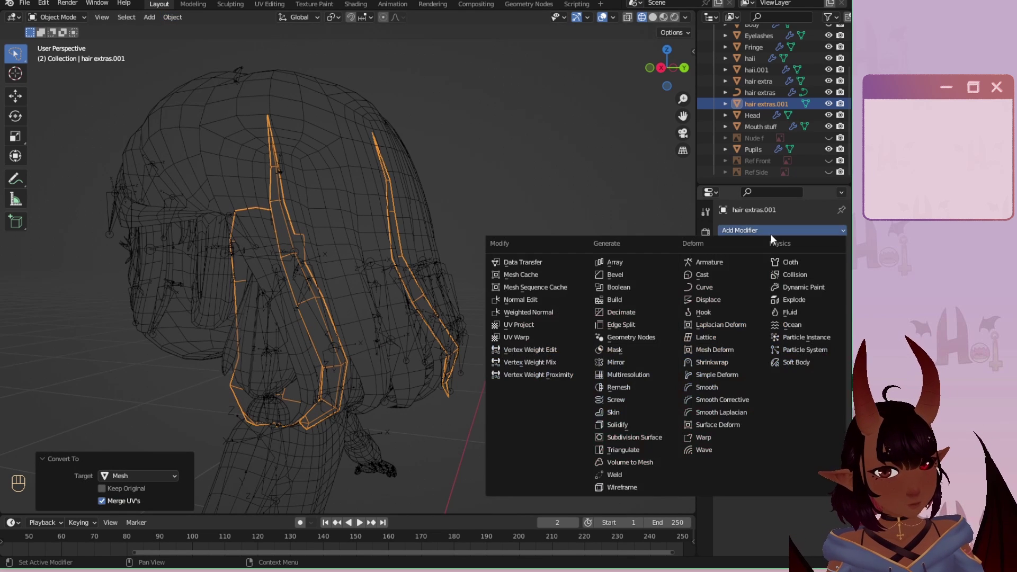
pyautogui.click(640, 433)
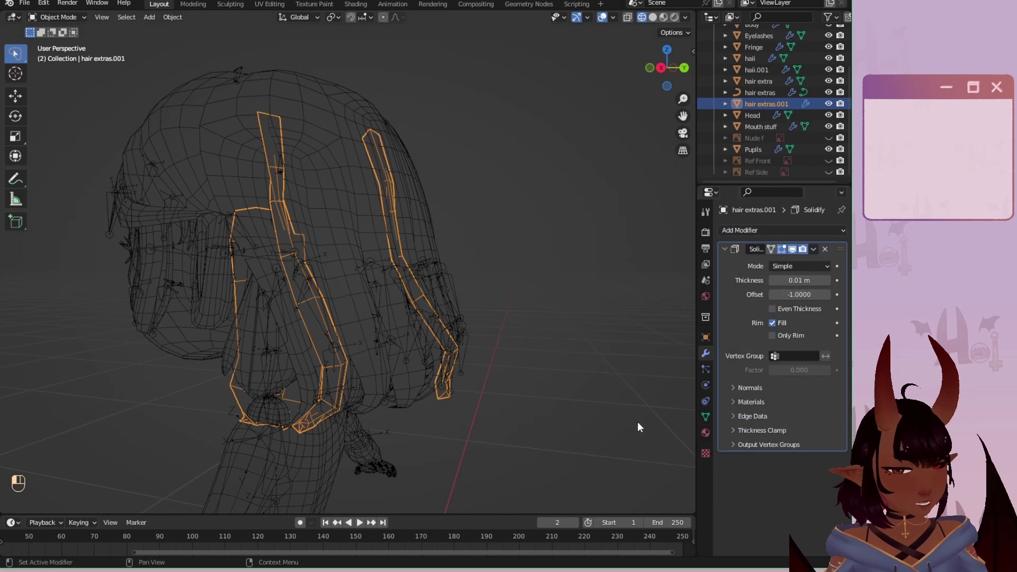
pyautogui.click(825, 249)
# Replace the Solidify modifier on hair extras.001 with Subdivision Surface and Mirror modifiers.
pyautogui.click(802, 231)
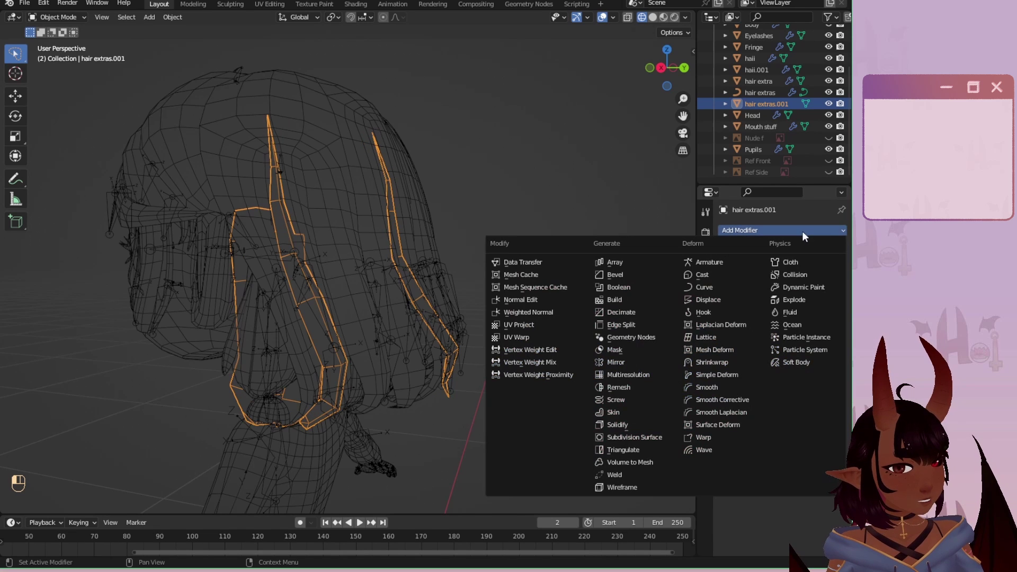
pyautogui.click(654, 432)
pyautogui.click(749, 229)
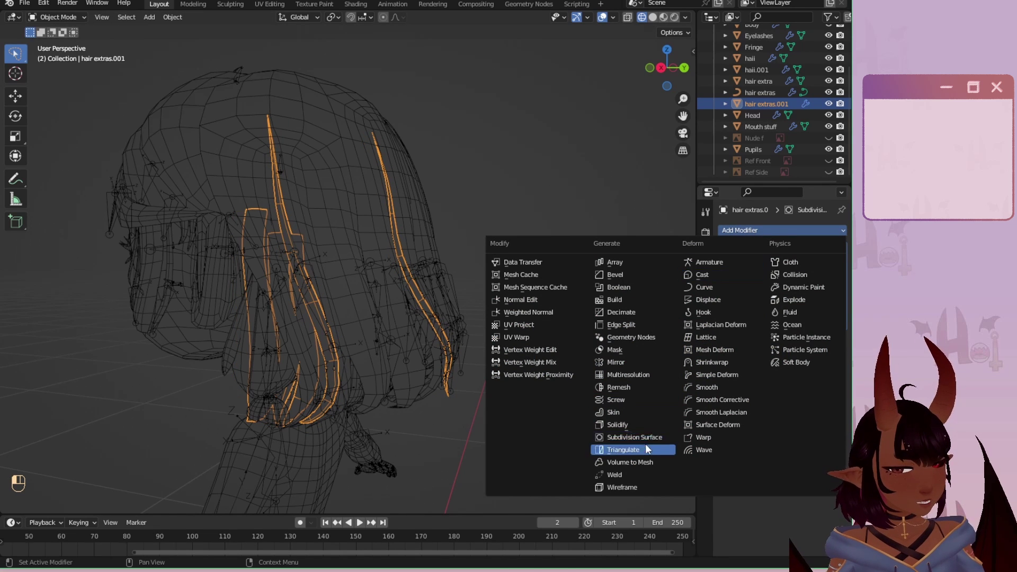
pyautogui.click(639, 362)
pyautogui.moveTo(638, 360); pyautogui.dragTo(599, 264, button='middle')
# Convert the hair extras curve to a mesh, replacing its Subdivision modifier with a new Subdivision Surface modifier.
pyautogui.click(752, 93)
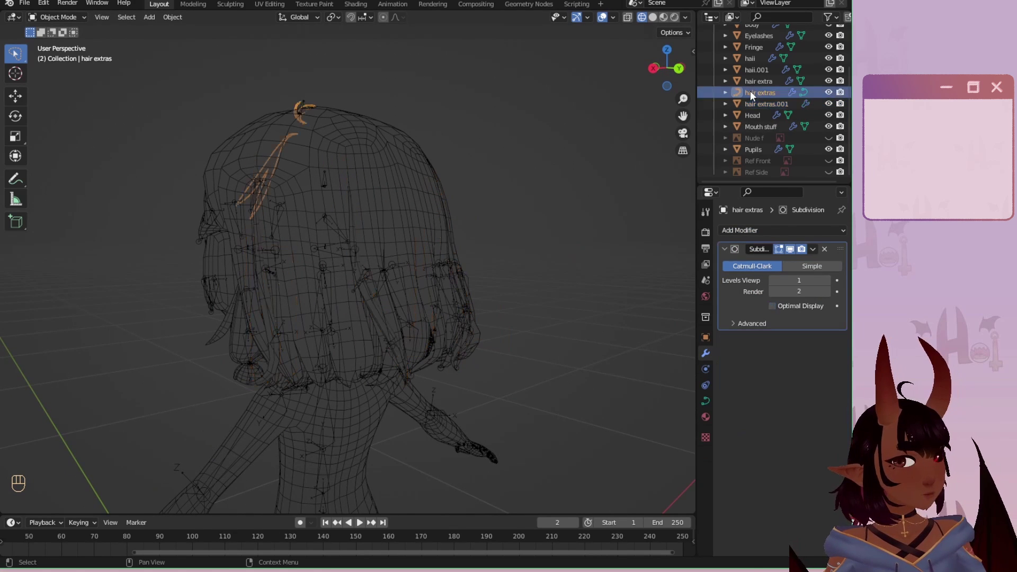
pyautogui.click(825, 249)
pyautogui.click(169, 17)
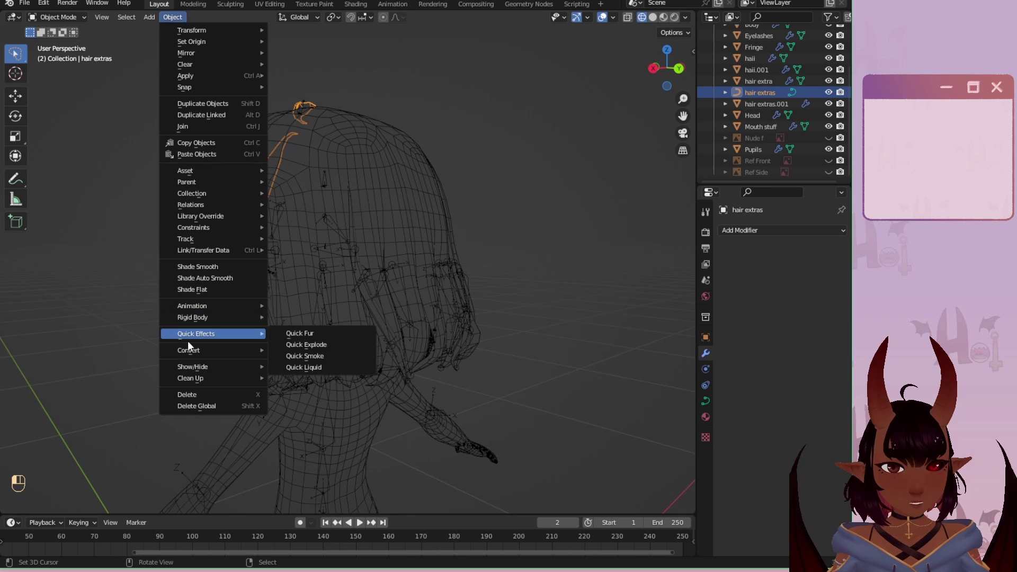
pyautogui.moveTo(229, 350)
pyautogui.click(290, 362)
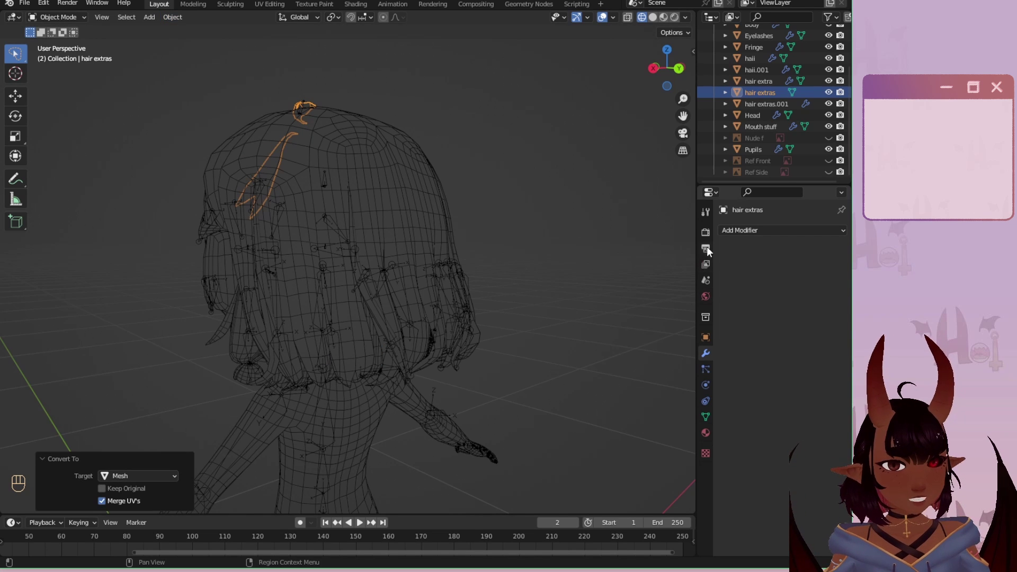
pyautogui.click(747, 231)
pyautogui.click(634, 437)
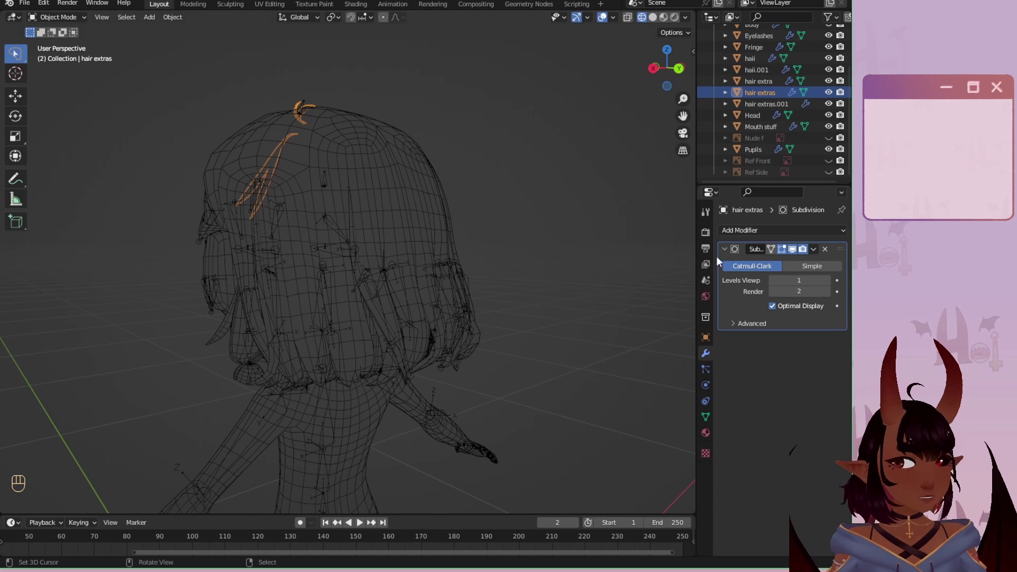
pyautogui.scroll(2, 777, 95)
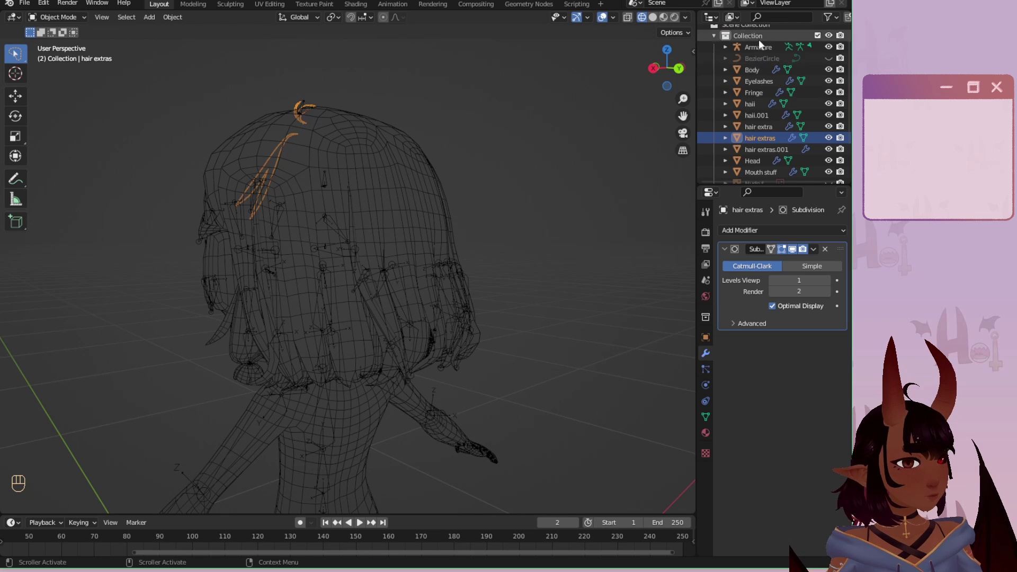
pyautogui.scroll(-1, 758, 88)
pyautogui.click(754, 151)
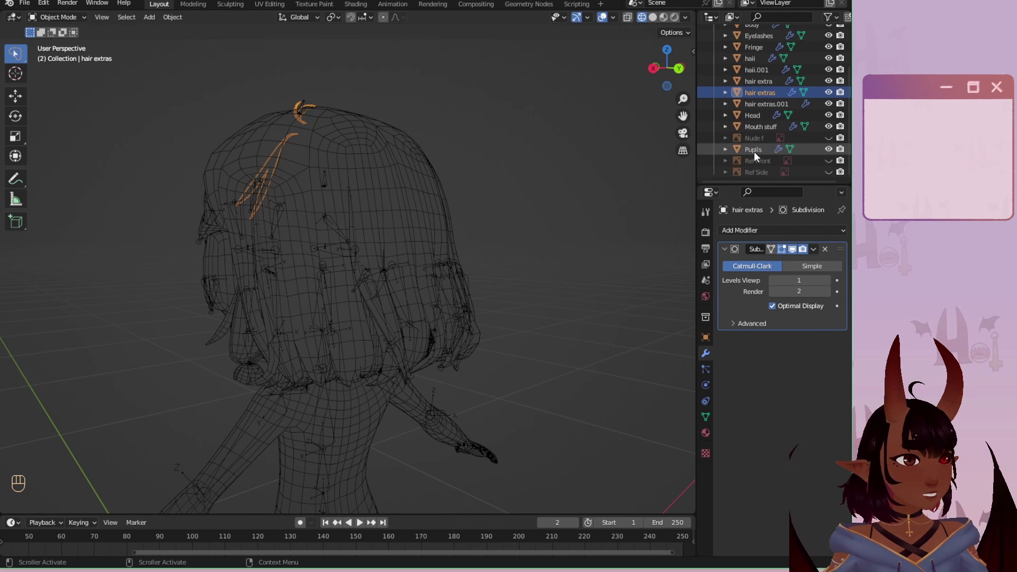
pyautogui.moveTo(491, 214); pyautogui.dragTo(386, 214, button='middle')
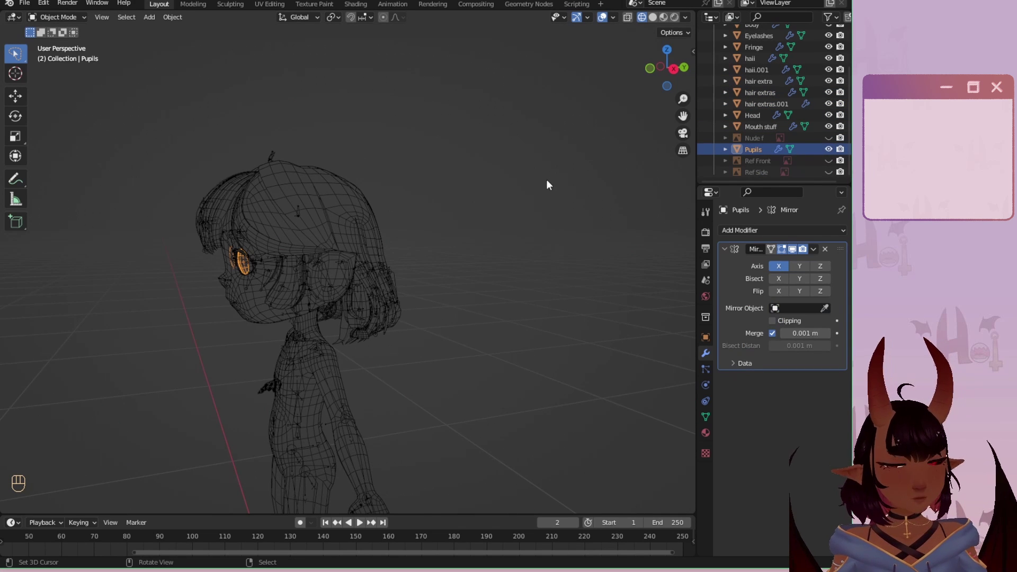
pyautogui.keyDown('ctrl'); pyautogui.click(748, 127); pyautogui.keyUp('ctrl')
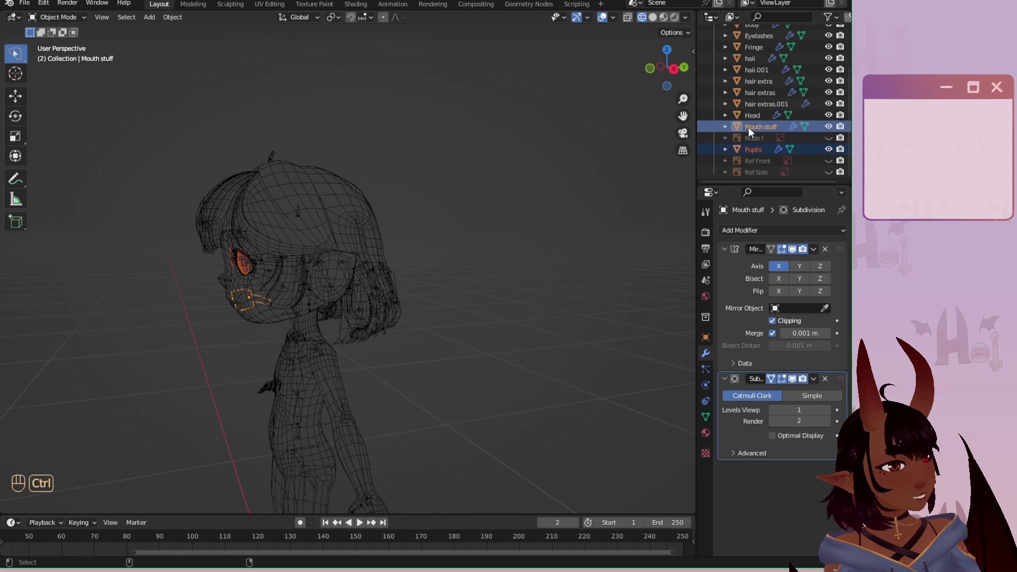
pyautogui.keyDown('ctrl'); pyautogui.click(752, 115); pyautogui.keyUp('ctrl')
pyautogui.keyDown('ctrl'); pyautogui.click(752, 105); pyautogui.keyUp('ctrl')
pyautogui.keyDown('ctrl'); pyautogui.click(755, 93); pyautogui.keyUp('ctrl')
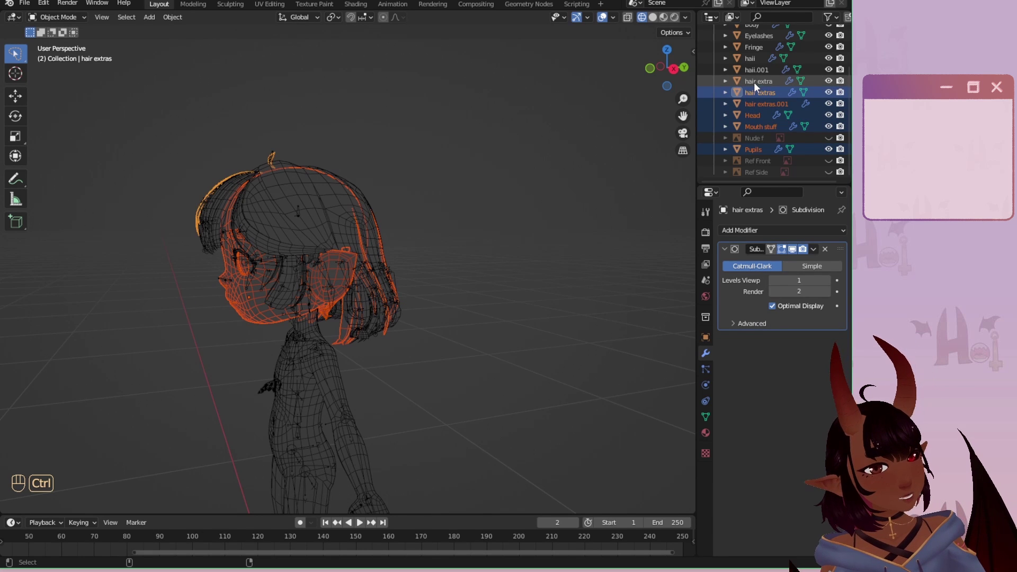
pyautogui.keyDown('ctrl'); pyautogui.click(754, 81); pyautogui.keyUp('ctrl')
pyautogui.keyDown('ctrl'); pyautogui.click(752, 68); pyautogui.keyUp('ctrl')
pyautogui.keyDown('ctrl'); pyautogui.click(751, 59); pyautogui.keyUp('ctrl')
pyautogui.keyDown('ctrl'); pyautogui.click(751, 47); pyautogui.keyUp('ctrl')
pyautogui.scroll(2, 749, 110)
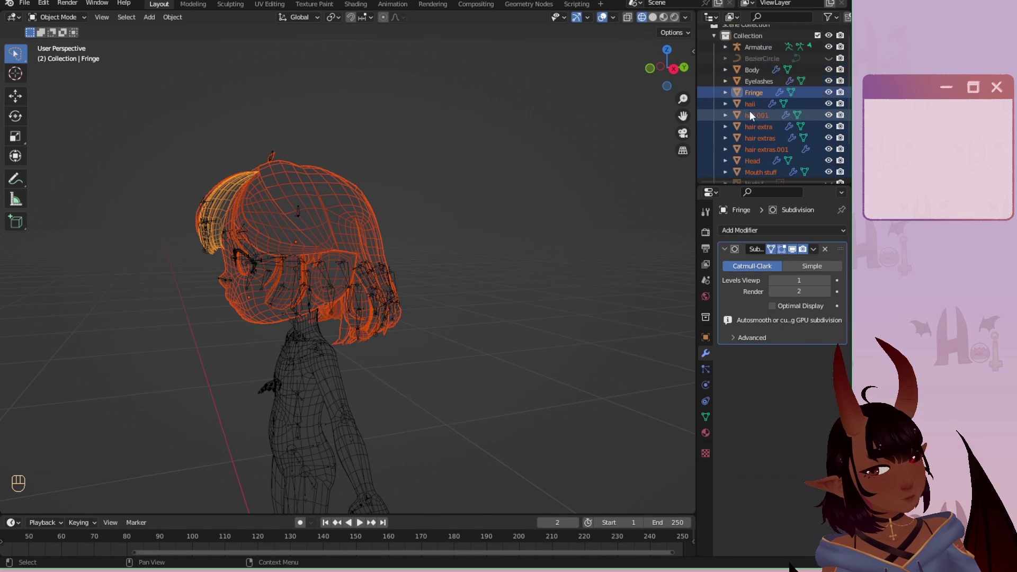
pyautogui.keyDown('ctrl'); pyautogui.click(751, 81); pyautogui.keyUp('ctrl')
pyautogui.keyDown('ctrl'); pyautogui.click(753, 68); pyautogui.keyUp('ctrl')
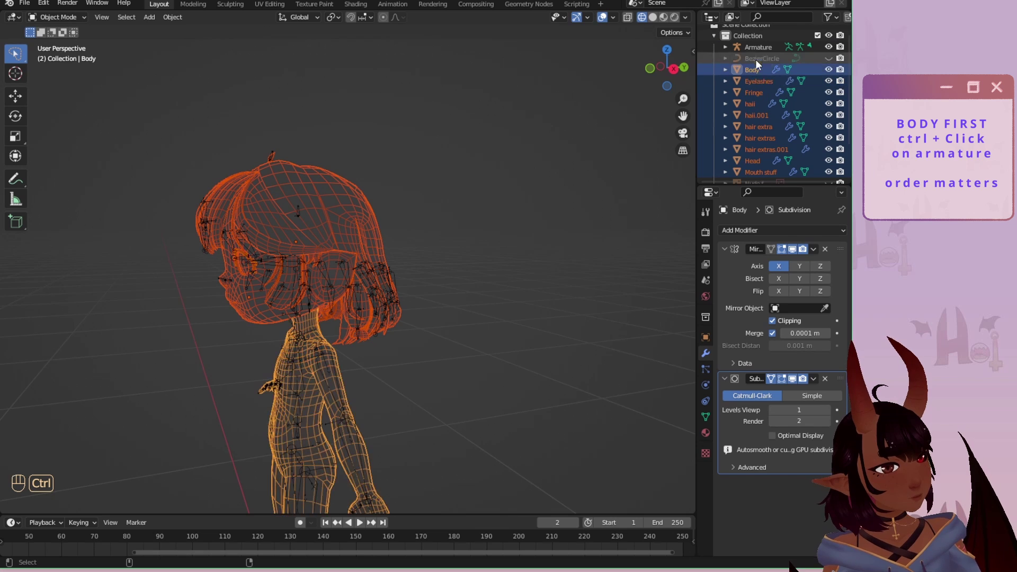
pyautogui.keyDown('ctrl'); pyautogui.click(755, 47); pyautogui.keyUp('ctrl')
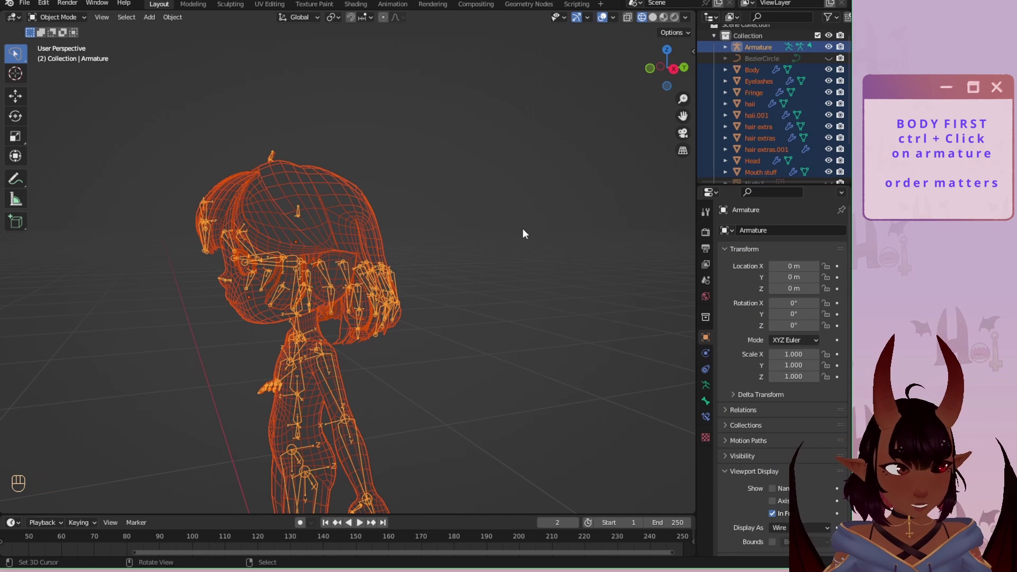
pyautogui.hotkey('ctrl', 'p')
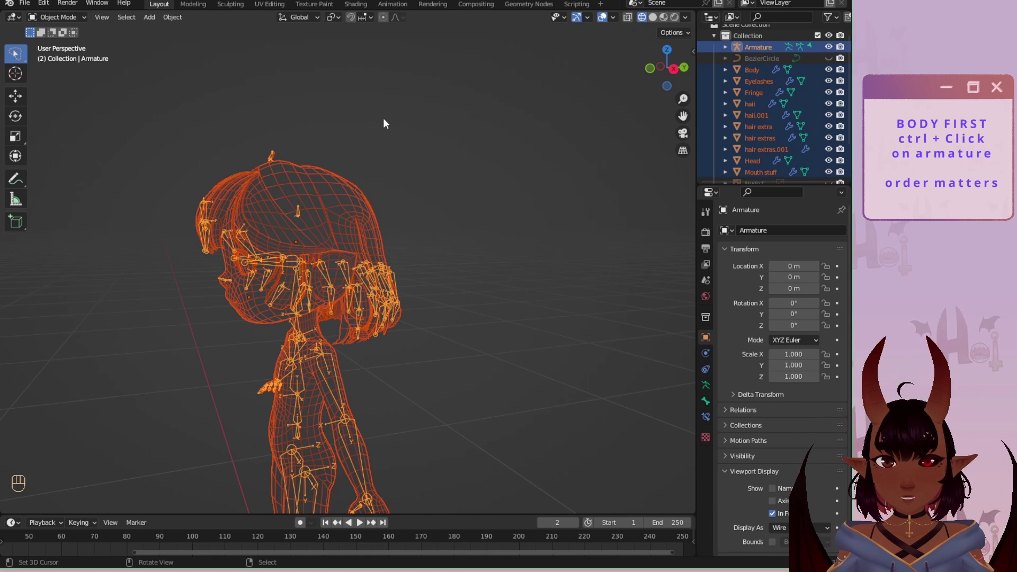
pyautogui.click(162, 78)
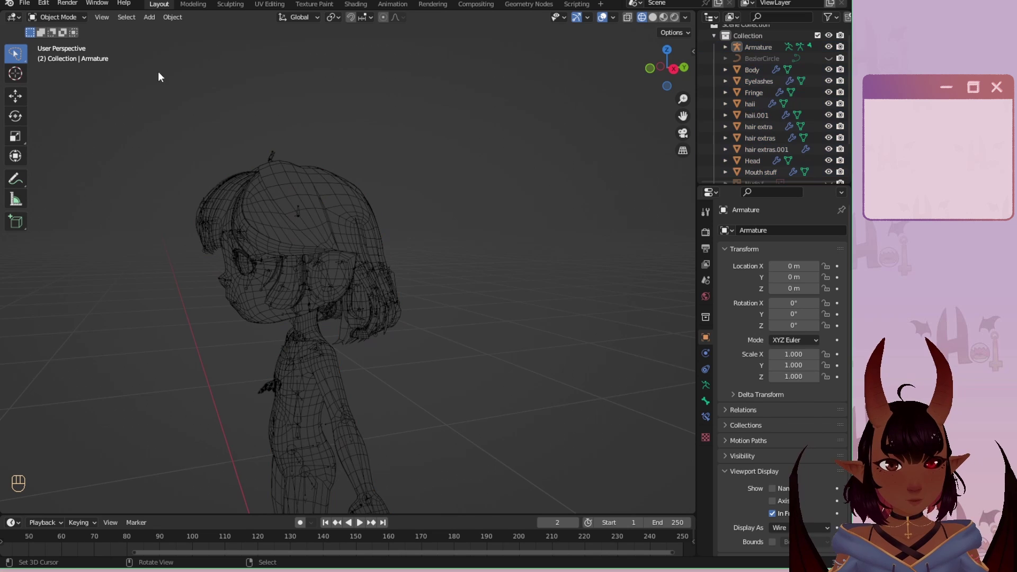
# Save the Blender file.
pyautogui.click(24, 3)
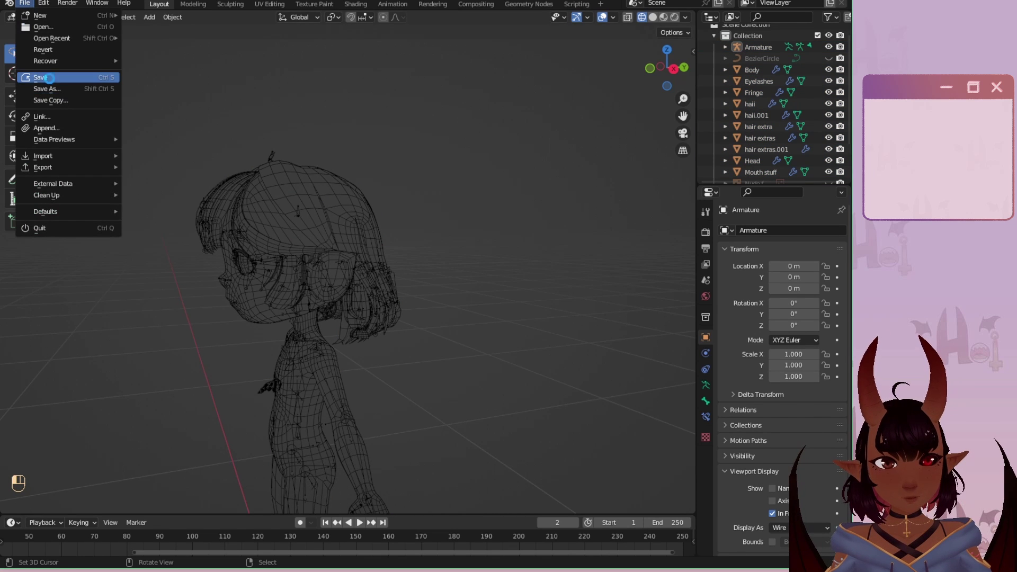
pyautogui.click(49, 77)
# Parent the body, eyelashes, fringe, all hair, head and mouth meshes to the Armature with automatic weights.
pyautogui.scroll(-2, 738, 101)
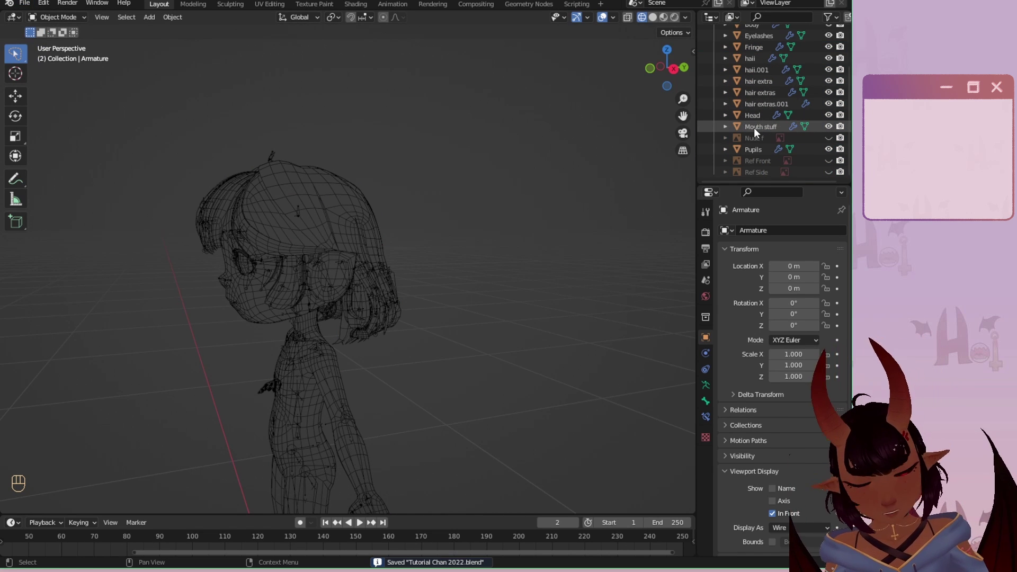
pyautogui.click(754, 128)
pyautogui.keyDown('ctrl'); pyautogui.click(755, 115); pyautogui.keyUp('ctrl')
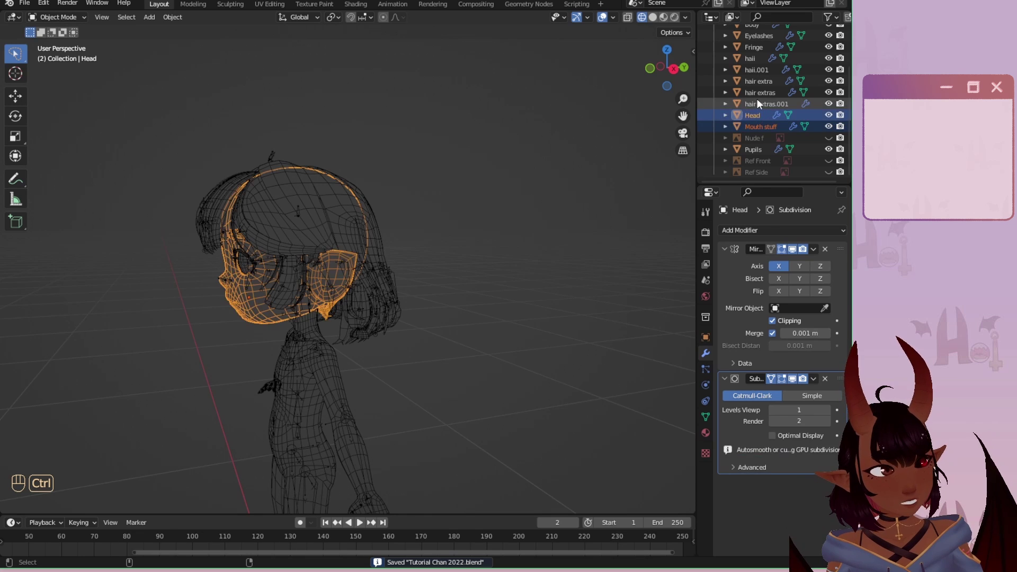
pyautogui.keyDown('ctrl'); pyautogui.click(756, 104); pyautogui.keyUp('ctrl')
pyautogui.keyDown('ctrl'); pyautogui.click(757, 92); pyautogui.keyUp('ctrl')
pyautogui.keyDown('ctrl'); pyautogui.click(755, 81); pyautogui.keyUp('ctrl')
pyautogui.keyDown('ctrl'); pyautogui.click(755, 70); pyautogui.keyUp('ctrl')
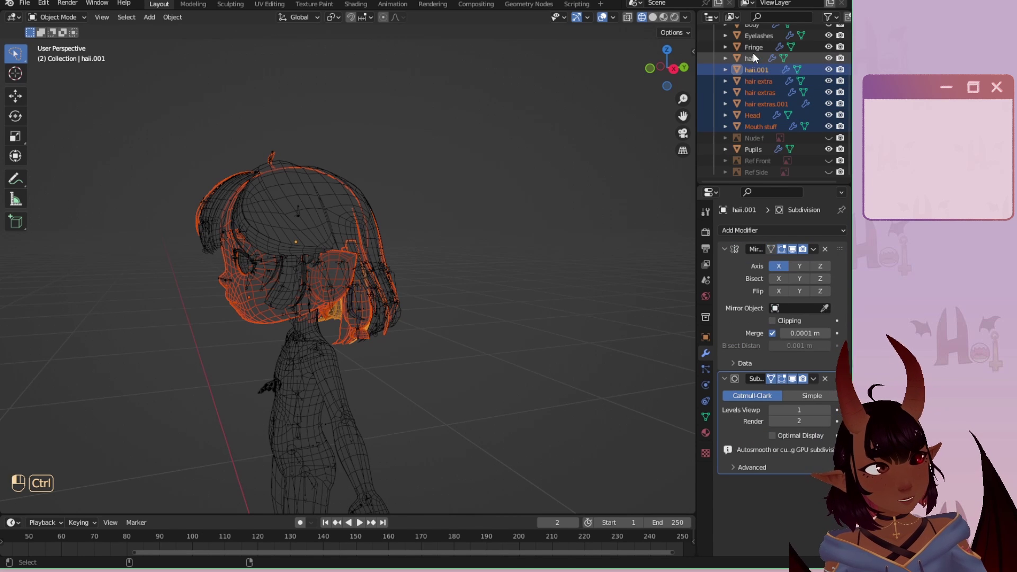
pyautogui.keyDown('ctrl'); pyautogui.click(752, 57); pyautogui.keyUp('ctrl')
pyautogui.keyDown('ctrl'); pyautogui.click(753, 47); pyautogui.keyUp('ctrl')
pyautogui.keyDown('ctrl'); pyautogui.click(758, 36); pyautogui.keyUp('ctrl')
pyautogui.scroll(2, 759, 58)
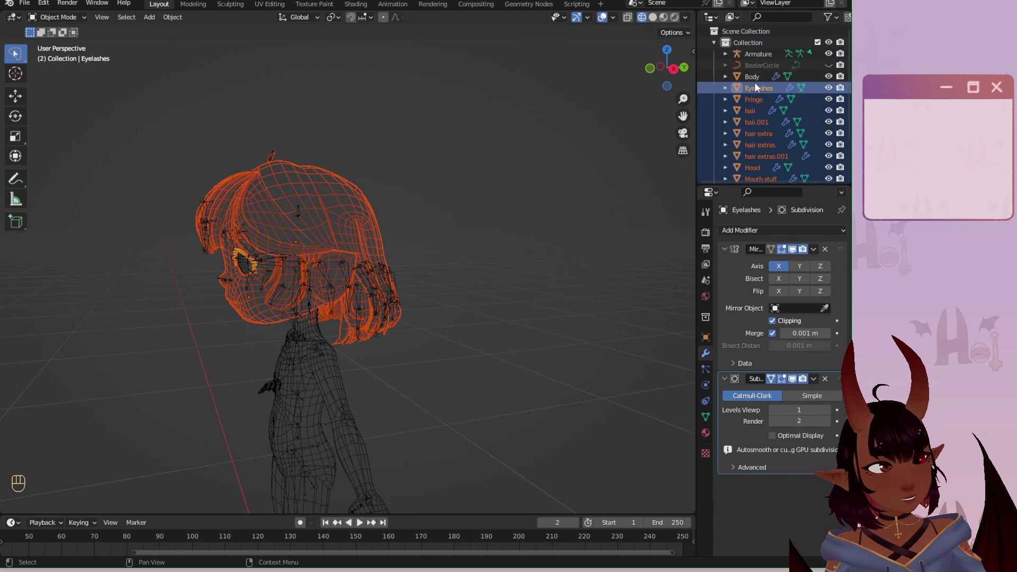
pyautogui.keyDown('ctrl'); pyautogui.click(752, 75); pyautogui.keyUp('ctrl')
pyautogui.keyDown('ctrl'); pyautogui.click(755, 52); pyautogui.keyUp('ctrl')
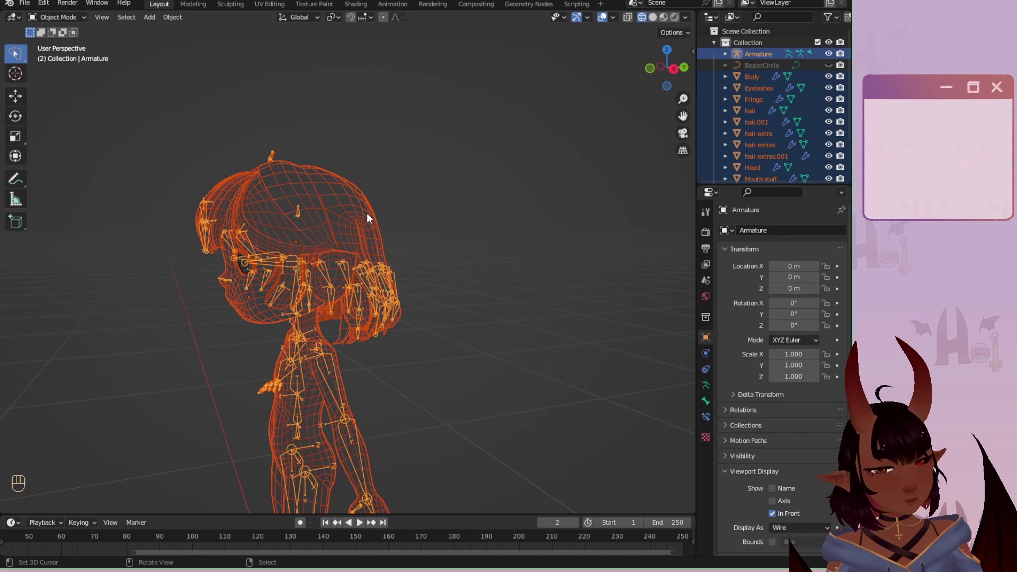
pyautogui.hotkey('ctrl', 'p')
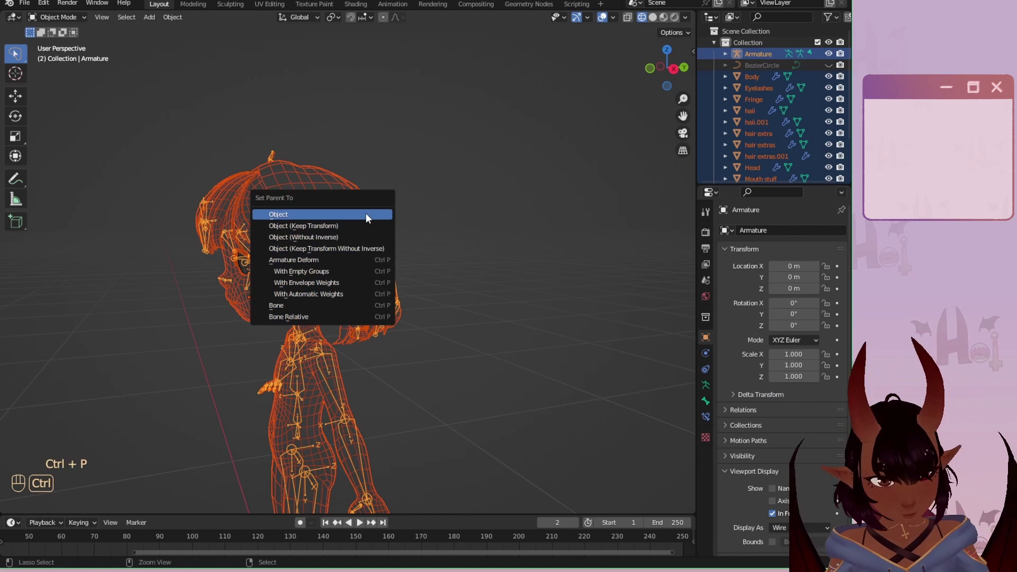
pyautogui.click(356, 294)
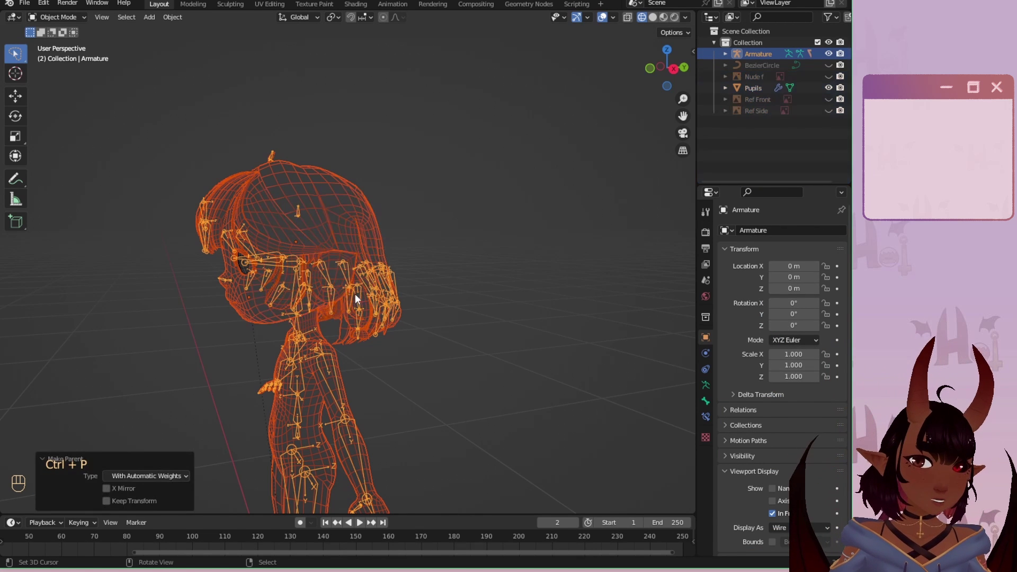
# Parent the Pupils mesh to the Armature with automatic weights.
pyautogui.click(759, 88)
pyautogui.keyDown('ctrl'); pyautogui.click(755, 53); pyautogui.keyUp('ctrl')
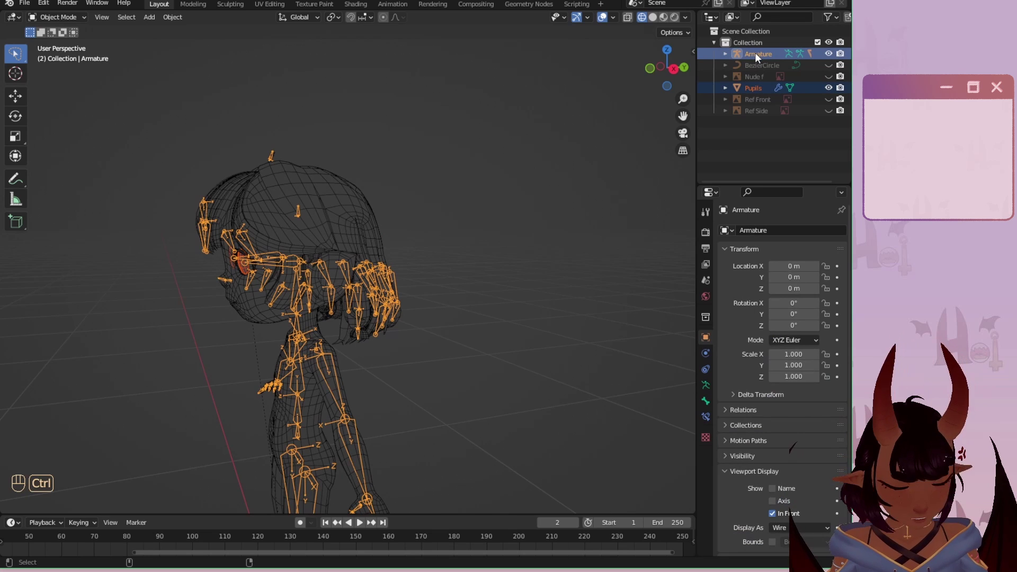
pyautogui.hotkey('ctrl', 'p')
pyautogui.click(462, 196)
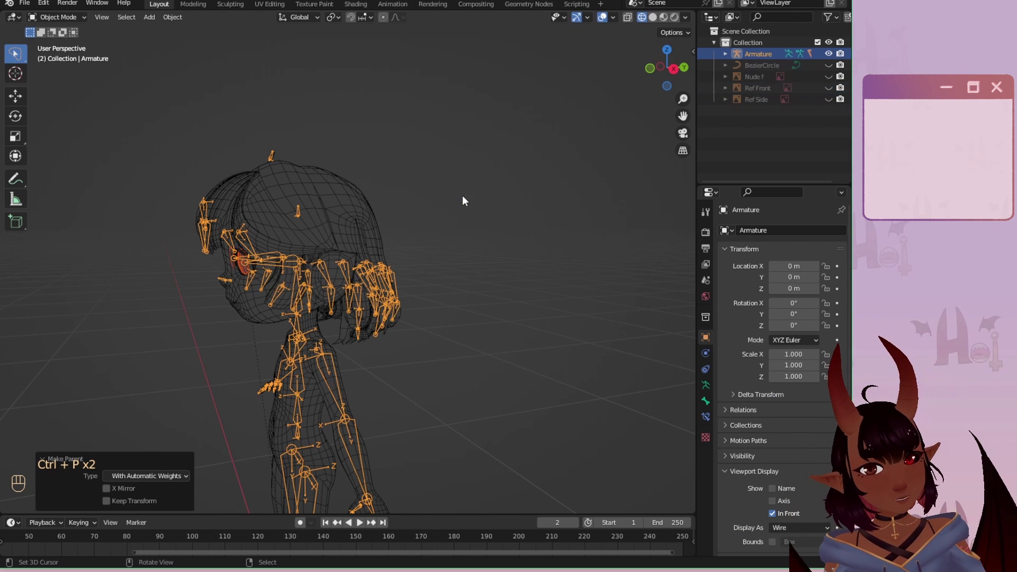
# Deselect everything, expand the Armature's hierarchy and start pose mode with the CATS add-on.
pyautogui.moveTo(461, 195); pyautogui.dragTo(427, 243, button='middle')
pyautogui.scroll(-2, 427, 245)
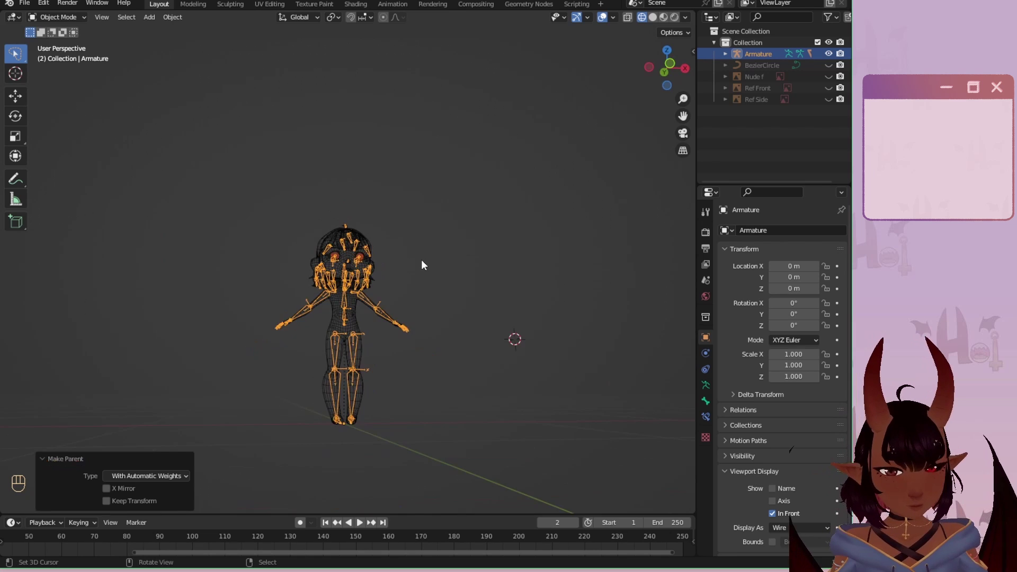
pyautogui.press('a')
pyautogui.press('a')
pyautogui.scroll(4, 413, 291)
pyautogui.keyDown('shift'); pyautogui.moveTo(442, 408); pyautogui.dragTo(443, 310, button='middle'); pyautogui.keyUp('shift')
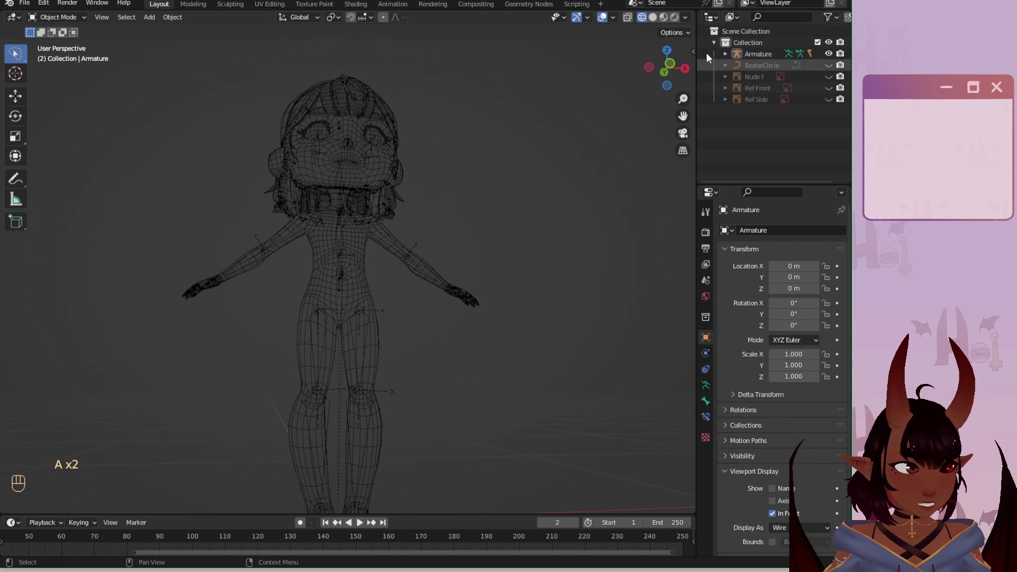
pyautogui.click(725, 54)
pyautogui.click(694, 52)
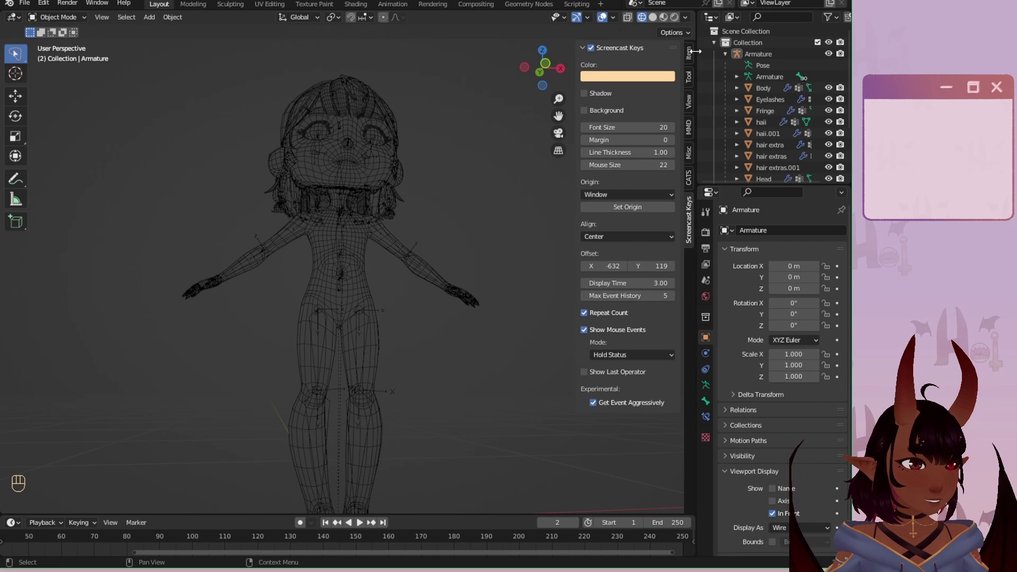
pyautogui.click(690, 179)
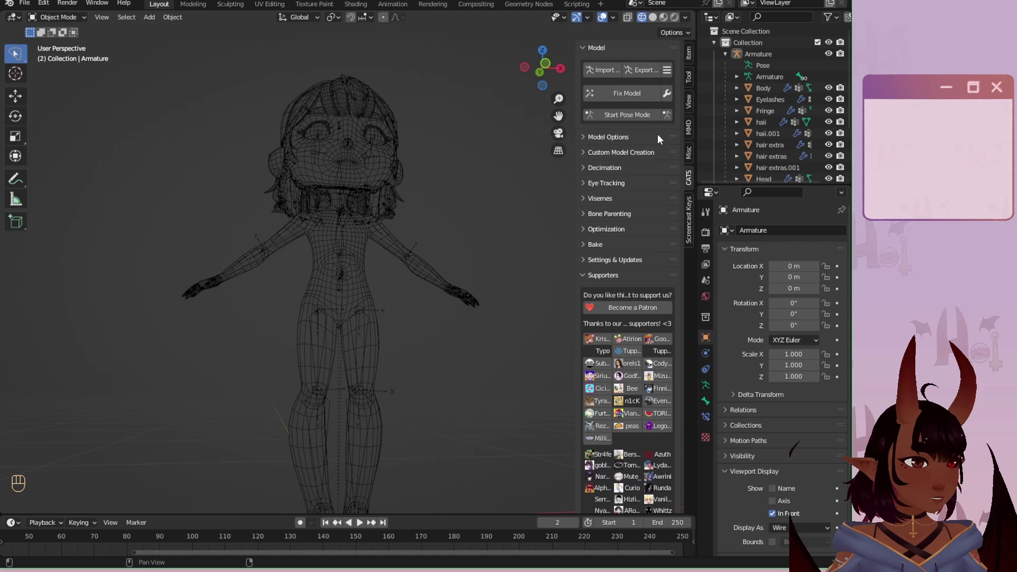
pyautogui.click(621, 115)
# Test-rotate the Left_Arm bone to check how the mesh deforms, and cancel the rotation.
pyautogui.scroll(-2, 381, 218)
pyautogui.scroll(4, 381, 218)
pyautogui.click(390, 239)
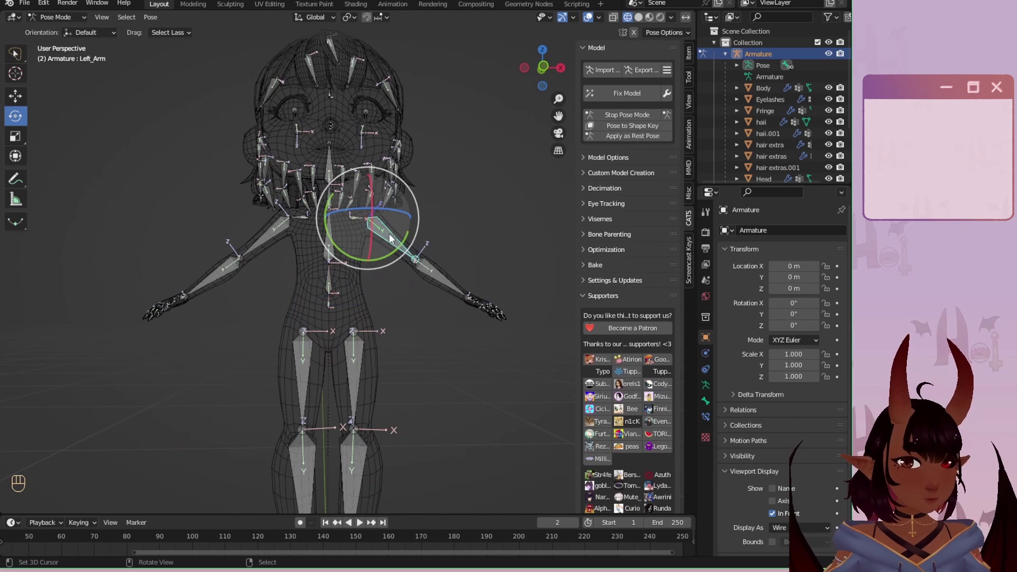
pyautogui.press('r')
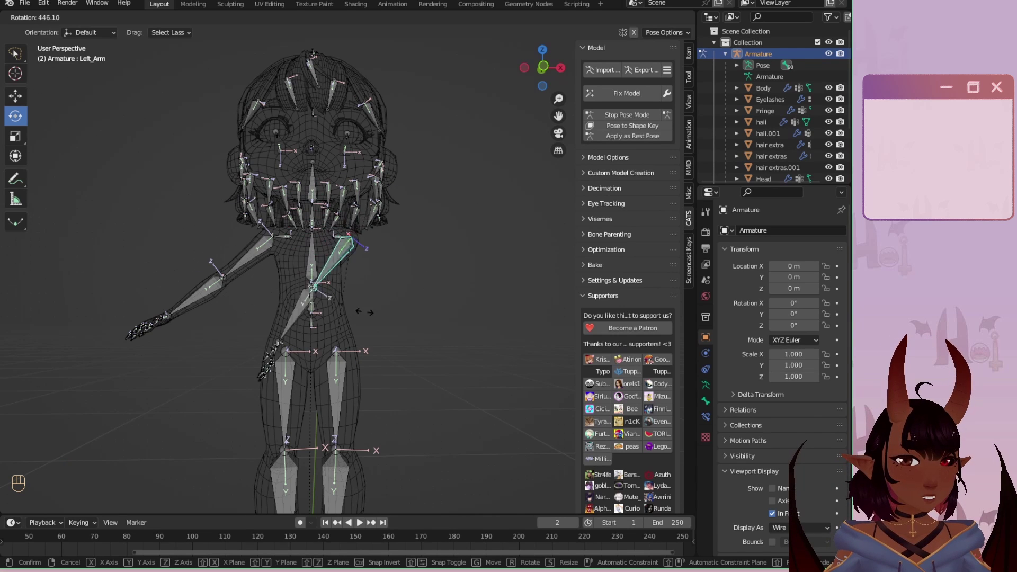
pyautogui.press('Escape')
# Test the Chest bone with a free trackball rotation to check the upper body's deformation, and cancel it.
pyautogui.scroll(5, 259, 255)
pyautogui.click(272, 253)
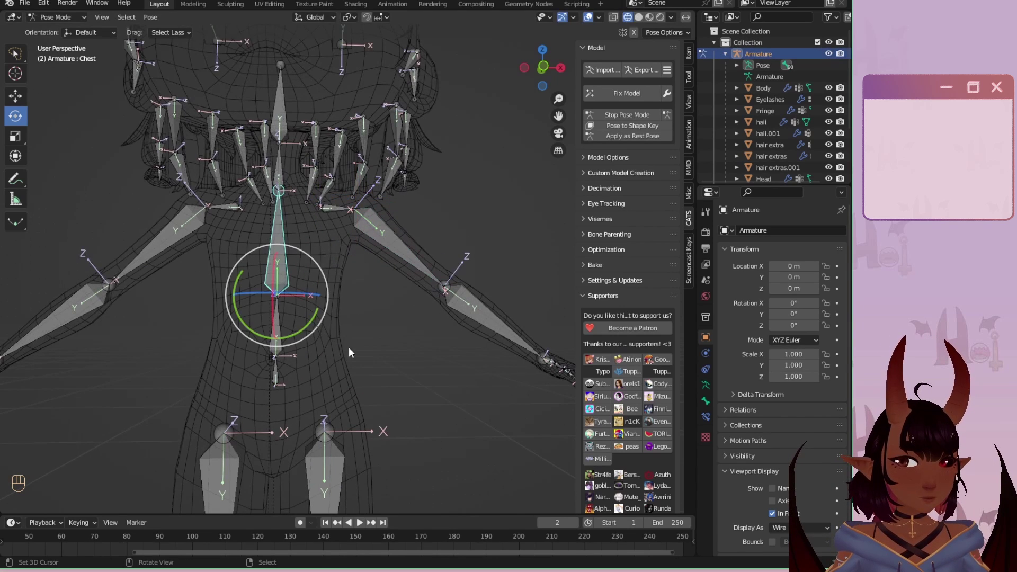
pyautogui.moveTo(296, 318); pyautogui.dragTo(229, 209)
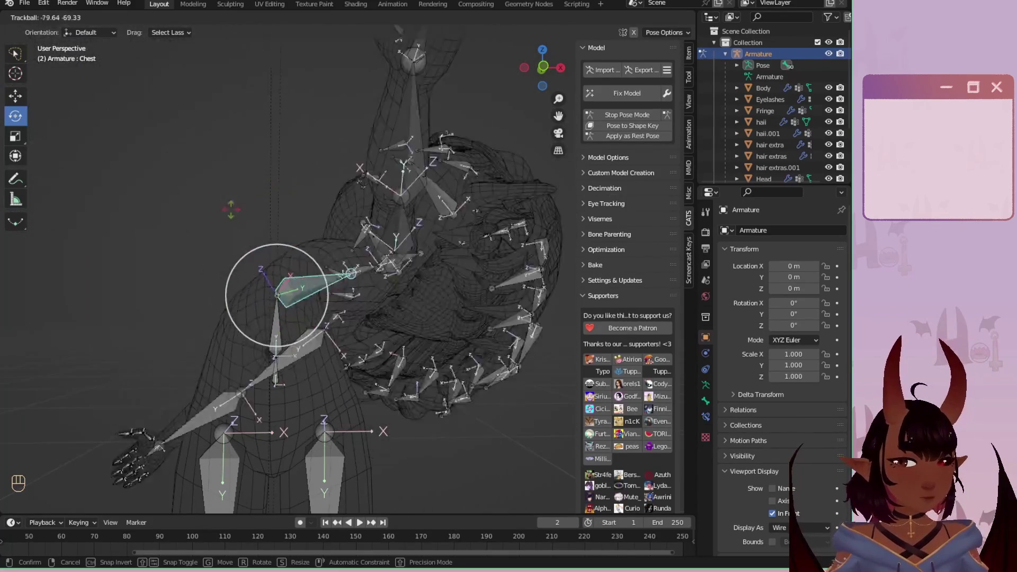
pyautogui.rightClick(238, 337)
pyautogui.scroll(-4, 298, 427)
pyautogui.keyDown('shift'); pyautogui.moveTo(297, 427); pyautogui.dragTo(325, 313, button='middle'); pyautogui.keyUp('shift')
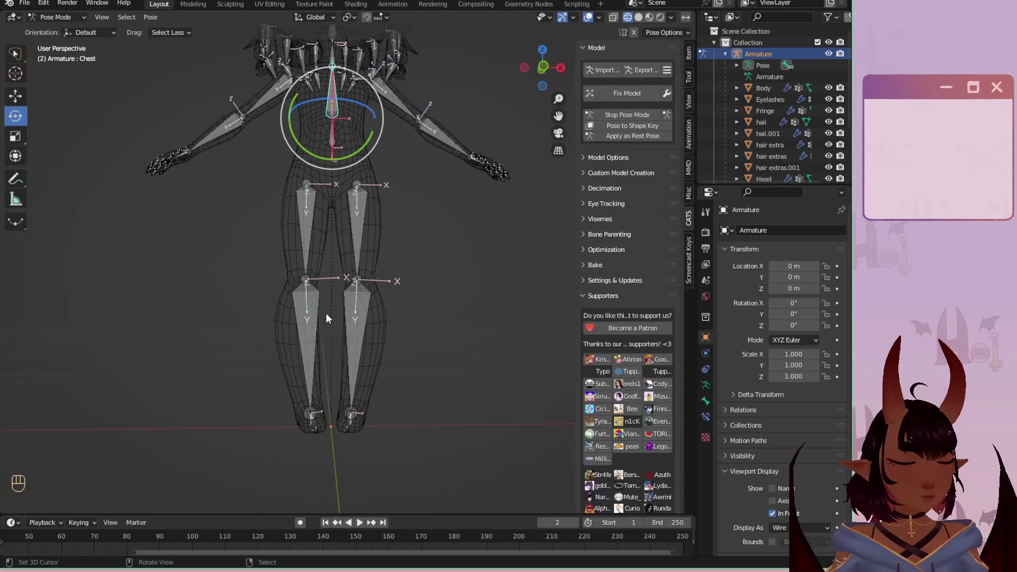
# Test the Left_Leg bone with a free trackball rotation of about -44.7° and 12°, and inspect the hip's deformation.
pyautogui.click(366, 236)
pyautogui.press('r')
pyautogui.press('r')
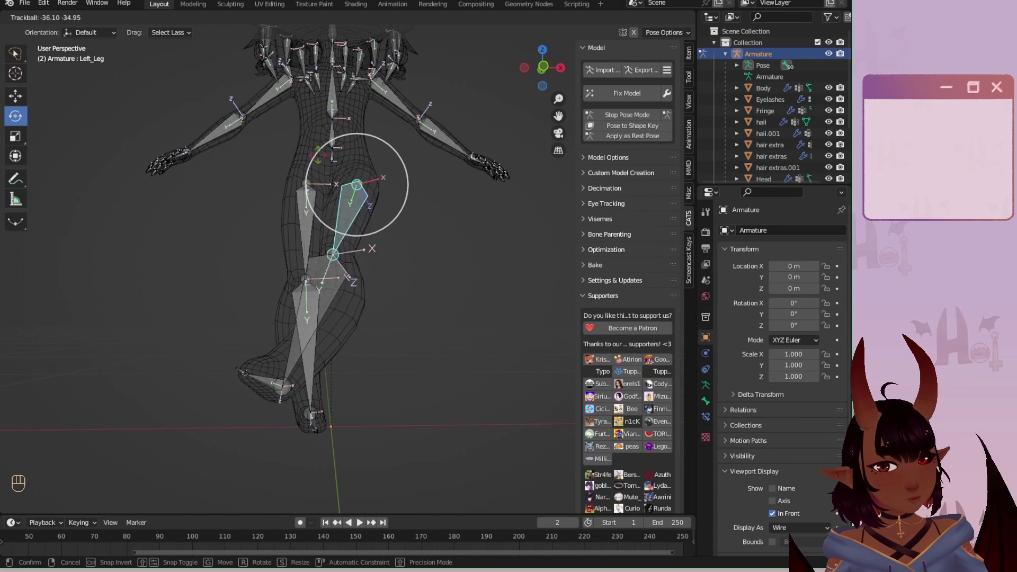
pyautogui.click(358, 155)
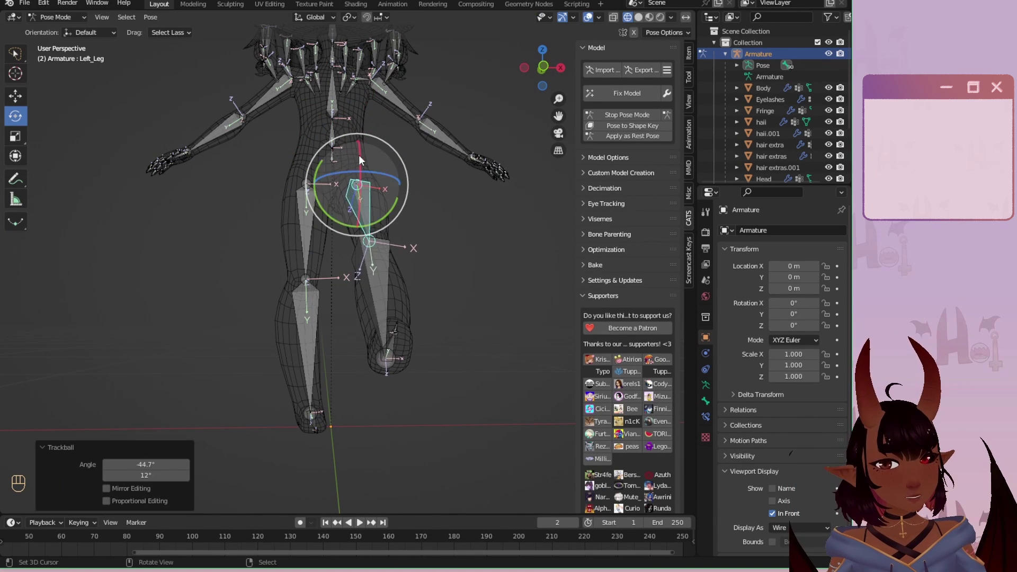
pyautogui.moveTo(358, 155); pyautogui.dragTo(448, 228, button='middle')
pyautogui.moveTo(448, 228); pyautogui.dragTo(334, 289)
pyautogui.rightClick(334, 289)
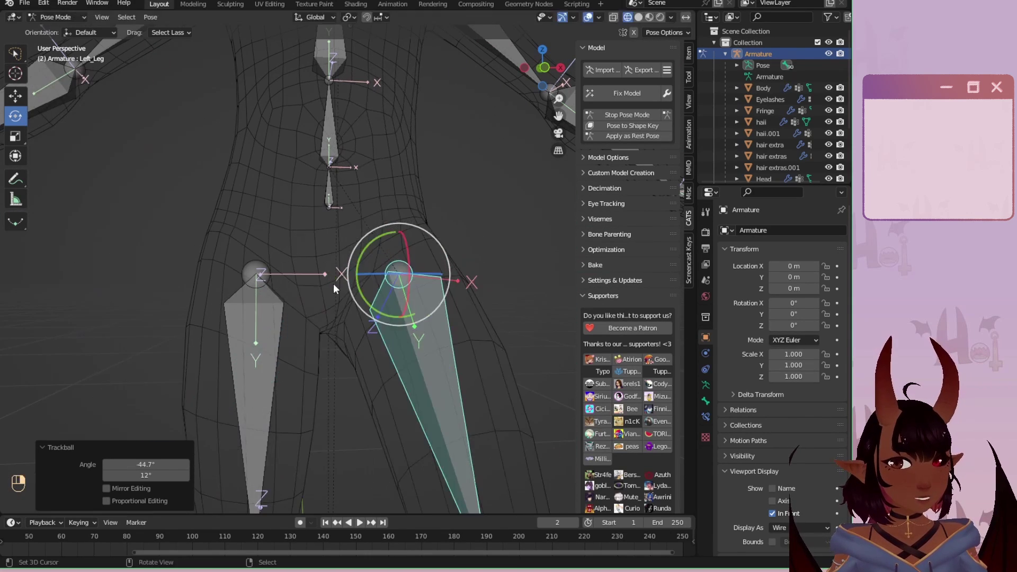
# Test the Left_Knee bone with a free trackball rotation to check how the lower leg deforms.
pyautogui.scroll(-5, 333, 284)
pyautogui.keyDown('shift'); pyautogui.moveTo(413, 386); pyautogui.dragTo(405, 305, button='middle'); pyautogui.keyUp('shift')
pyautogui.rightClick(397, 295)
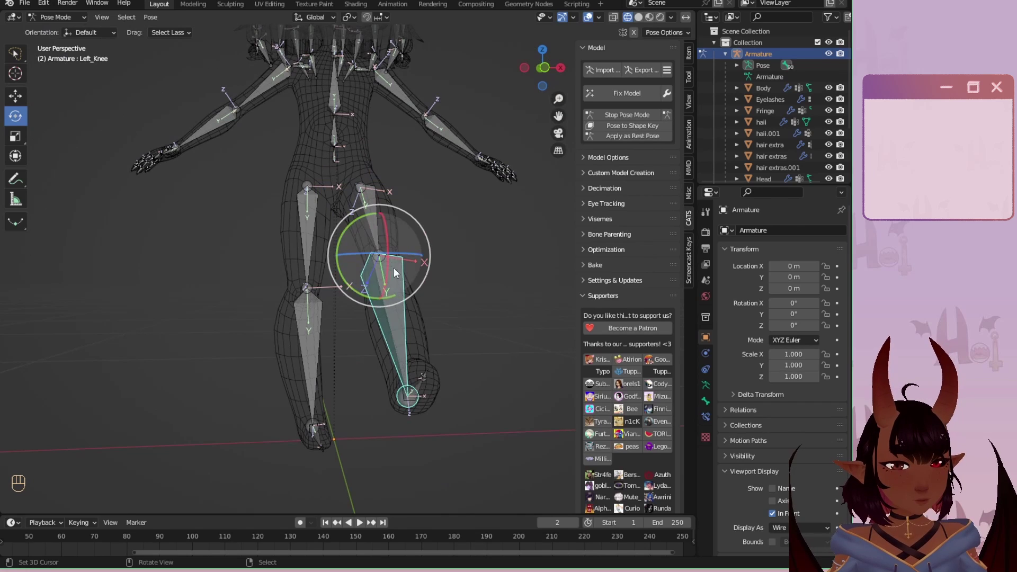
pyautogui.moveTo(393, 268); pyautogui.dragTo(463, 384)
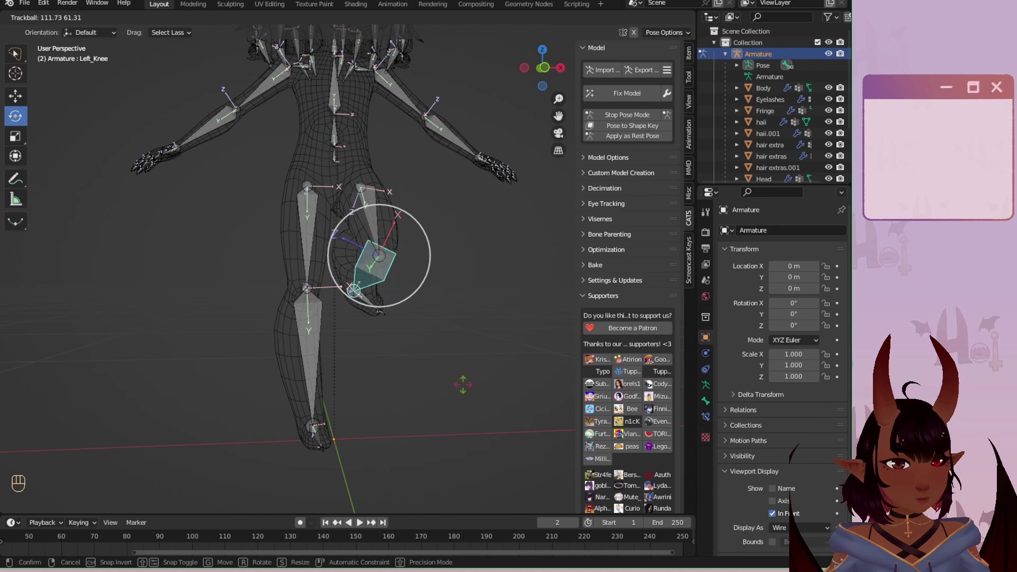
pyautogui.click(463, 385)
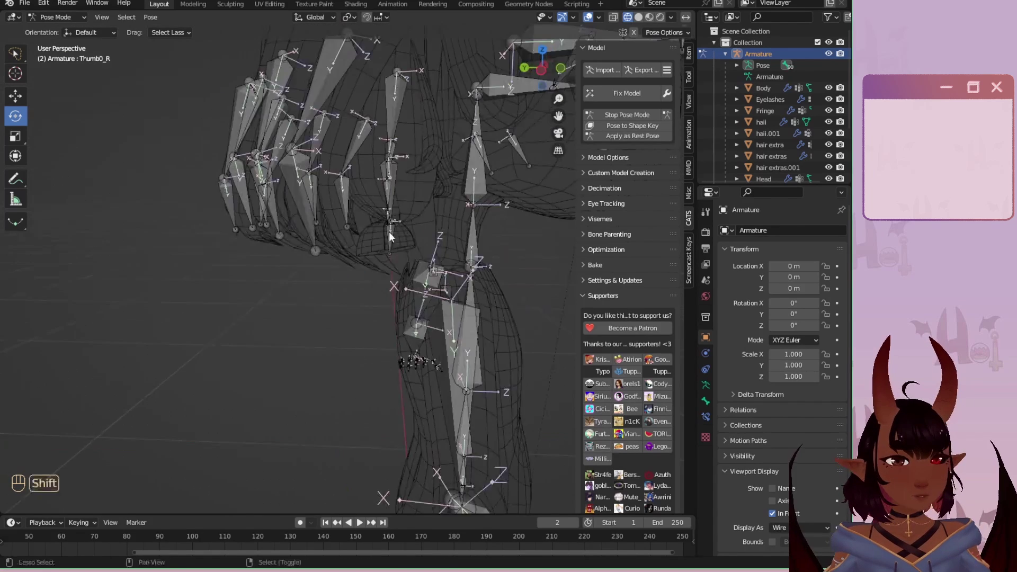
# Test the SideHairBack_R bone with free trackball rotations to check the hair's deformation, and cancel the last one.
pyautogui.keyDown('shift'); pyautogui.moveTo(390, 237); pyautogui.dragTo(404, 196, button='middle'); pyautogui.keyUp('shift')
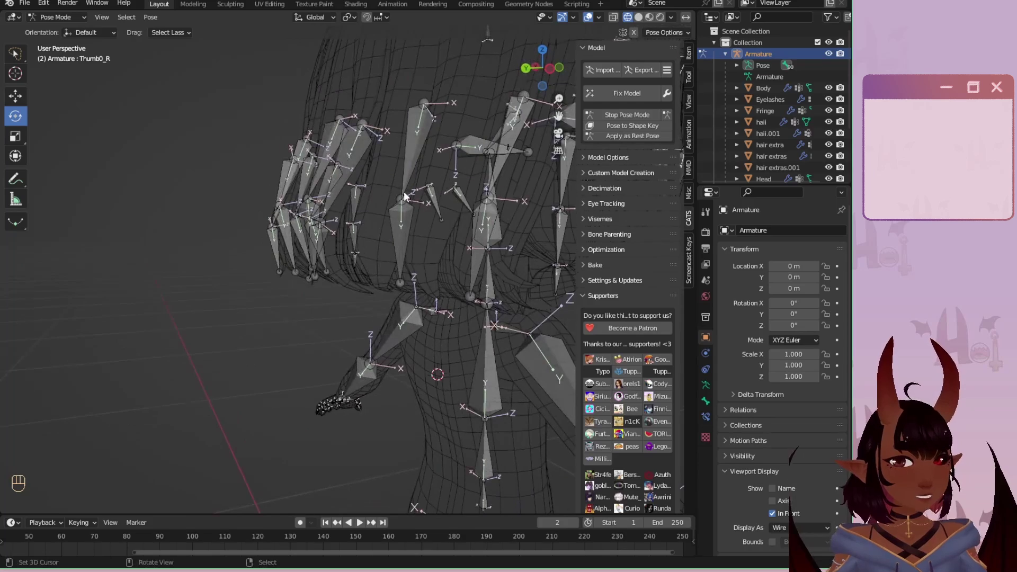
pyautogui.click(405, 196)
pyautogui.press('r')
pyautogui.press('r')
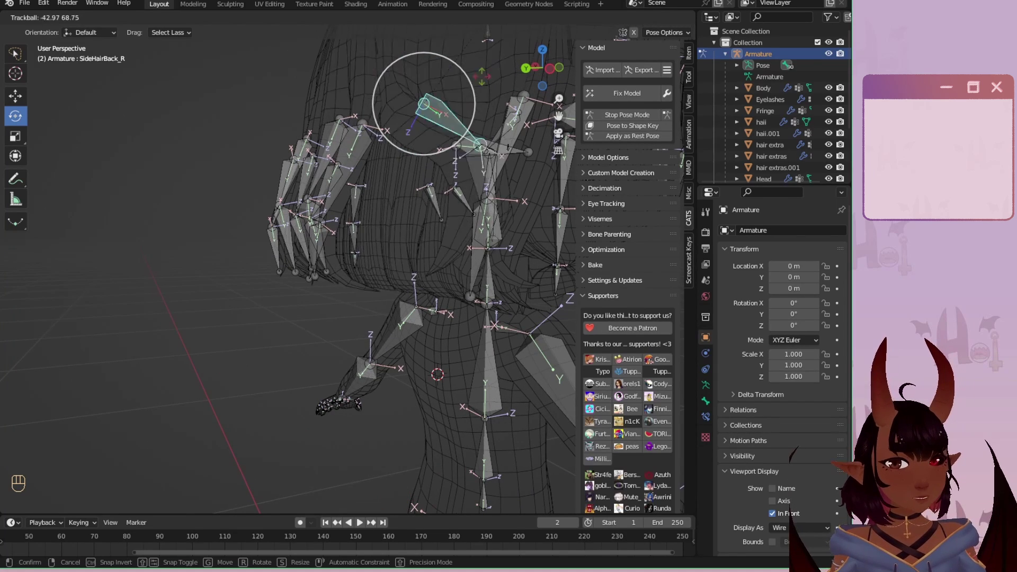
pyautogui.click(466, 58)
pyautogui.keyDown('shift'); pyautogui.moveTo(466, 58); pyautogui.dragTo(377, 235, button='middle'); pyautogui.keyUp('shift')
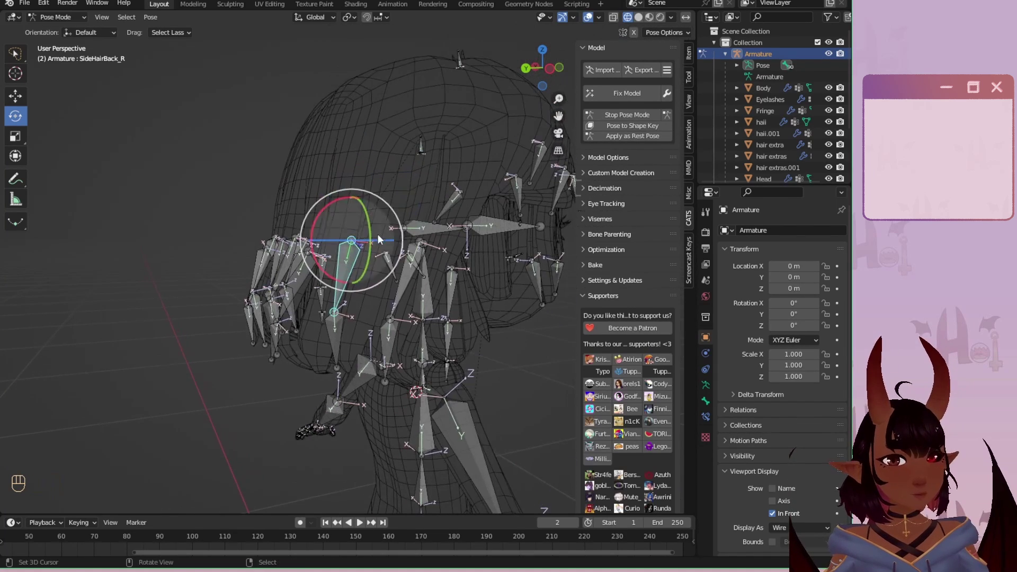
pyautogui.press('r')
pyautogui.press('r')
pyautogui.rightClick(275, 211)
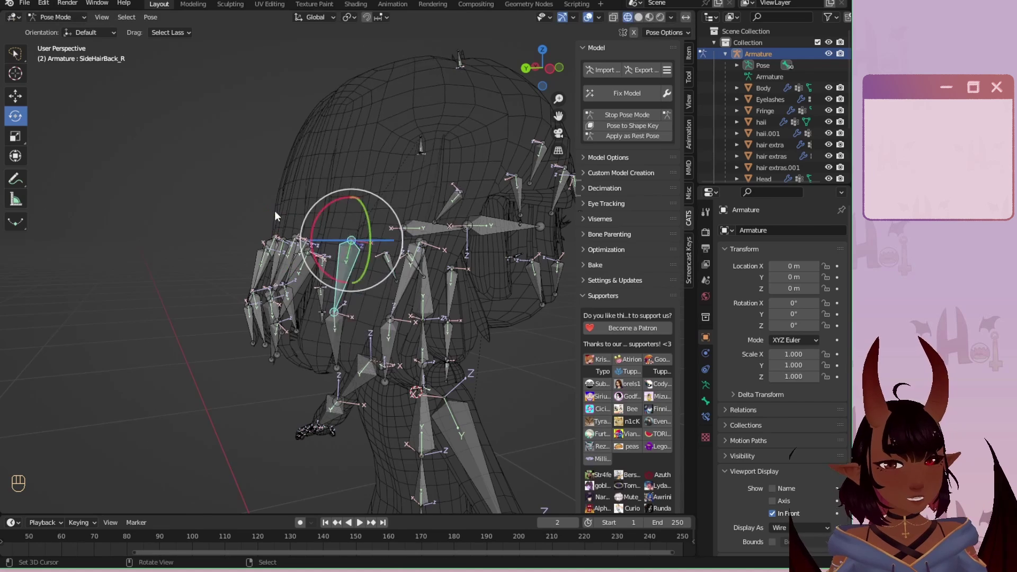
# Stop pose mode and revert the file to its last saved version.
pyautogui.scroll(-2, 274, 211)
pyautogui.moveTo(274, 211); pyautogui.dragTo(283, 190, button='middle')
pyautogui.rightClick(197, 291)
pyautogui.scroll(-4, 197, 292)
pyautogui.moveTo(197, 291); pyautogui.dragTo(561, 196, button='middle')
pyautogui.click(622, 115)
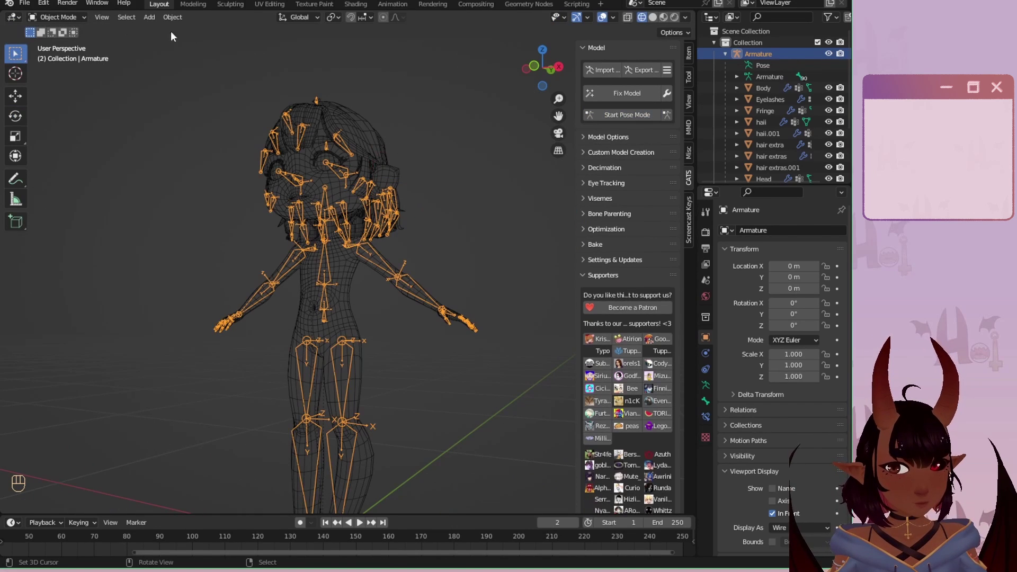
pyautogui.click(25, 4)
pyautogui.click(40, 51)
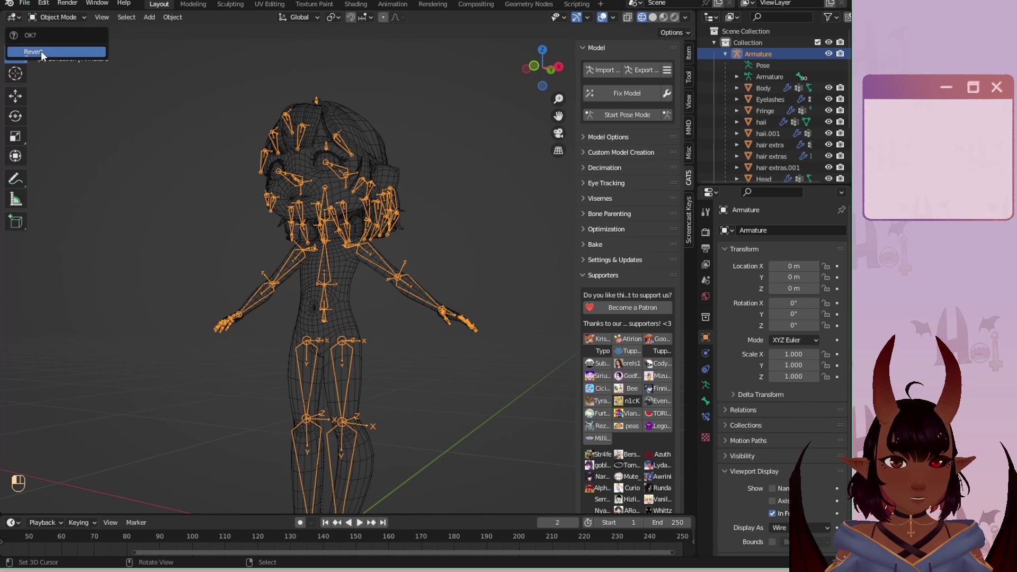
pyautogui.click(42, 53)
# Parent all character meshes, from Pupils up to Body, to the Armature using the plain Armature Deform option.
pyautogui.scroll(-2, 424, 158)
pyautogui.moveTo(397, 223); pyautogui.dragTo(374, 227, button='middle')
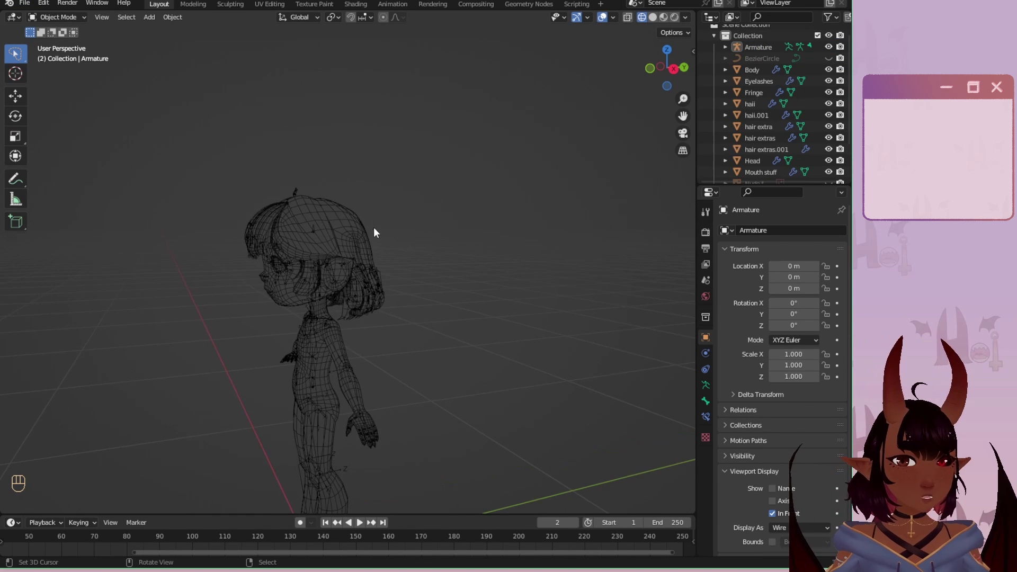
pyautogui.keyDown('shift'); pyautogui.moveTo(401, 337); pyautogui.dragTo(410, 261, button='middle'); pyautogui.keyUp('shift')
pyautogui.scroll(-3, 755, 141)
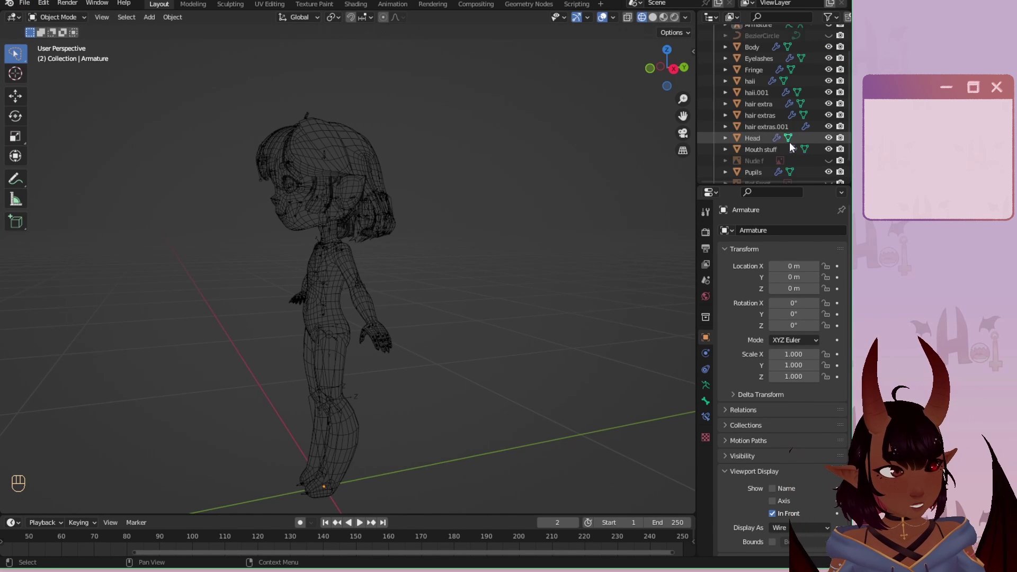
pyautogui.click(755, 147)
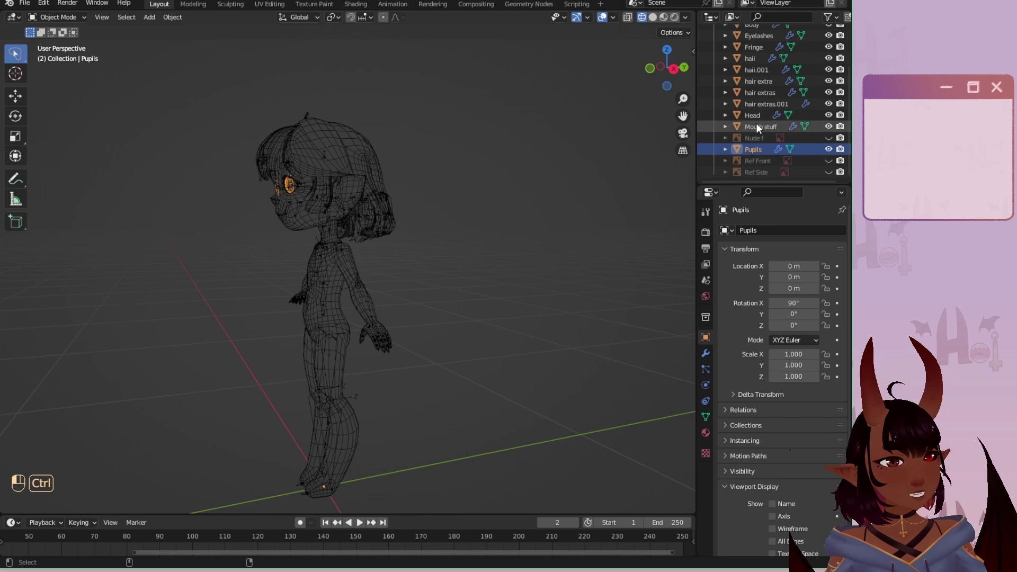
pyautogui.keyDown('ctrl'); pyautogui.click(756, 126); pyautogui.keyUp('ctrl')
pyautogui.keyDown('ctrl'); pyautogui.click(756, 115); pyautogui.keyUp('ctrl')
pyautogui.keyDown('ctrl'); pyautogui.click(757, 104); pyautogui.keyUp('ctrl')
pyautogui.keyDown('ctrl'); pyautogui.click(757, 92); pyautogui.keyUp('ctrl')
pyautogui.keyDown('ctrl'); pyautogui.click(756, 81); pyautogui.keyUp('ctrl')
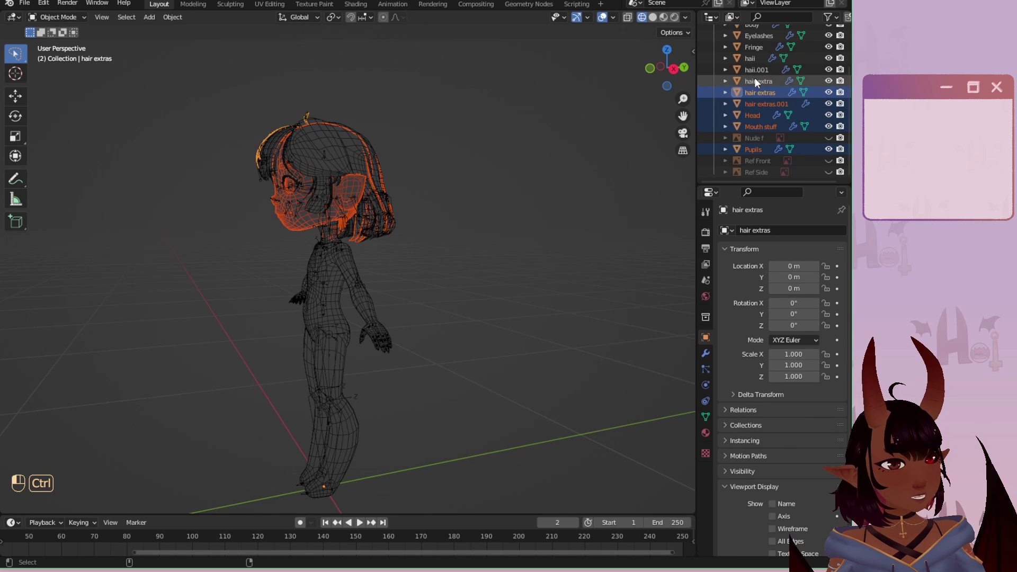
pyautogui.keyDown('ctrl'); pyautogui.click(754, 69); pyautogui.keyUp('ctrl')
pyautogui.keyDown('ctrl'); pyautogui.click(750, 59); pyautogui.keyUp('ctrl')
pyautogui.keyDown('ctrl'); pyautogui.click(750, 47); pyautogui.keyUp('ctrl')
pyautogui.keyDown('ctrl'); pyautogui.click(752, 36); pyautogui.keyUp('ctrl')
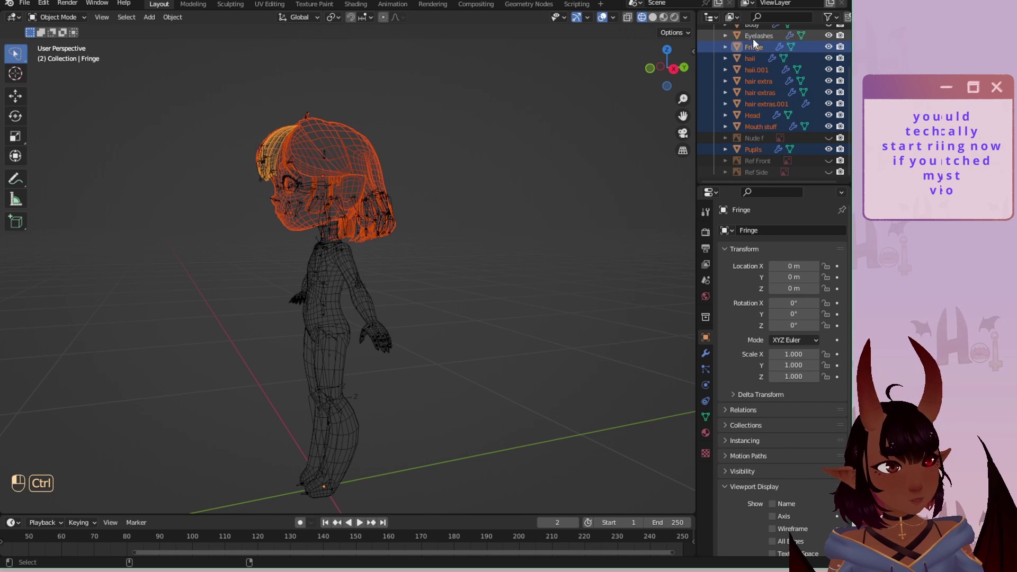
pyautogui.scroll(3, 747, 91)
pyautogui.keyDown('ctrl'); pyautogui.click(751, 75); pyautogui.keyUp('ctrl')
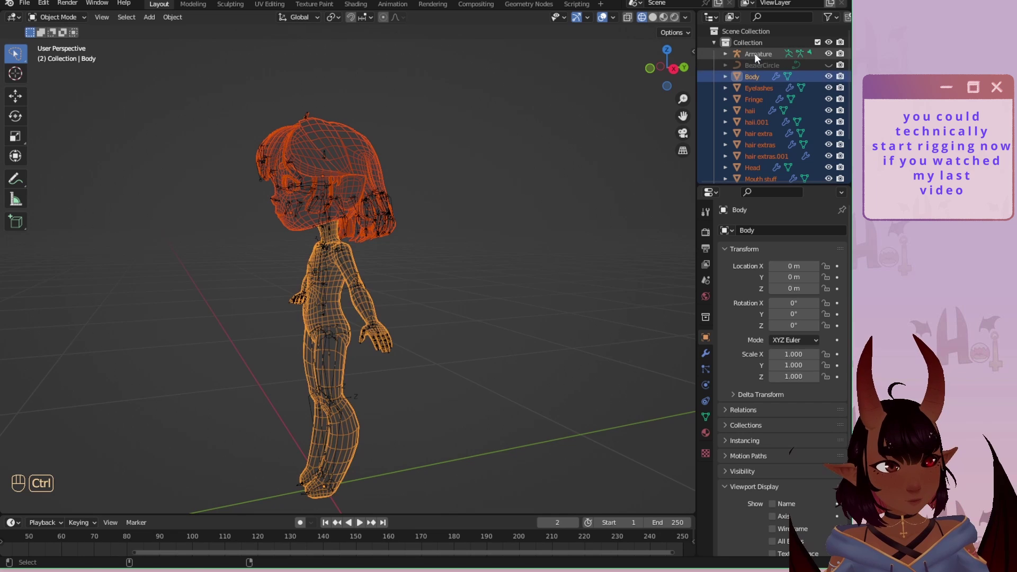
pyautogui.keyDown('ctrl'); pyautogui.click(755, 53); pyautogui.keyUp('ctrl')
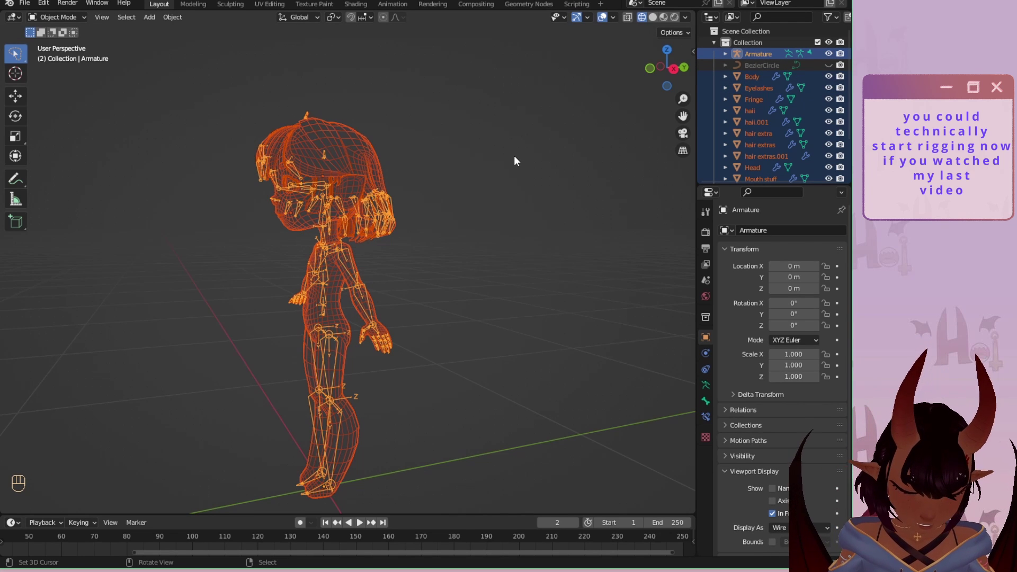
pyautogui.hotkey('ctrl', 'p')
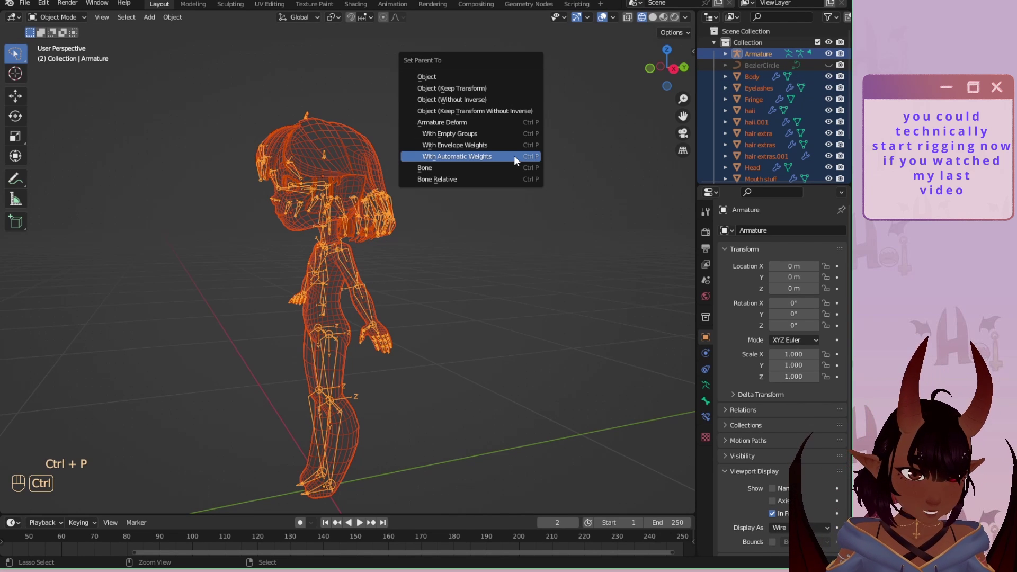
pyautogui.click(481, 122)
# Expand the Armature's hierarchy to examine the meshes parented under it, and inspect the Mouth stuff mesh on the model.
pyautogui.moveTo(464, 140); pyautogui.dragTo(547, 146, button='middle')
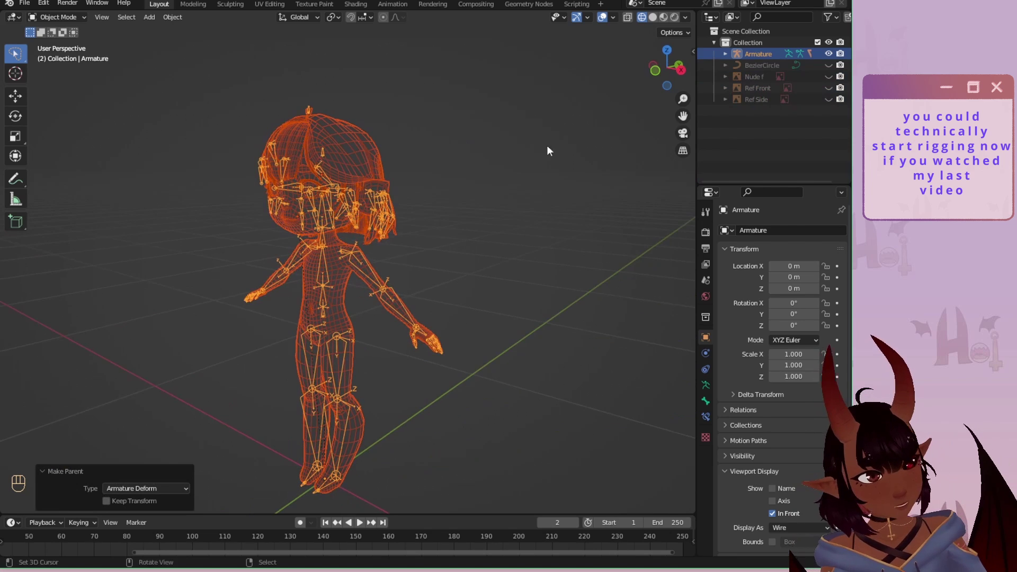
pyautogui.click(725, 54)
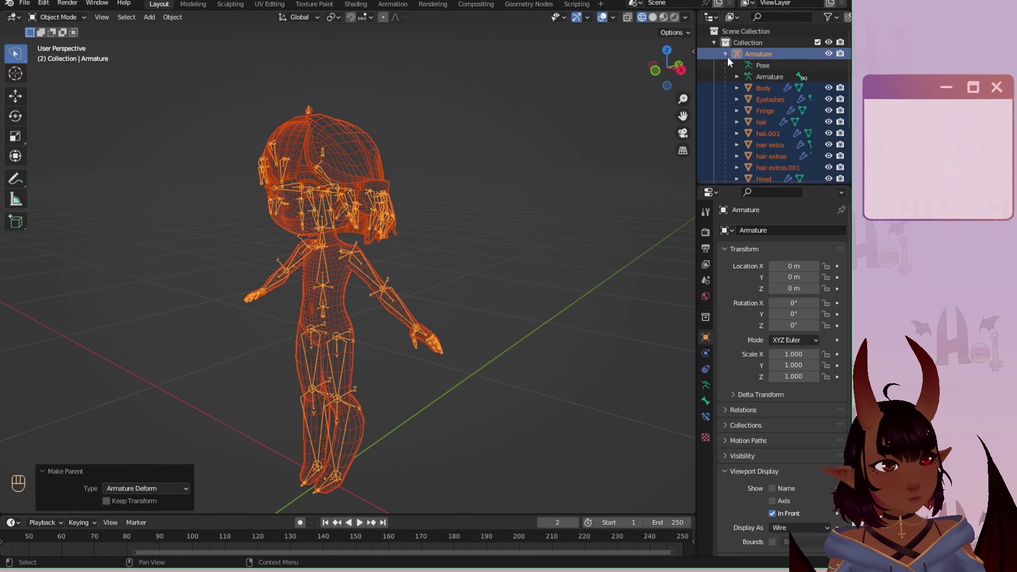
pyautogui.scroll(-3, 769, 103)
pyautogui.scroll(3, 769, 103)
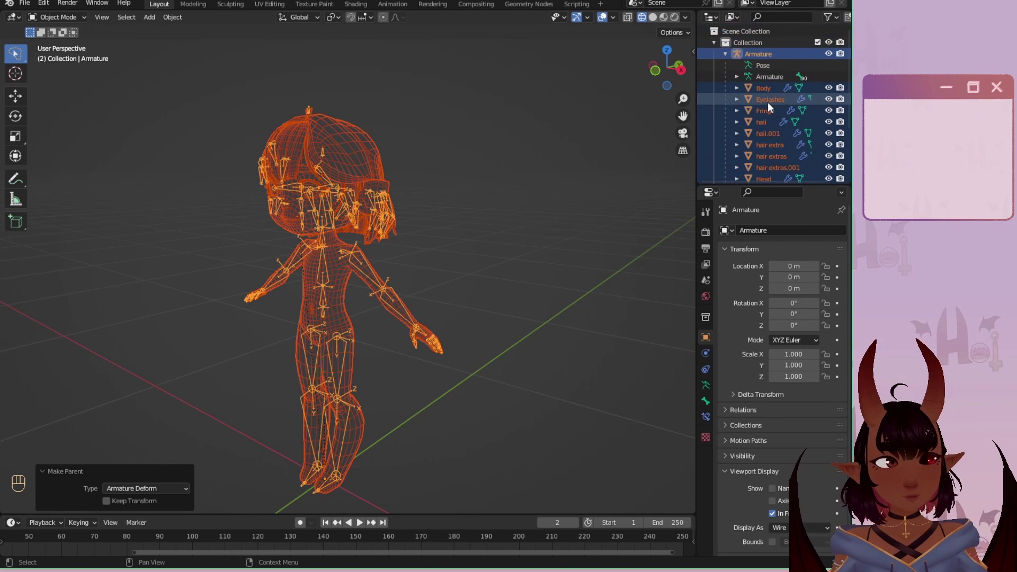
pyautogui.scroll(-3, 767, 100)
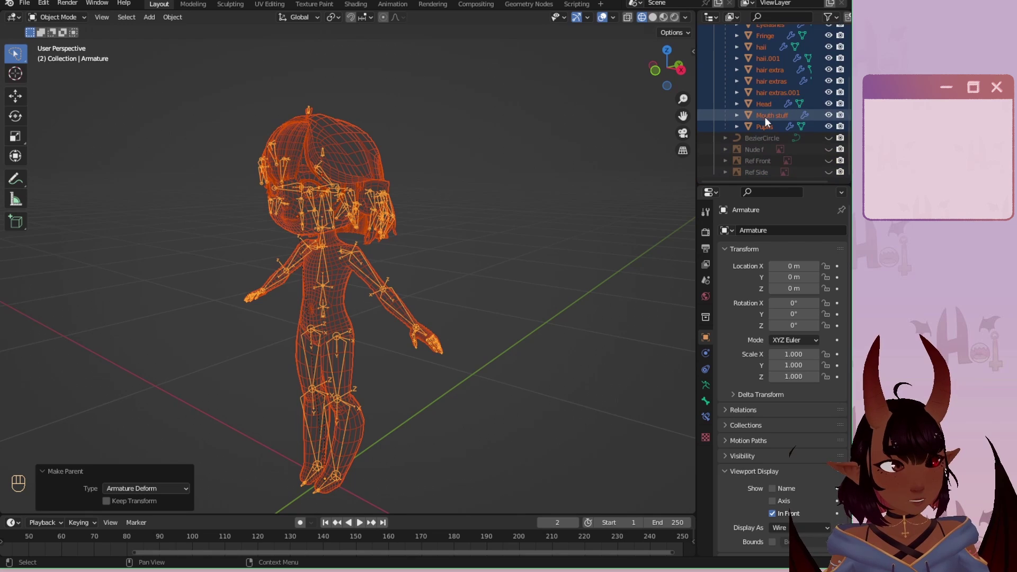
pyautogui.click(765, 121)
pyautogui.click(767, 114)
pyautogui.scroll(4, 333, 197)
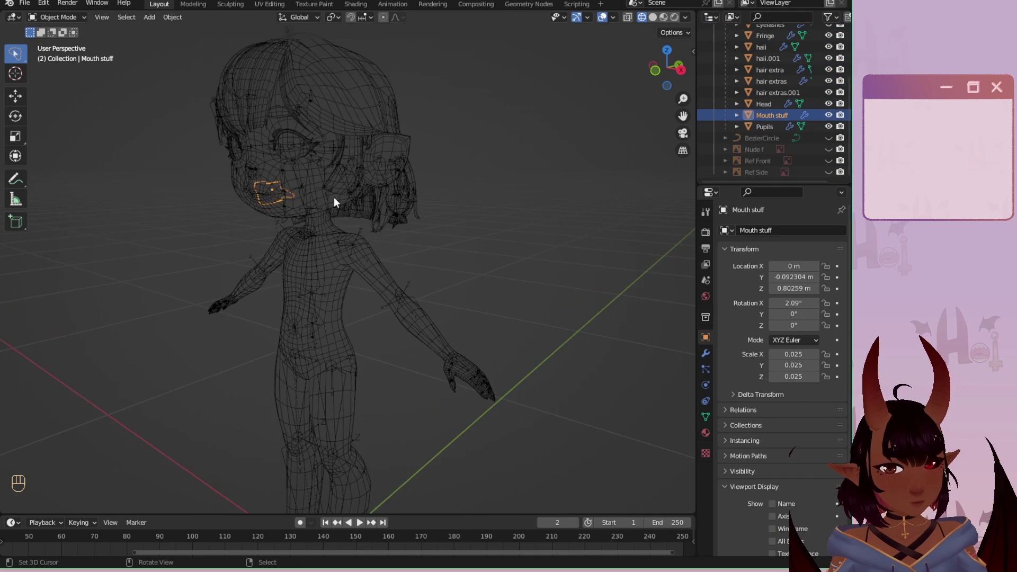
pyautogui.moveTo(334, 198); pyautogui.dragTo(438, 212, button='middle')
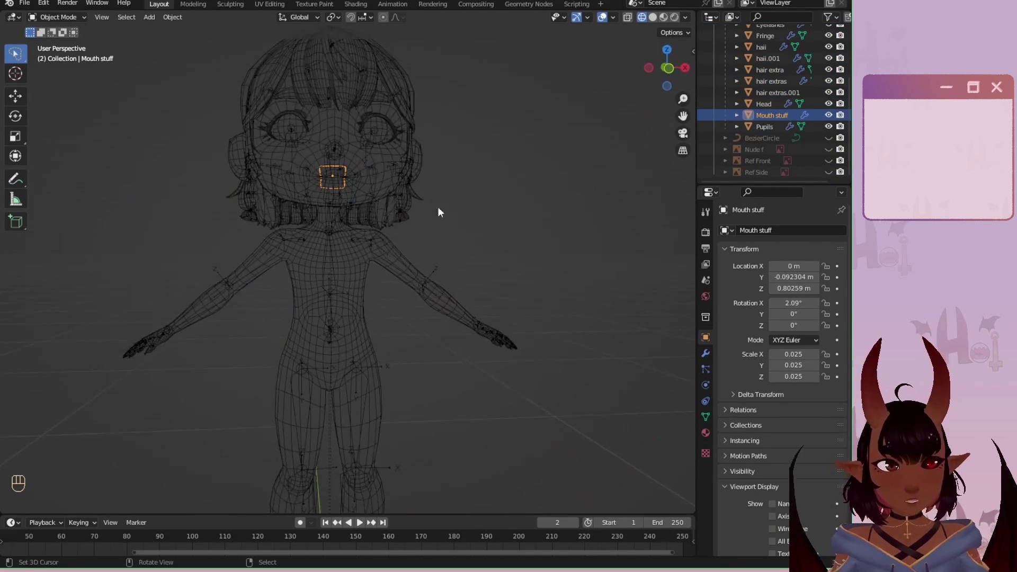
pyautogui.scroll(-3, 342, 211)
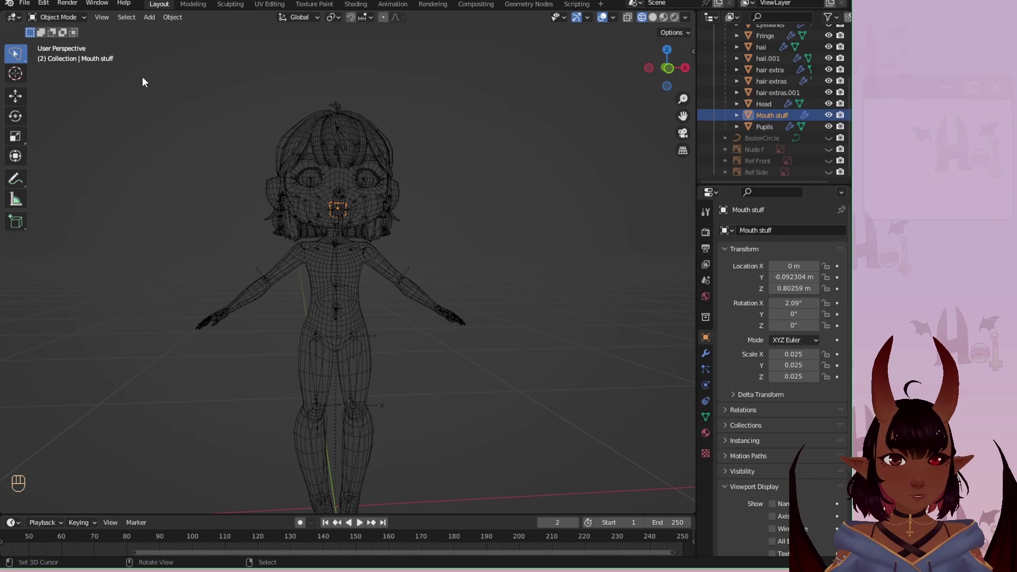
pyautogui.moveTo(543, 220); pyautogui.dragTo(526, 232, button='middle')
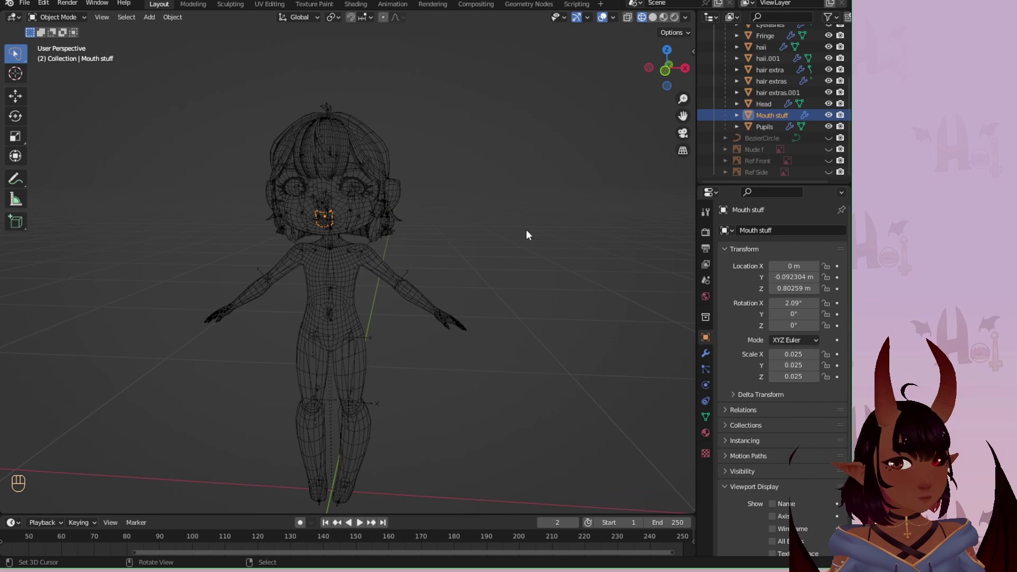
# Save the Tutorial Chan 2022.blend file.
pyautogui.click(25, 4)
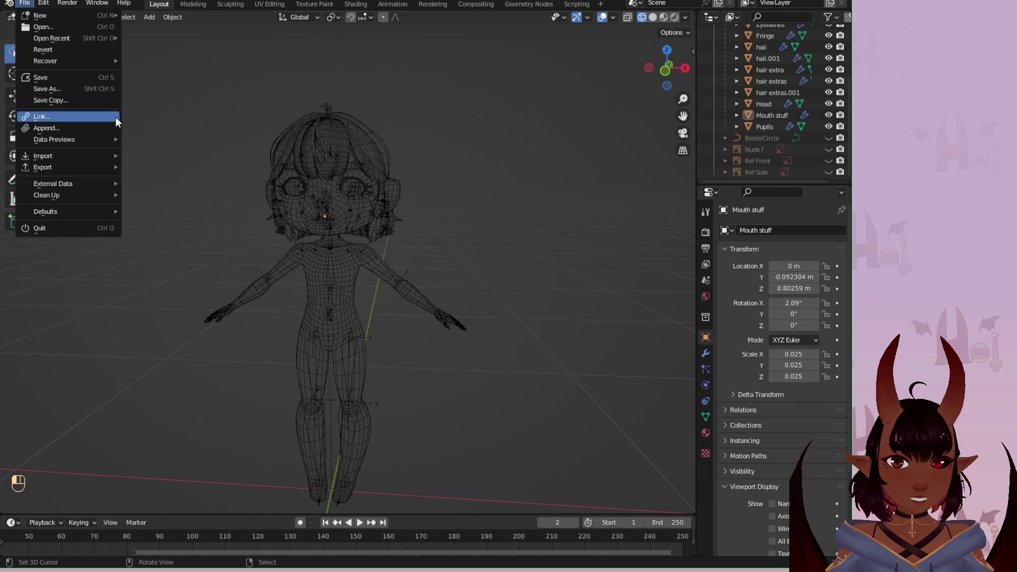
pyautogui.click(65, 79)
pyautogui.scroll(-2, 339, 351)
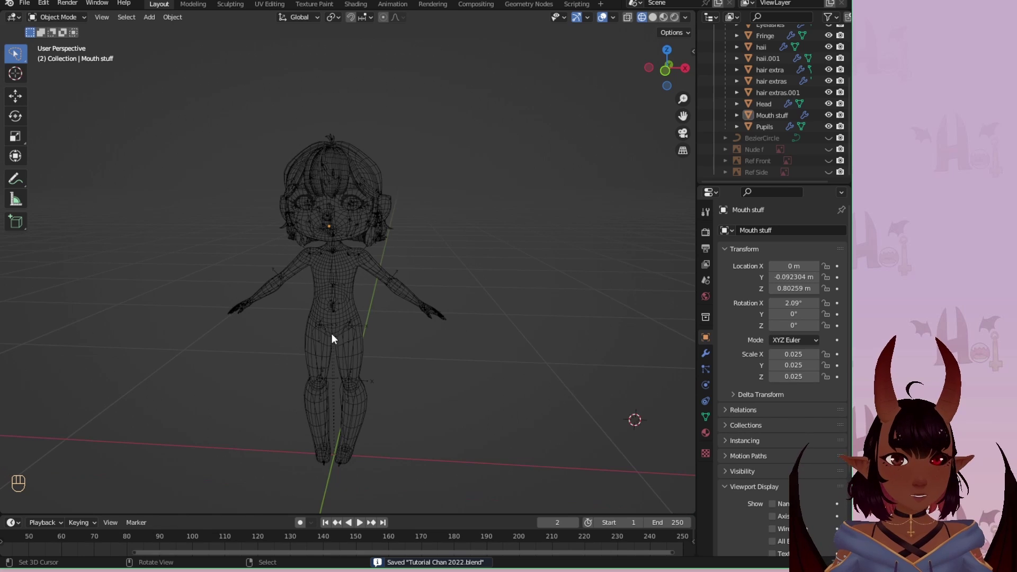